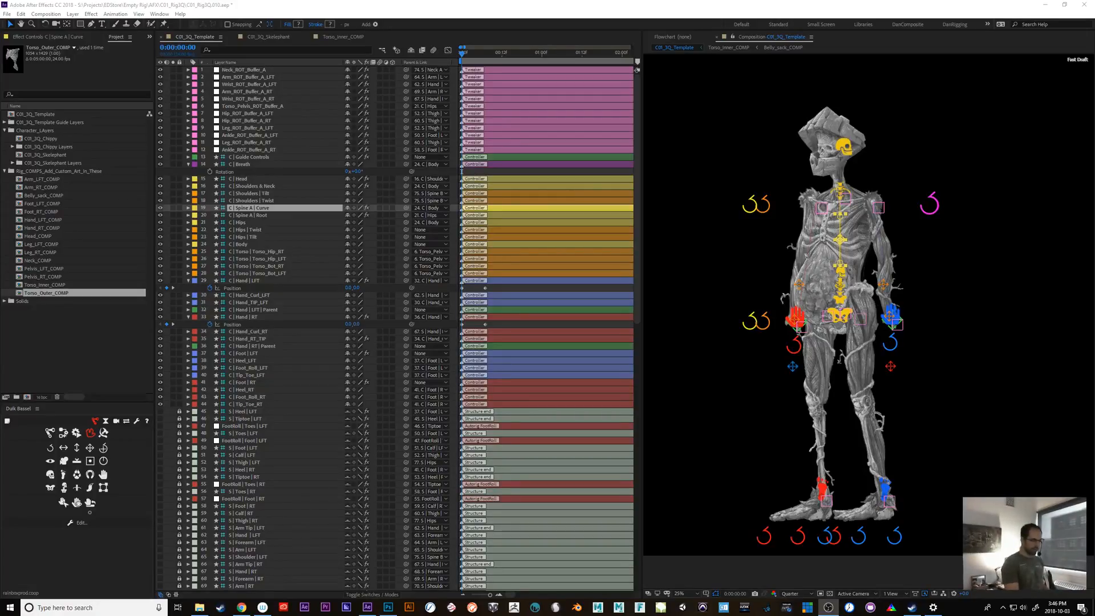
Try moving the C | Hand | LFT controller up toward the torso at several positions to bend the left arm.
left_click(894, 319)
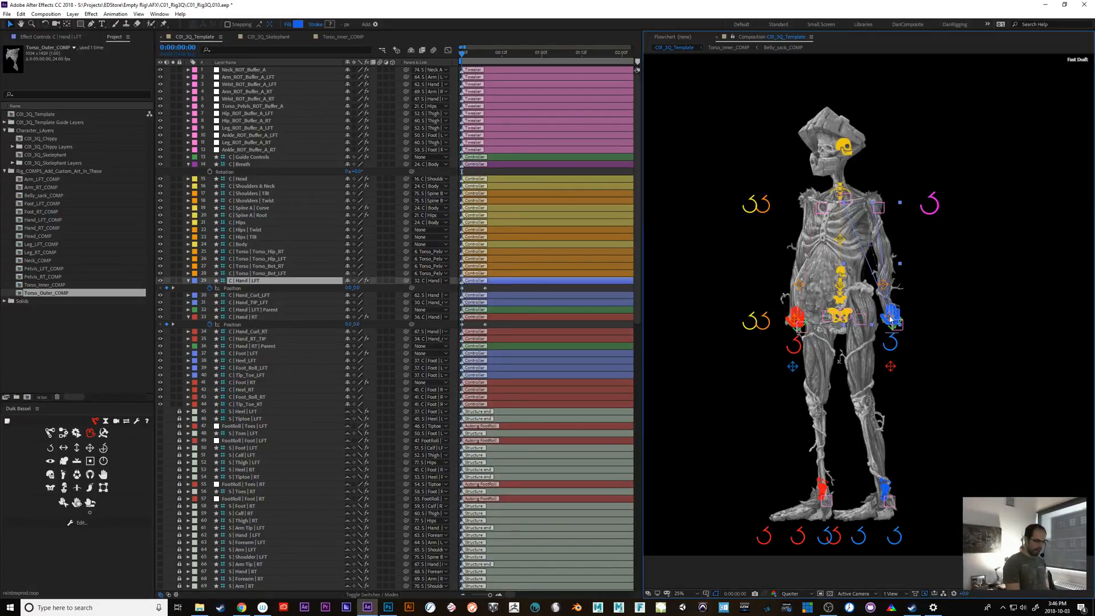
left_click_drag(895, 319, 863, 270)
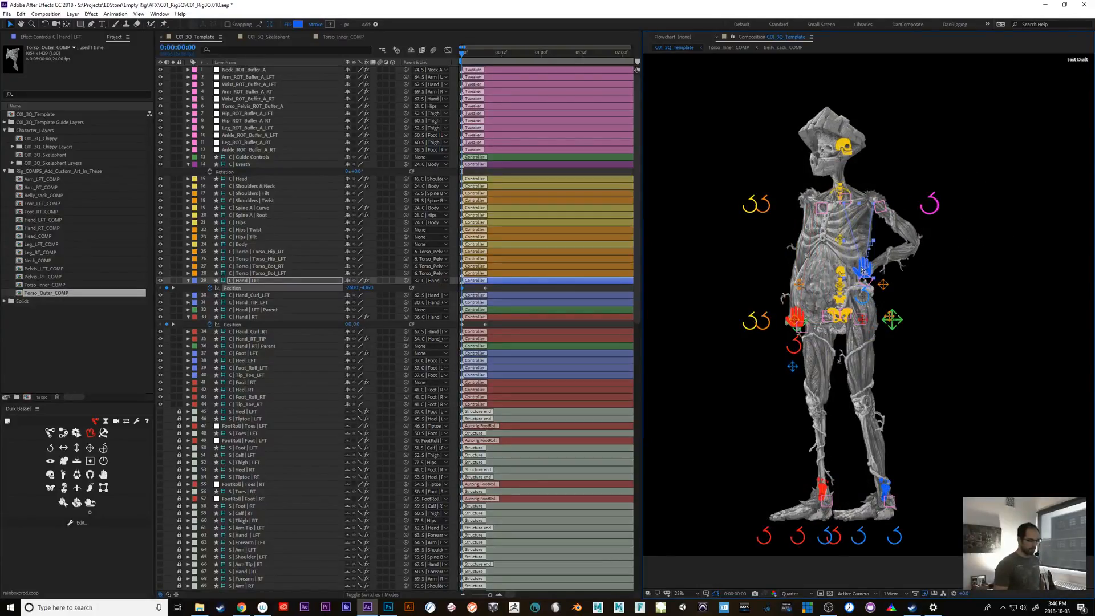
key("ctrl+z")
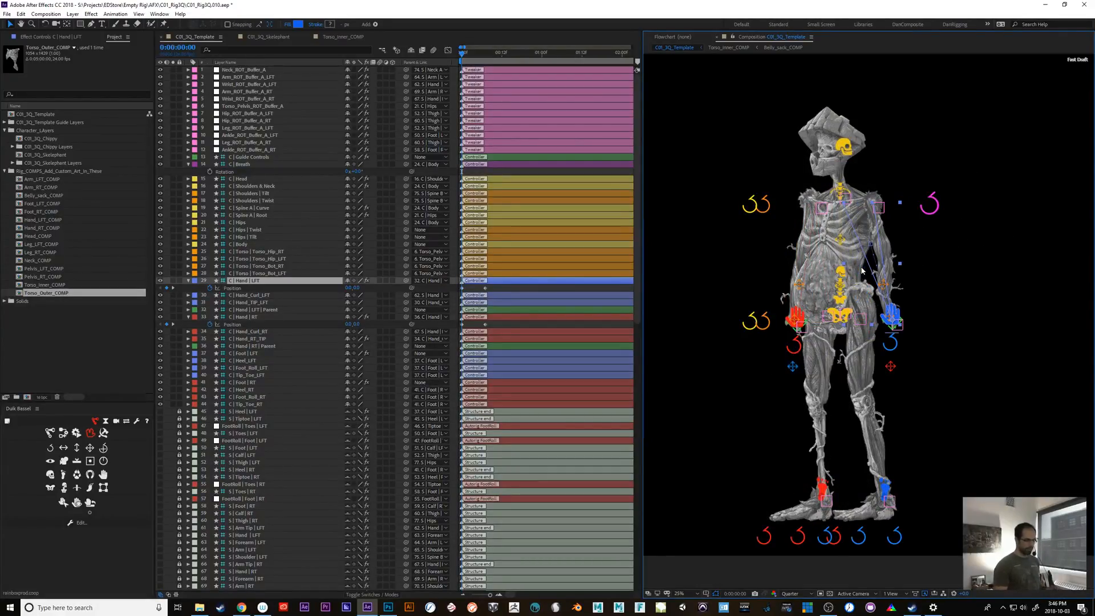
left_click_drag(896, 318, 878, 234)
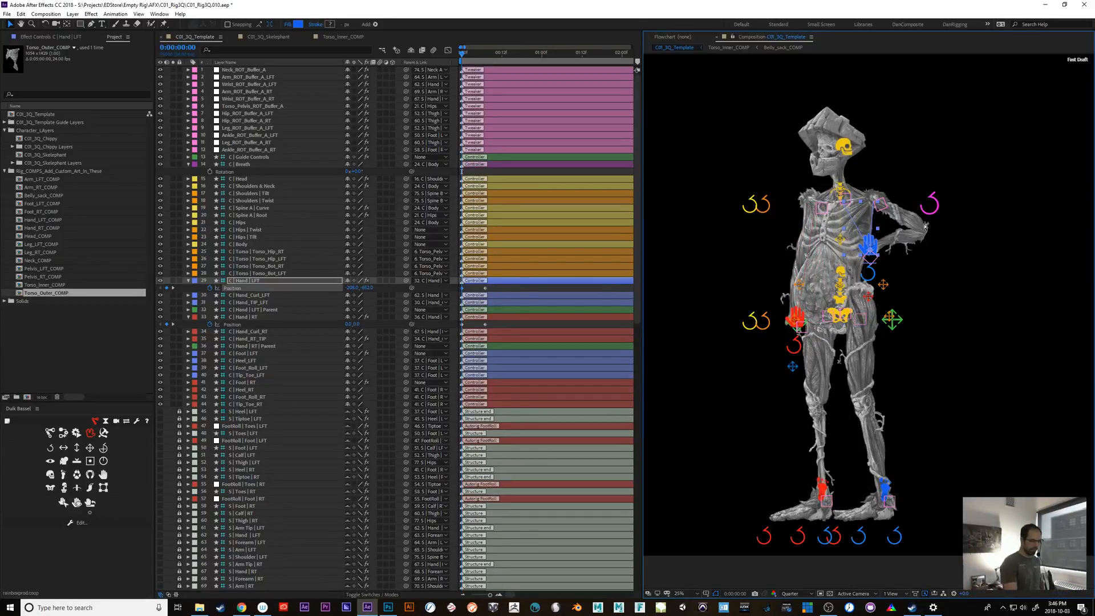
key("ctrl+z")
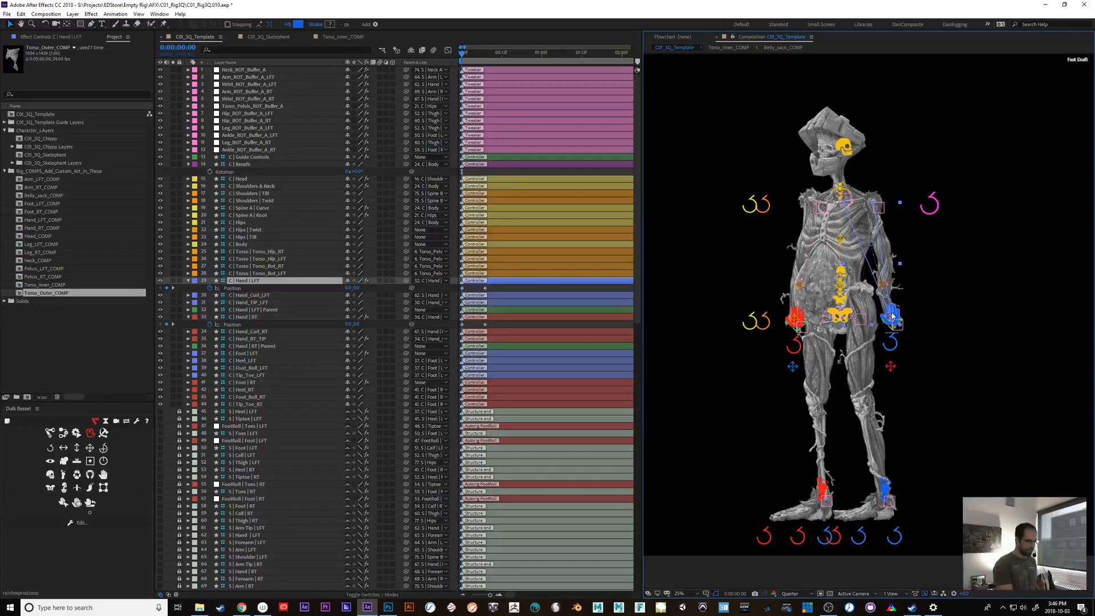
left_click_drag(893, 315, 887, 256)
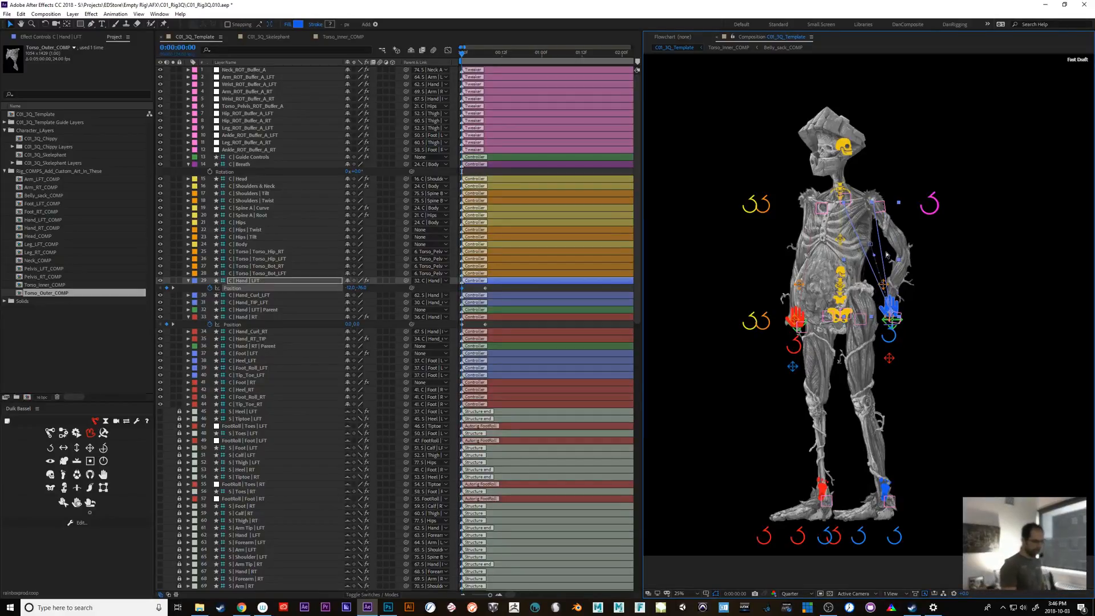
key("ctrl+z")
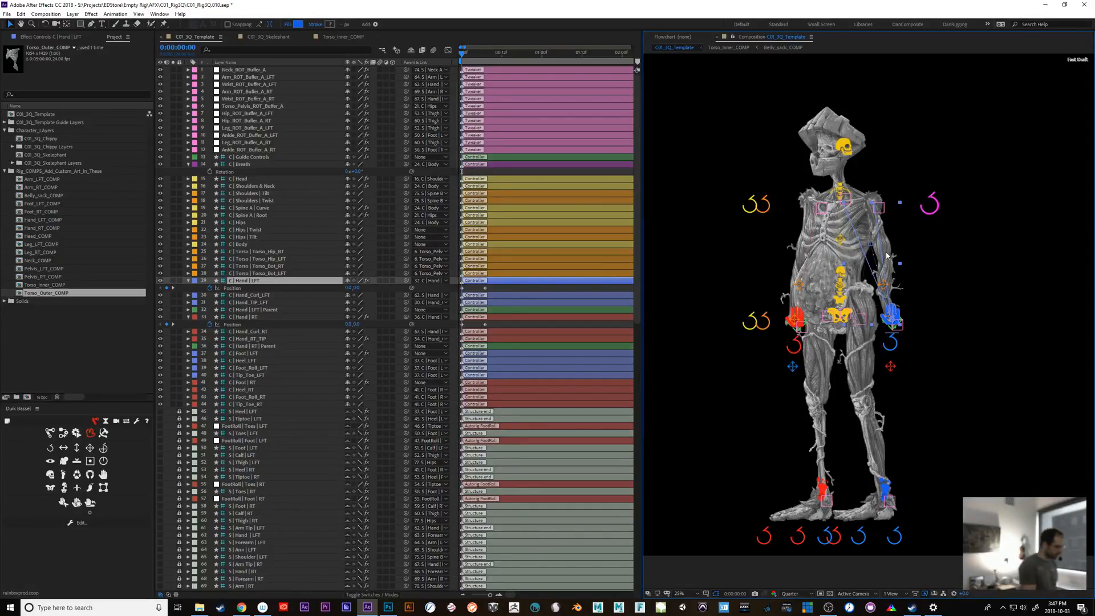
Open the Hand_LFT_COMP composition and inspect its Hand_LFT_Guide layer by temporarily showing it at 100% opacity.
left_click_drag(636, 319, 645, 297)
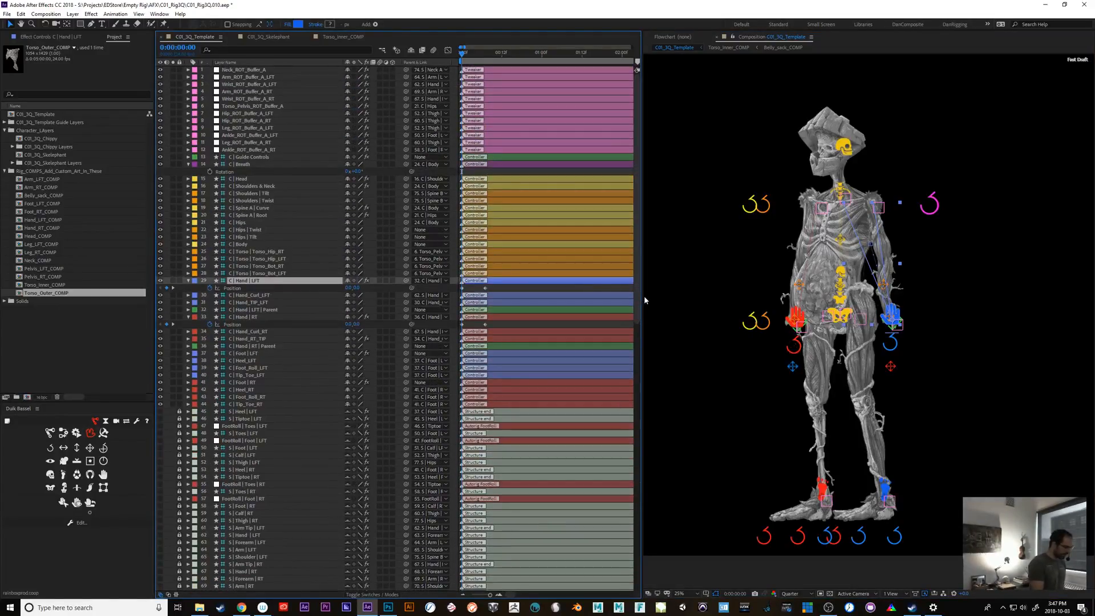
double_click(50, 222)
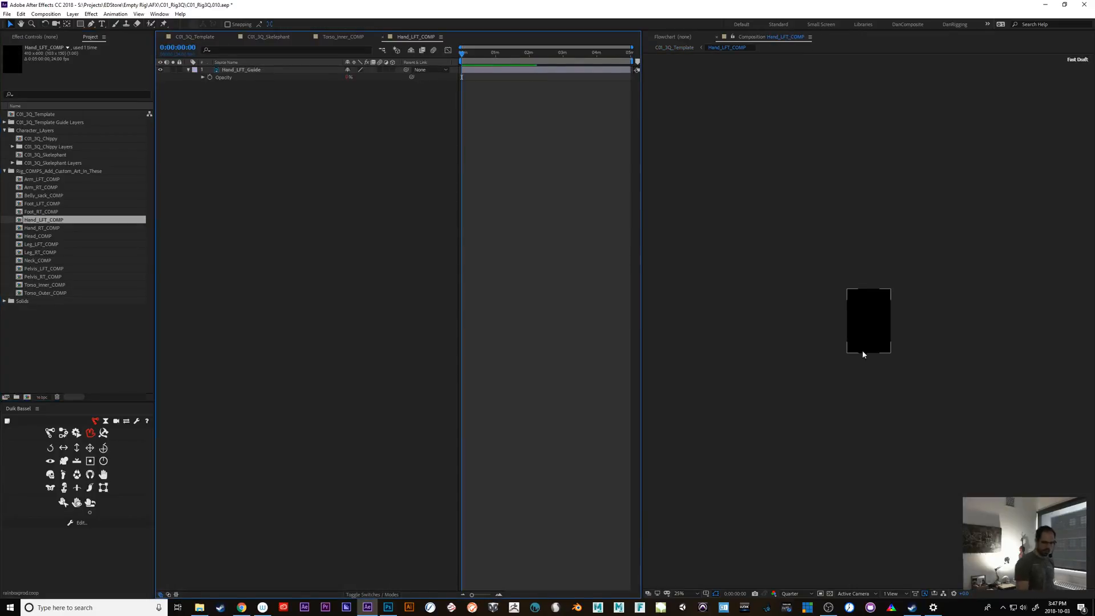
left_click(356, 98)
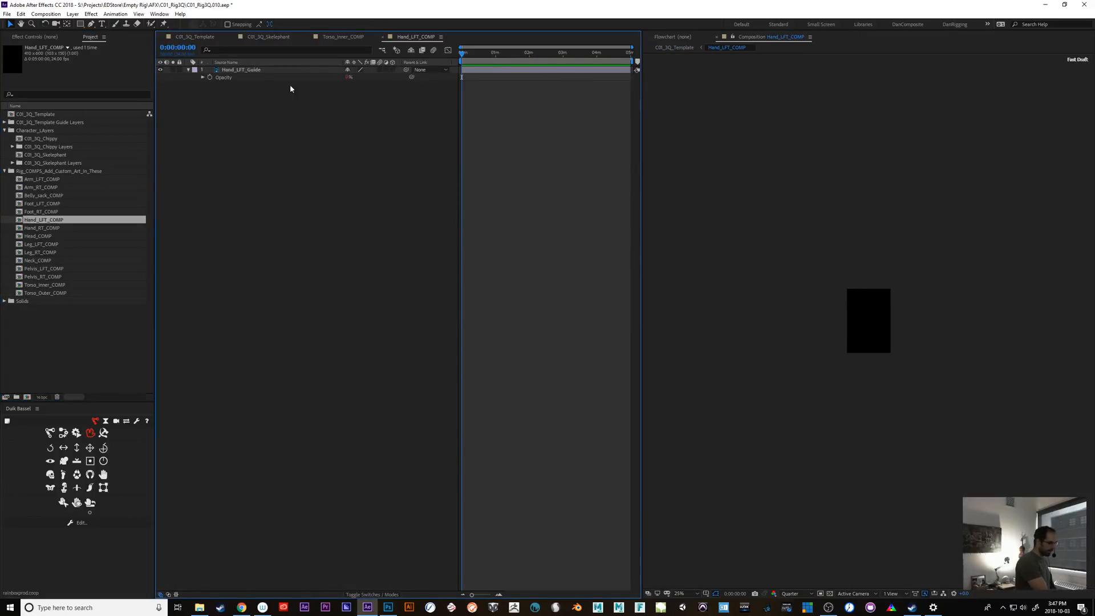
left_click(210, 77, "alt")
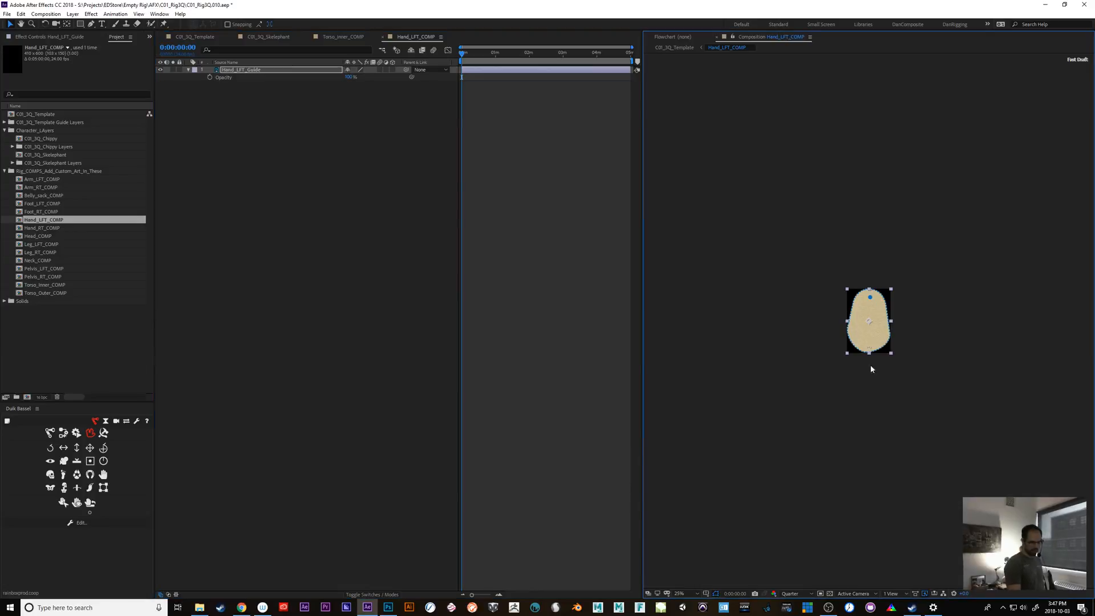
key("ctrl+a")
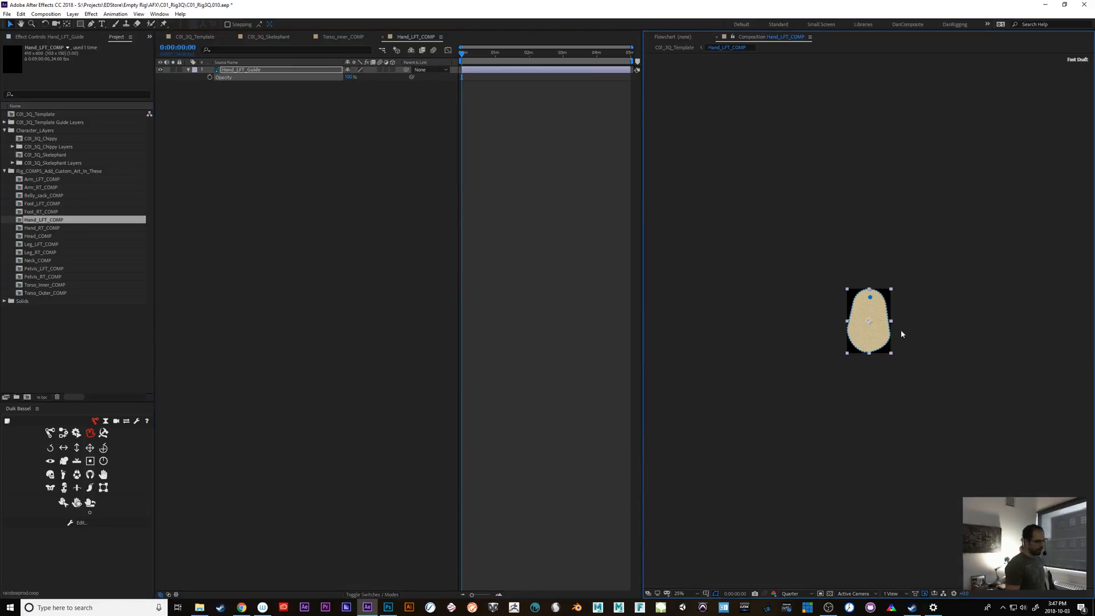
key("Delete")
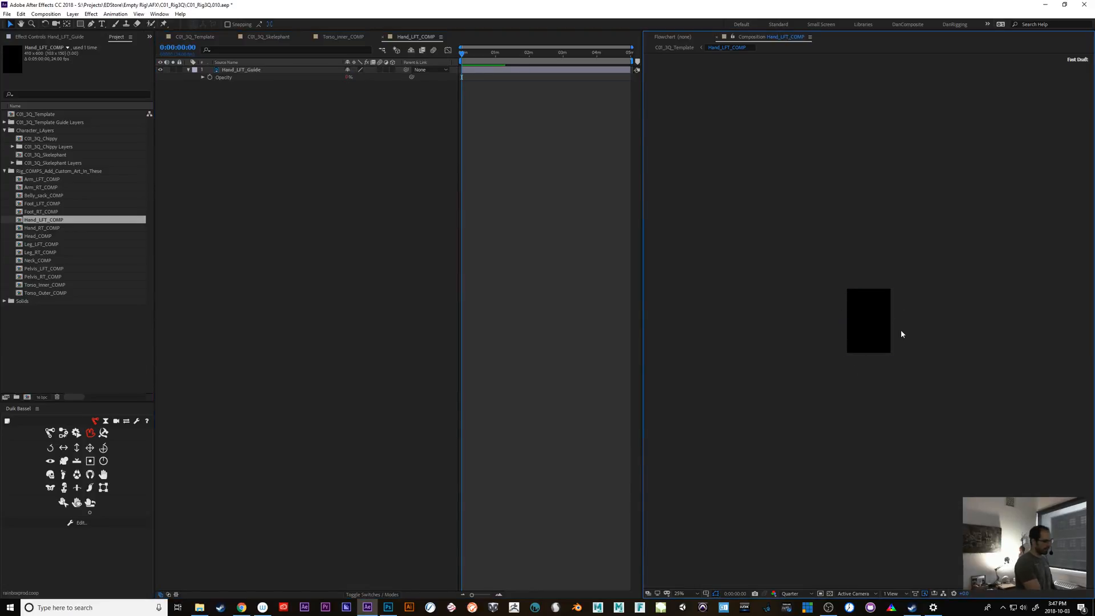
Return to the C01_3Q_Template composition, hide its shy layers and clear the layer selection.
left_click(205, 38)
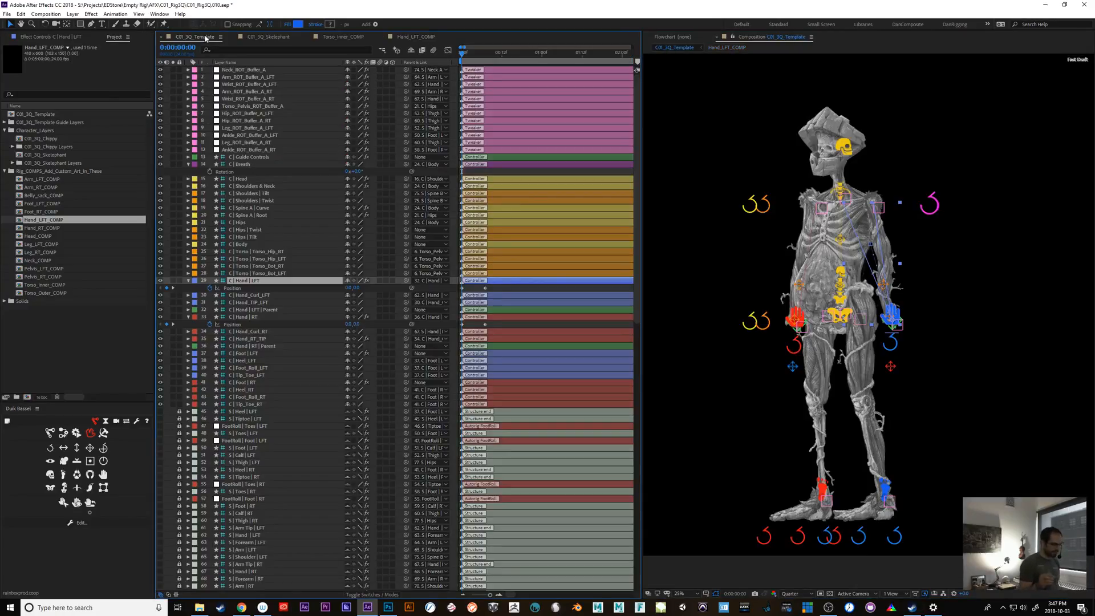
left_click(410, 51)
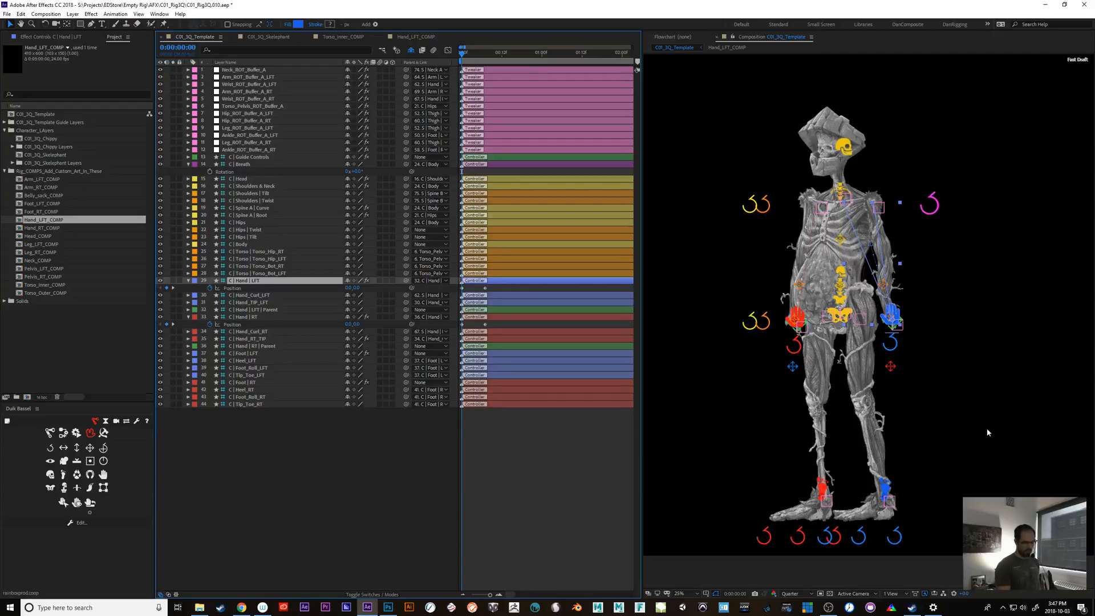
left_click(578, 525)
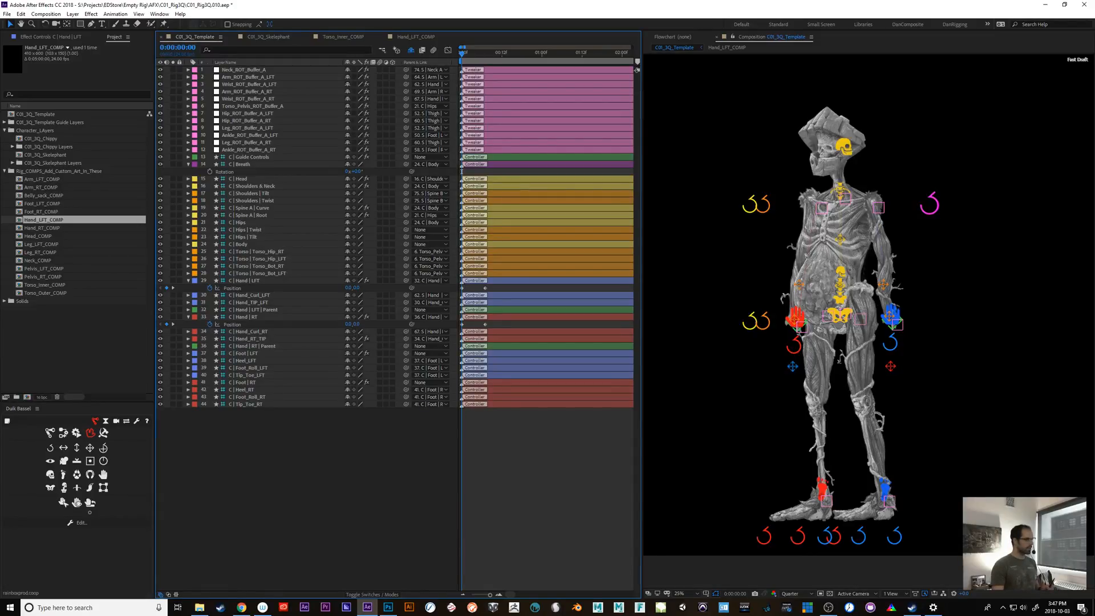
key("alt+Tab")
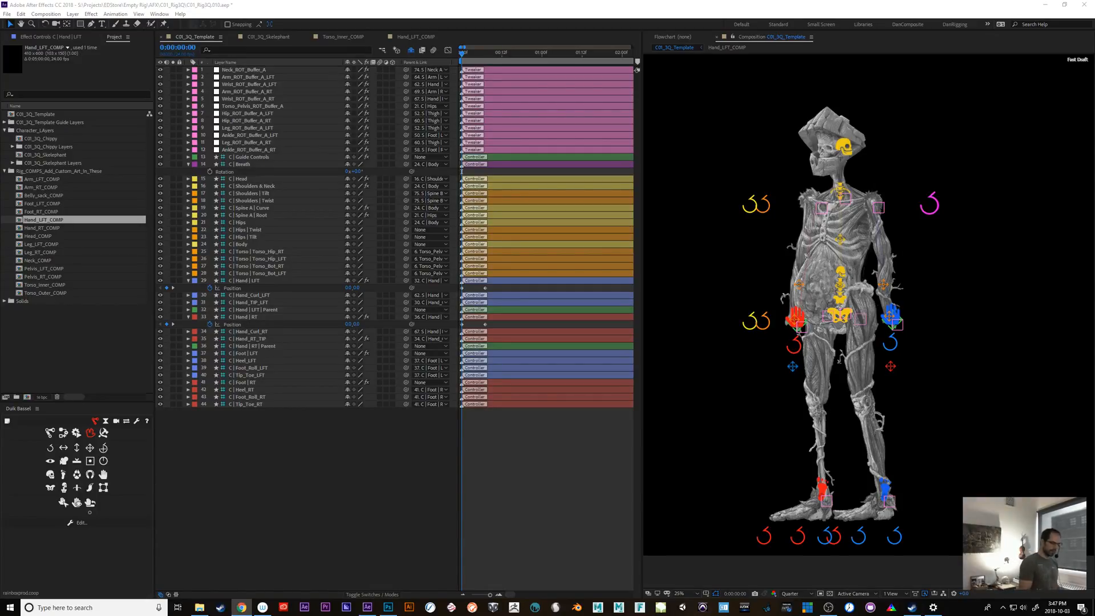
left_click(270, 493)
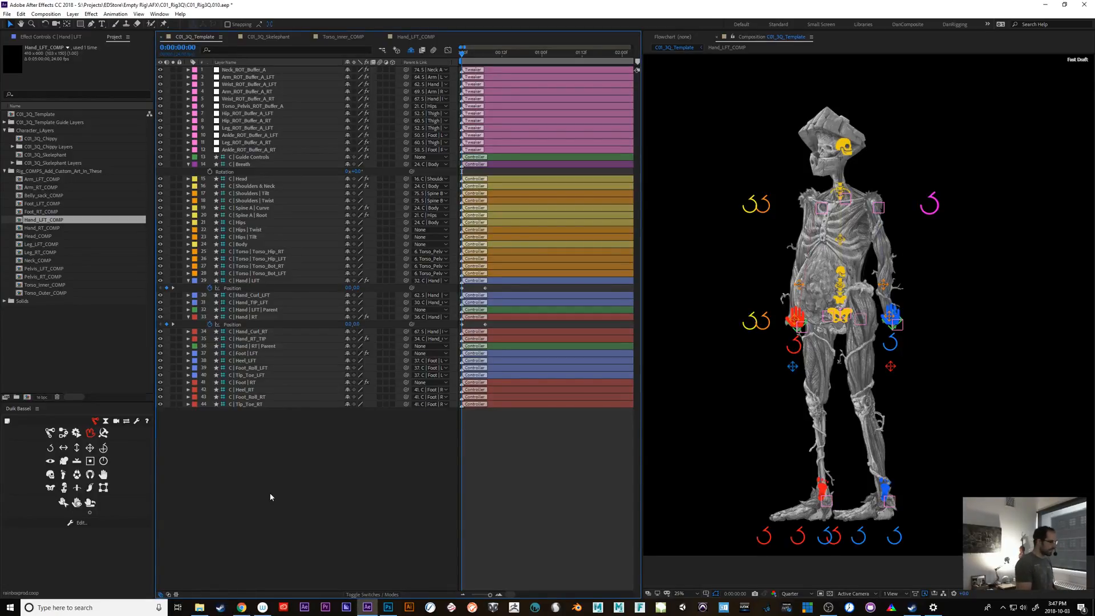
Collapse the Rig_COMPS_Add_Custom_Art_In_These folder and create a new project folder named Hands.
left_click(39, 311)
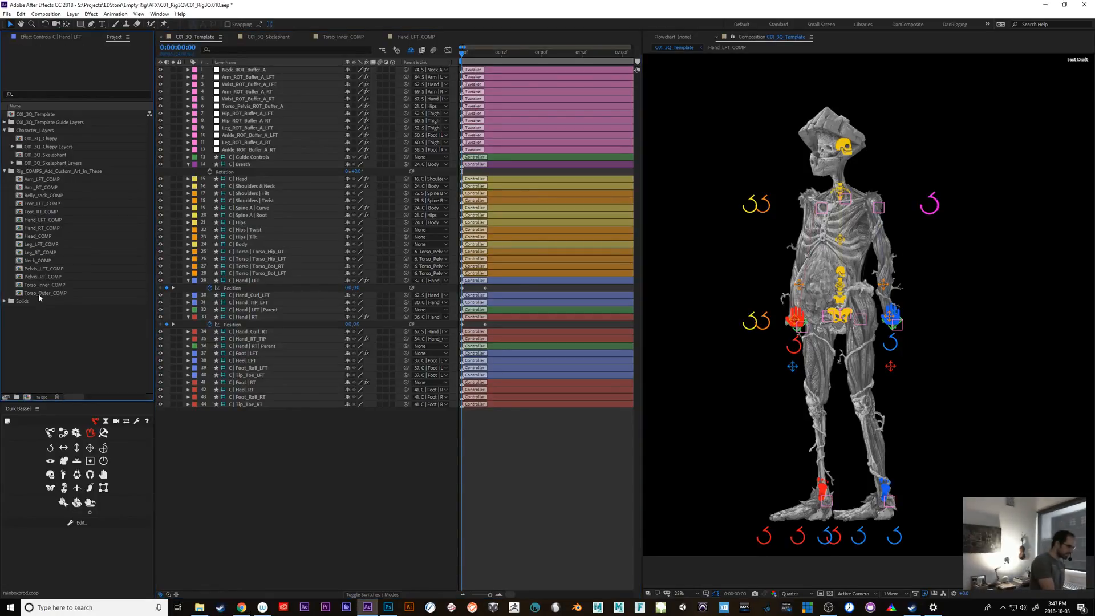
left_click(49, 221)
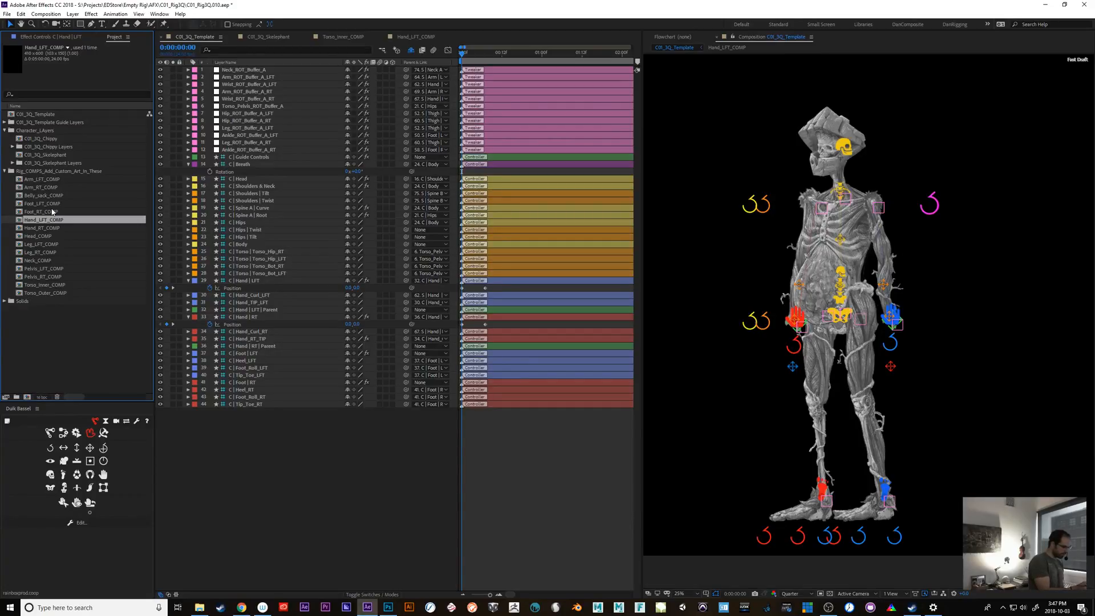
left_click(5, 171)
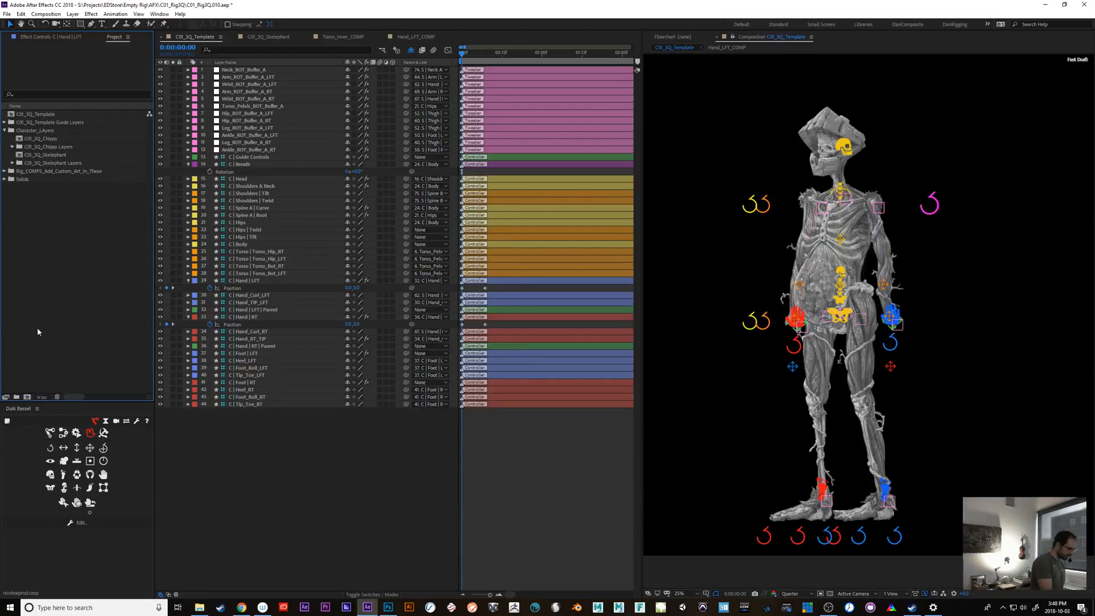
left_click(18, 398)
type("Hands")
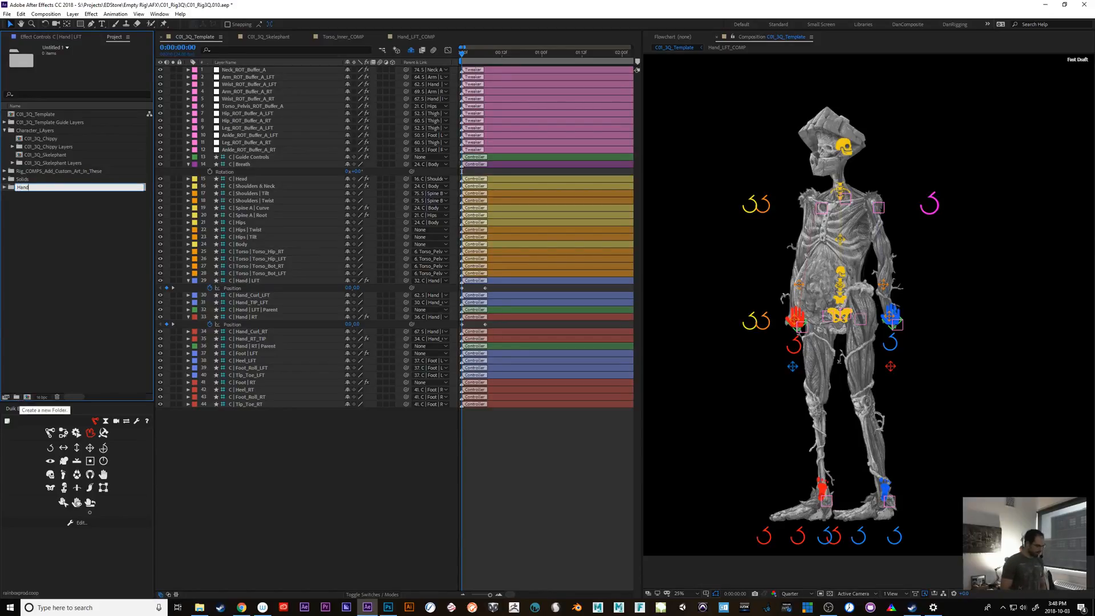
key("Return")
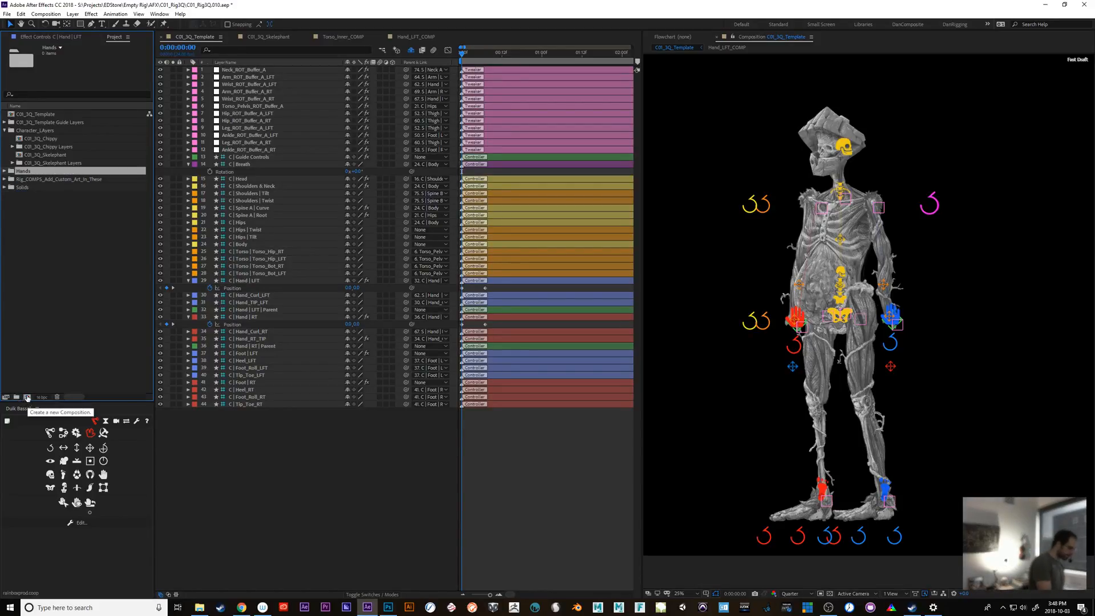
Check the dimensions of Hand_LFT_COMP in the Rig_COMPS_Add_Custom_Art_In_These folder as a reference for a new composition.
left_click(27, 398)
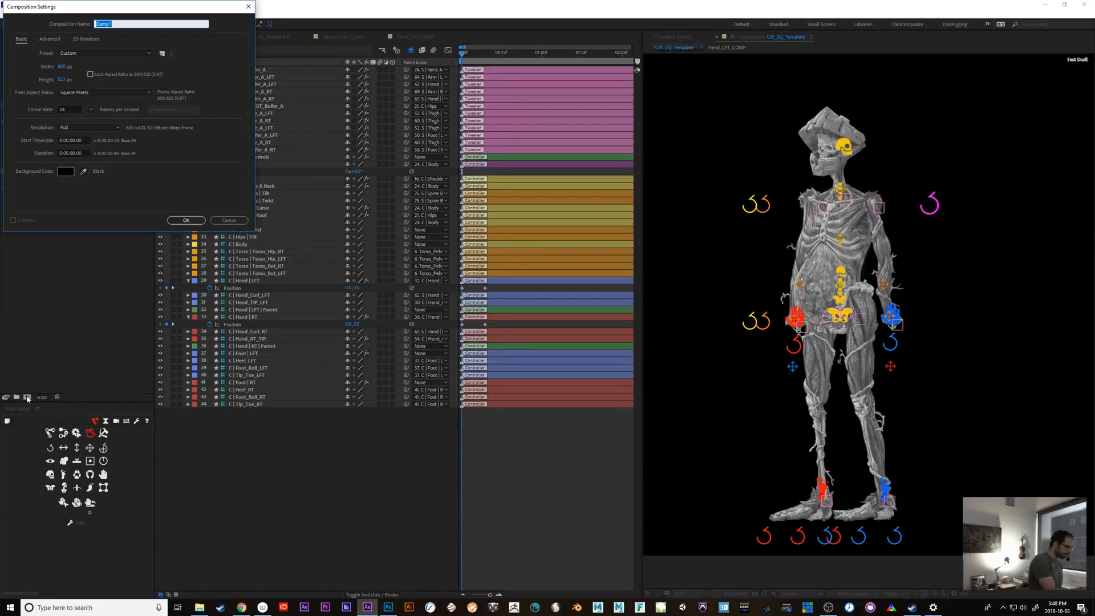
left_click(226, 221)
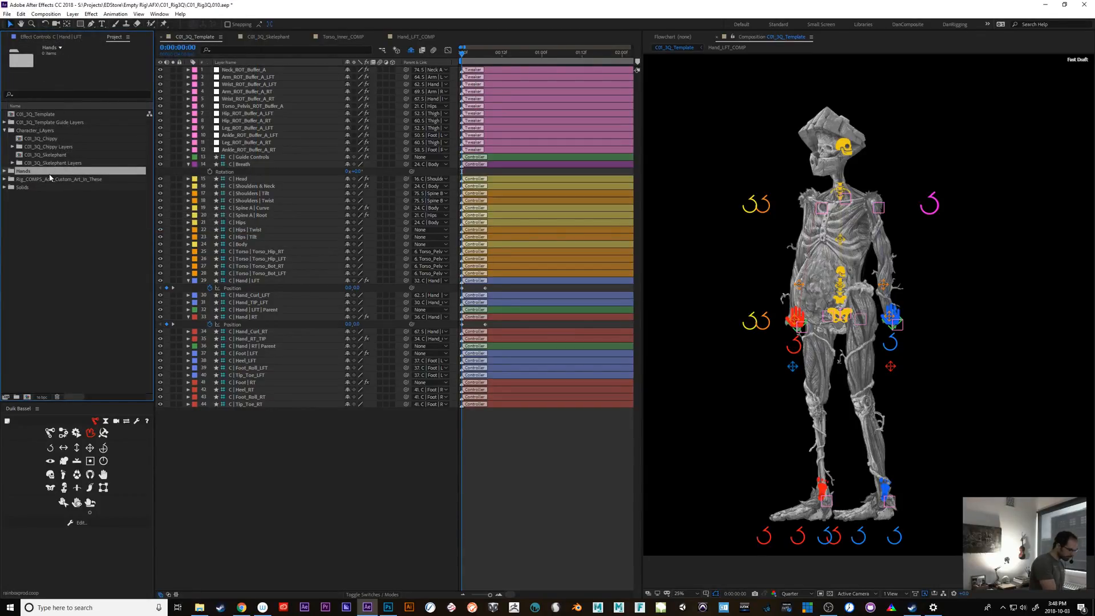
left_click(5, 179)
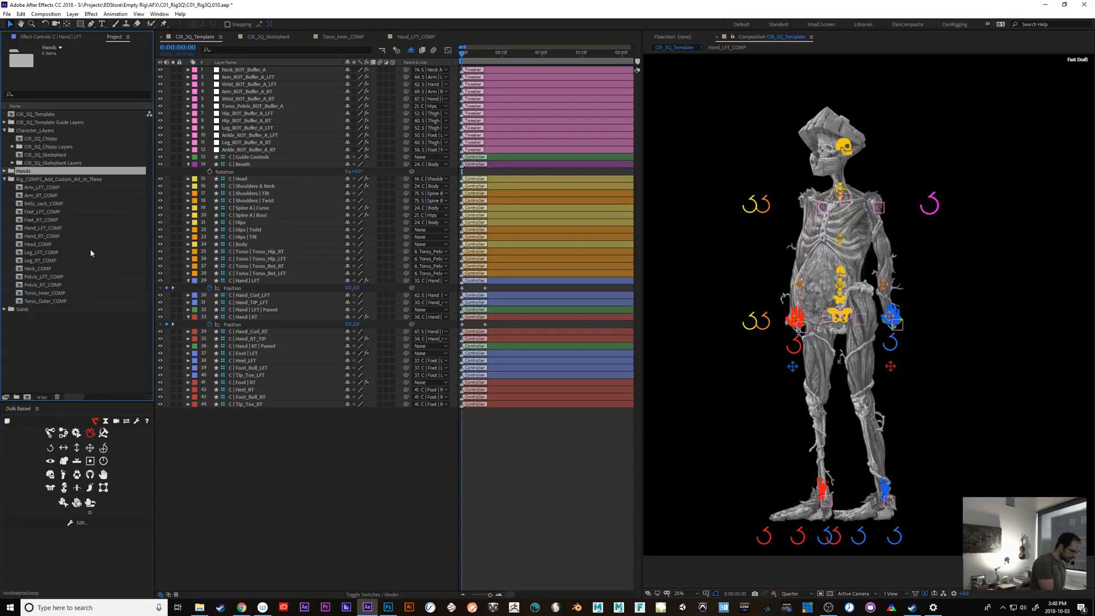
left_click(51, 228)
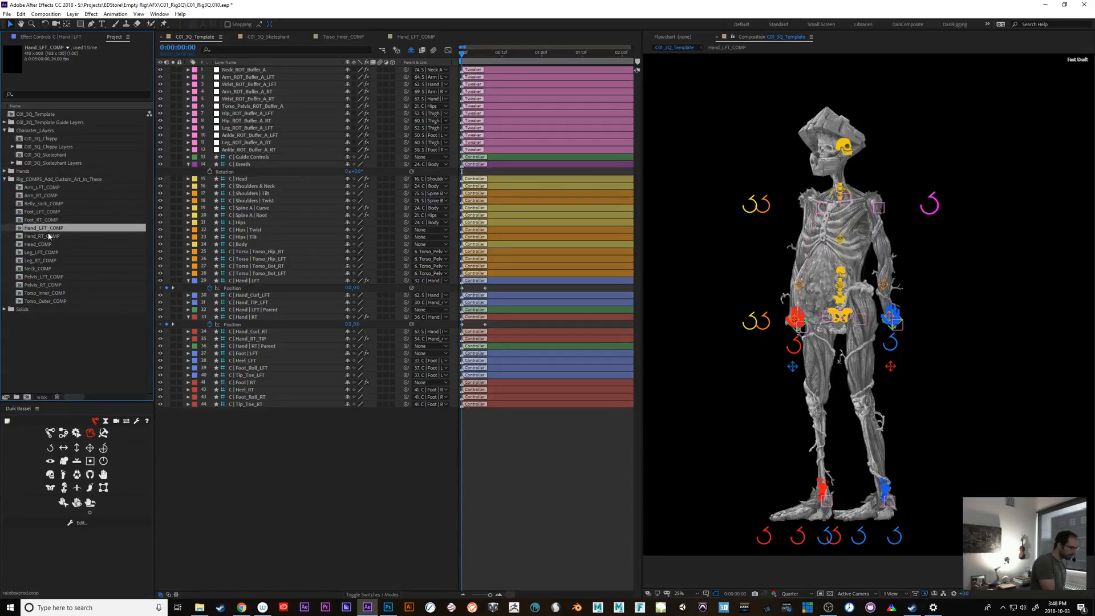
left_click(5, 179)
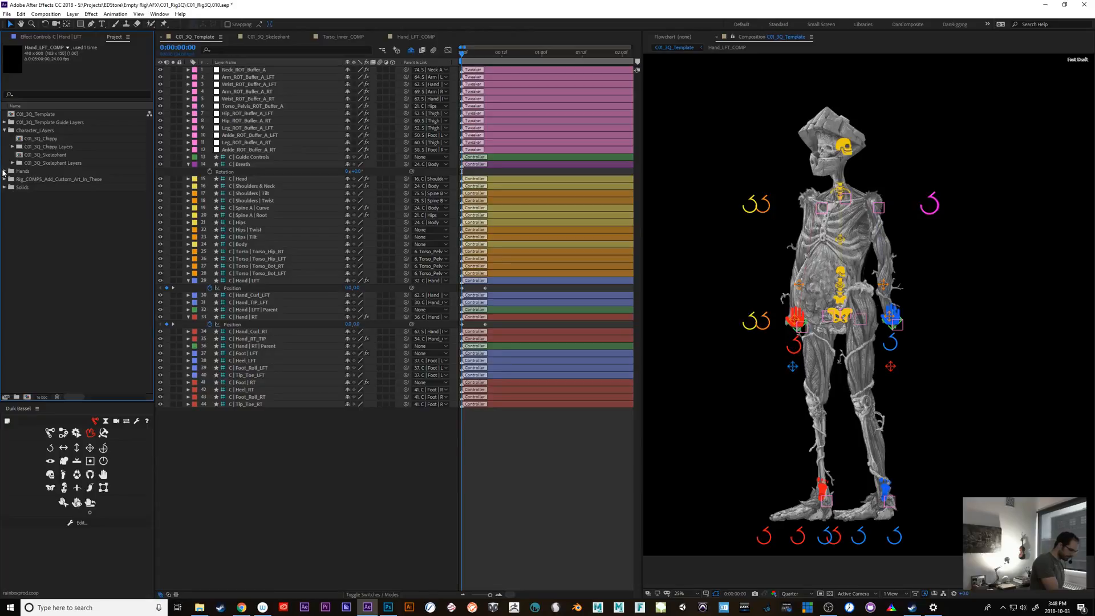
Create a 600 x 600 px composition named Dynamic_Hand_LFT in the Hands project folder.
left_click(4, 171)
left_click(23, 173)
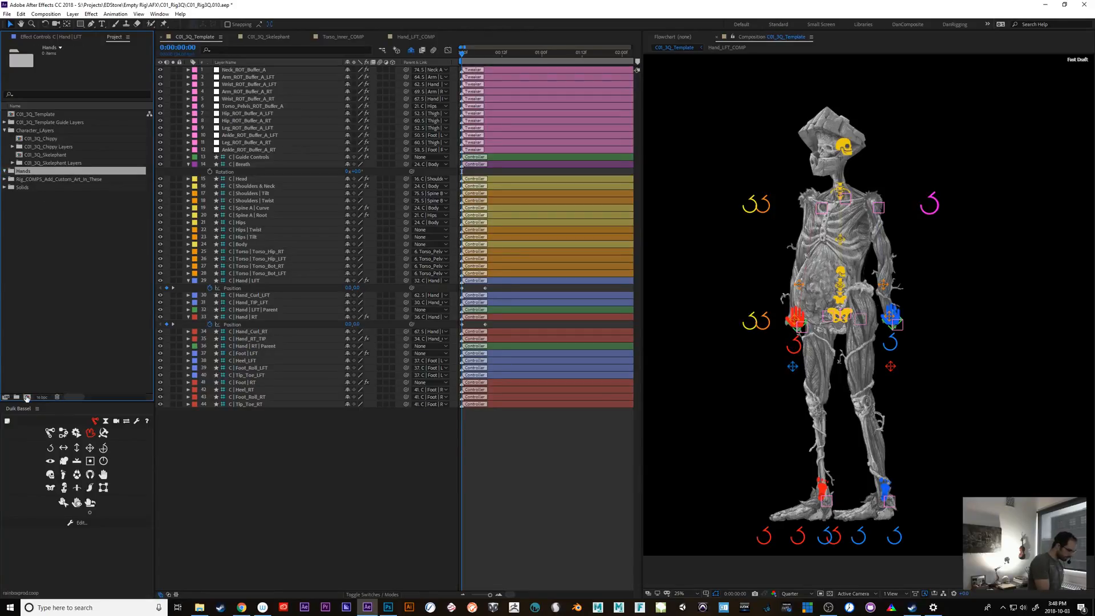
left_click(27, 397)
left_click(62, 67)
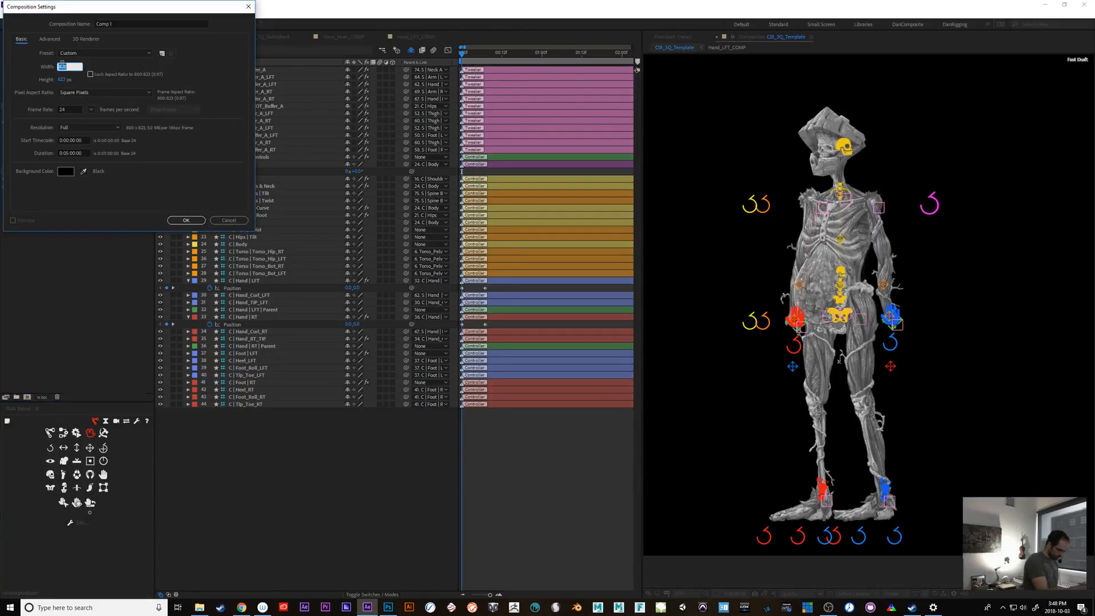
type("600")
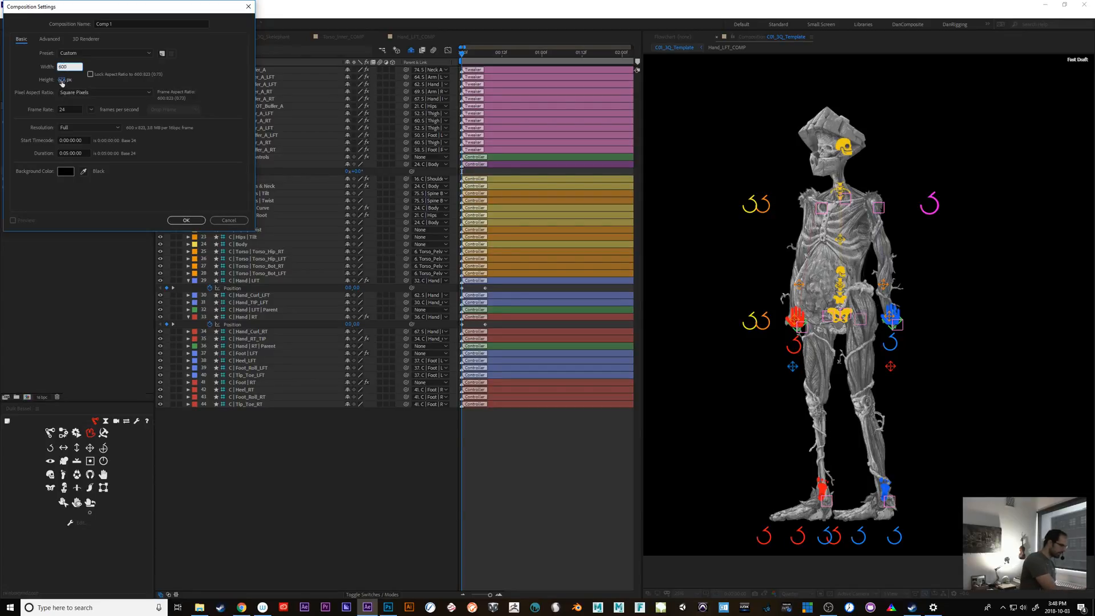
left_click(62, 78)
type("600")
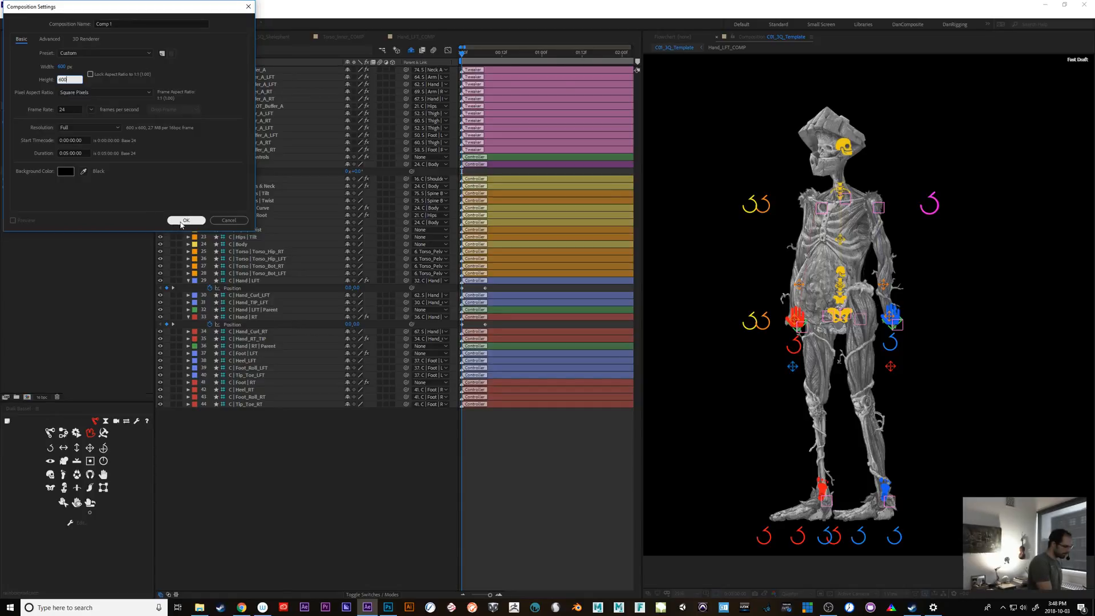
key("Tab")
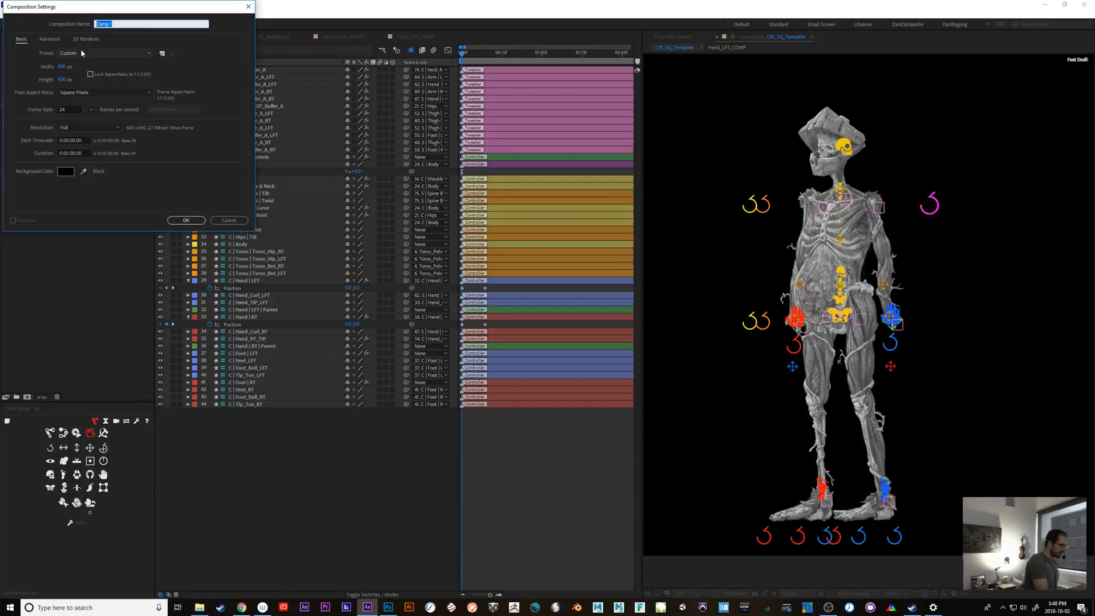
type("D")
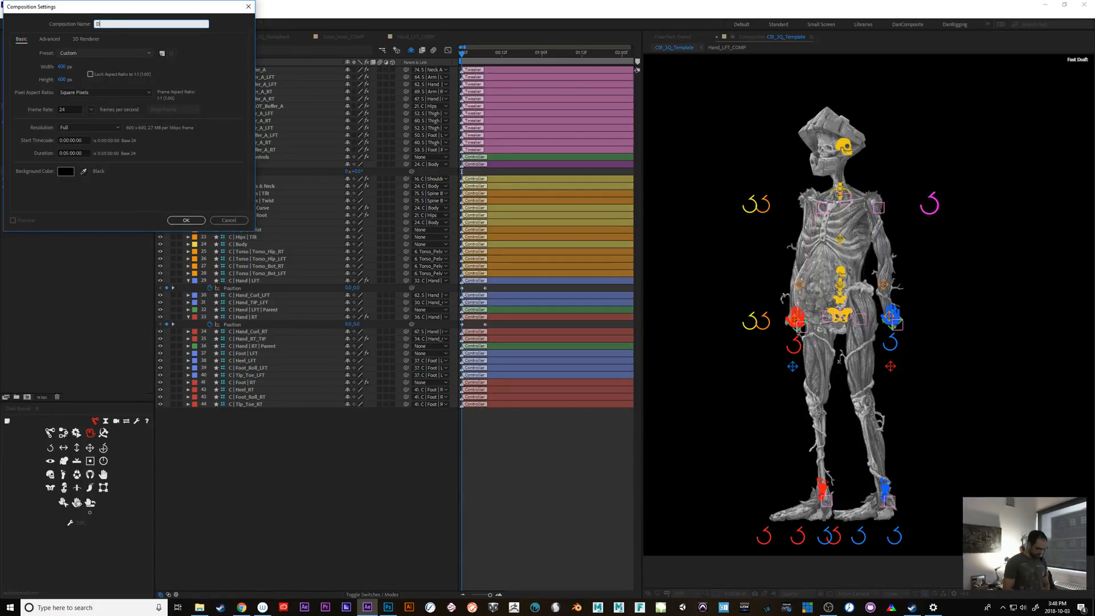
type("ynamic_Hand_LFT")
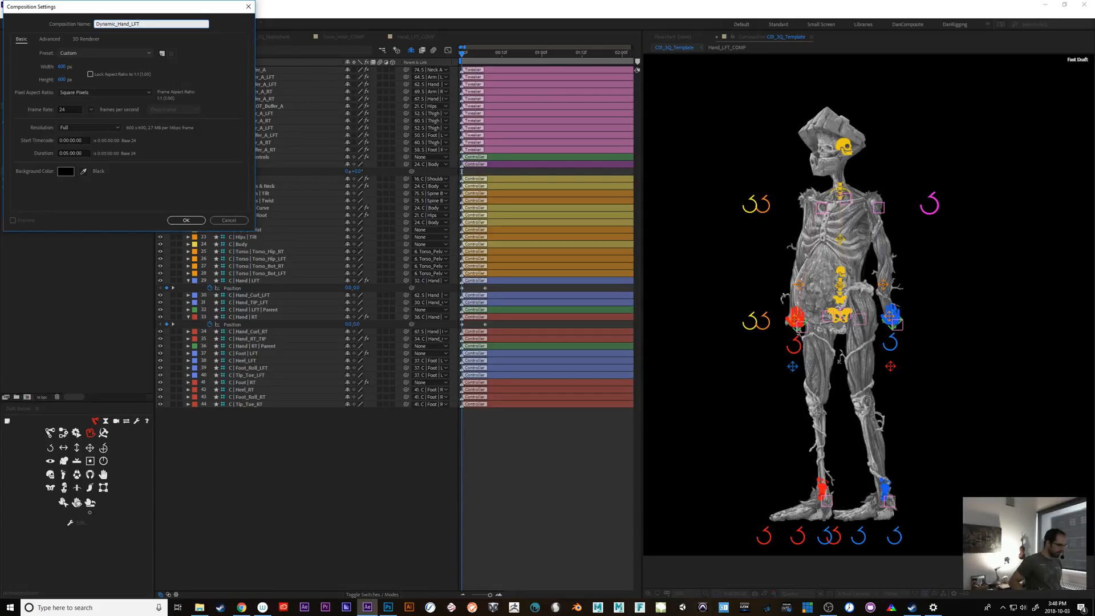
key("Return")
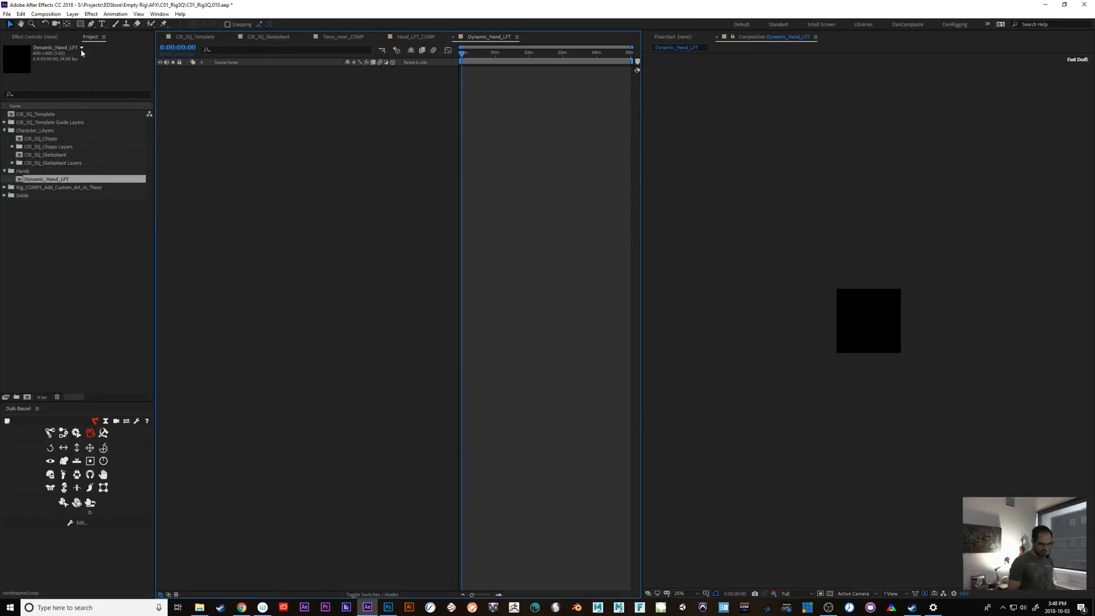
Expand the C01_3Q_Skelephant Layers folder in the project and open the C01_3Q_Skelephant composition.
key("period")
key("period")
key("period")
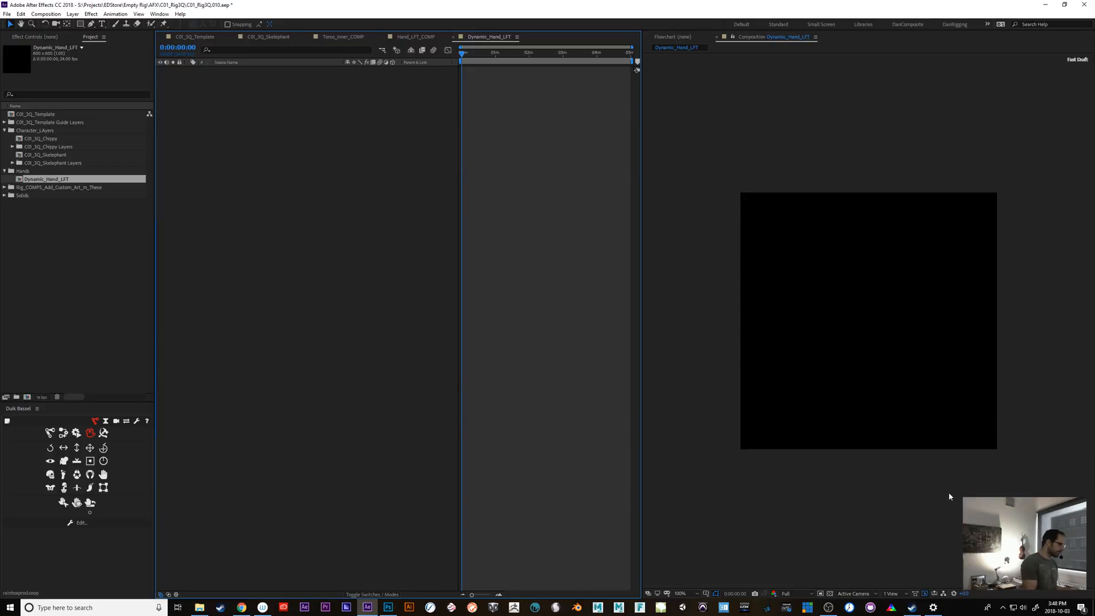
left_click(13, 162)
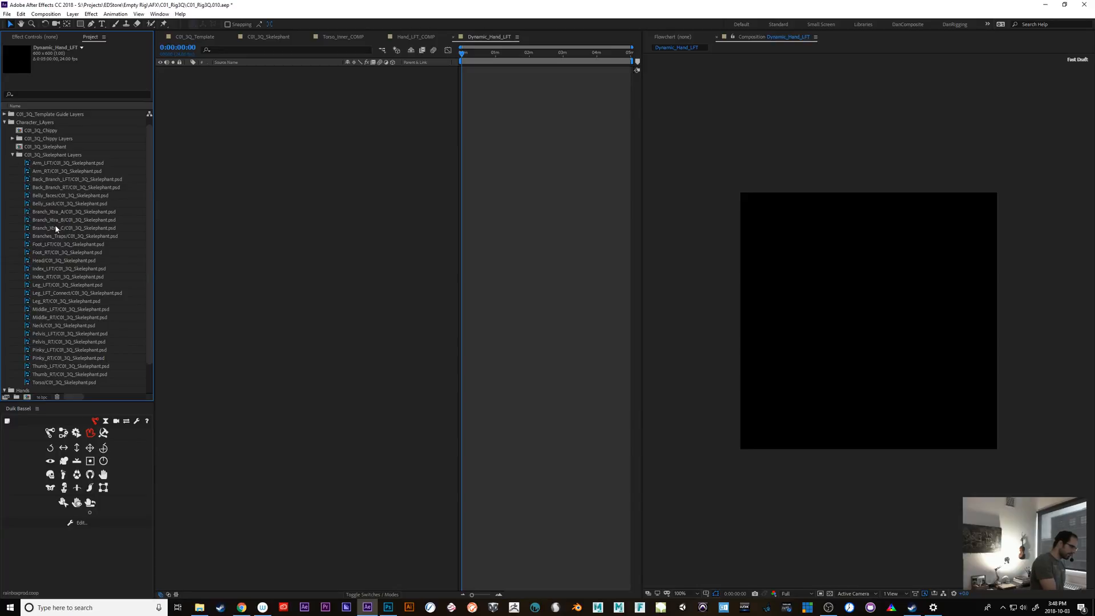
left_click(12, 155)
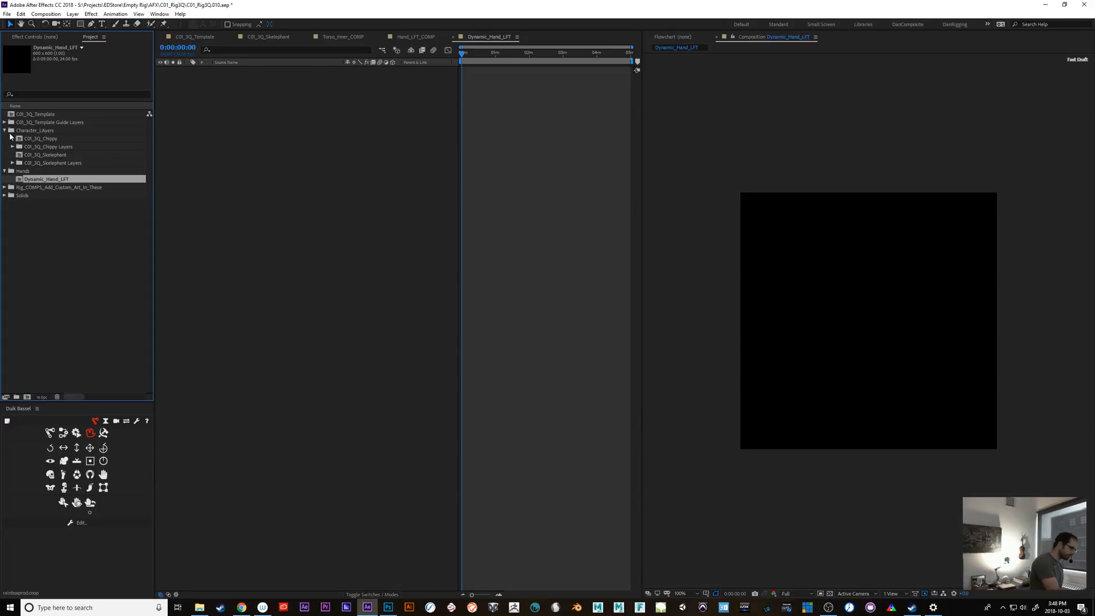
left_click(7, 130)
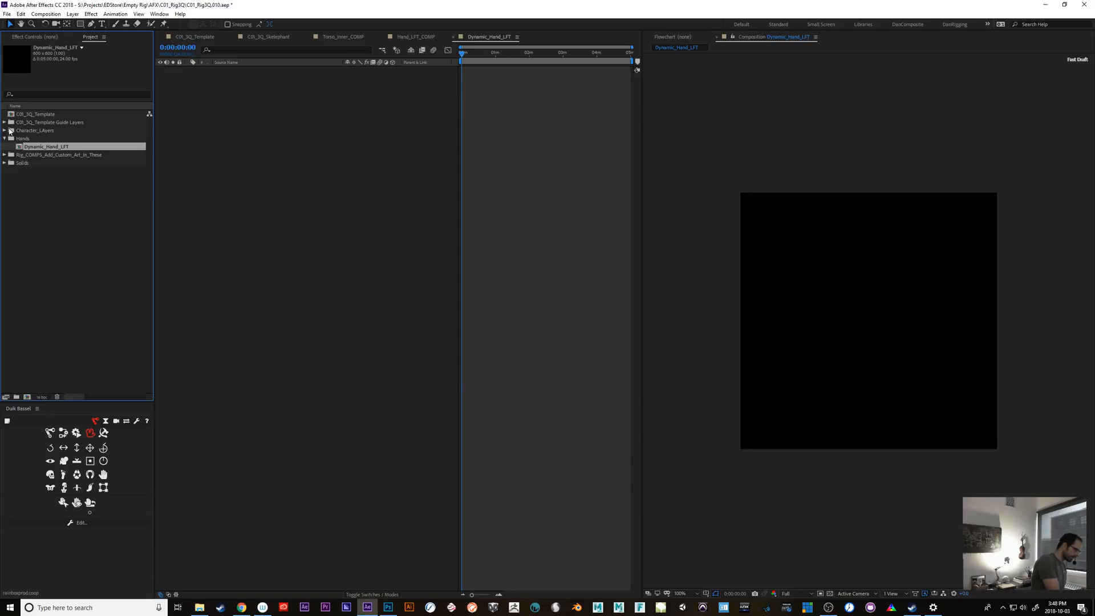
left_click(9, 131)
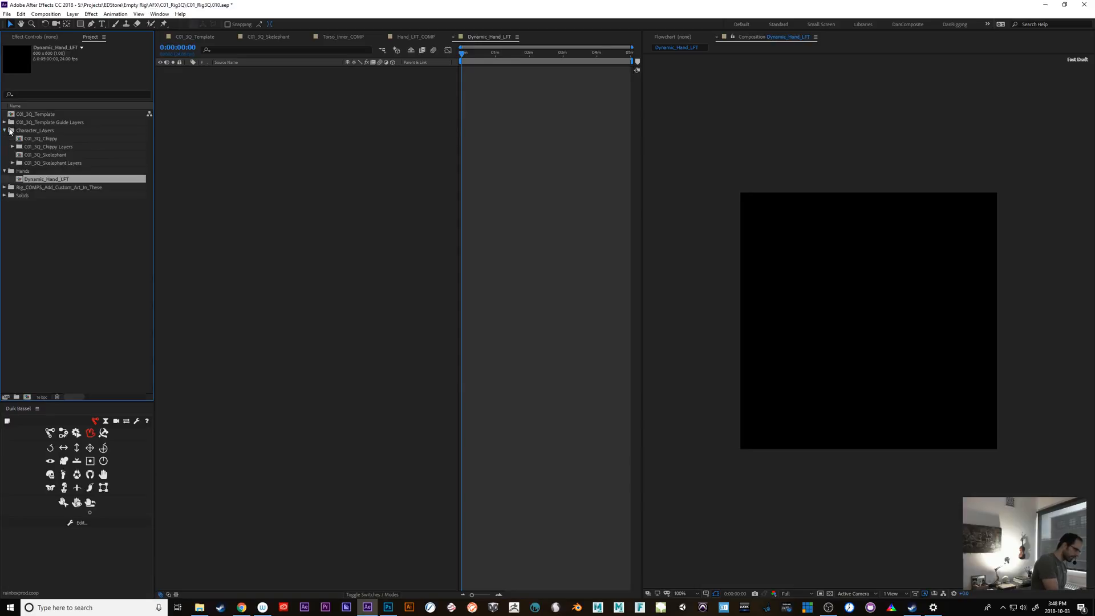
double_click(70, 164)
left_click(37, 141)
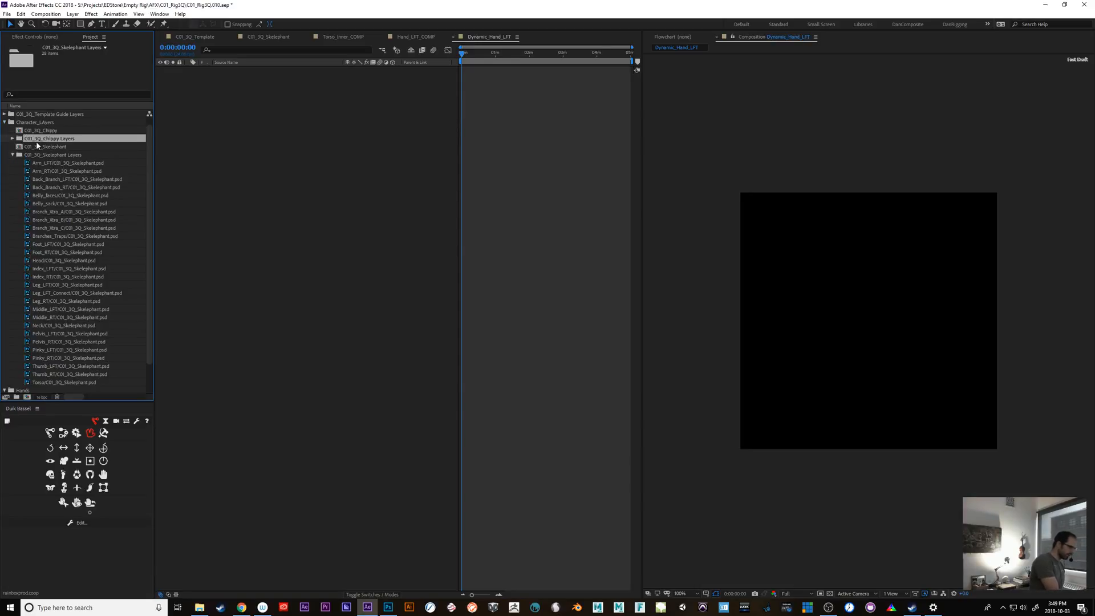
double_click(40, 147)
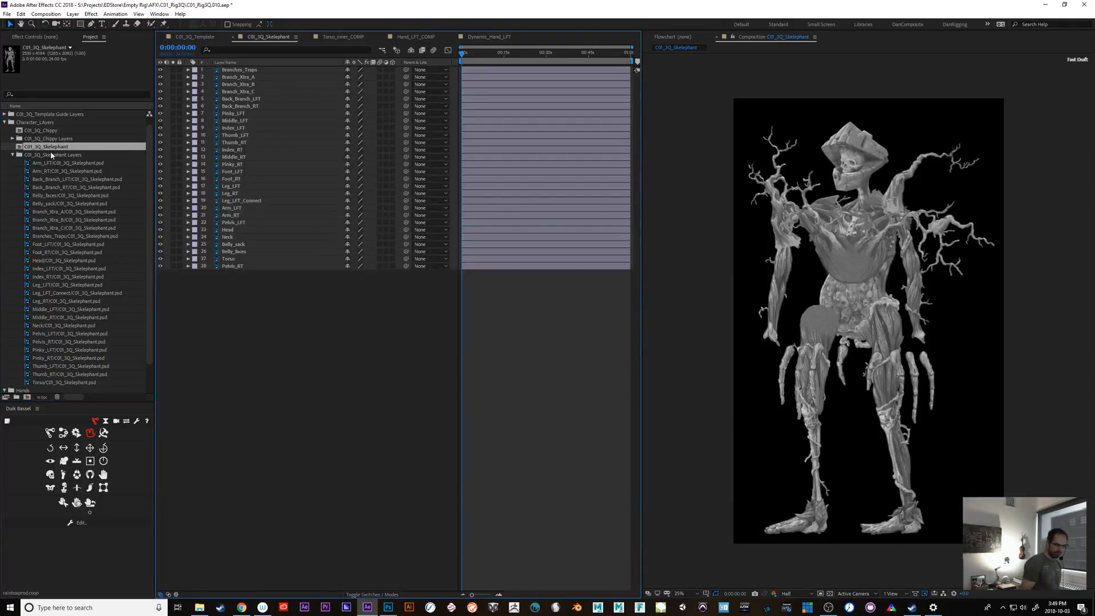
Copy the Pinky_LFT, Middle_LFT, Index_LFT and Thumb_LFT layers from C01_3Q_Skelephant into the Dynamic_Hand_LFT composition.
left_click(241, 115)
left_click(240, 158, "shift")
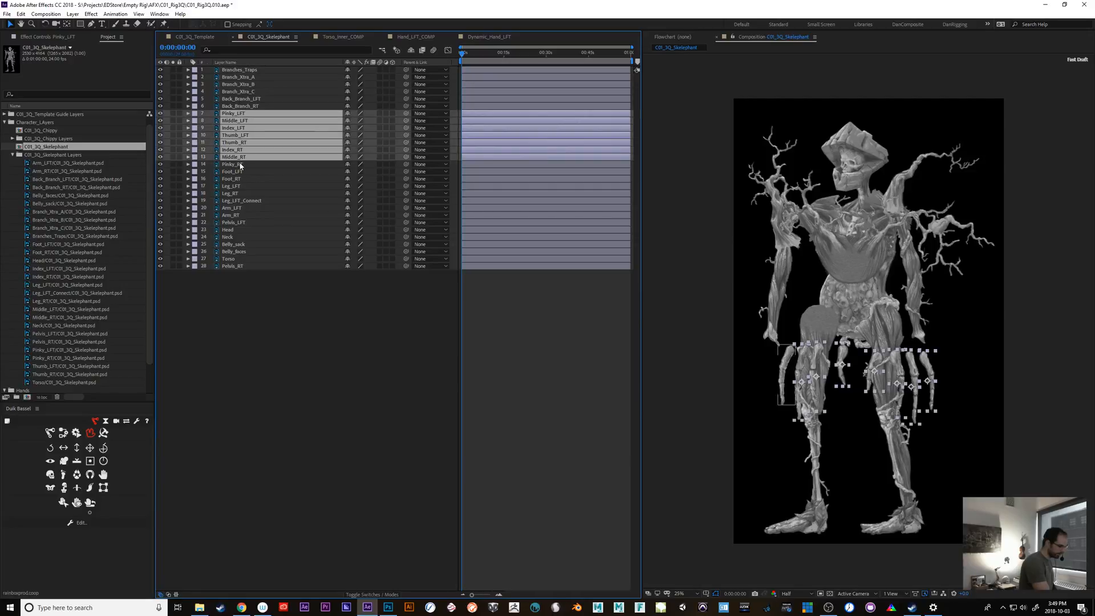
left_click(245, 157, "ctrl")
left_click(243, 150, "ctrl")
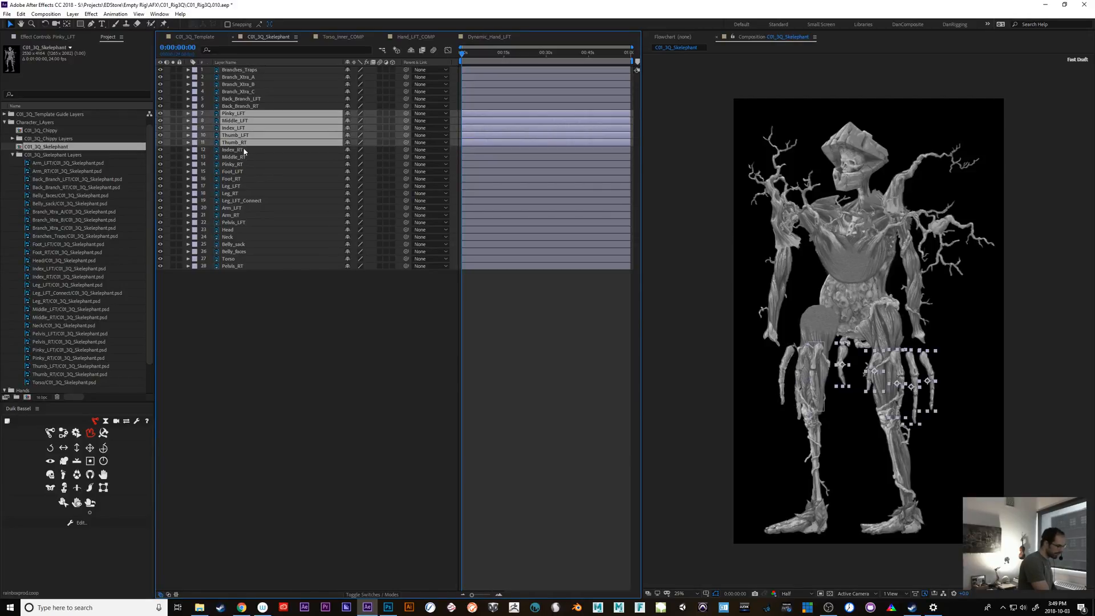
left_click(243, 143, "ctrl")
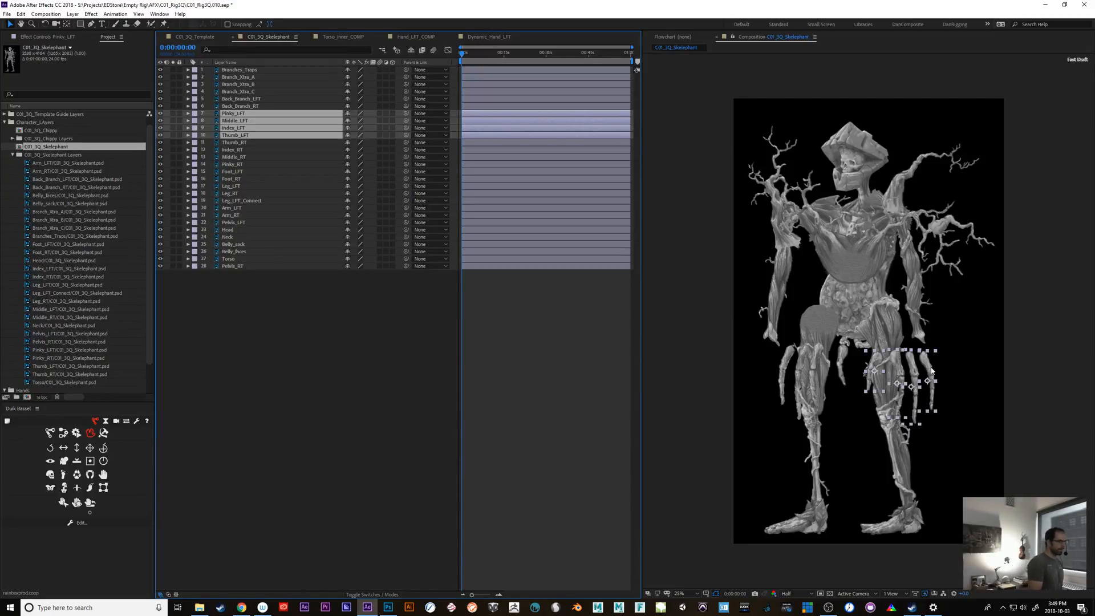
left_click(496, 37)
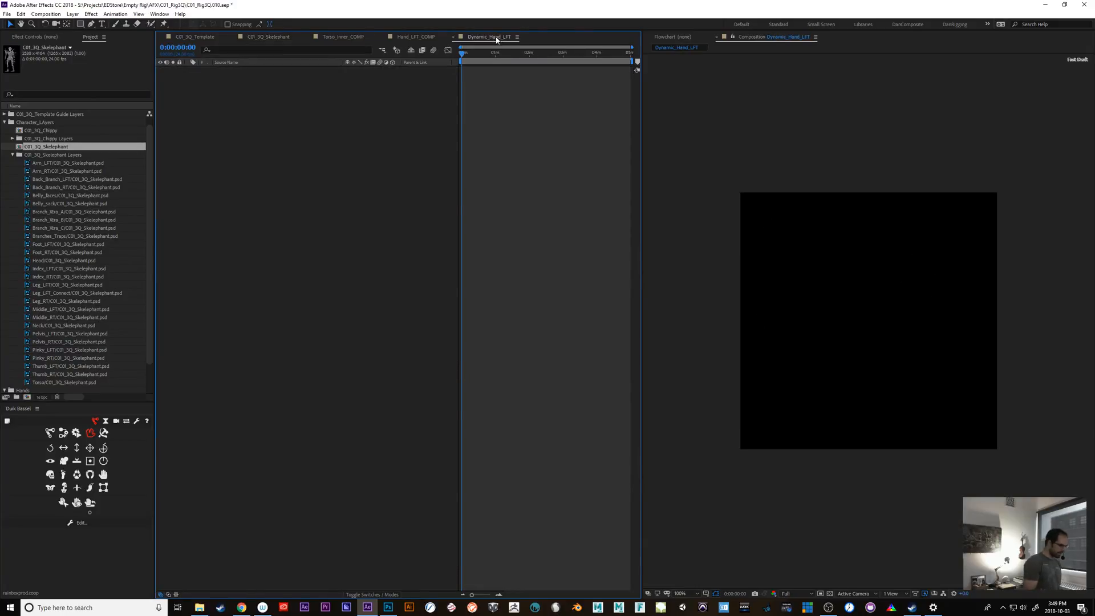
key("ctrl+v")
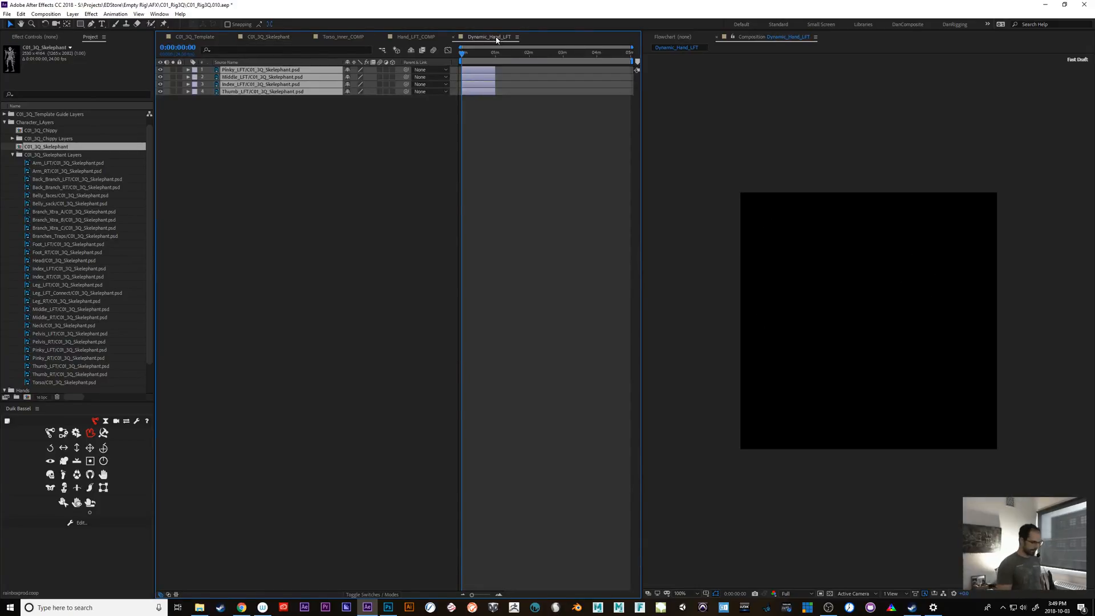
Extend the four pasted finger layers to the end of the Dynamic_Hand_LFT timeline and return to the first frame.
left_click_drag(495, 92, 621, 96)
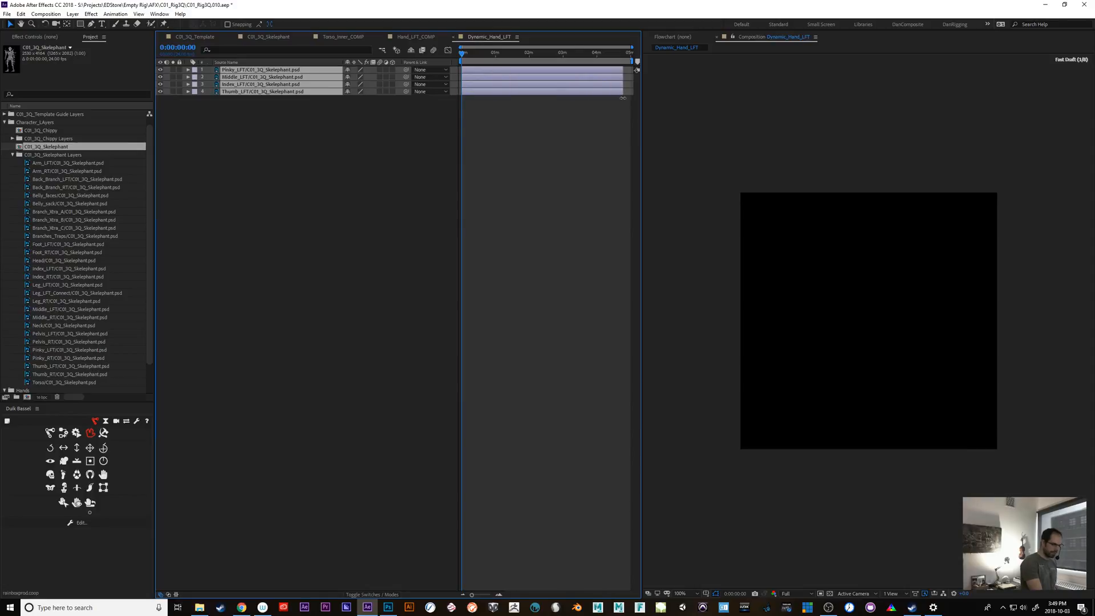
key("End")
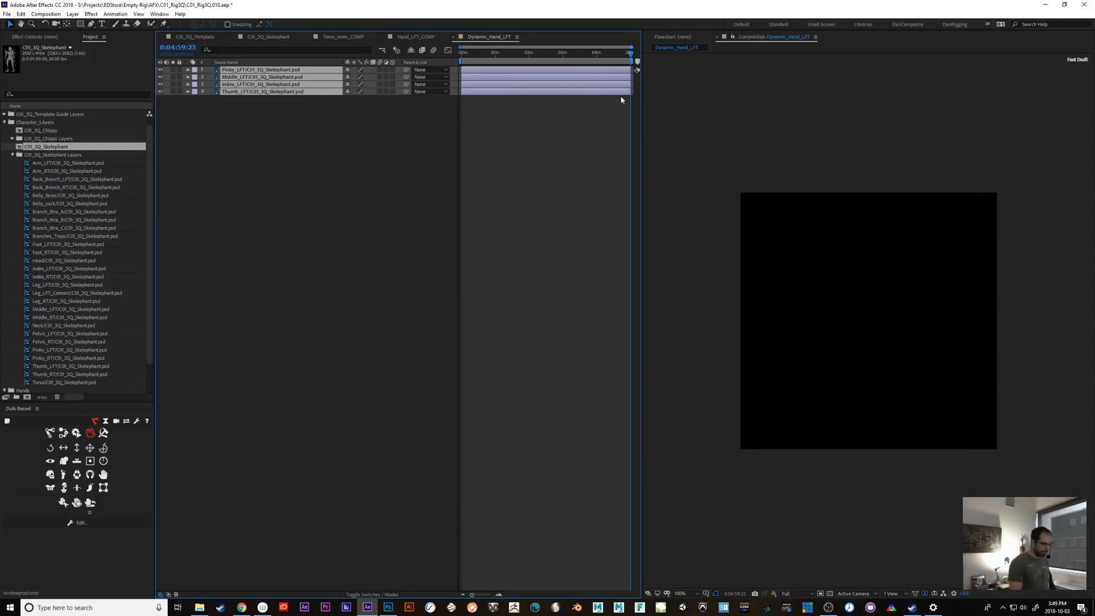
key("Home")
Move the four finger layers together into the Dynamic_Hand_LFT composition frame.
key("comma")
key("comma")
key("comma")
key("comma")
key("comma")
key("comma")
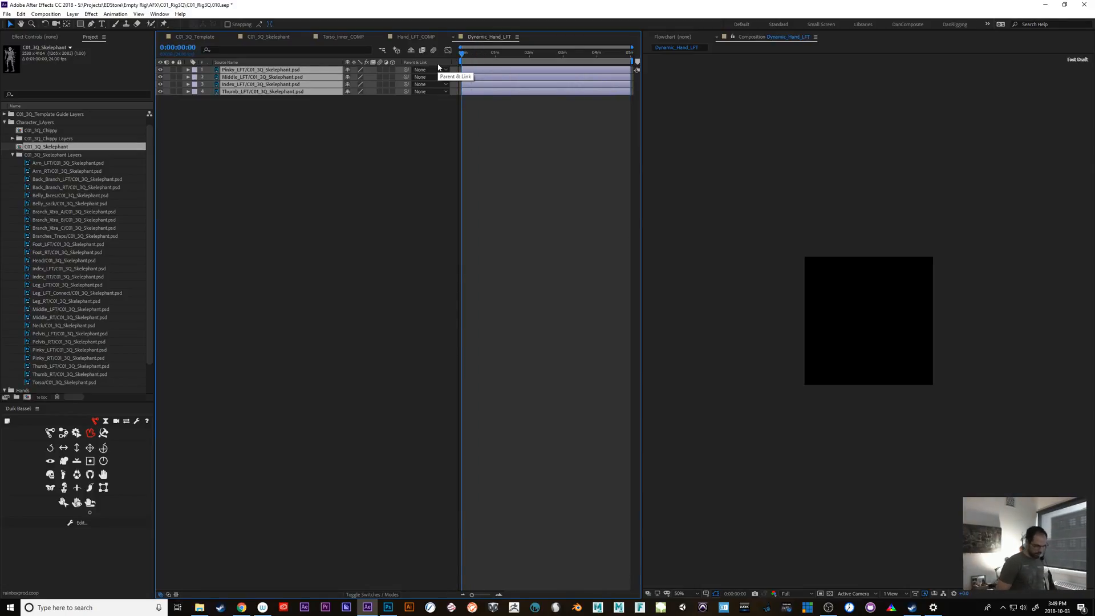
left_click_drag(943, 442, 867, 322)
key("period")
key("period")
key("period")
key("period")
key("period")
key("period")
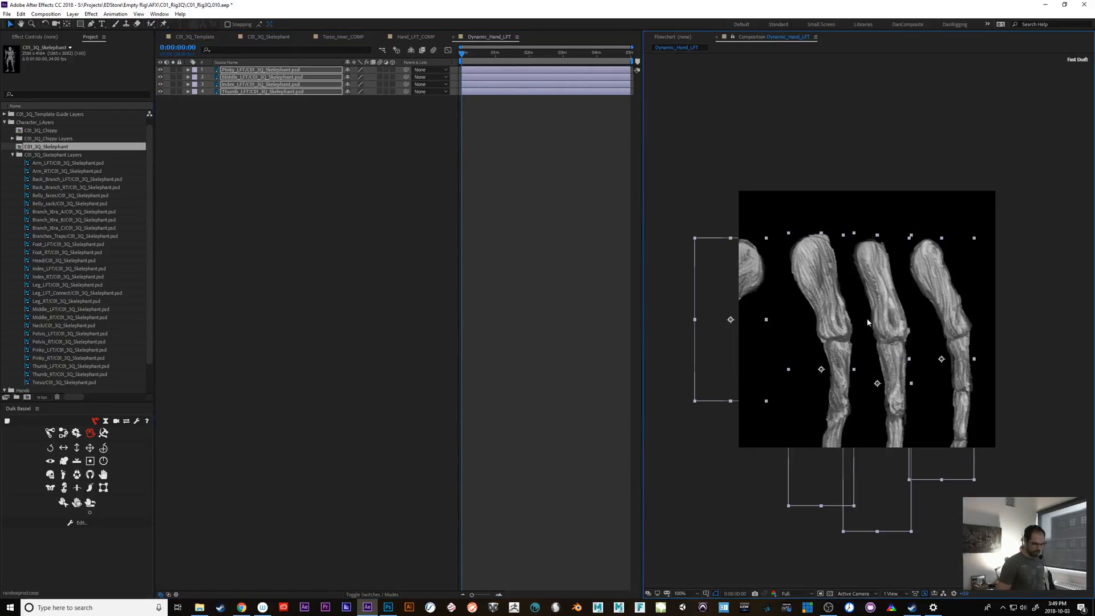
Raise the four finger layers together until their upper ends sit near the frame's upper edge, and clear the selection.
left_click(393, 69)
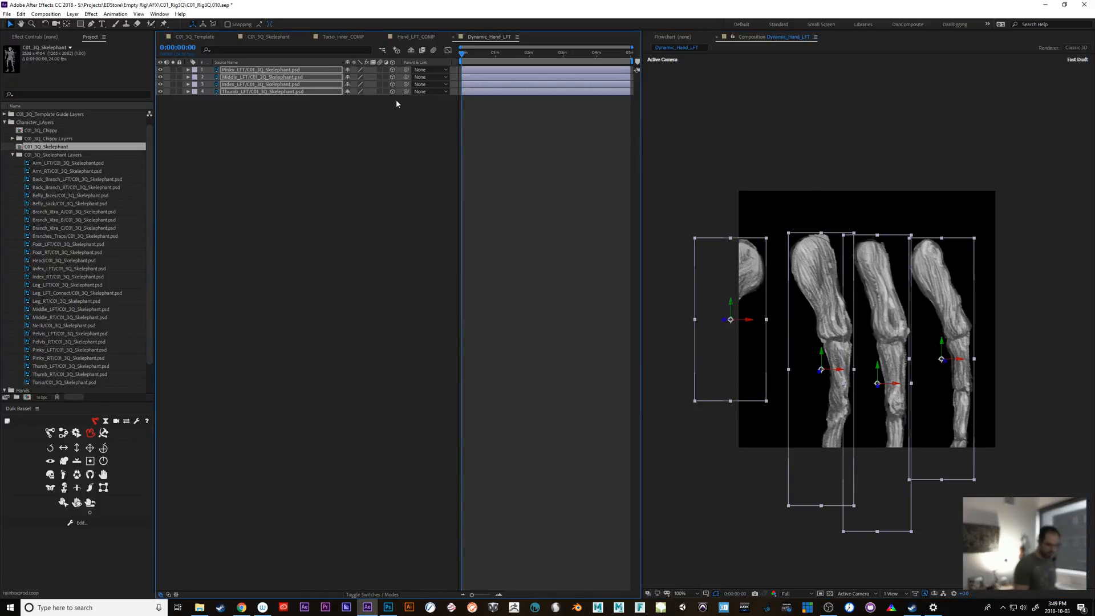
key("ctrl+z")
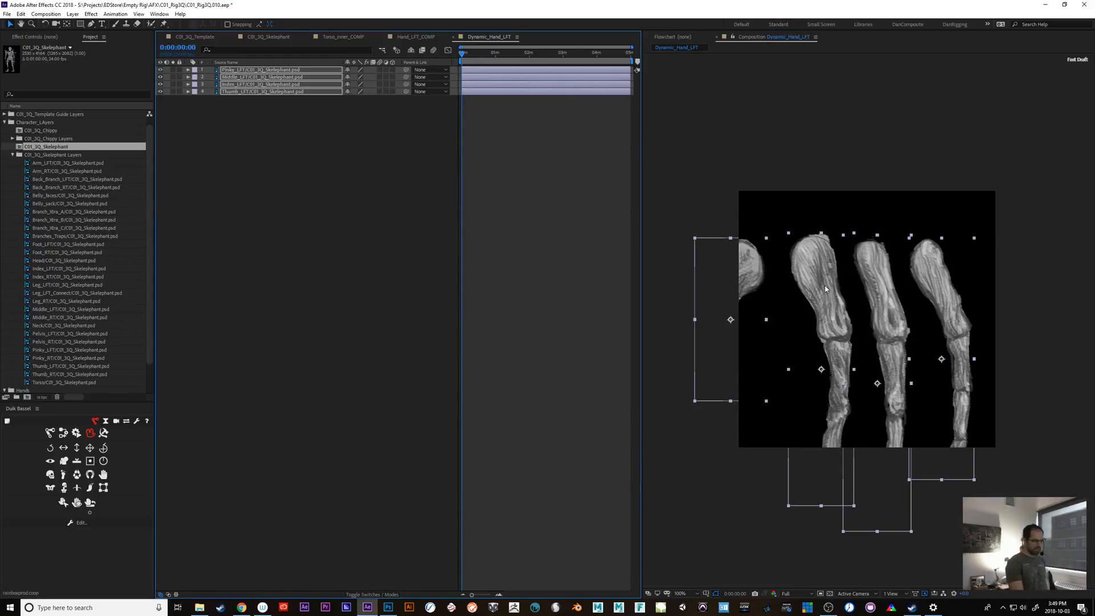
left_click_drag(793, 307, 795, 273)
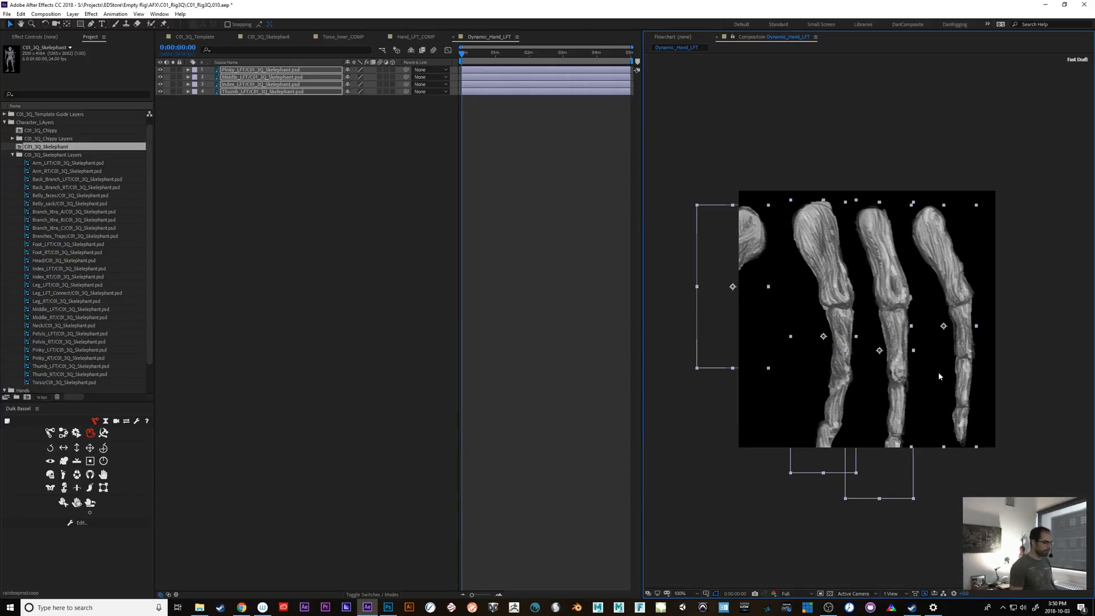
key("F2")
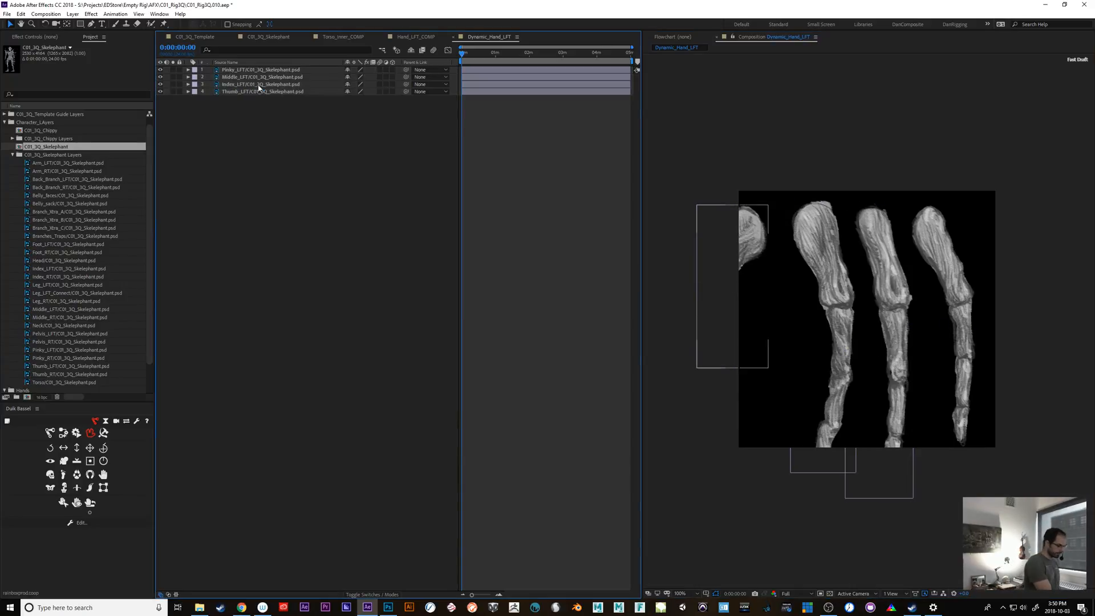
Move the Thumb_LFT layer fully into the frame, with its upper end tucked behind the index finger.
left_click(259, 91)
left_click_drag(750, 236, 824, 222)
key("ctrl+z")
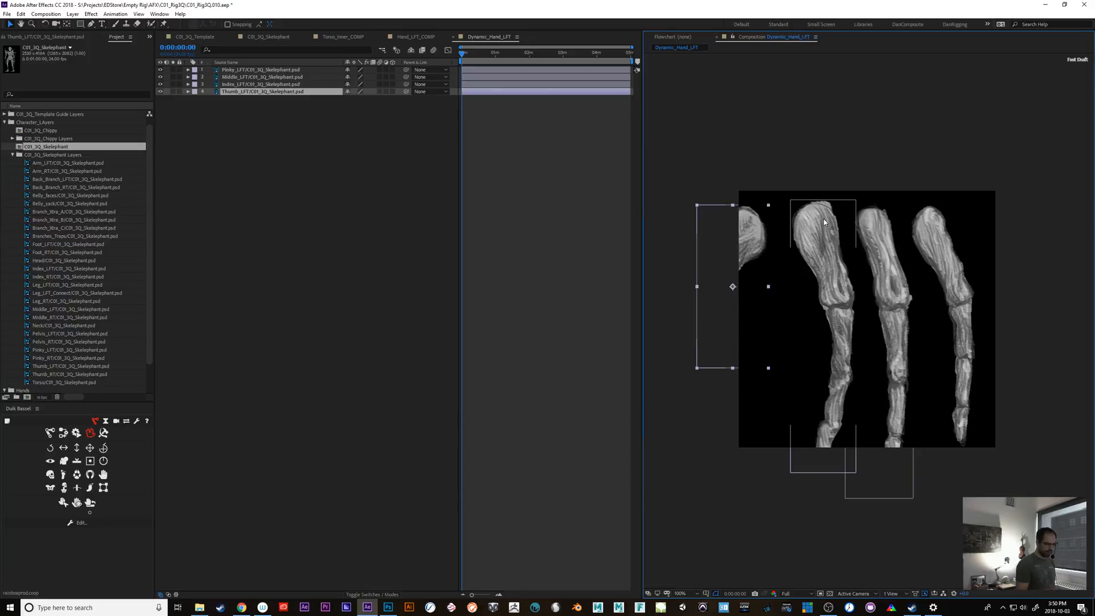
left_click_drag(745, 235, 815, 231)
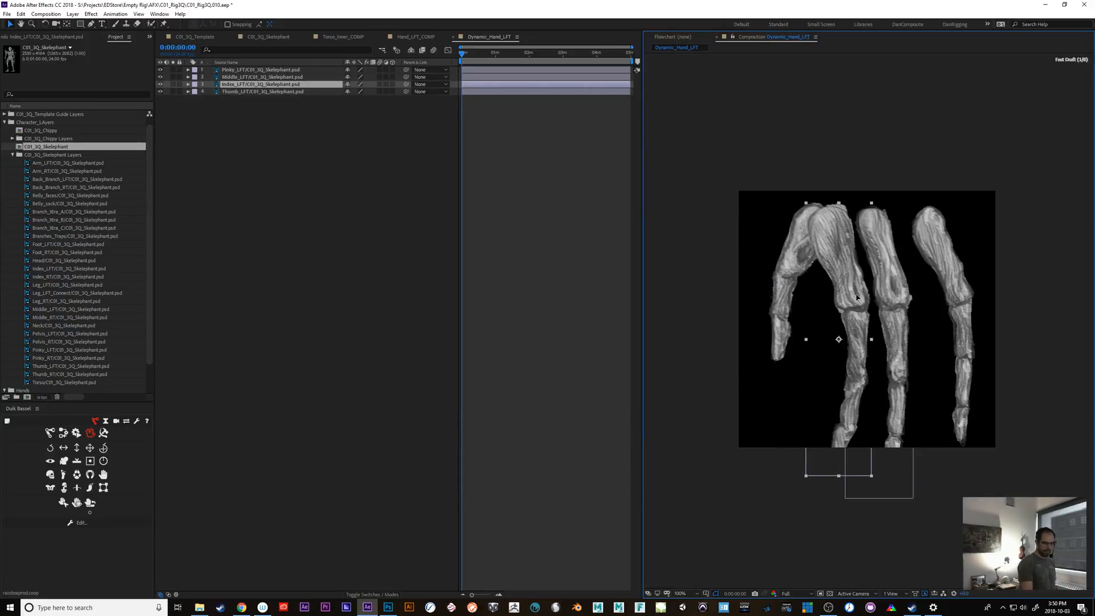
Move the middle and pinky fingers in beside the index finger, stacking Middle_LFT below Index_LFT and Pinky_LFT beneath all layers.
left_click_drag(891, 321, 862, 321)
left_click_drag(241, 79, 242, 93)
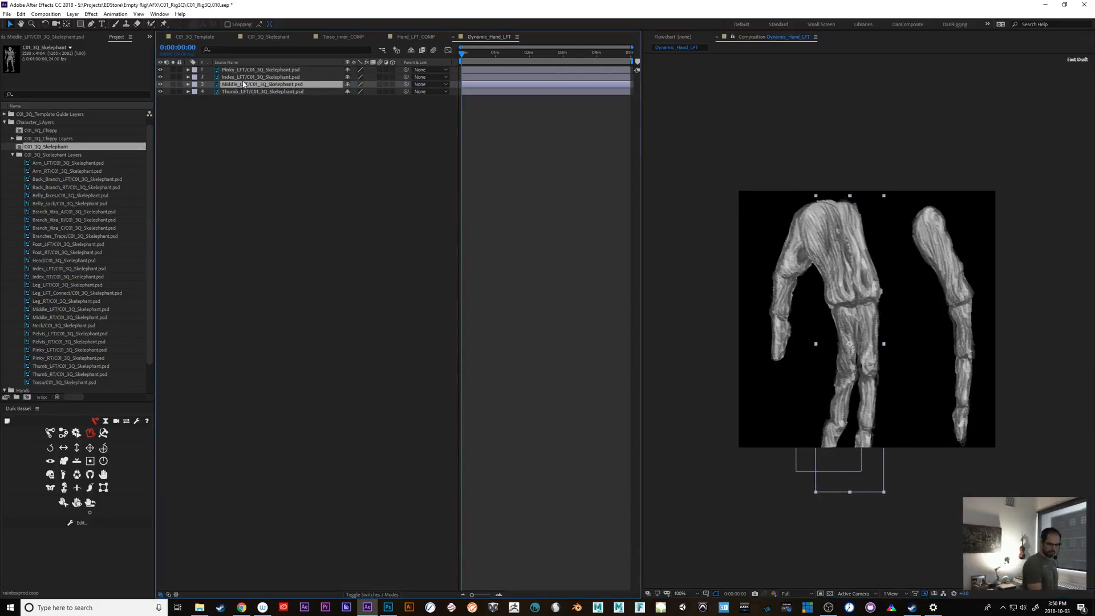
left_click(946, 258)
left_click_drag(952, 265, 873, 258)
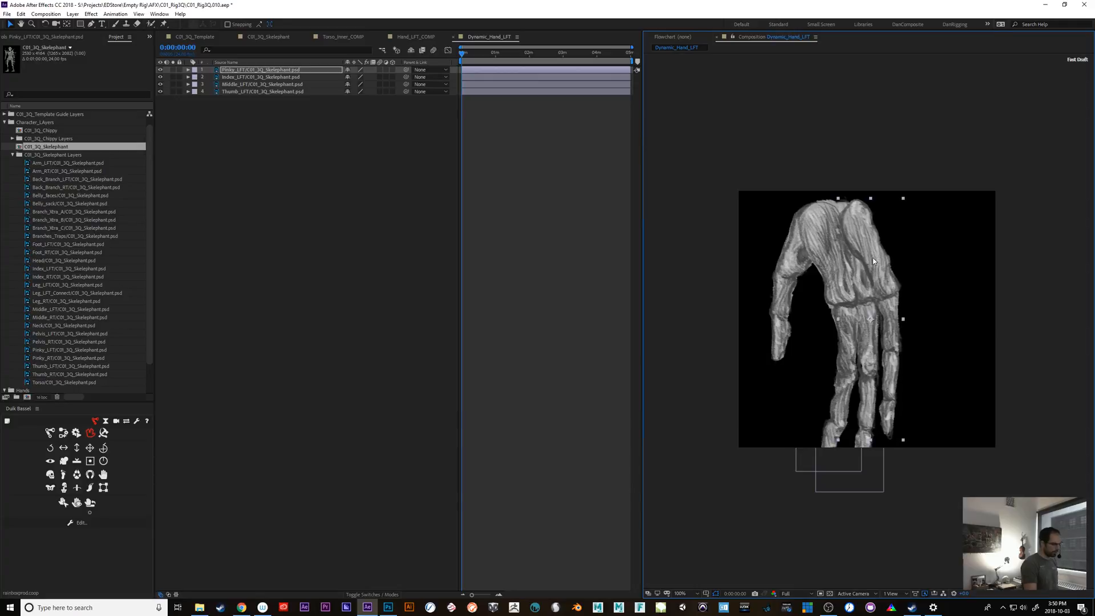
mouse_move(271, 71)
left_mouse_down()
mouse_move(272, 106)
mouse_move(266, 92)
left_mouse_up()
Place the Thumb_LFT layer directly above Middle_LFT in the stack and nudge the index finger slightly toward the middle finger.
left_click(269, 85)
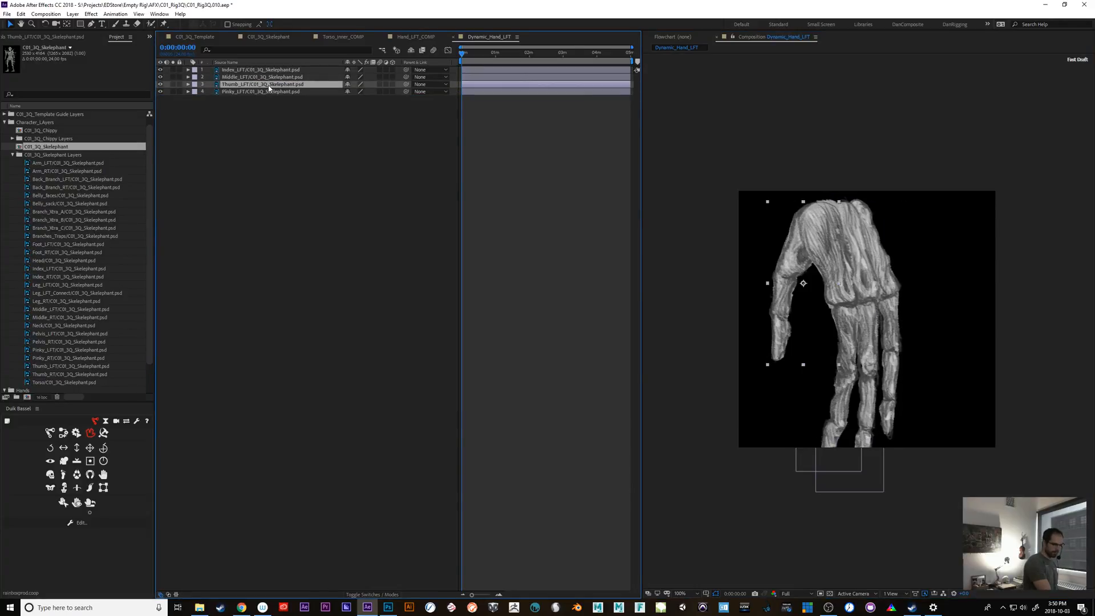
left_click_drag(270, 85, 270, 79)
left_click(258, 70)
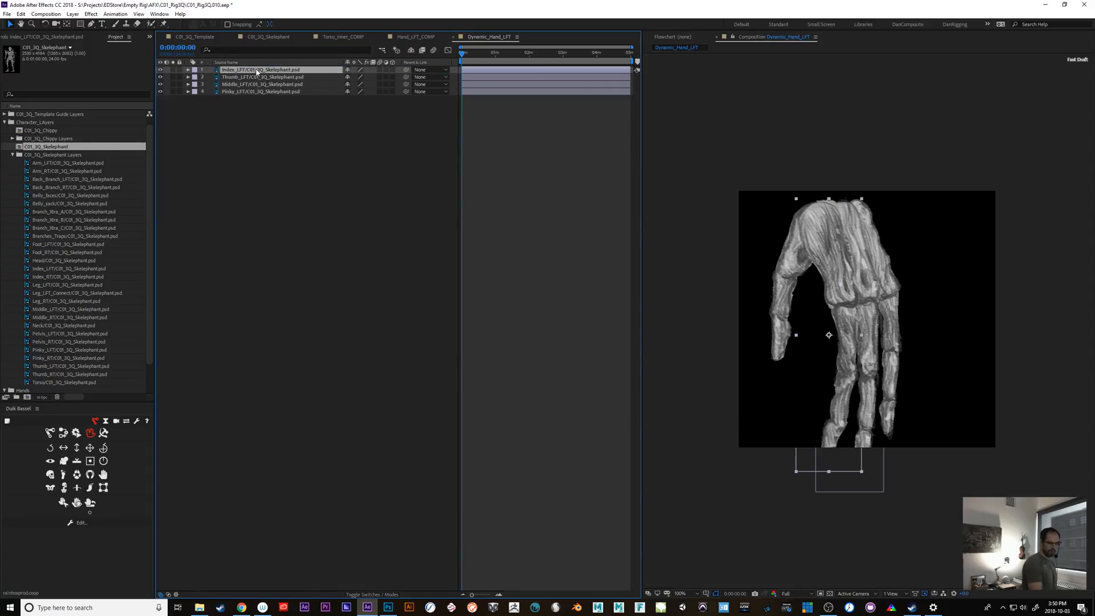
left_click_drag(853, 333, 854, 337)
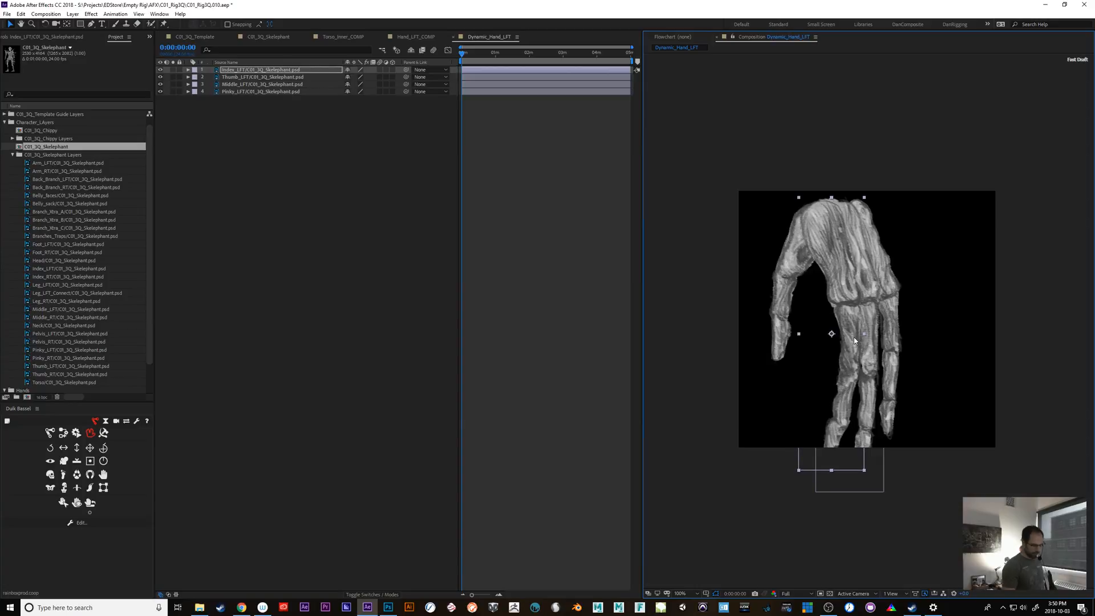
Resize the Dynamic_Hand_LFT composition to 1000 px wide by 1000 px high.
key("ctrl+k")
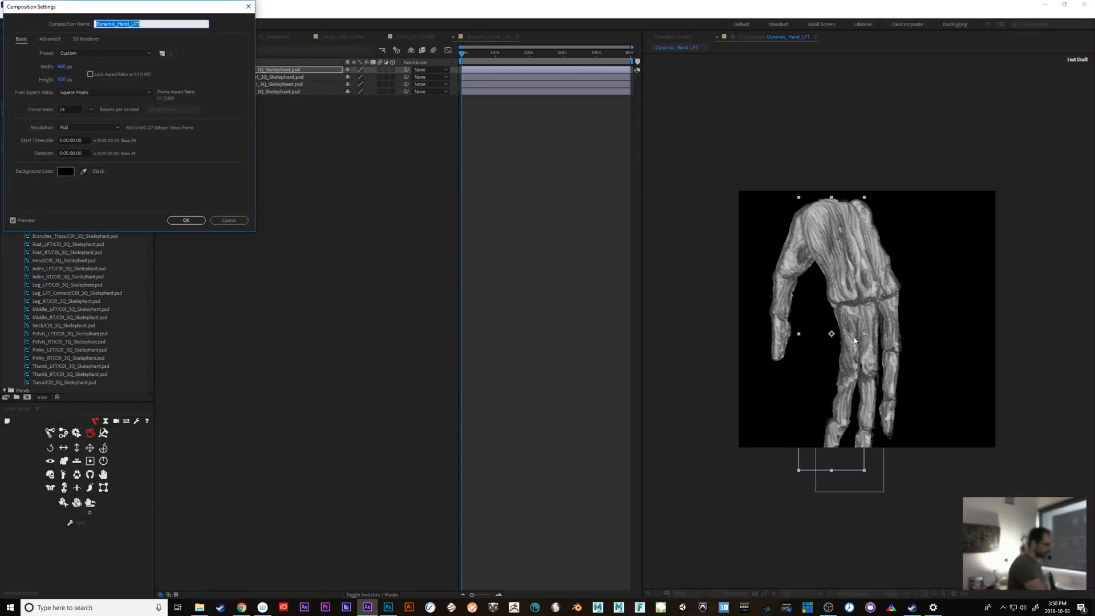
left_click(62, 65)
type("1000")
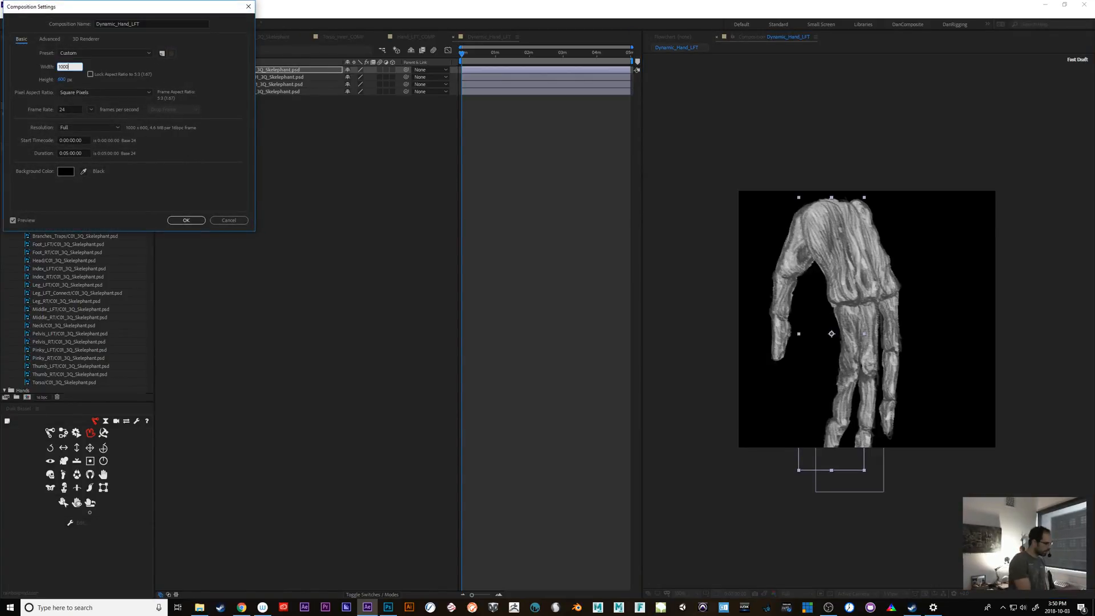
left_click(66, 79)
type("1000")
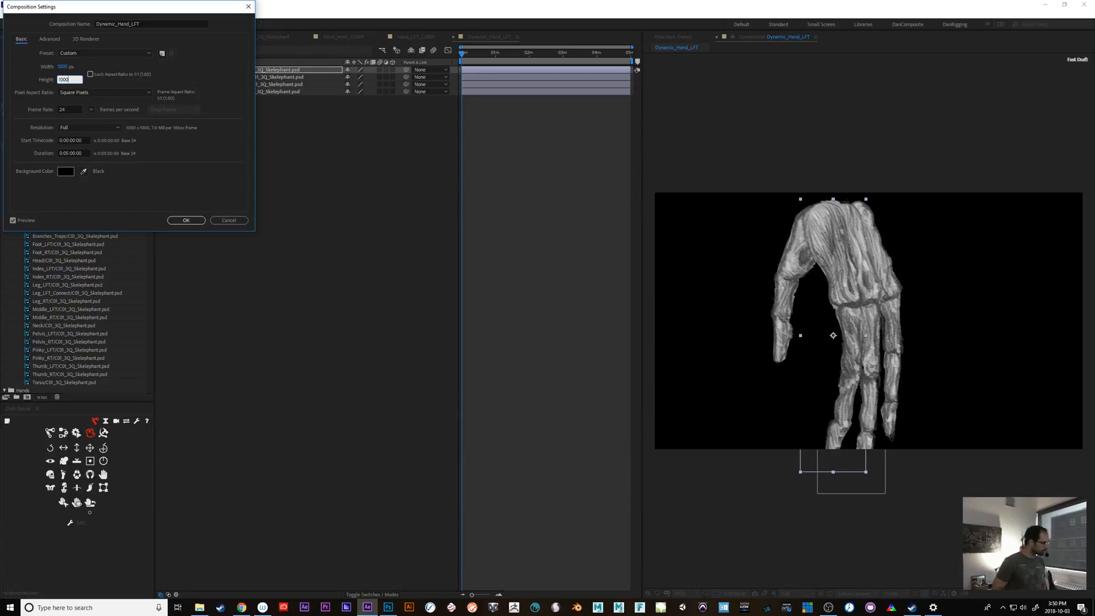
key("Return")
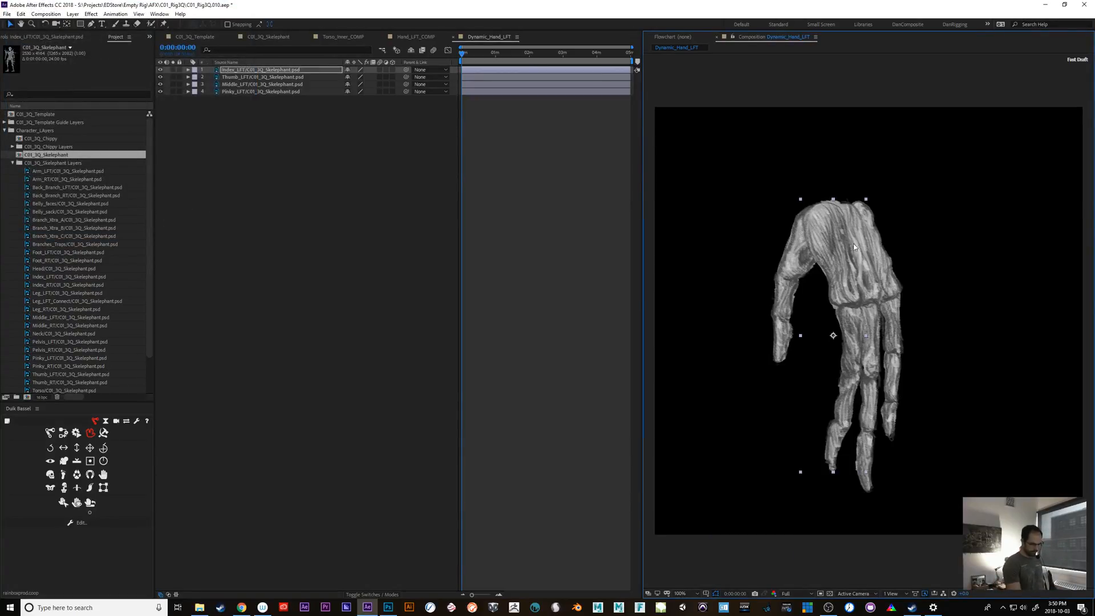
Move all four finger layers together slightly right and down within the enlarged frame, and clear the selection.
key("ctrl+a")
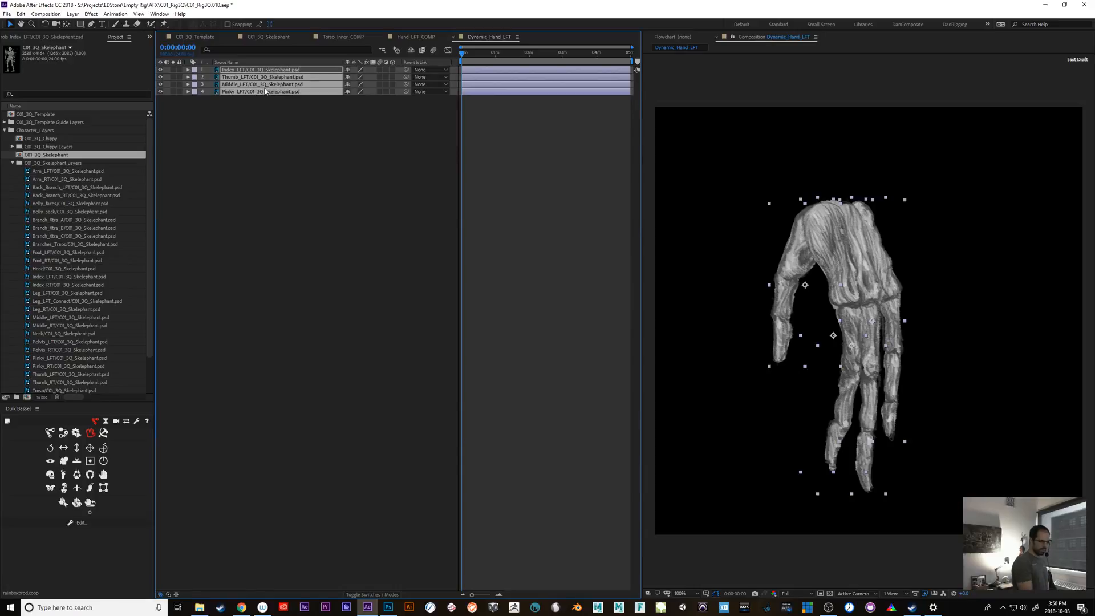
mouse_move(863, 271)
left_mouse_down()
mouse_move(905, 283)
mouse_move(877, 275)
left_mouse_up()
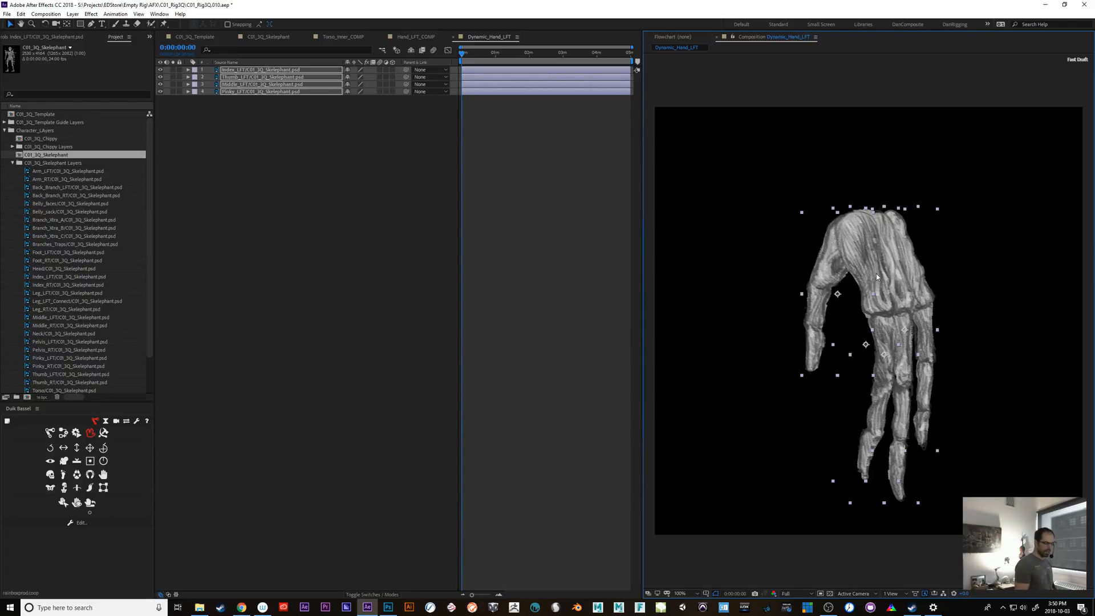
left_click(724, 552)
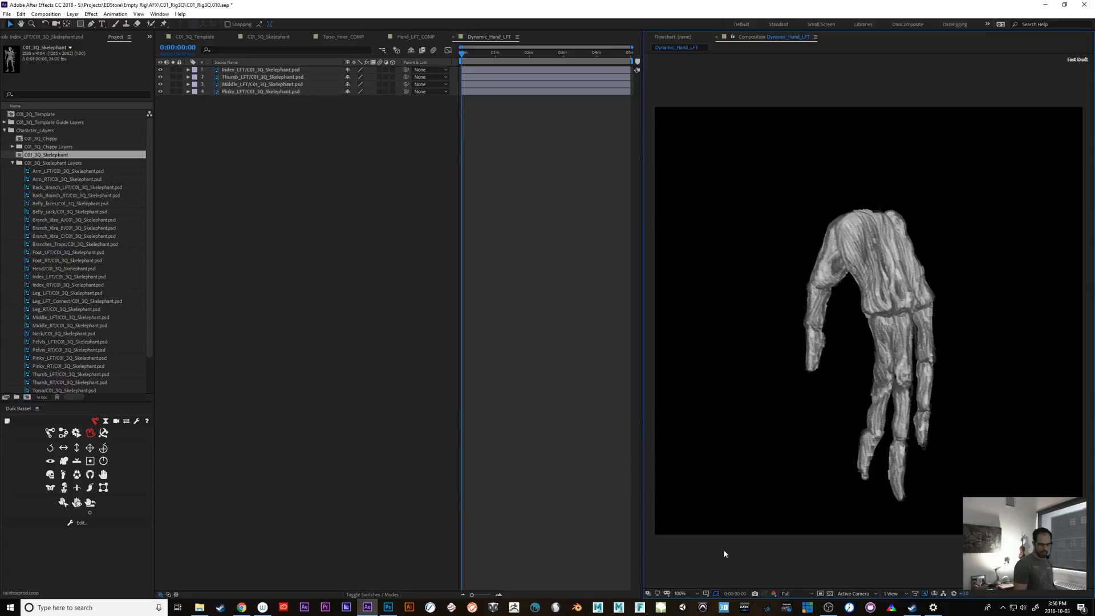
Nudge the middle and pinky fingers slightly toward the index finger, undoing the trial move that pulls the pinky away from the hand.
left_click(909, 301)
left_click_drag(909, 301, 905, 300)
left_click(925, 299)
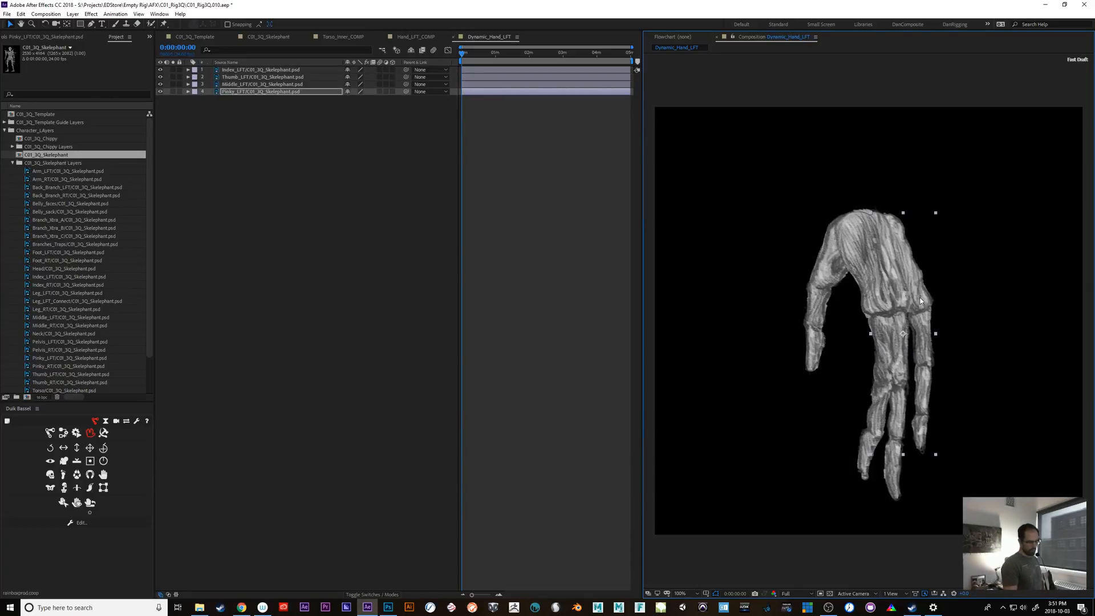
left_click_drag(928, 384, 984, 375)
key("ctrl+z")
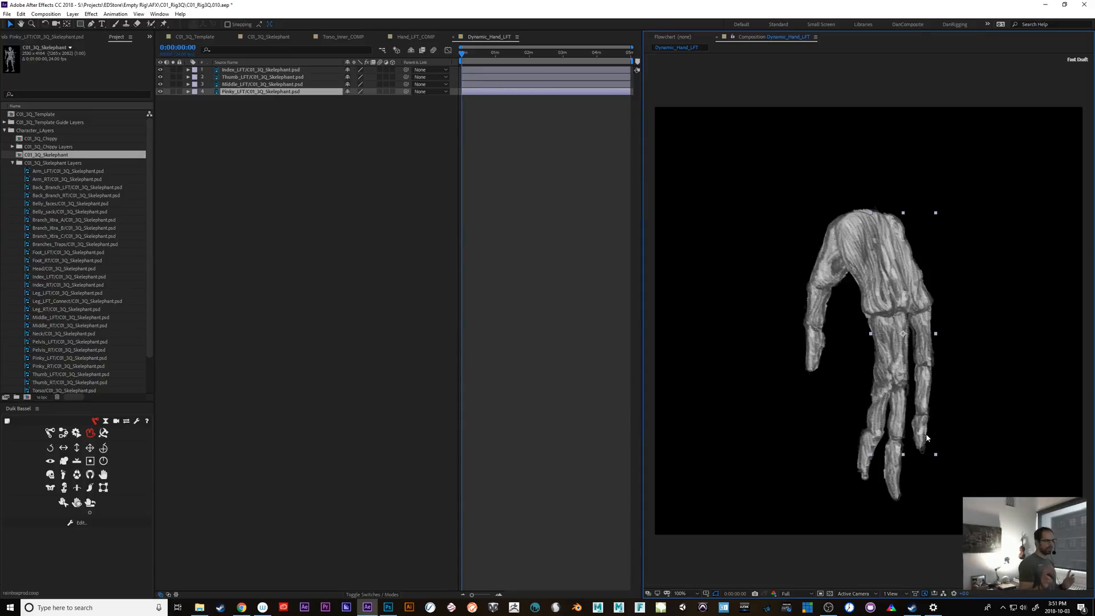
Reveal the source of the Index_LFT layer in the project.
left_click(260, 77)
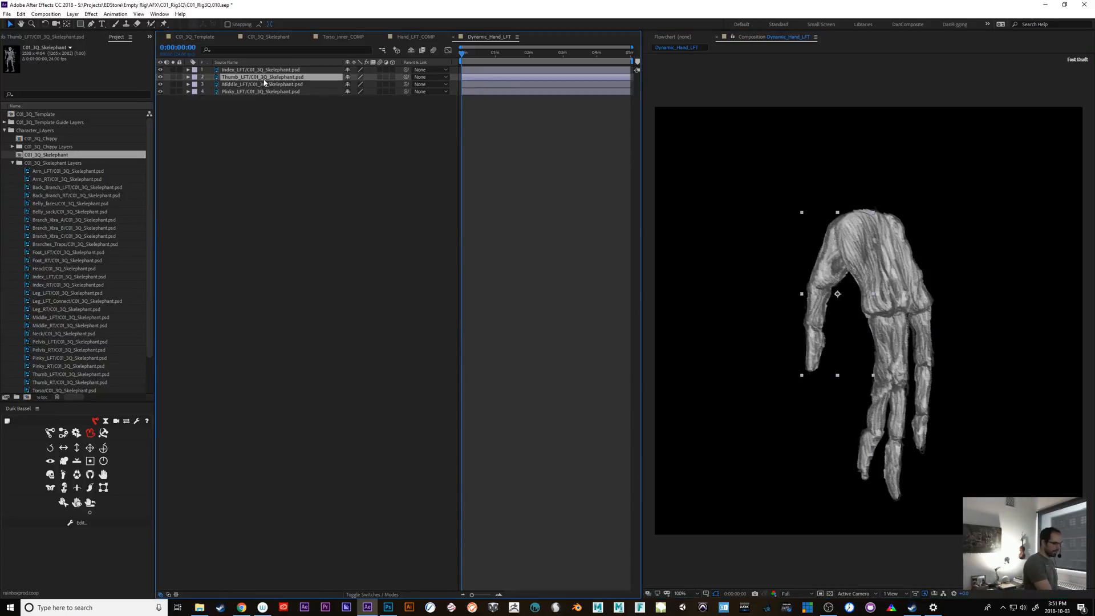
left_click(259, 69)
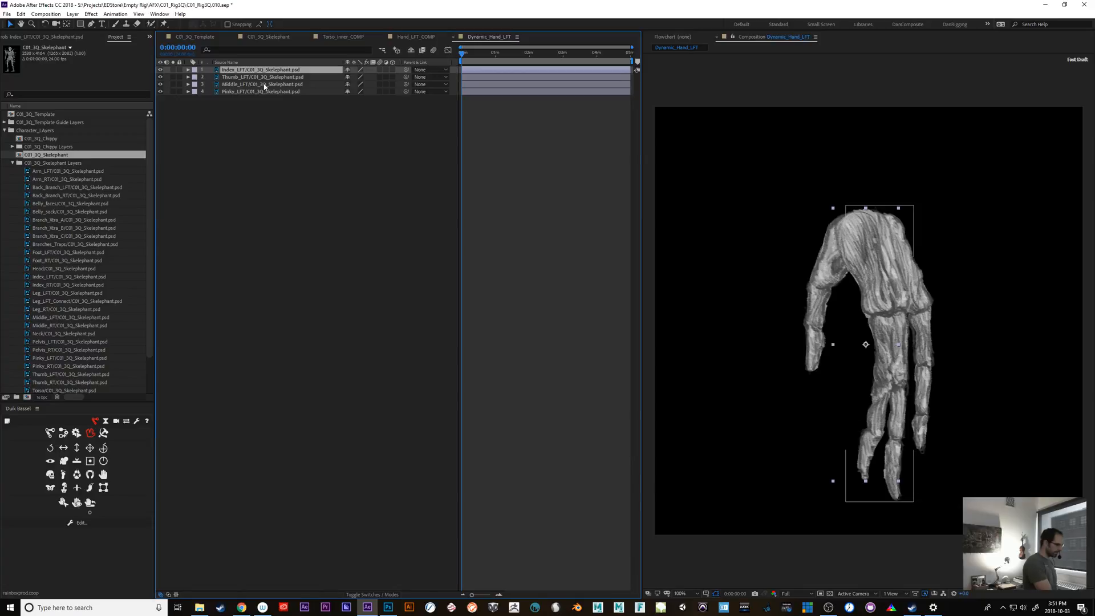
scroll(148, 192, "down", 3)
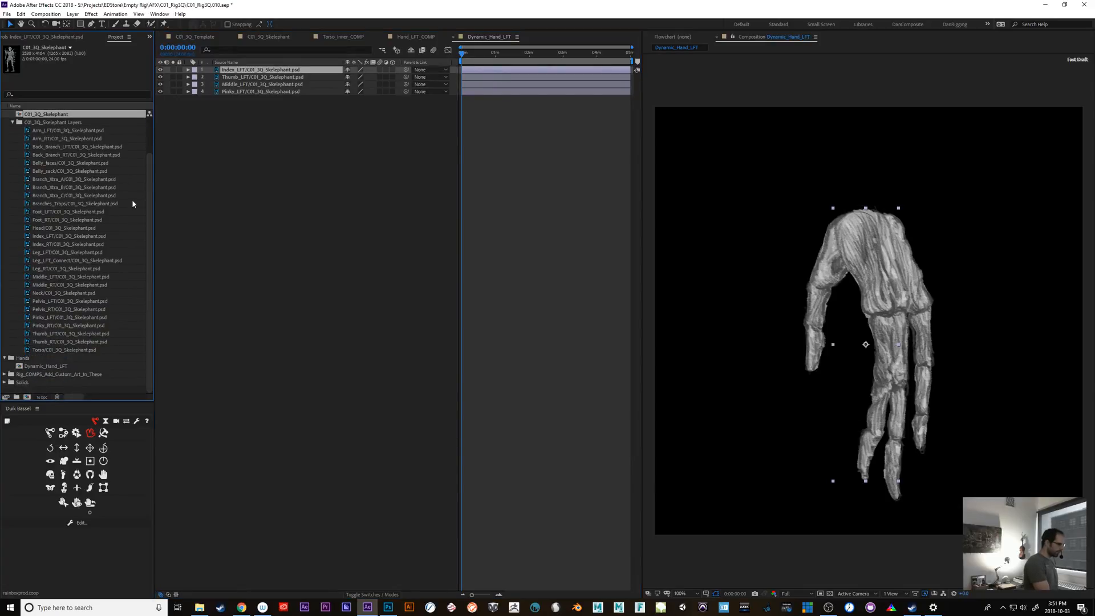
right_click(247, 70)
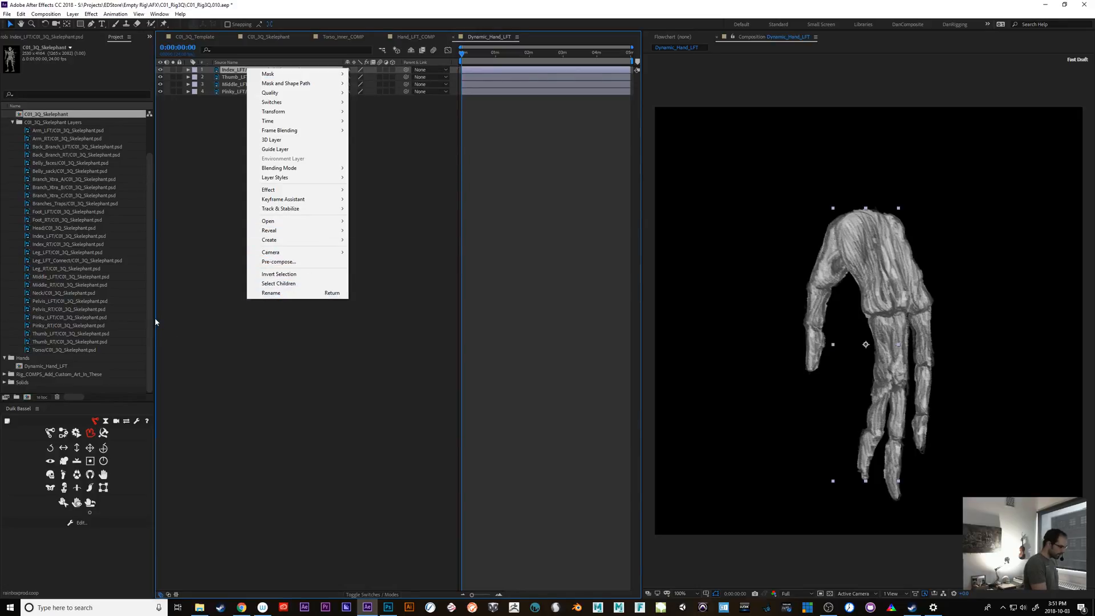
left_click_drag(152, 316, 150, 256)
left_click(90, 292)
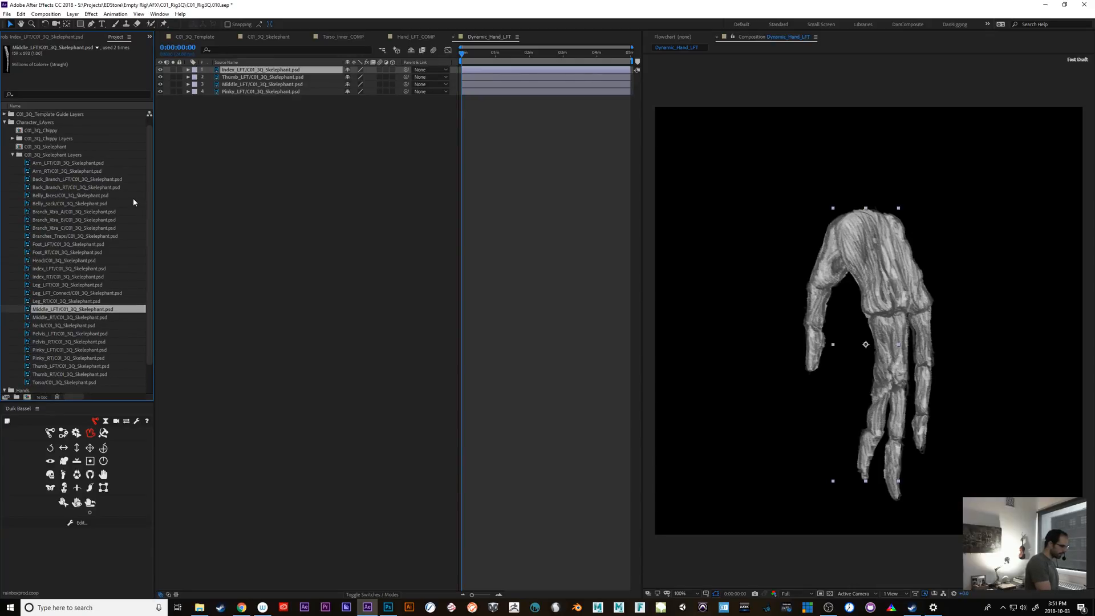
right_click(71, 157)
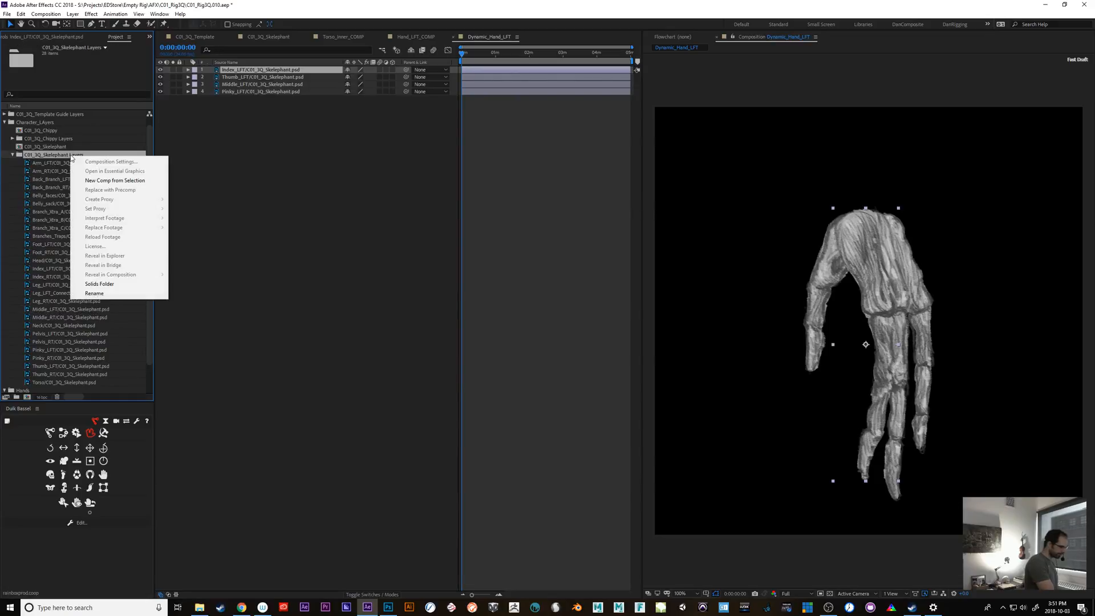
right_click(266, 71)
mouse_move(370, 234)
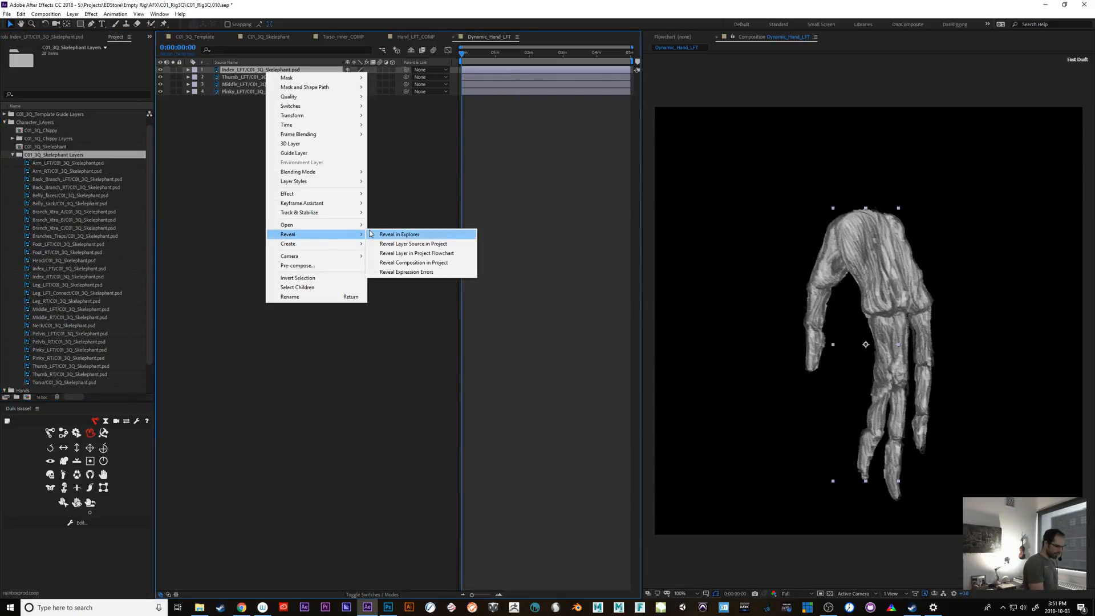
left_click(460, 244)
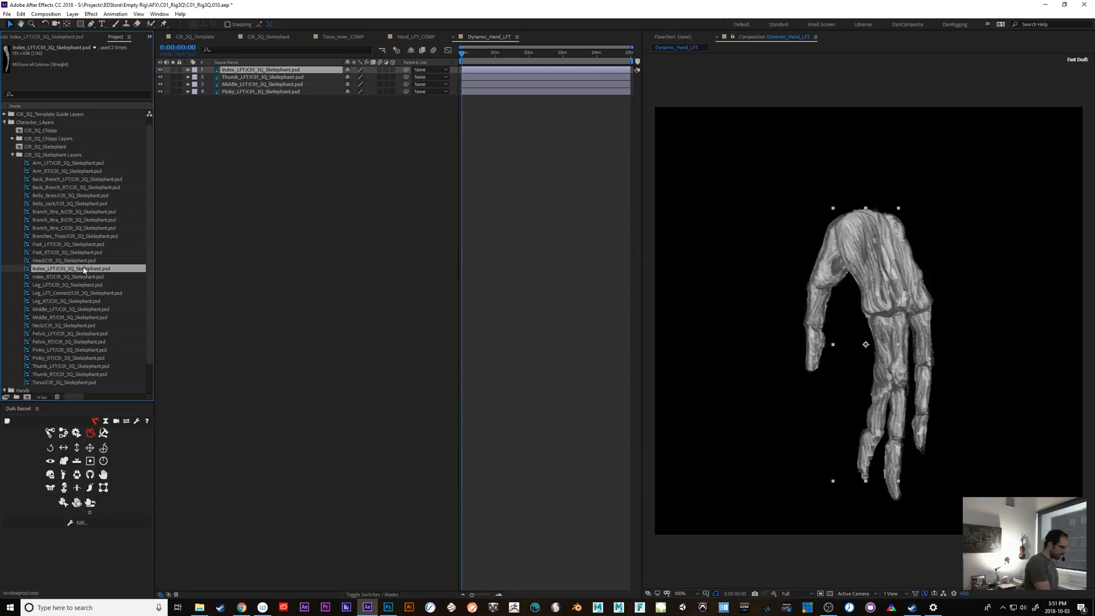
Create a new composition from the Index_LFT source footage and rename it Index_LFT.
left_click_drag(83, 270, 25, 396)
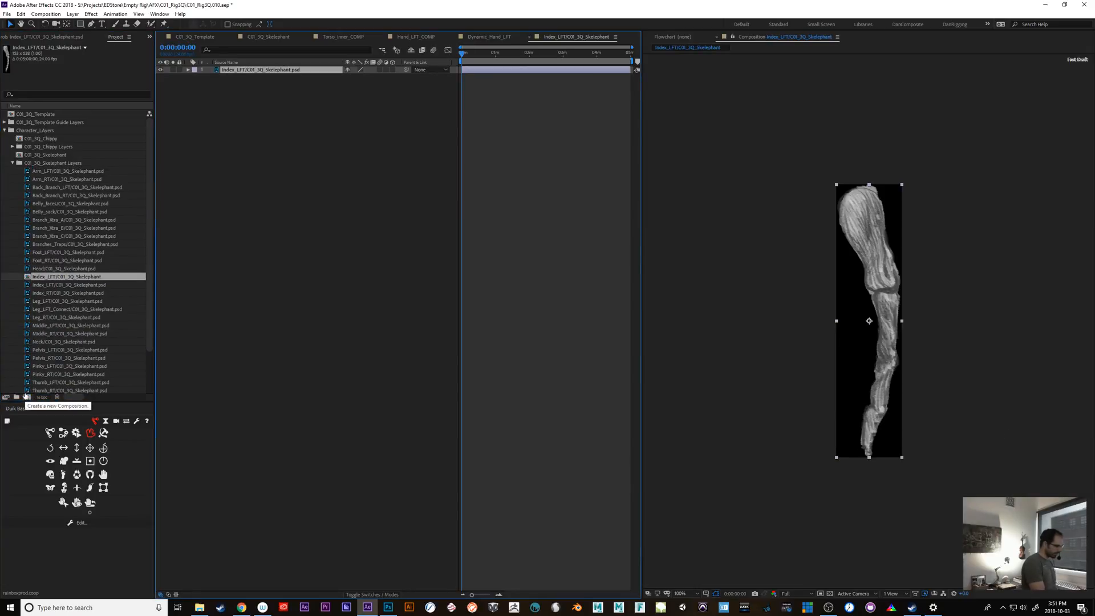
key("Return")
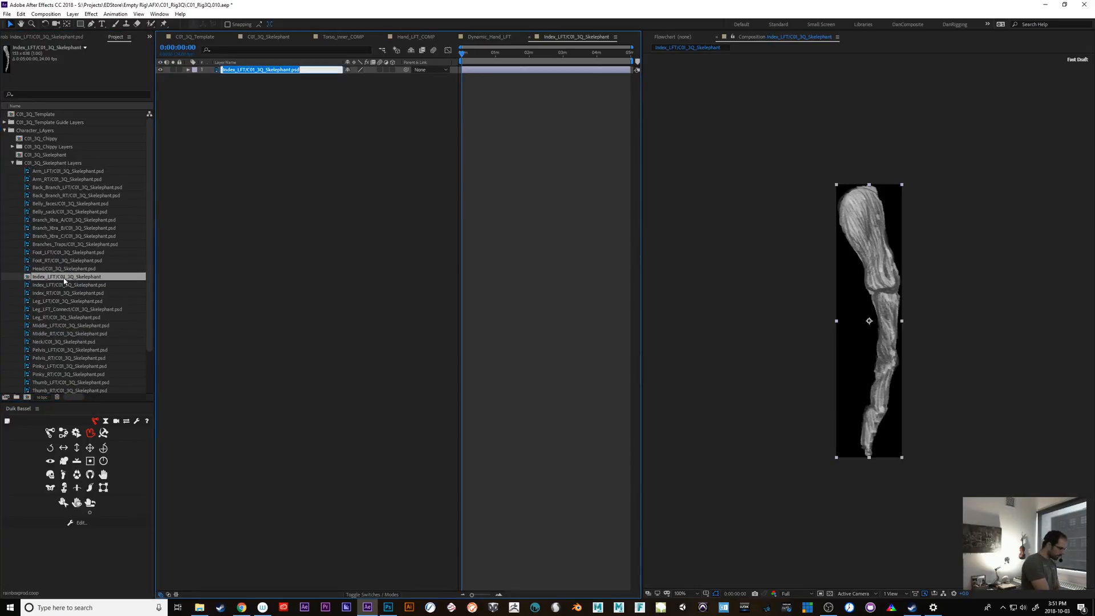
left_click(64, 277)
key("Return")
left_click_drag(57, 277, 163, 277)
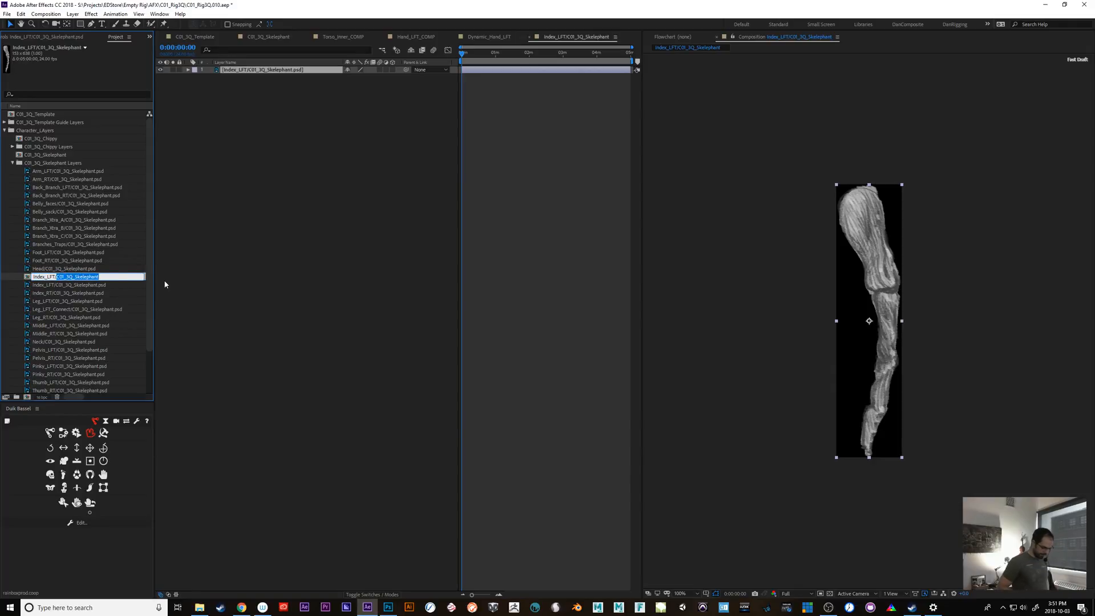
key("BackSpace")
key("Return")
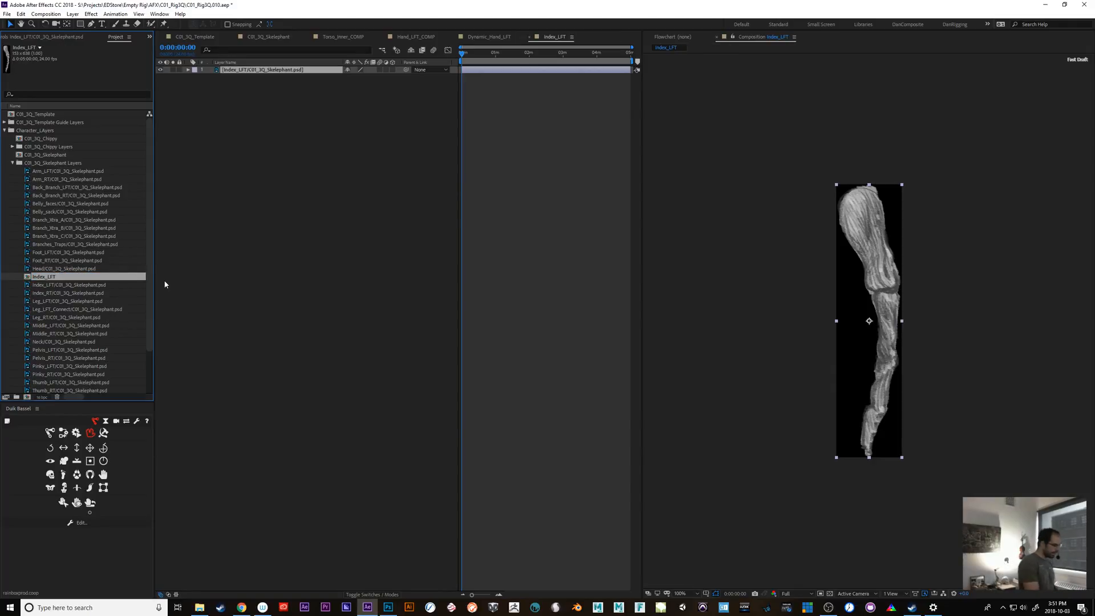
Return to Dynamic_Hand_LFT and pre-compose the thumb layer as Thumb_LFT, leaving all attributes in the current composition.
scroll(147, 263, "down", 1)
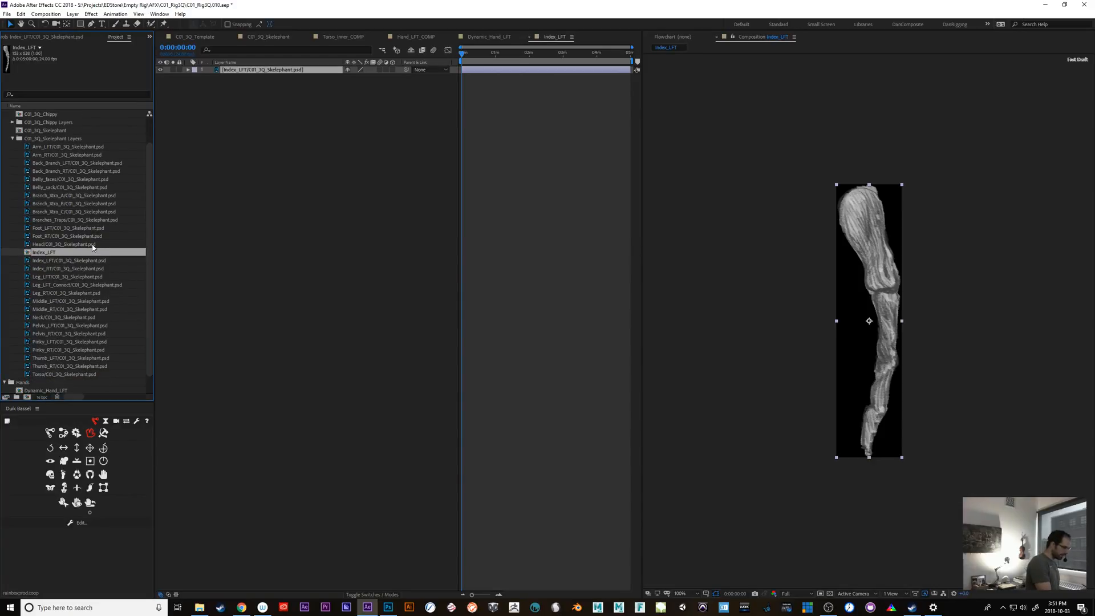
left_click(494, 37)
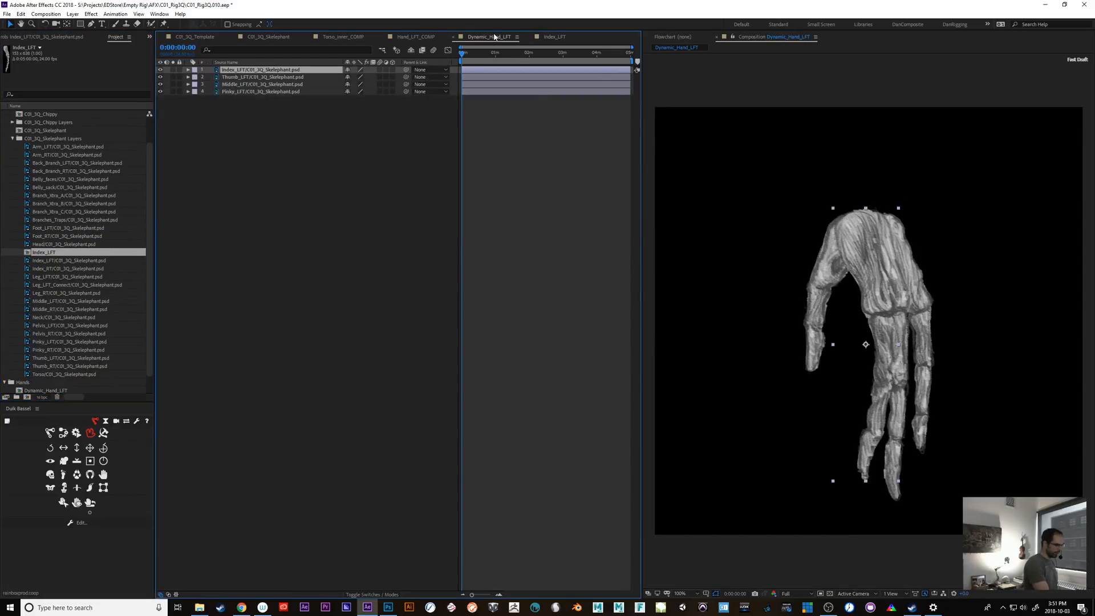
left_click(264, 77)
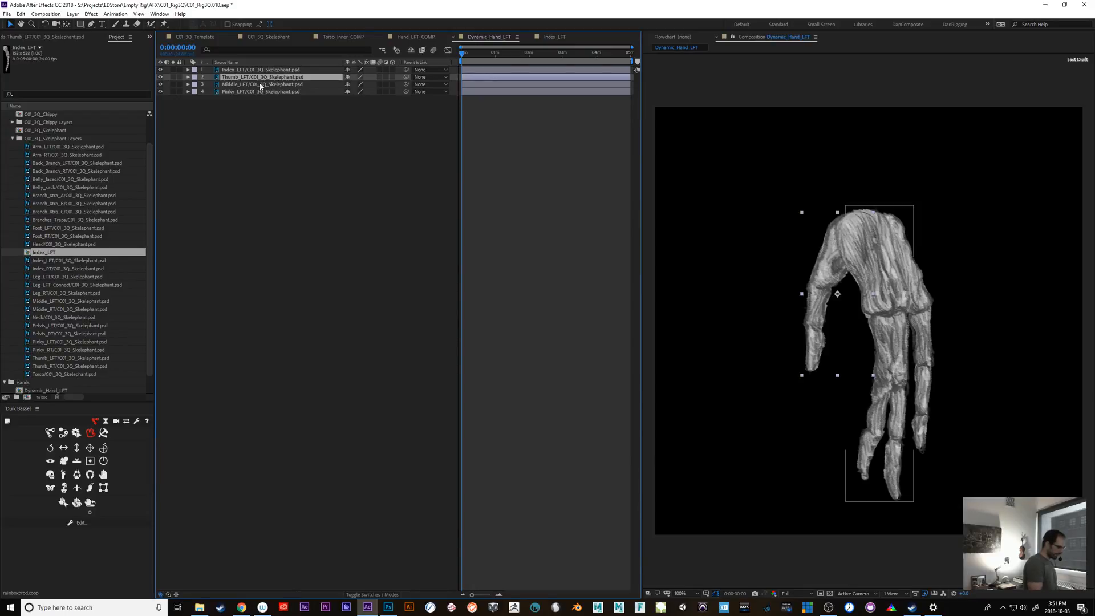
key("ctrl+shift+c")
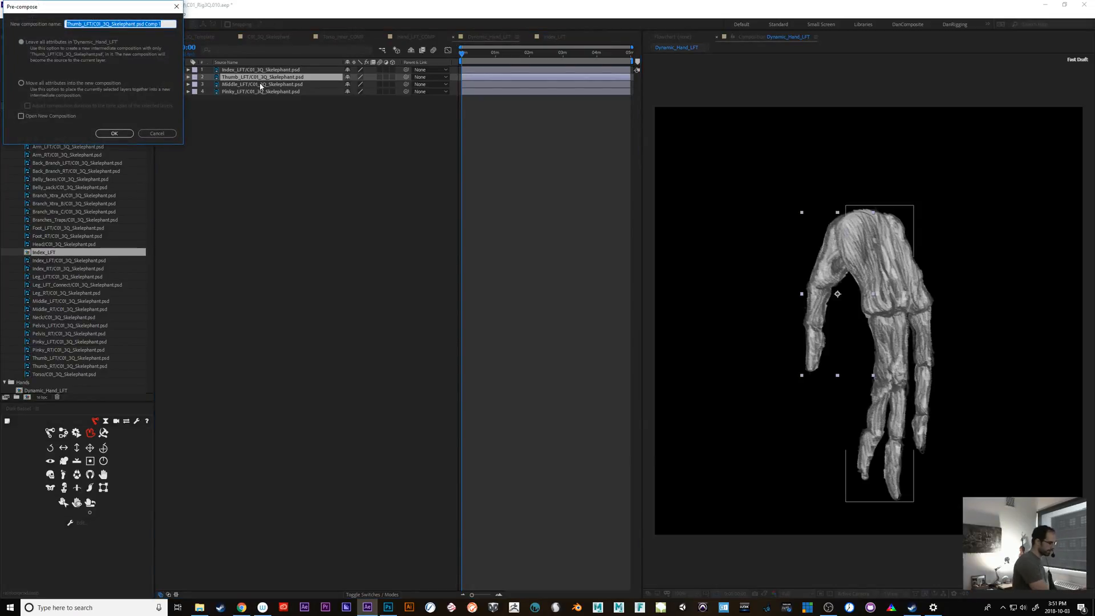
left_click_drag(91, 24, 296, 48)
key("BackSpace")
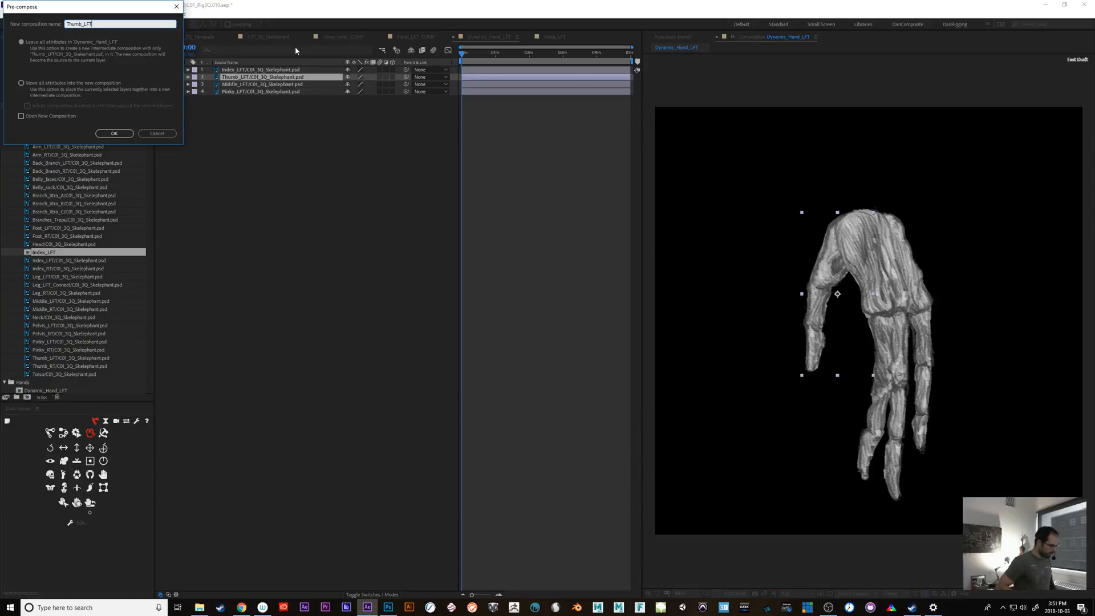
key("Return")
Pre-compose the middle finger layer as Middle_LFT, leaving all attributes in Dynamic_Hand_LFT.
left_click(262, 85)
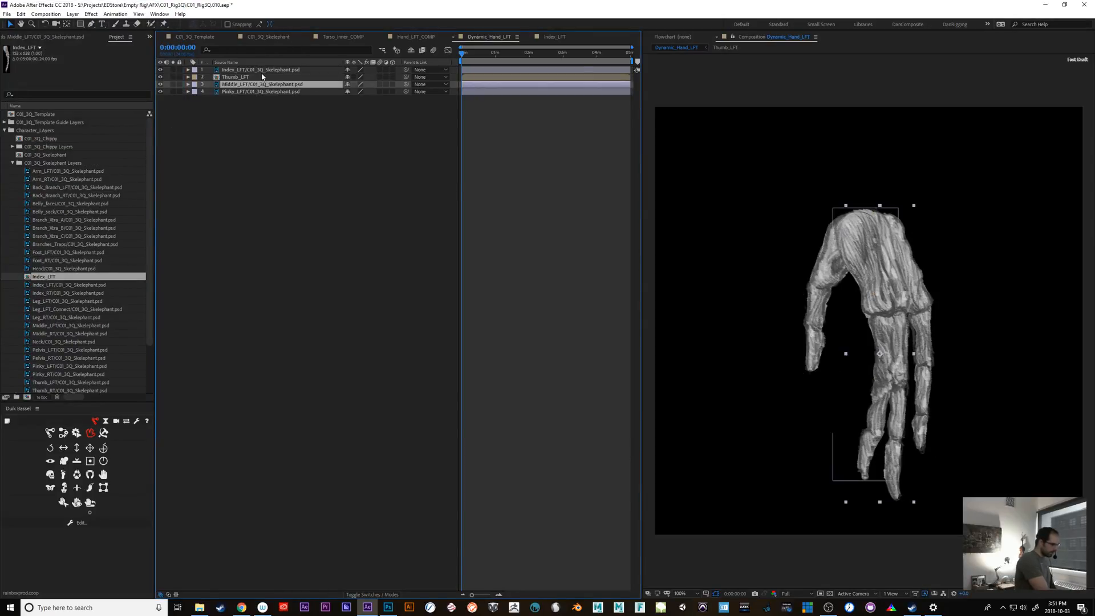
key("ctrl+shift+c")
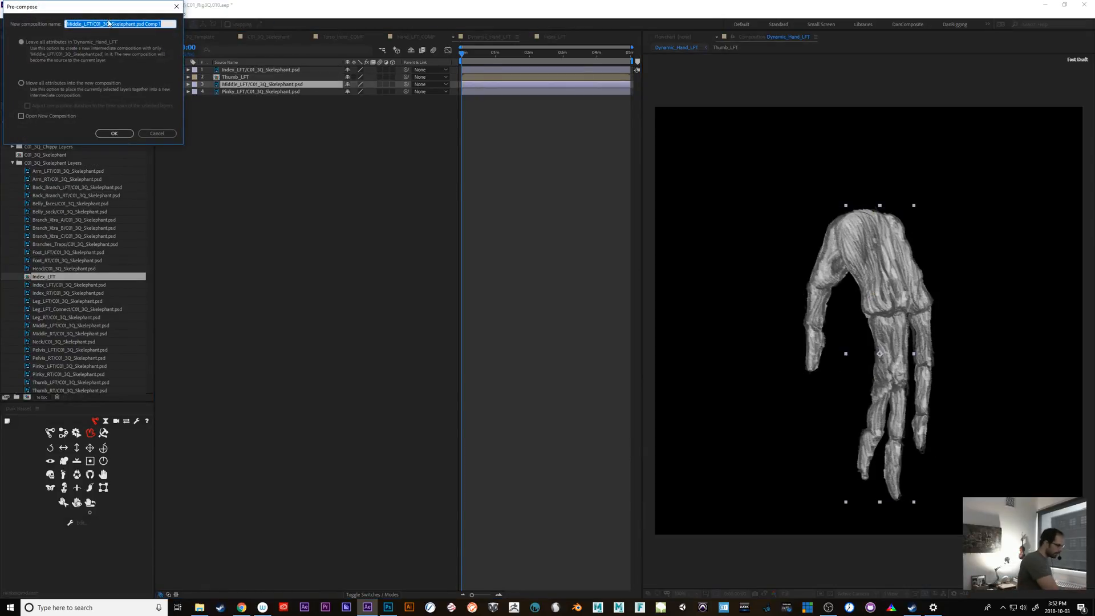
left_click_drag(93, 24, 165, 25)
key("BackSpace")
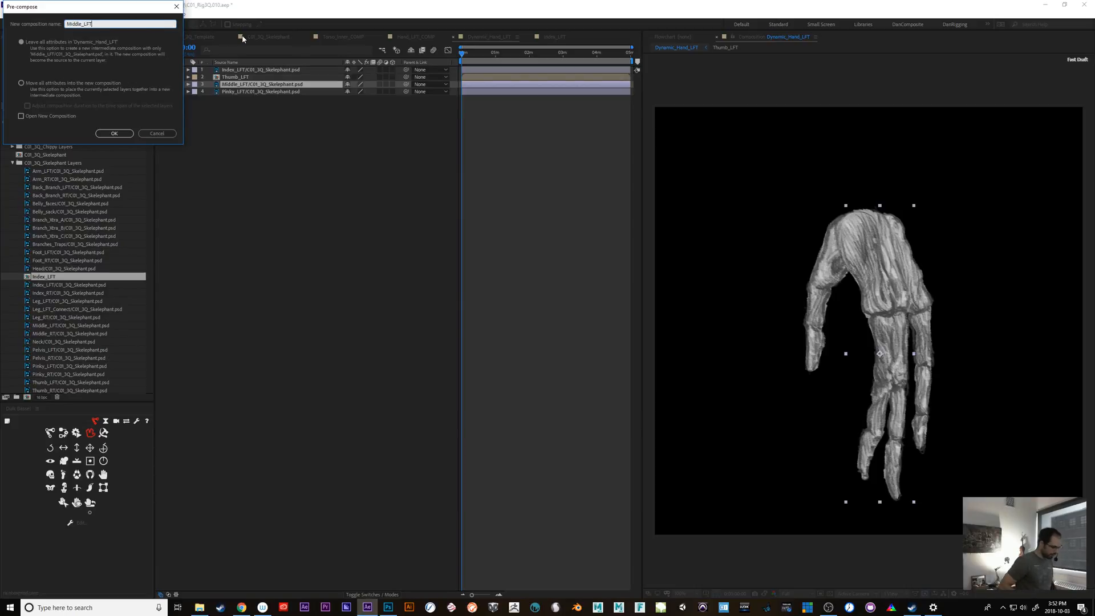
key("Return")
Pre-compose the pinky layer as Pinky_LFT, leaving all attributes in Dynamic_Hand_LFT.
left_click(260, 91)
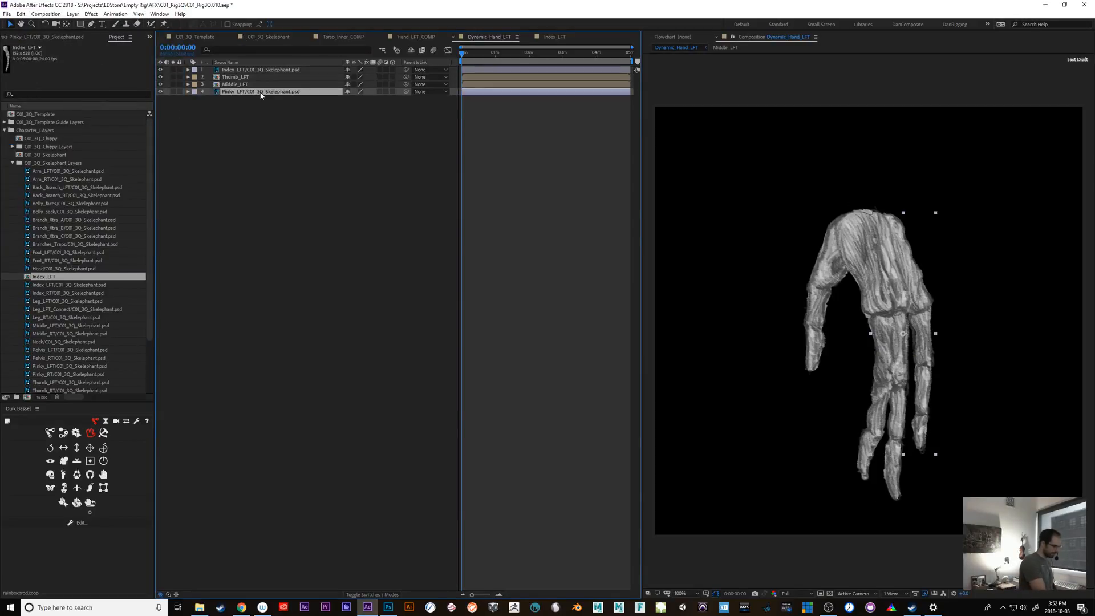
key("ctrl+shift+c")
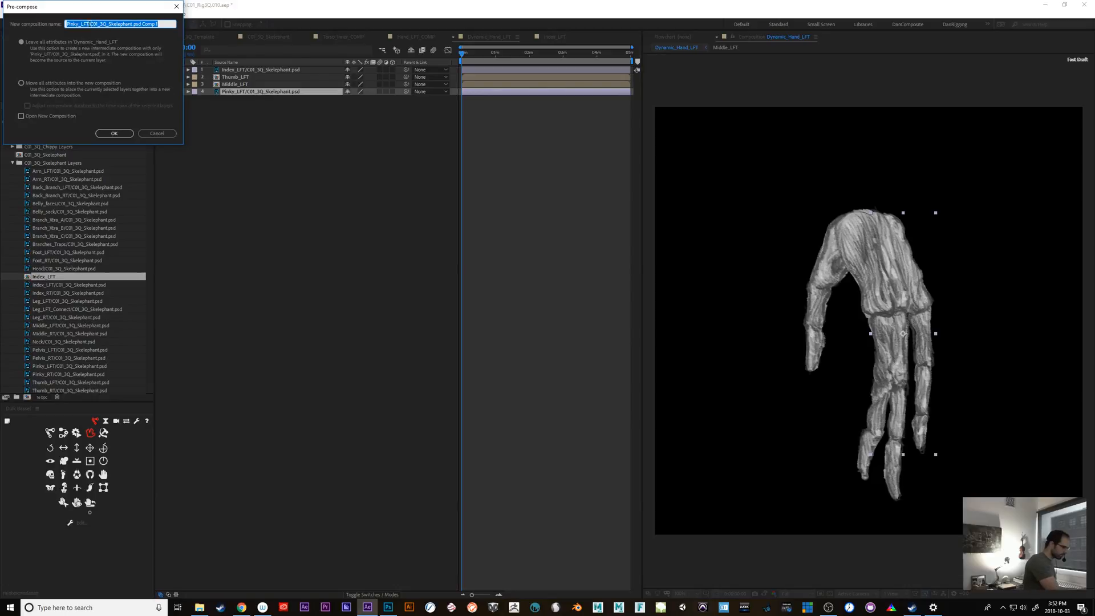
left_click_drag(89, 24, 165, 25)
key("BackSpace")
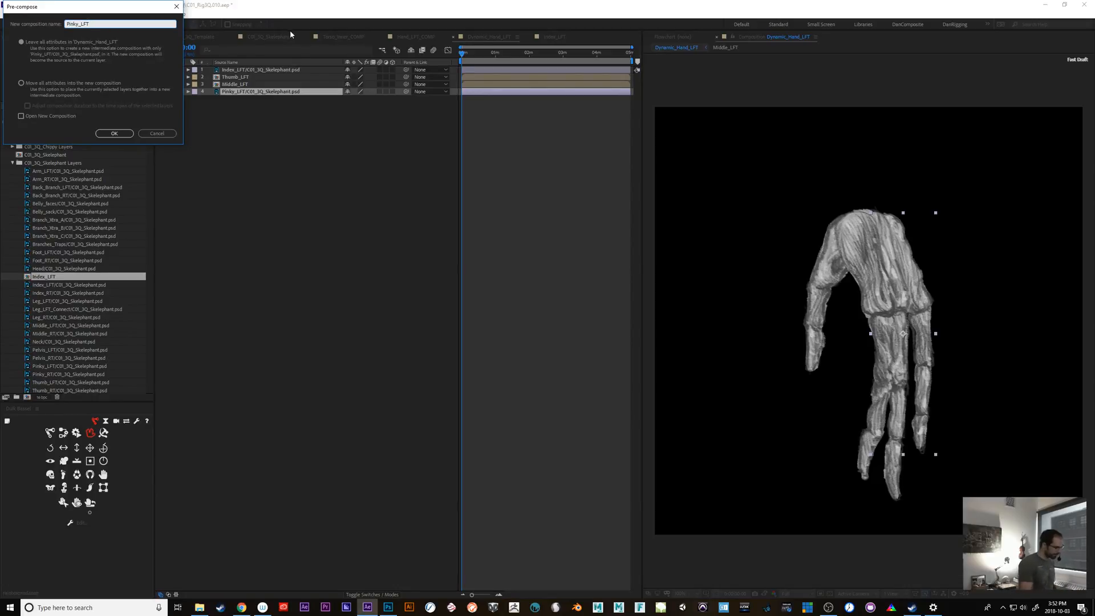
left_click(113, 134)
Move the Index_LFT composition into the Hands folder and replace the index finger's footage layer in Dynamic_Hand_LFT with it.
scroll(151, 355, "down", 2)
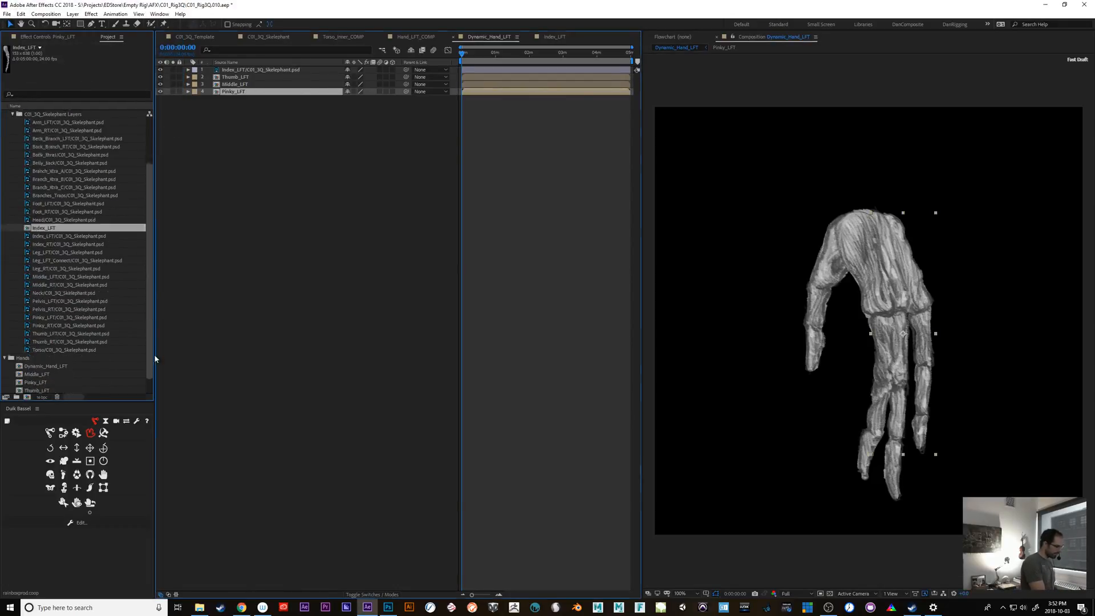
scroll(151, 360, "down", 2)
left_click_drag(63, 208, 44, 346)
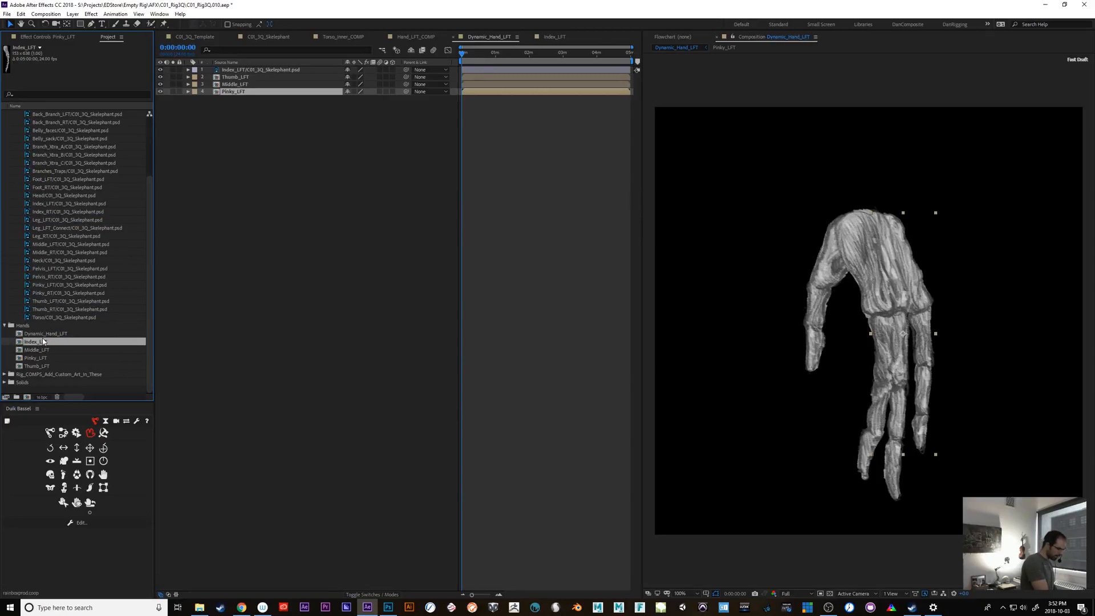
left_click(247, 70)
left_click_drag(41, 343, 249, 69)
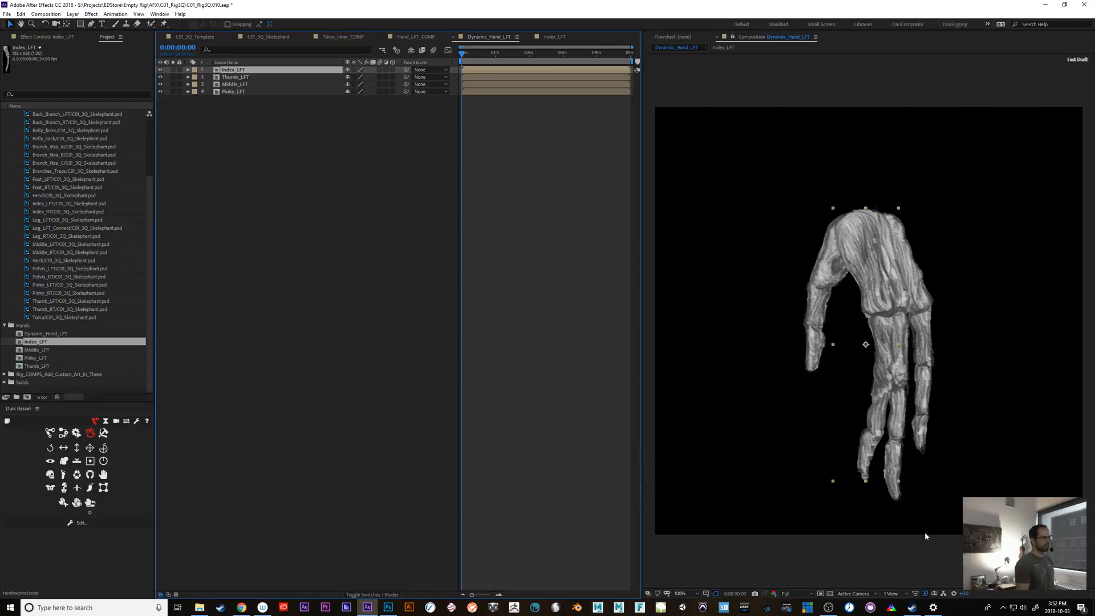
Open the Index_LFT composition and set its width and height to 800 px each.
double_click(236, 71)
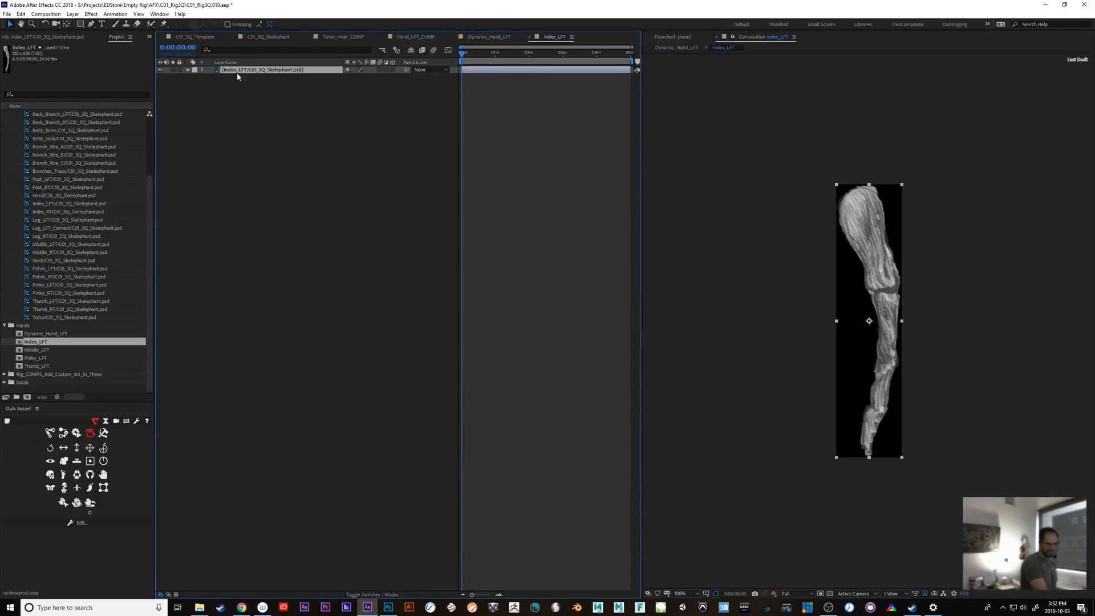
key("ctrl+k")
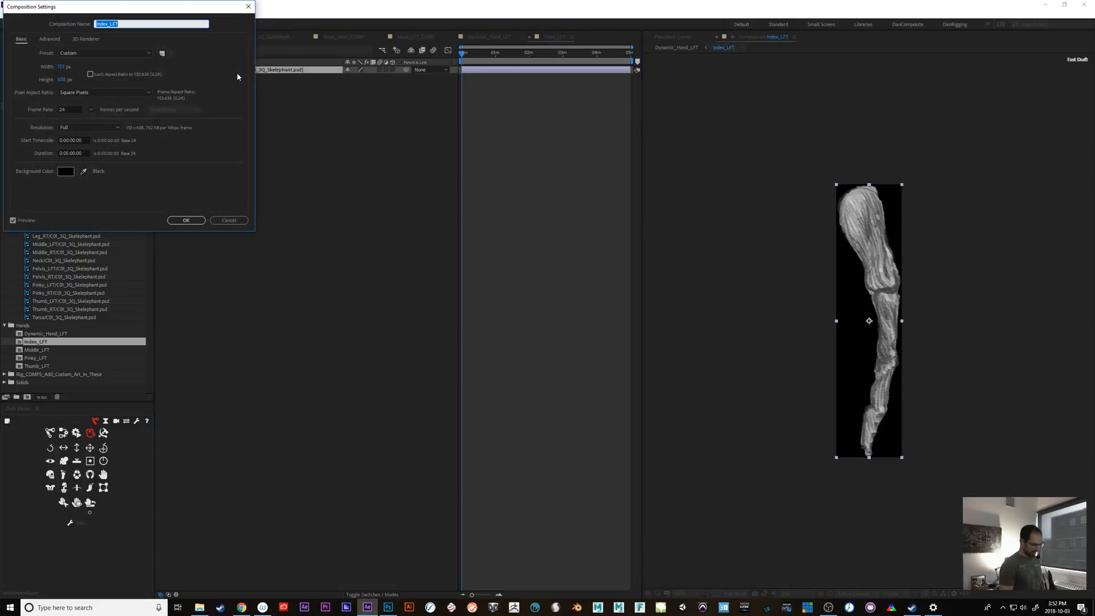
key("Tab")
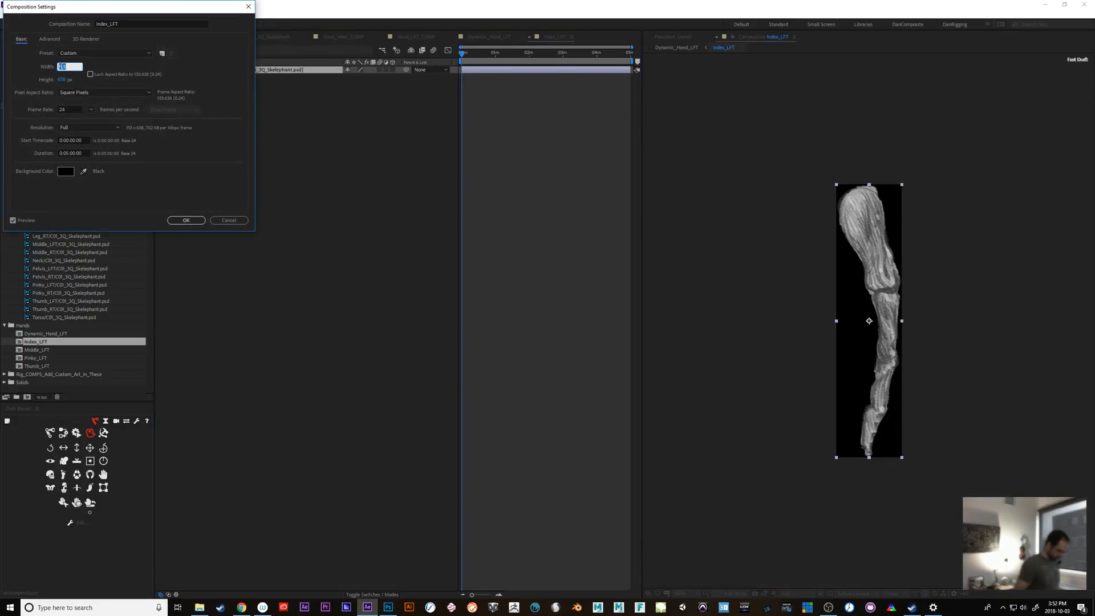
type("800")
key("Return")
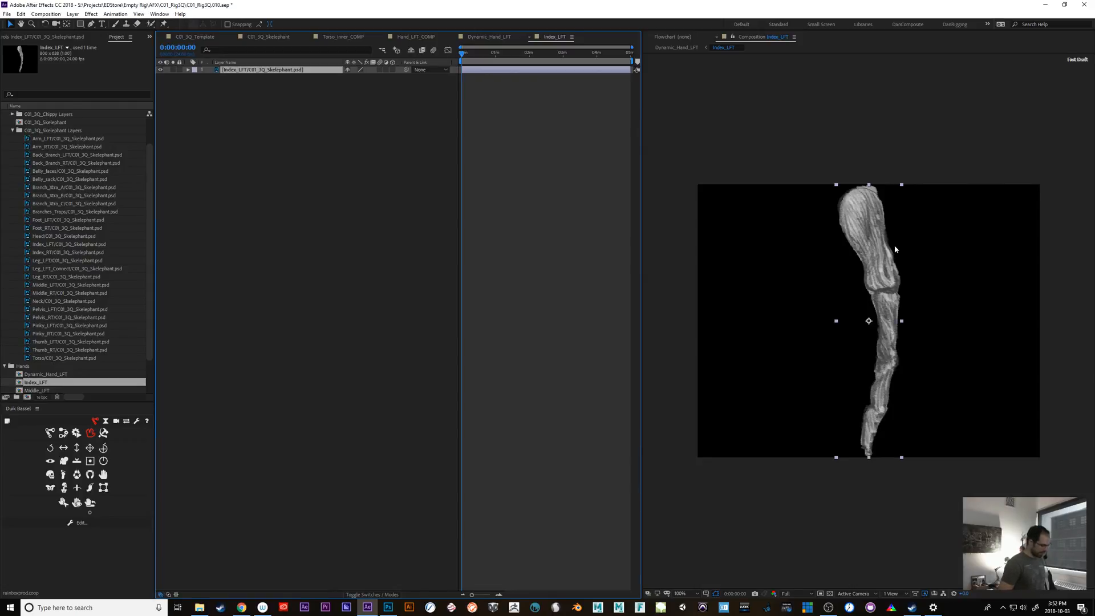
key("ctrl+k")
left_click(62, 80)
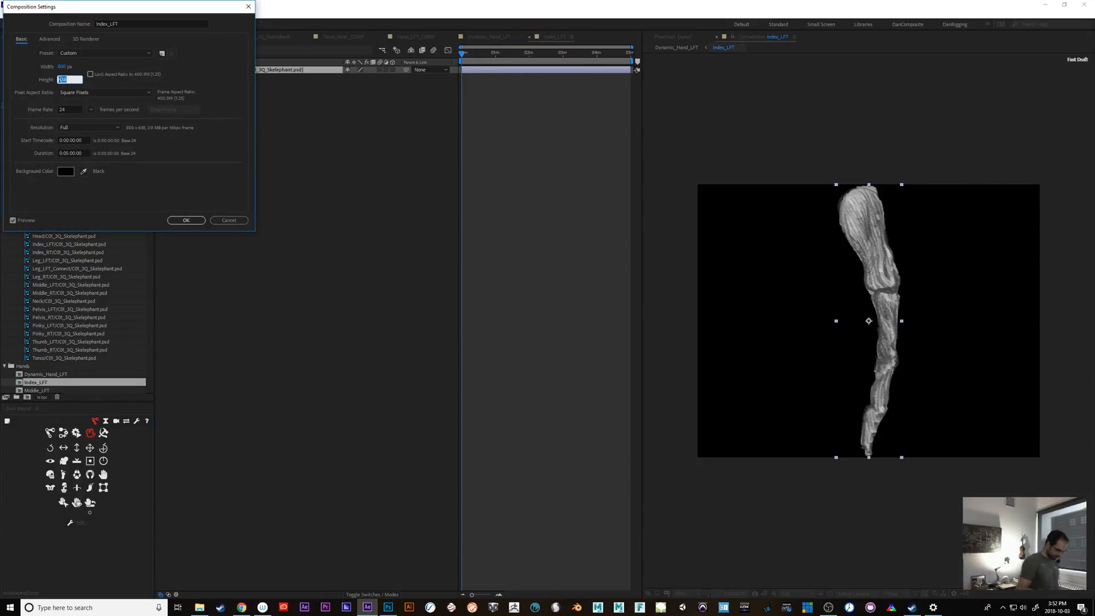
type("800")
key("Return")
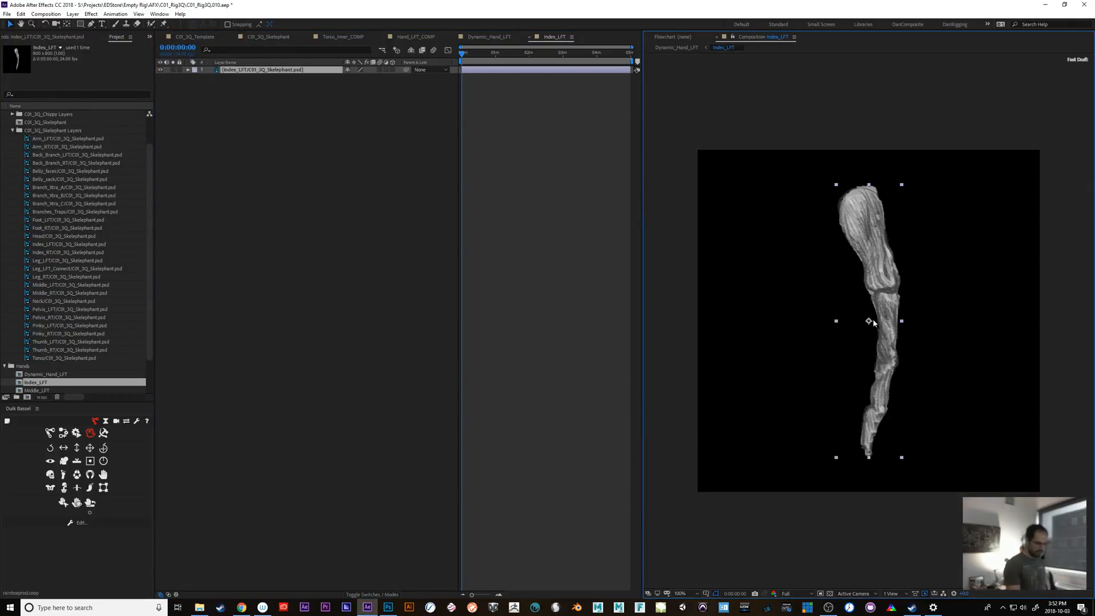
Move the index finger layer's anchor point up into the uppermost bone and shift the layer to the right within the composition.
key("y")
left_click_drag(869, 320, 867, 215)
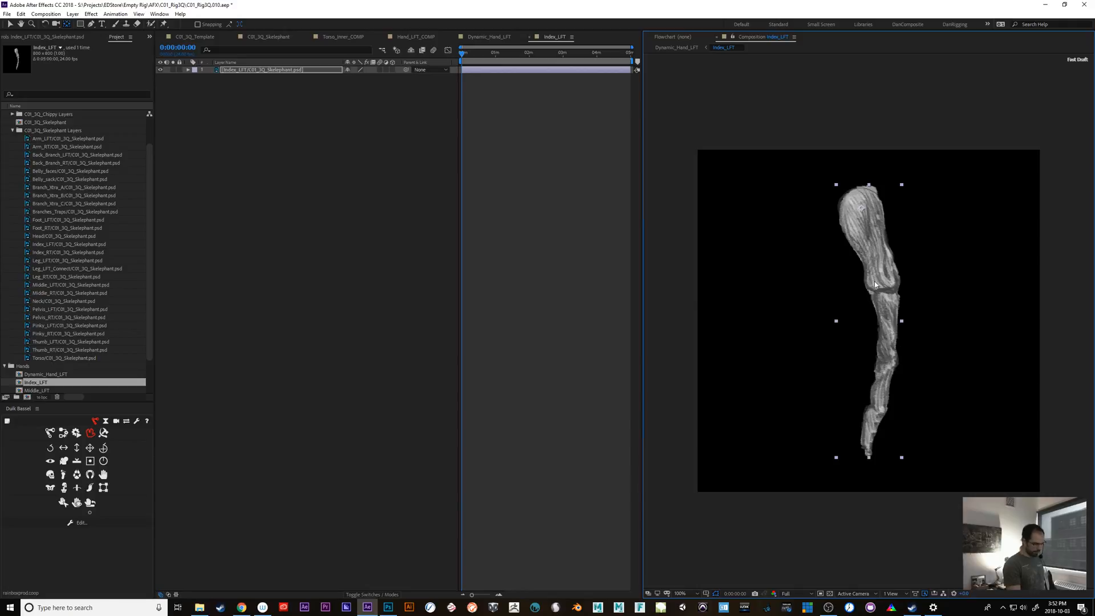
key("v")
left_click_drag(871, 282, 914, 282)
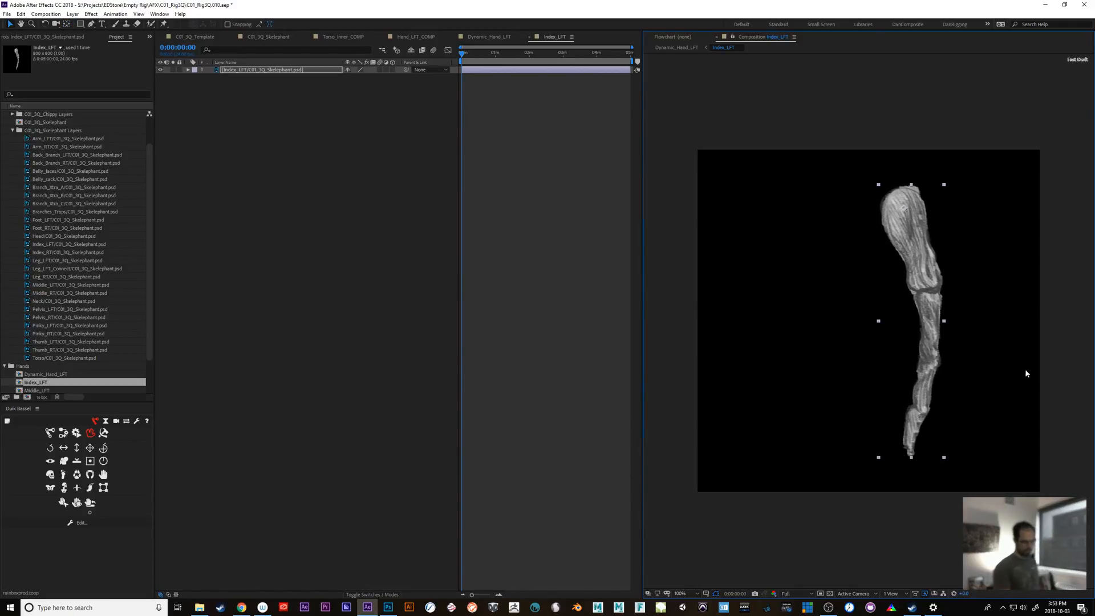
key("Right")
key("Right")
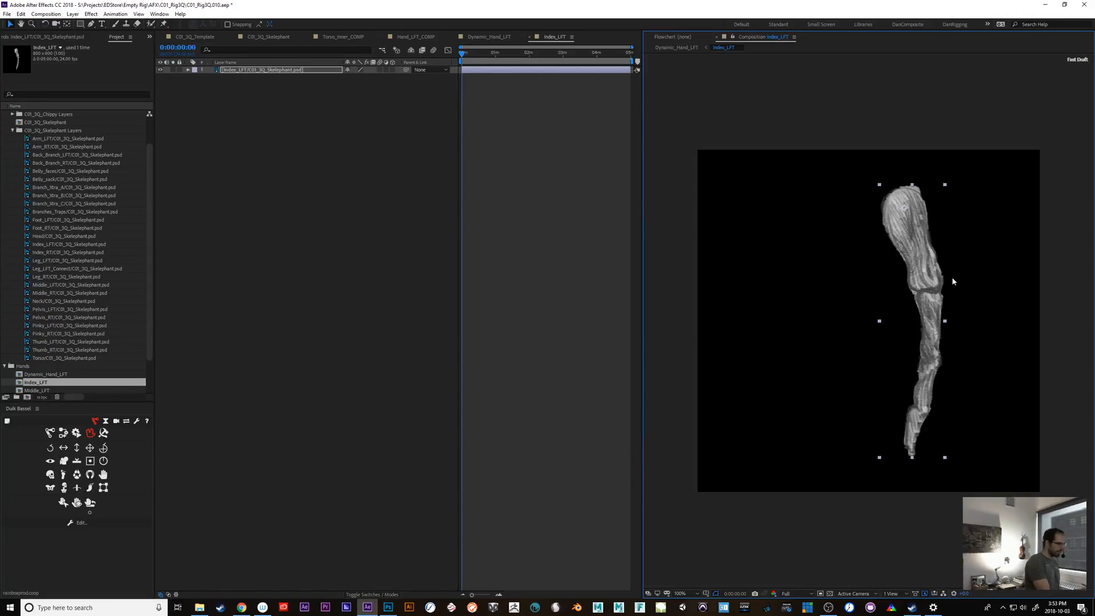
Place five puppet pins down the index finger, at the upper end, the three joints and the fingertip, and test-bend the tip.
left_click(164, 24)
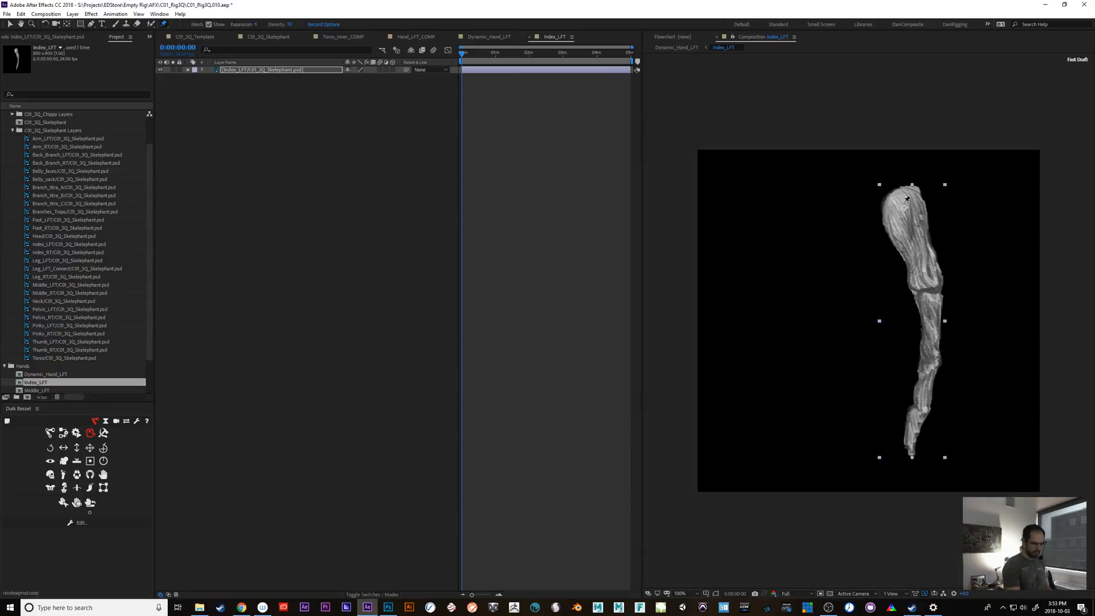
left_click(905, 210)
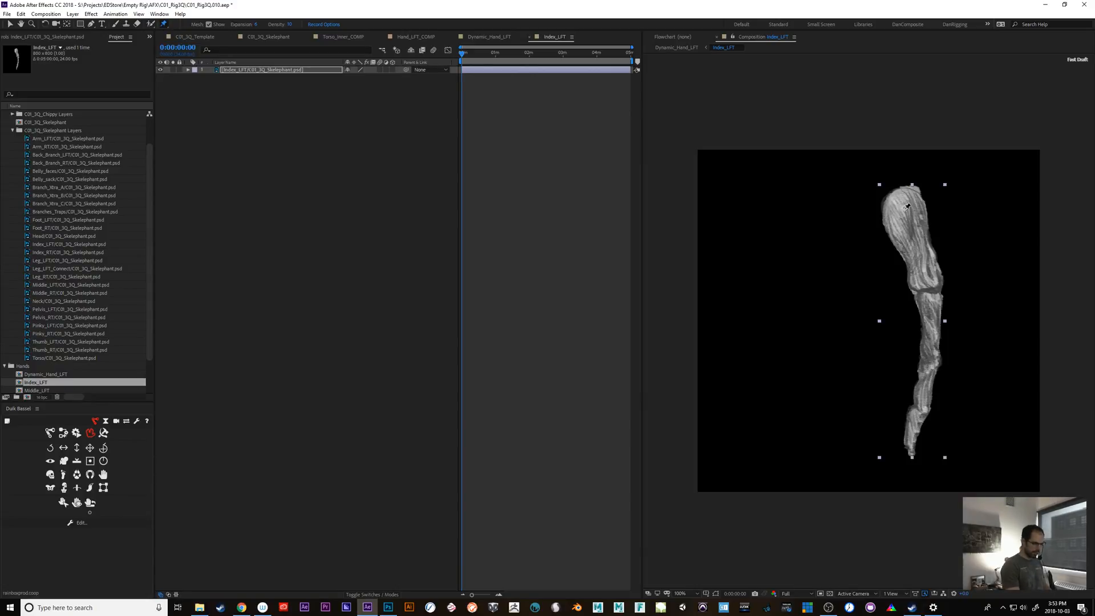
left_click(930, 290)
left_click(931, 361)
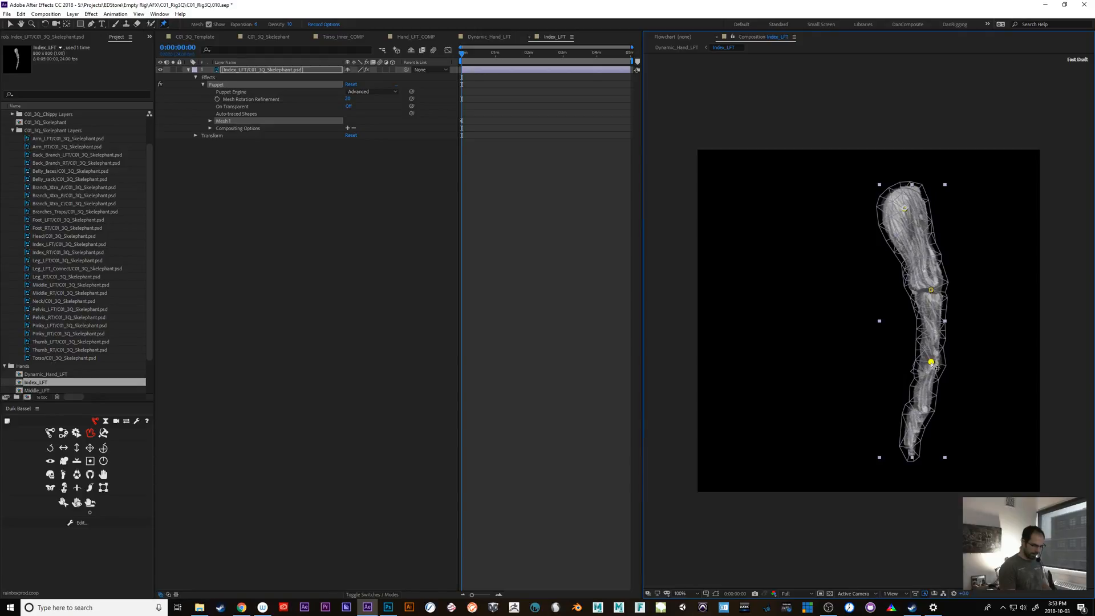
left_click(923, 408)
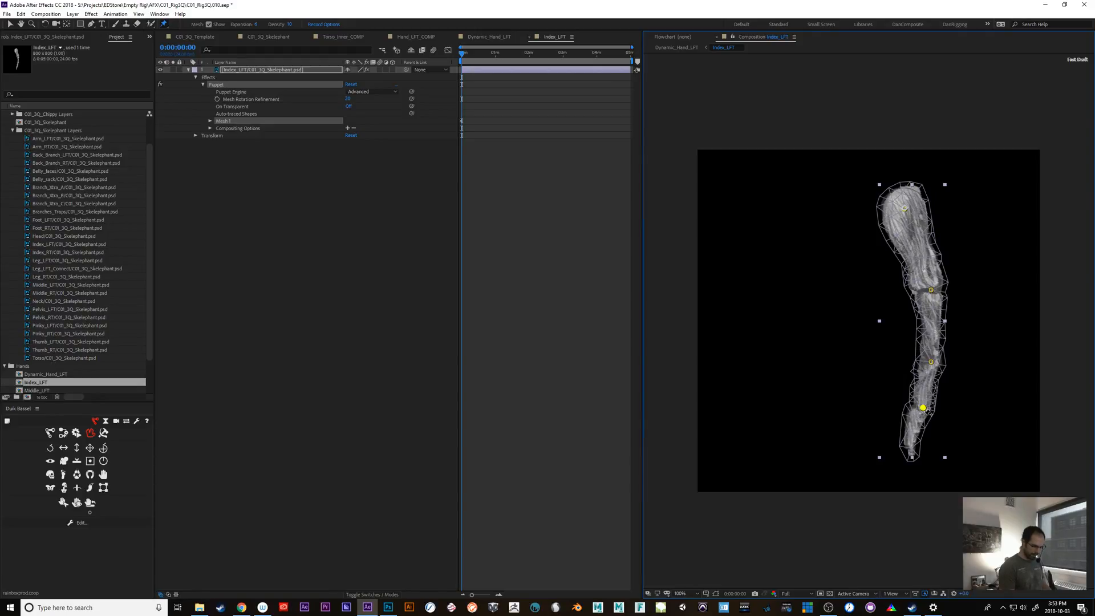
left_click(912, 455)
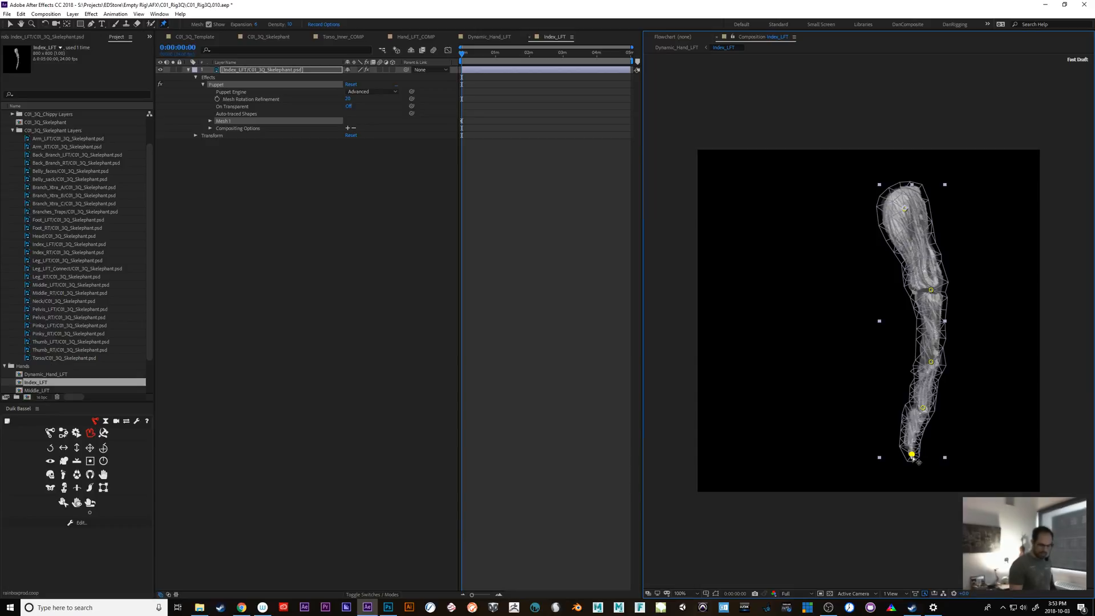
left_click_drag(912, 455, 890, 411)
key("ctrl+z")
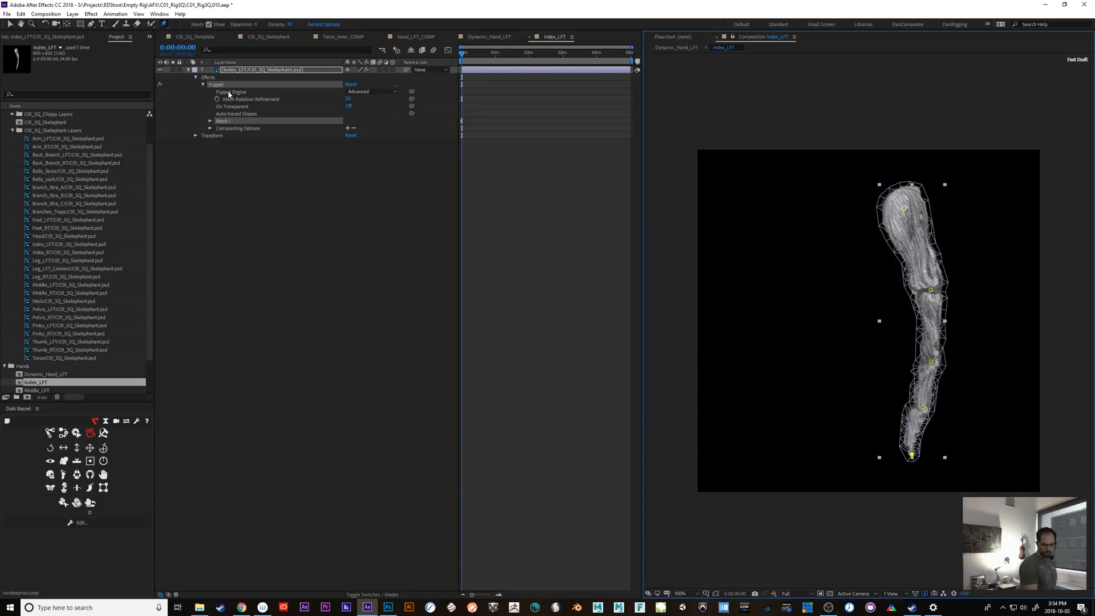
Generate Duik bones for all puppet pins on the Index_LFT finger layer.
left_click(246, 71)
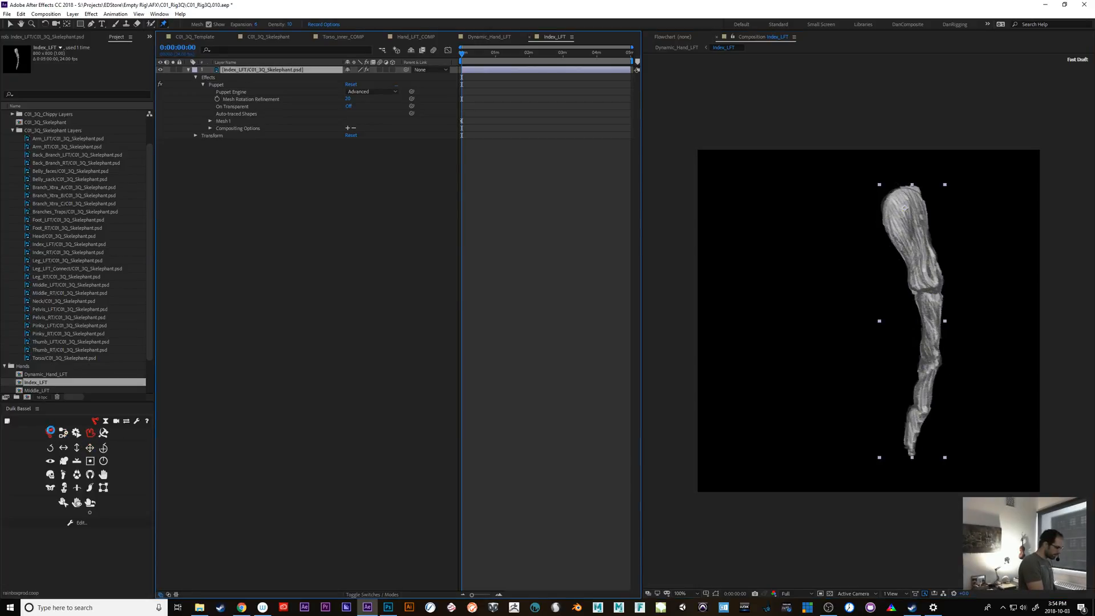
left_click(50, 433)
left_click(63, 433)
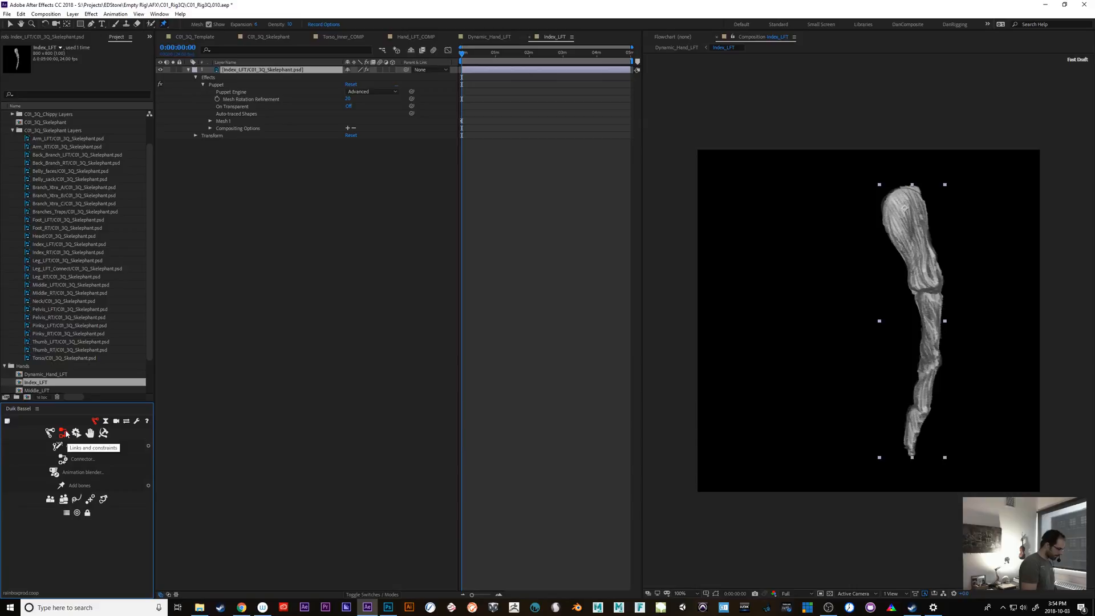
left_click(80, 486)
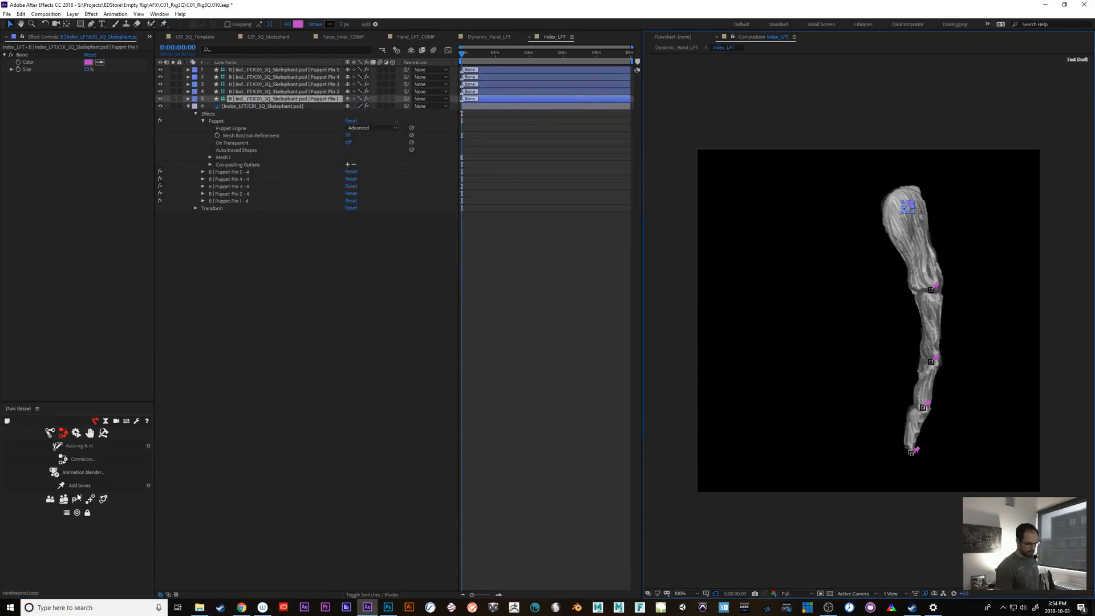
left_click(268, 70, "shift")
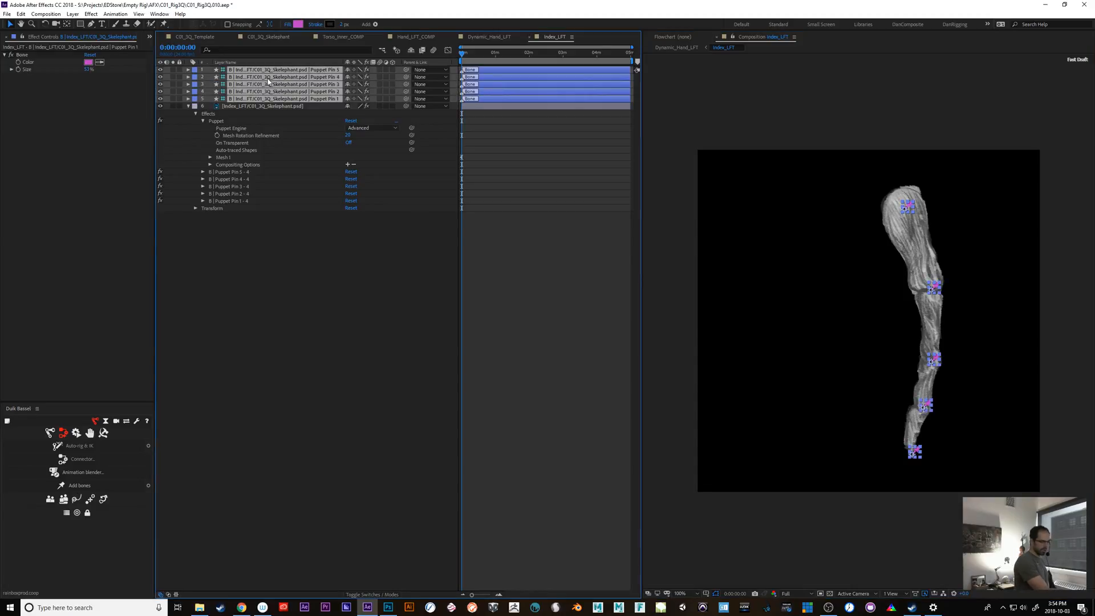
left_click(278, 288)
Parent the bone layers in a chain: Puppet Pin 5 to 4, 4 to 3, 3 to 2 and 2 to 1.
left_click(283, 77)
left_click(283, 69)
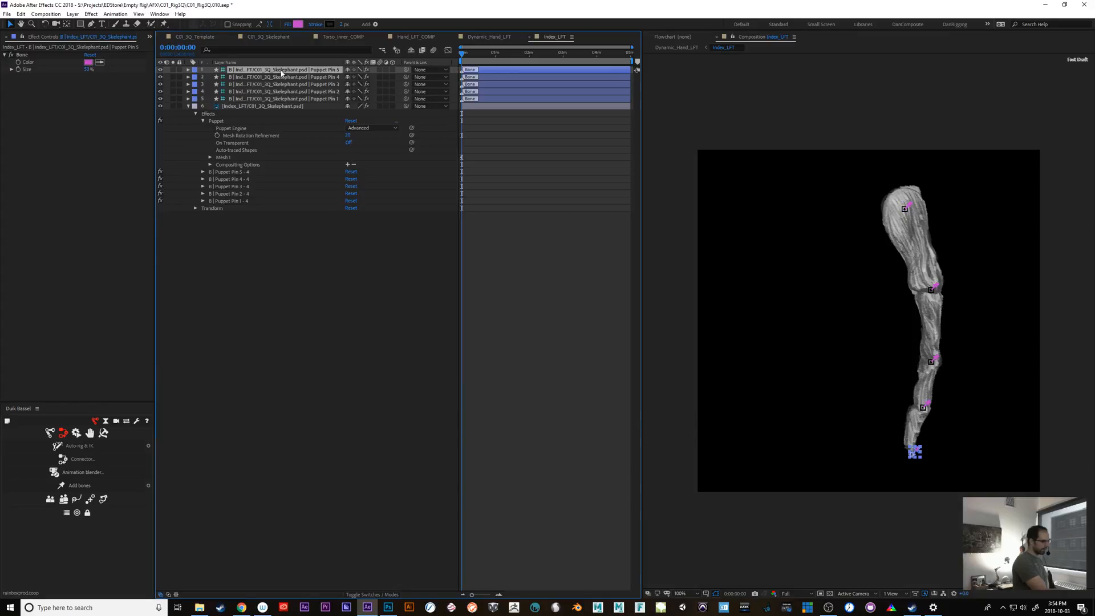
left_click_drag(406, 70, 309, 79)
left_click(310, 80)
left_click_drag(406, 77, 315, 91)
left_click(320, 84)
left_click(315, 92)
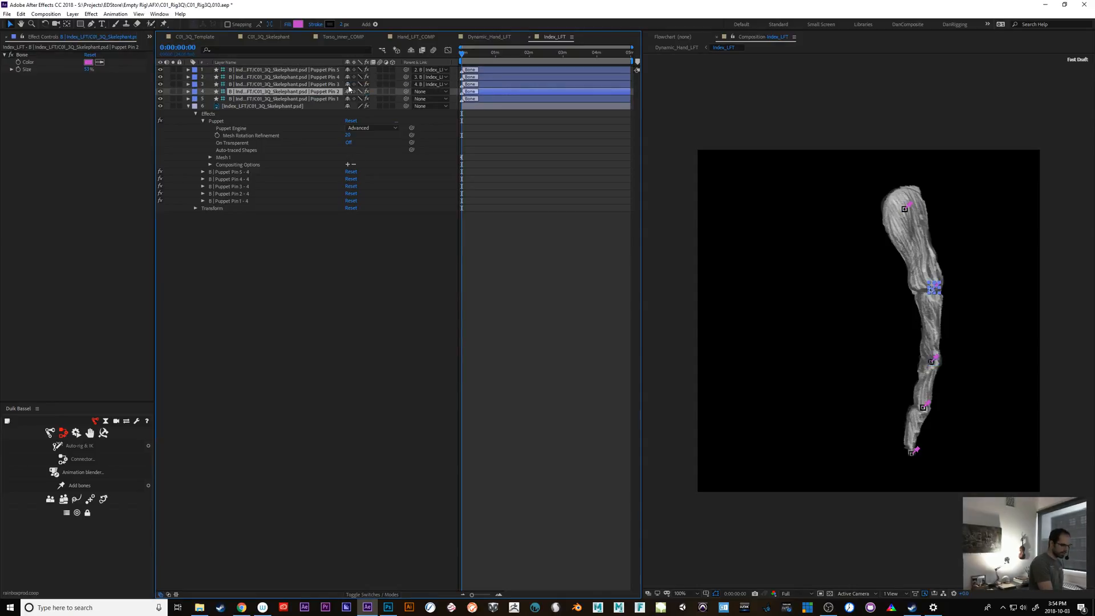
left_click_drag(407, 92, 292, 100)
left_click(293, 101)
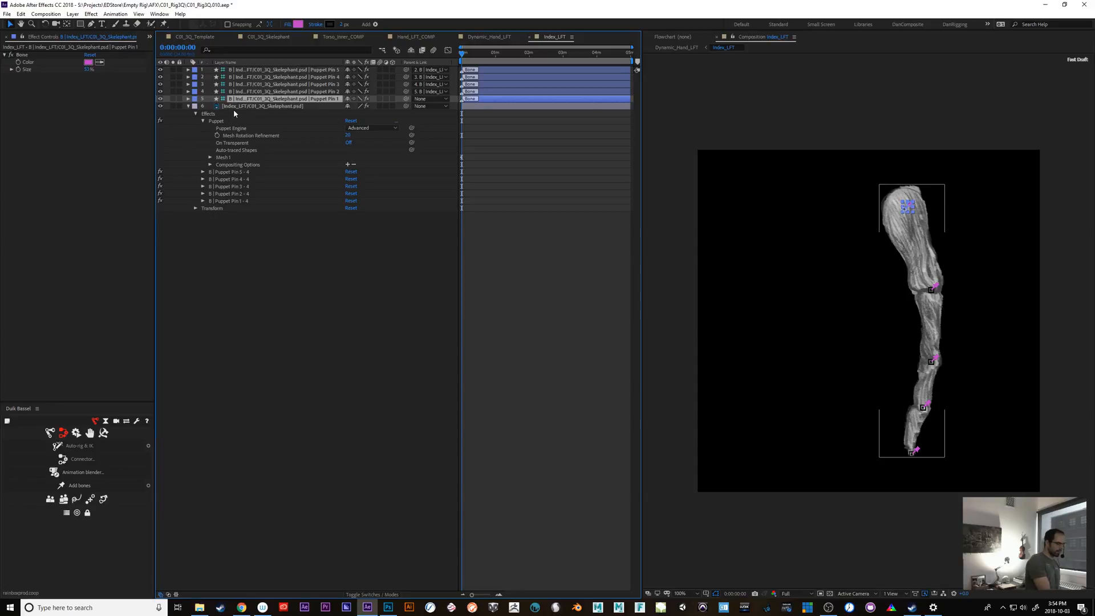
left_click(282, 91)
left_click(282, 70, "shift")
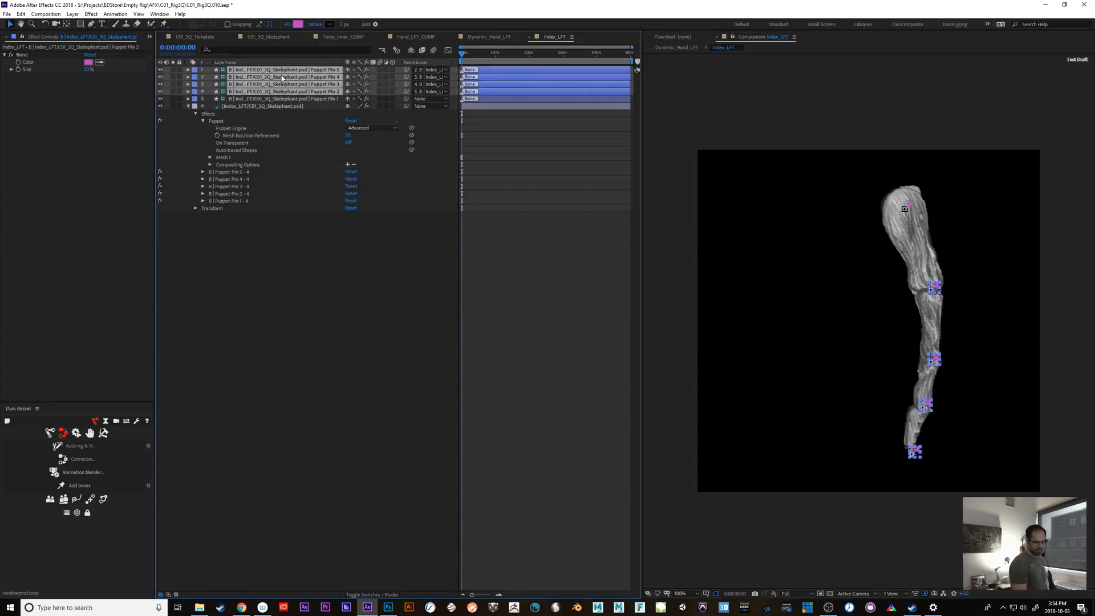
left_click(339, 290)
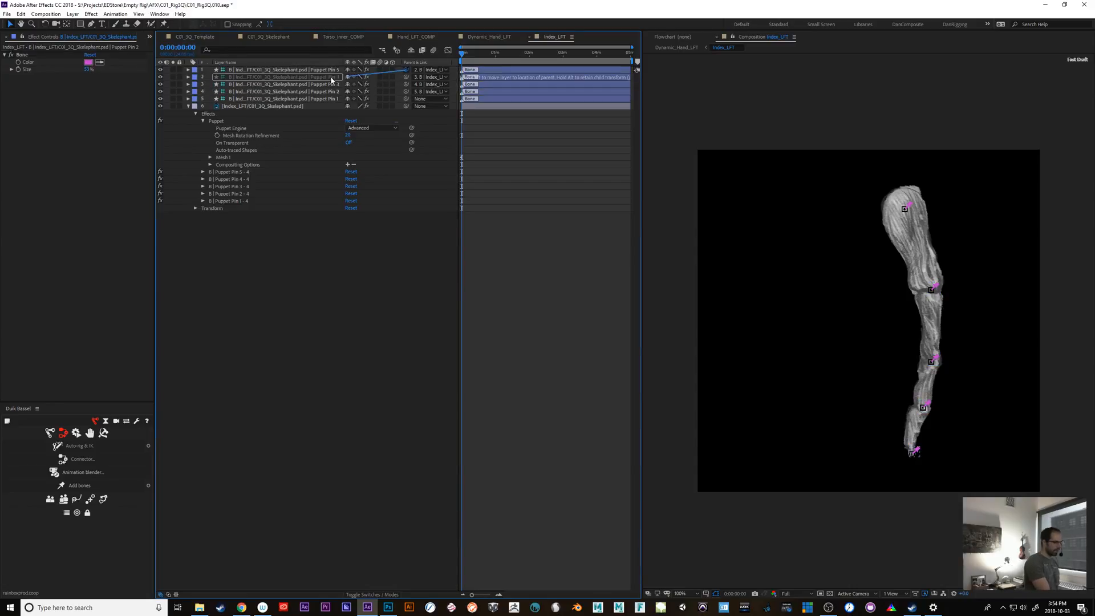
left_click(254, 100)
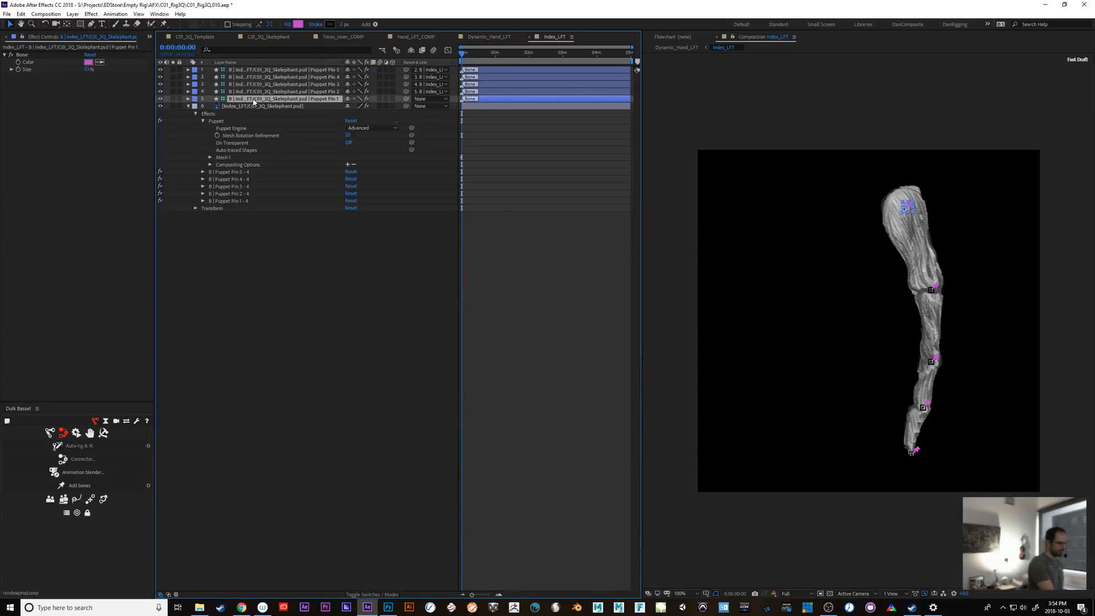
Reveal the Rotation property of the Puppet Pin 2, 3 and 4 bone layers.
left_click(263, 92)
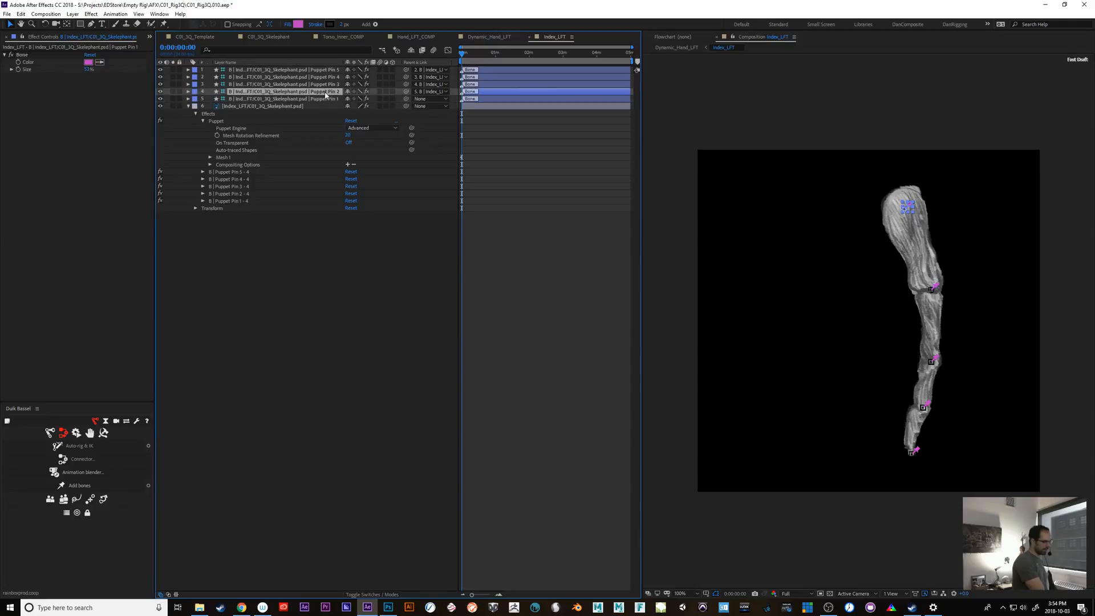
left_click(304, 76, "shift")
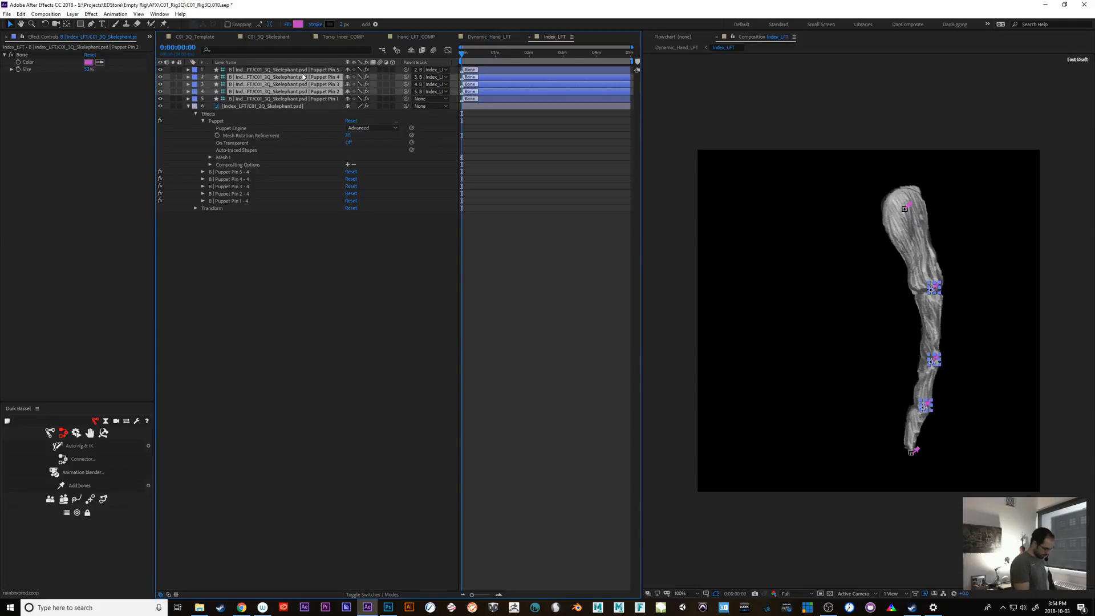
key("r")
left_click_drag(353, 84, 382, 68)
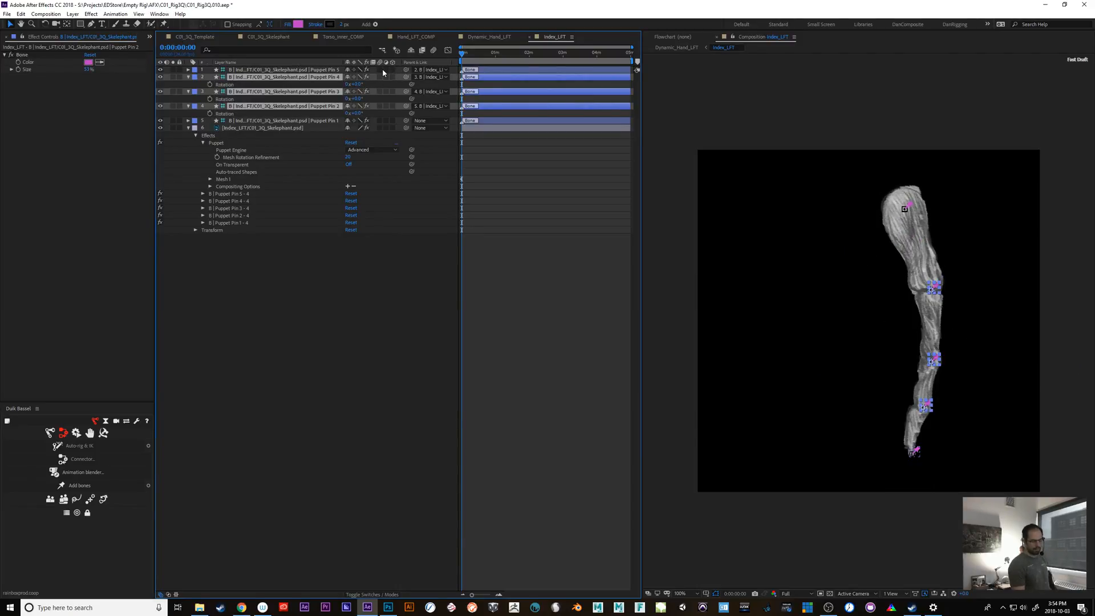
Add five Puppet Starch pins to the finger mesh, one between each pair of joints, near the tip, above the first joint and at the upper end.
left_click(240, 128)
left_click_drag(164, 24, 220, 27)
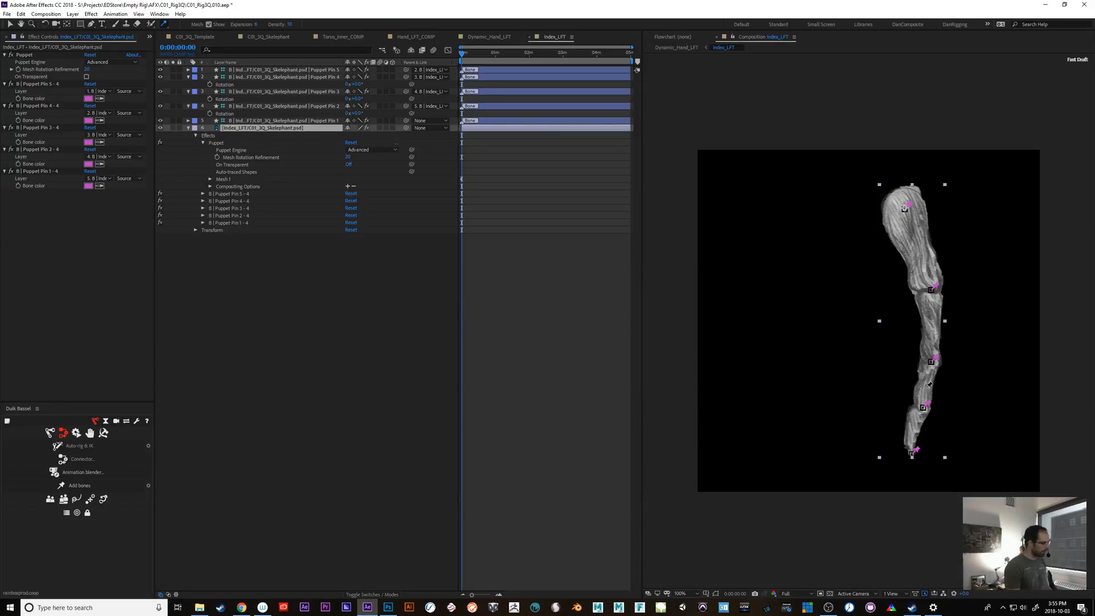
left_click(231, 179)
left_click(927, 388)
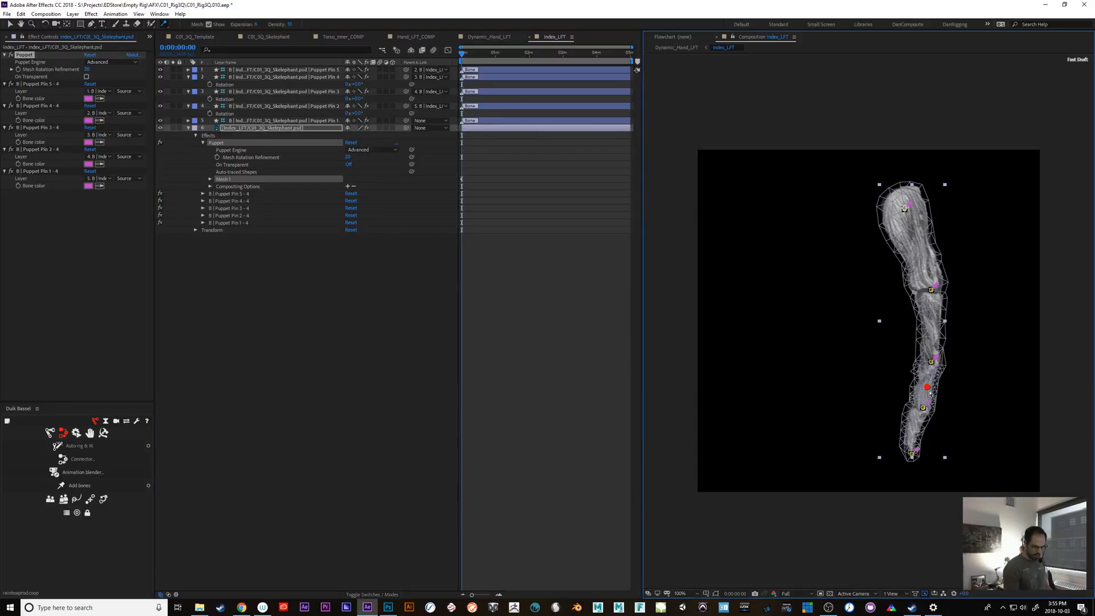
left_click(914, 437)
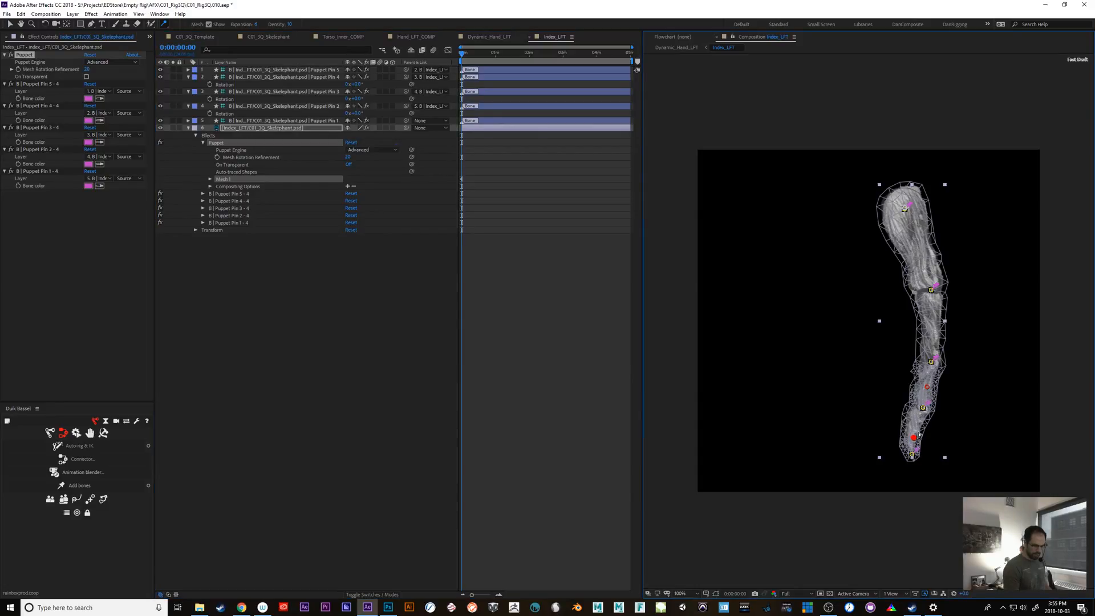
left_click(933, 325)
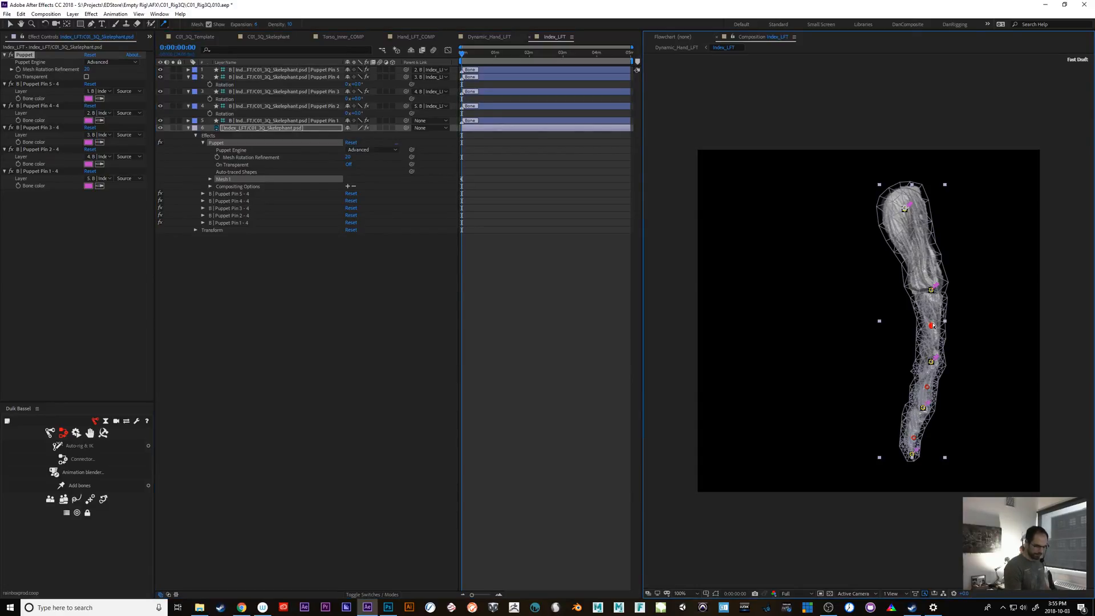
left_click(925, 268)
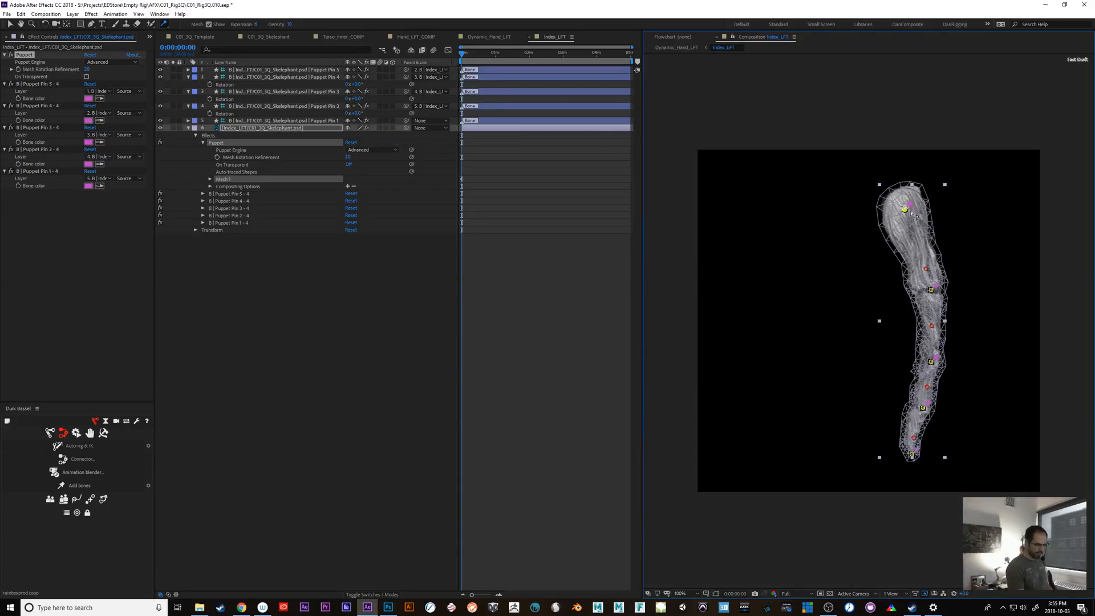
left_click(912, 209)
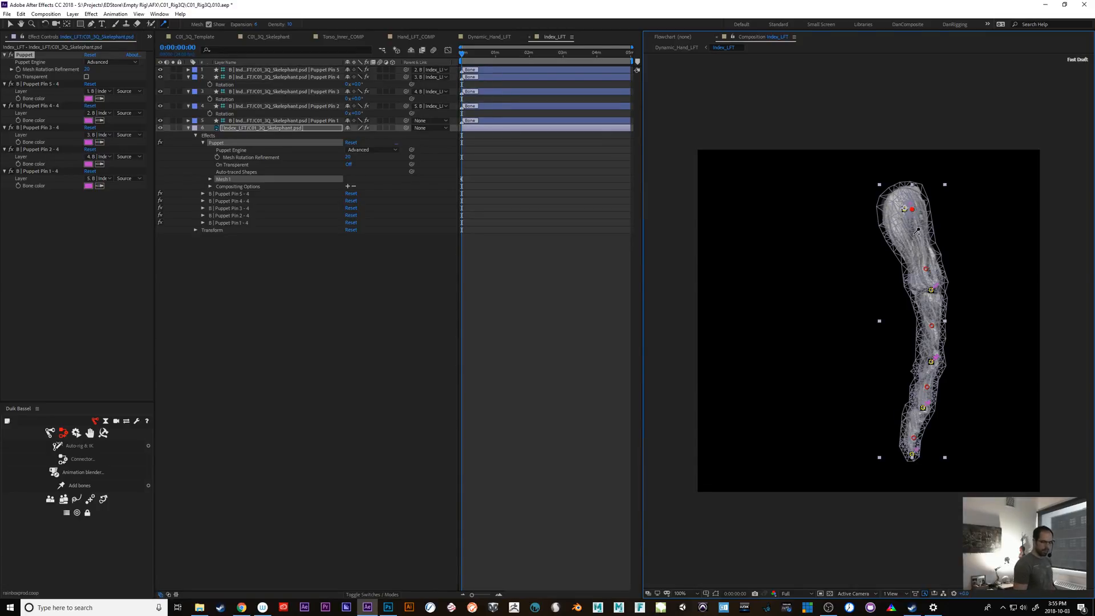
left_click(295, 120)
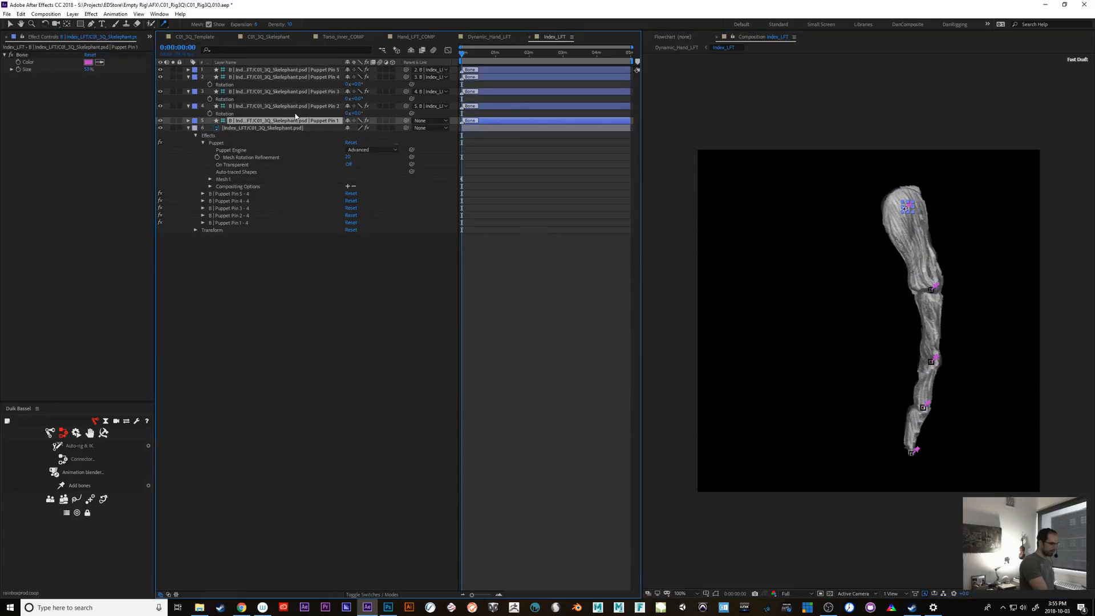
Test the finger's bend by rotating the Puppet Pin 2, 3 and 4 bones together, and undo the rotation.
left_click(334, 106)
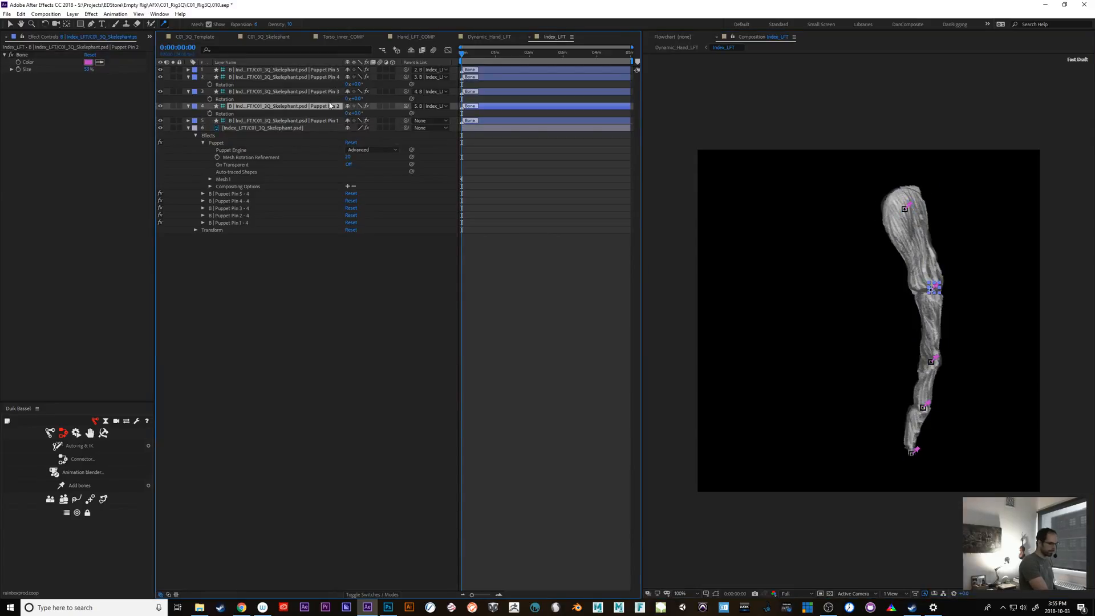
left_click(334, 77, "shift")
left_click_drag(357, 85, 411, 95)
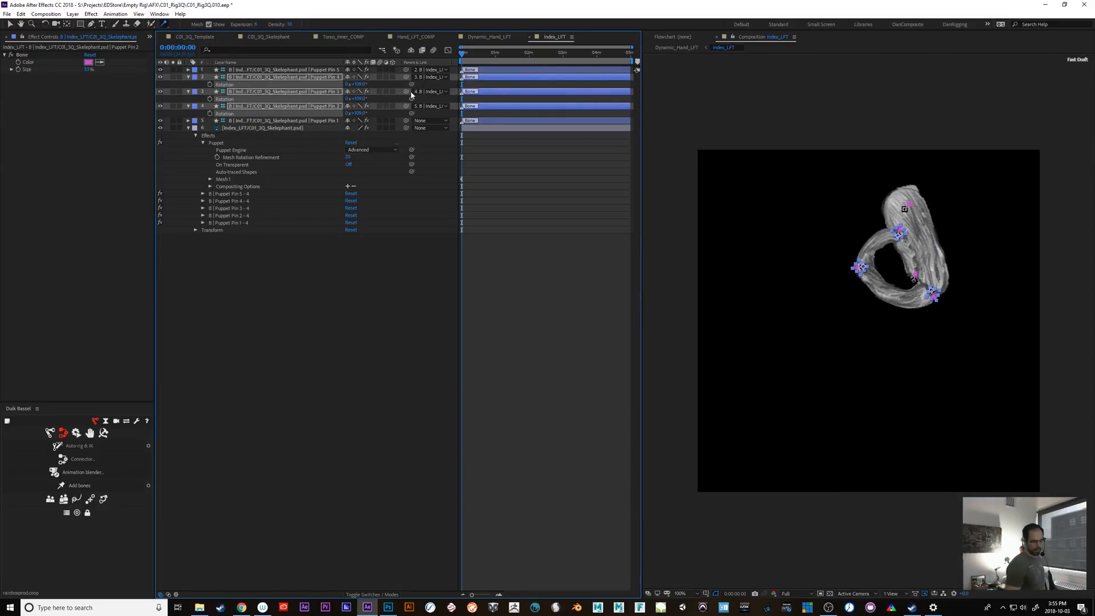
key("ctrl+z")
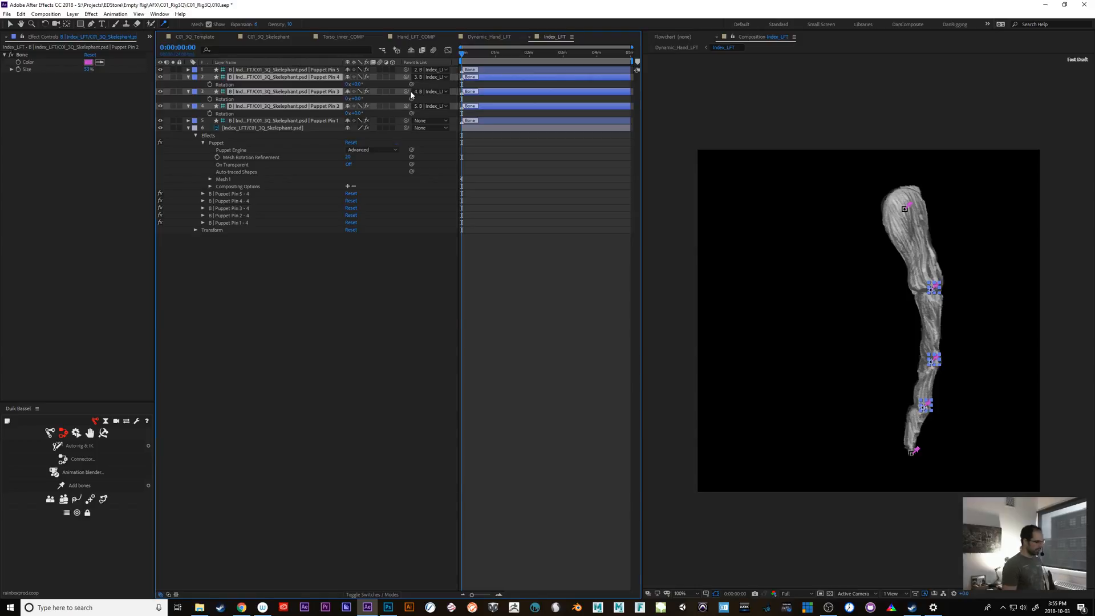
Undo the additions of the five starch pins on the finger mesh.
key("ctrl+z")
key("ctrl+z")
key("ctrl+z")
key("ctrl+z")
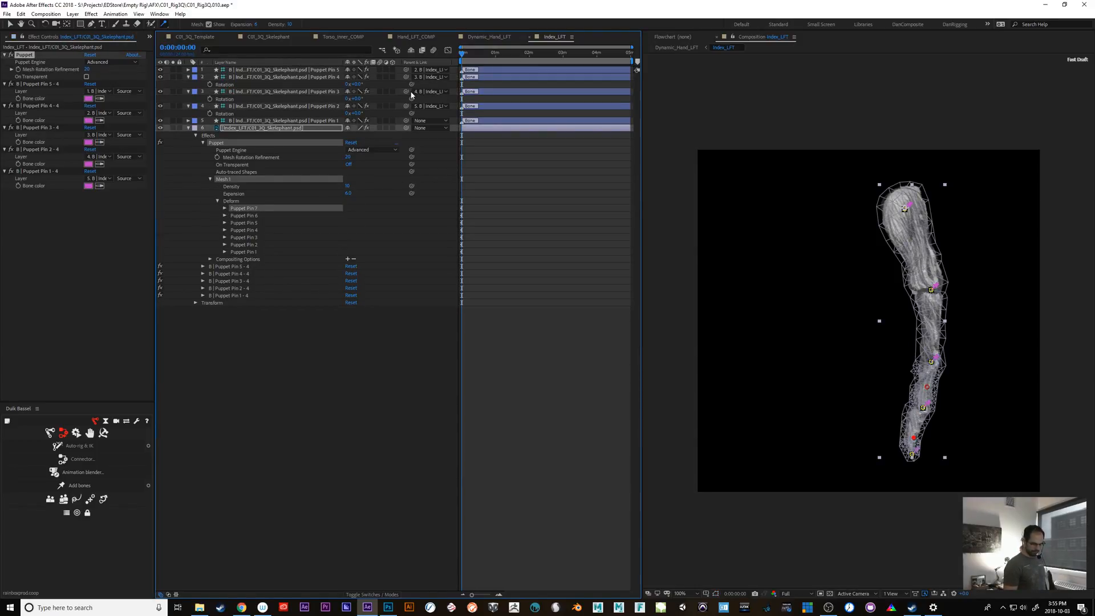
key("ctrl+z")
key("ctrl+z")
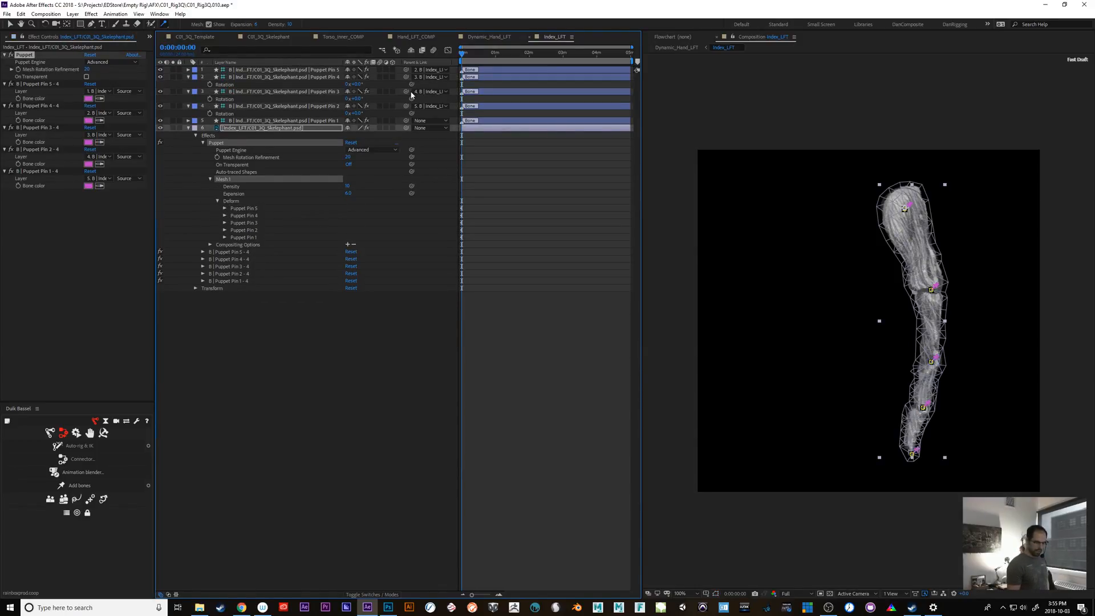
Switch the finger's Puppet Engine to Legacy and set the mesh Triangles to 150.
left_click(111, 62)
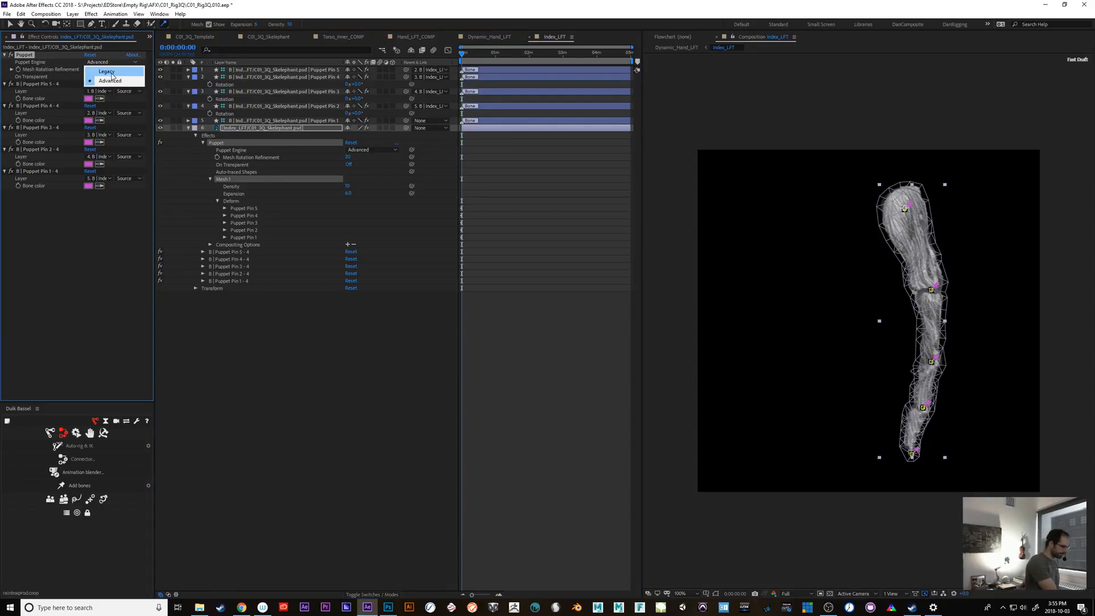
left_click(114, 72)
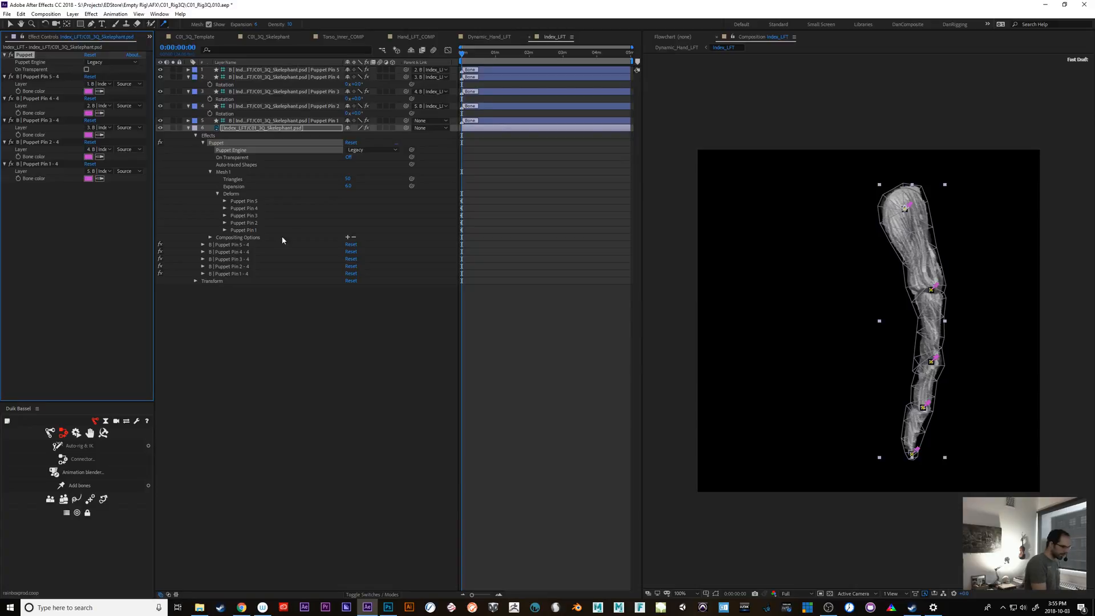
left_click(354, 177)
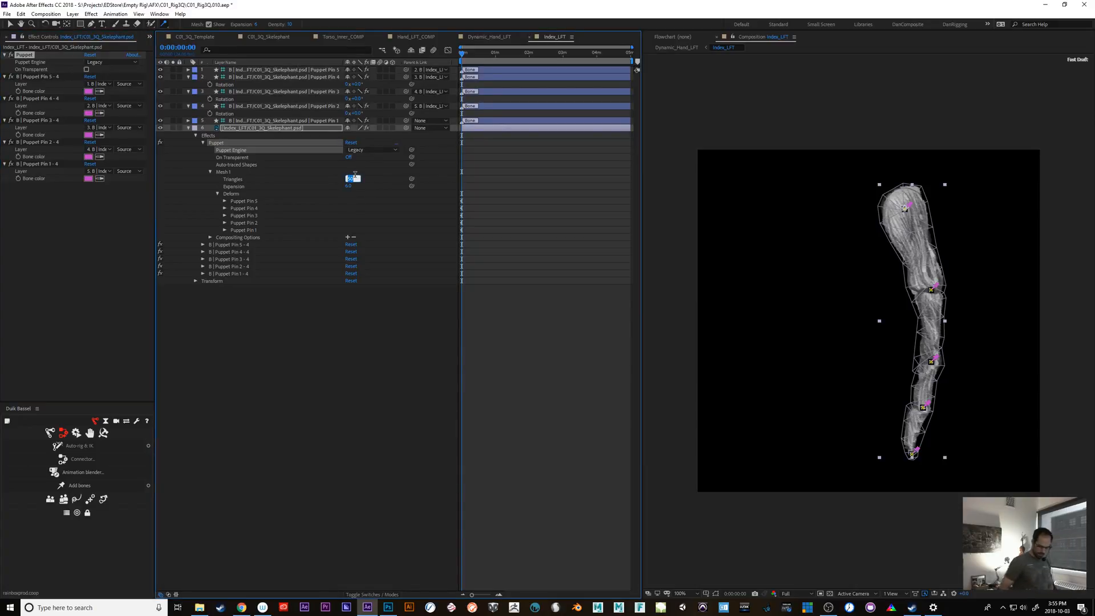
type("150")
key("Return")
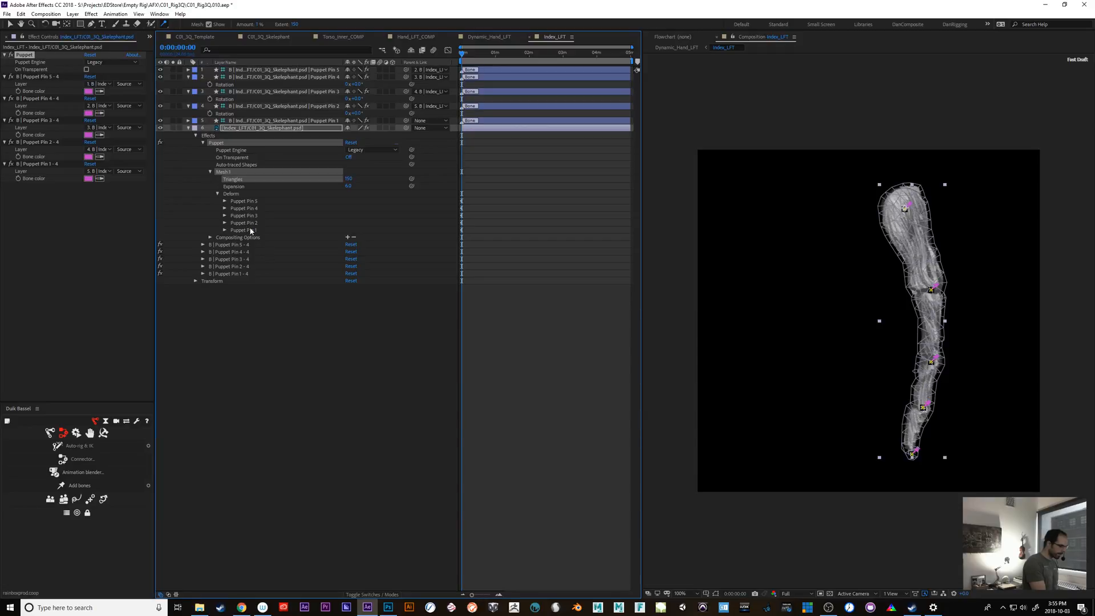
Add a Puppet Starch pin midway along the finger's uppermost bone segment.
left_click_drag(165, 24, 218, 33)
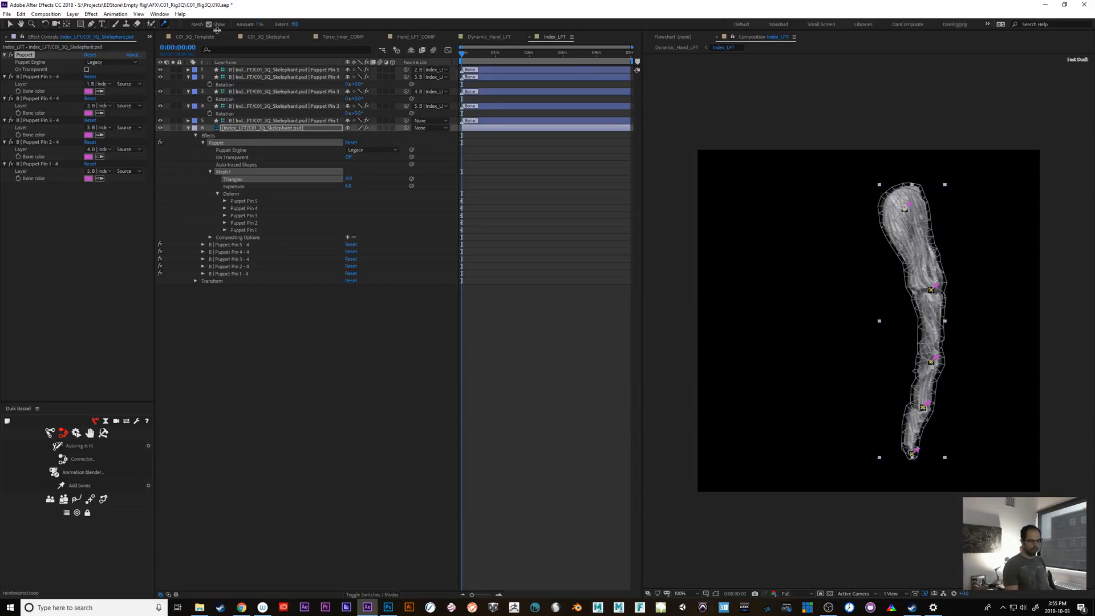
left_click(918, 244)
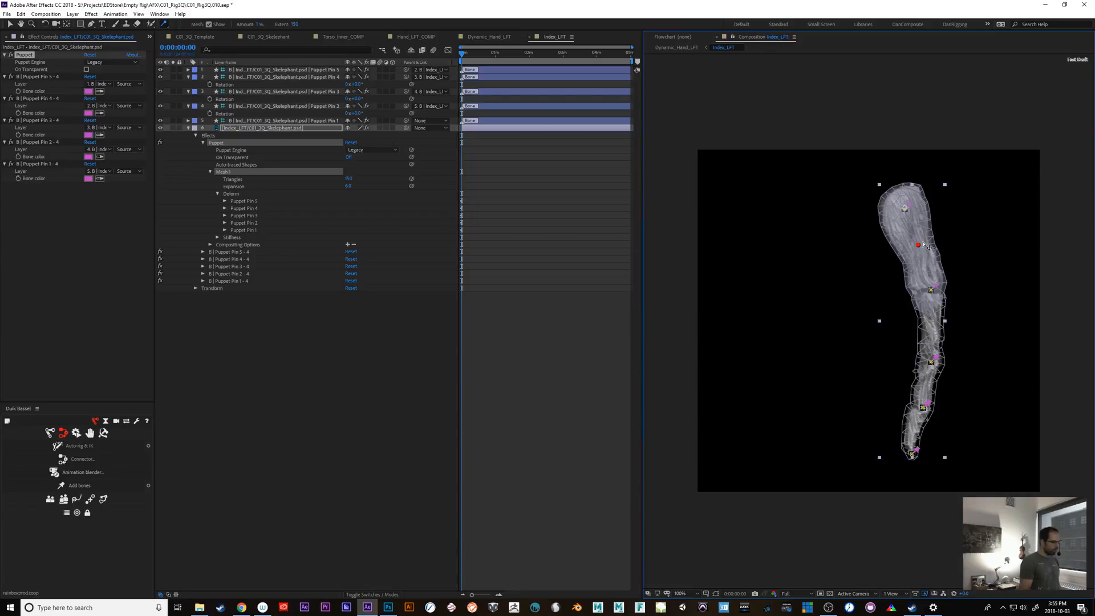
Try a different mesh Expansion value on the finger and set it back to 6.
left_click(347, 186)
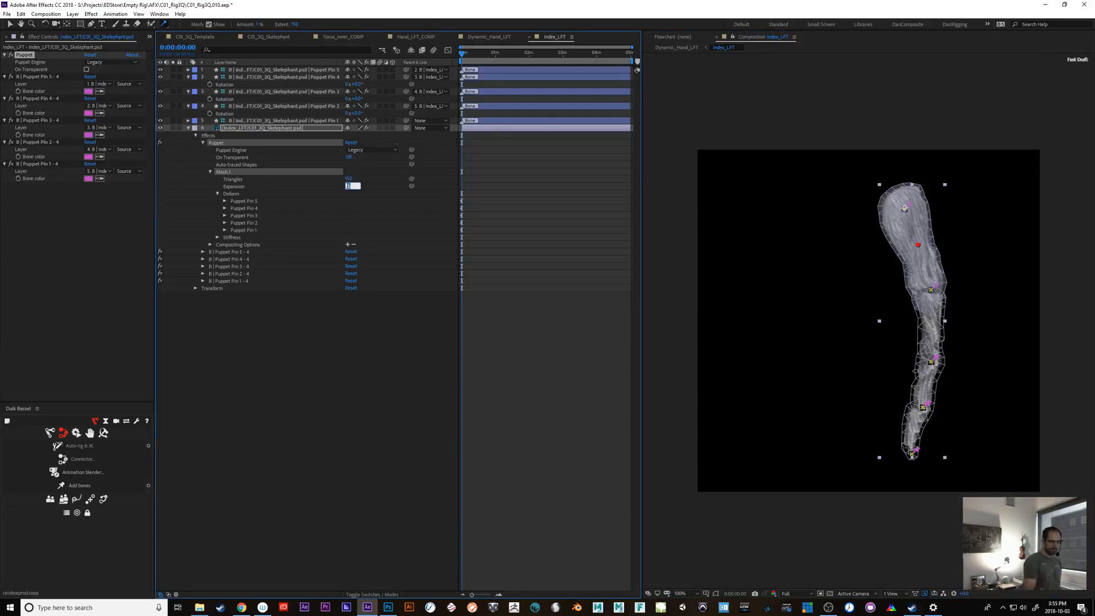
type("10")
key("Return")
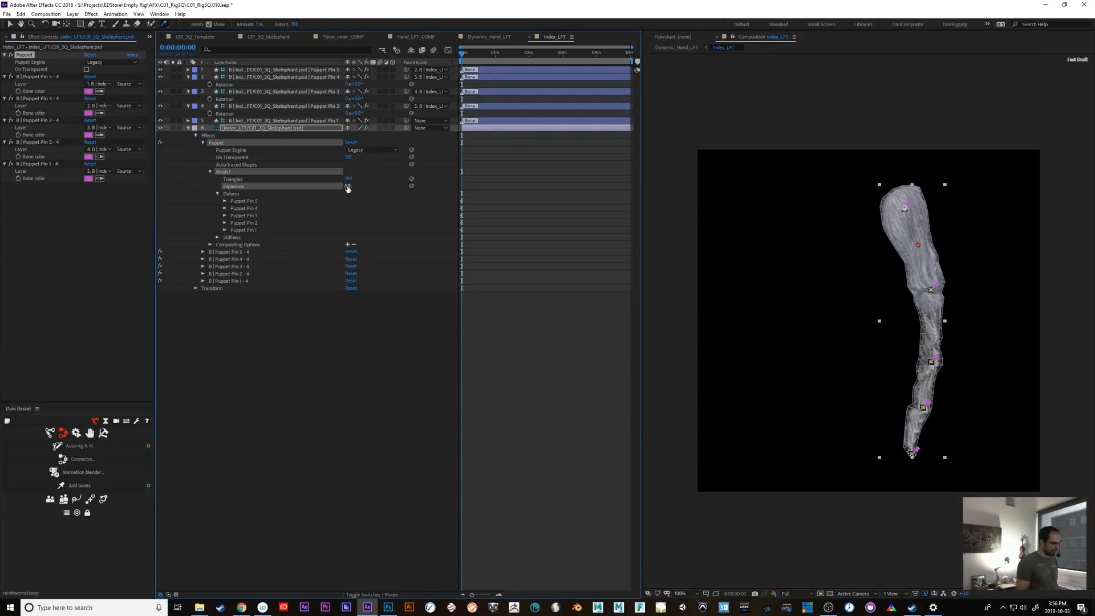
left_click(345, 187)
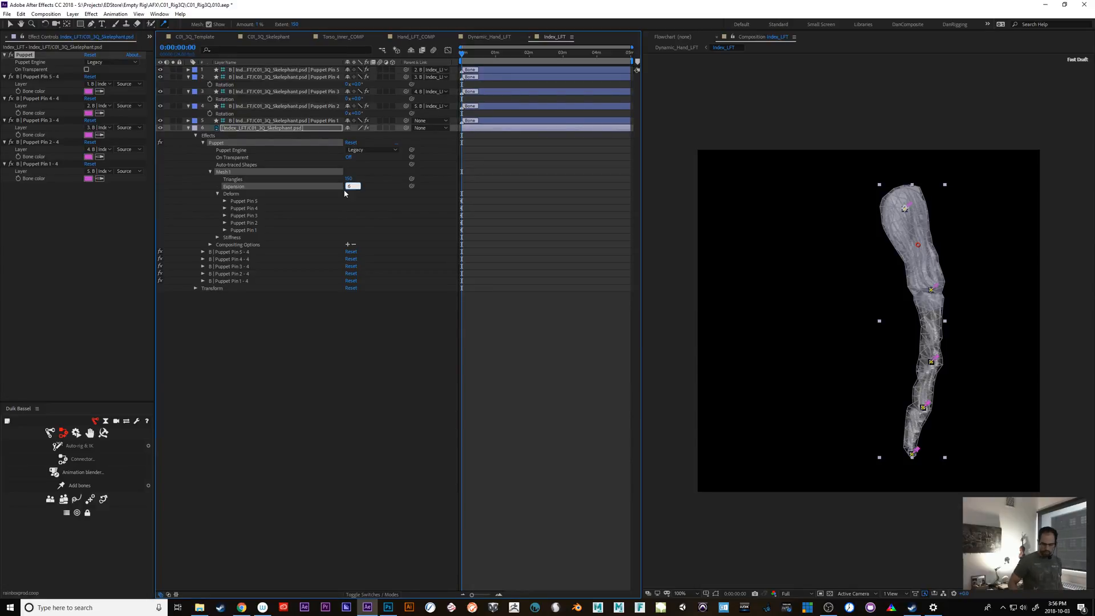
type("6")
key("Return")
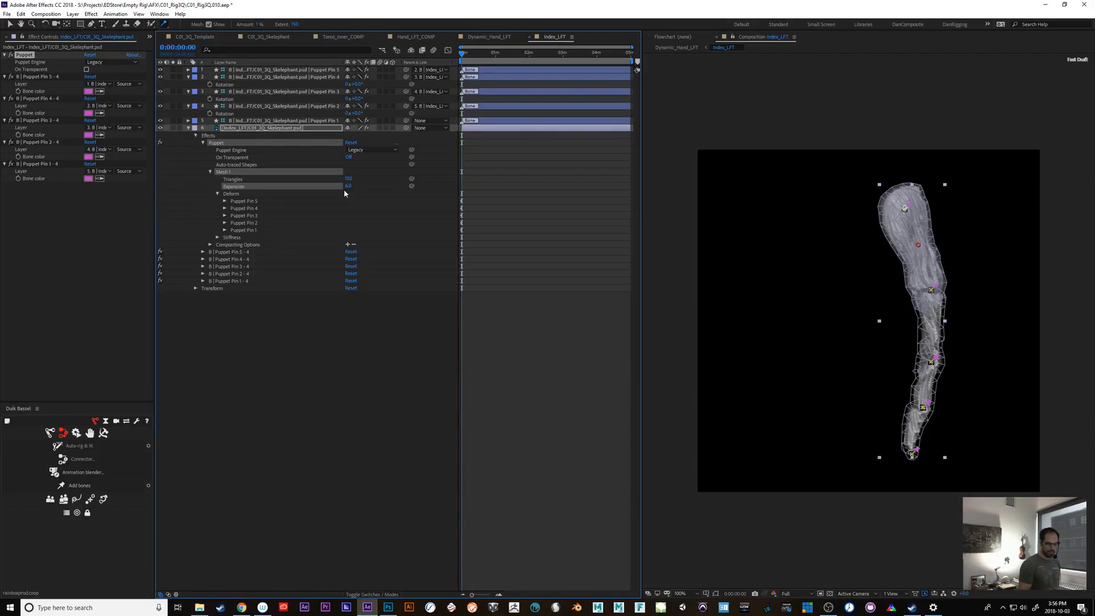
Set the uppermost starch pin's Extent to 100 and move the pin slightly up the bone segment.
left_click(917, 245)
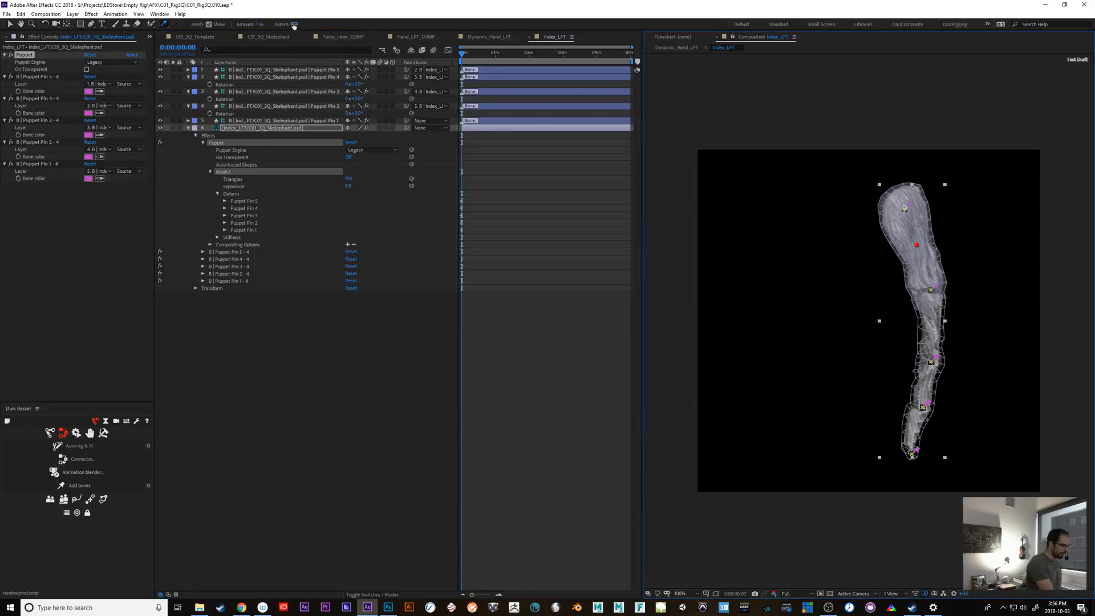
left_click(295, 25)
type("100")
key("Return")
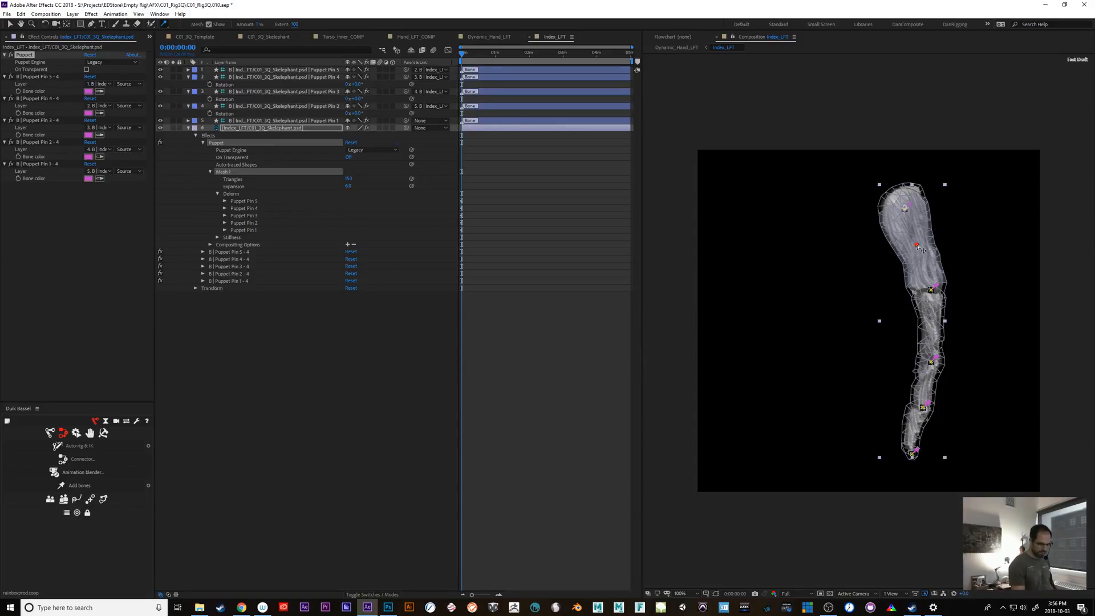
left_click_drag(917, 246, 921, 236)
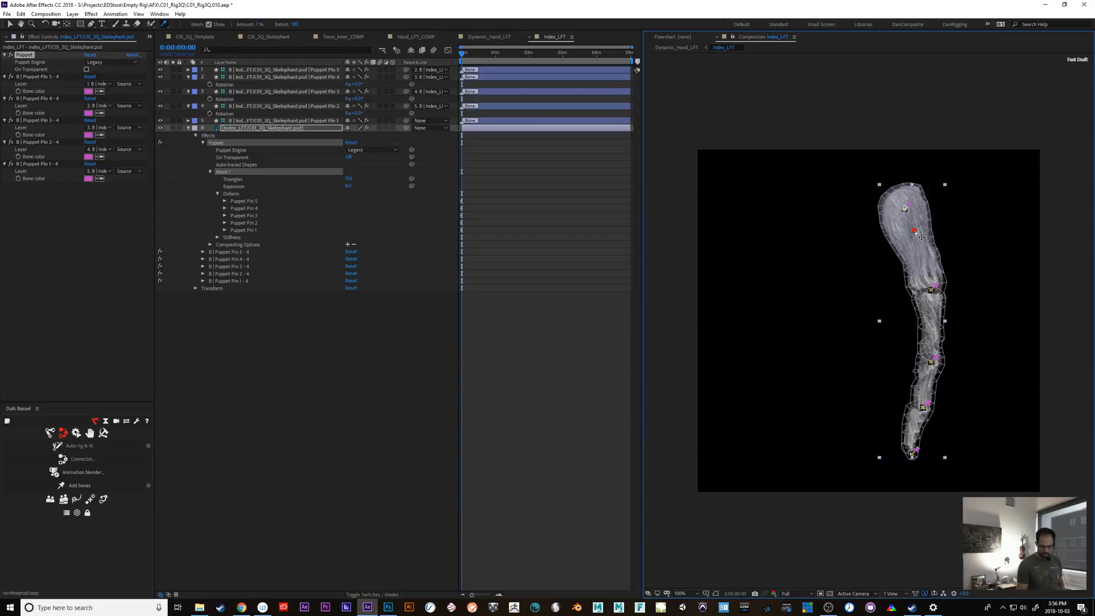
Add a starch pin in the middle of the second bone segment with an Extent of 50.
left_click(932, 331)
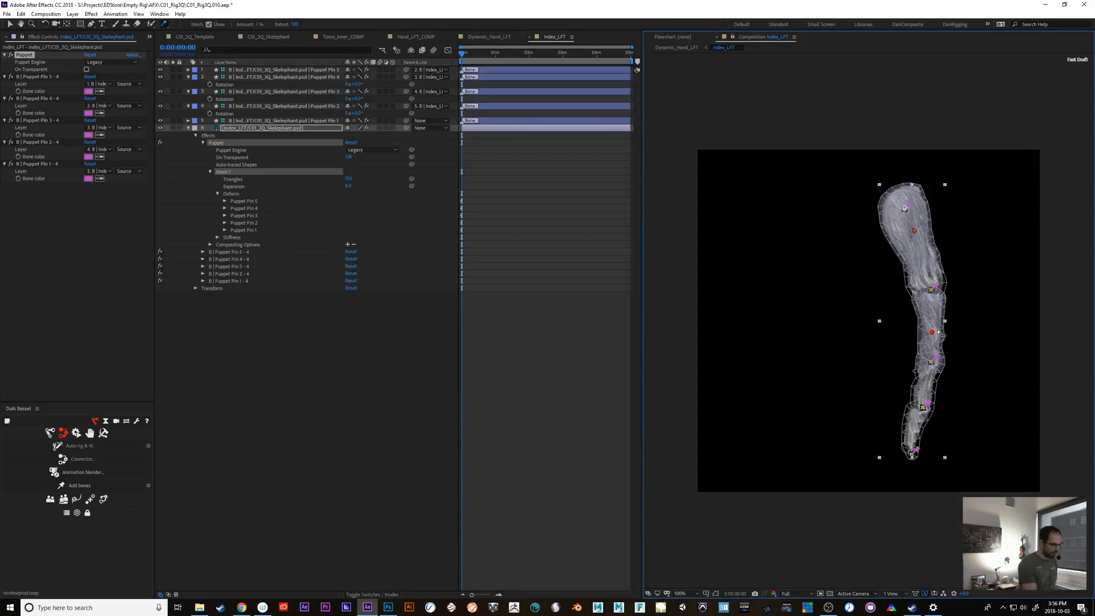
left_click(293, 23)
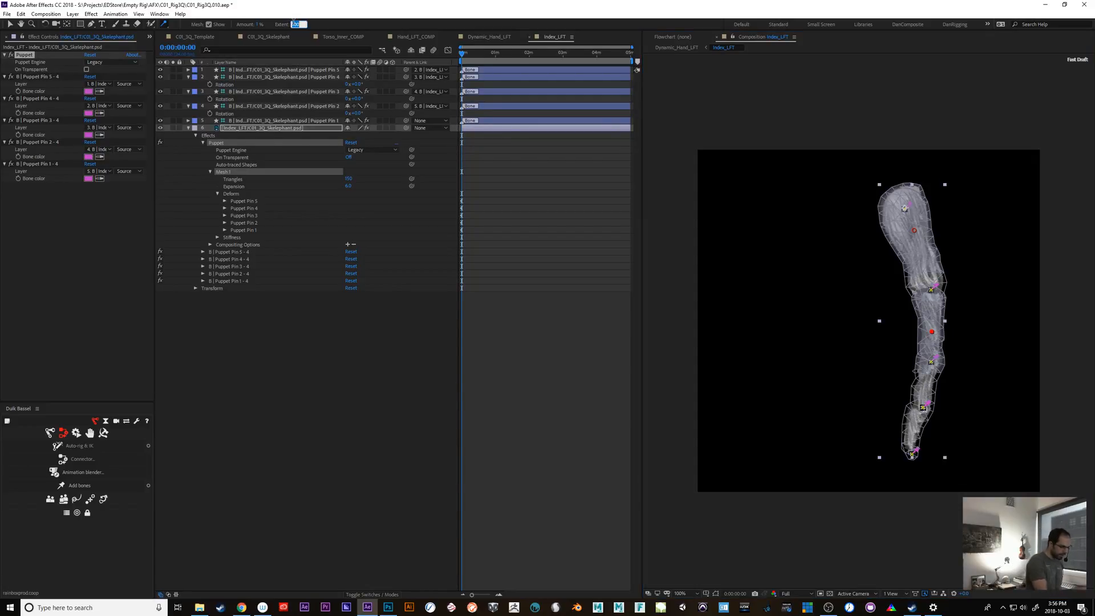
type("50")
key("Return")
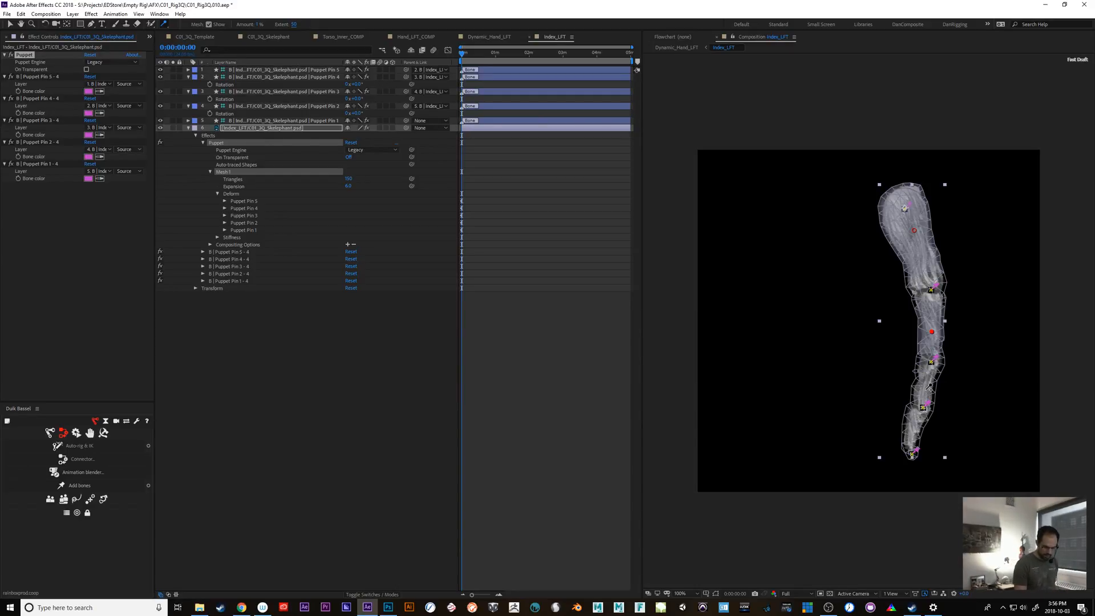
Add a starch pin in the middle of the third bone segment with an Extent of 25.
left_click(927, 389)
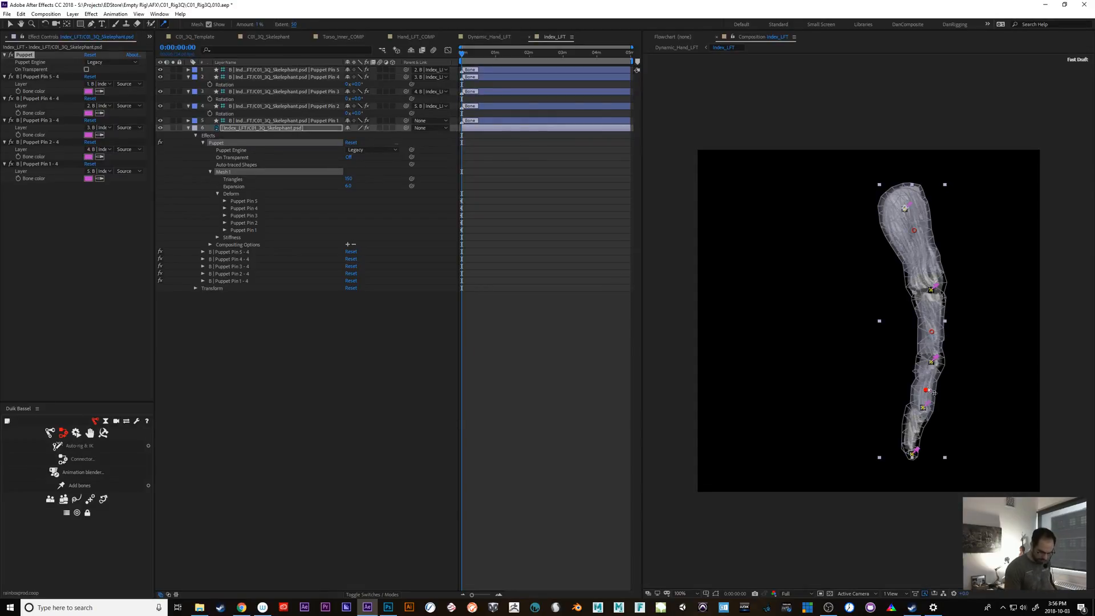
left_click(293, 25)
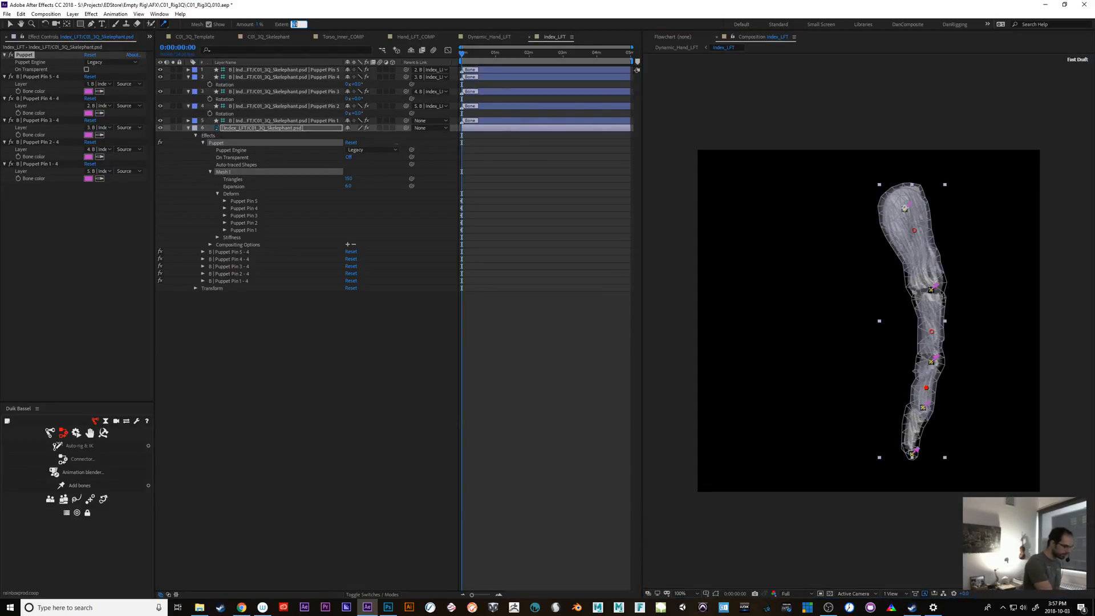
type("250")
key("Return")
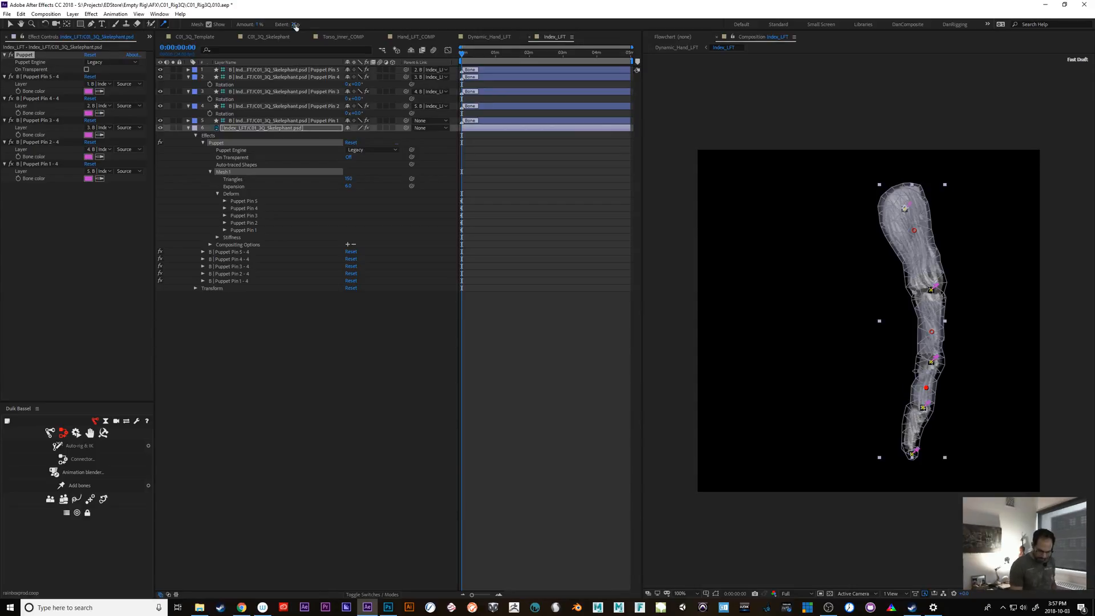
Add a starch pin near the fingertip with an Extent of 50.
left_click(913, 445)
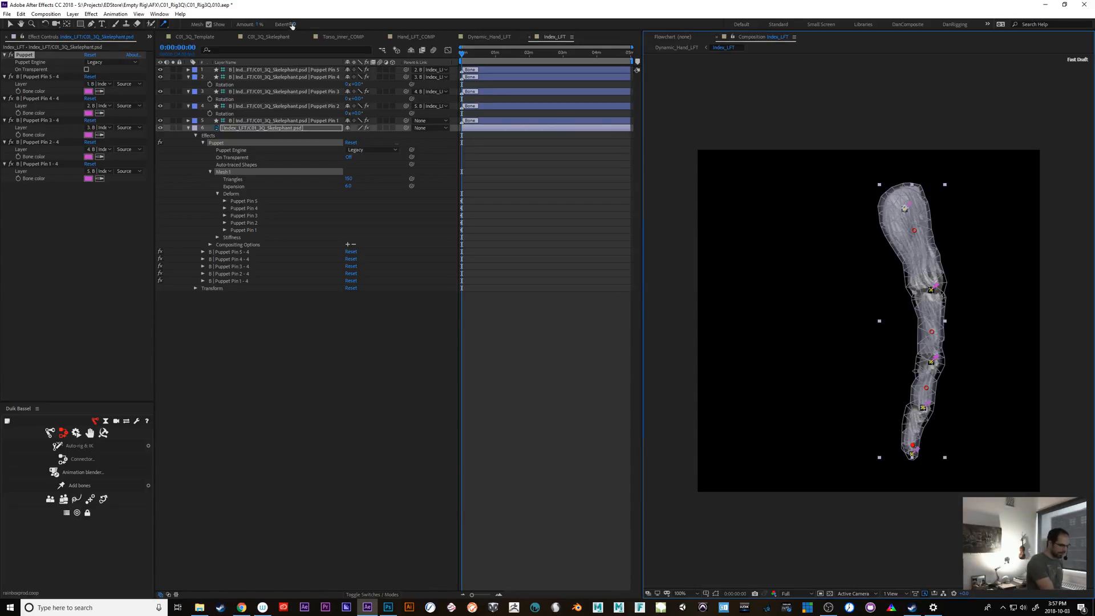
left_click(294, 24)
type("50")
key("Return")
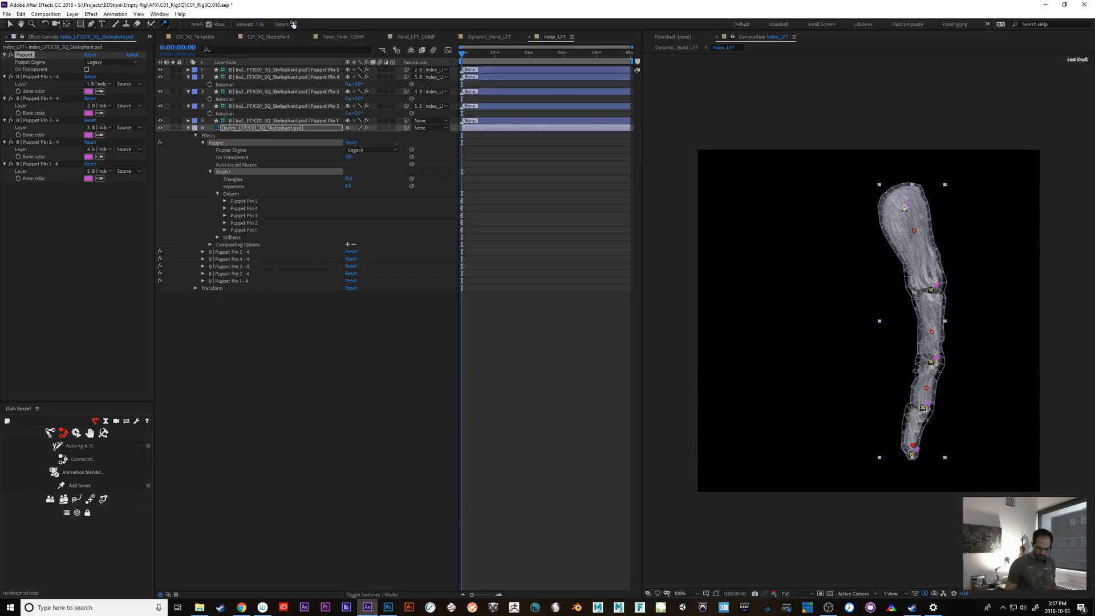
Nudge the fingertip, third-segment and second-segment starch pins slightly upward to center them on their bones.
left_click(916, 448)
left_click_drag(918, 448, 919, 439)
left_click(929, 386)
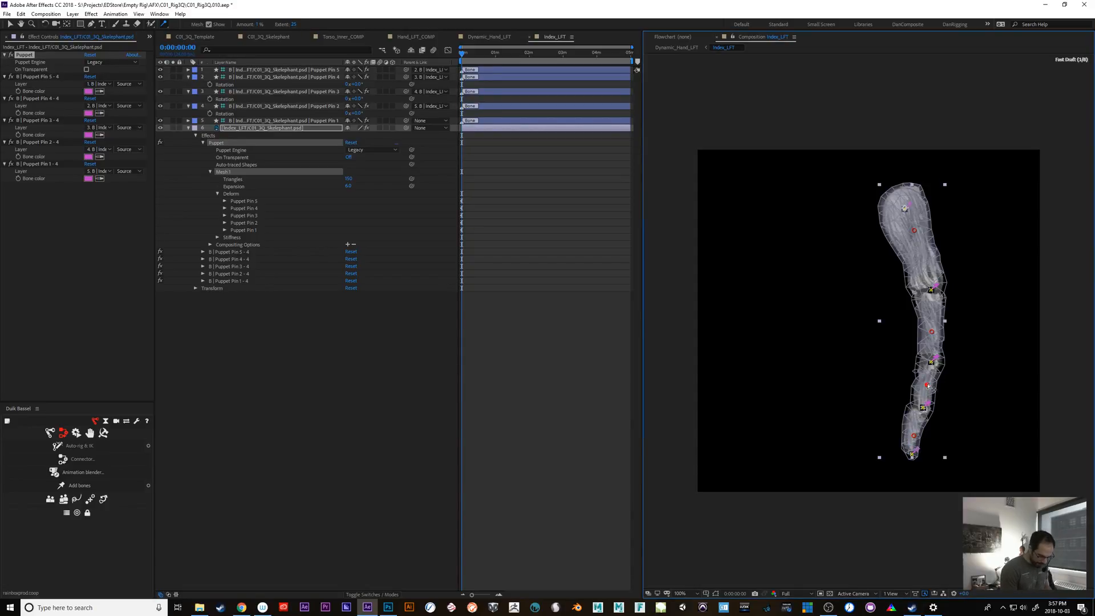
left_click_drag(933, 390, 931, 388)
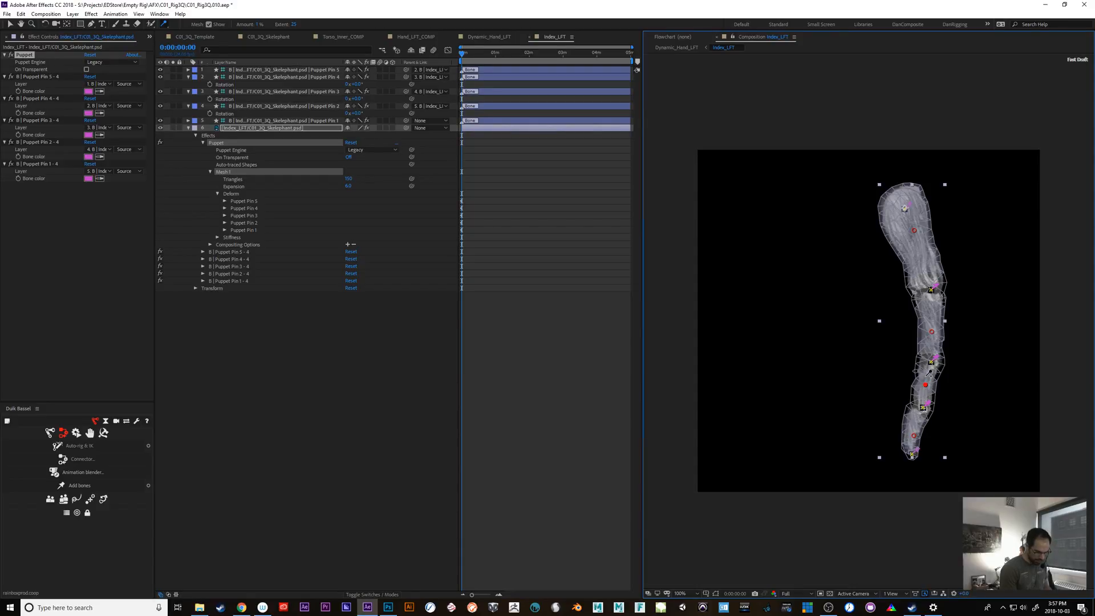
left_click_drag(936, 334, 931, 326)
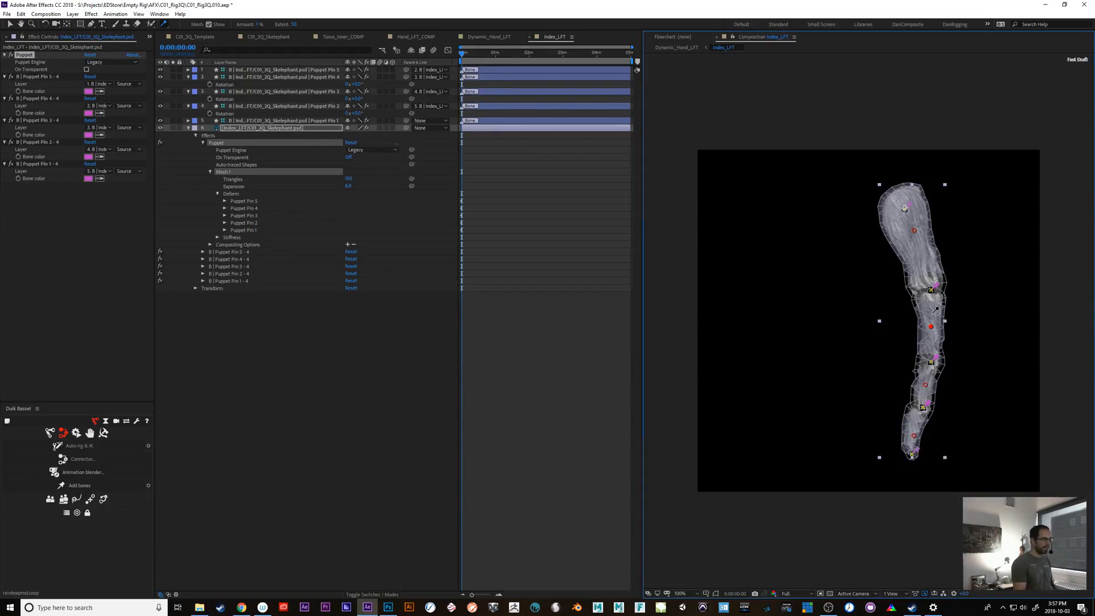
Test the starched finger's bend by rotating the Puppet Pin 2 to 4 bones together, and undo the rotation.
left_click(304, 129)
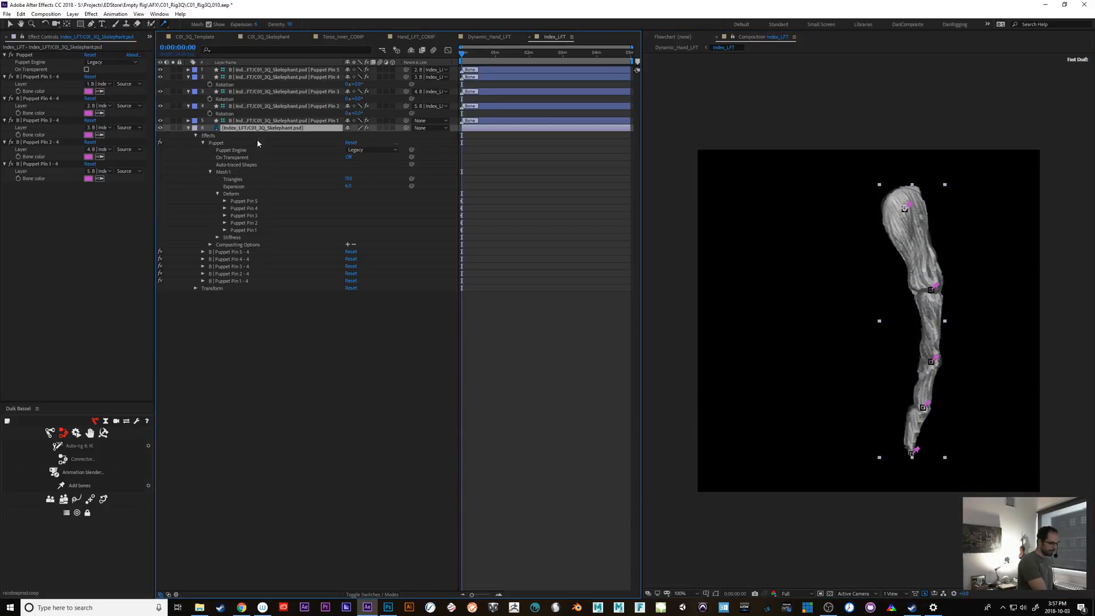
left_click(272, 77)
left_click(272, 107, "shift")
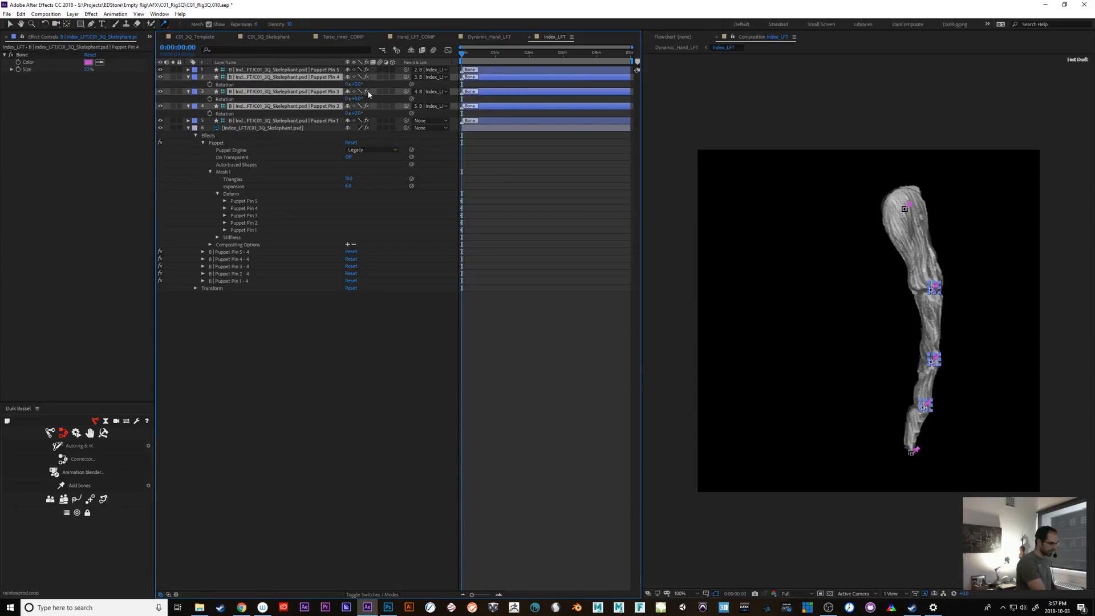
mouse_move(355, 84)
left_mouse_down()
mouse_move(404, 78)
mouse_move(358, 84)
mouse_move(398, 75)
mouse_move(375, 77)
left_mouse_up()
key("ctrl+z")
key("ctrl+z")
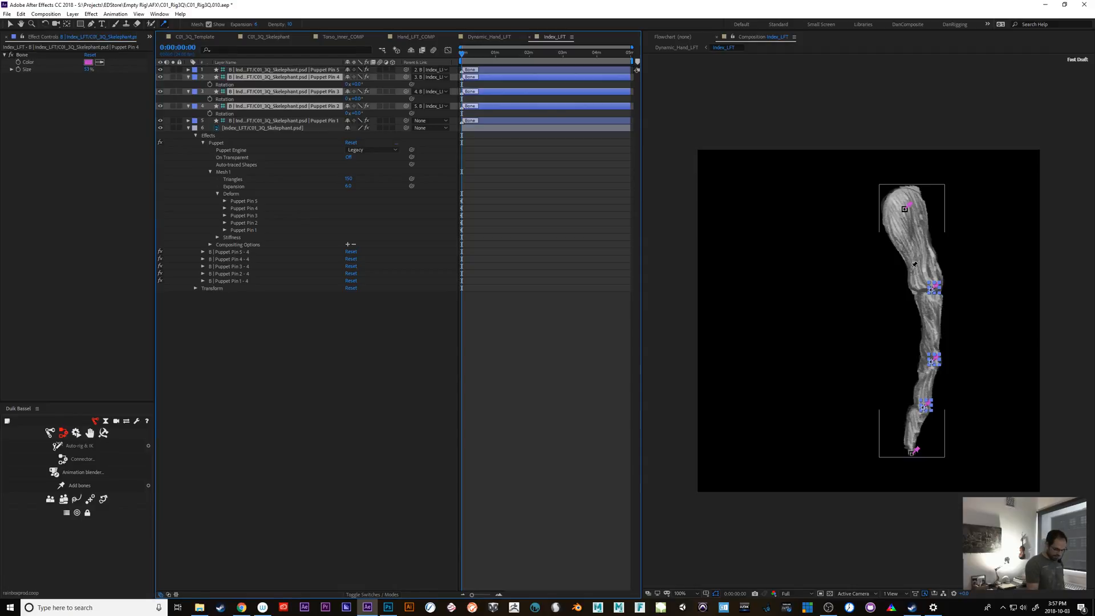
Add a Puppet Overlap pin near the fingertip of the Index_LFT layer's mesh, adjusting the pin's In Front amount before placing it.
key("v")
left_click(927, 340)
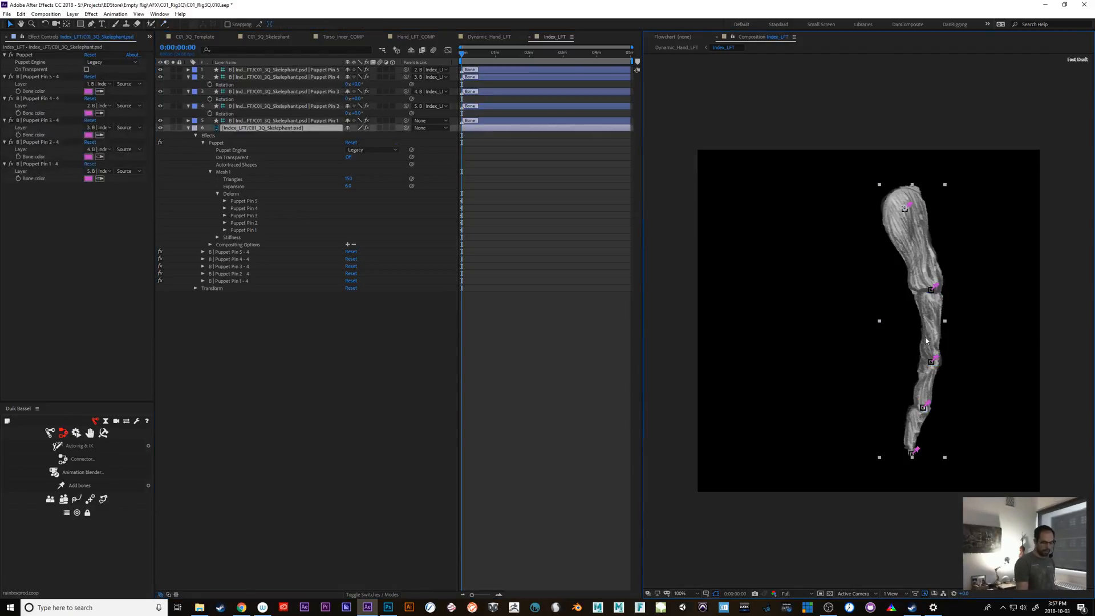
left_click_drag(166, 27, 218, 42)
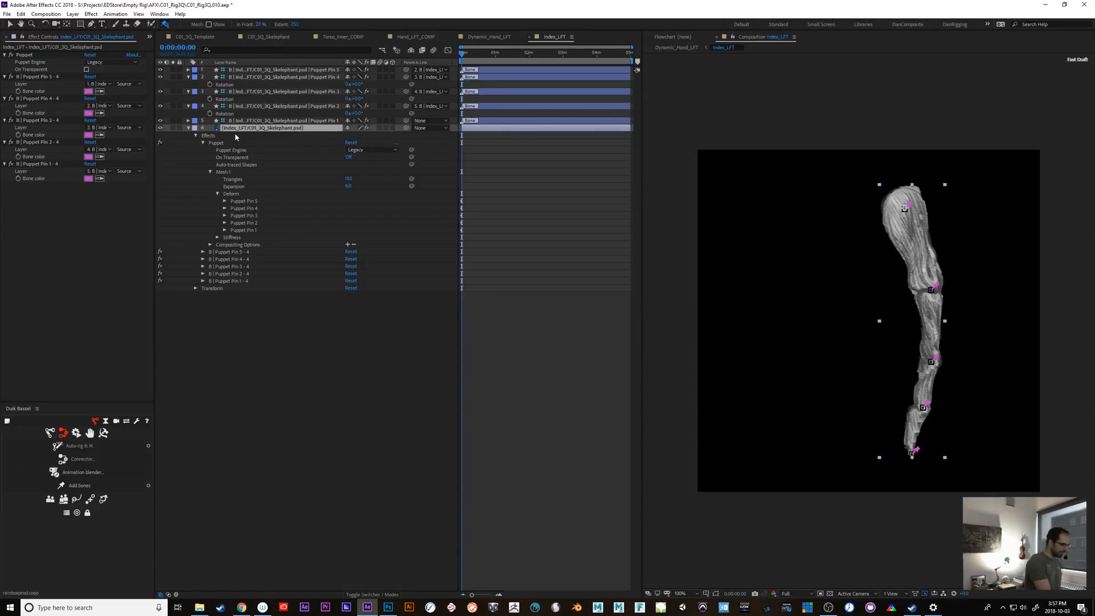
left_click(219, 144)
left_click(223, 171)
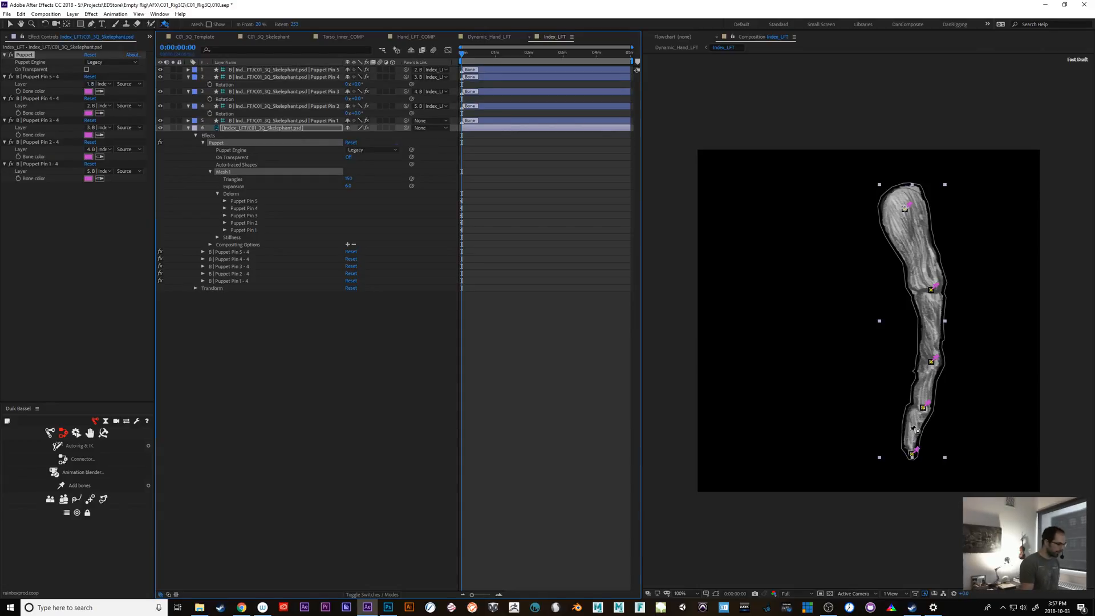
left_click(261, 24)
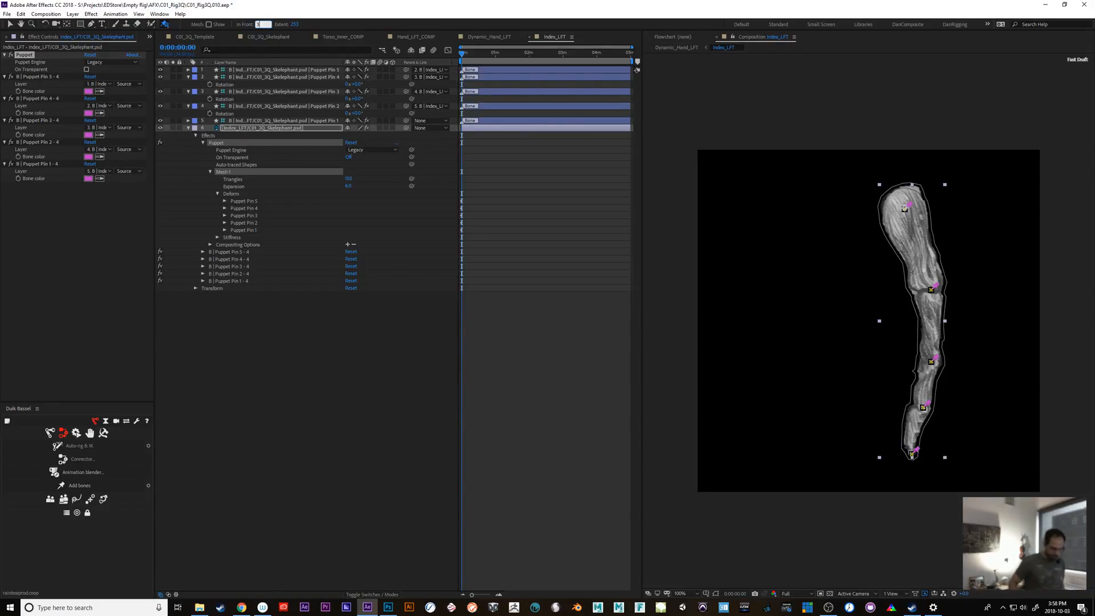
key("Return")
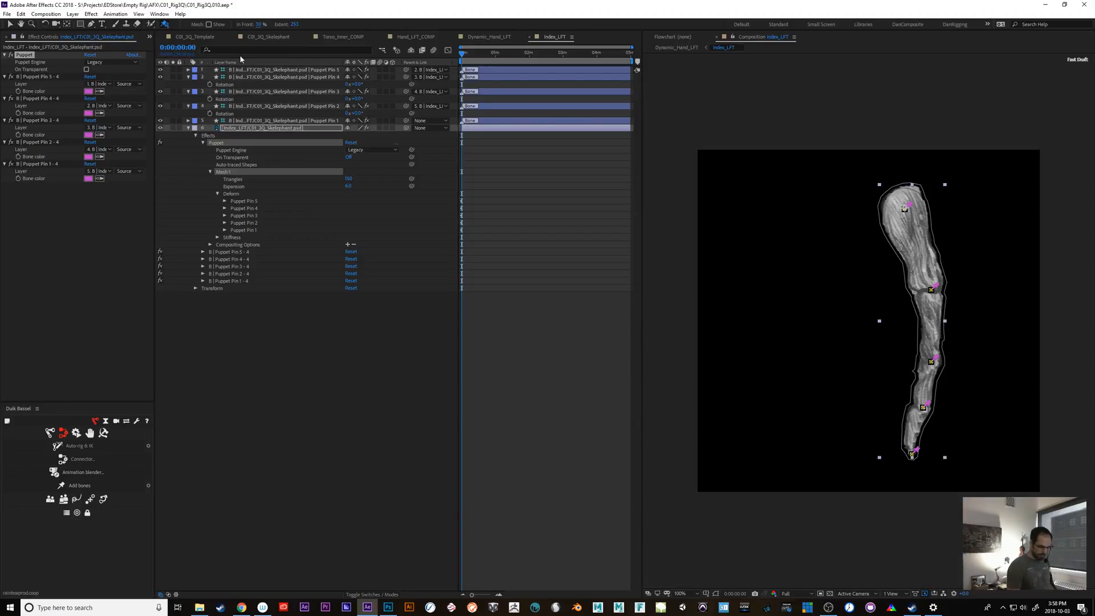
left_click(912, 445)
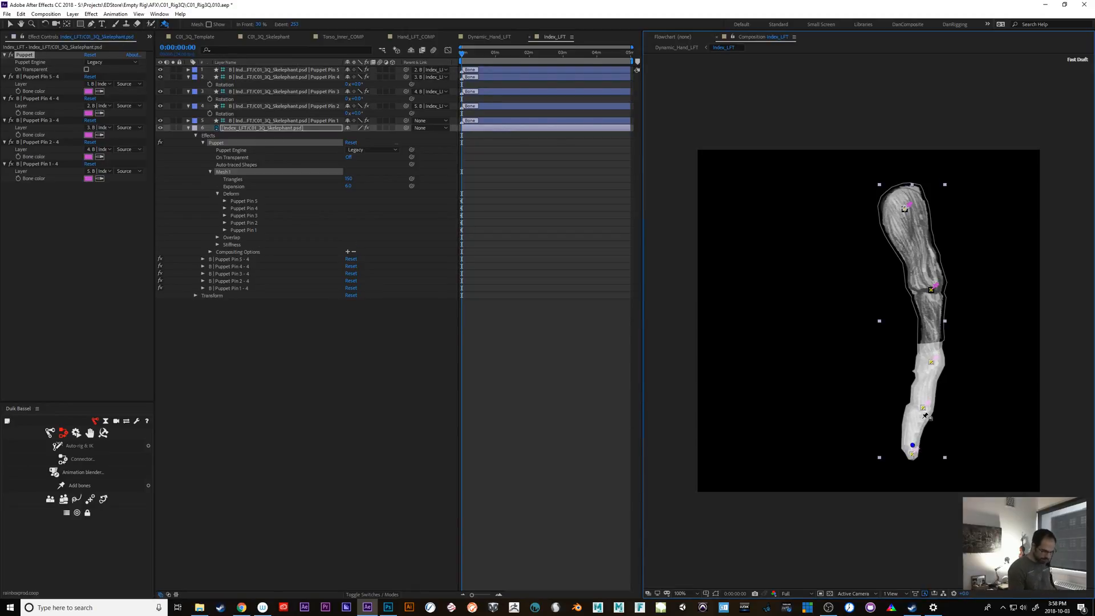
Try an Extent of 150 on the fingertip overlap pin, and reduce it to 100.
left_click(295, 25)
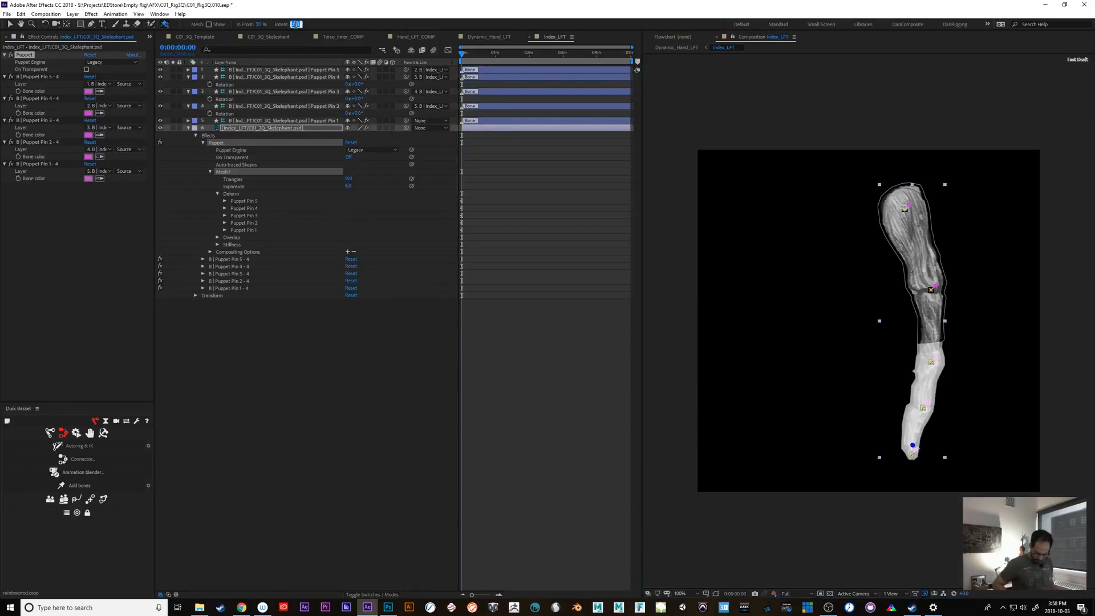
type("150")
key("Return")
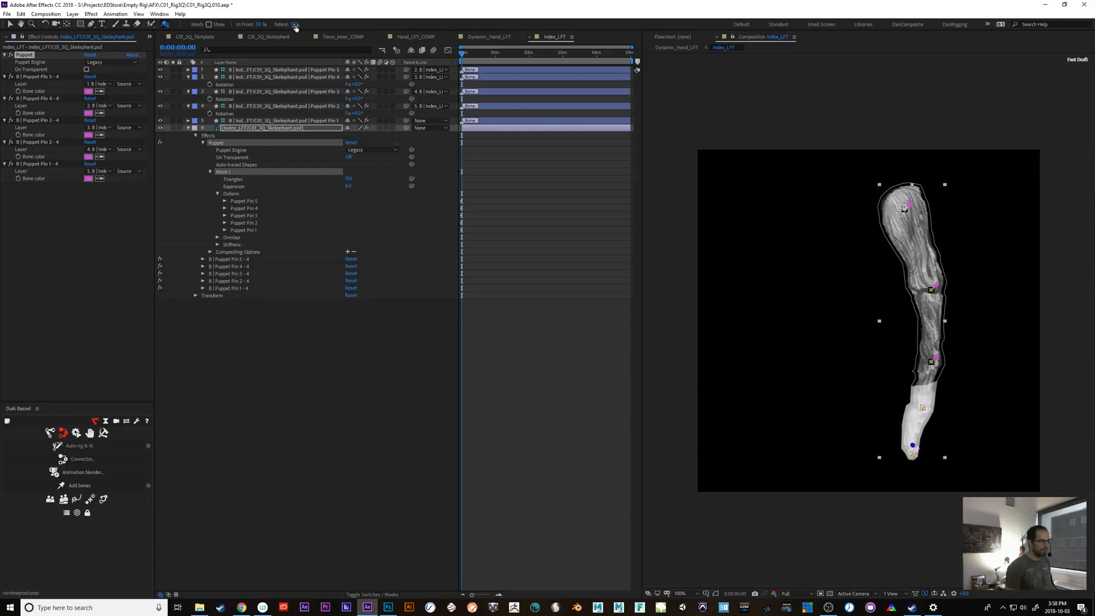
left_click(295, 24)
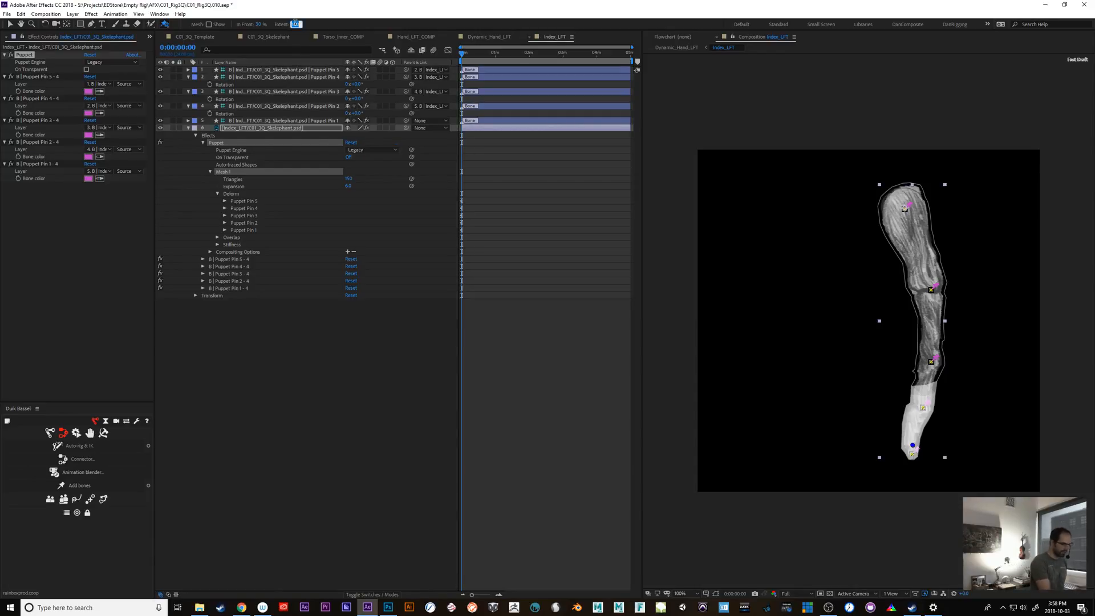
type("100")
key("Return")
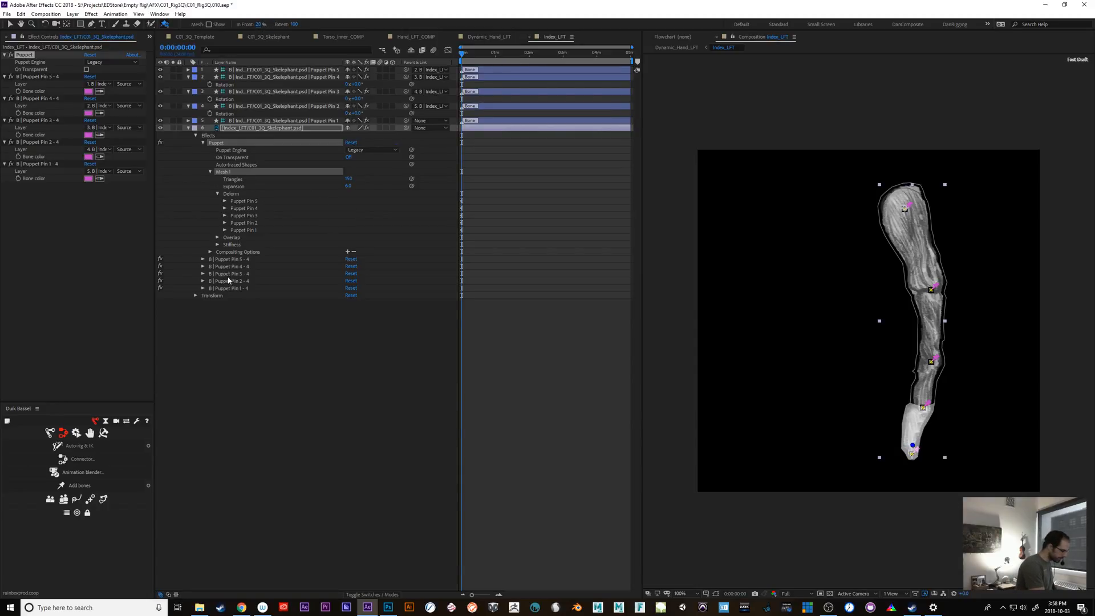
Expand the fingertip overlap pin's properties and set its In Front value to 20%.
left_click(218, 237)
left_click(225, 244)
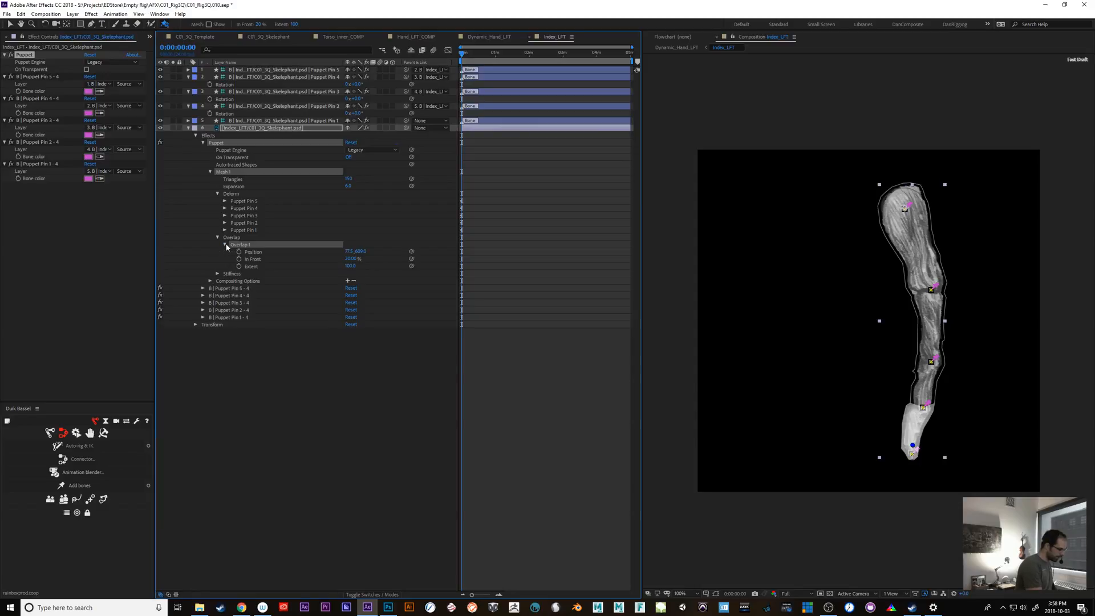
left_click(351, 266)
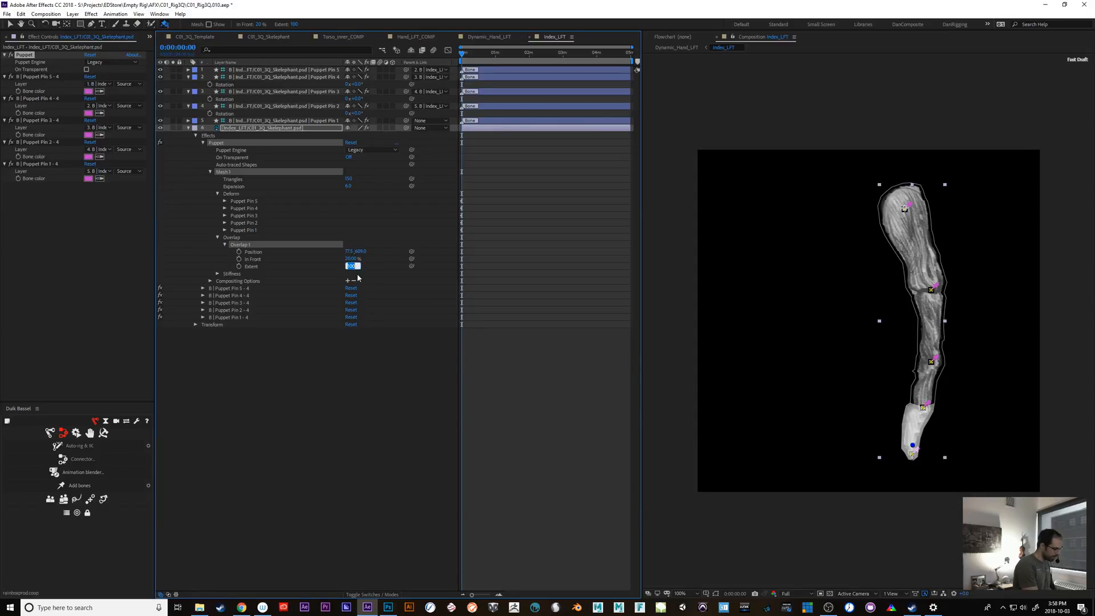
left_click(352, 259)
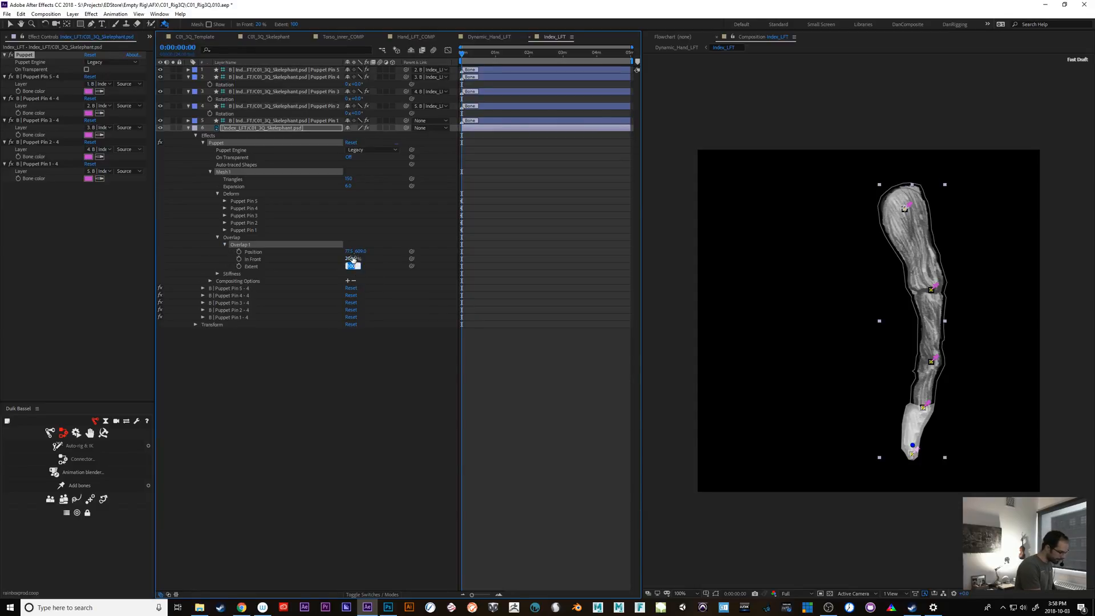
key("Return")
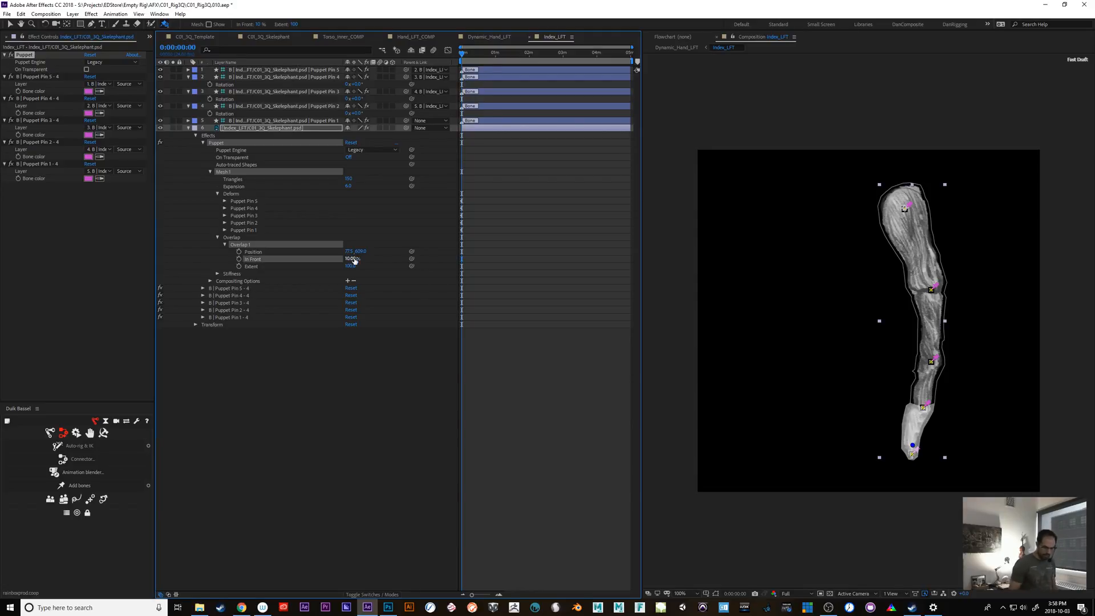
type("20")
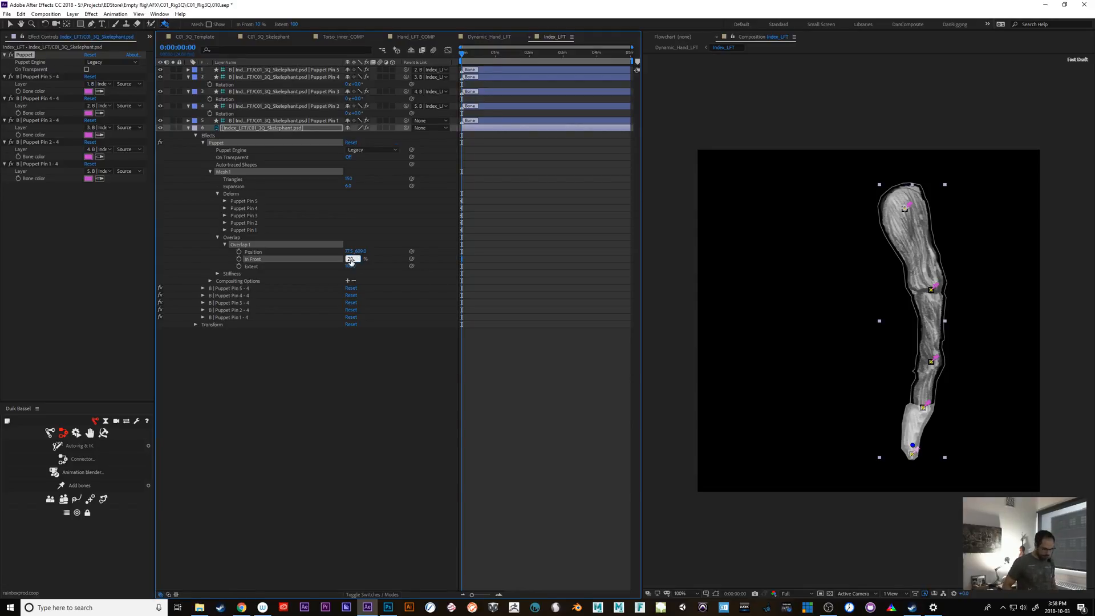
key("Return")
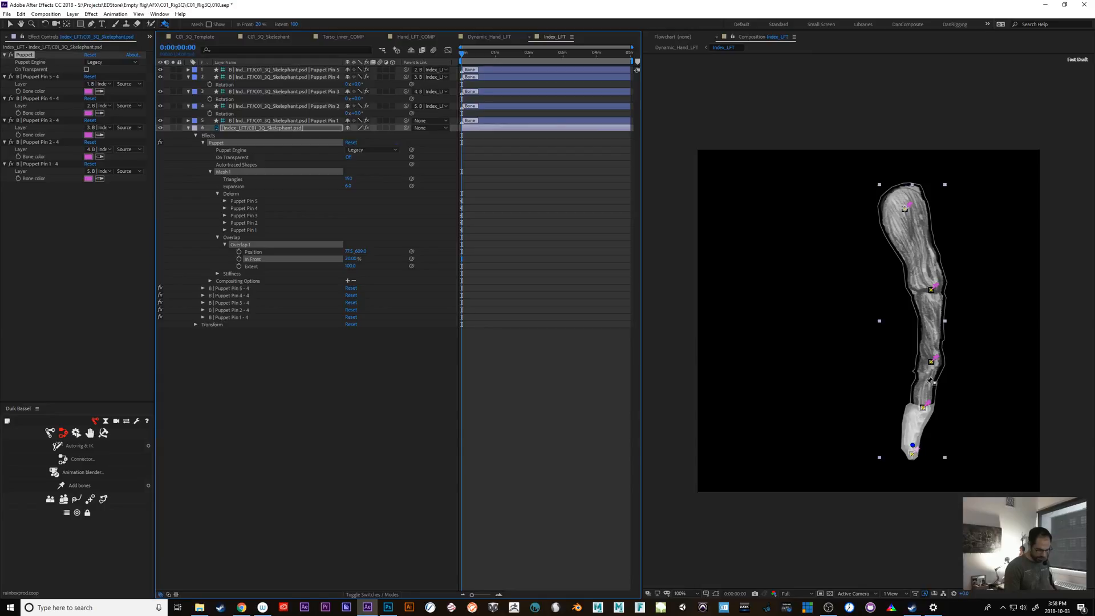
Add a second overlap pin on the third bone segment and move it up to the middle of the large first segment.
left_click(928, 384)
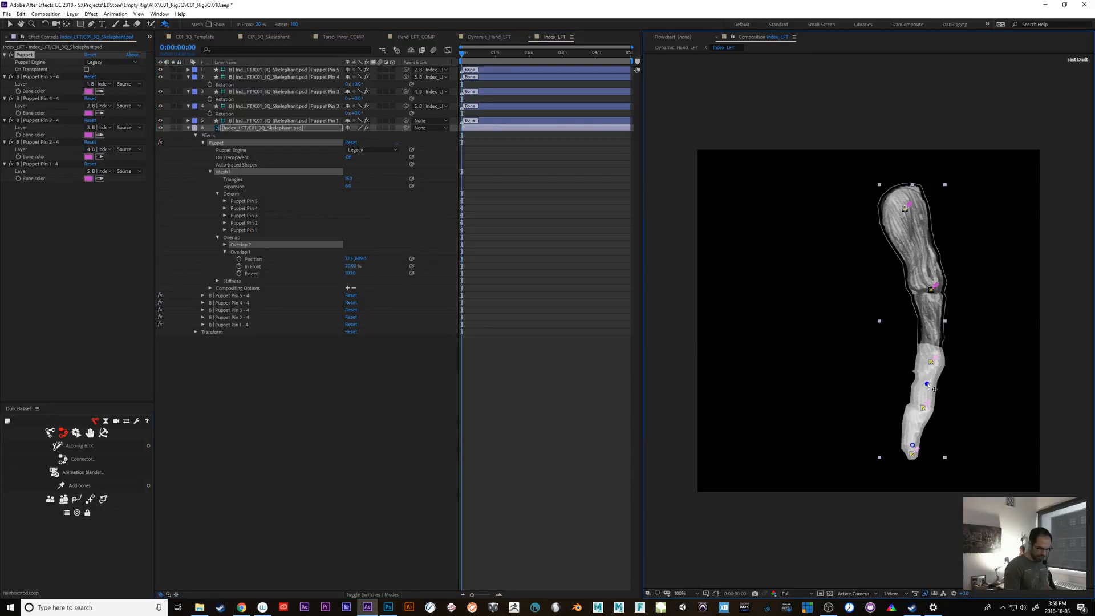
left_click_drag(929, 383, 920, 247)
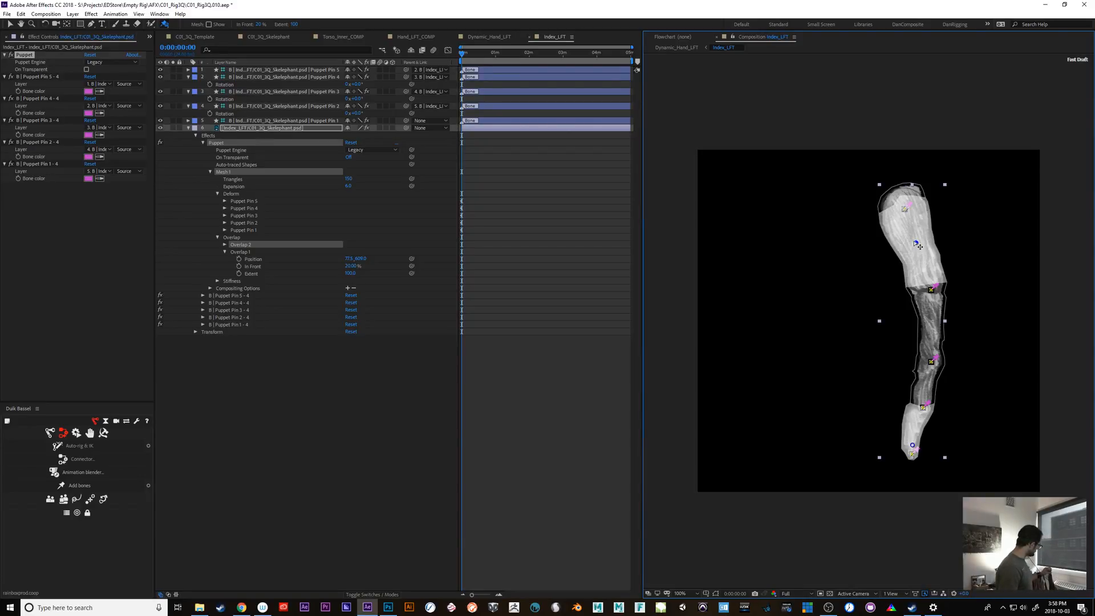
left_click_drag(920, 247, 914, 235)
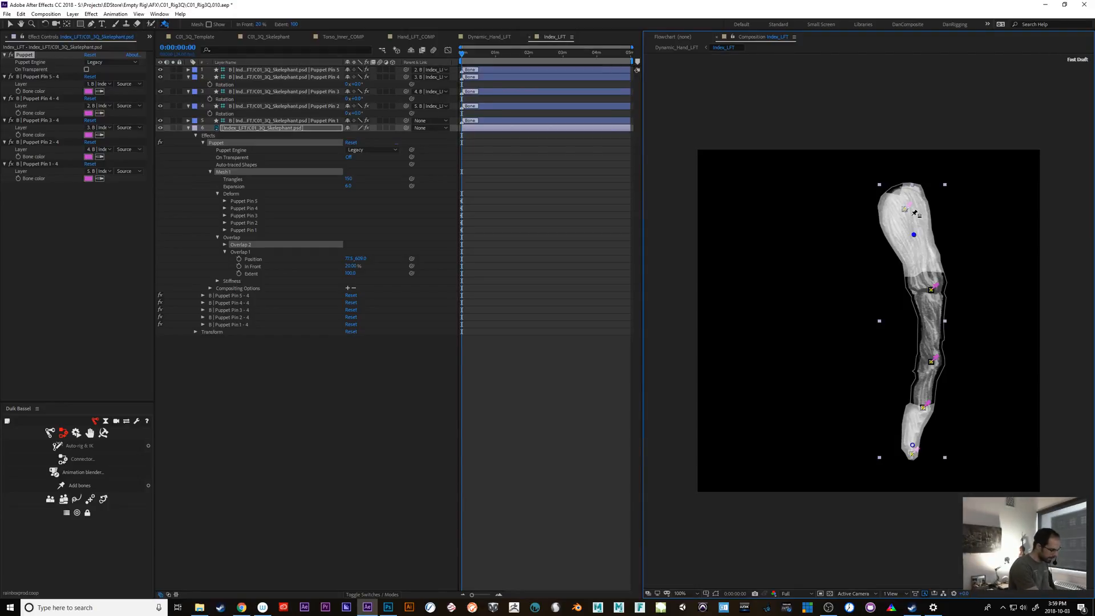
Center the first-segment overlap pin with an Extent of 125, and delete the fingertip overlap pin.
left_click(296, 25)
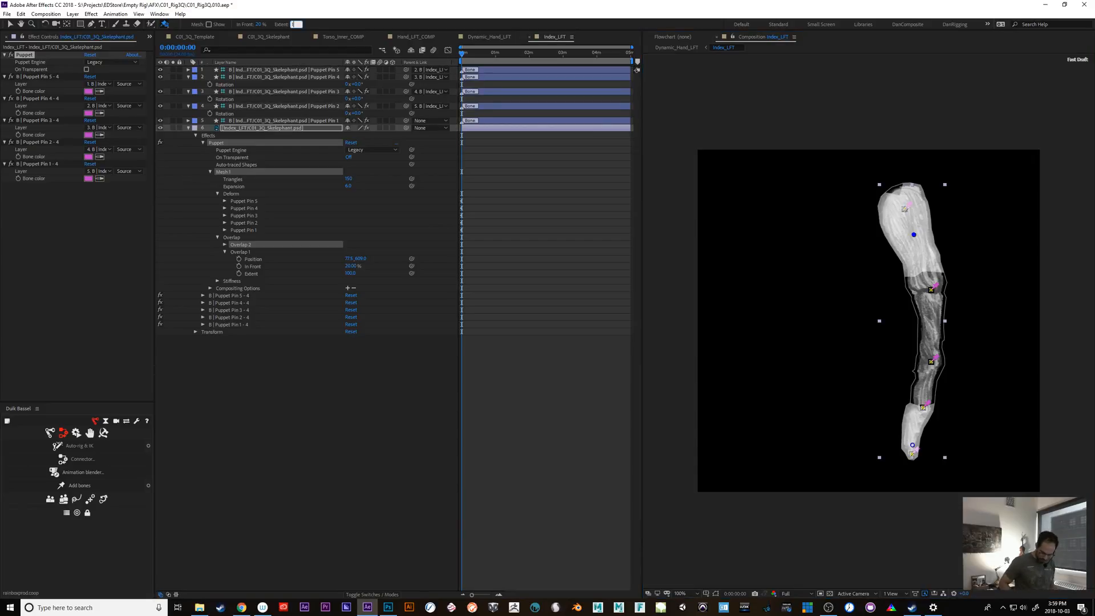
type("125")
key("Return")
left_click(913, 240)
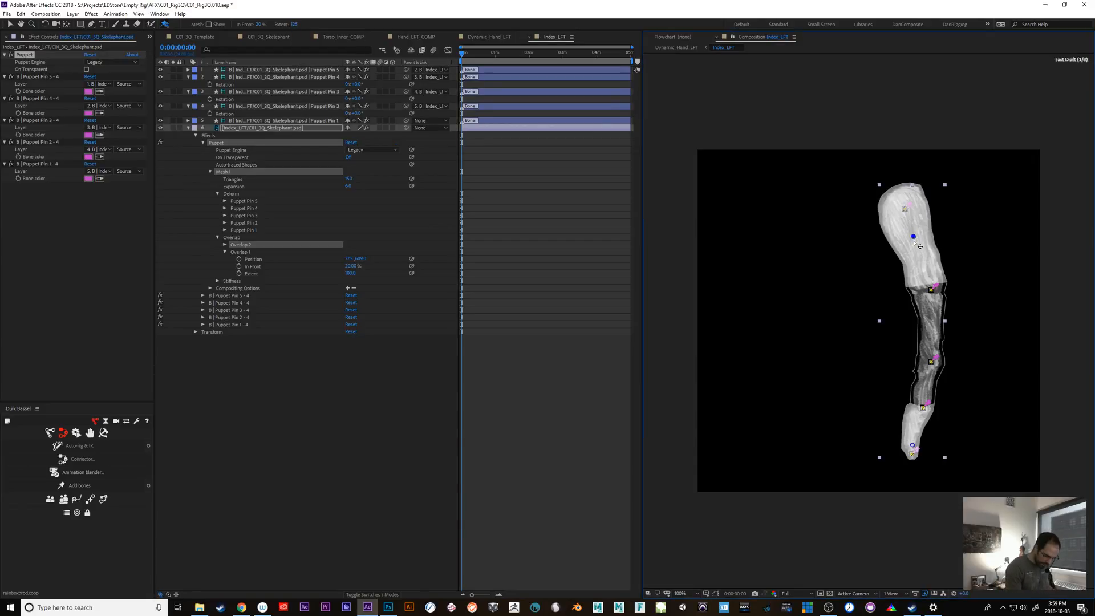
left_click_drag(915, 241, 916, 235)
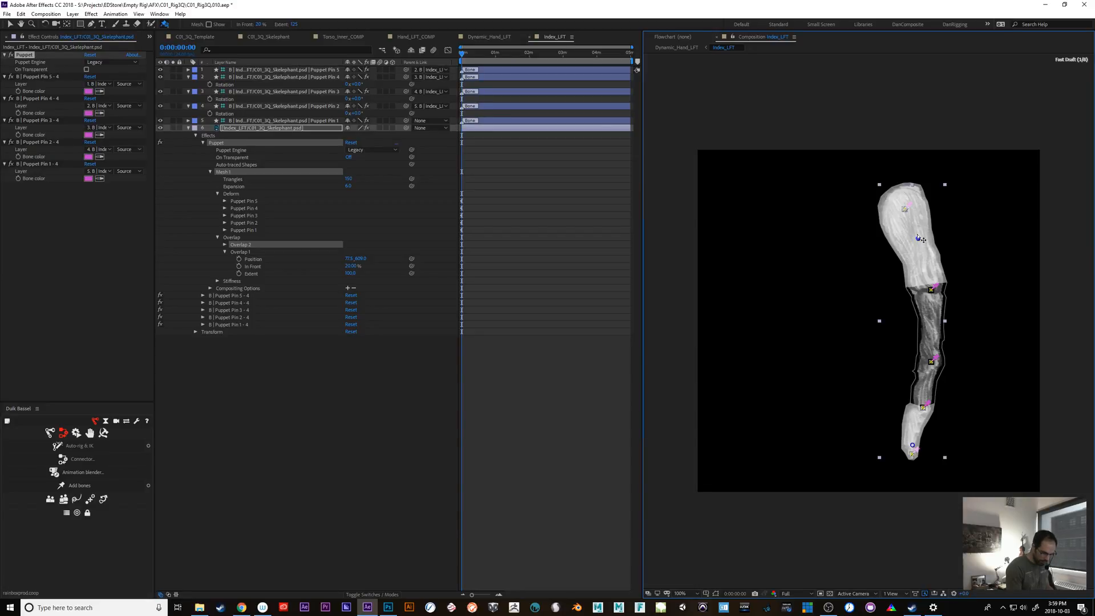
left_click_drag(913, 445, 931, 354)
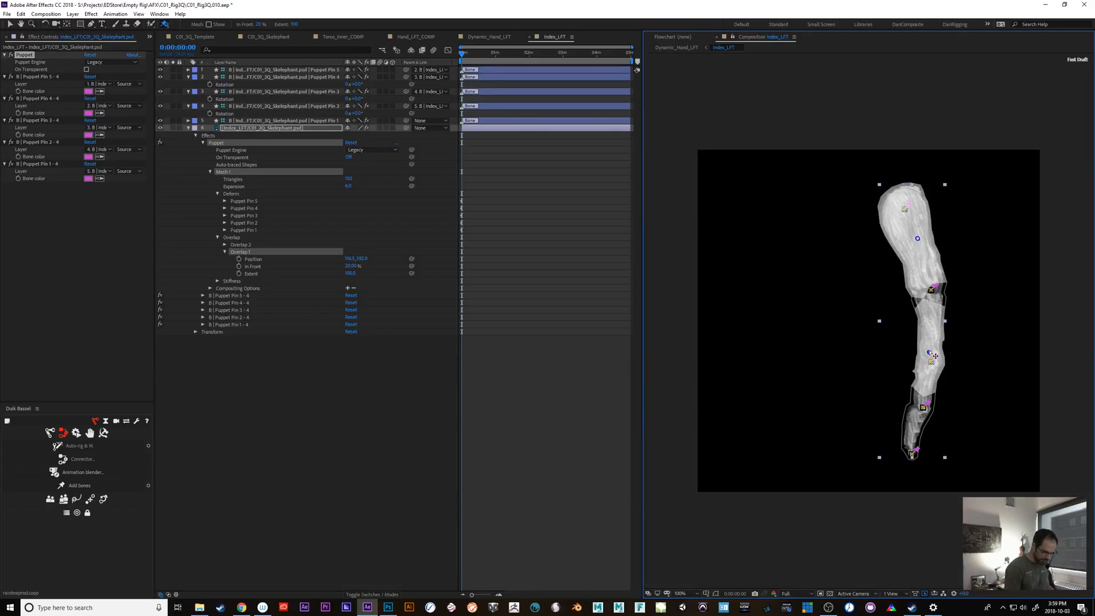
key("Delete")
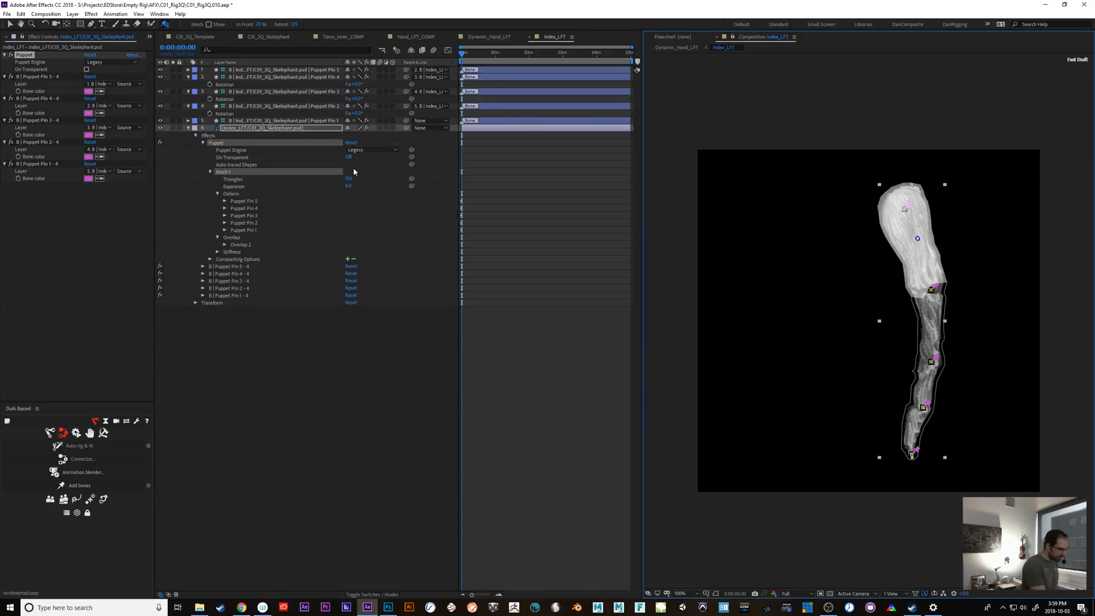
Keyframe the Rotation of the Puppet Pin 2, 3 and 4 bones from straight at 0:00:00:00 to a curled finger at 0:00:55:11.
left_click(320, 78)
left_click(317, 106, "shift")
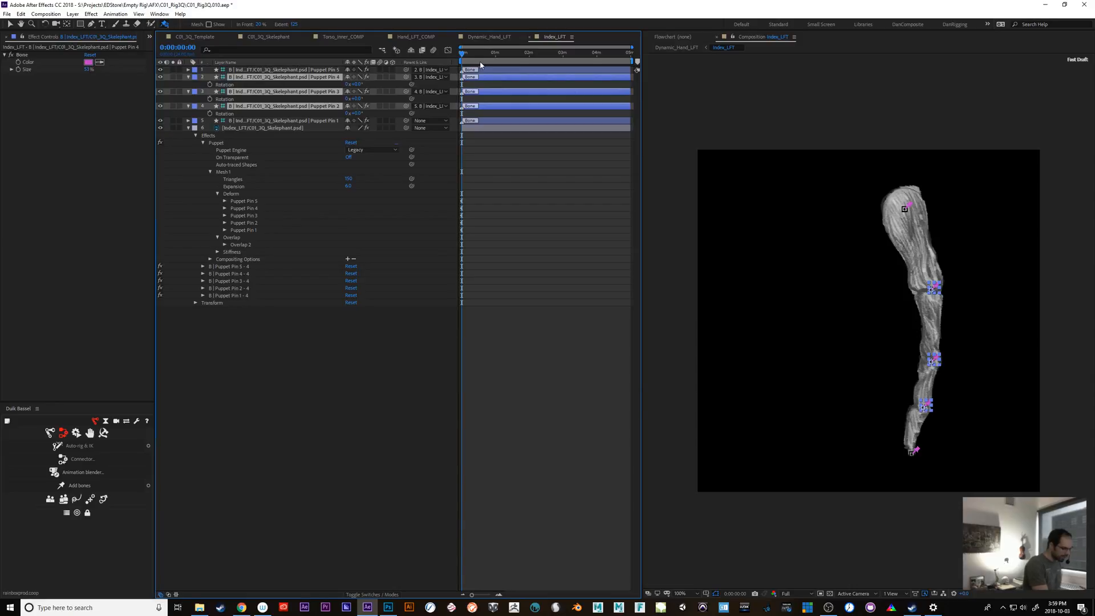
left_click(210, 84)
left_click_drag(473, 57, 493, 54)
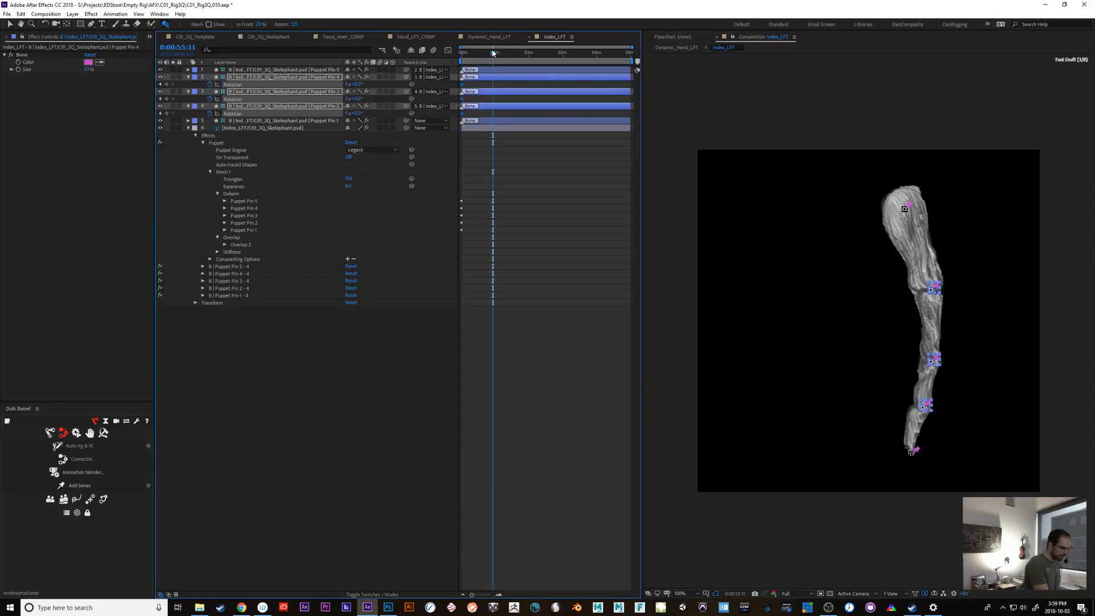
left_click_drag(355, 84, 396, 73)
mouse_move(490, 52)
left_mouse_down()
mouse_move(467, 55)
mouse_move(483, 57)
left_mouse_up()
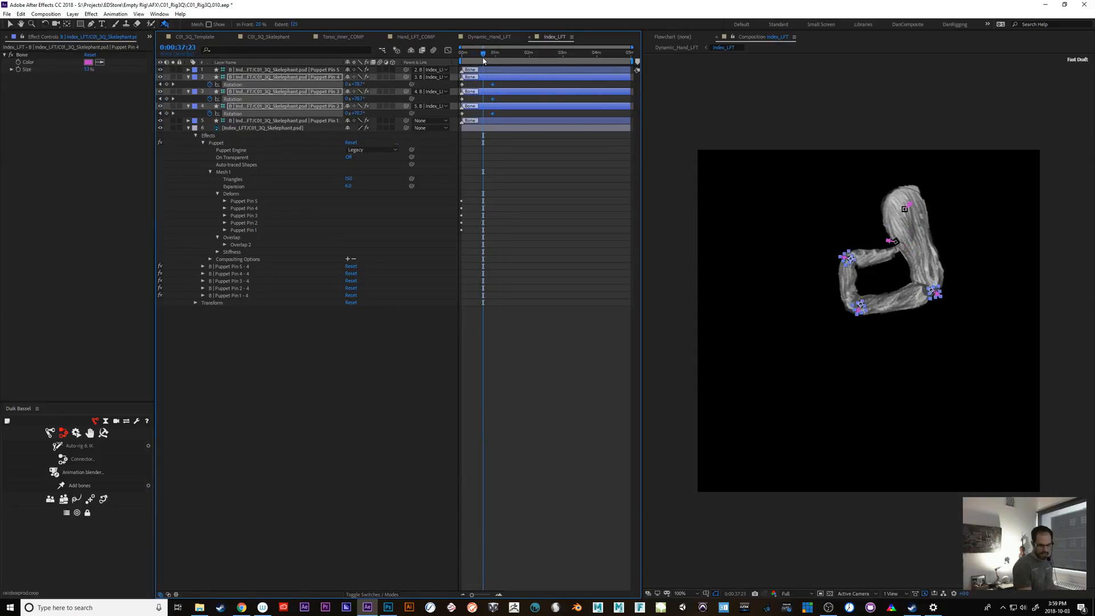
Use the Puppet Starch tool on the finger layer's mesh to nudge the first-segment starch pin slightly lower while the finger is curled.
left_click(281, 128)
left_click(231, 194)
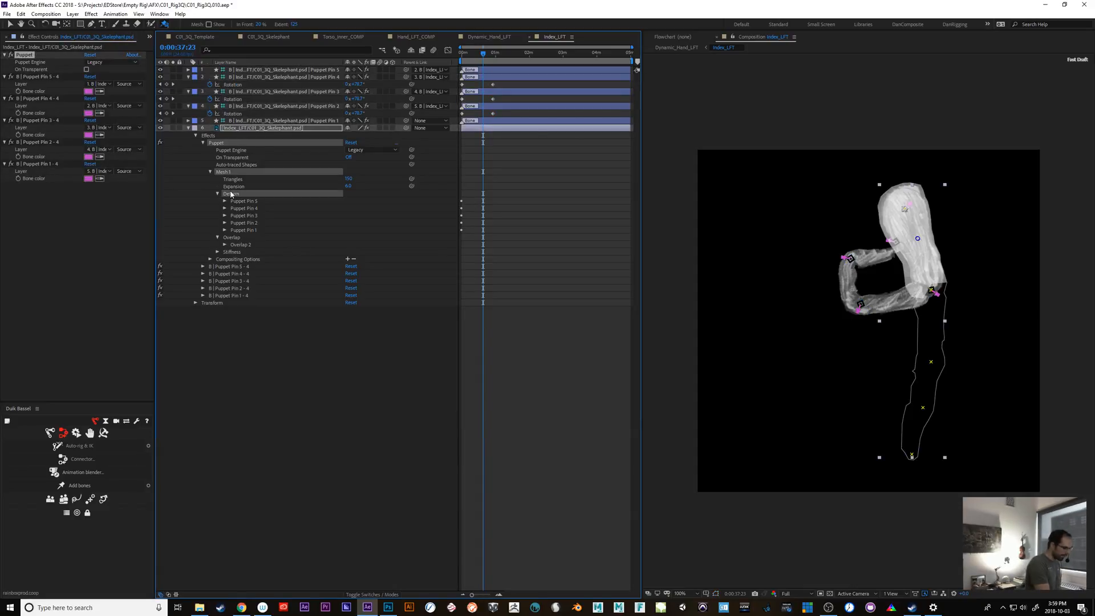
left_click(164, 26)
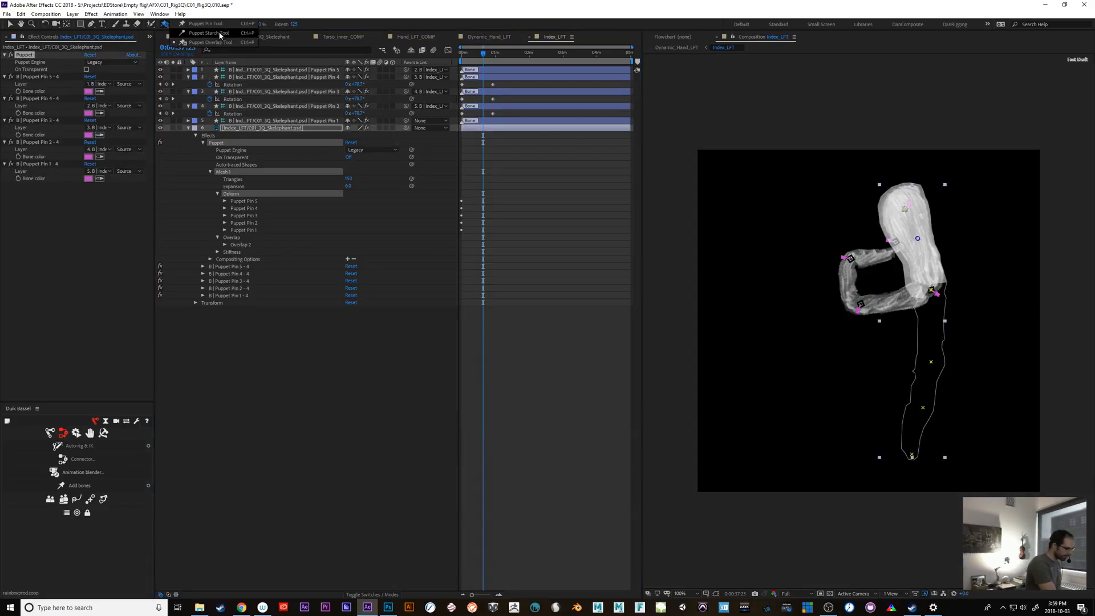
left_click(217, 32)
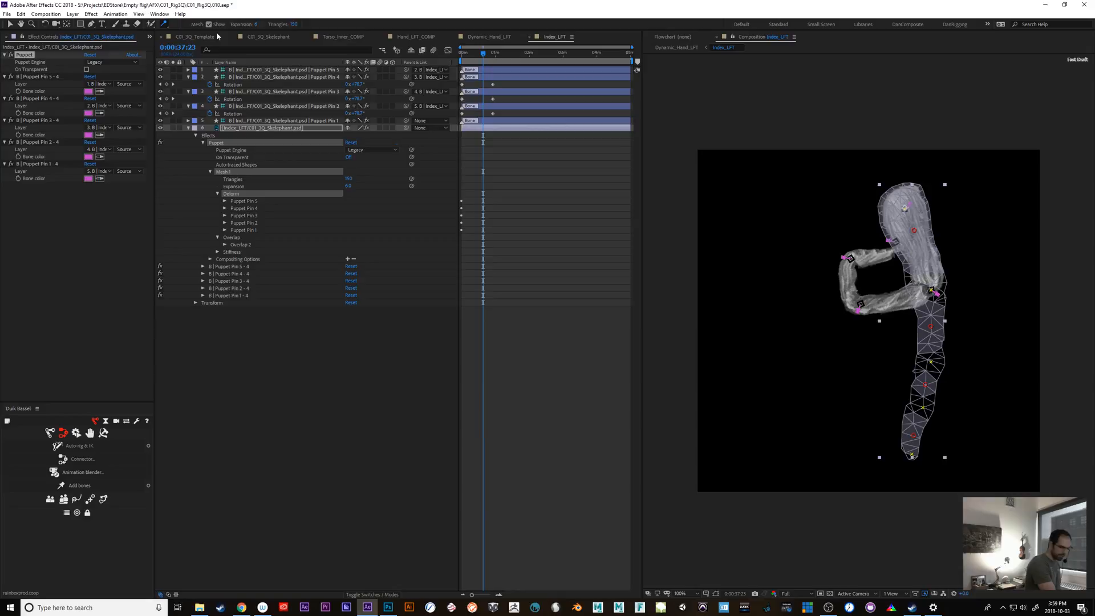
left_click(915, 236)
left_click_drag(915, 237, 916, 235)
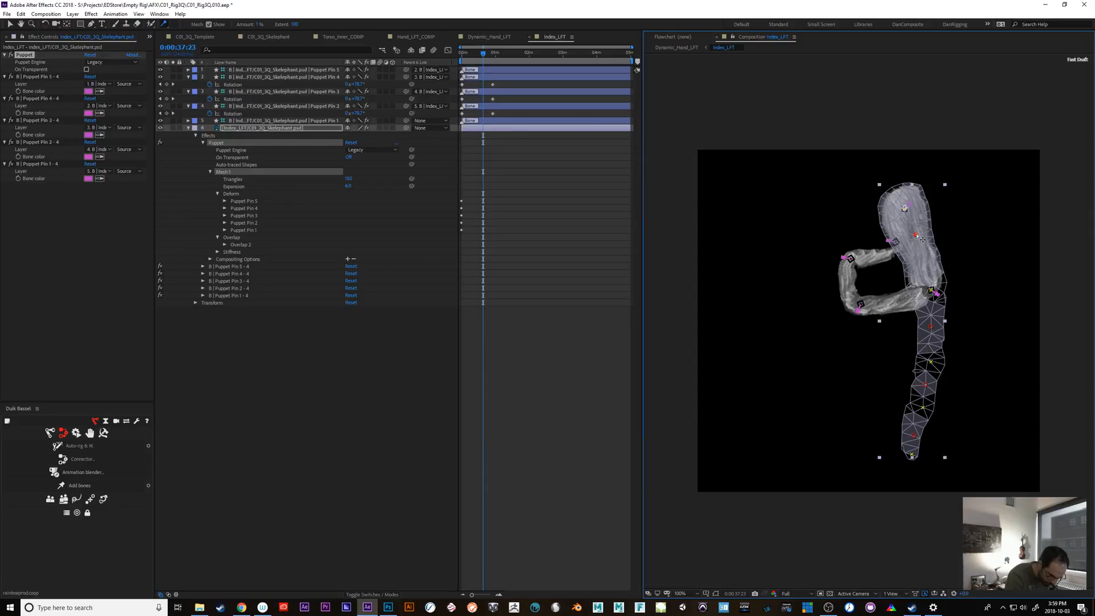
left_click(915, 236)
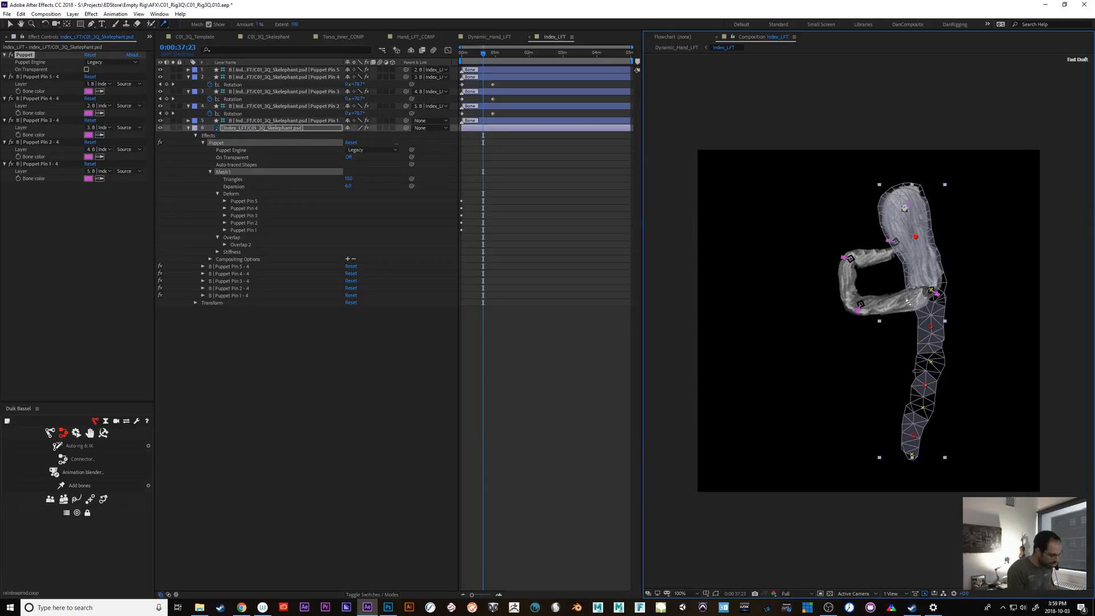
At 0:00:33:10 in the finger curl, nudge the first-segment starch pin slightly upward on the mesh.
left_click_drag(485, 54, 459, 66)
key("space")
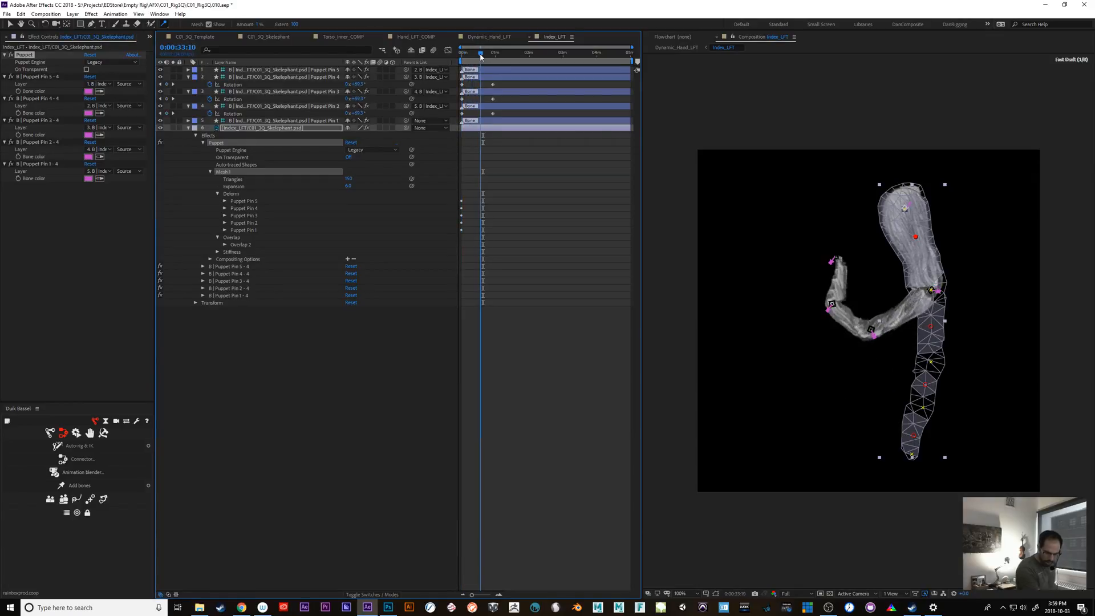
left_click_drag(921, 240, 922, 237)
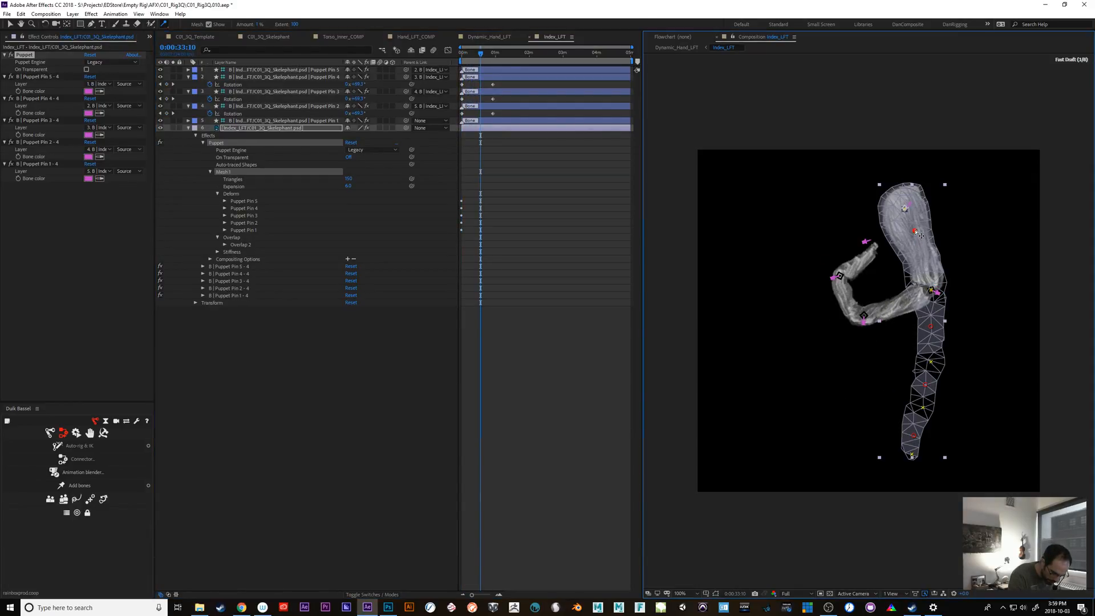
Shift the second-segment starch pin slightly lower and set its Extent to 40.
left_click(931, 327)
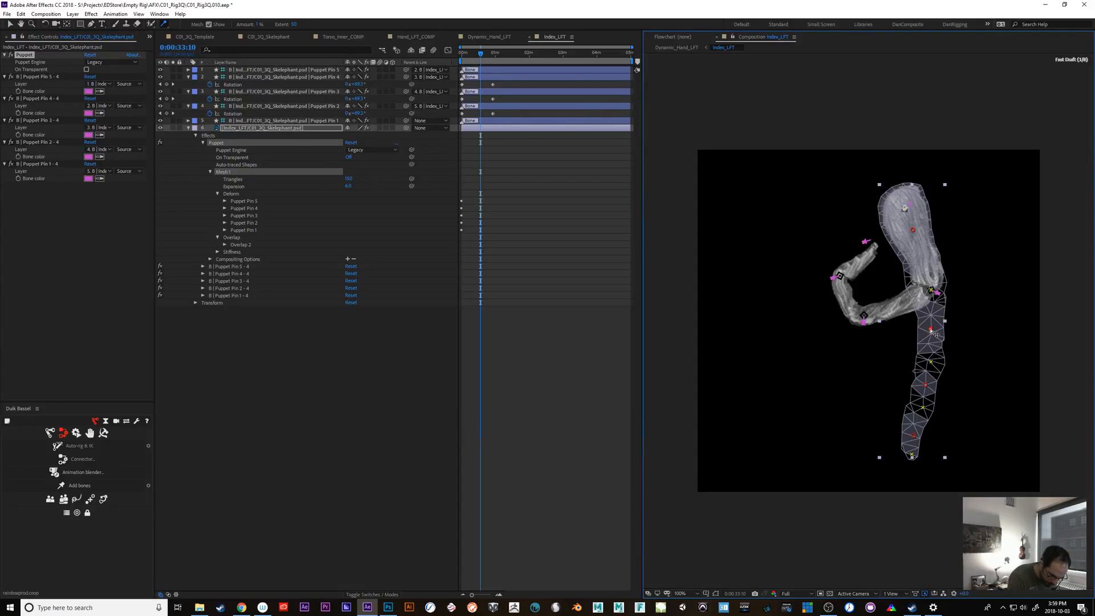
left_click_drag(931, 334, 932, 333)
left_click(294, 25)
type("4")
key("Return")
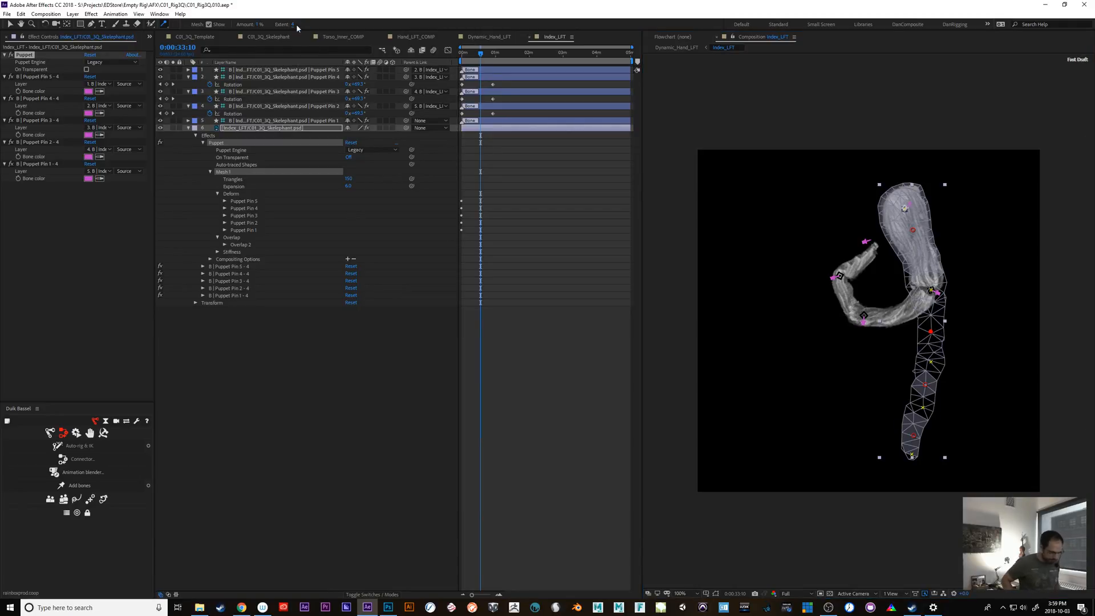
left_click(292, 24)
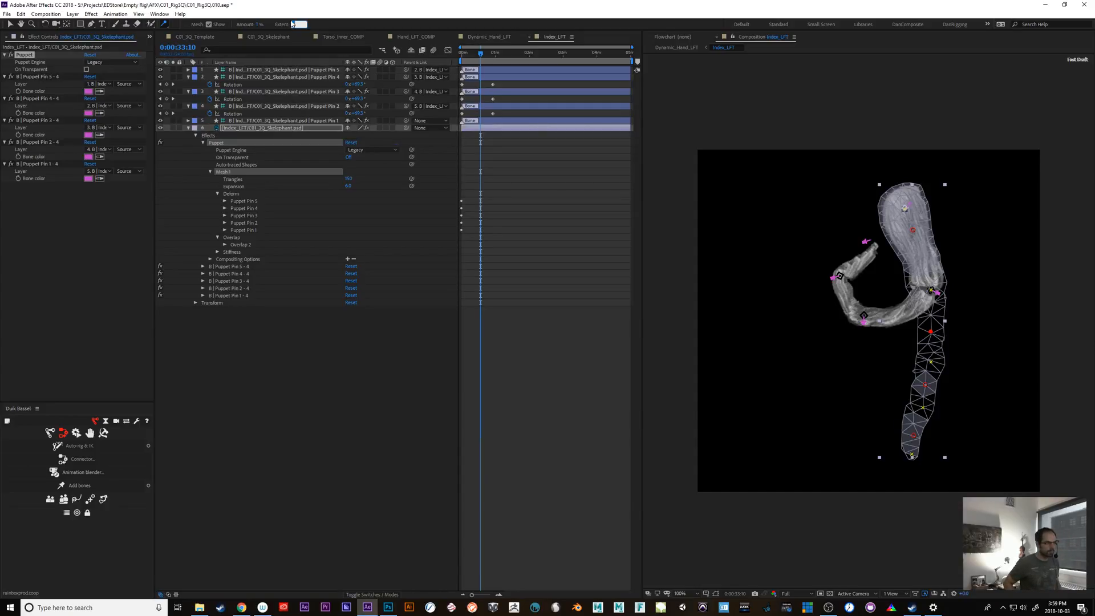
type("40")
key("Return")
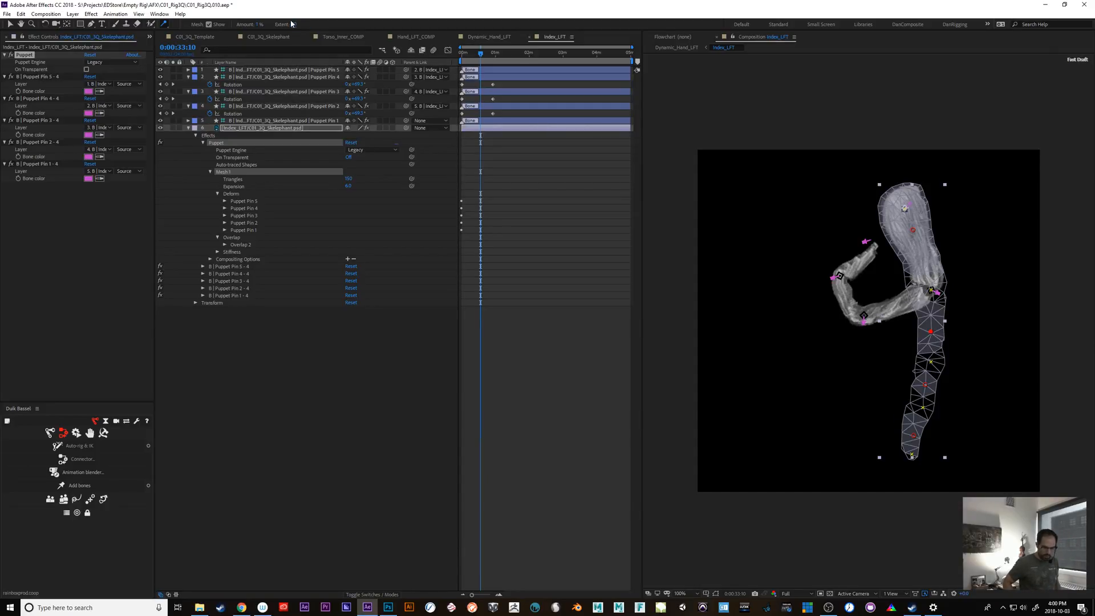
left_click_drag(933, 339, 936, 335)
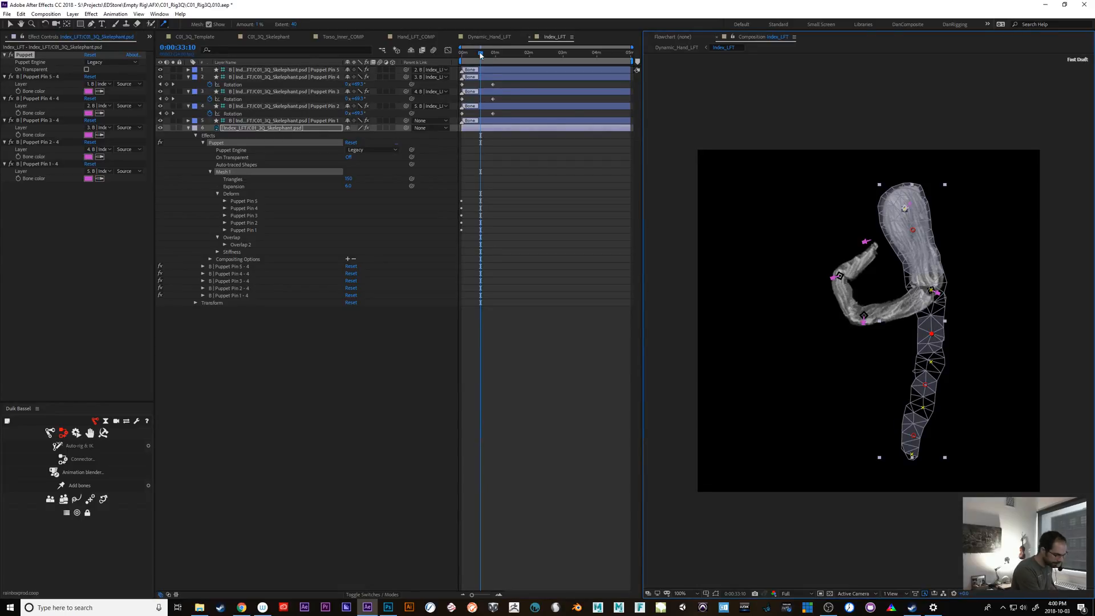
At about 0:00:22:01 in the curl, move the second-segment starch pin up to the segment's left edge near the first joint.
left_click_drag(481, 53, 473, 62)
left_click_drag(936, 339, 936, 328)
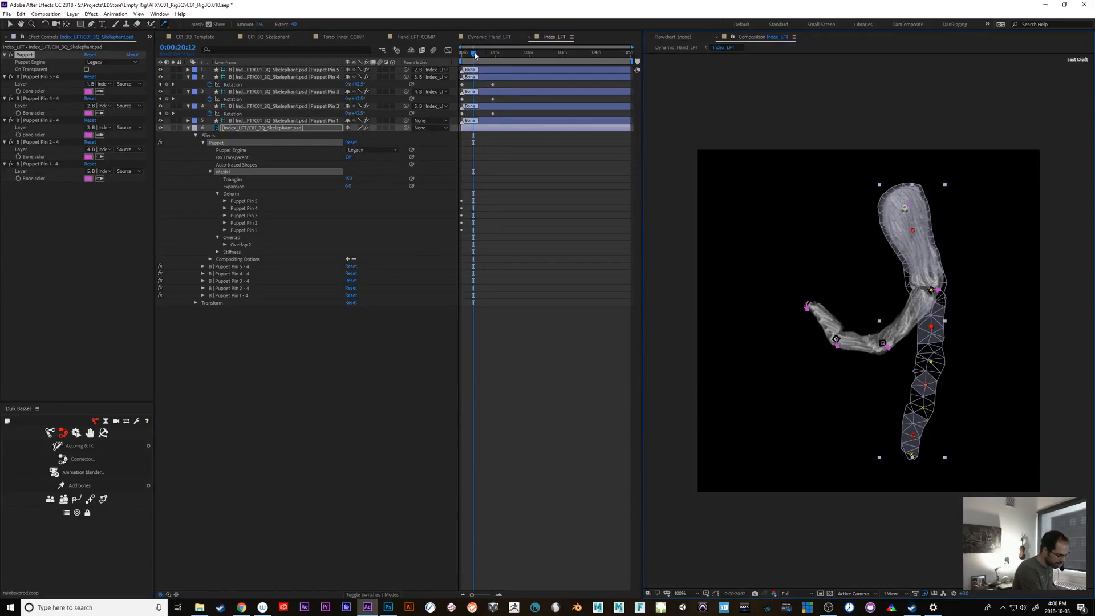
mouse_move(475, 56)
left_mouse_down()
mouse_move(494, 57)
mouse_move(474, 56)
left_mouse_up()
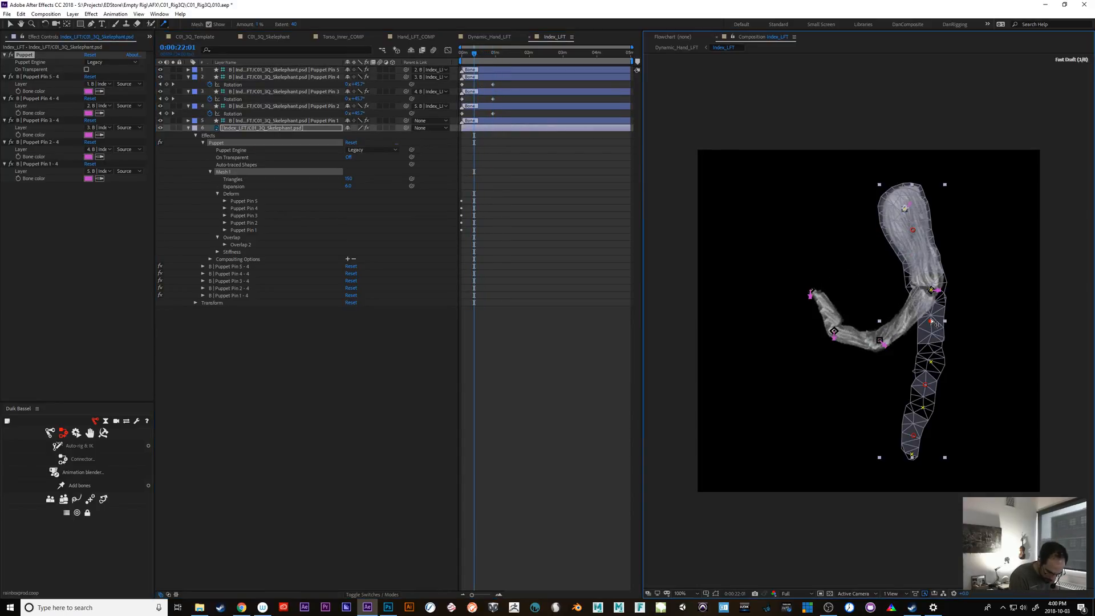
left_click_drag(936, 323, 928, 314)
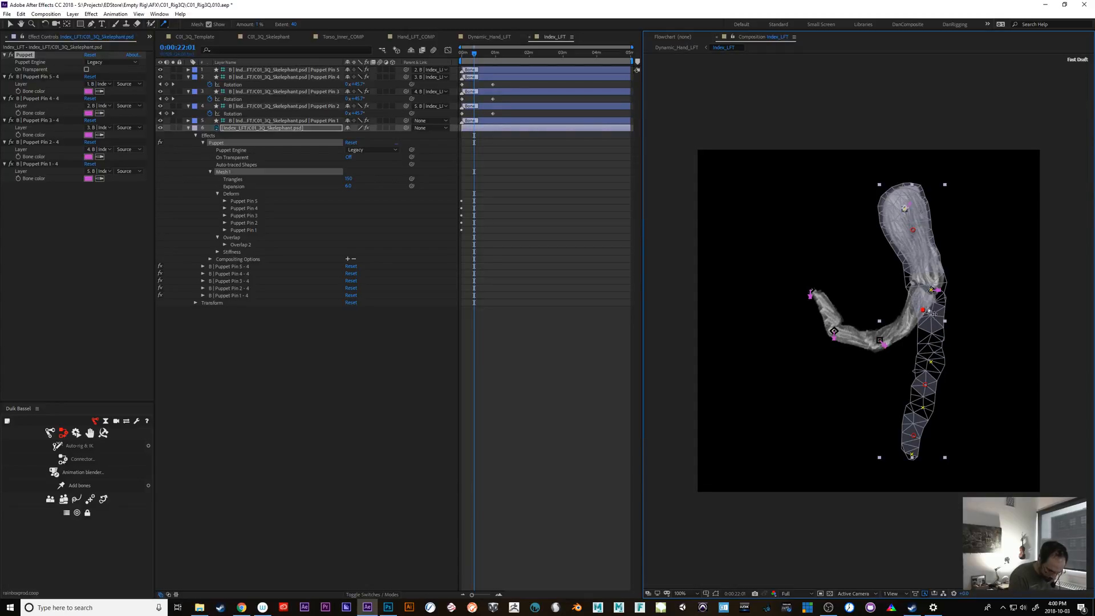
Lower that starch pin slightly, add another one lower right in the second segment, and scrub the curl to 0:00:44:19.
mouse_move(478, 53)
left_mouse_down()
mouse_move(490, 54)
mouse_move(476, 57)
left_mouse_up()
left_click(925, 320)
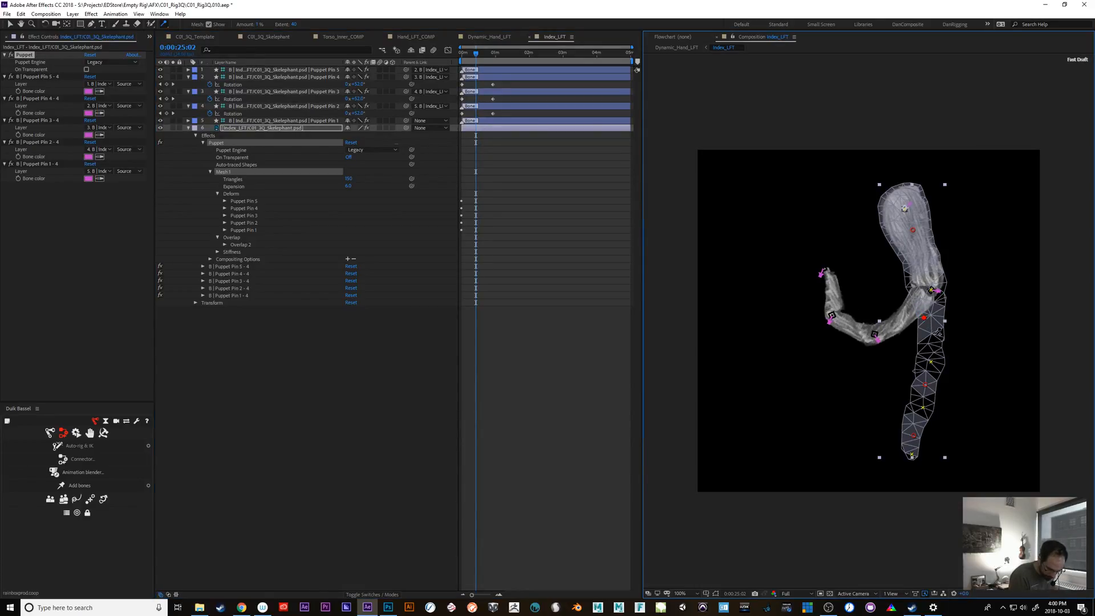
left_click(485, 53)
mouse_move(490, 53)
left_mouse_down()
mouse_move(477, 54)
mouse_move(501, 56)
mouse_move(472, 61)
mouse_move(486, 58)
left_mouse_up()
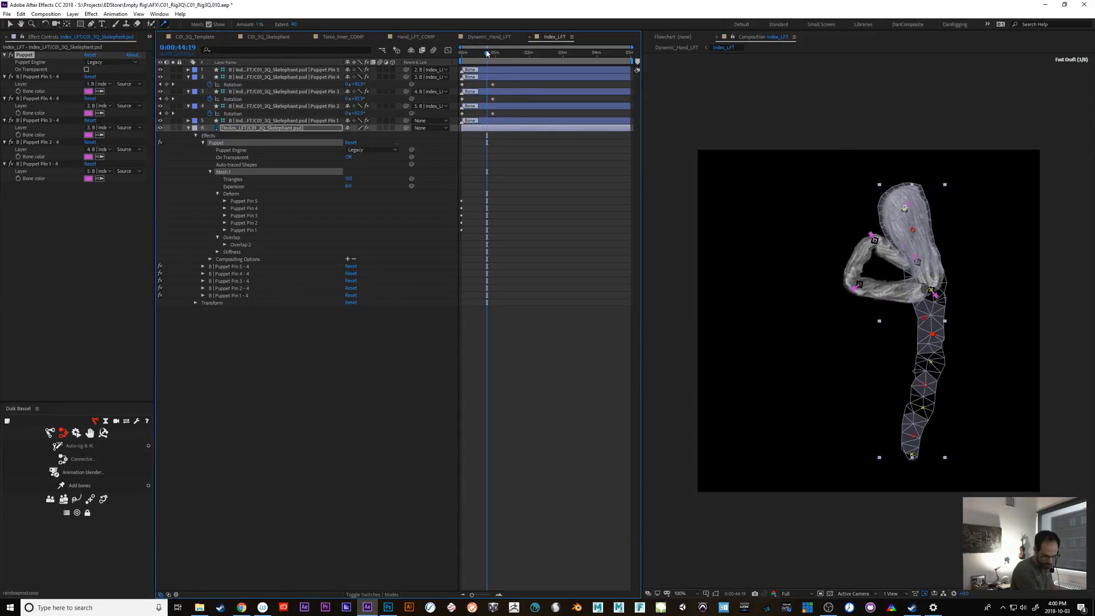
Set the first-segment starch pin's Amount to 0.1%.
left_click(920, 234)
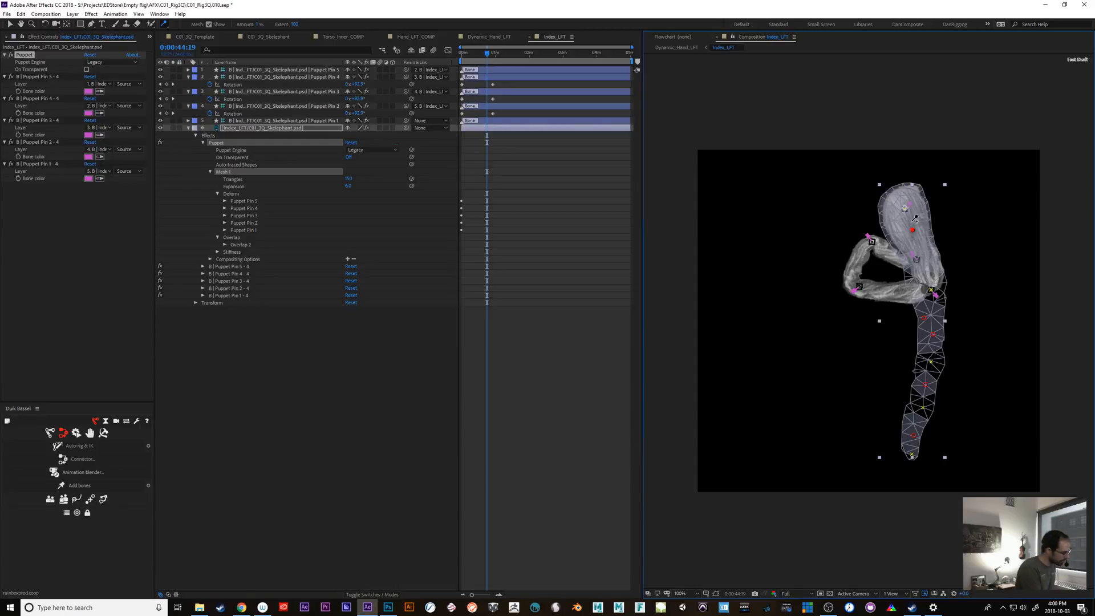
left_click(258, 25)
type(".1")
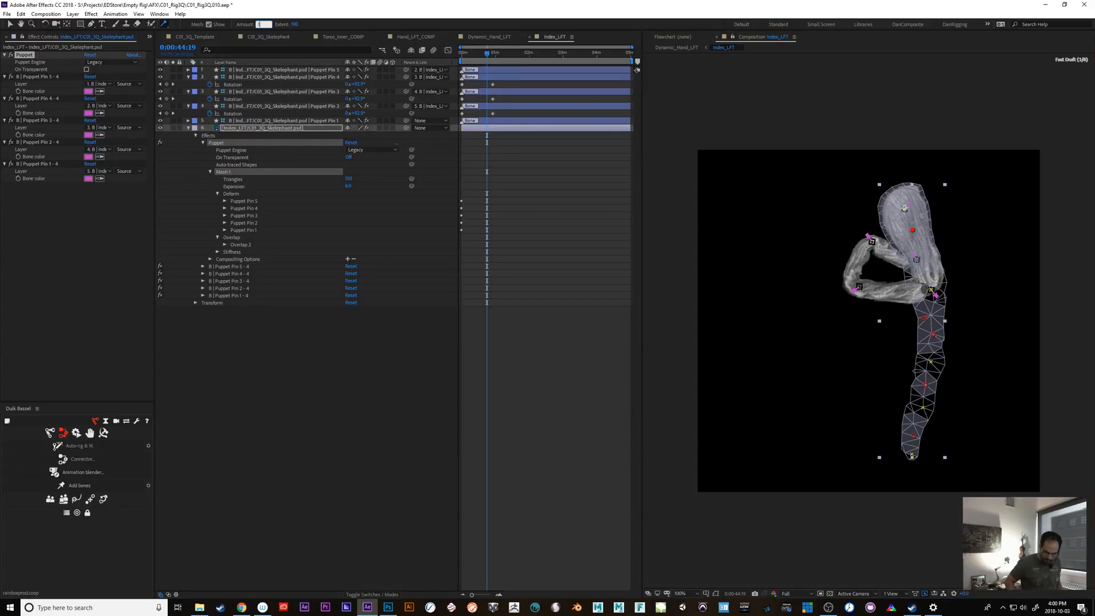
key("Return")
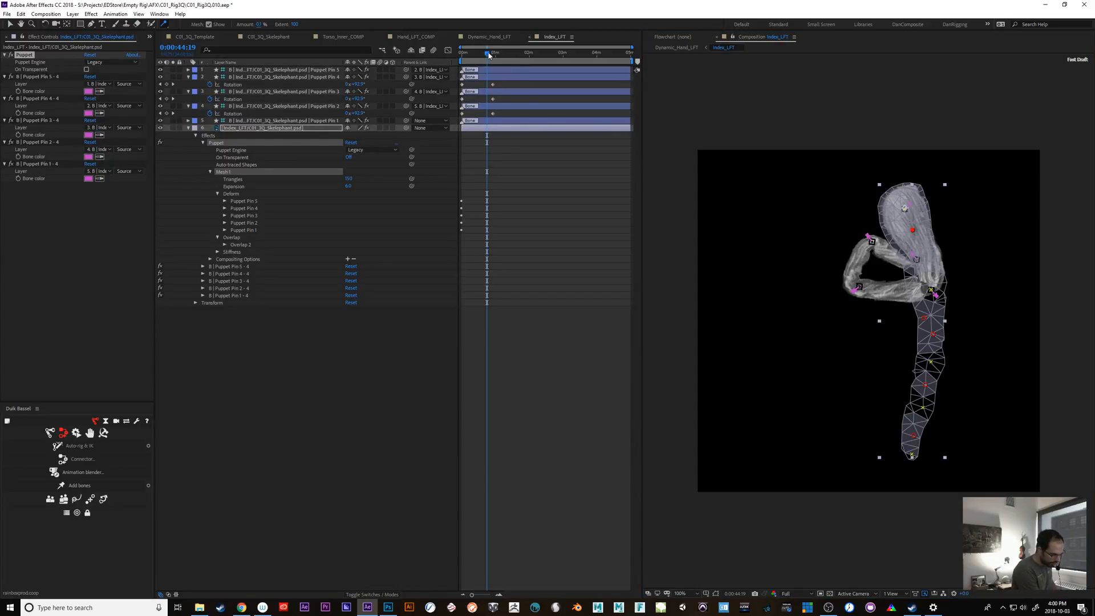
Set the Amount of both second-segment starch pins to 0.1%.
mouse_move(489, 55)
left_mouse_down()
mouse_move(468, 55)
mouse_move(496, 53)
mouse_move(476, 61)
left_mouse_up()
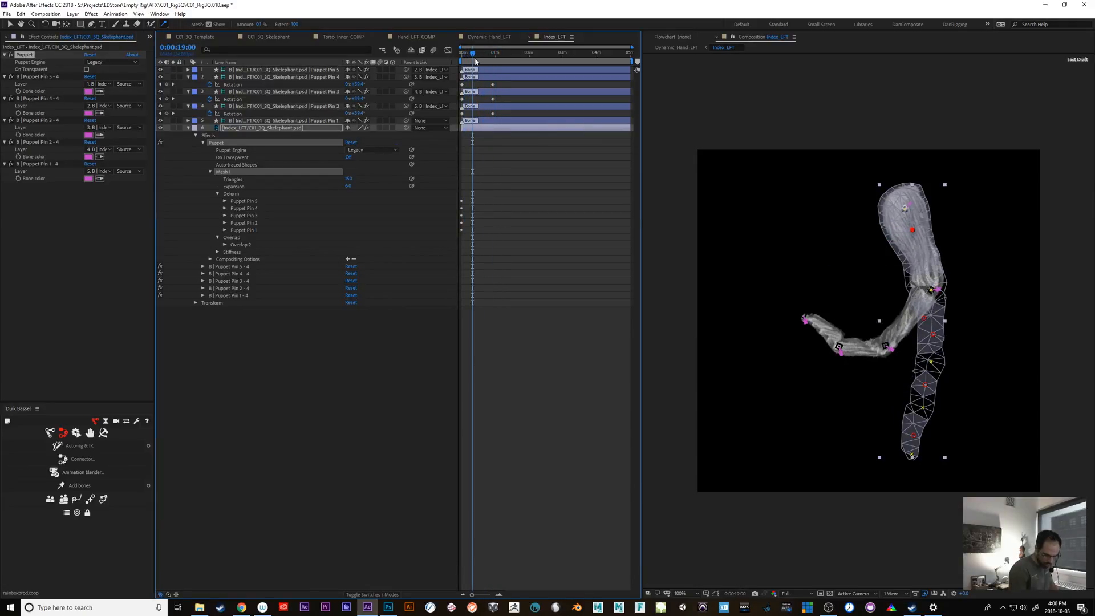
left_click(935, 336)
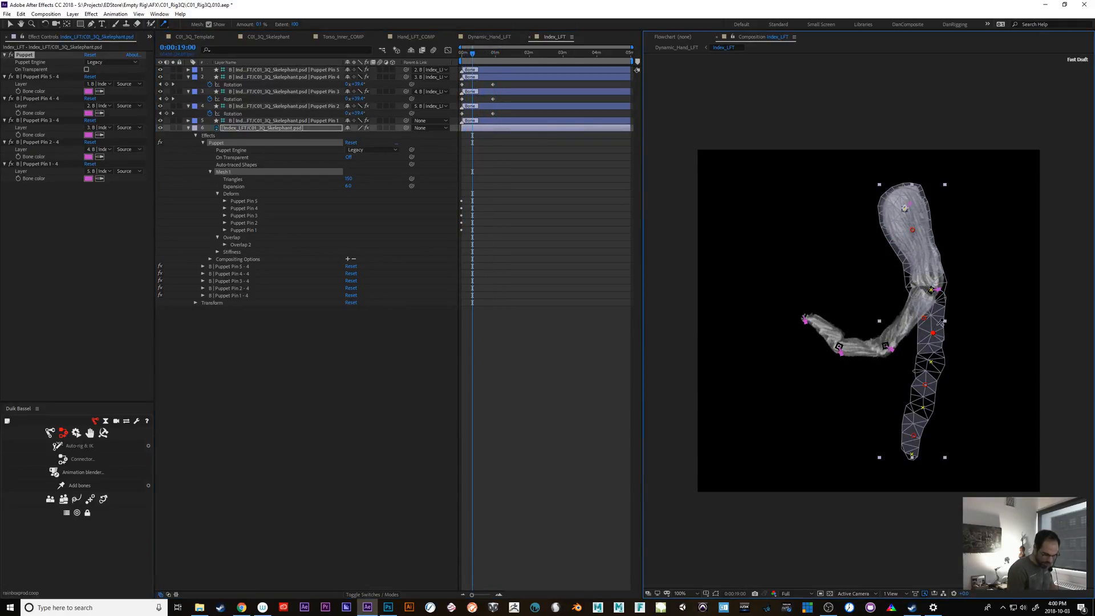
left_click(259, 25)
type("0.1")
key("Return")
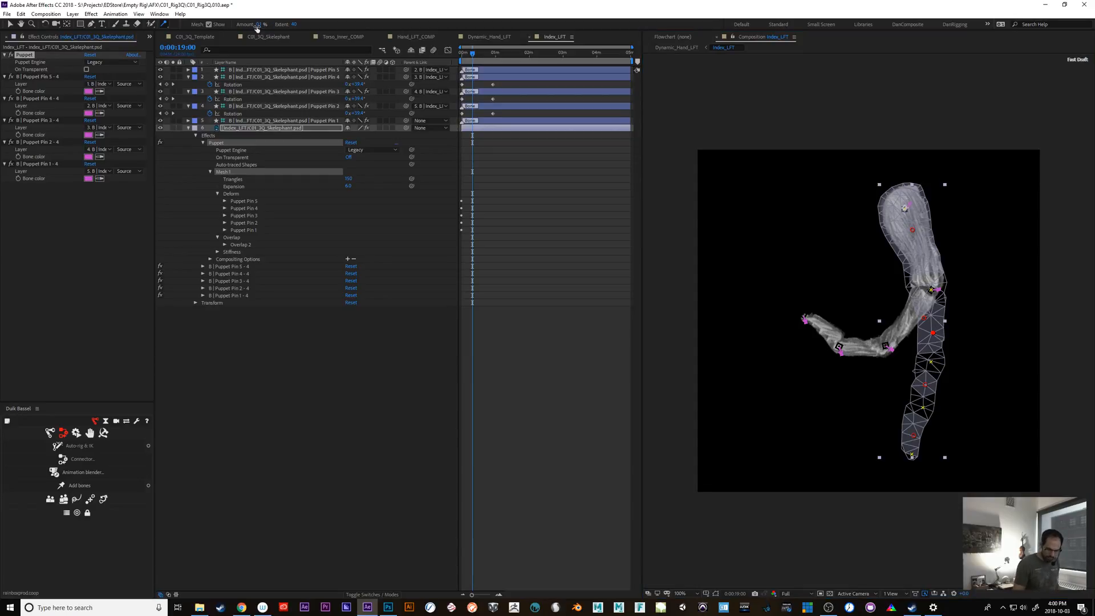
left_click(929, 322)
left_click(259, 24)
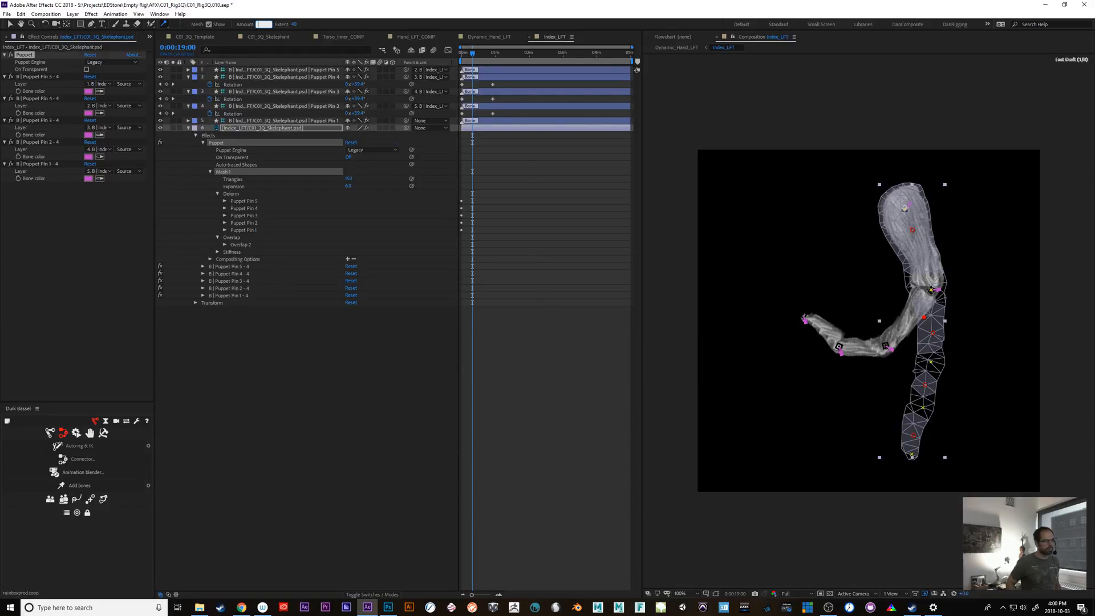
type("1")
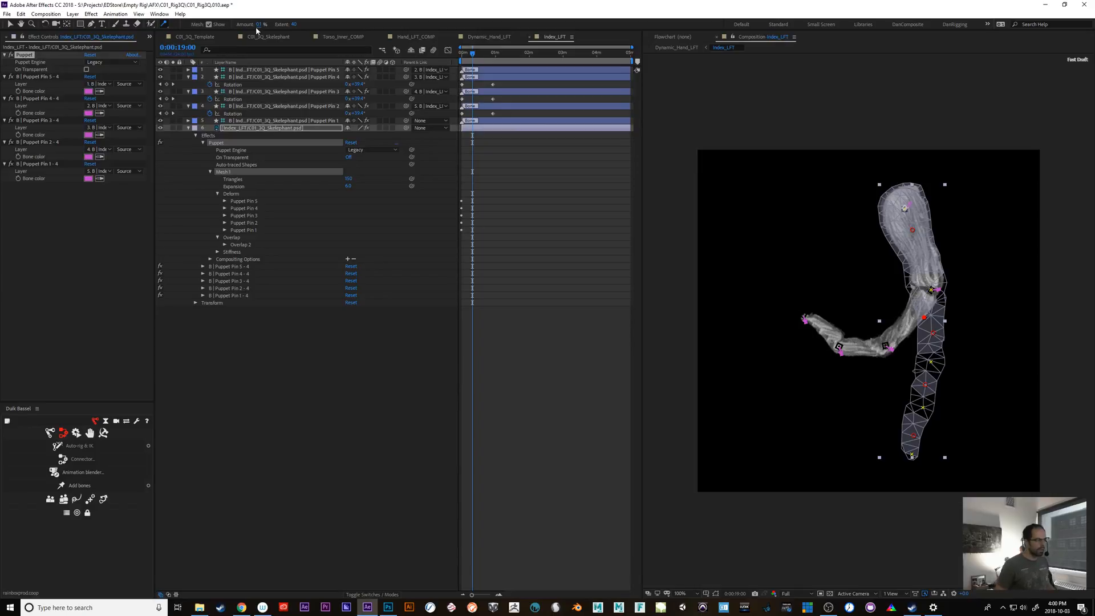
Shift the third-segment starch pin slightly left and add a second starch pin at its right with an Extent of 20.
left_click(927, 389)
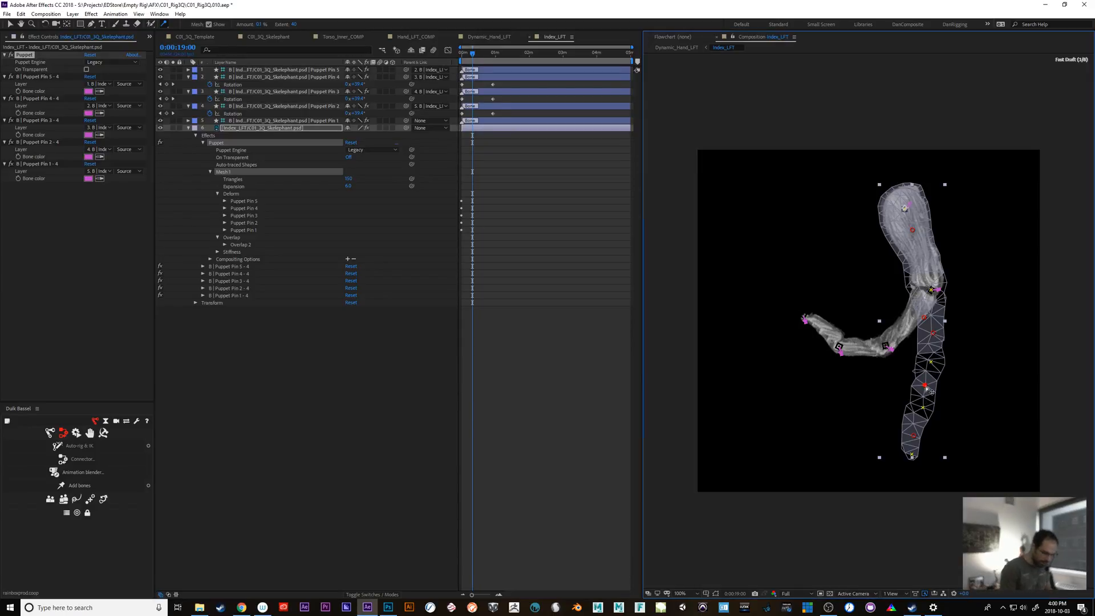
left_click_drag(929, 390, 928, 387)
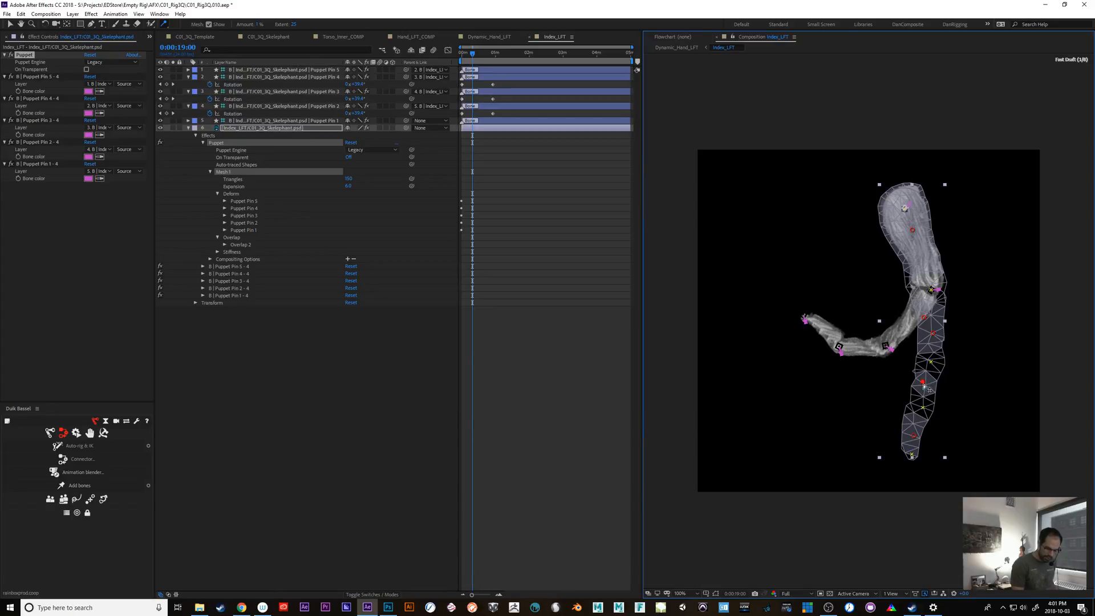
left_click_drag(928, 395, 928, 387)
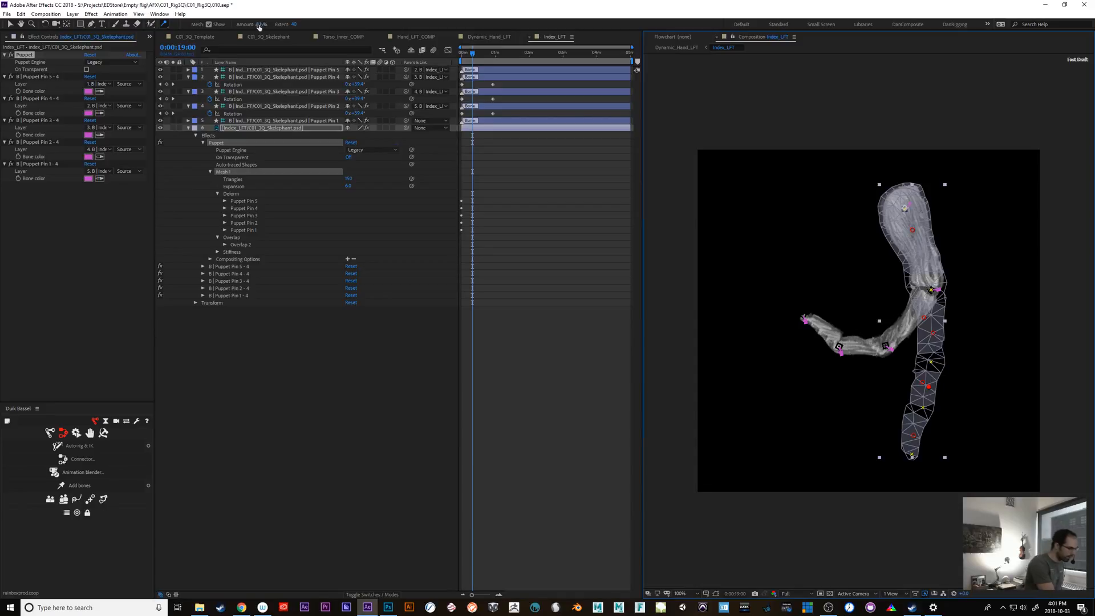
left_click(294, 24)
type("20")
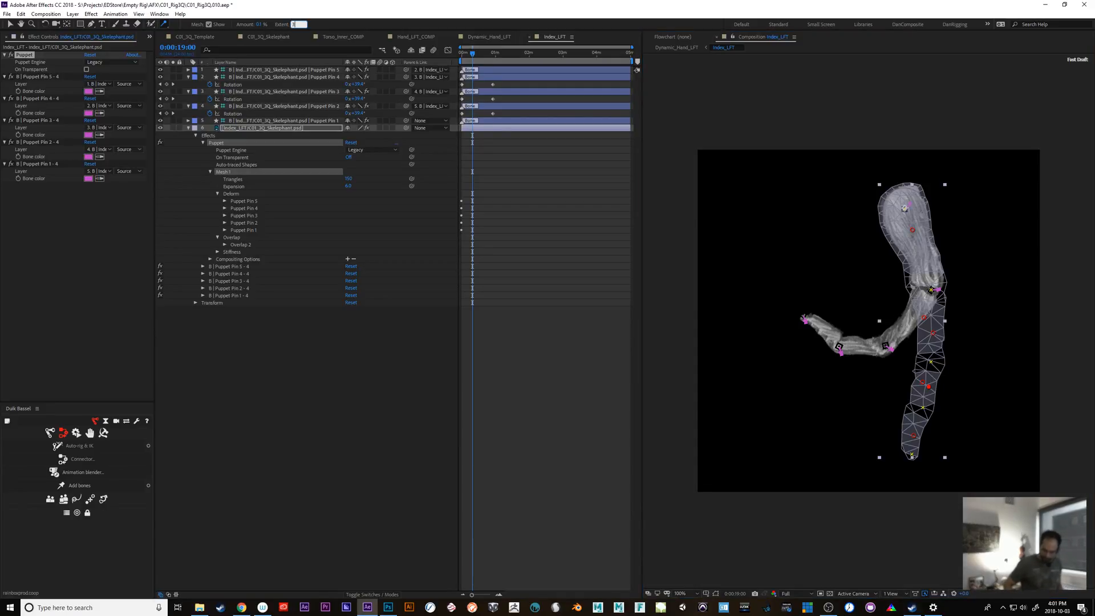
key("Return")
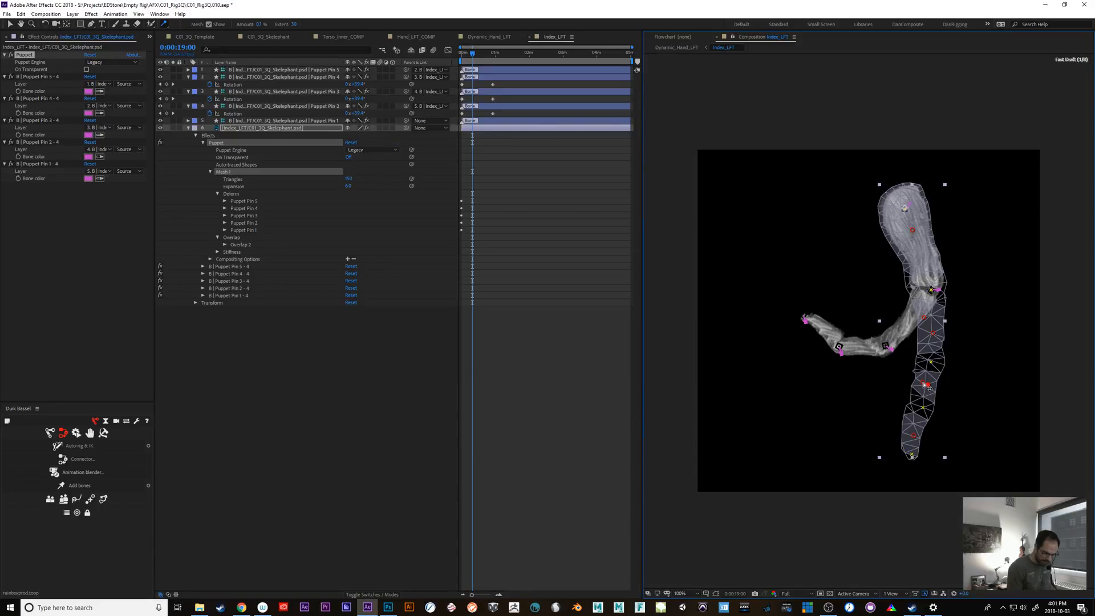
left_click_drag(929, 387, 932, 388)
With the finger curled at 0:00:47:02, reposition the two third-segment starch pins and shift the fingertip starch pin slightly left.
left_click(923, 383)
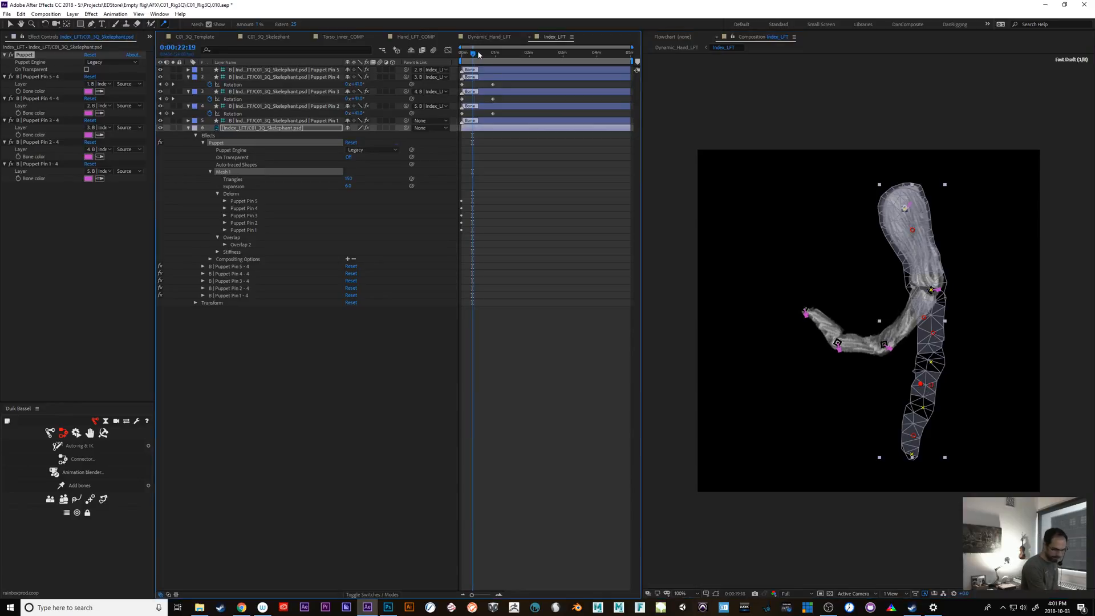
mouse_move(474, 53)
left_mouse_down()
mouse_move(494, 56)
mouse_move(470, 57)
mouse_move(489, 65)
left_mouse_up()
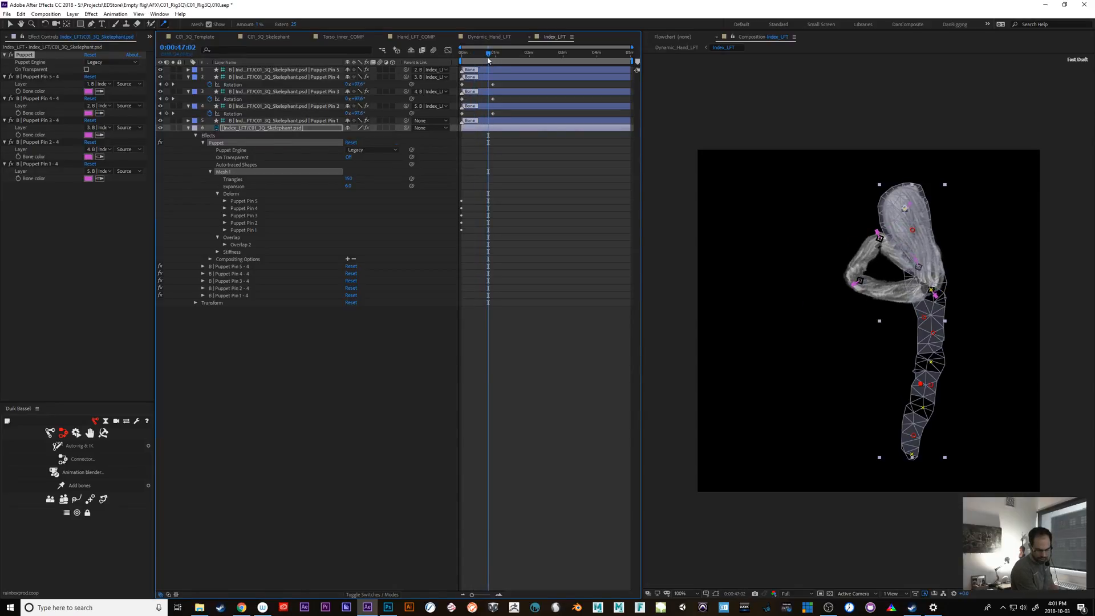
left_click(922, 386)
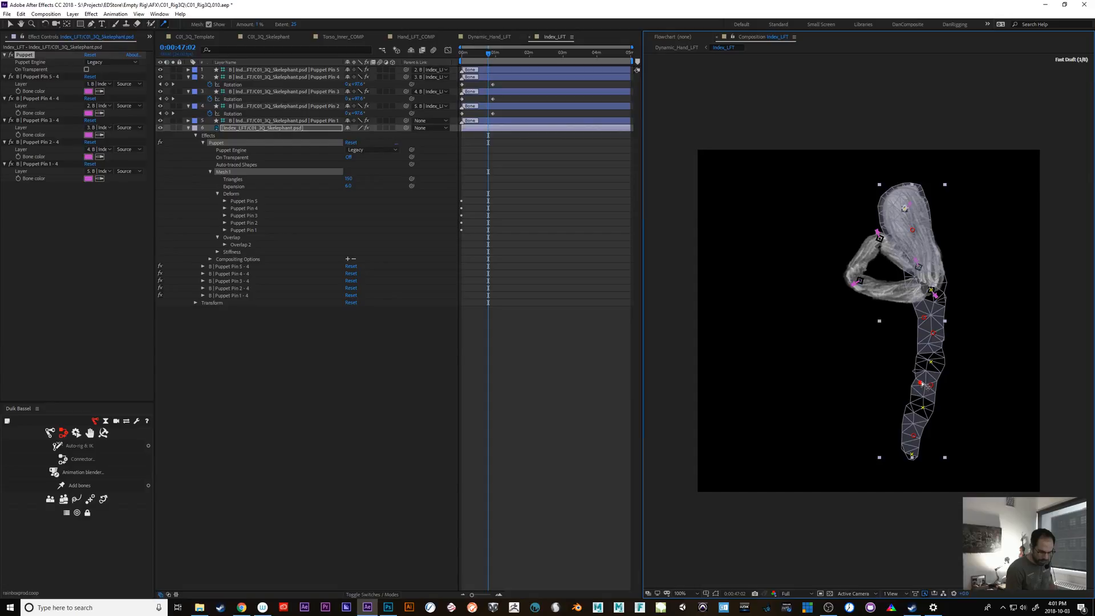
left_click_drag(922, 383, 935, 391)
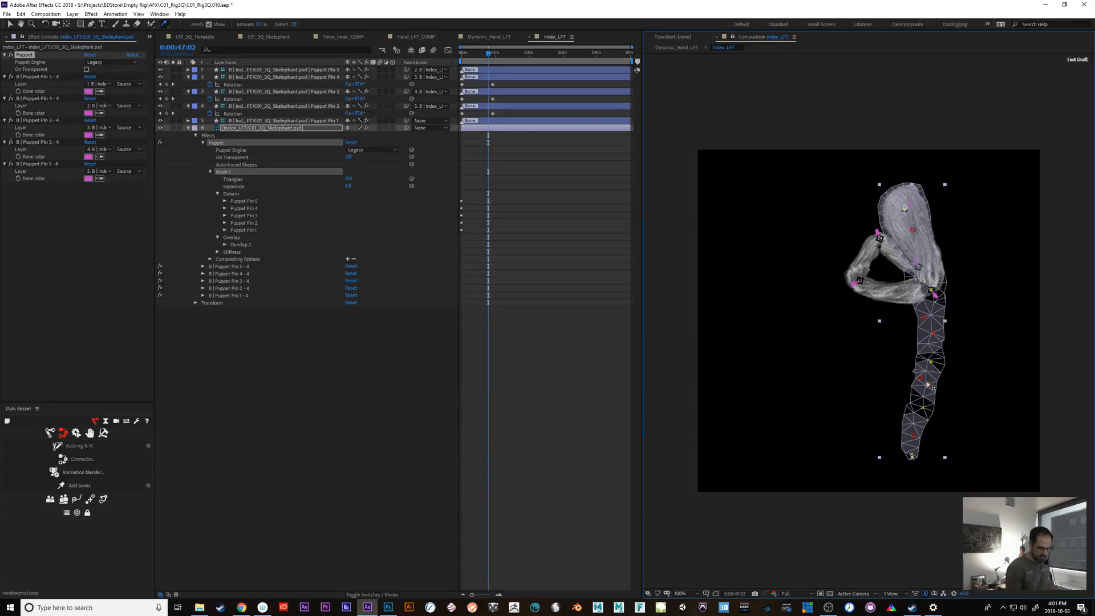
left_click(915, 434)
left_click_drag(919, 437, 912, 435)
Set the Triangles count of the finger's puppet mesh to 200.
left_click(348, 180)
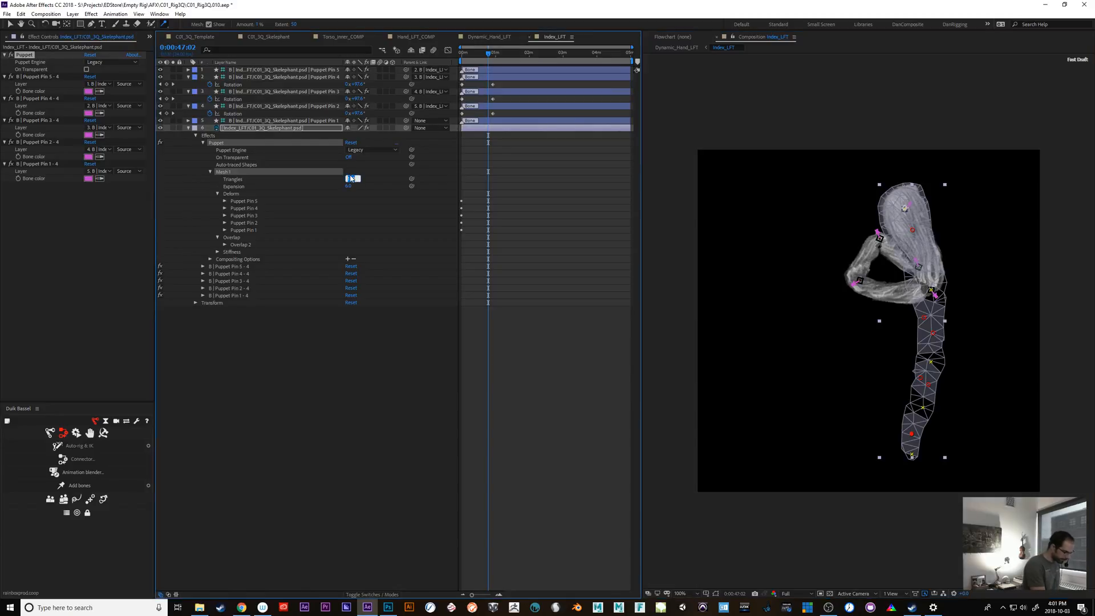
type("200")
key("Return")
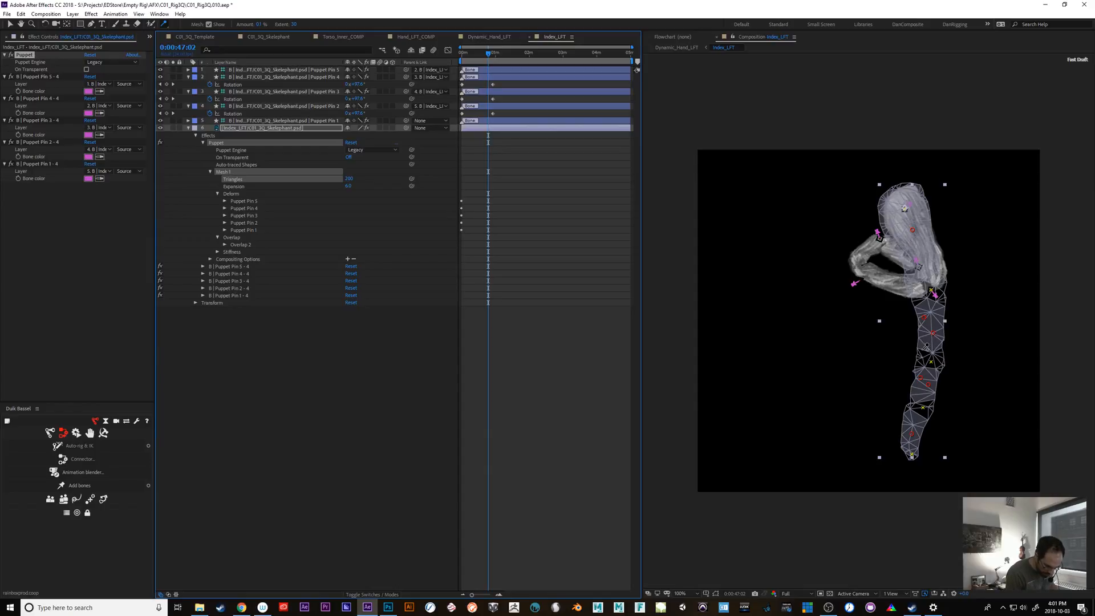
Fine-tune the fingertip and third-segment starch pins, and move the lower second-segment starch pin up to the segment's right edge.
left_click(929, 386)
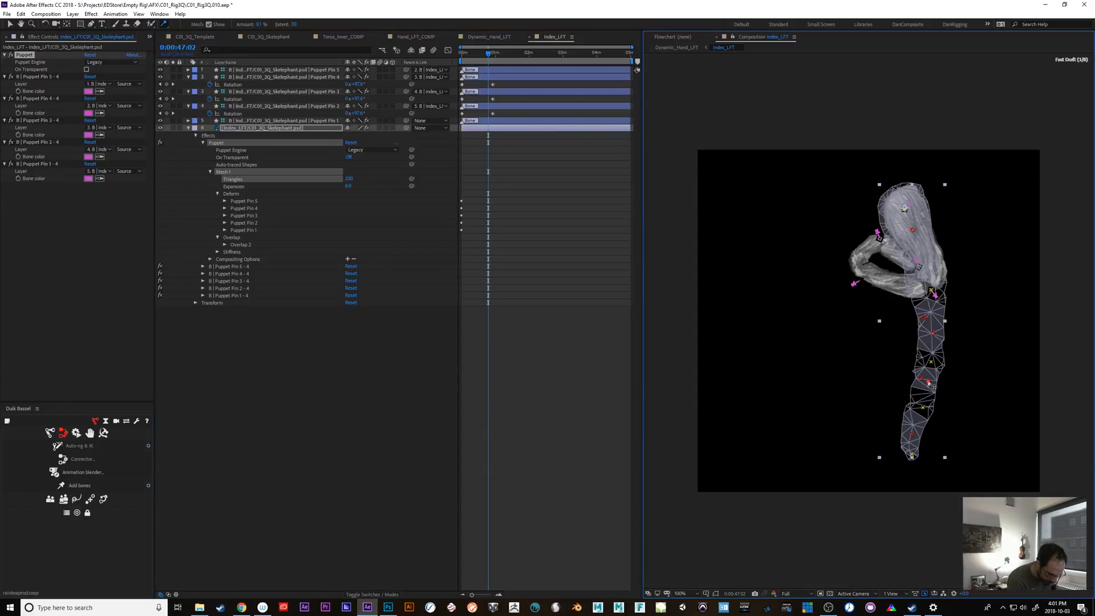
left_click(912, 437)
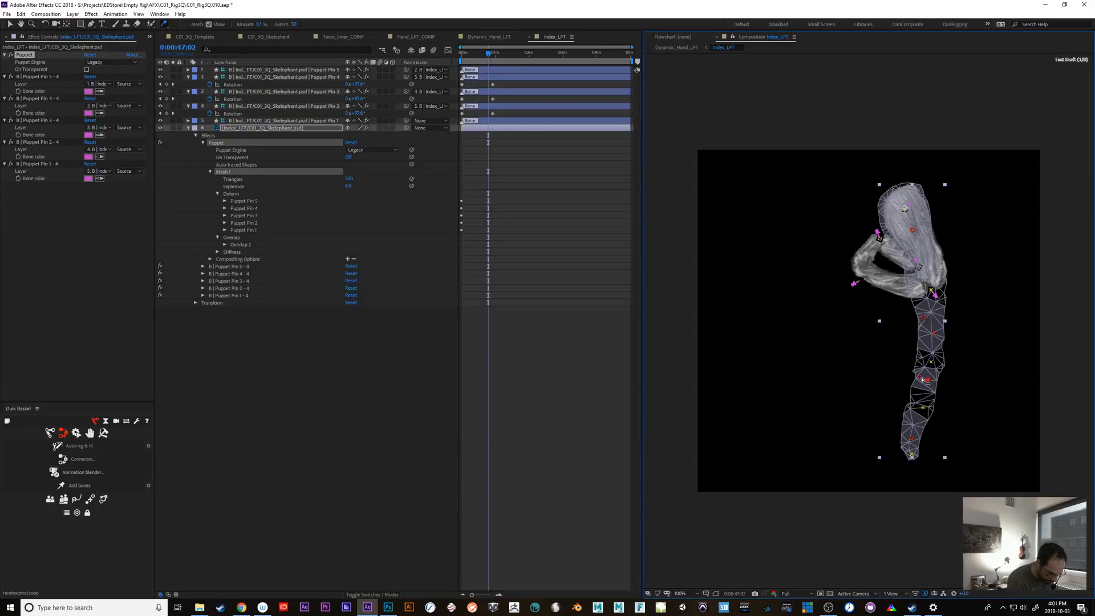
left_click(924, 388)
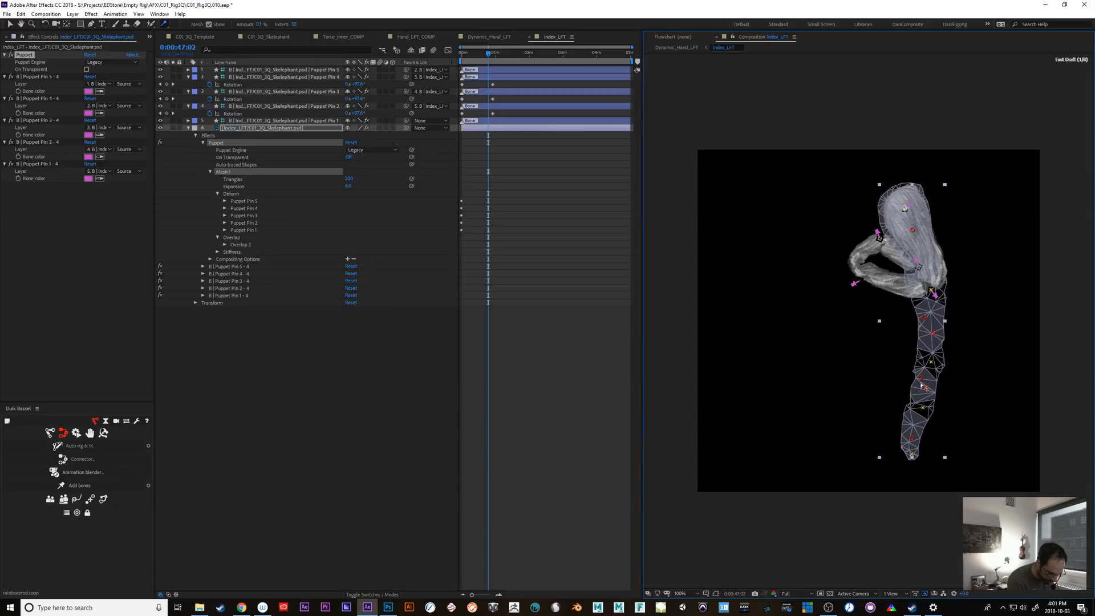
left_click_drag(928, 388, 929, 377)
mouse_move(933, 332)
left_mouse_down()
mouse_move(935, 315)
mouse_move(942, 323)
left_mouse_up()
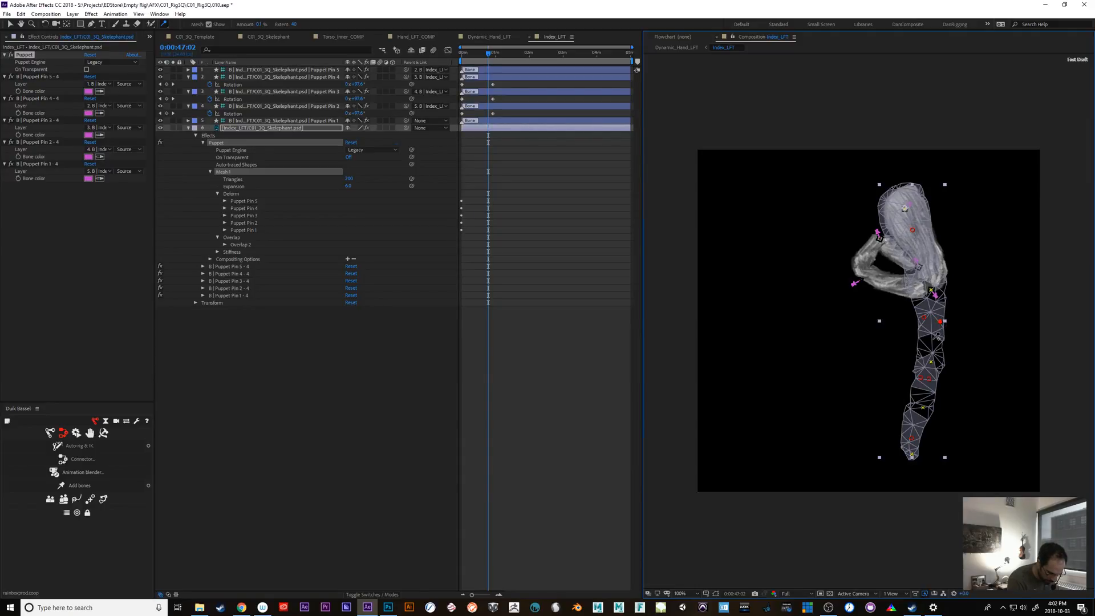
Move the left starch pin of the third finger segment slightly down and left, and advance the time to 0:01:04:13.
mouse_move(930, 379)
left_mouse_down()
mouse_move(932, 334)
mouse_move(936, 380)
mouse_move(923, 383)
left_mouse_up()
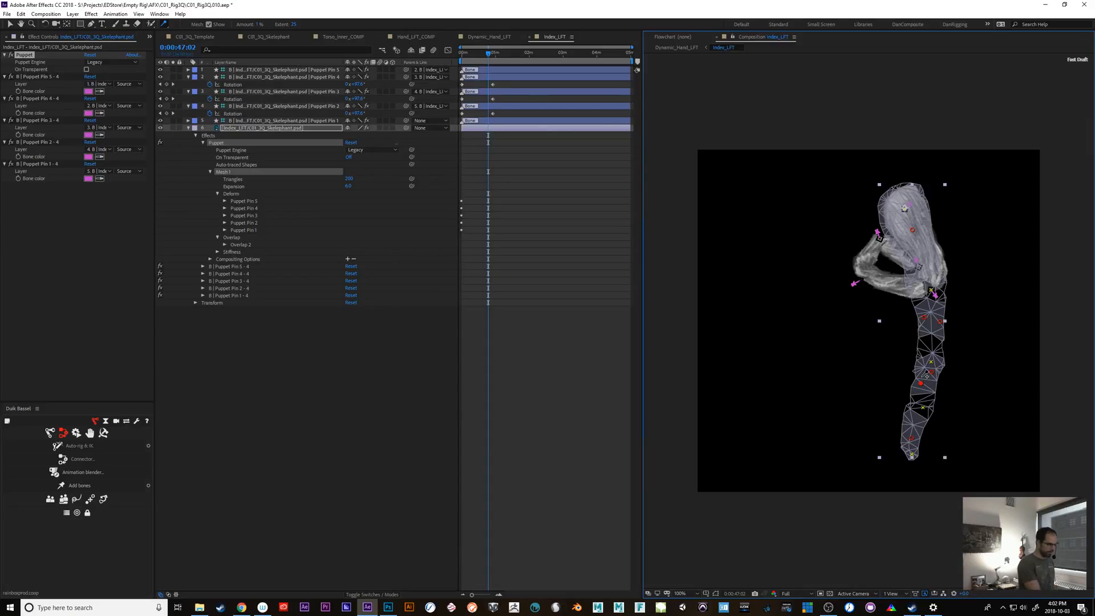
left_click(478, 54)
mouse_move(478, 55)
left_mouse_down()
mouse_move(462, 54)
mouse_move(499, 59)
left_mouse_up()
Add a puppet overlap pin to the finger's second segment and place it just above the next joint.
left_click(239, 131)
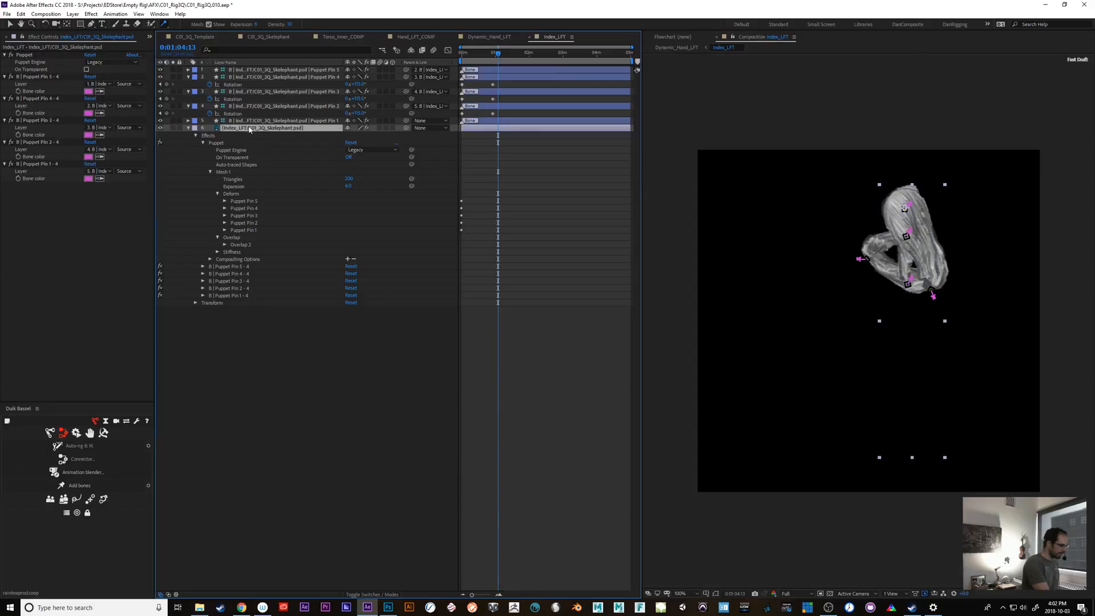
key("ctrl+p")
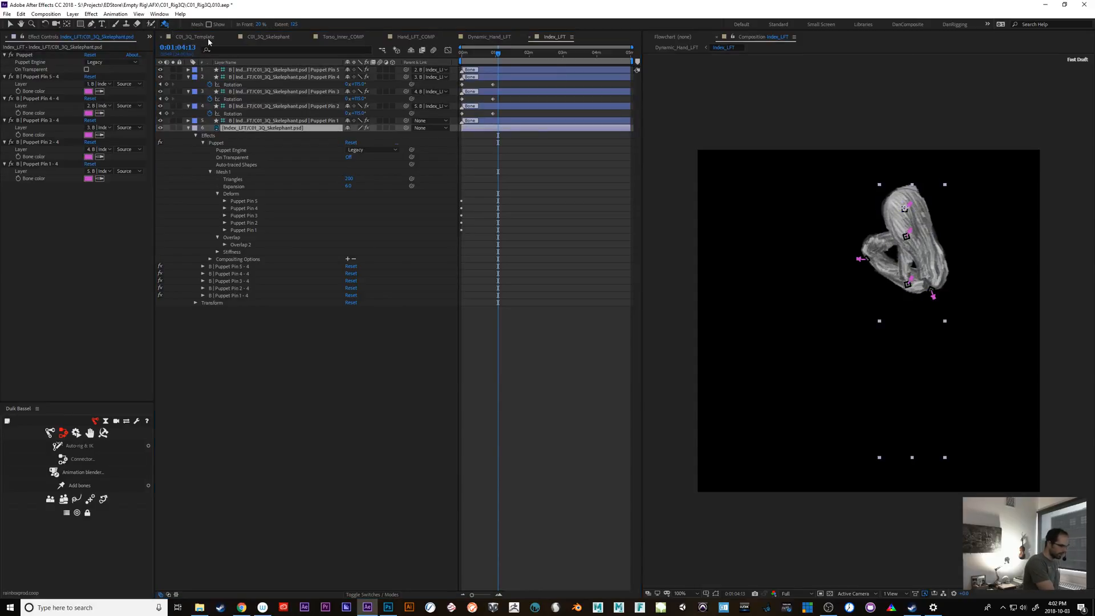
left_click(261, 129)
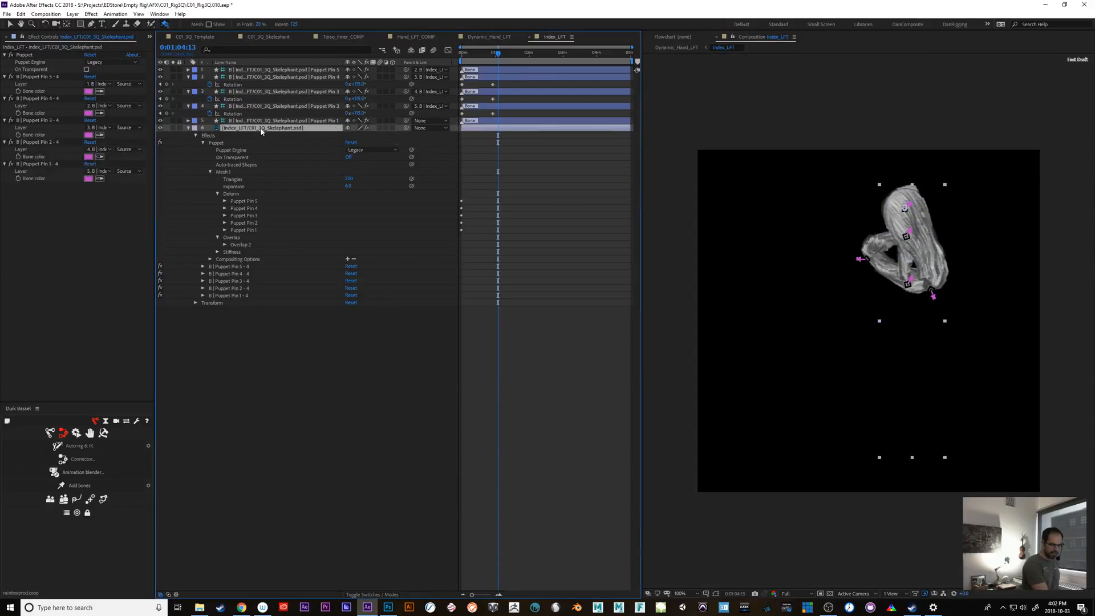
left_click(223, 171)
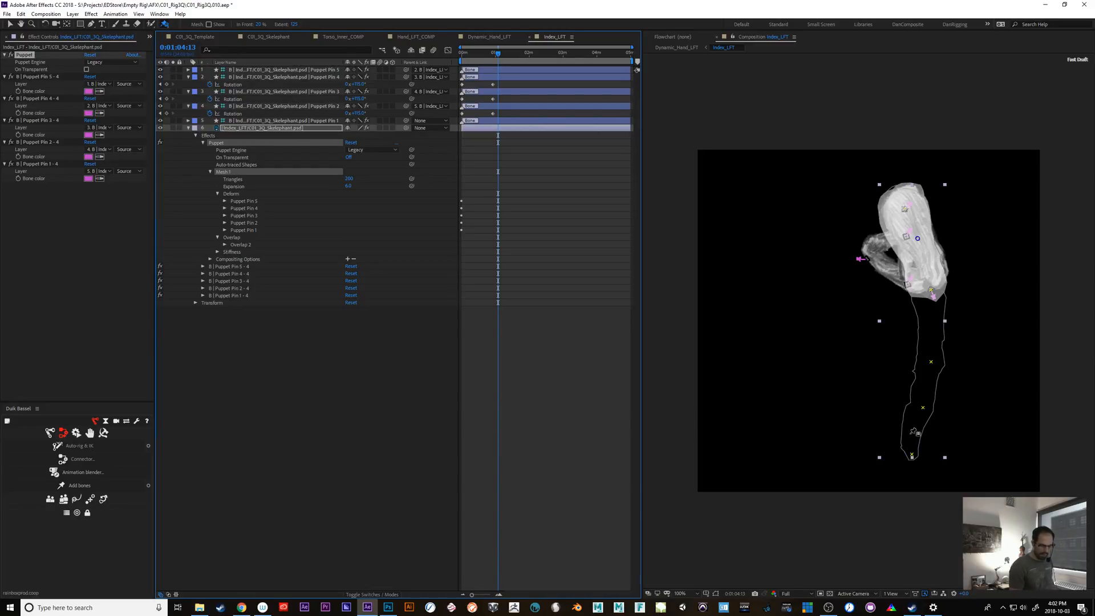
left_click(933, 329)
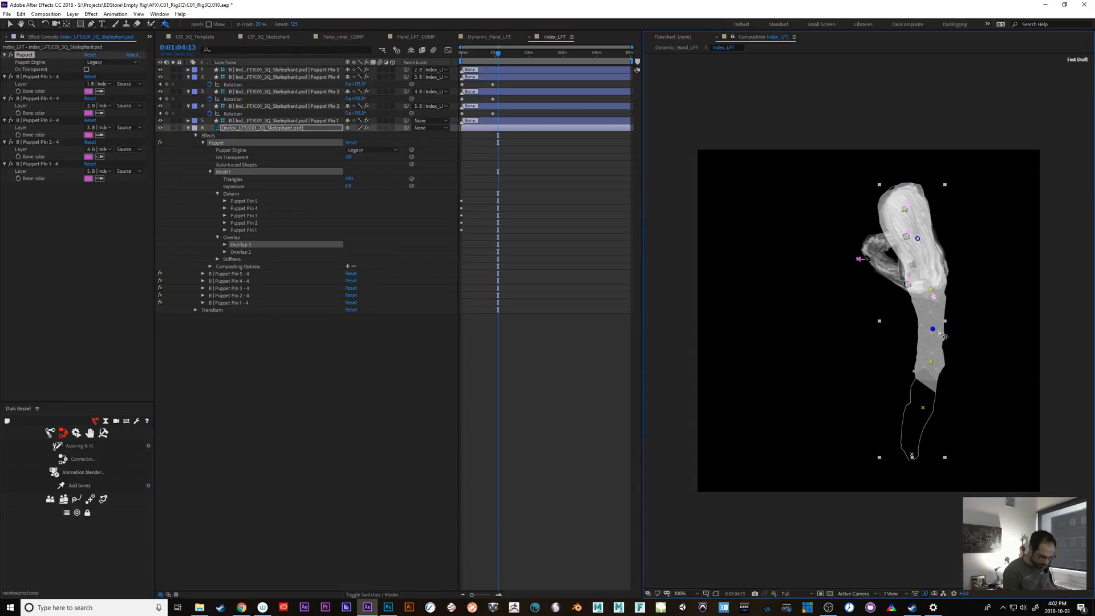
left_click_drag(937, 334, 932, 349)
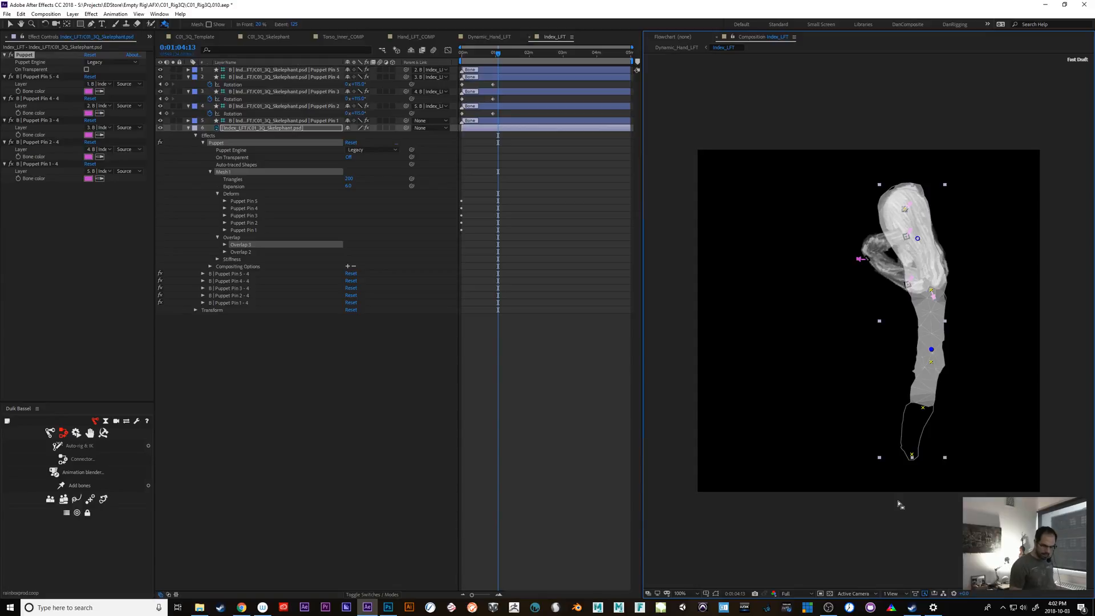
left_click(510, 122)
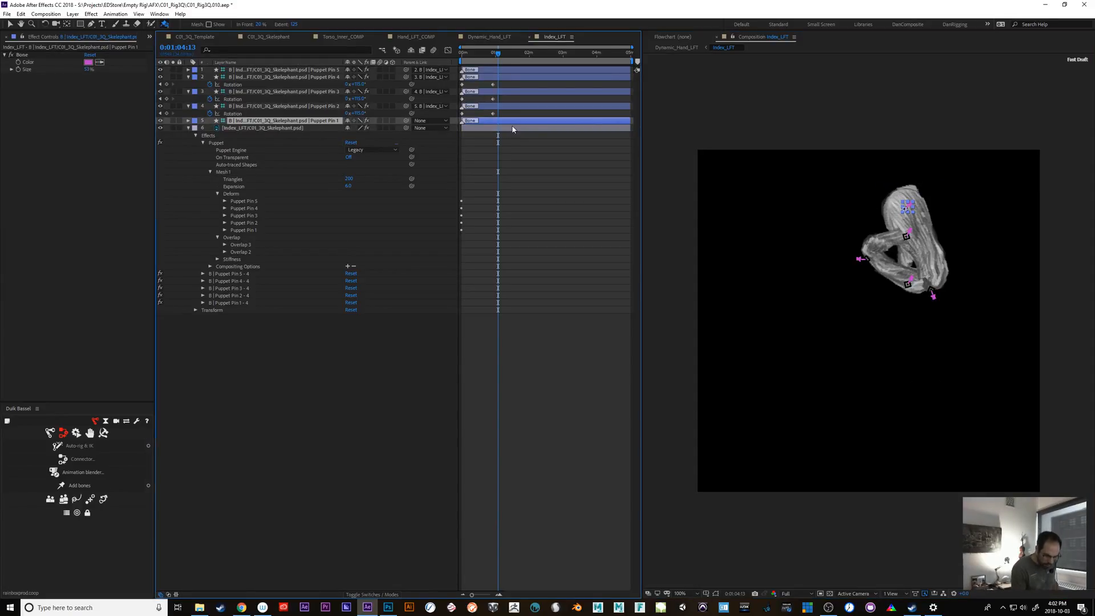
At 0:01:01:12, add an overlap pin at the left side of the first segment near its base pin, and preview the curl.
mouse_move(496, 52)
left_mouse_down()
mouse_move(477, 52)
mouse_move(497, 51)
left_mouse_up()
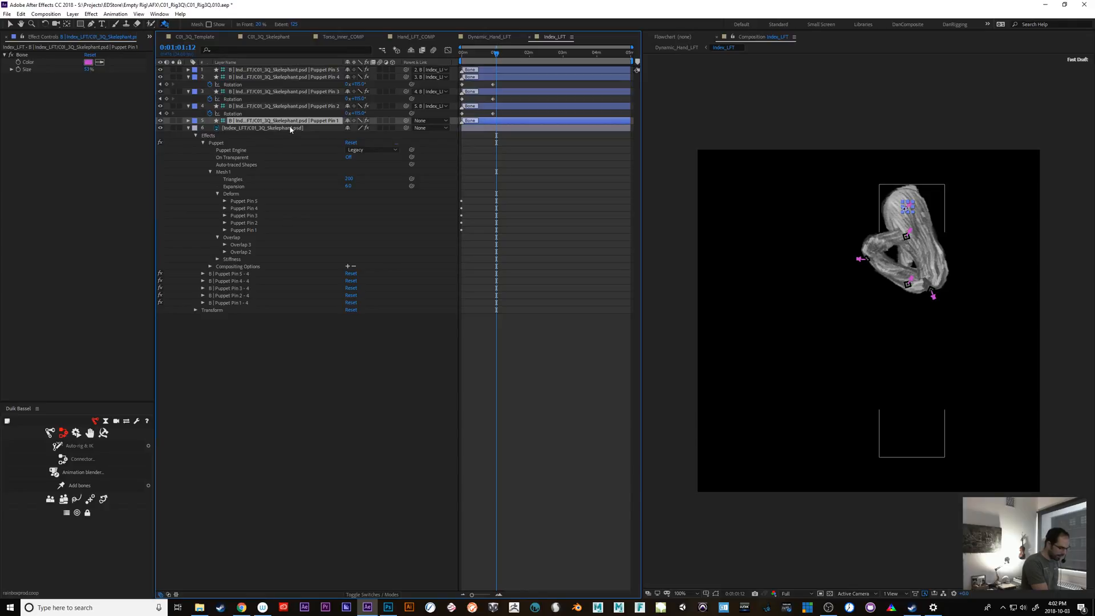
left_click(289, 129)
left_click(228, 172)
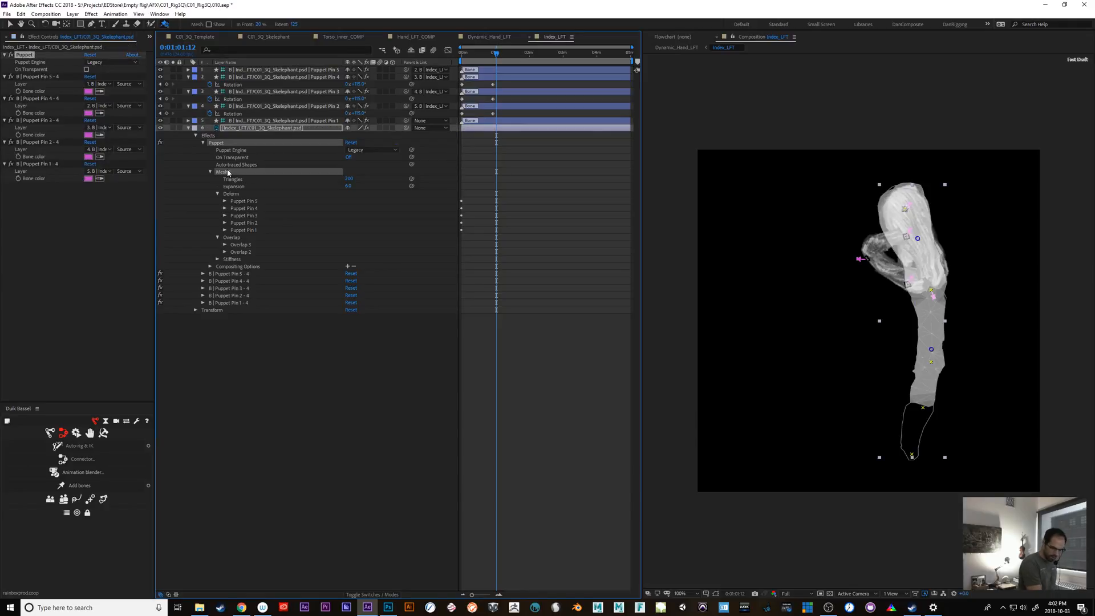
left_click(901, 217)
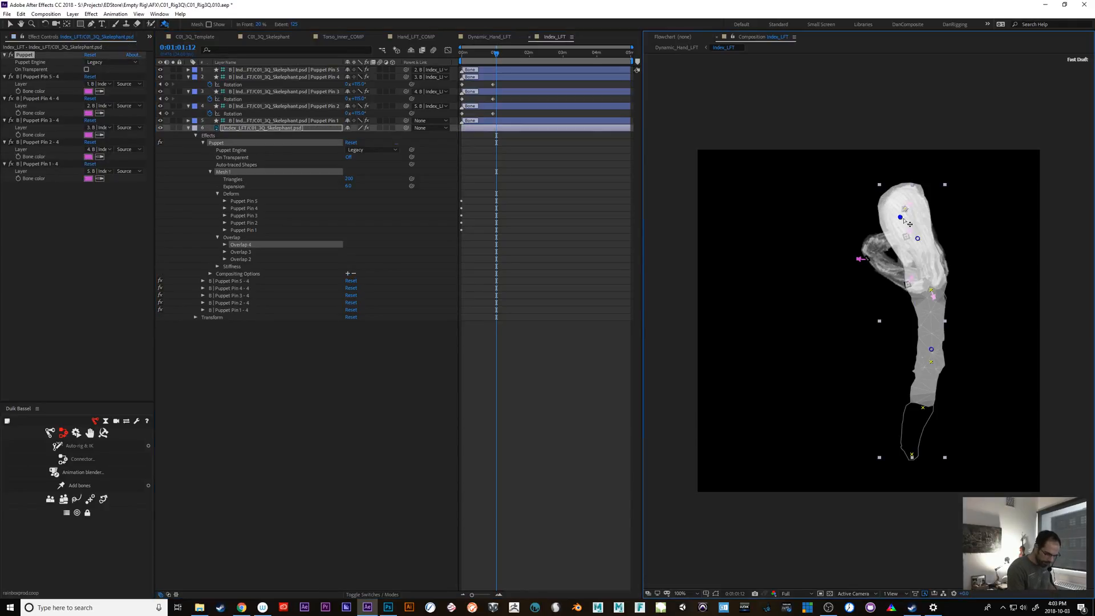
left_click_drag(901, 217, 899, 216)
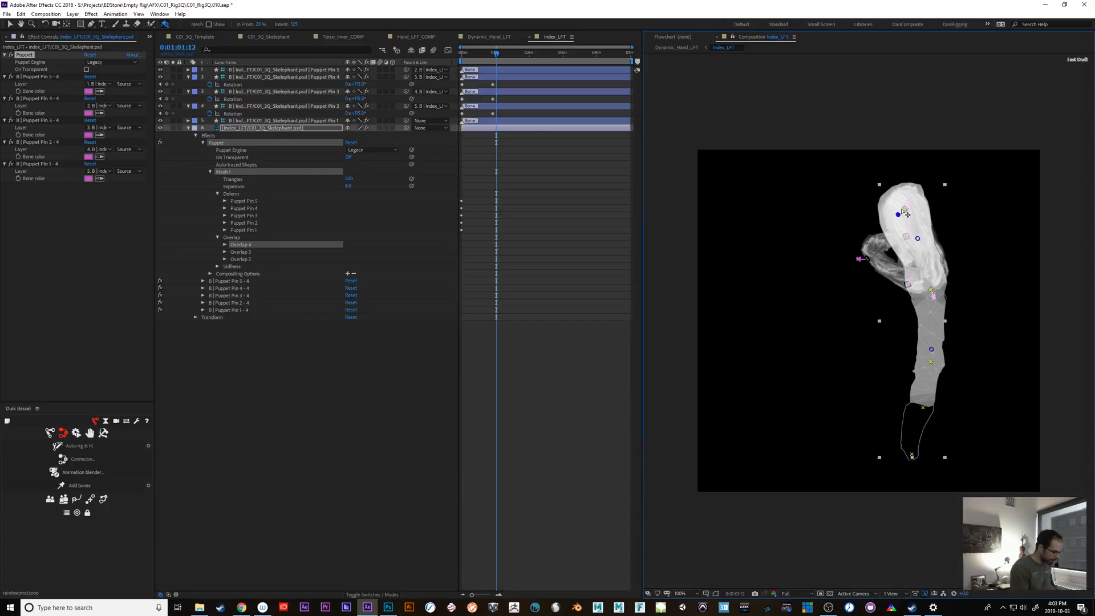
mouse_move(482, 53)
left_mouse_down()
mouse_move(467, 53)
mouse_move(497, 53)
left_mouse_up()
left_click(322, 394)
left_click(322, 120)
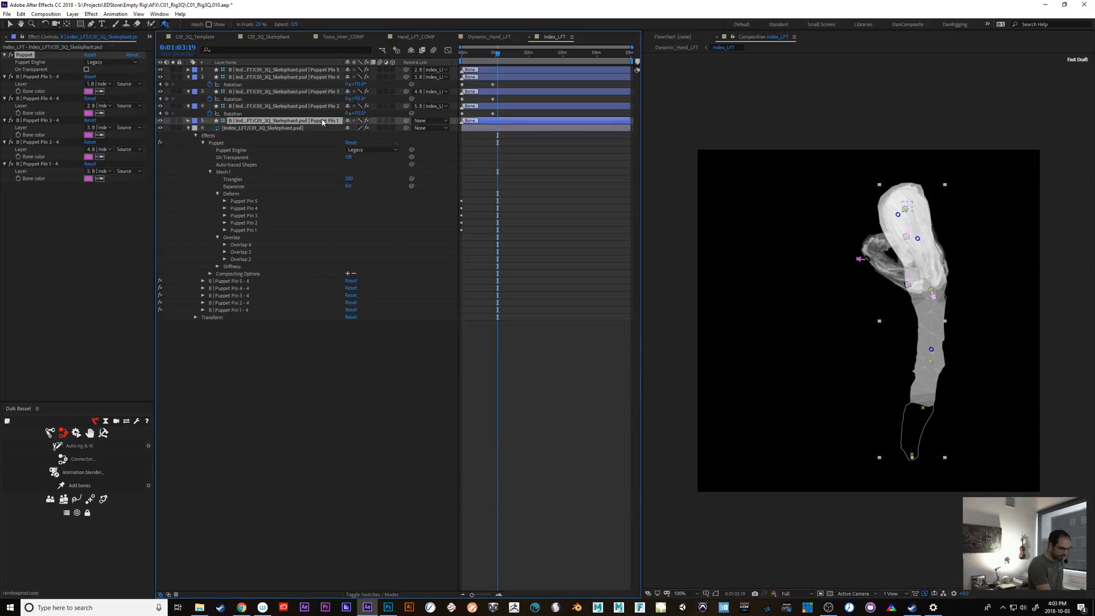
left_click_drag(481, 54, 445, 68)
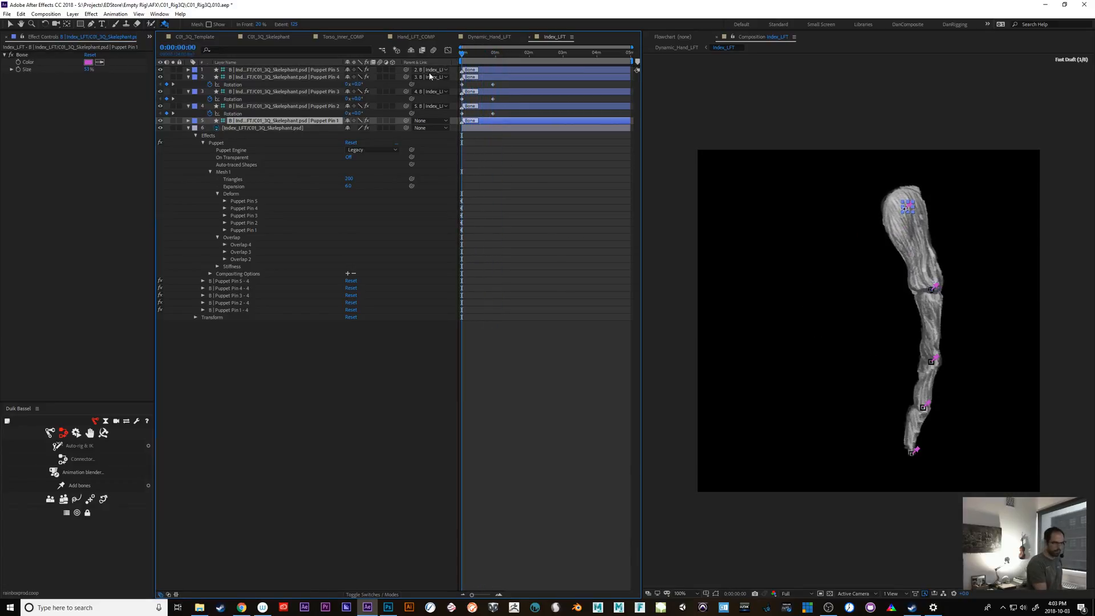
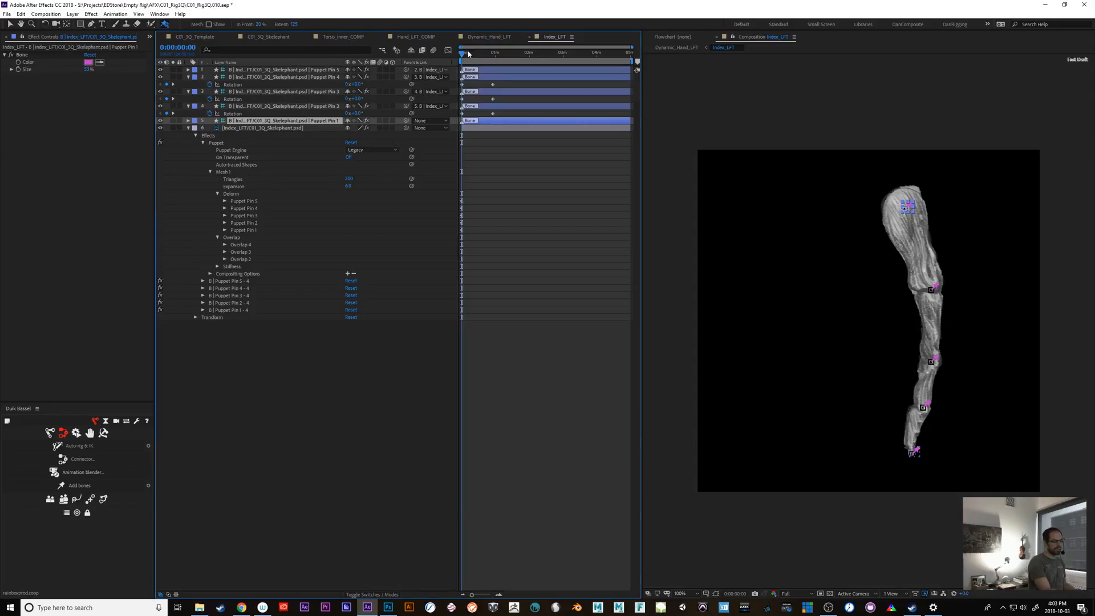
At 0:00:38:18, switch to the Puppet Starch Tool and move the first-segment starch pin down toward the segment's middle.
mouse_move(469, 54)
left_mouse_down()
mouse_move(501, 57)
mouse_move(474, 57)
mouse_move(493, 57)
mouse_move(483, 58)
left_mouse_up()
left_click(249, 131)
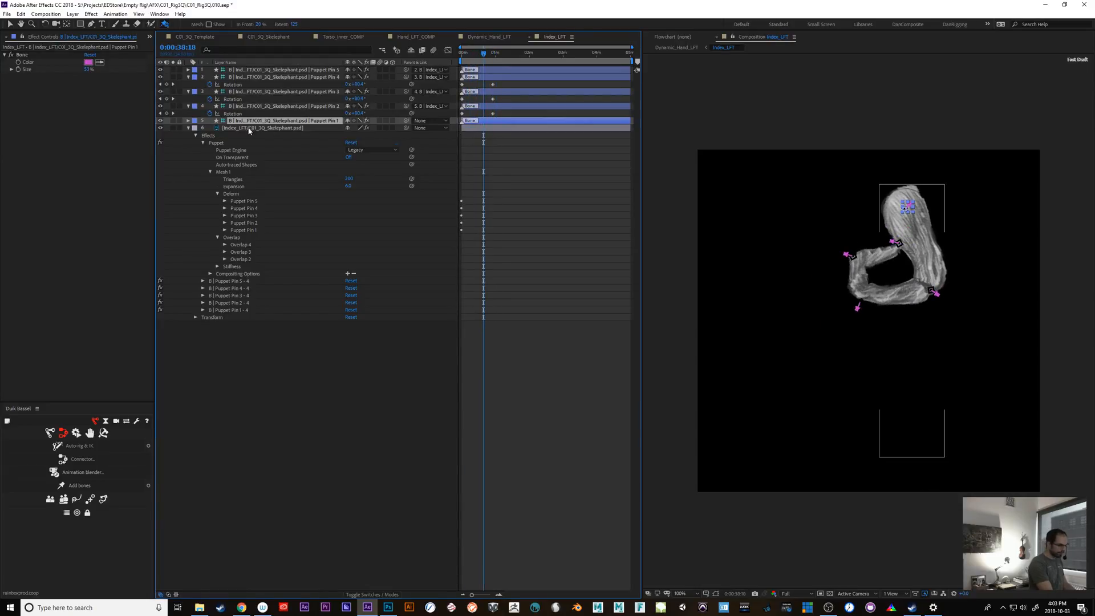
left_click(222, 141)
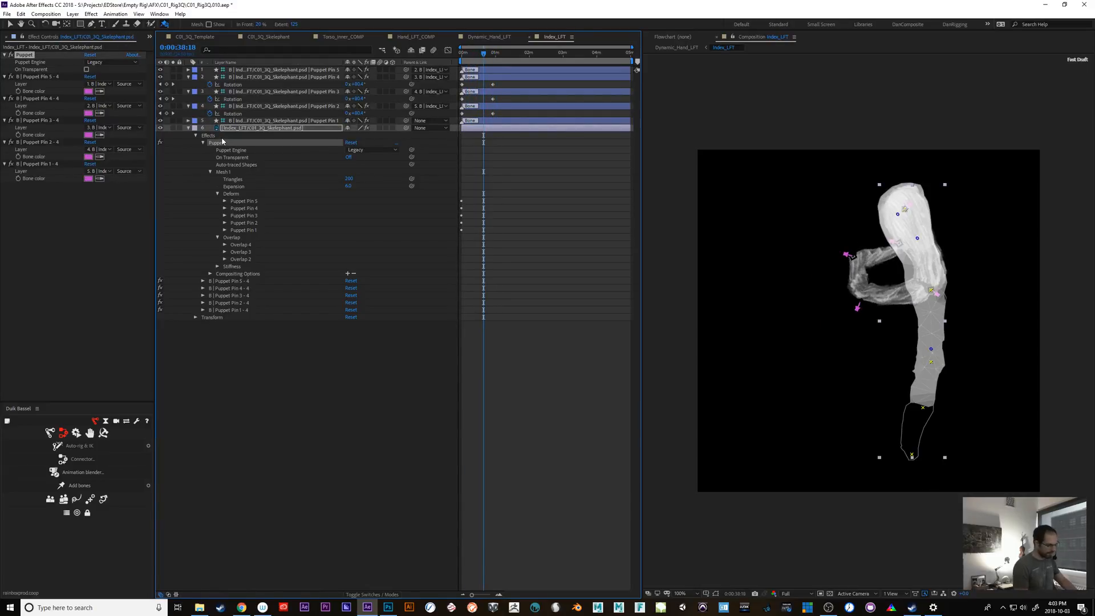
left_click(233, 239)
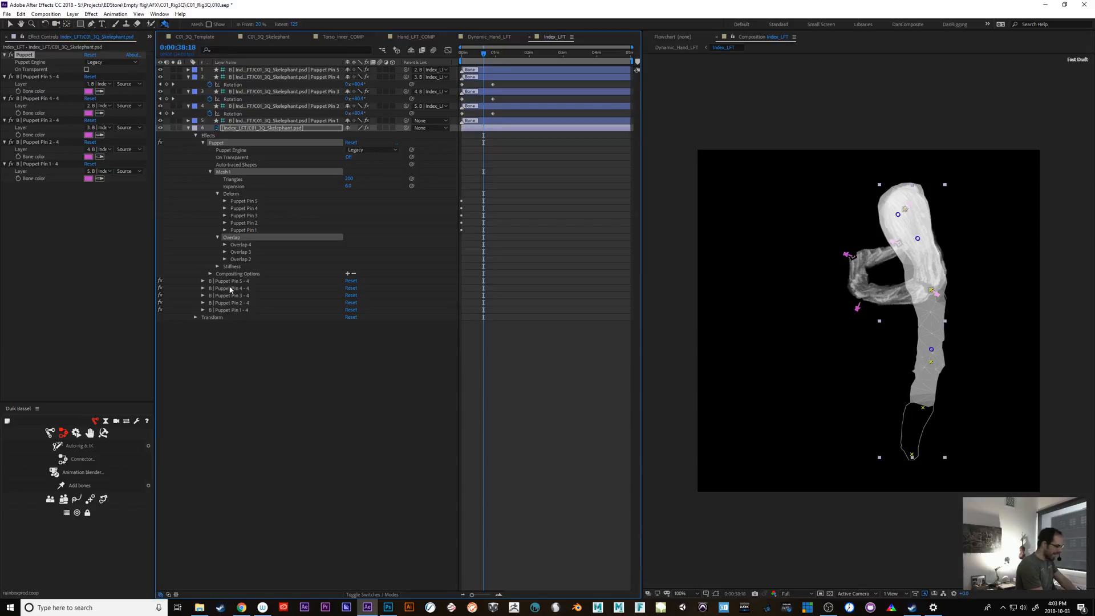
left_click(165, 24)
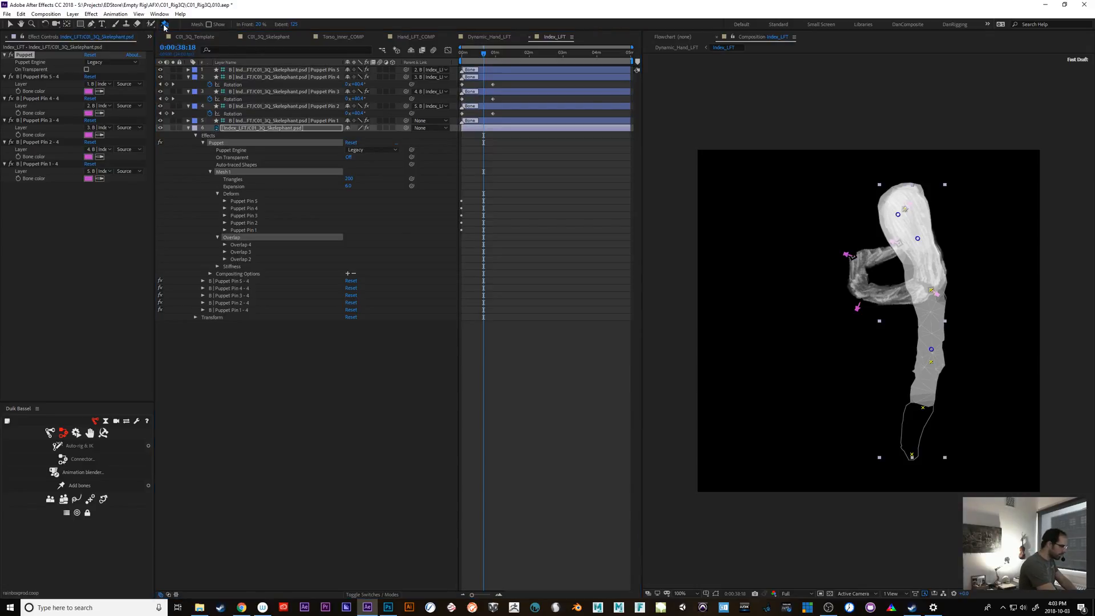
left_click(206, 26)
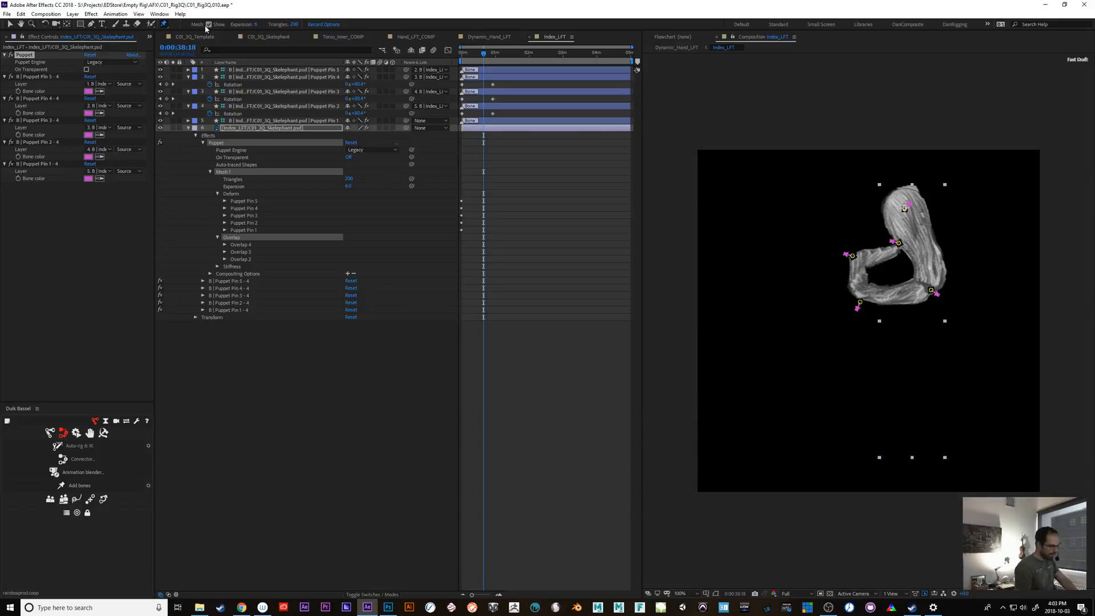
left_click(164, 25)
left_click(206, 39)
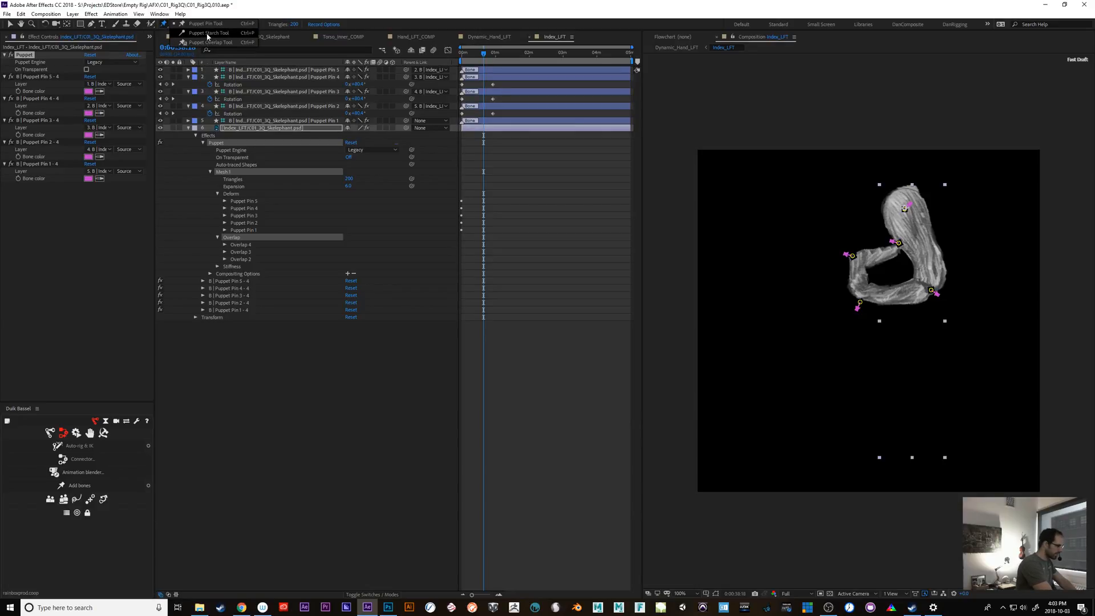
left_click(228, 172)
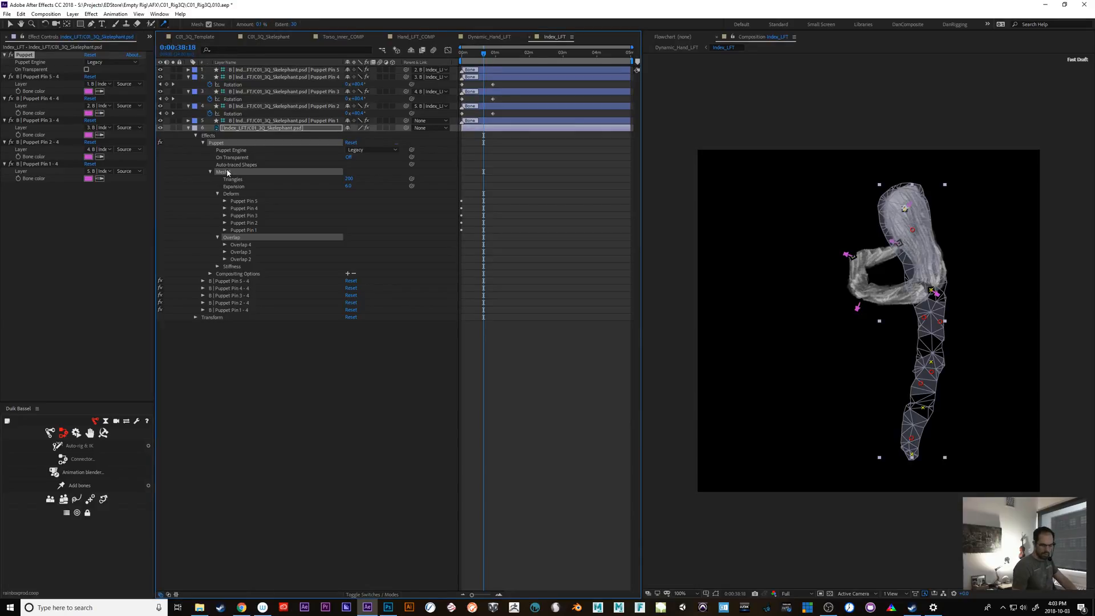
left_click(920, 235)
left_click_drag(920, 232, 921, 229)
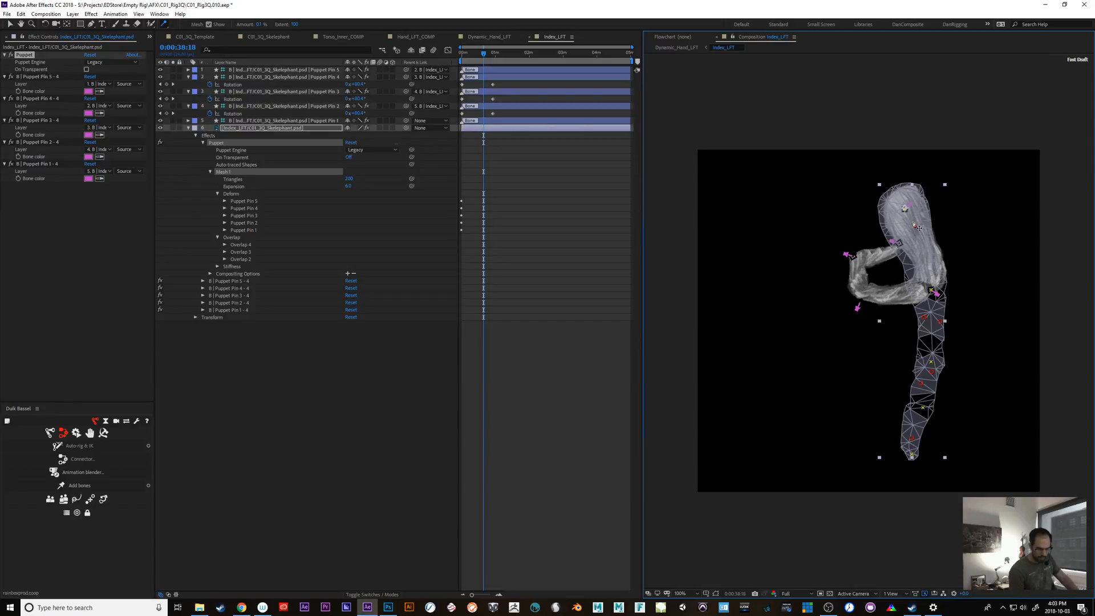
left_click_drag(923, 230, 925, 250)
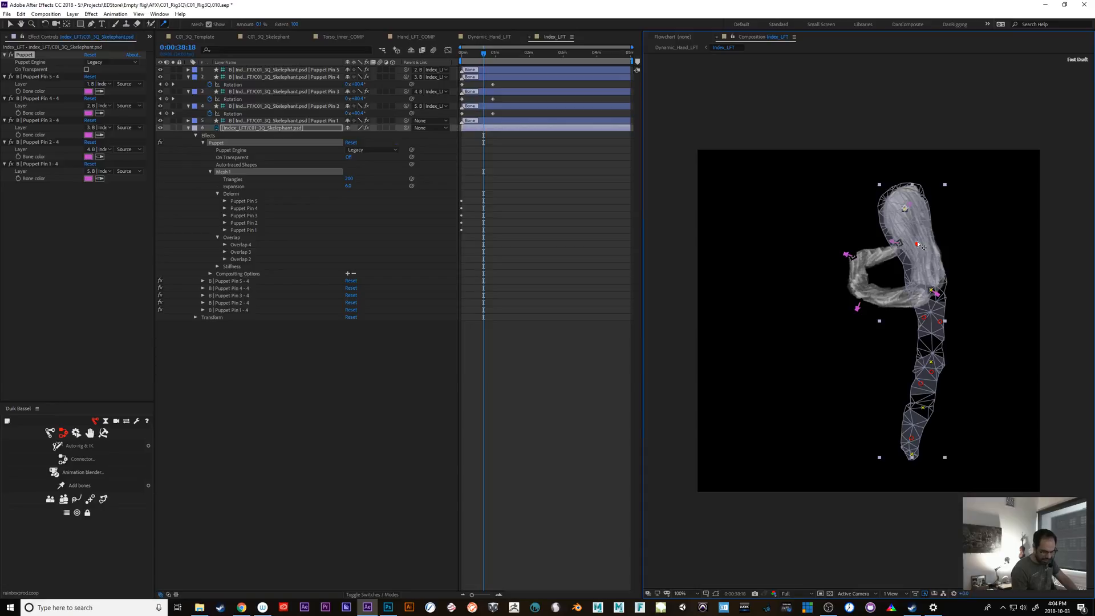
At 0:00:41:19, shift the first-segment starch pin slightly left and down, and preview the curl from straight to fully bent.
mouse_move(486, 54)
left_mouse_down()
mouse_move(472, 61)
mouse_move(486, 49)
left_mouse_up()
left_click(923, 249)
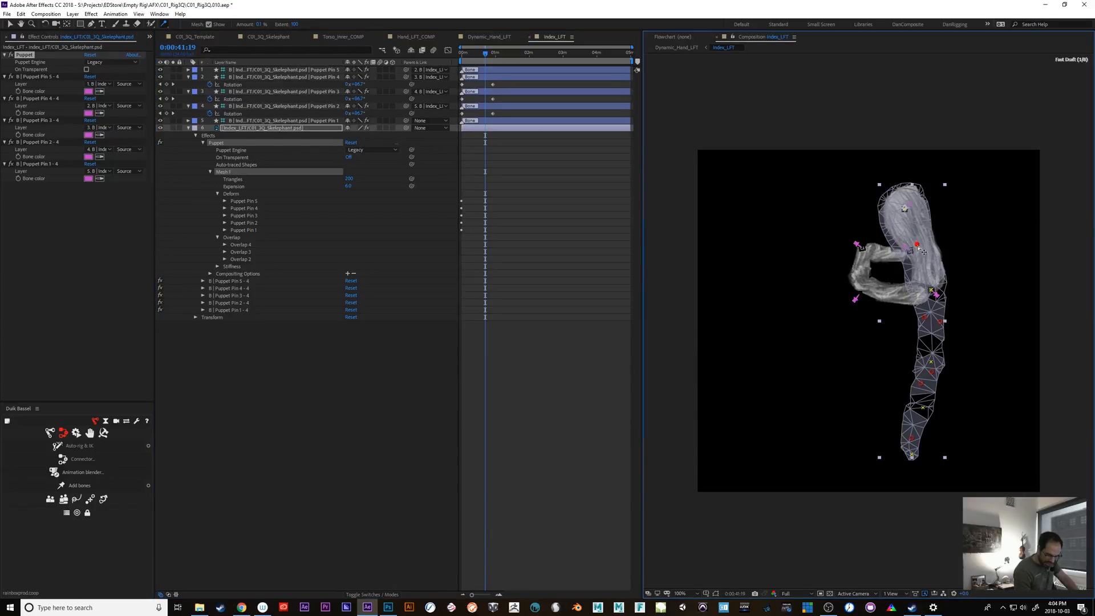
left_click_drag(924, 252, 920, 249)
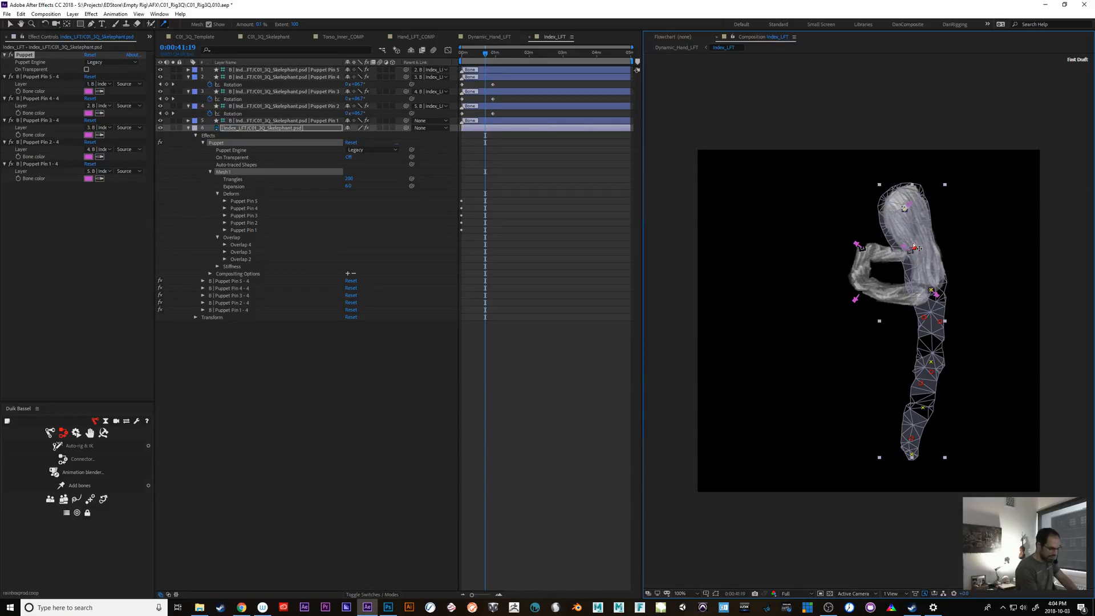
left_click_drag(485, 54, 462, 54)
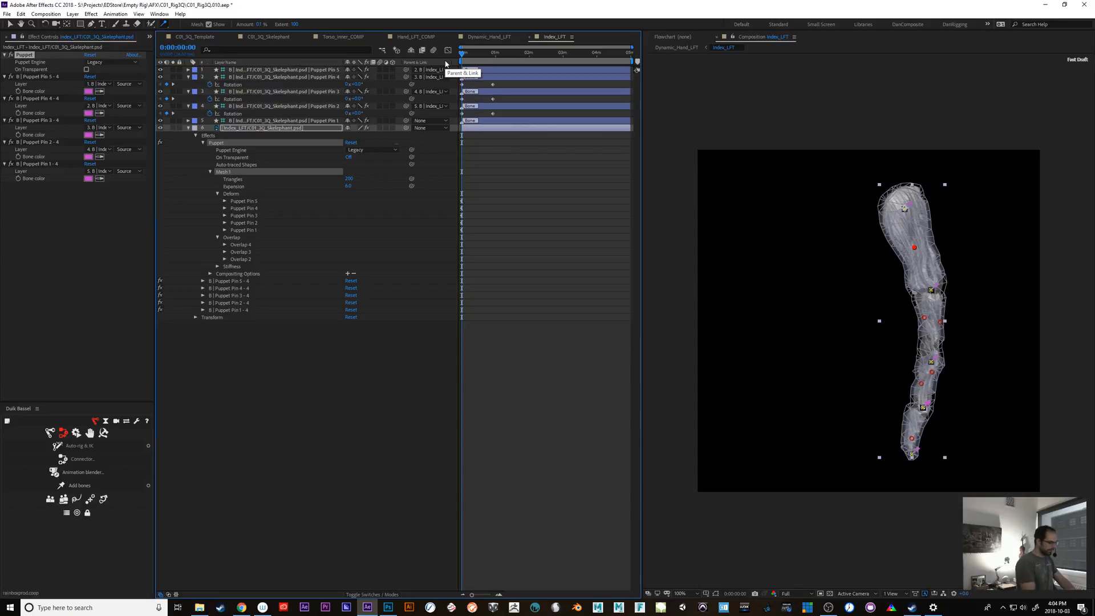
left_click(265, 127)
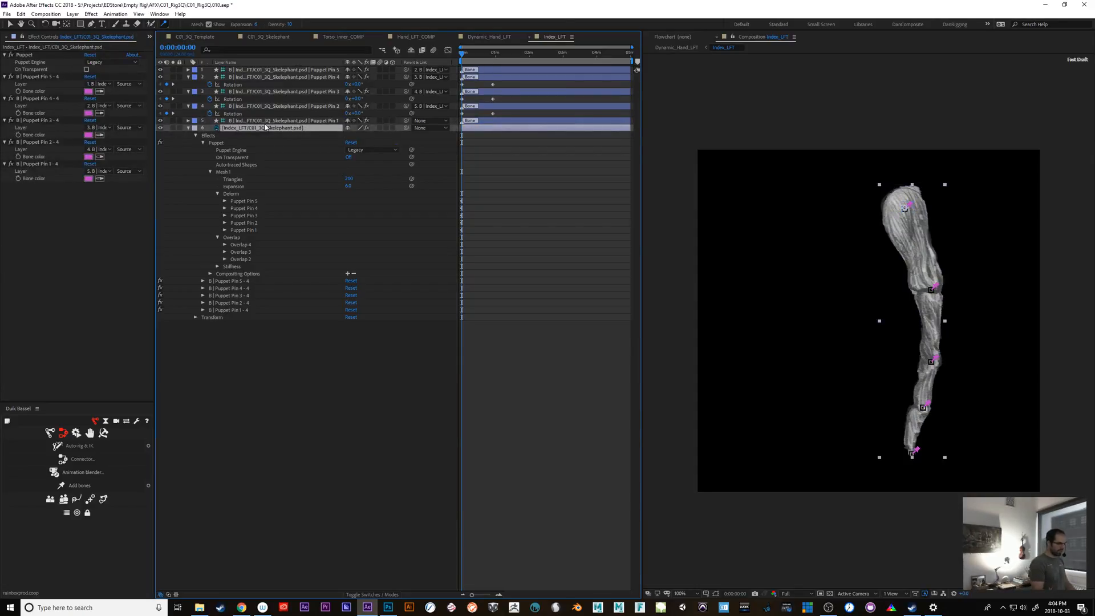
left_click(236, 121)
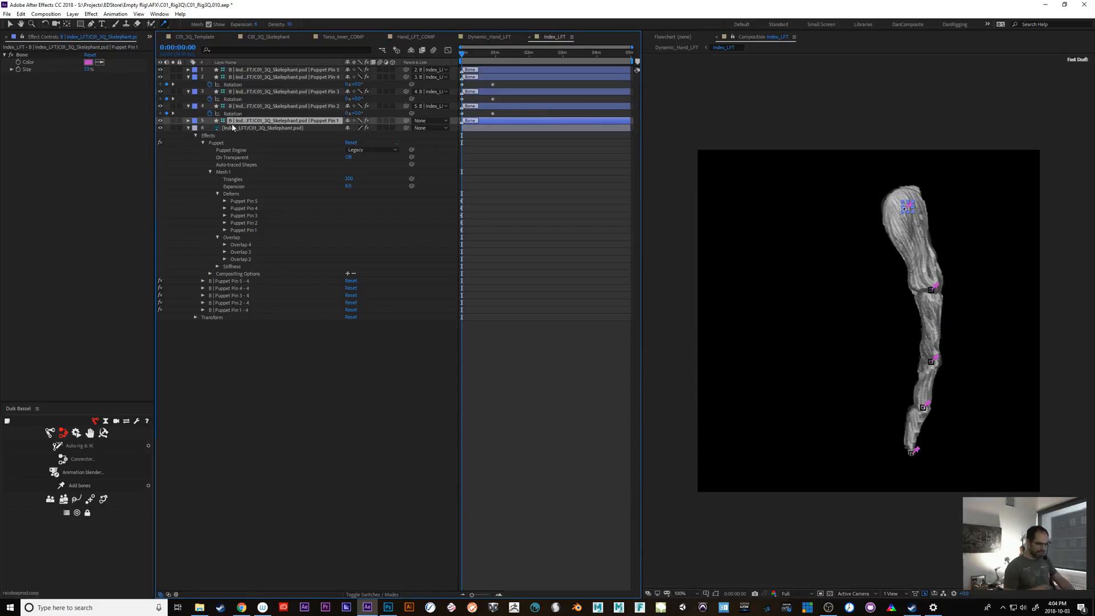
left_click_drag(466, 50, 493, 53)
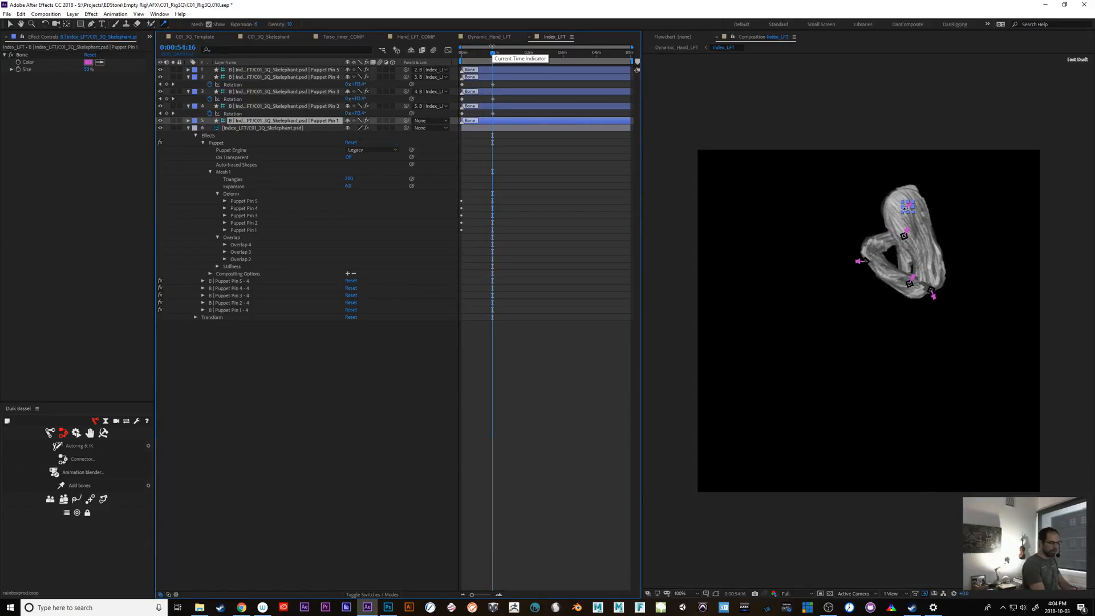
At 0:00:34:04, move the first-segment starch pin up close to the base pin and check the curl up to 0:00:53:04.
left_click_drag(493, 53, 481, 54)
left_click(244, 127)
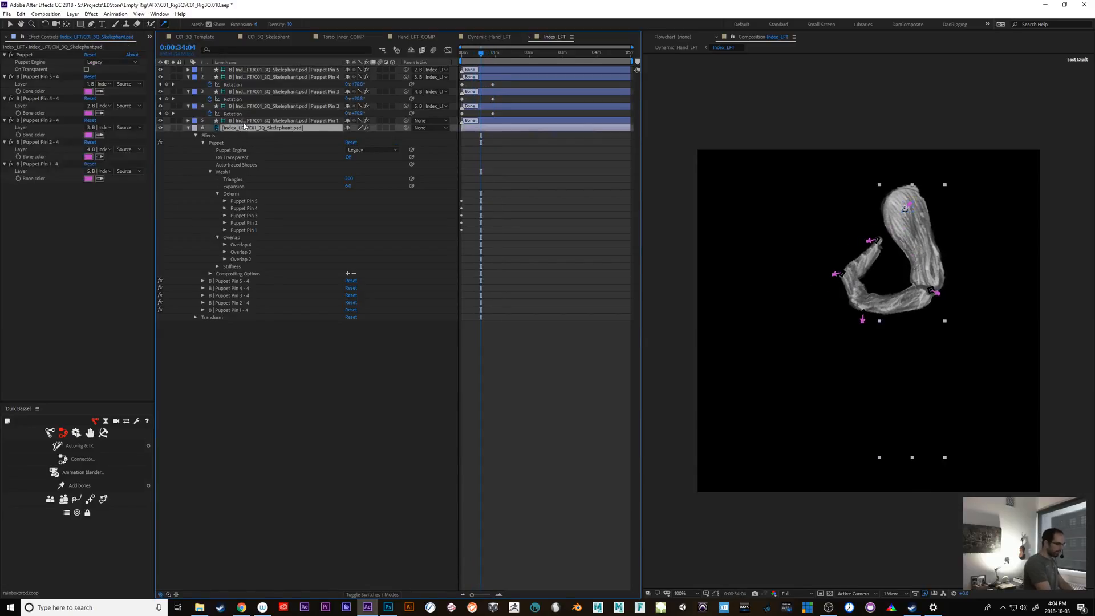
left_click(29, 54)
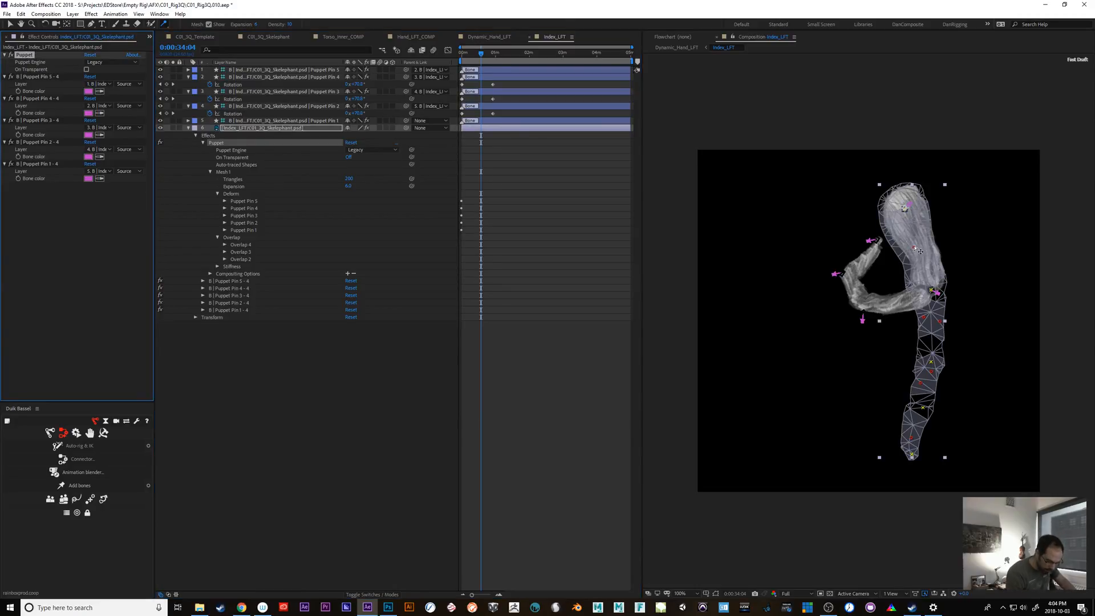
left_click_drag(914, 247, 919, 224)
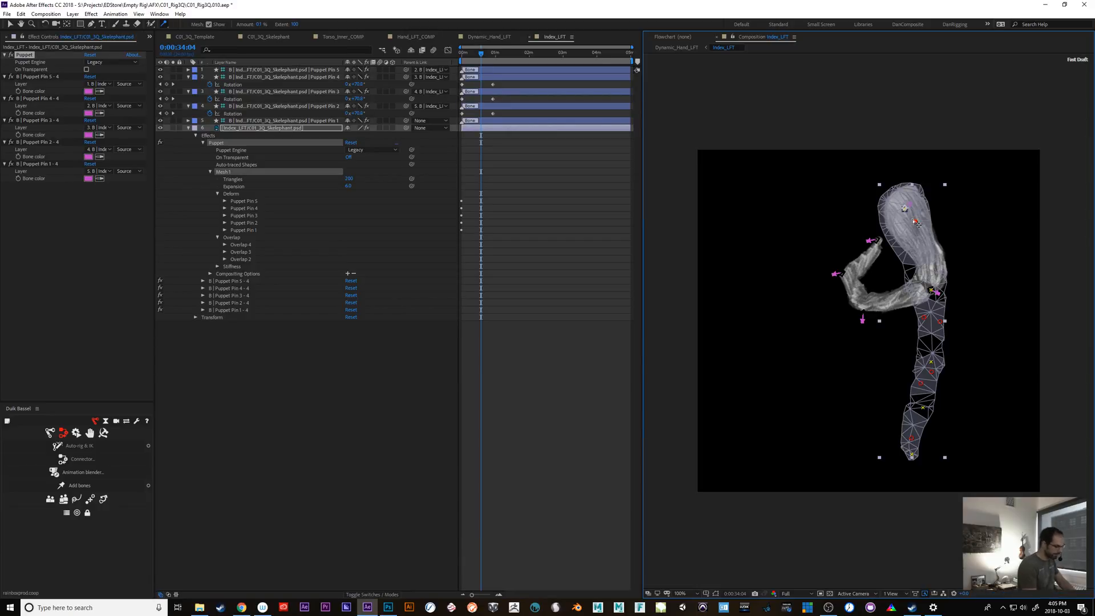
left_click(239, 129)
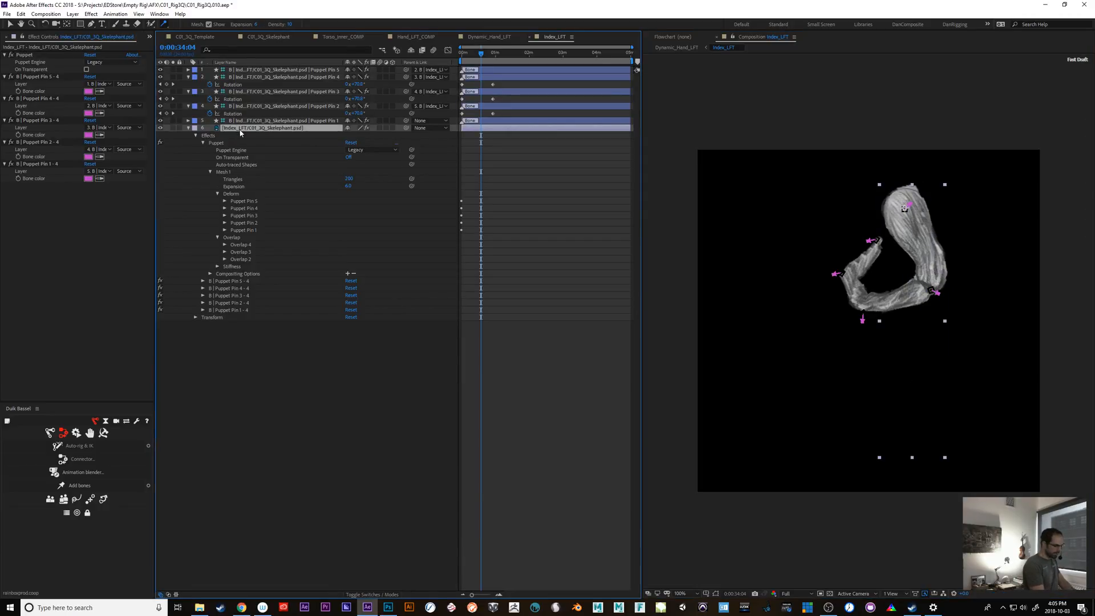
mouse_move(484, 54)
left_mouse_down()
mouse_move(496, 55)
mouse_move(466, 67)
mouse_move(463, 56)
mouse_move(492, 53)
left_mouse_up()
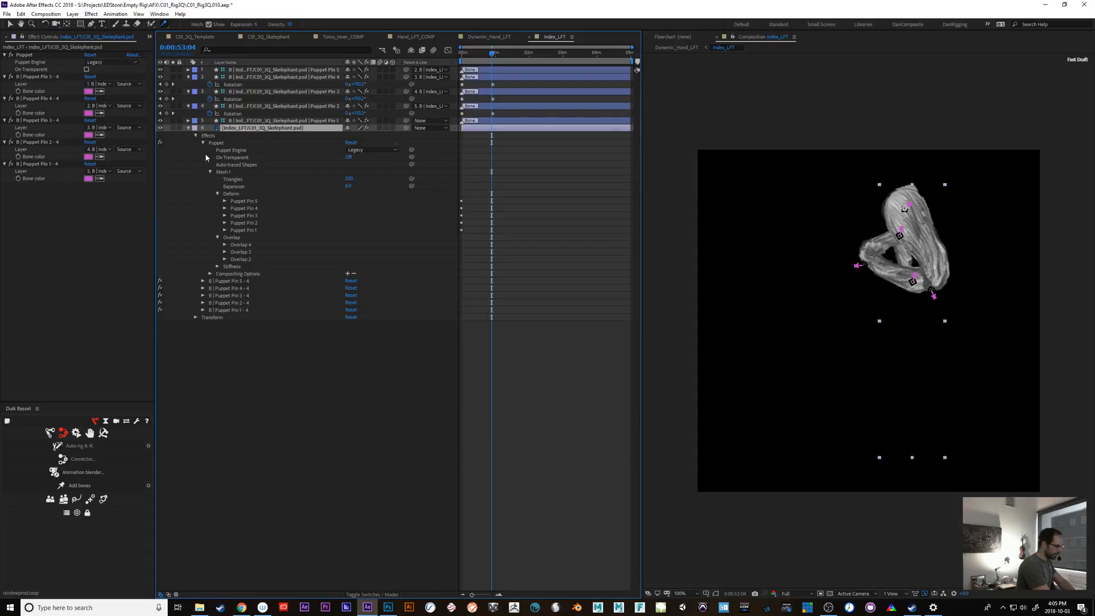
With the Puppet Starch Tool, move the first-segment starch pin of Index_LFT down toward the segment's middle and check the bent finger.
left_click(164, 24)
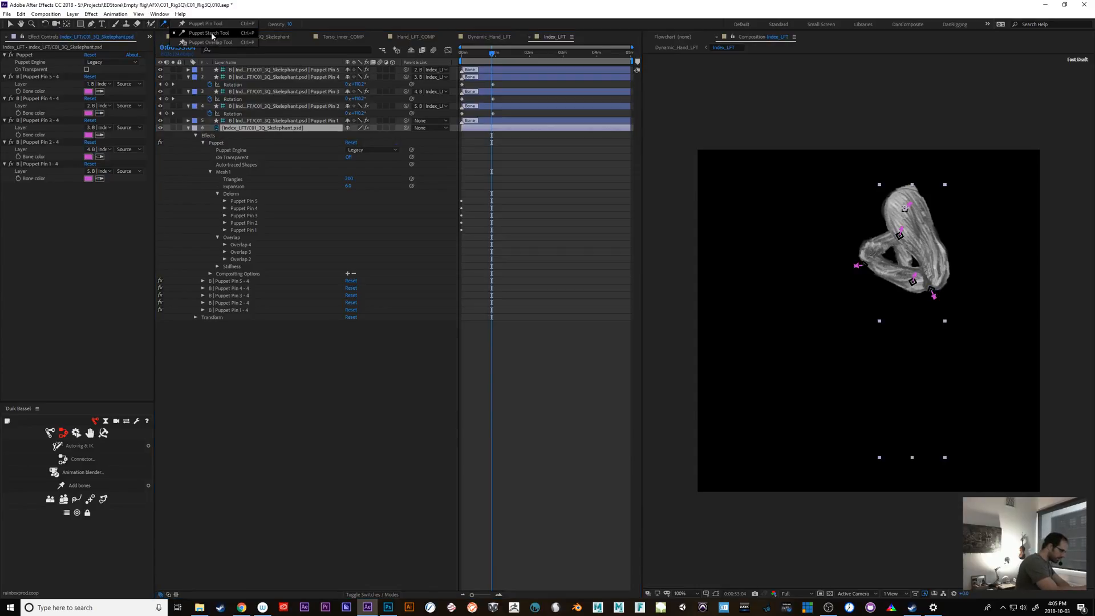
left_click(221, 173)
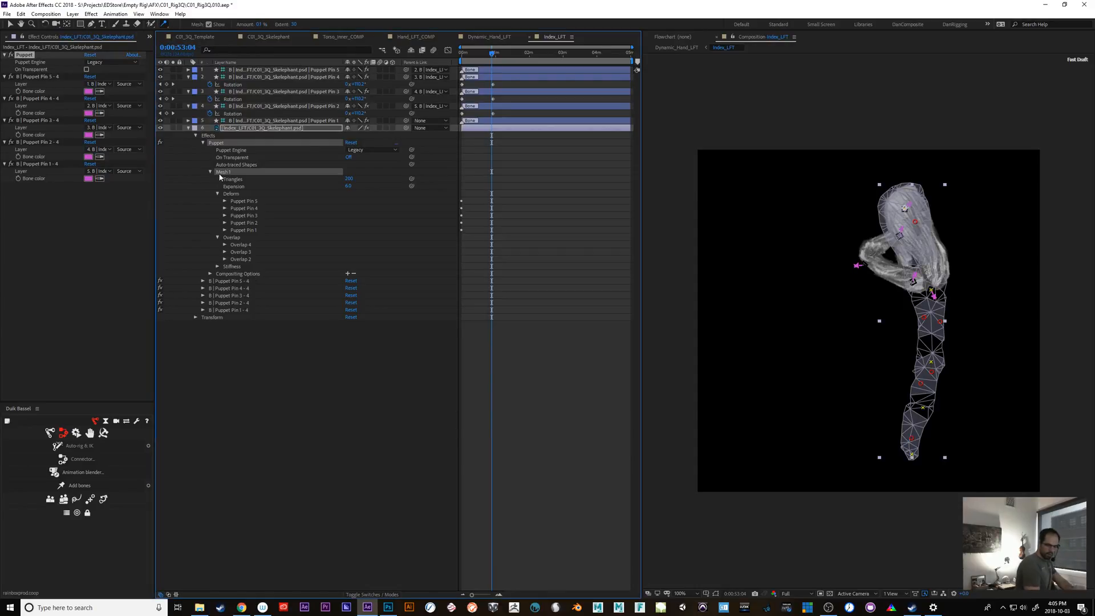
left_click_drag(922, 229, 914, 250)
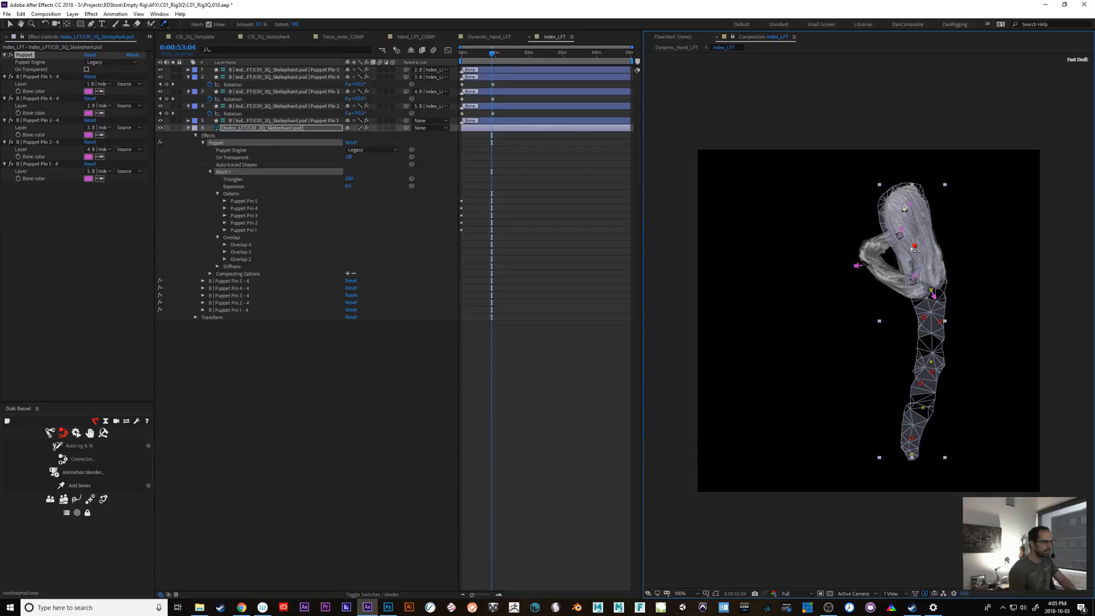
left_click(924, 320)
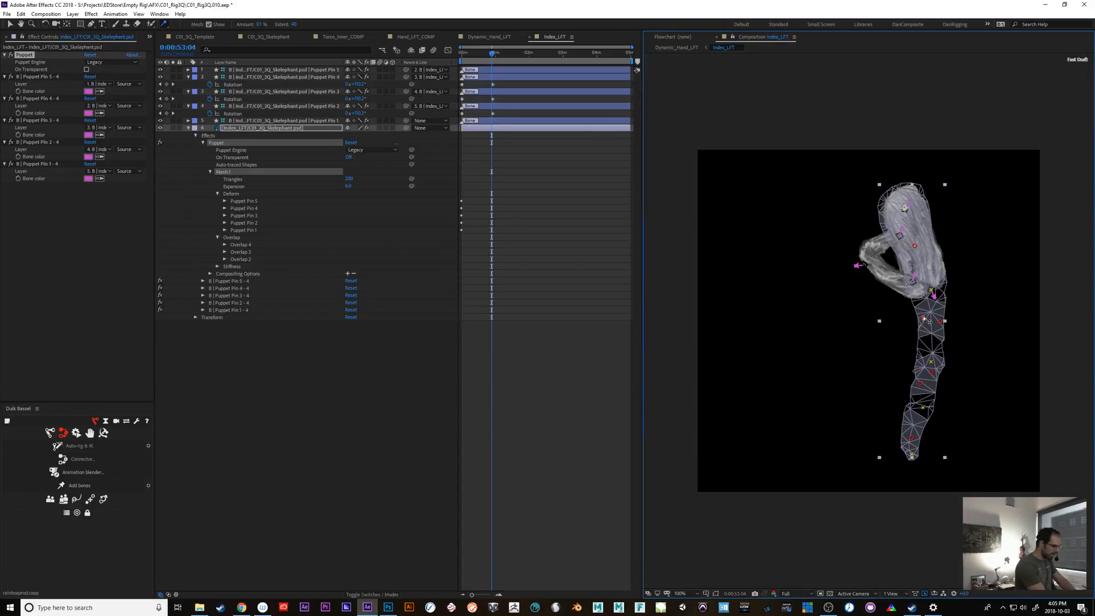
left_click(258, 129)
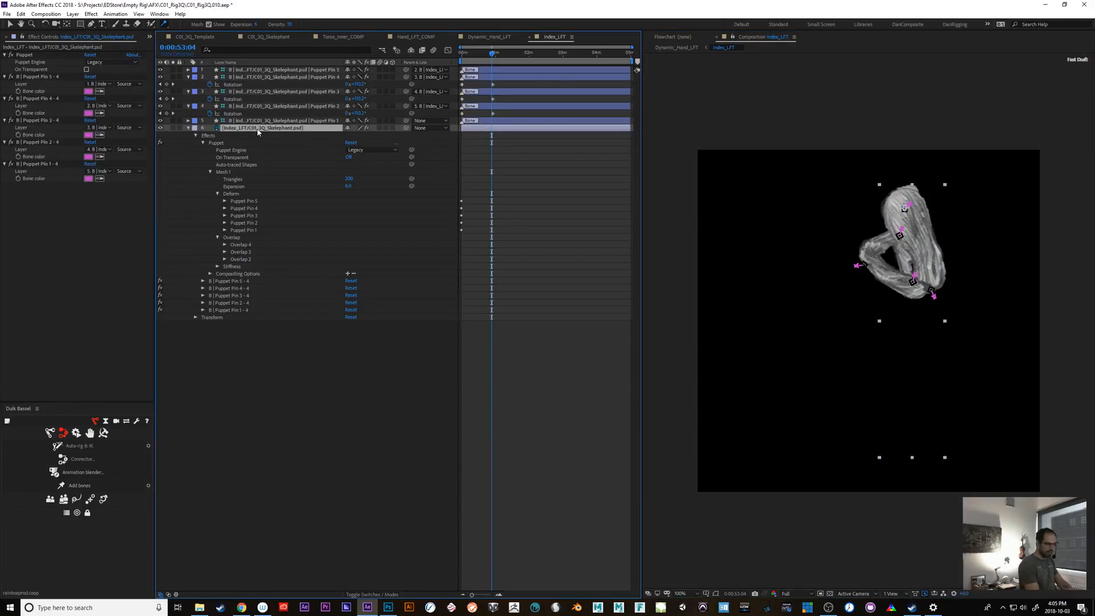
At 0:00:00:00, rotate the Puppet Pin 2, 3 and 4 bones together to bend the finger backward, and preview the motion up to 0:00:17:11.
left_click_drag(488, 55, 462, 51)
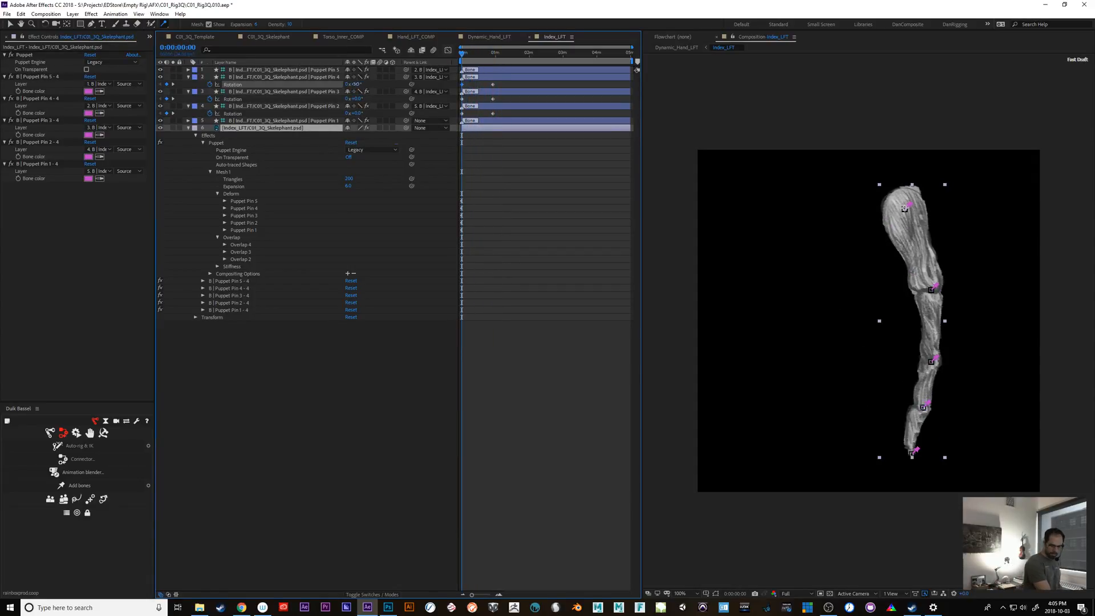
left_click_drag(353, 84, 344, 88)
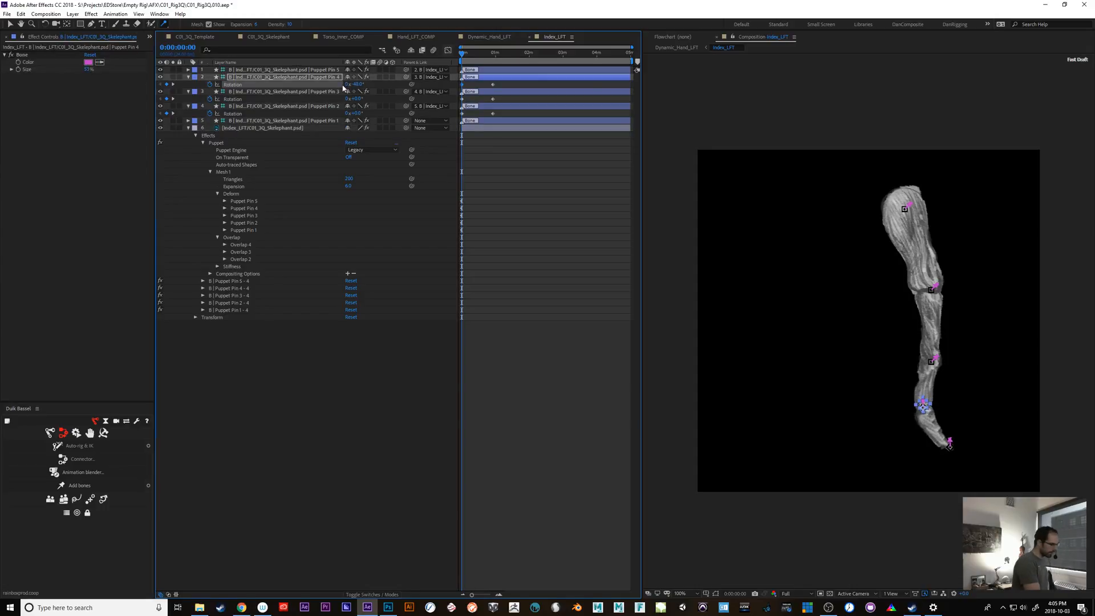
key("ctrl+z")
left_click(276, 108, "shift")
left_click(286, 78)
left_click(291, 106, "shift")
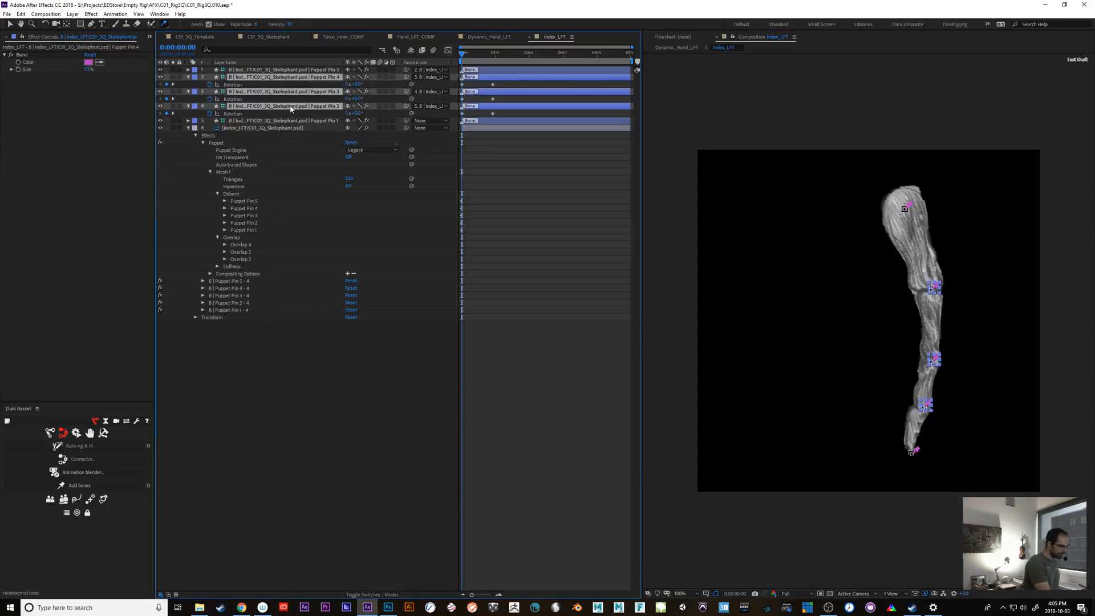
left_click_drag(356, 84, 348, 87)
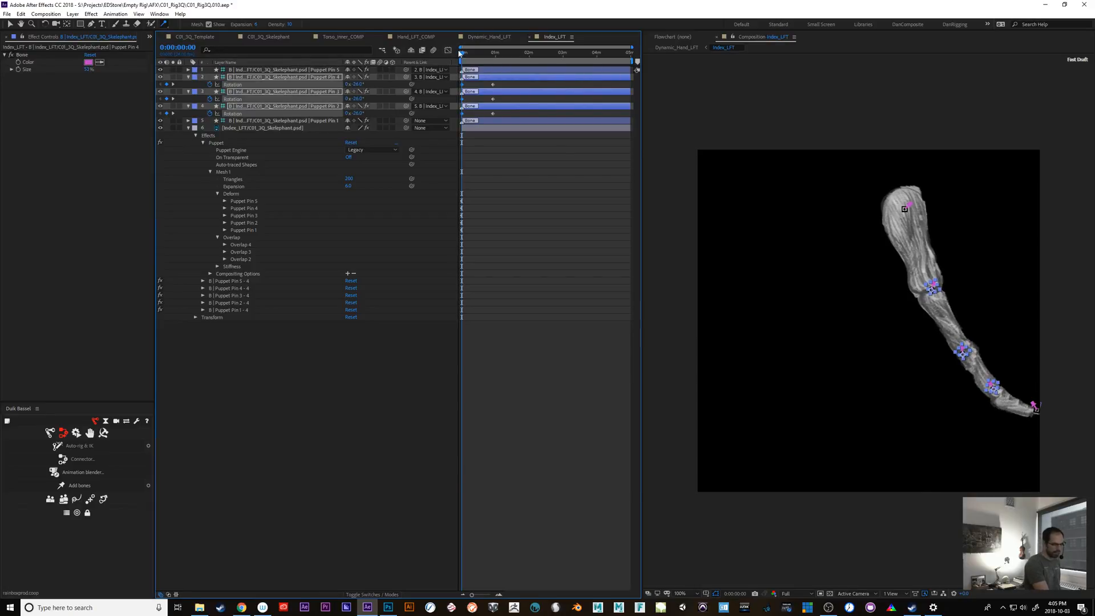
mouse_move(459, 53)
left_mouse_down()
mouse_move(497, 55)
mouse_move(456, 57)
mouse_move(491, 60)
mouse_move(465, 72)
mouse_move(498, 59)
mouse_move(461, 76)
mouse_move(498, 80)
mouse_move(469, 83)
mouse_move(499, 68)
mouse_move(468, 71)
left_mouse_up()
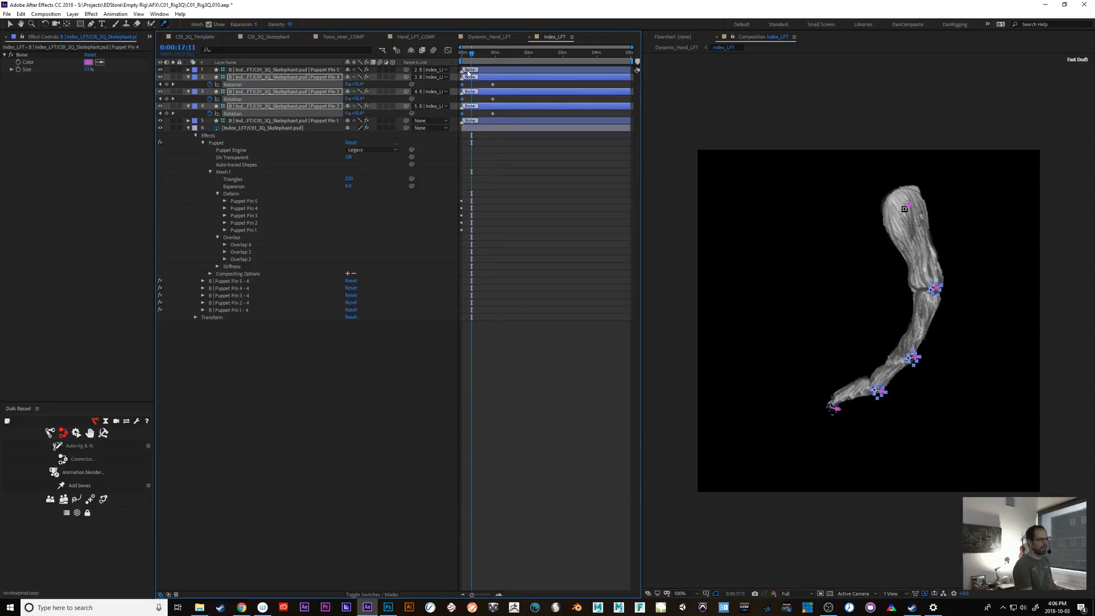
At 0:00:17:11, set the rotation of the Puppet Pin 2, 3 and 4 bones to 0° to straighten the index finger.
left_click_drag(360, 116, 358, 113)
left_click(360, 113)
type("0")
key("Return")
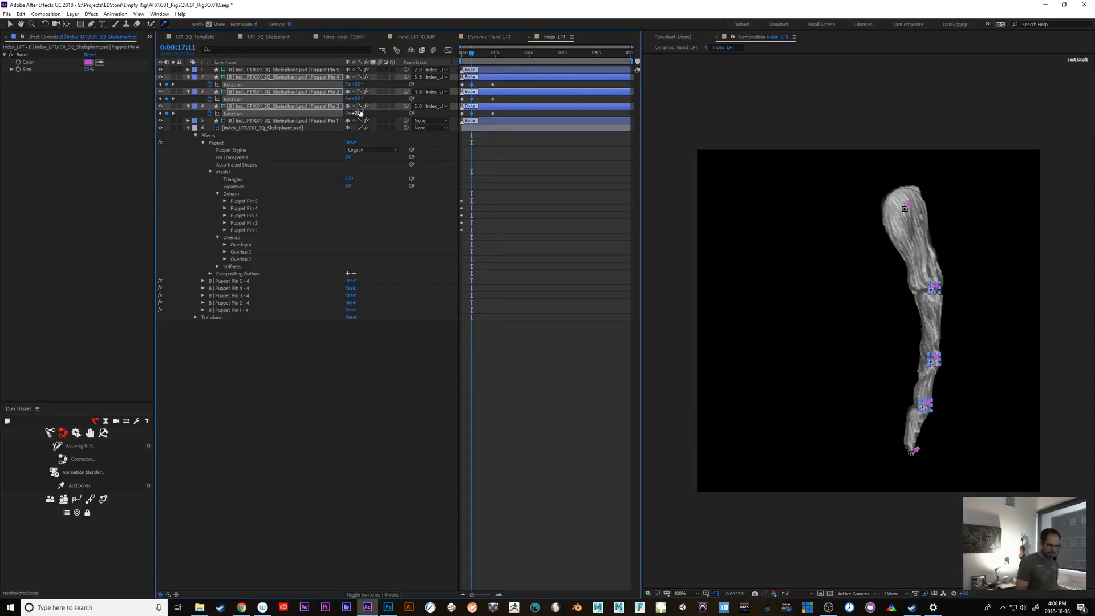
Return to the Dynamic_Hand_LFT composition and check the finger layers, toggling Index_LFT's visibility off and on.
left_click(505, 38)
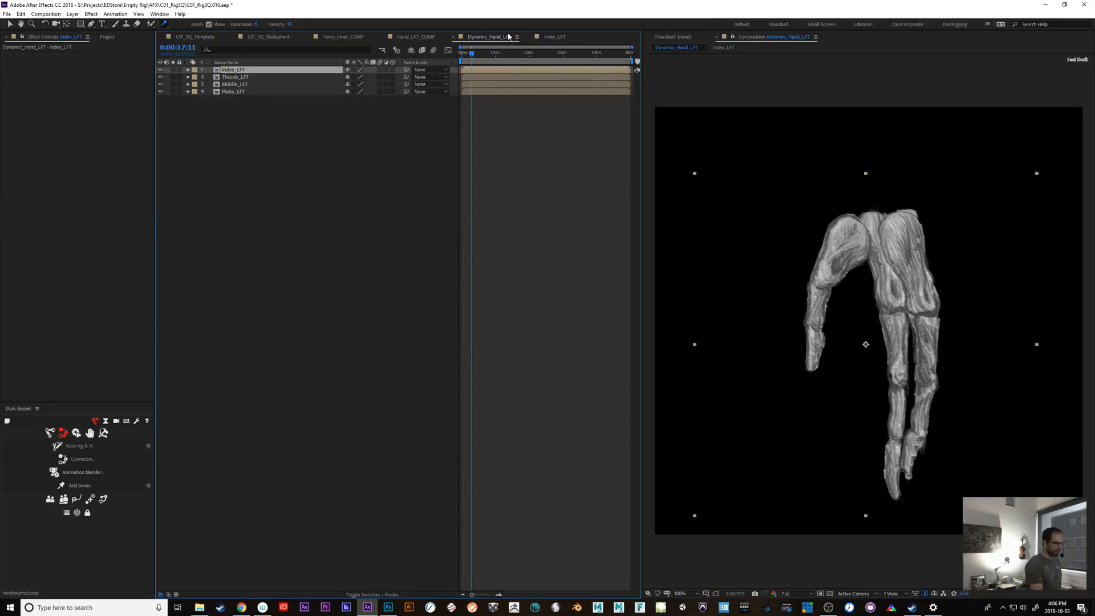
left_click(244, 90)
left_click(254, 84)
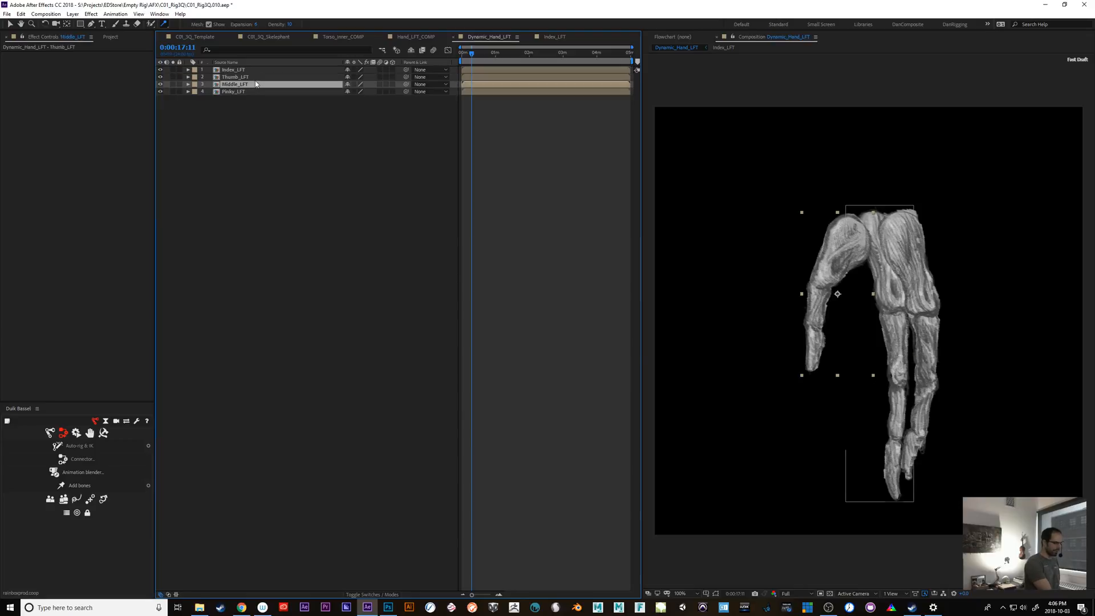
left_click(237, 70)
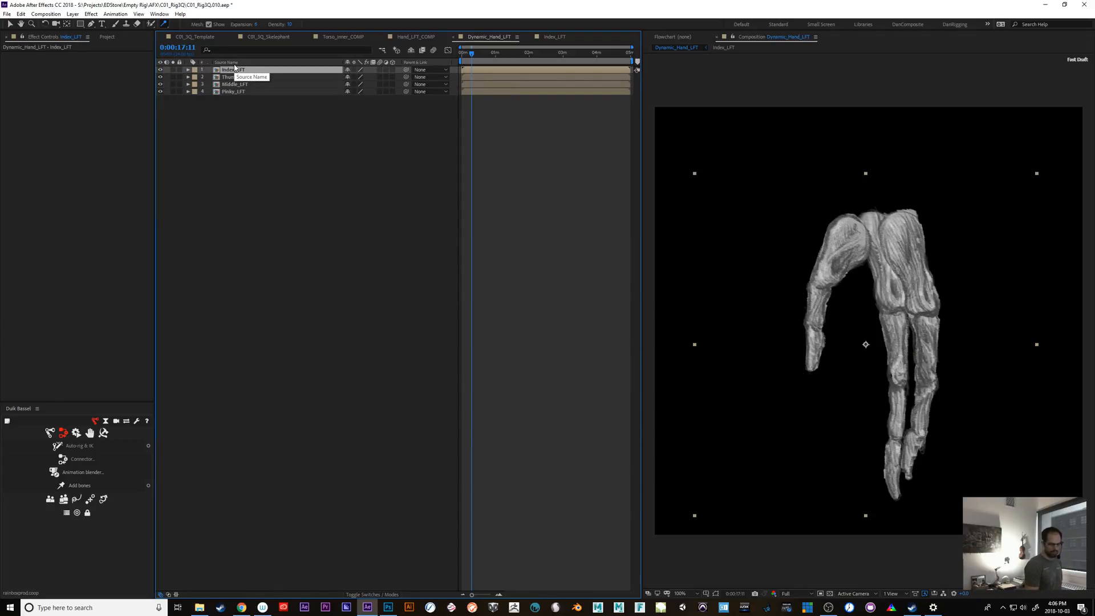
left_click(160, 69)
left_click(160, 69)
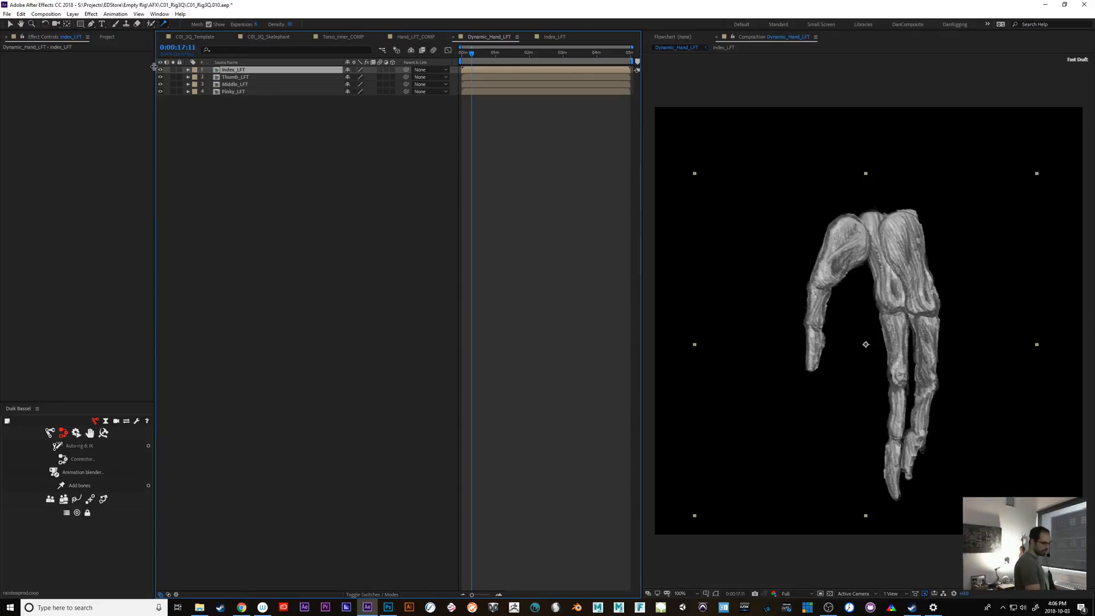
left_click(244, 77)
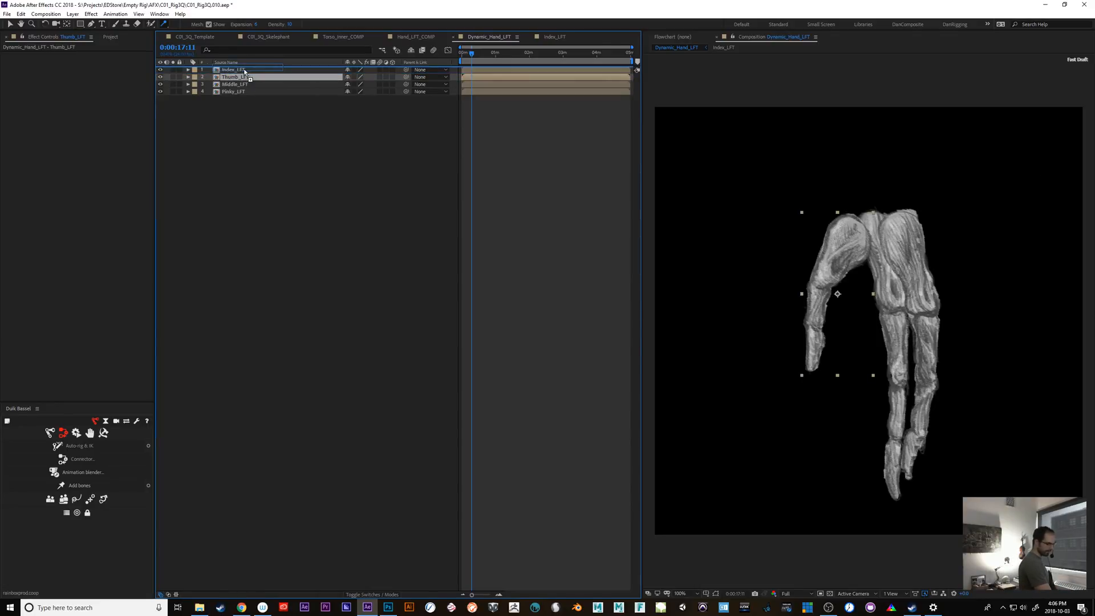
left_click(244, 69)
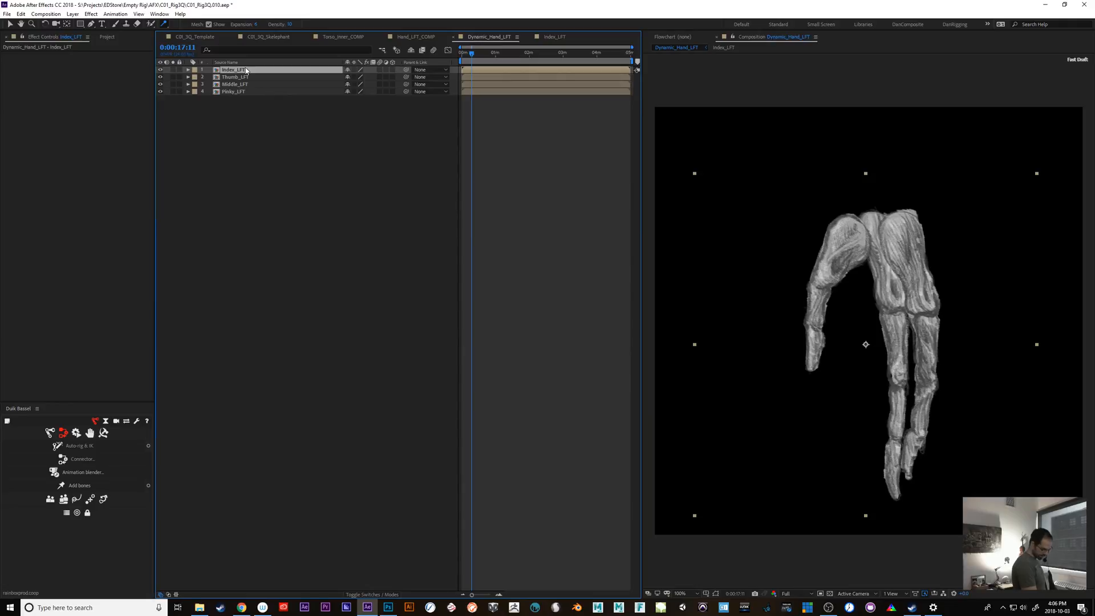
Move the Index_LFT layer left over the hand, to a horizontal position of about 405.
key("p")
left_click_drag(353, 76, 343, 78)
left_click(336, 84)
Nudge Middle_LFT slightly right and Pinky_LFT slightly left to a horizontal position of about 573, tightening the finger spacing.
left_click(311, 92)
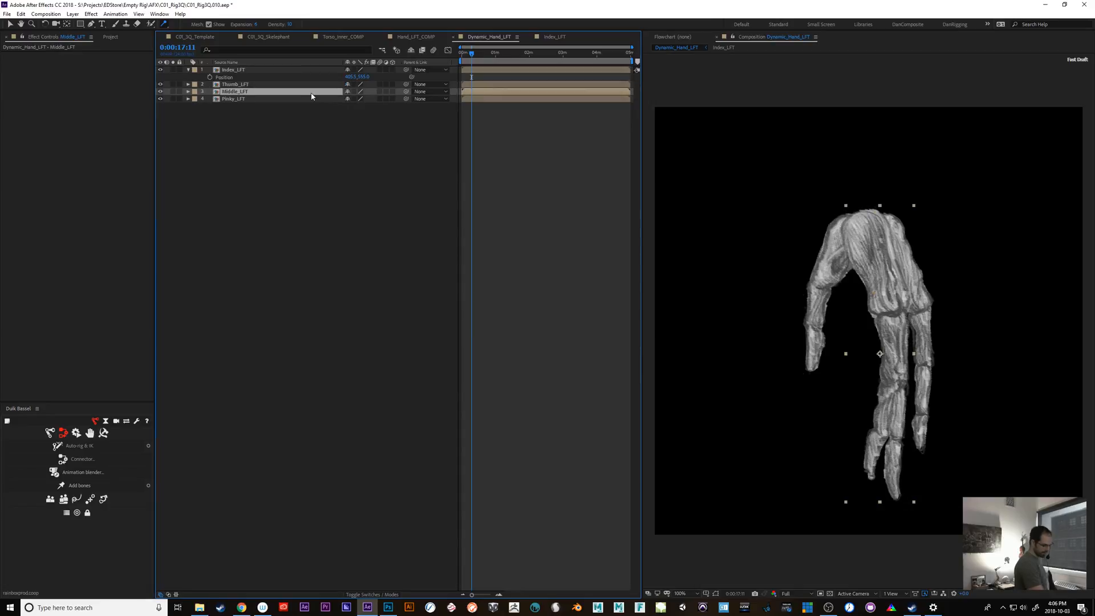
key("p")
left_click_drag(358, 98, 285, 108)
left_click(269, 107)
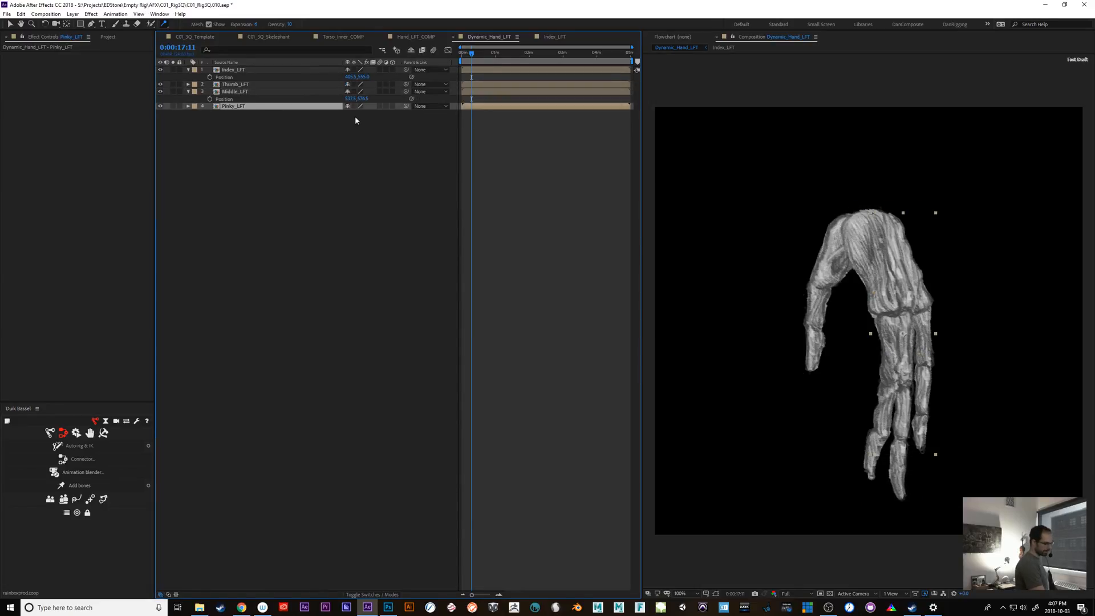
key("p")
left_click_drag(352, 113, 350, 113)
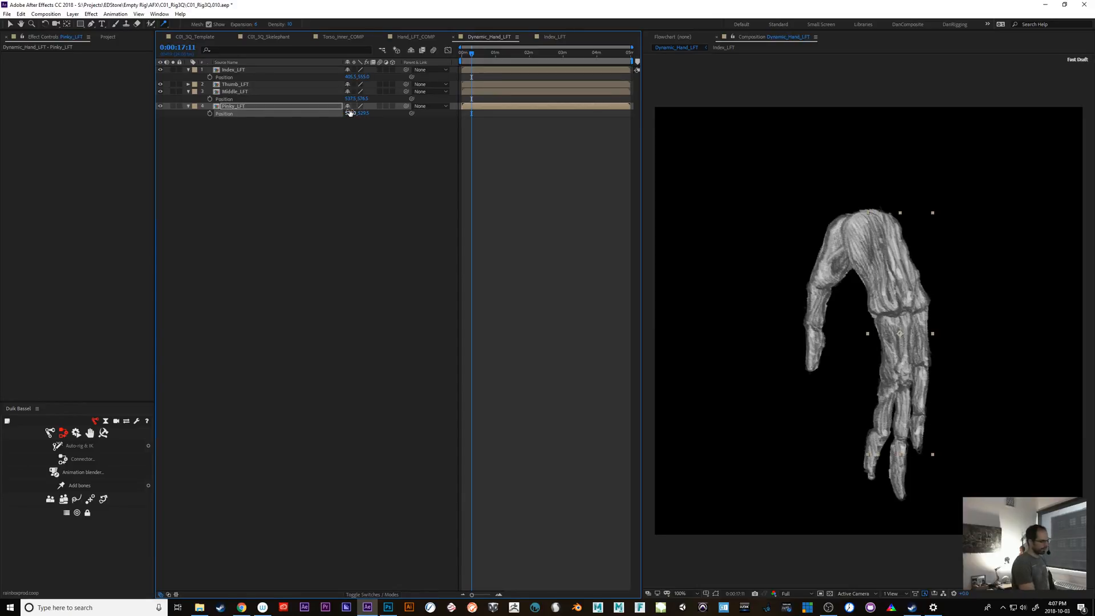
left_click(234, 70)
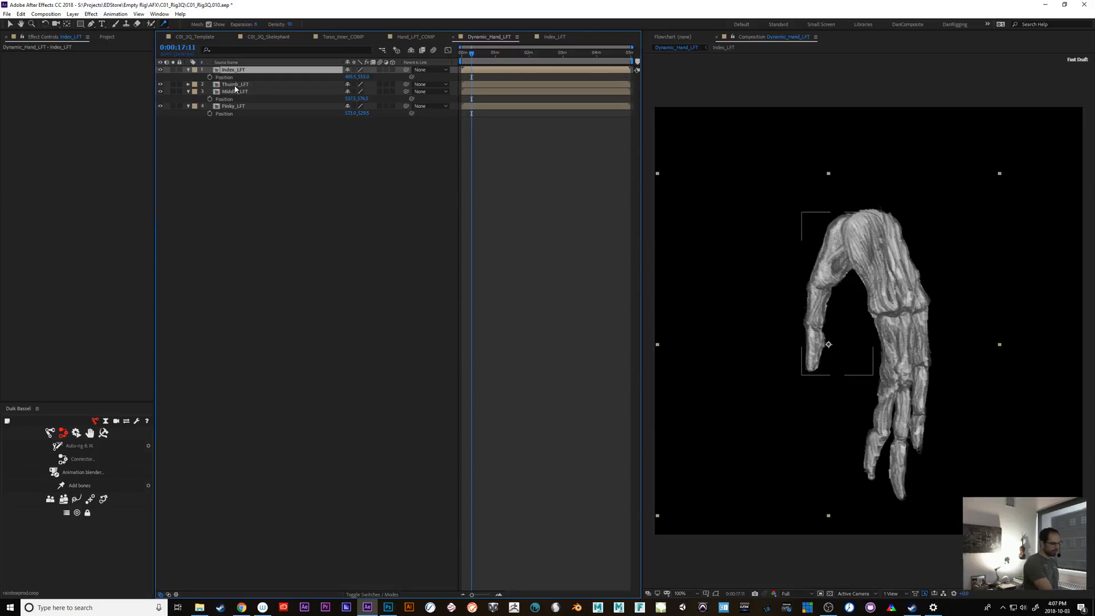
left_click(235, 88)
left_click(235, 73)
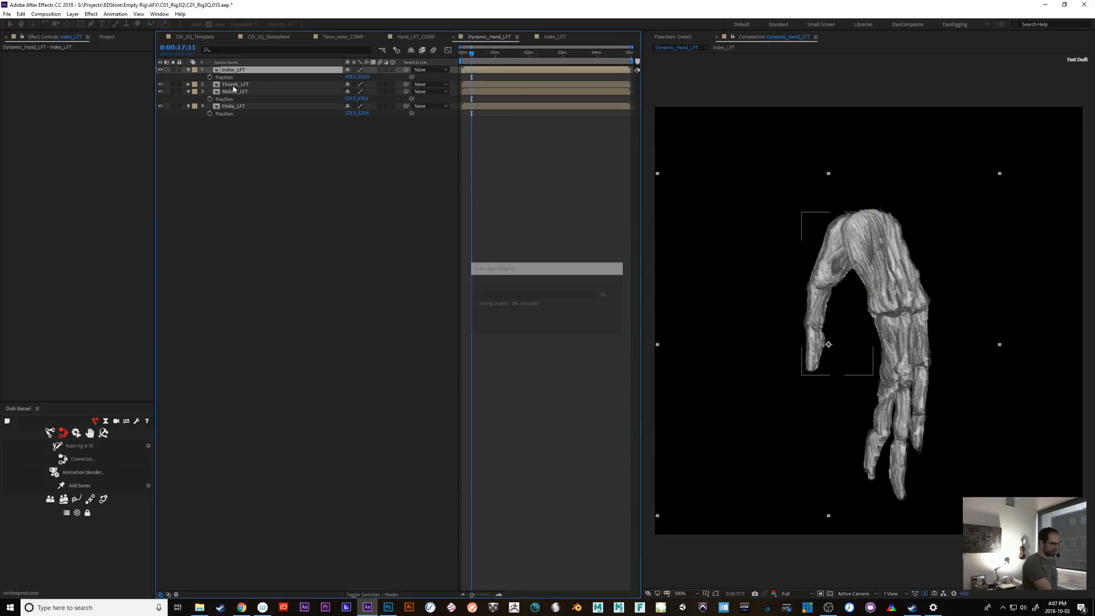
left_click(233, 87)
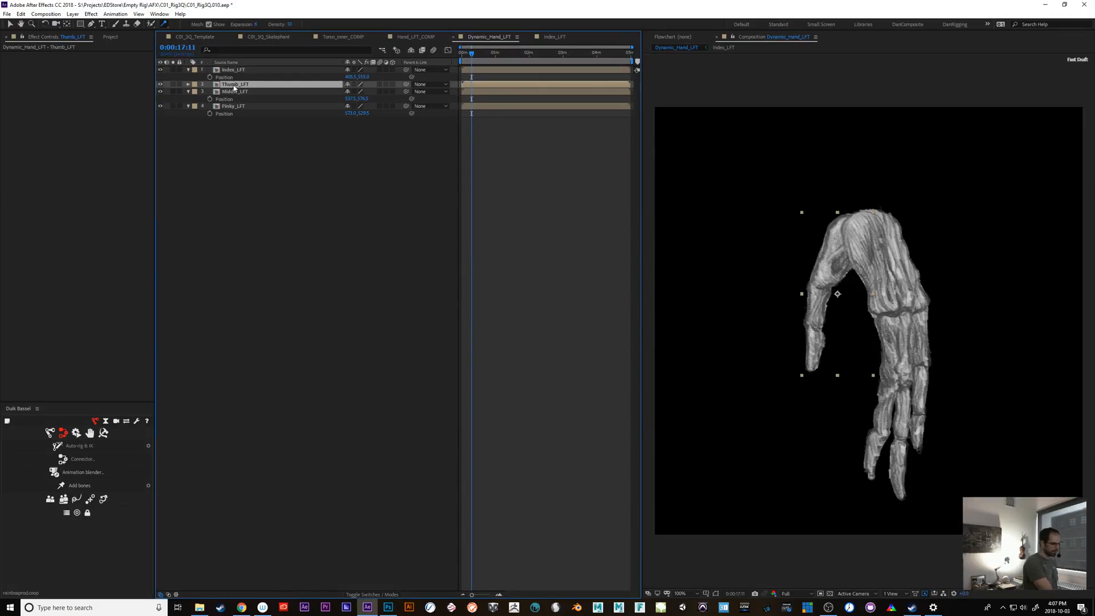
left_click(234, 71)
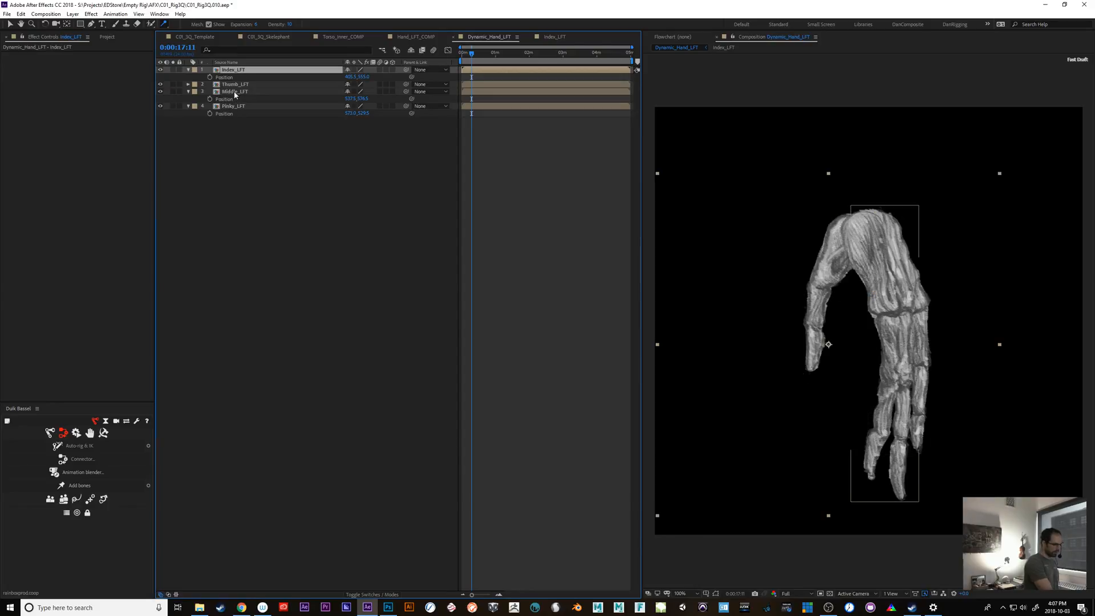
Open the Middle_LFT composition, check Index_LFT's dimensions in its composition settings for reference, and return to Middle_LFT.
left_click(236, 93)
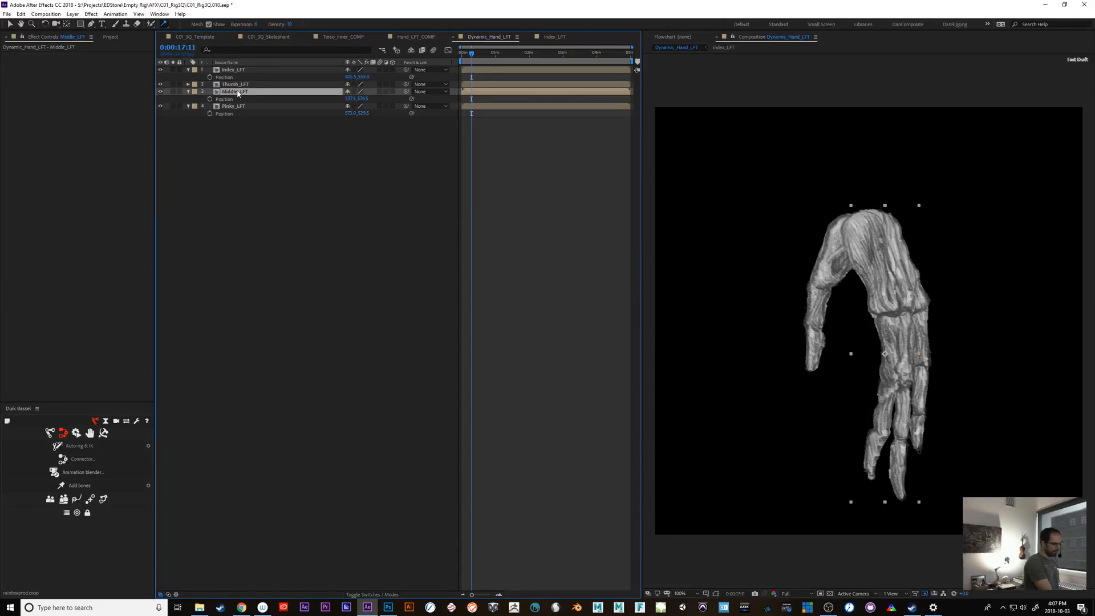
double_click(238, 93)
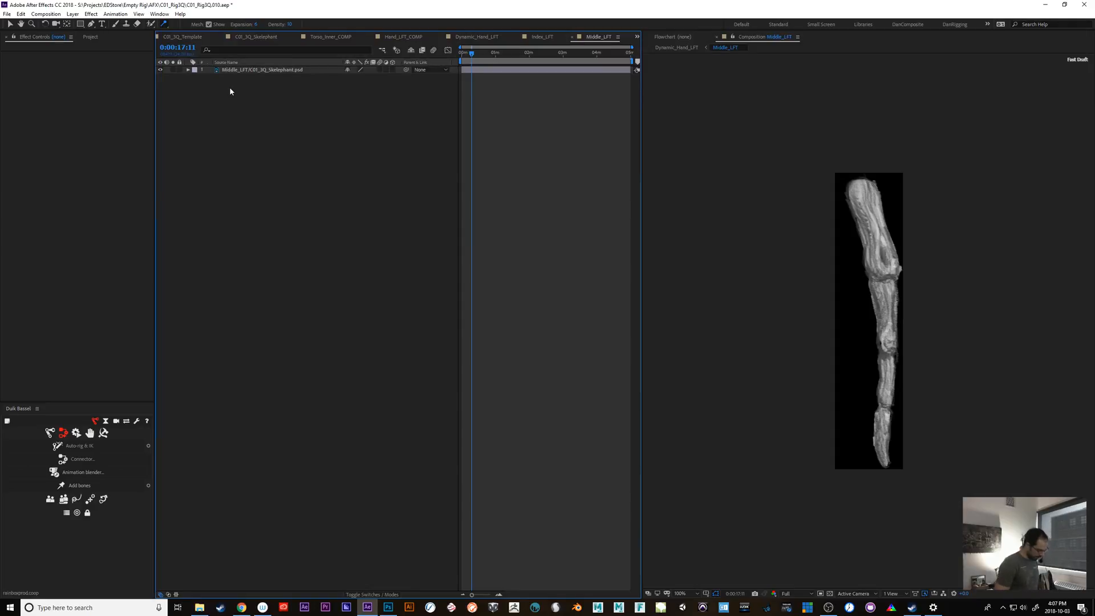
left_click(230, 86)
left_click(542, 37)
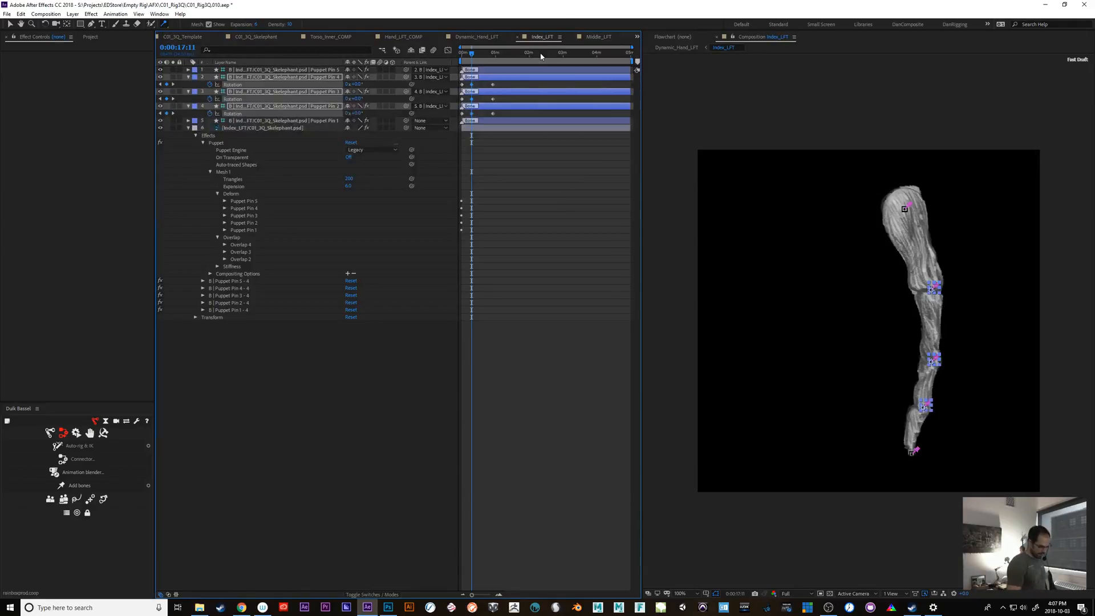
key("ctrl+k")
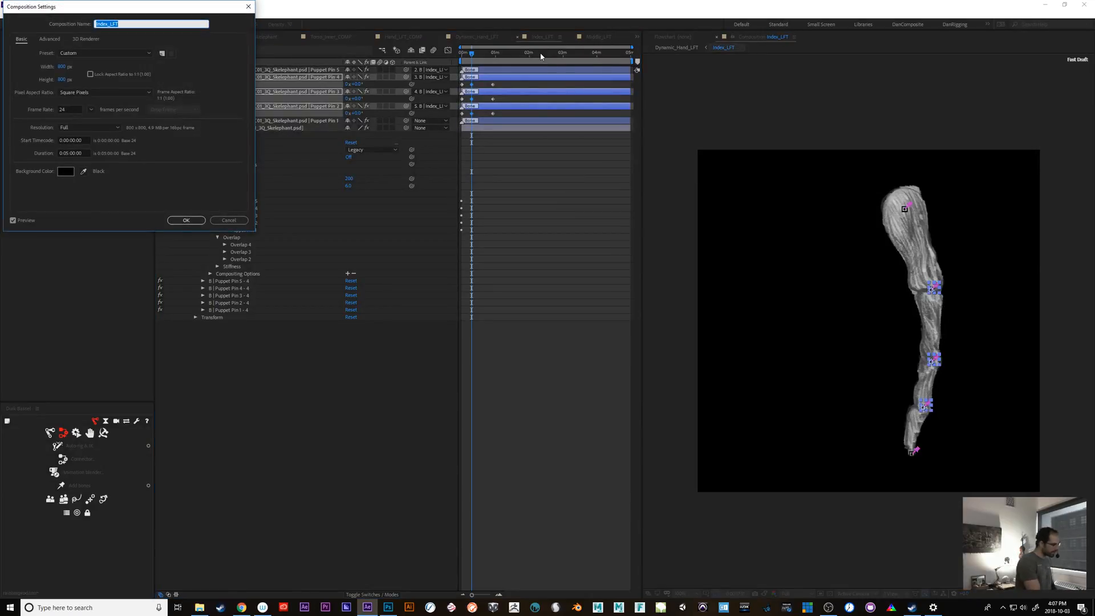
left_click(231, 221)
left_click(603, 37)
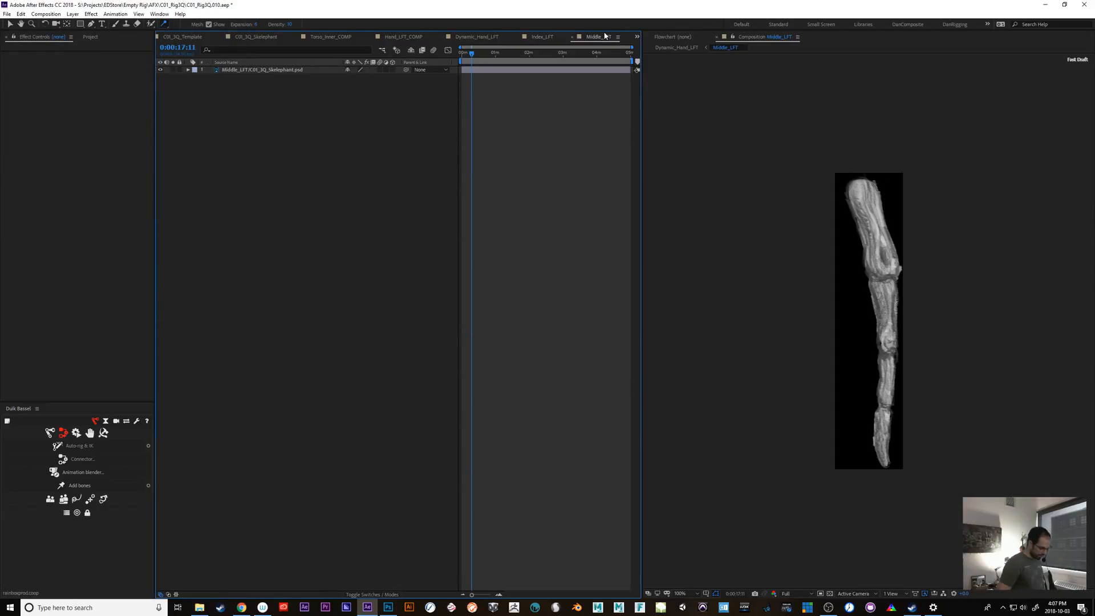
Set the Middle_LFT composition size to 900 × 900 px.
key("ctrl+k")
key("Tab")
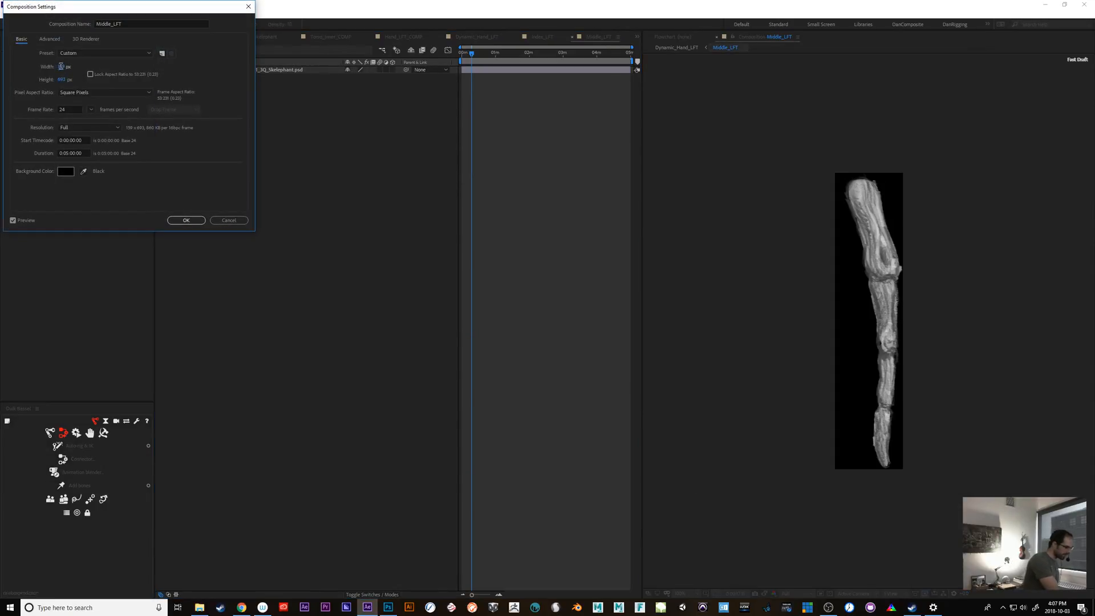
type("9000")
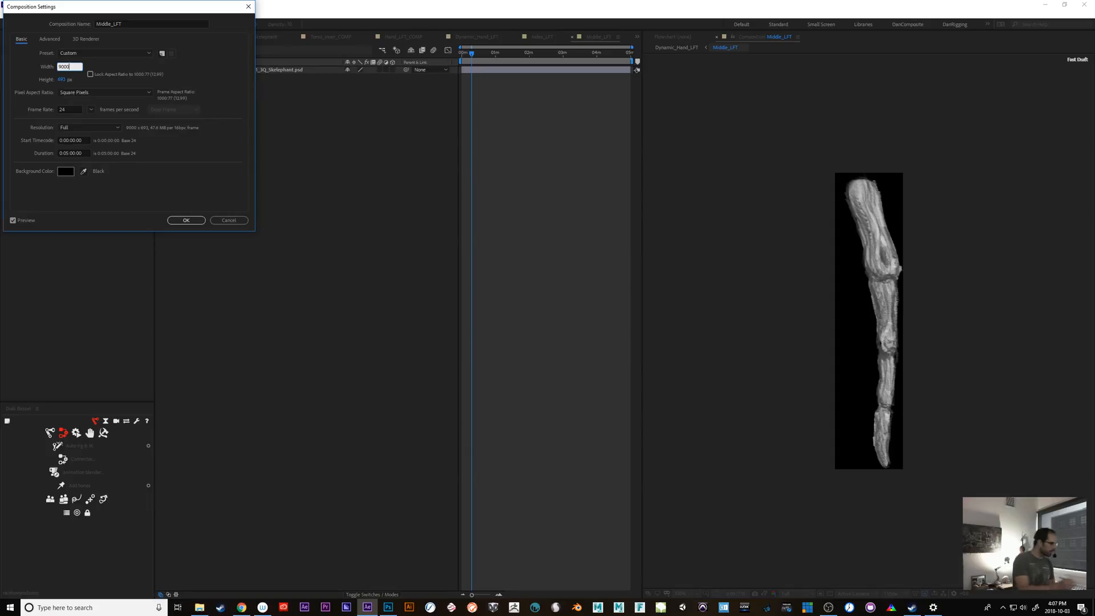
key("BackSpace")
key("Tab")
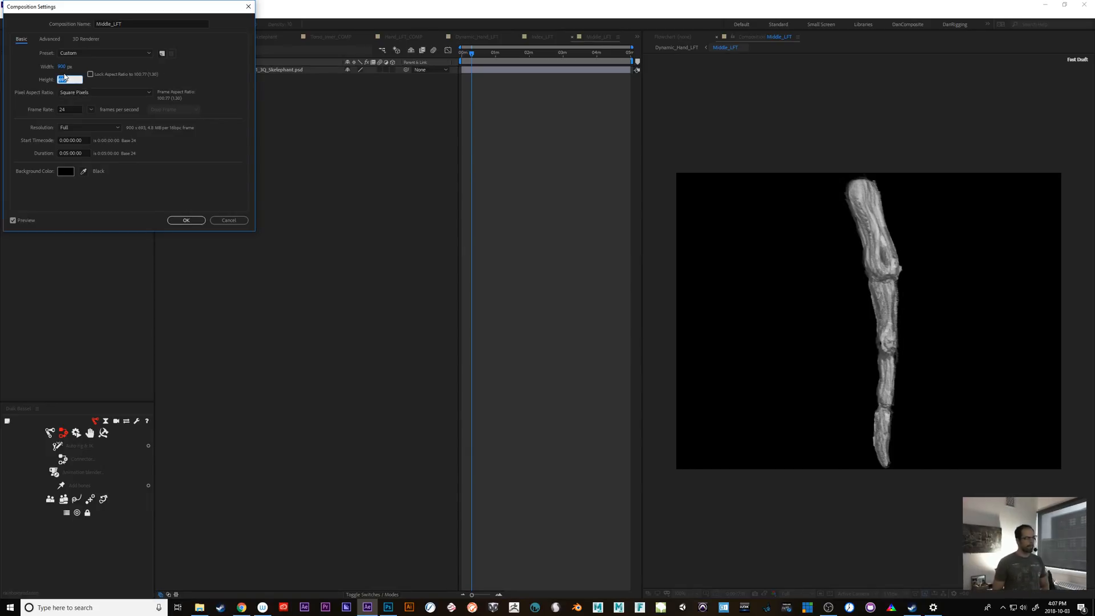
type("900")
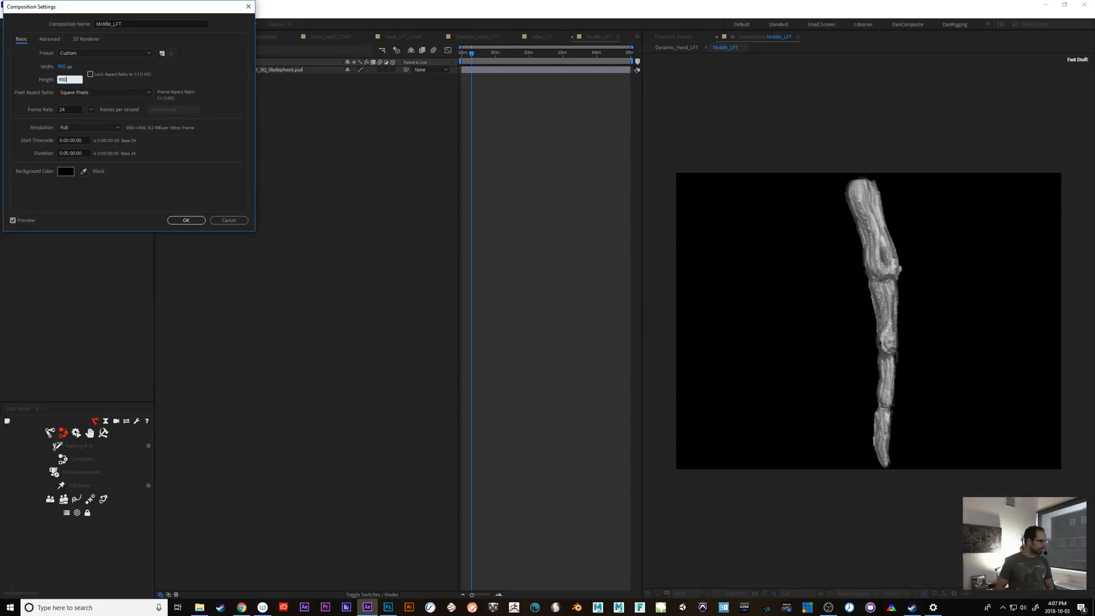
key("Return")
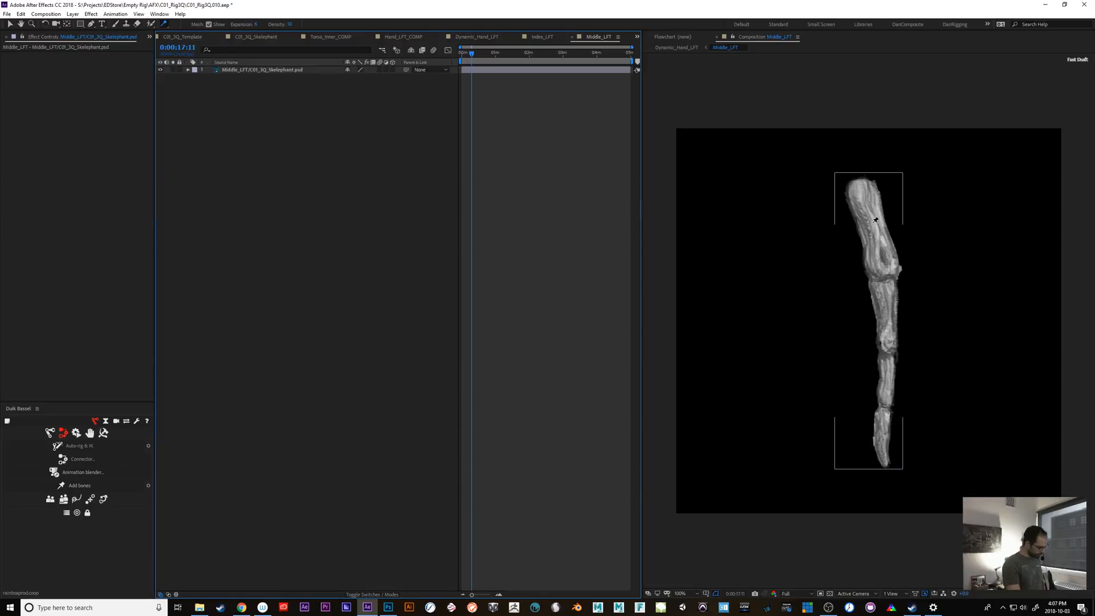
Resize the Middle_LFT composition to 800 × 800 px and shift the finger artwork right of the frame's centre.
key("ctrl+k")
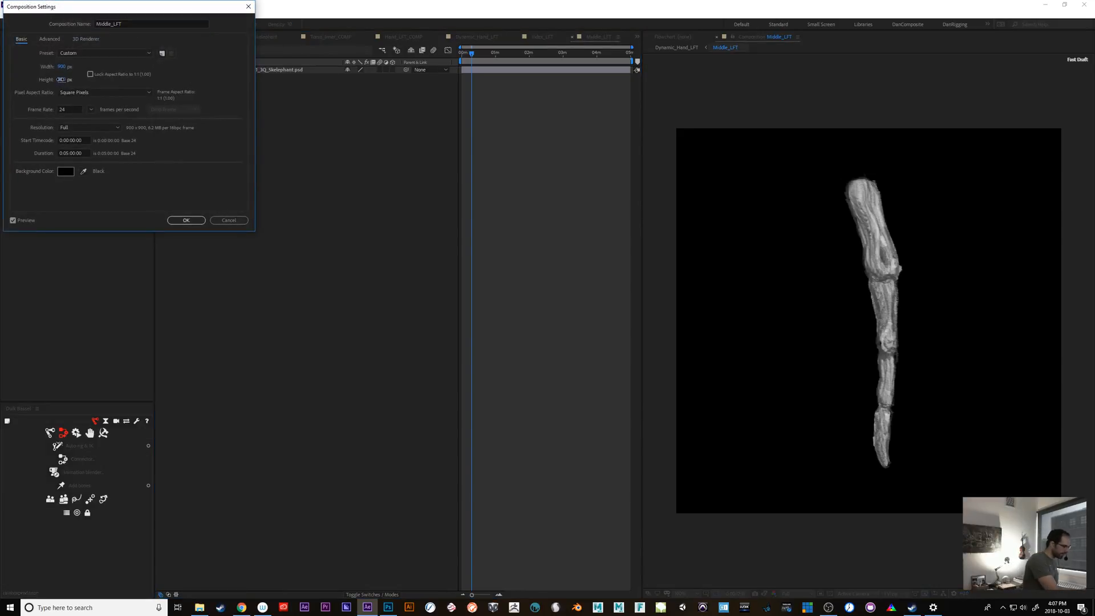
left_click(63, 80)
type("800")
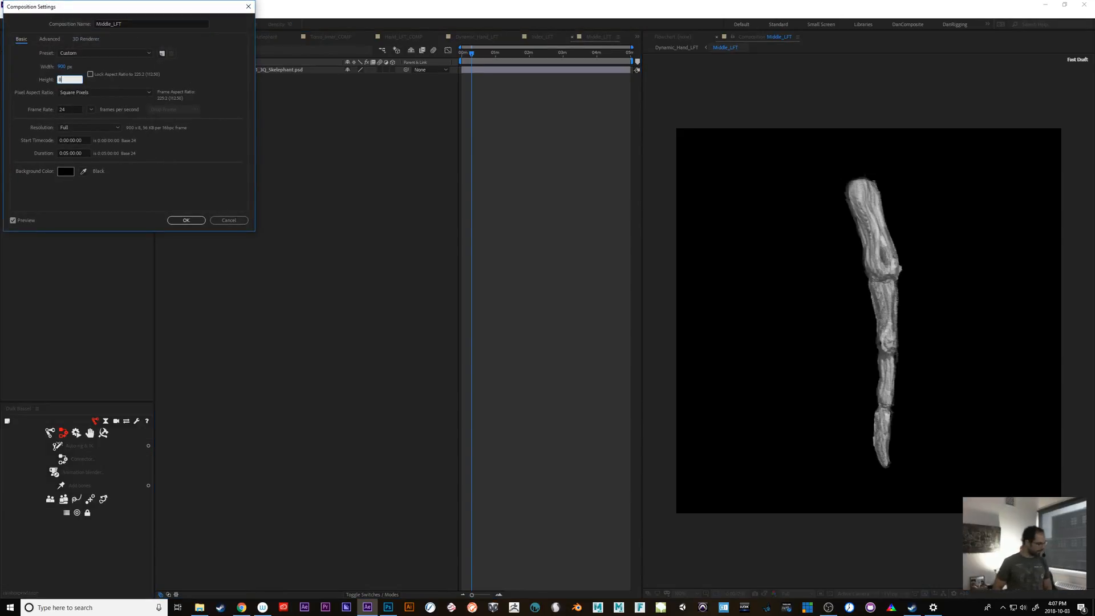
left_click(59, 67)
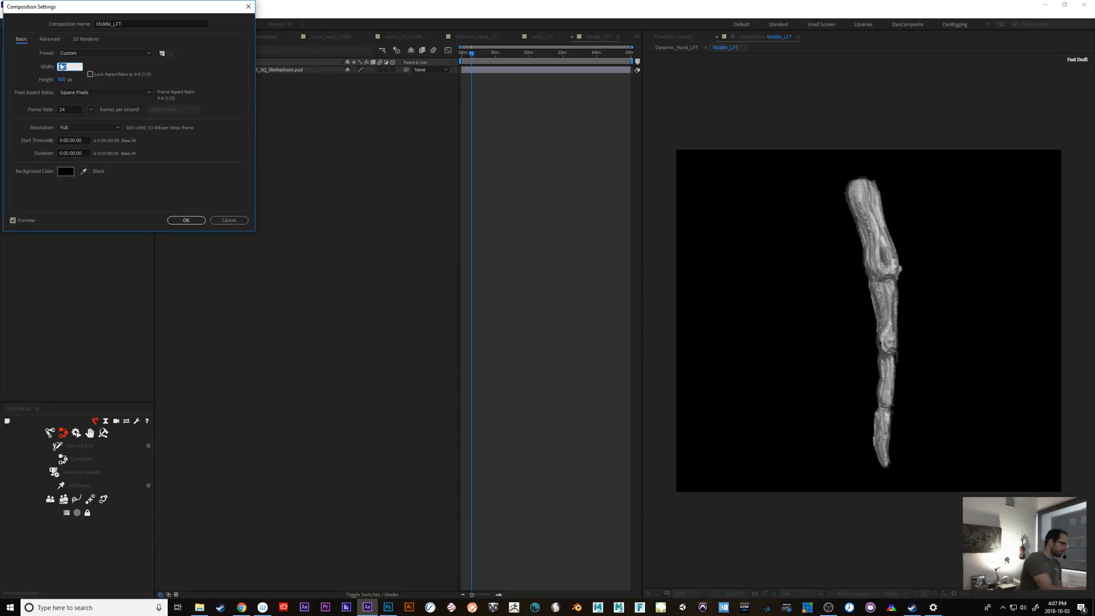
type("800")
key("Return")
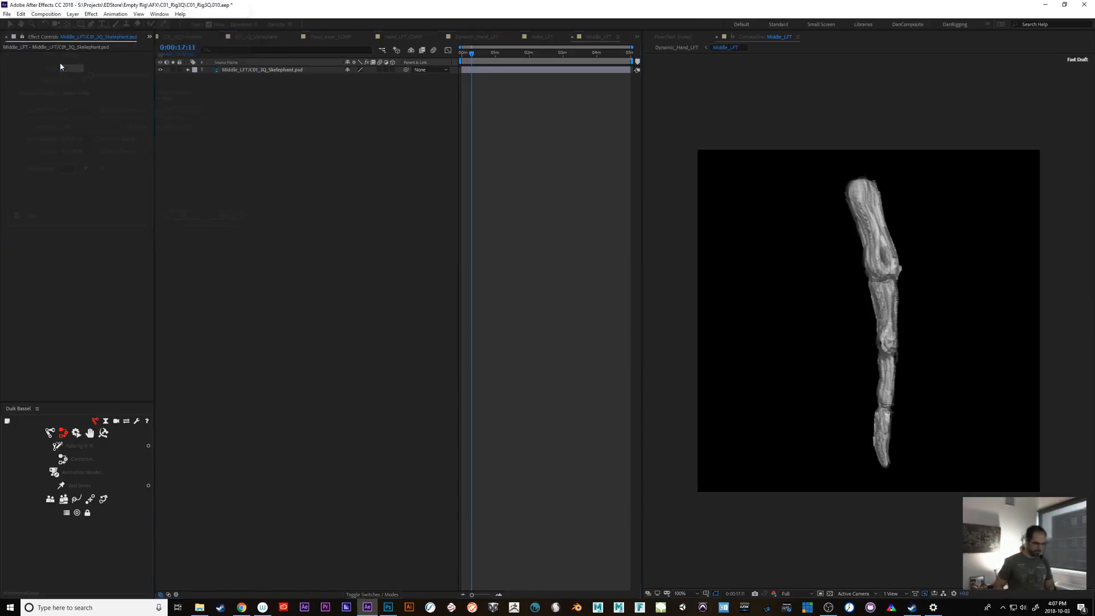
key("v")
left_click_drag(884, 241, 929, 230)
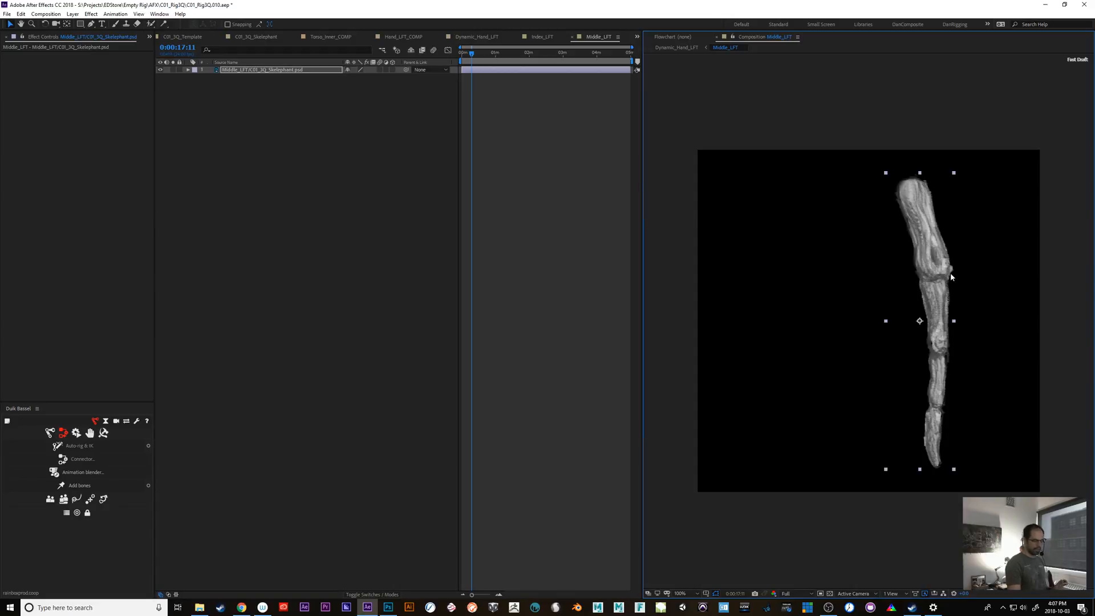
Place five puppet pins along the middle finger: at its upper end, at the three joints and at the fingertip.
left_click(164, 23)
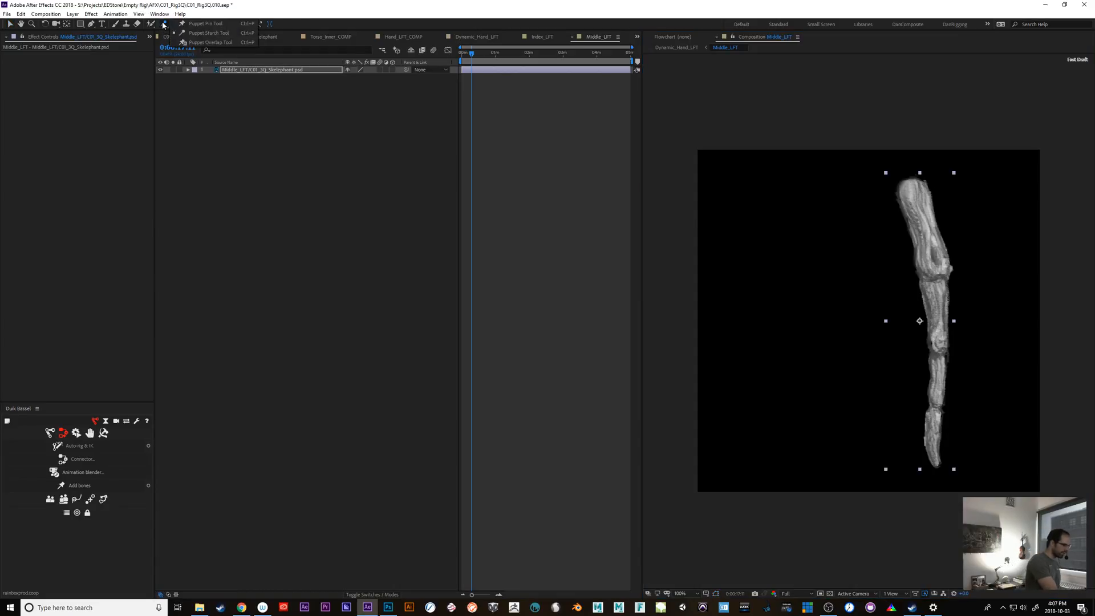
left_click(208, 25)
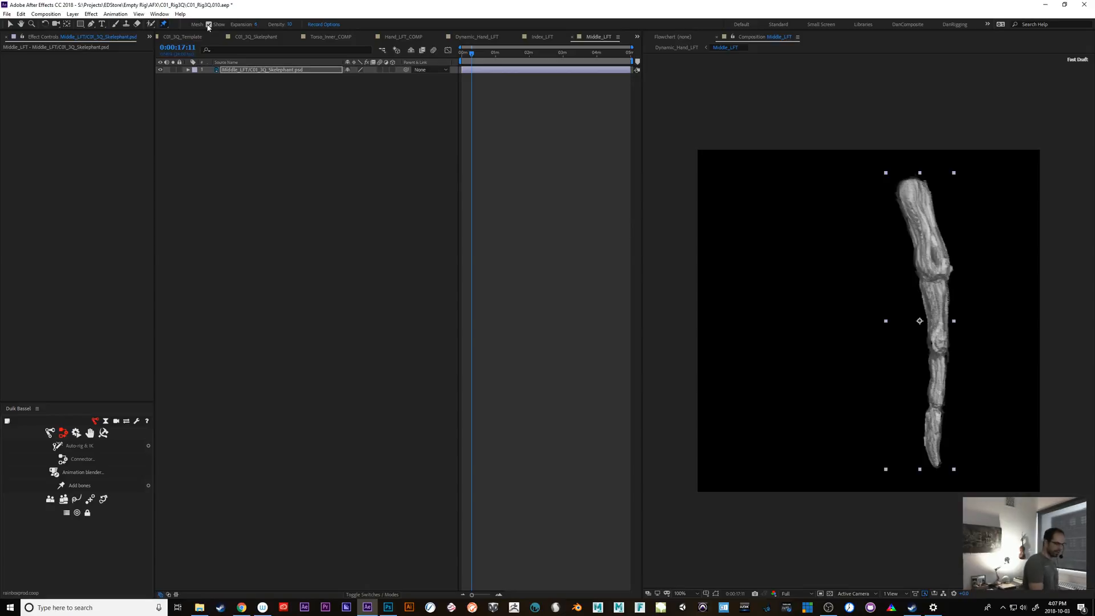
left_click(916, 195)
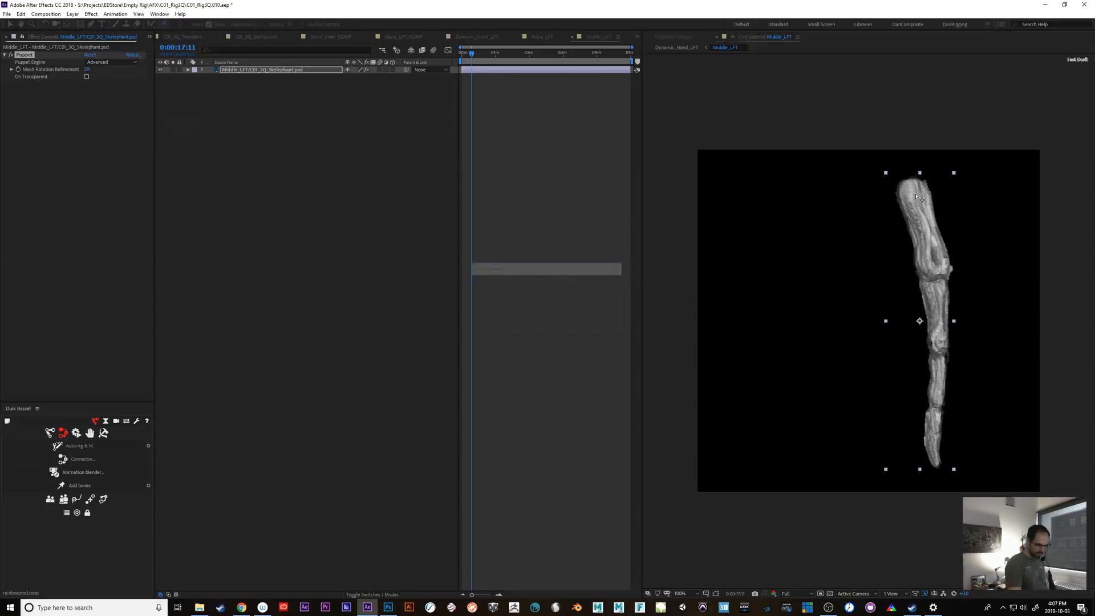
left_click(936, 278)
left_click(938, 356)
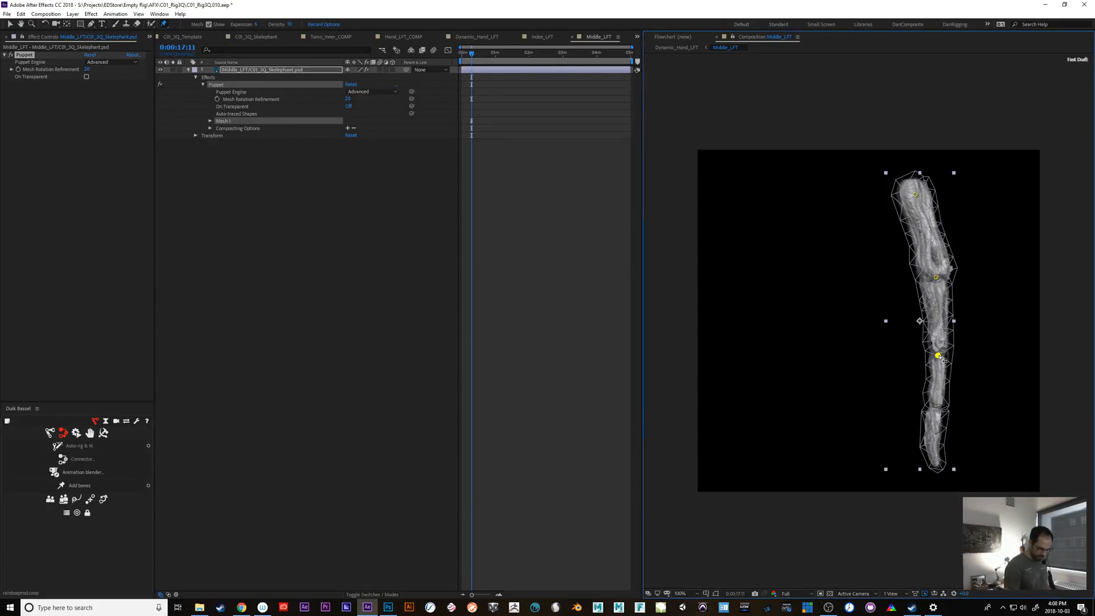
left_click(937, 407)
left_click(937, 463)
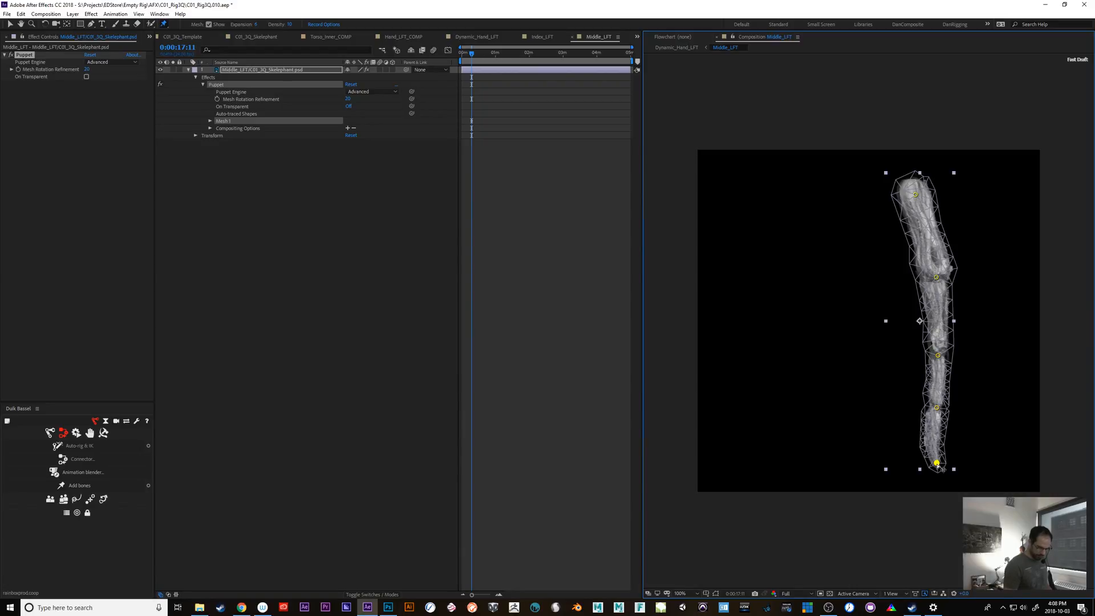
Set the middle finger's puppet engine to Legacy and its mesh triangles to 100.
left_click(112, 62)
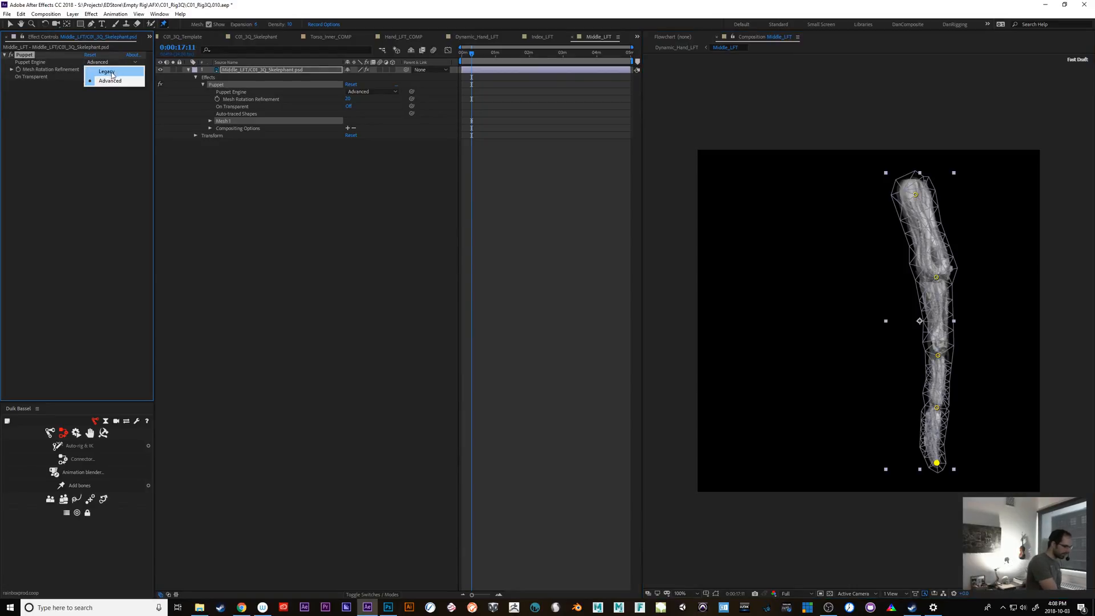
left_click(114, 75)
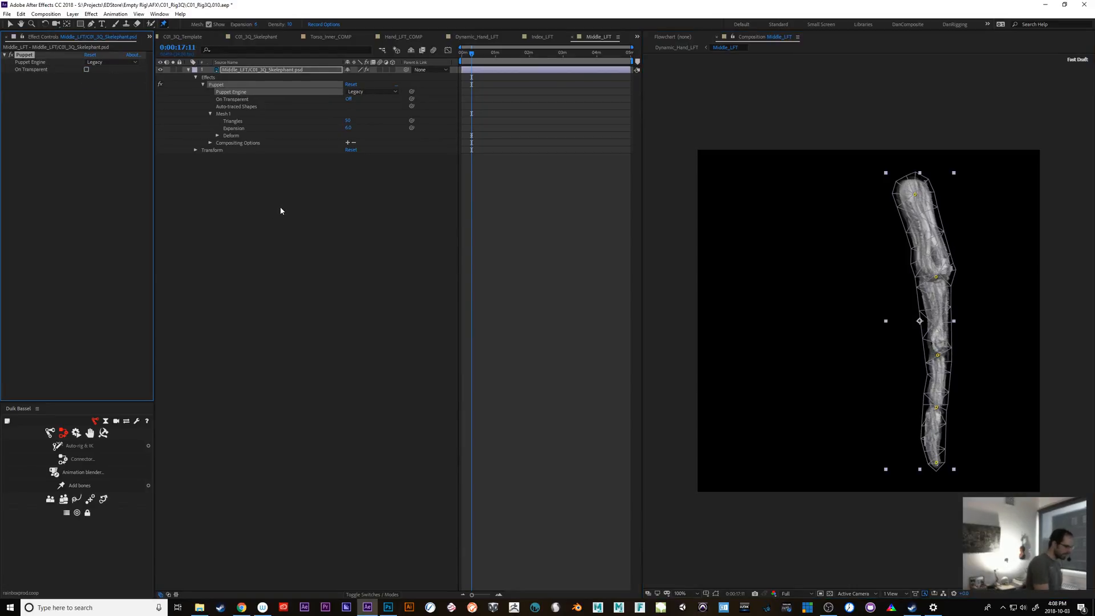
left_click(348, 122)
type("100")
key("Return")
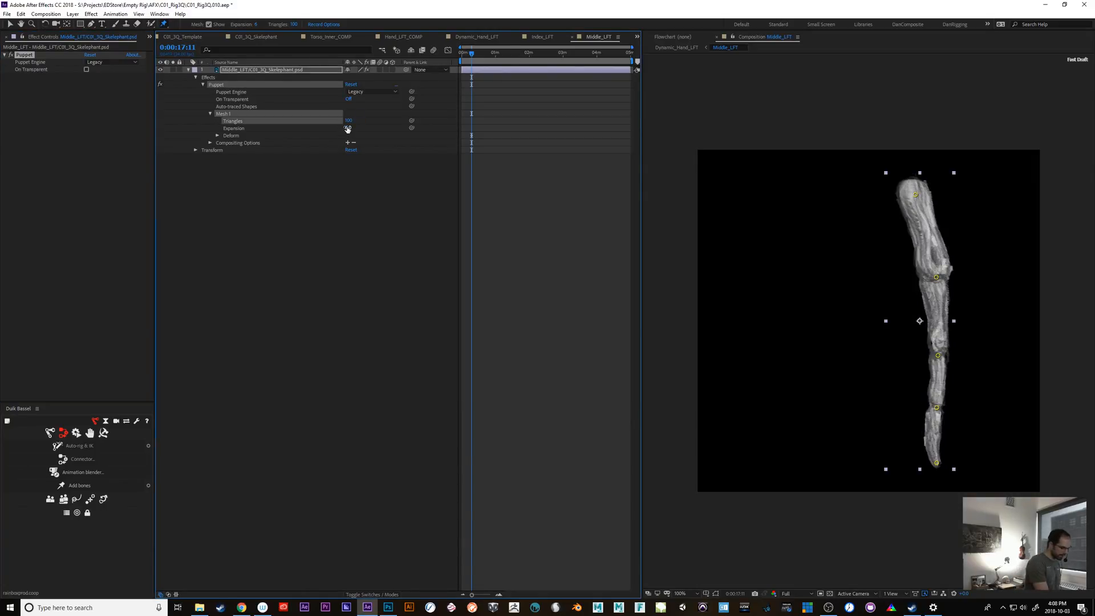
Try a mesh expansion of 5 on the middle finger, and settle on 3.
left_click(347, 129)
type("5")
key("Return")
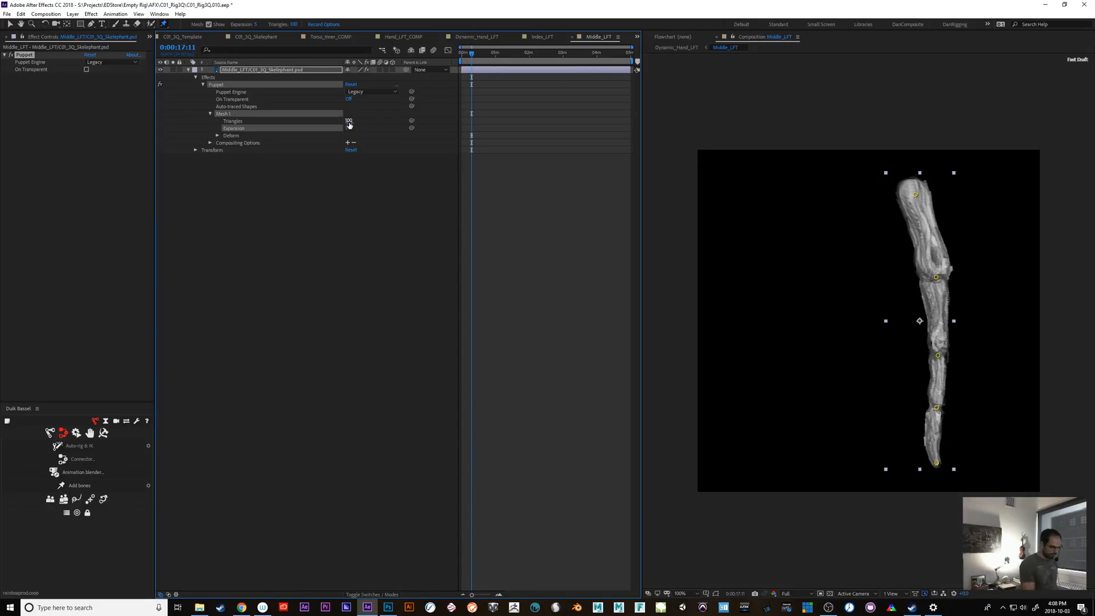
left_click(350, 128)
type("3")
key("Return")
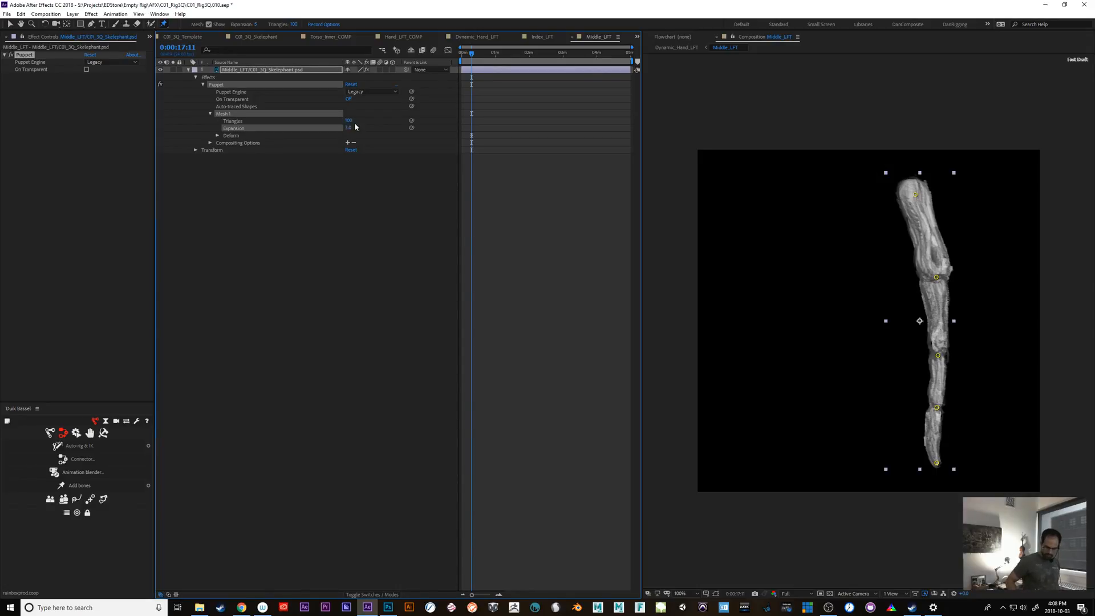
In Index_LFT, move to the bent-finger pose at 0:00:56:23 and set the puppet mesh expansion to 3.
left_click(542, 39)
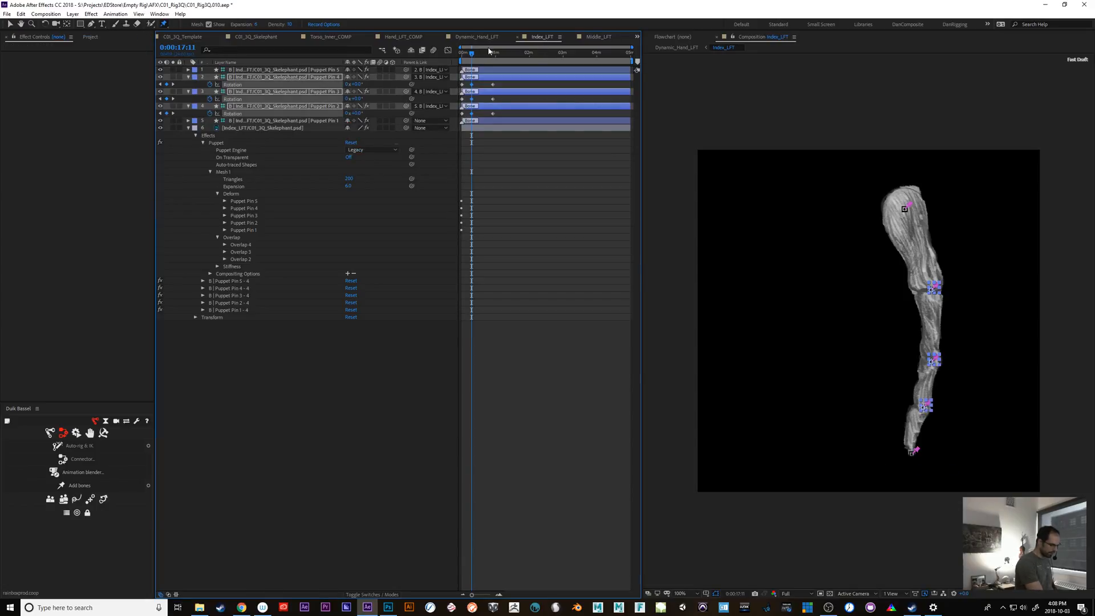
left_click_drag(481, 56, 494, 52)
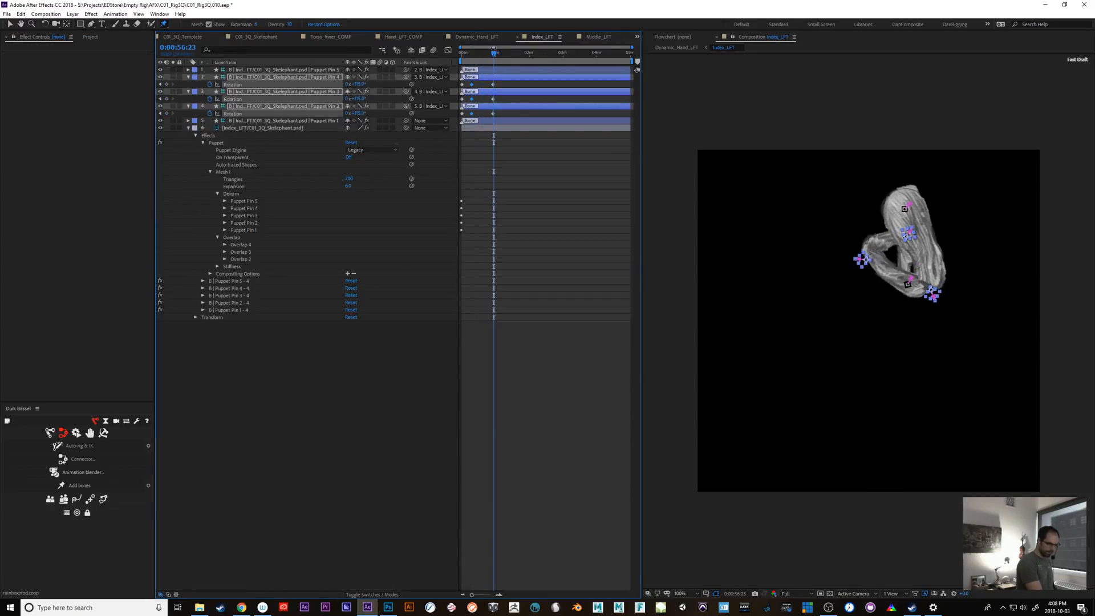
left_click(348, 186)
type("3")
key("Return")
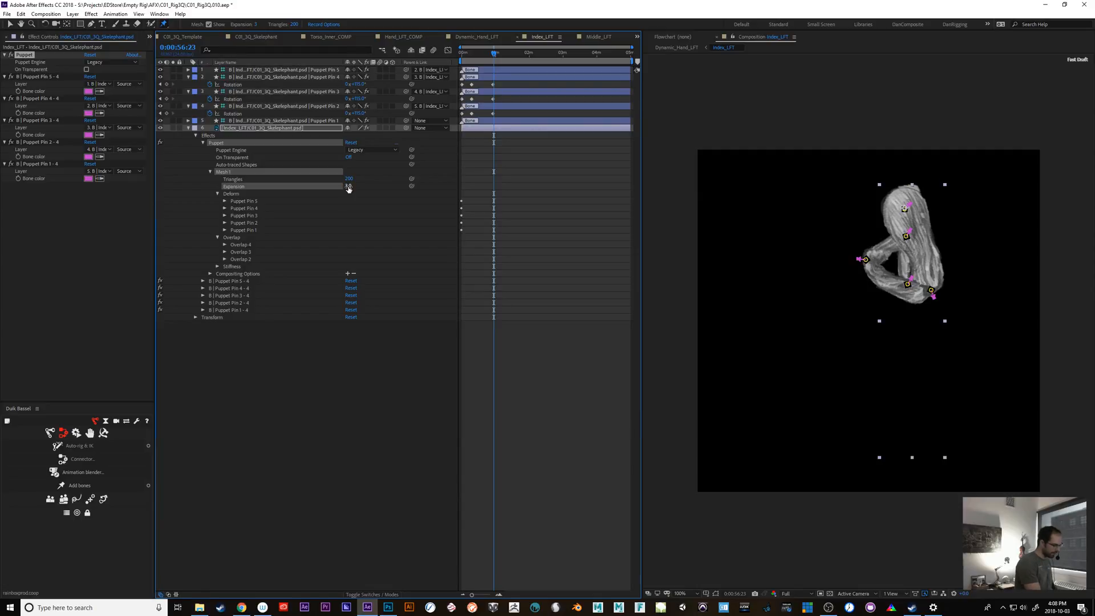
Try a mesh expansion of 2 on the index finger and return it to 3.
left_click(348, 186)
type("2")
key("Return")
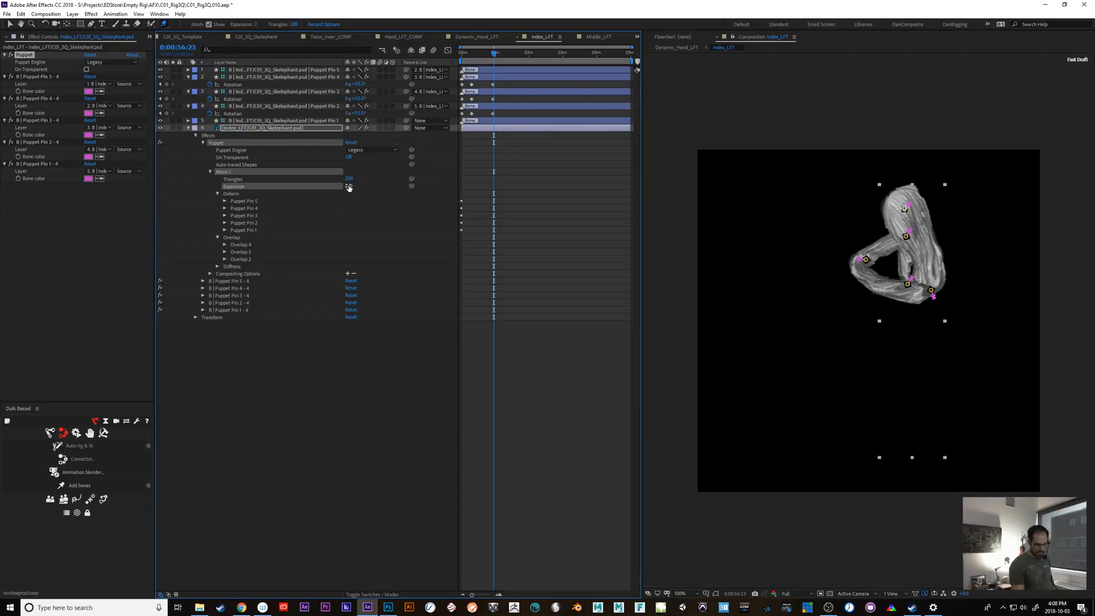
left_click(349, 187)
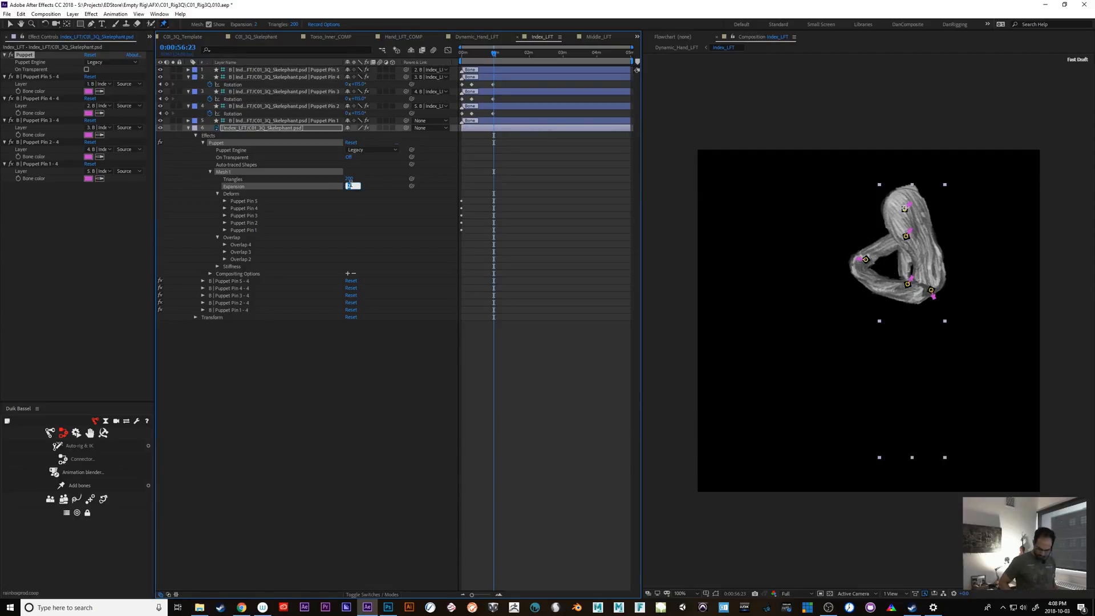
type("3")
key("Return")
mouse_move(493, 53)
left_mouse_down()
mouse_move(464, 65)
mouse_move(494, 55)
left_mouse_up()
In Middle_LFT, use the Puppet Starch tool to place one starch pin on the uppermost bone, two on the second and one on the third.
left_click(596, 37)
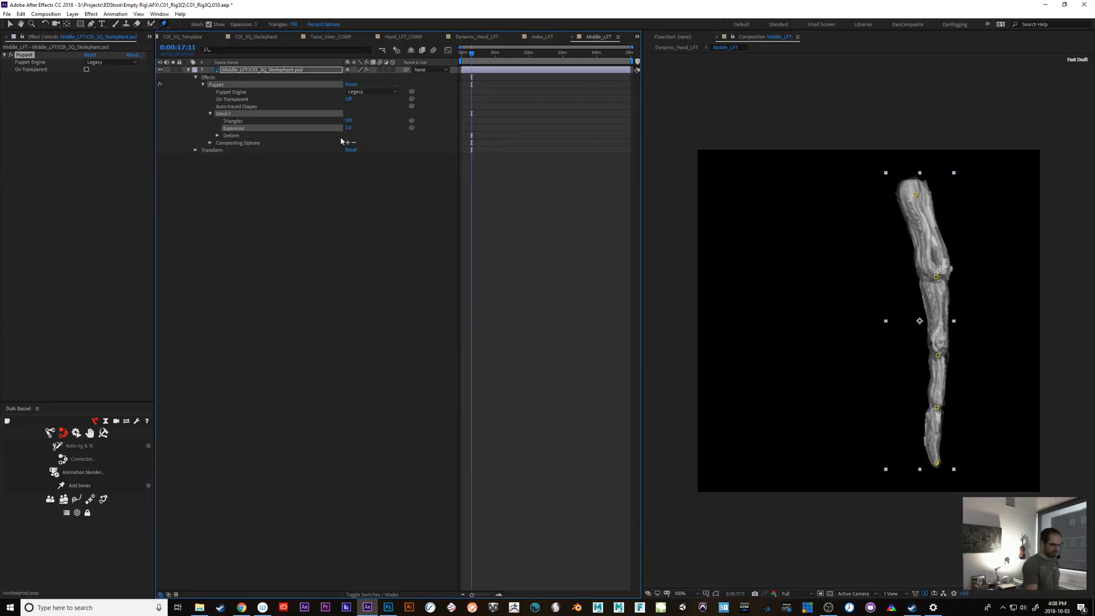
left_click(231, 93)
left_click(235, 107)
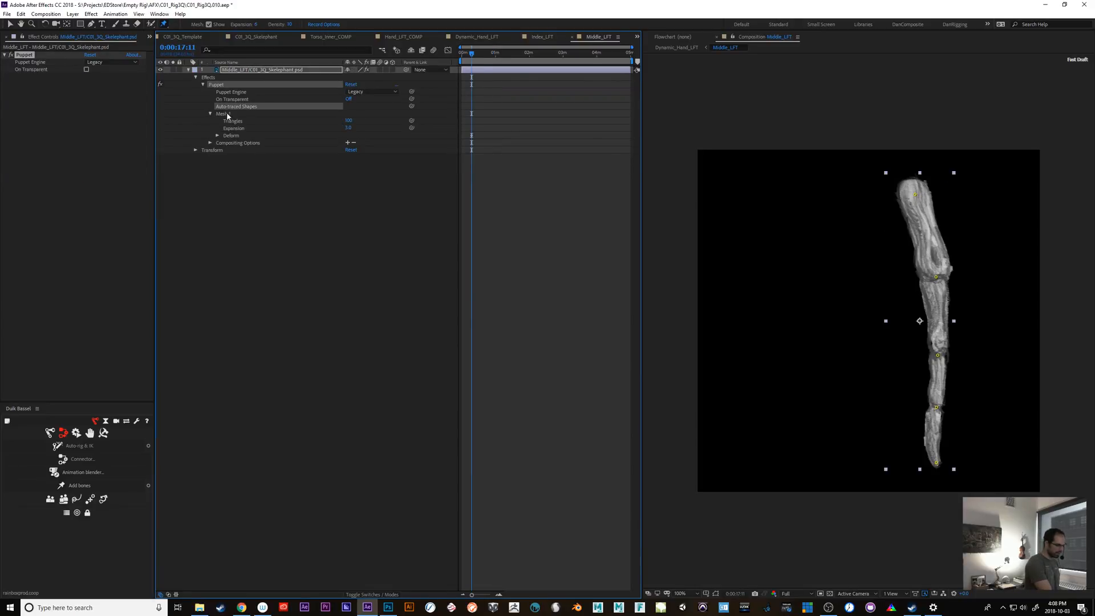
left_click(228, 115)
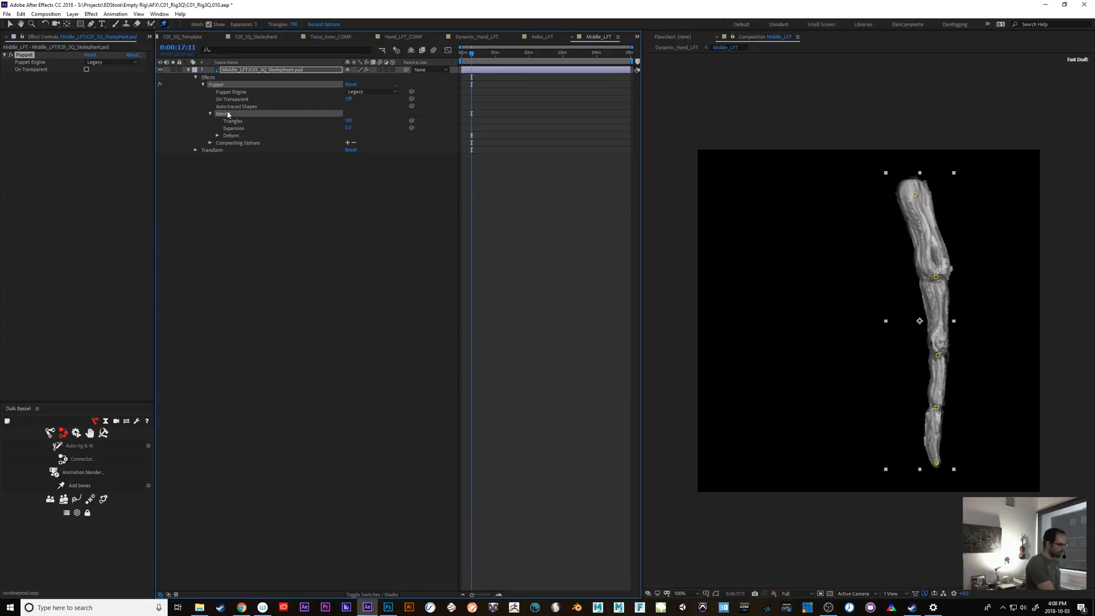
left_click(164, 24)
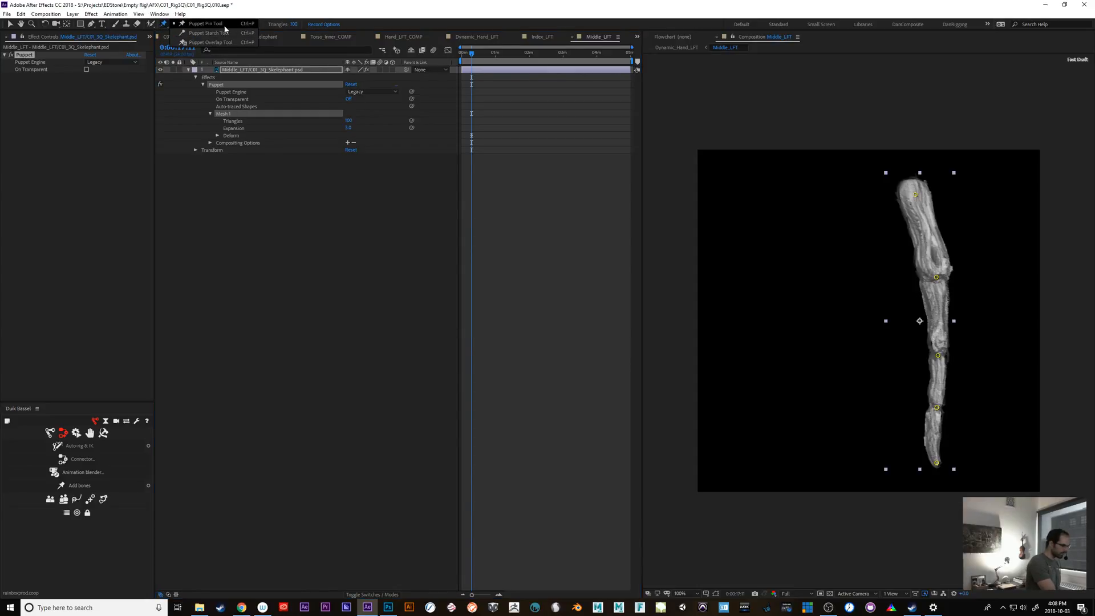
left_click(222, 33)
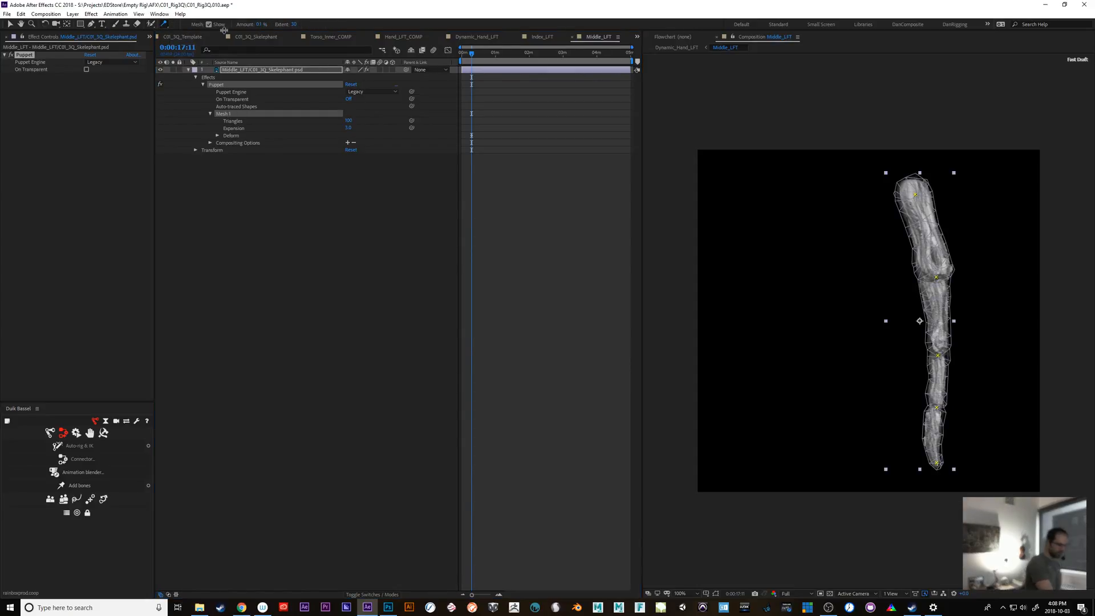
left_click(925, 230)
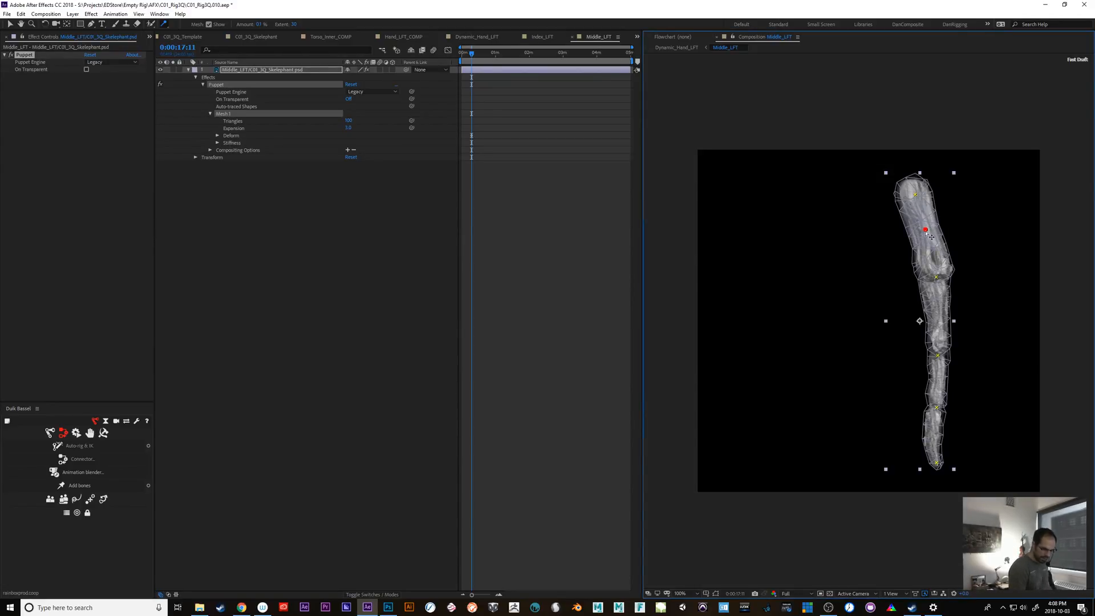
left_click(940, 317)
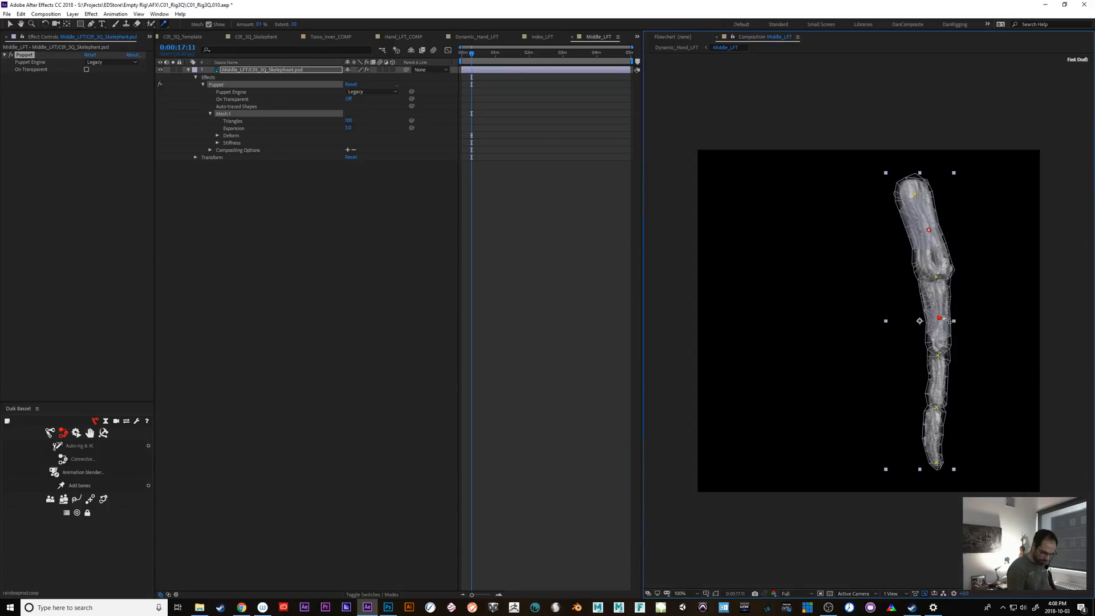
left_click(941, 305)
left_click(940, 378)
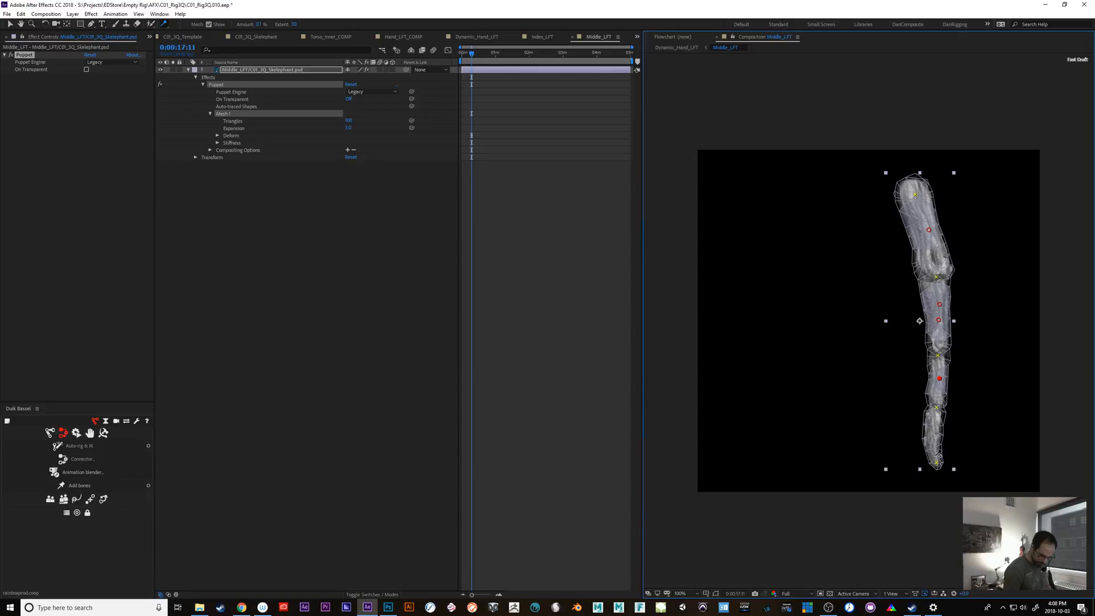
Add three starch pins along the middle finger's tip bone, between the last joint and the fingertip.
left_click(937, 460)
left_click(934, 431)
left_click_drag(935, 429, 934, 434)
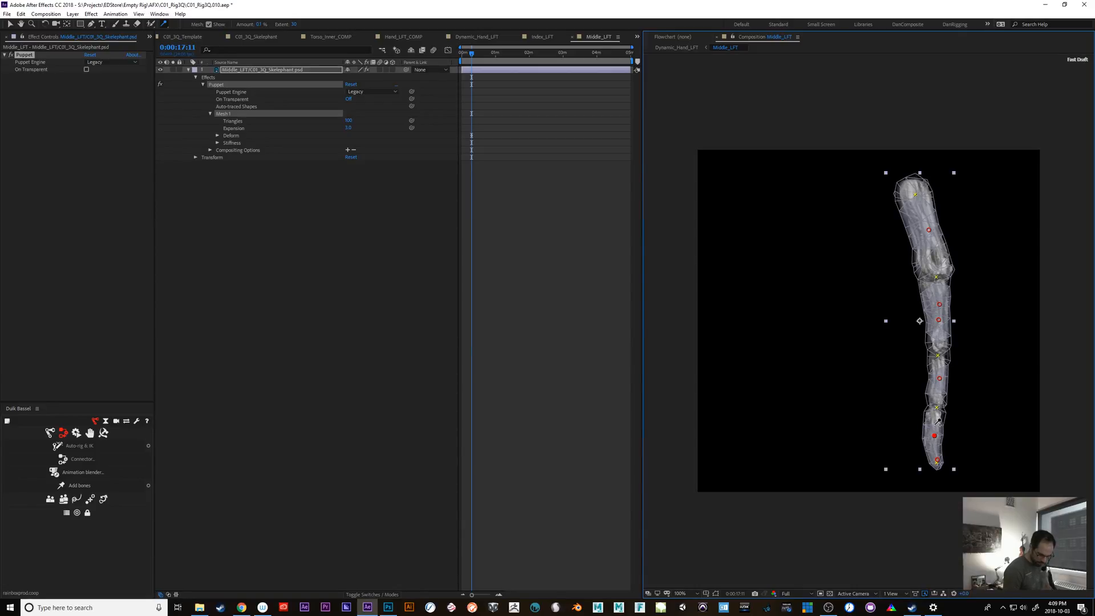
left_click(936, 430)
left_click_drag(934, 437, 934, 434)
Check the mesh settings in Index_LFT, then set the puppet mesh triangles in Middle_LFT to 200.
left_click(542, 37)
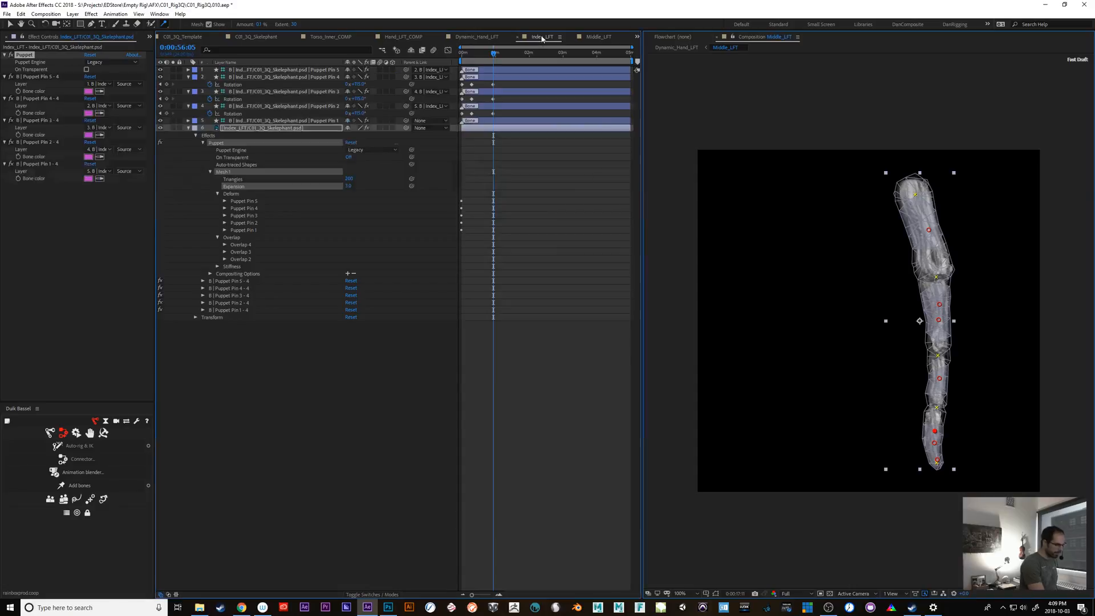
left_click(598, 36)
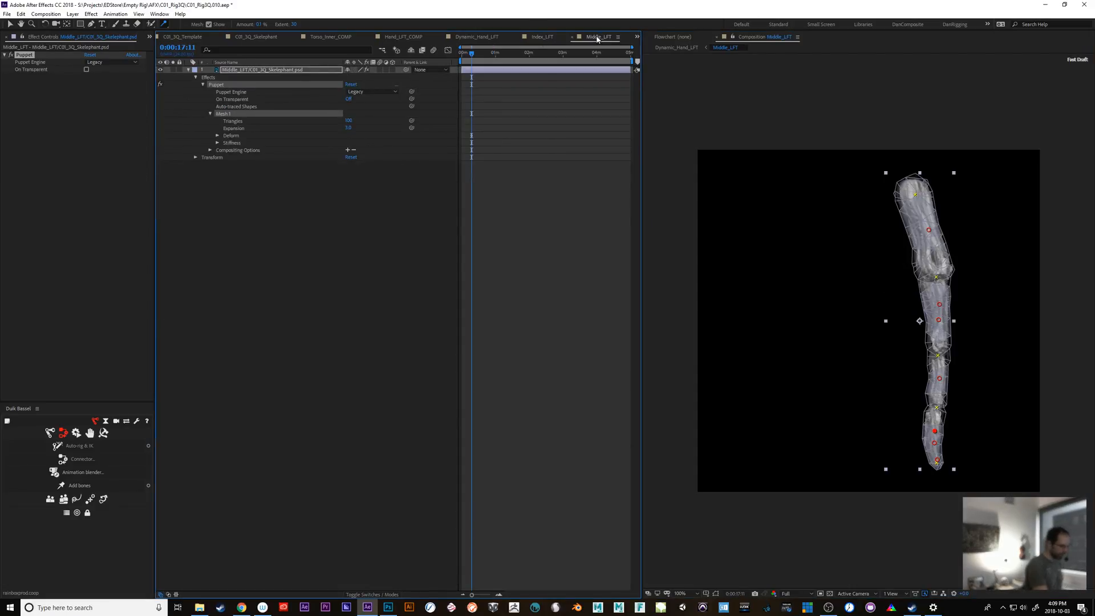
left_click(348, 121)
type("900")
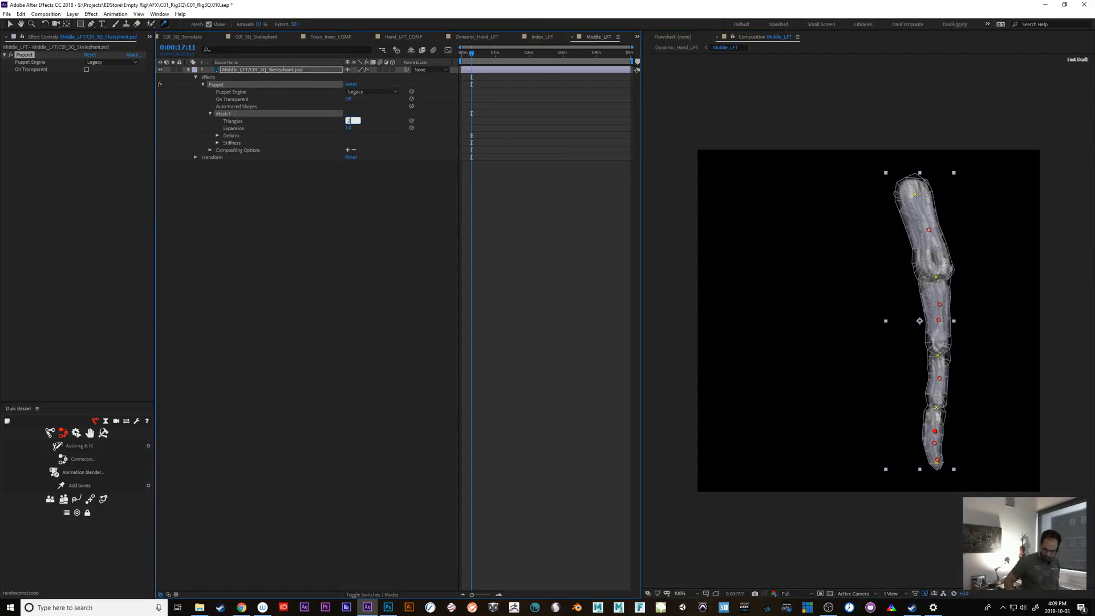
key("Return")
Add a second starch pin on the finger's third bone and spread three starch pins along the uppermost bone.
left_click(939, 386)
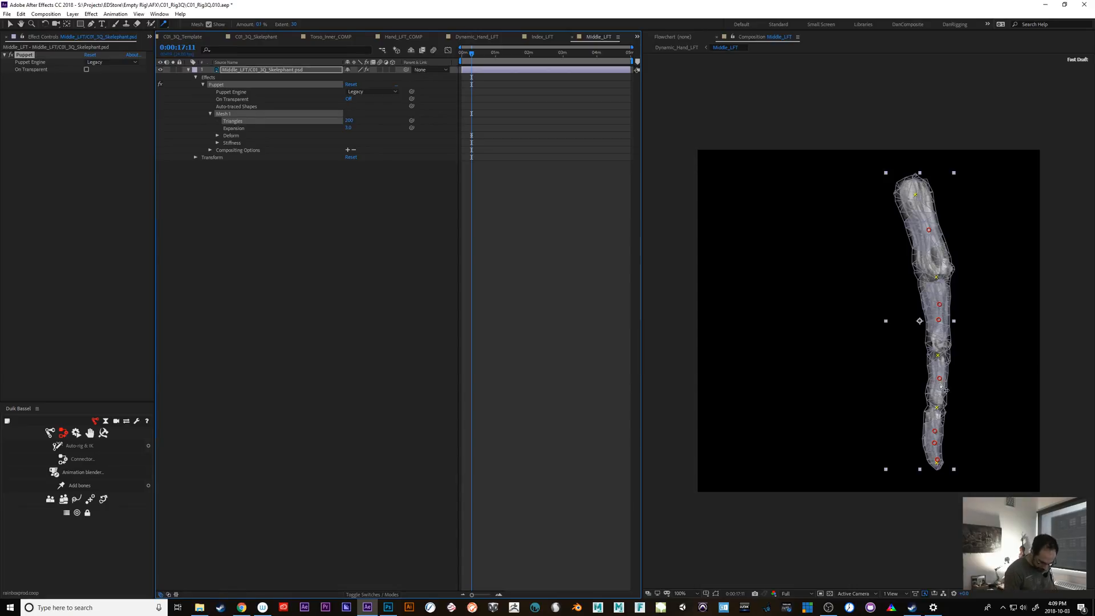
left_click(933, 253)
left_click_drag(933, 253, 922, 228)
left_click(929, 228)
left_click(918, 201)
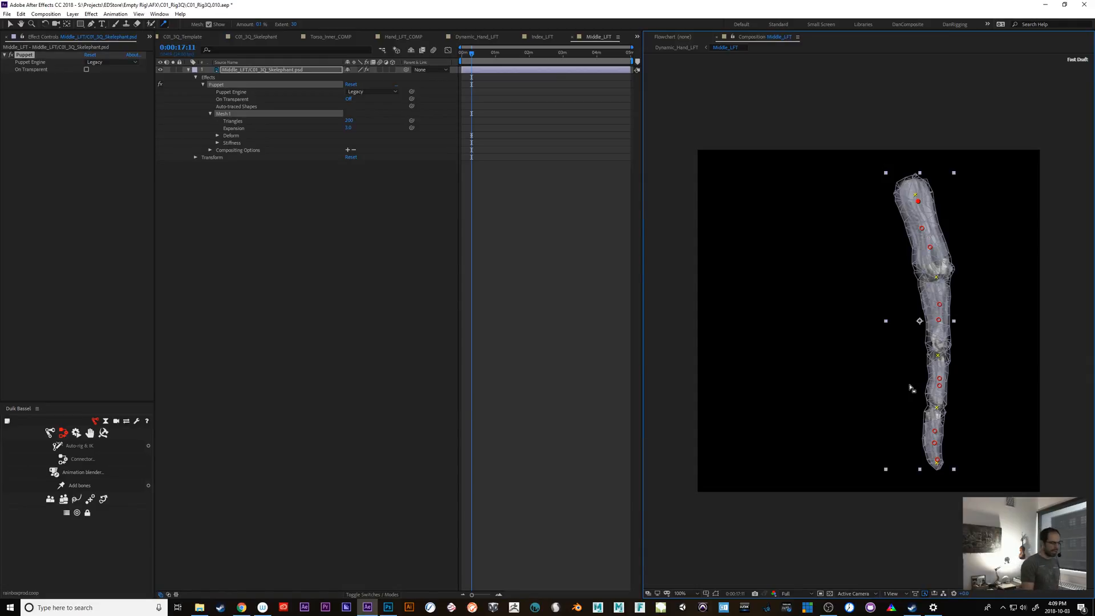
Create Duik bones from the middle finger layer's puppet pins and reveal the rotation property of all five bones.
left_click(241, 71)
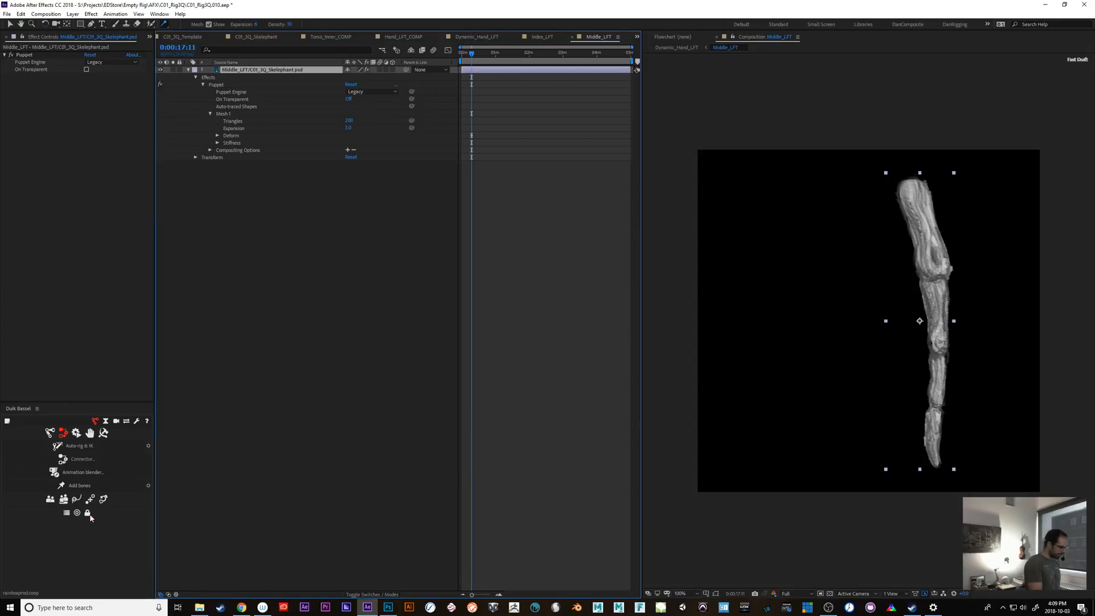
left_click(73, 489)
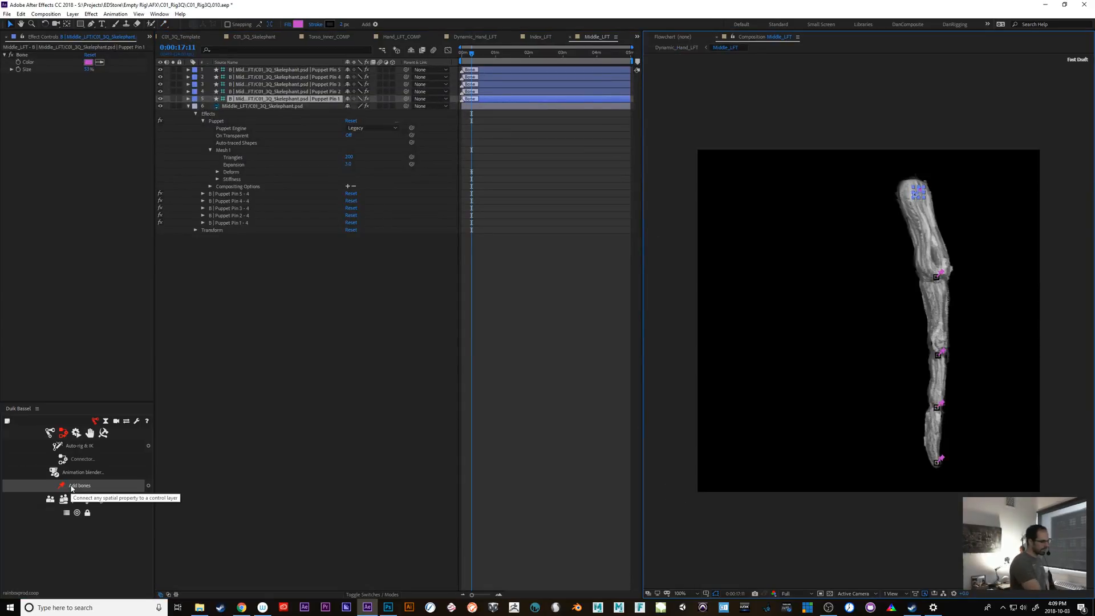
left_click(298, 72, "shift")
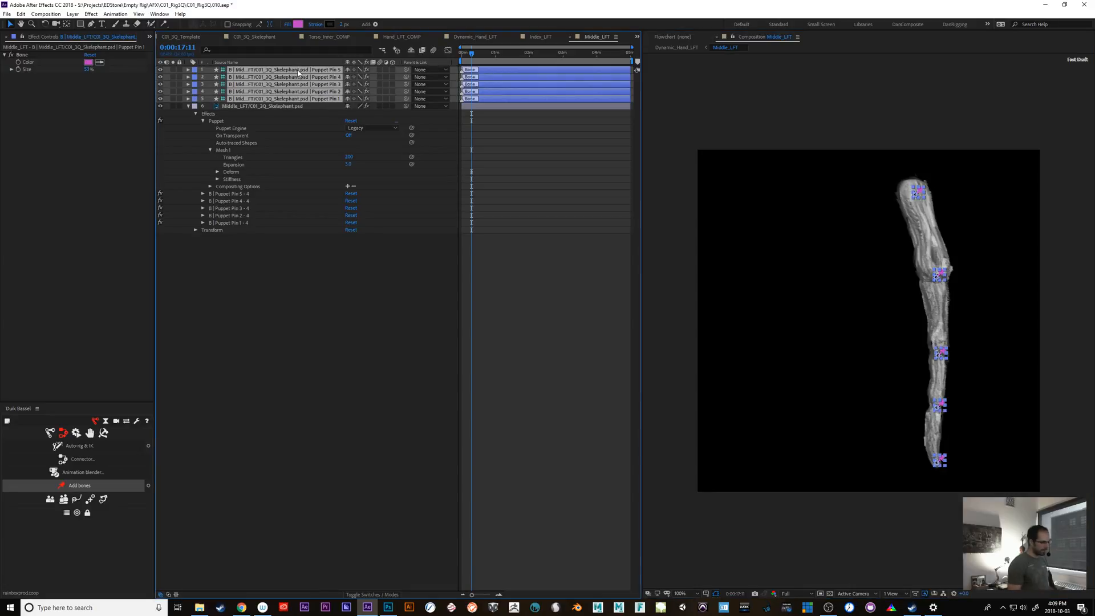
key("r")
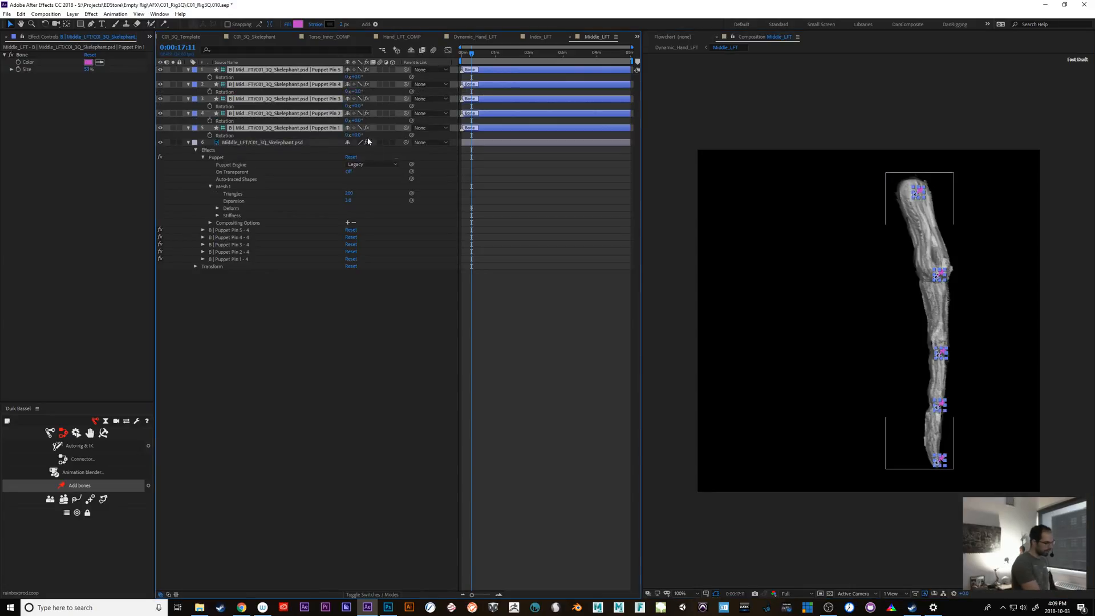
left_click_drag(377, 131, 387, 129)
key("ctrl+z")
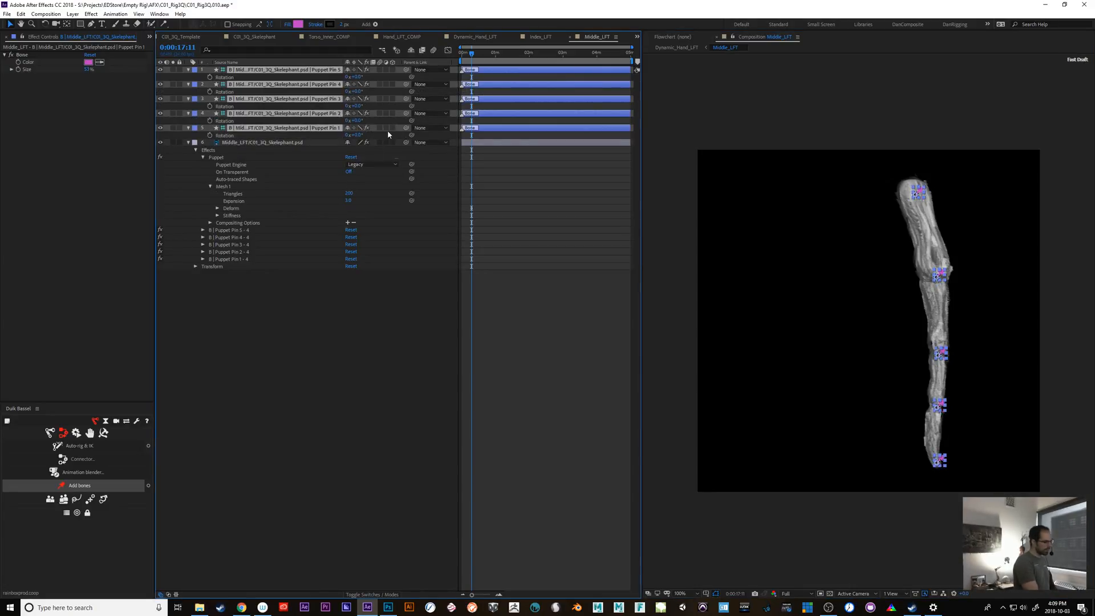
Parent the bones in a chain: Puppet Pin 5 to 4, 4 to 3, 3 to 2, and 2 to 1.
left_click(270, 108)
left_click(268, 70)
left_click_drag(406, 70, 319, 86)
left_click(407, 86)
left_click_drag(406, 84, 273, 100)
left_click(408, 100)
left_click_drag(311, 114, 313, 116)
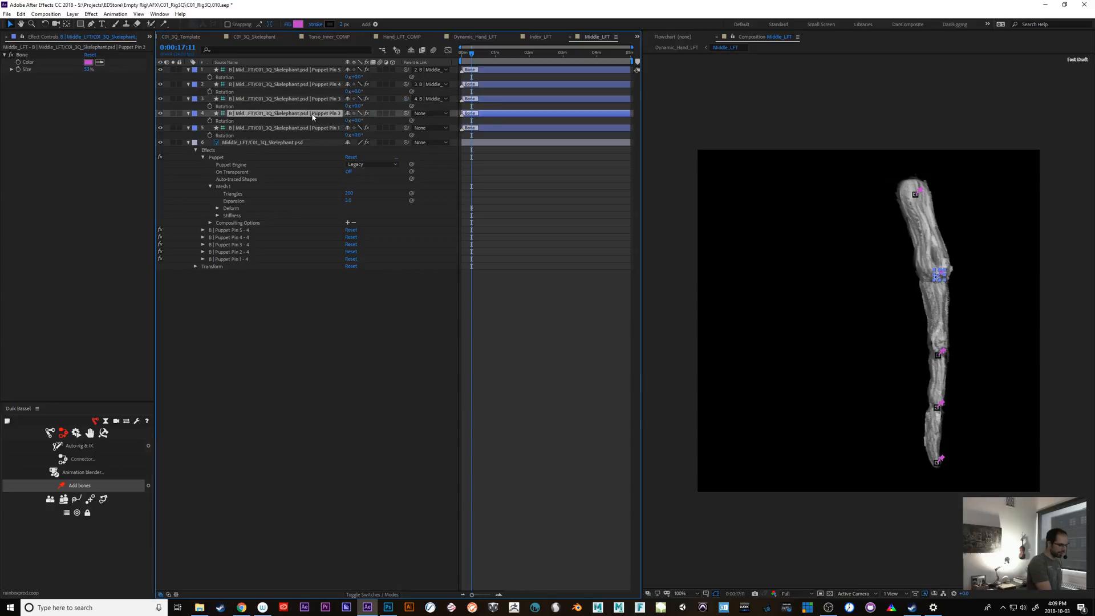
left_click_drag(407, 114, 311, 132)
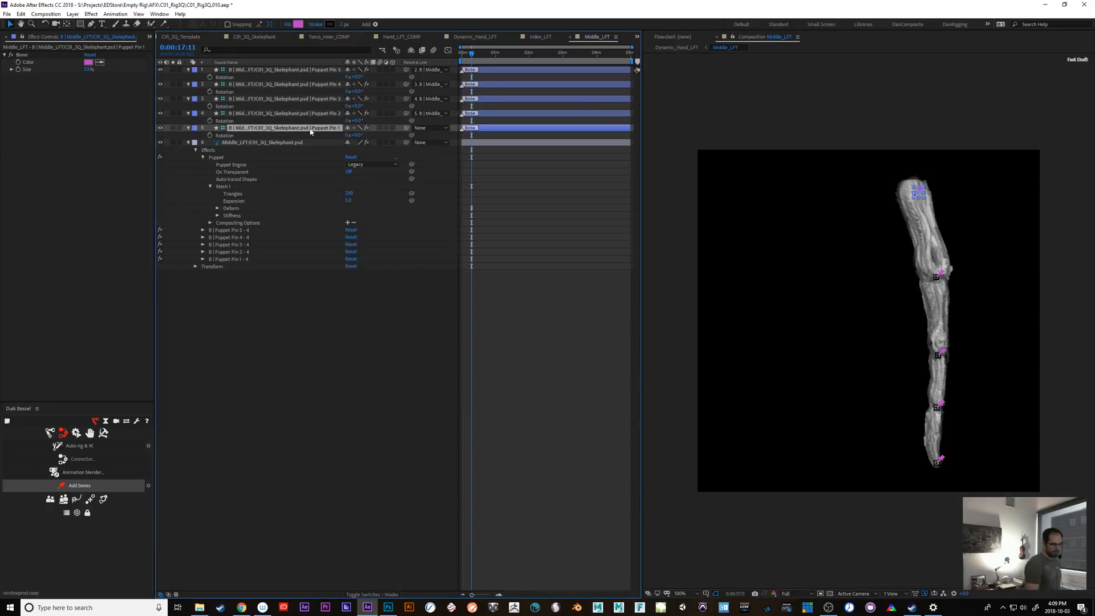
Check which joint each bone controls and keep the rotation property revealed only for the Puppet Pin 4, 3 and 2 bones.
left_click(301, 114)
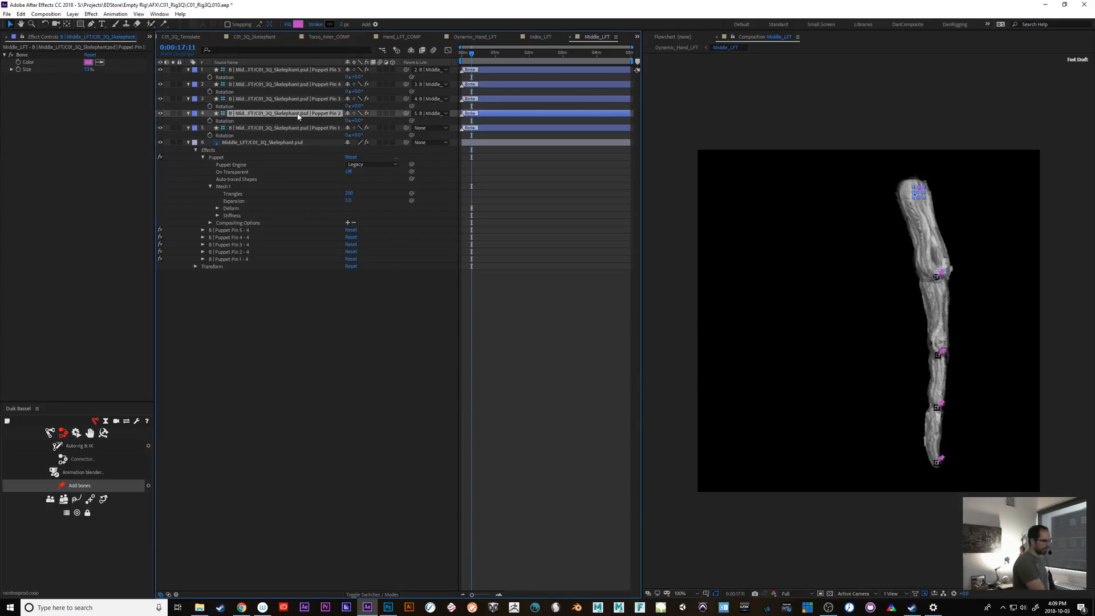
left_click(305, 100)
left_click(305, 85)
left_click(307, 71)
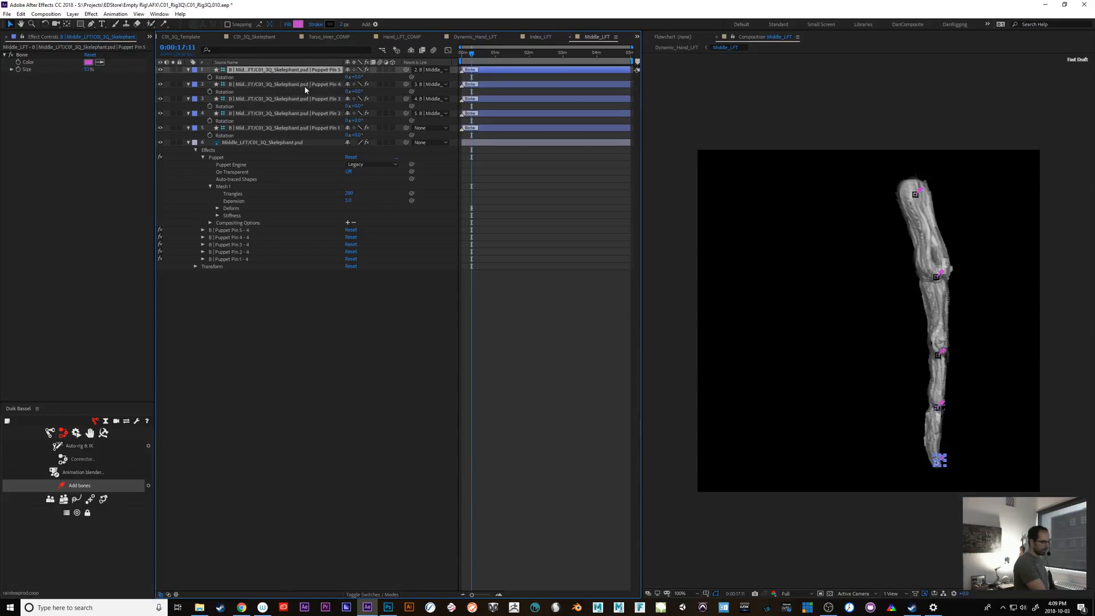
left_click(305, 85)
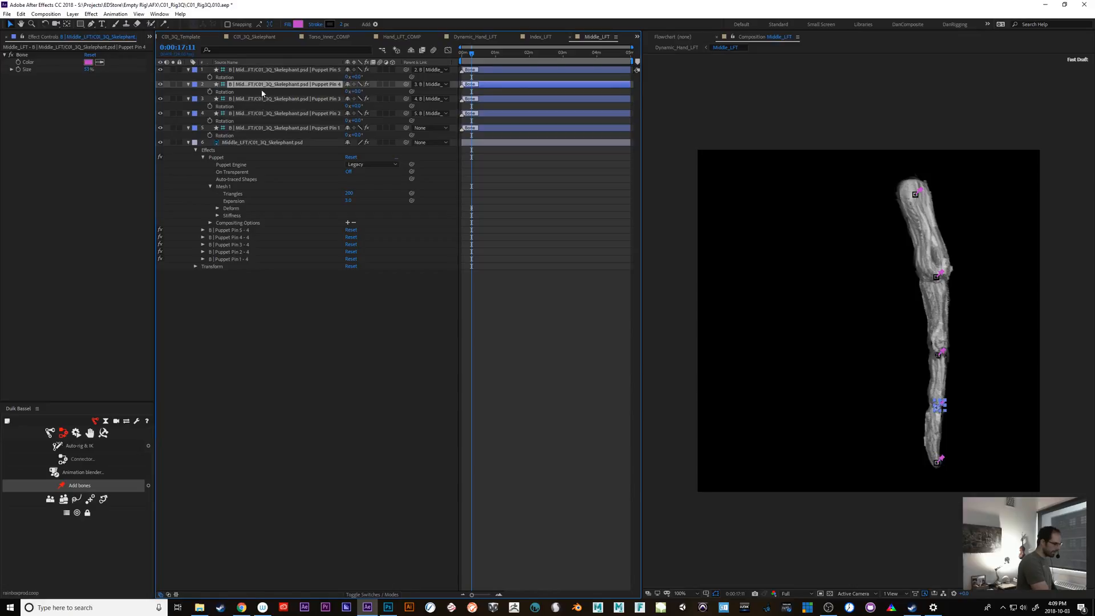
left_click(188, 70)
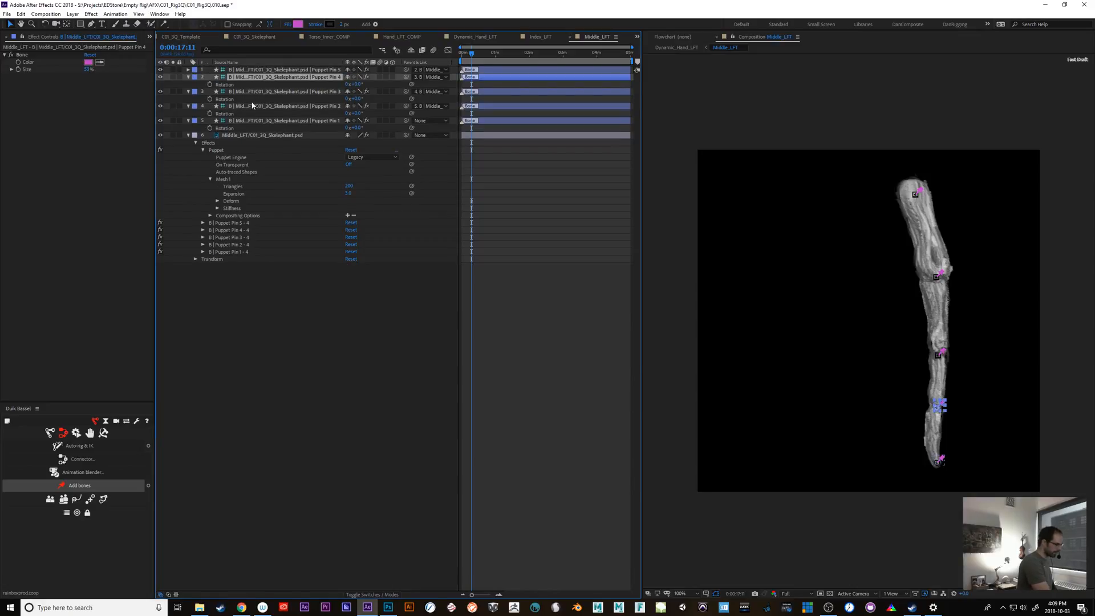
left_click(188, 107)
left_click(190, 114)
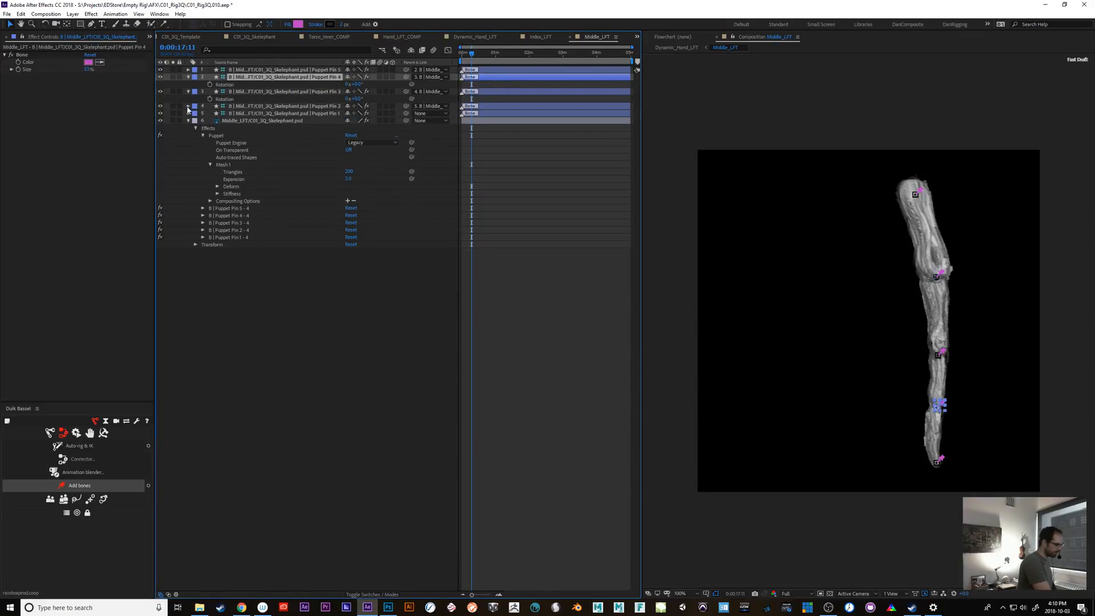
left_click(189, 107)
left_click(259, 107)
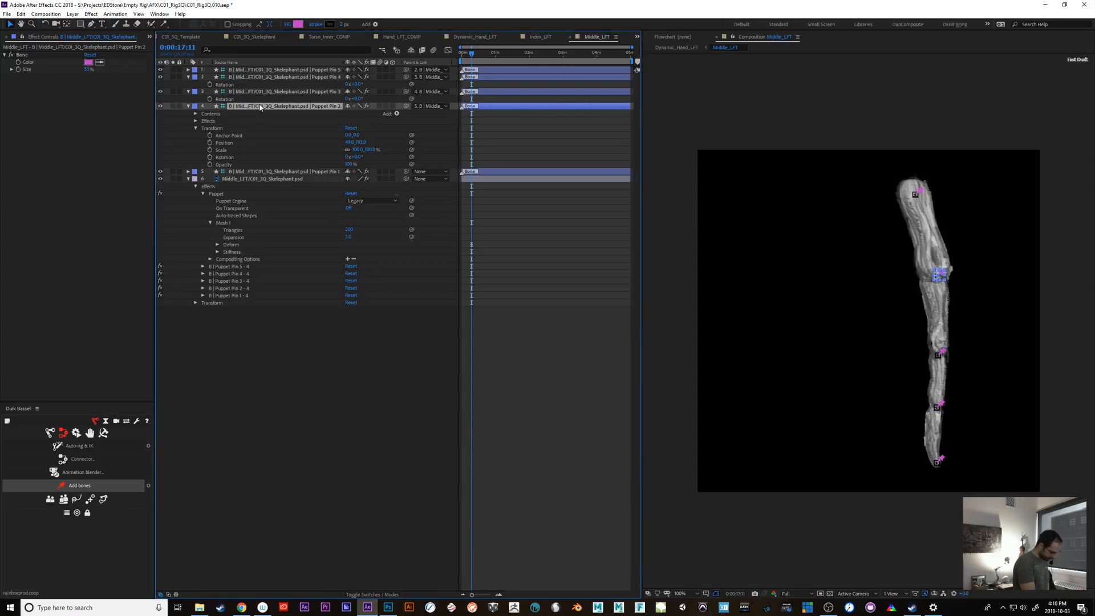
key("r")
Select the Puppet Pin 4, 3 and 2 bones together, try curling the finger with their rotation, and undo the rotation.
left_click(276, 78)
left_click(273, 107, "shift")
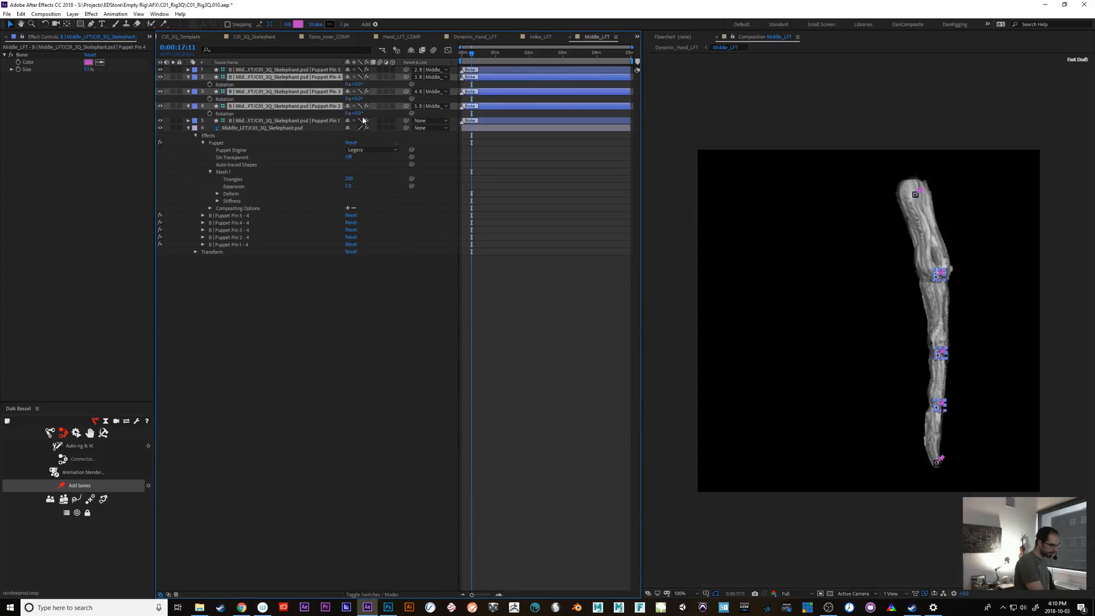
left_click_drag(361, 116, 386, 114)
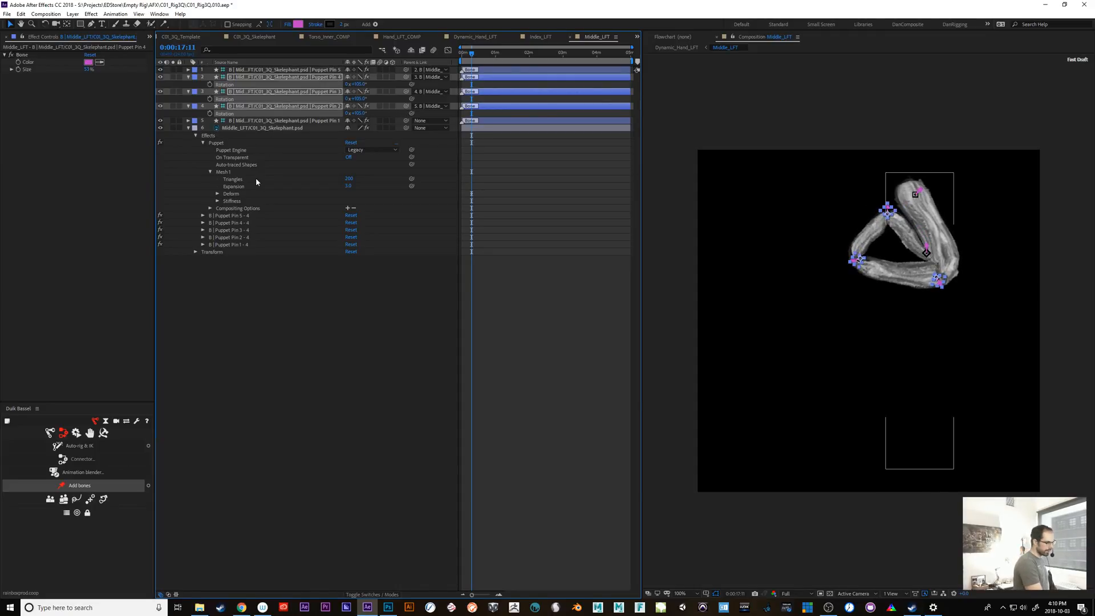
key("ctrl+z")
Keyframe the three bones' rotation at -14° on the first frame and at a tightly curled pose just past the one-minute mark.
left_click_drag(466, 57, 460, 58)
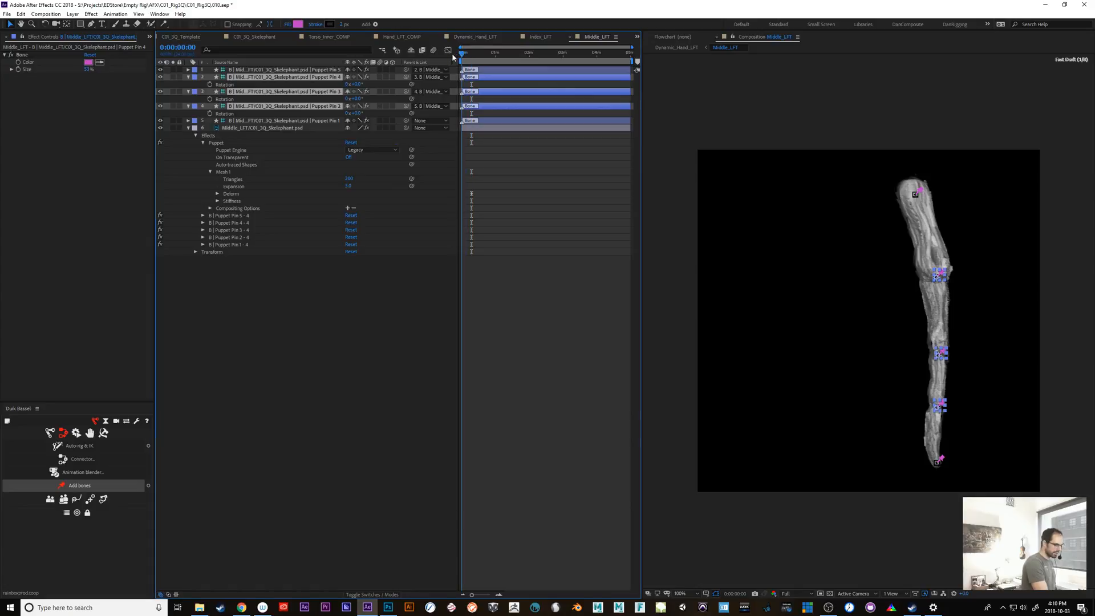
left_click(210, 84)
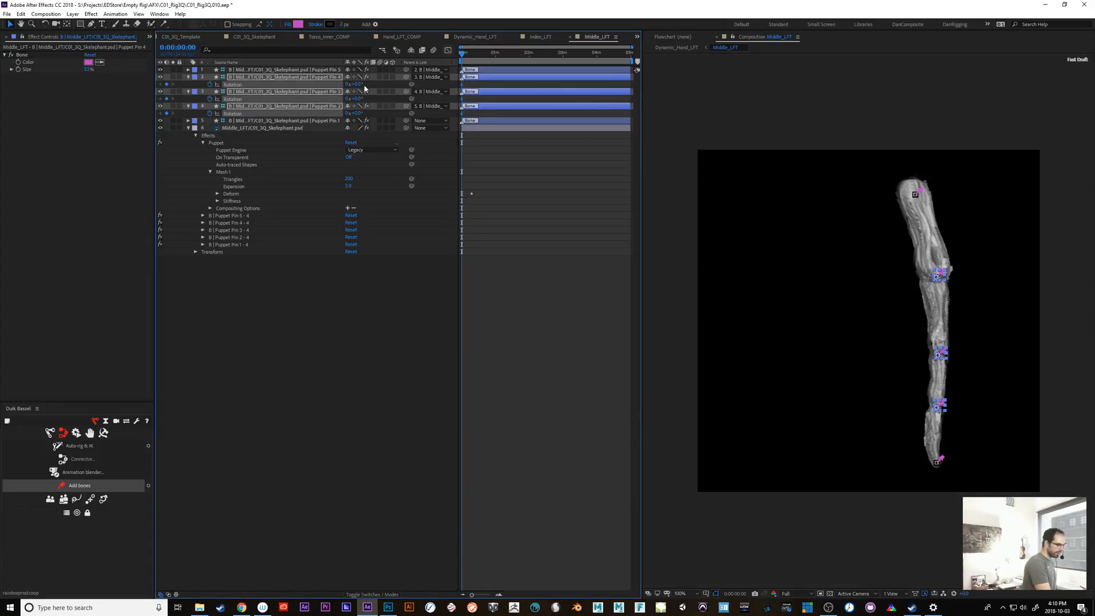
left_click_drag(351, 84, 352, 82)
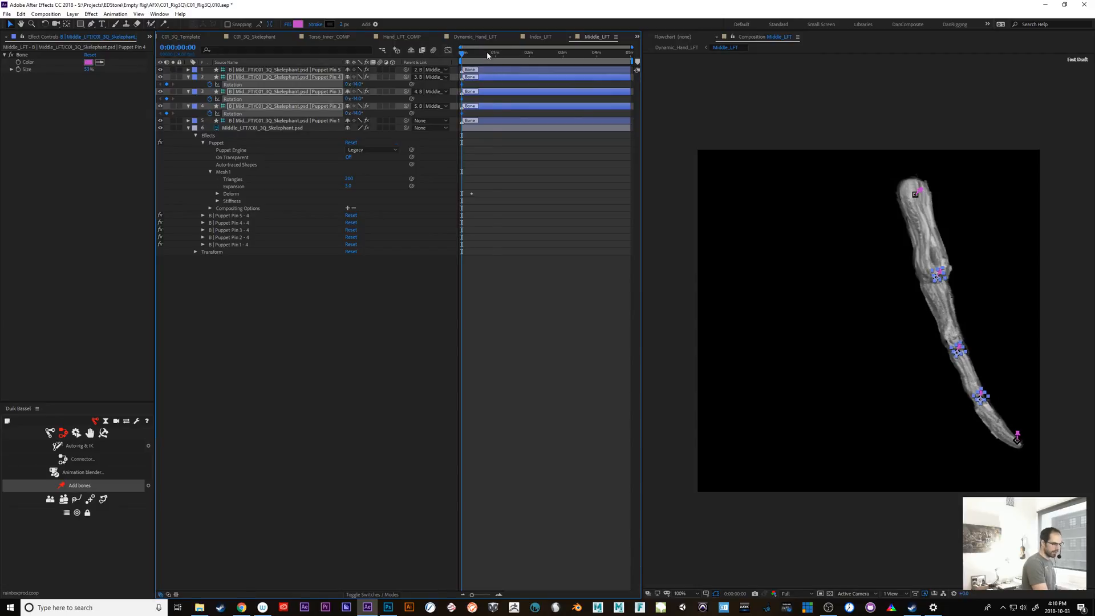
left_click_drag(492, 53, 498, 54)
left_click_drag(352, 84, 400, 97)
On the first frame, move all five bones and the middle finger layer together about 30 pixels to the left.
key("Home")
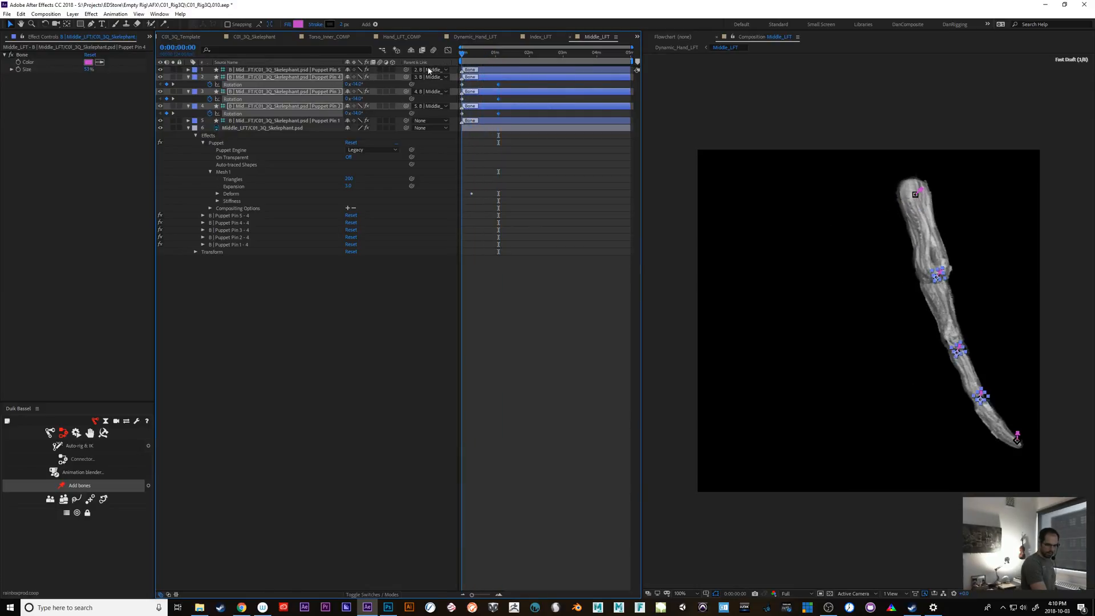
left_click(267, 70)
left_click(259, 127, "shift")
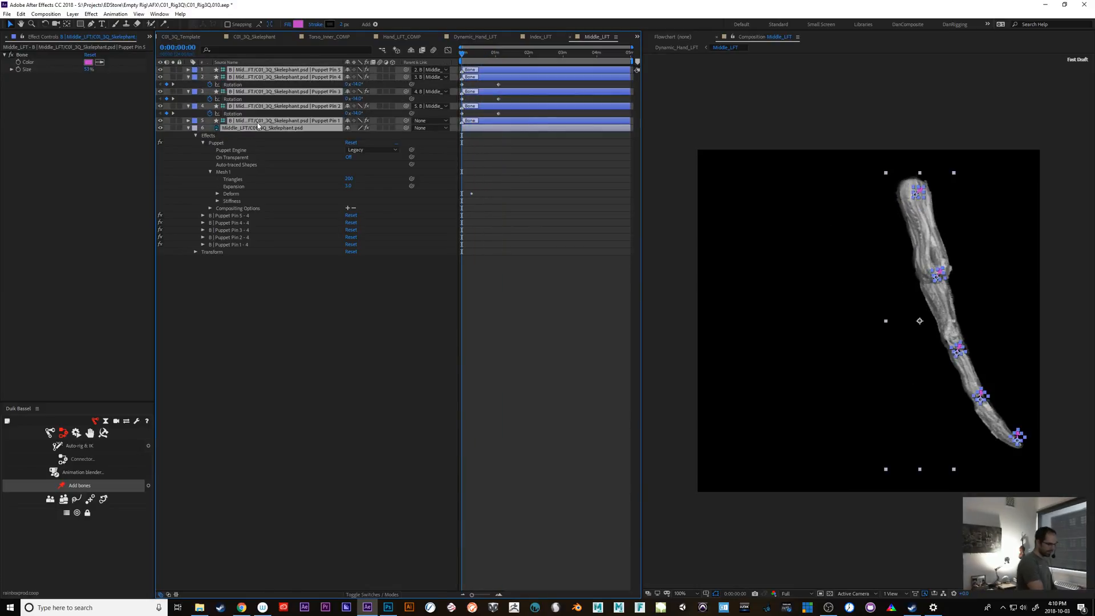
key("shift+Left")
key("shift+Left")
key("shift+Left")
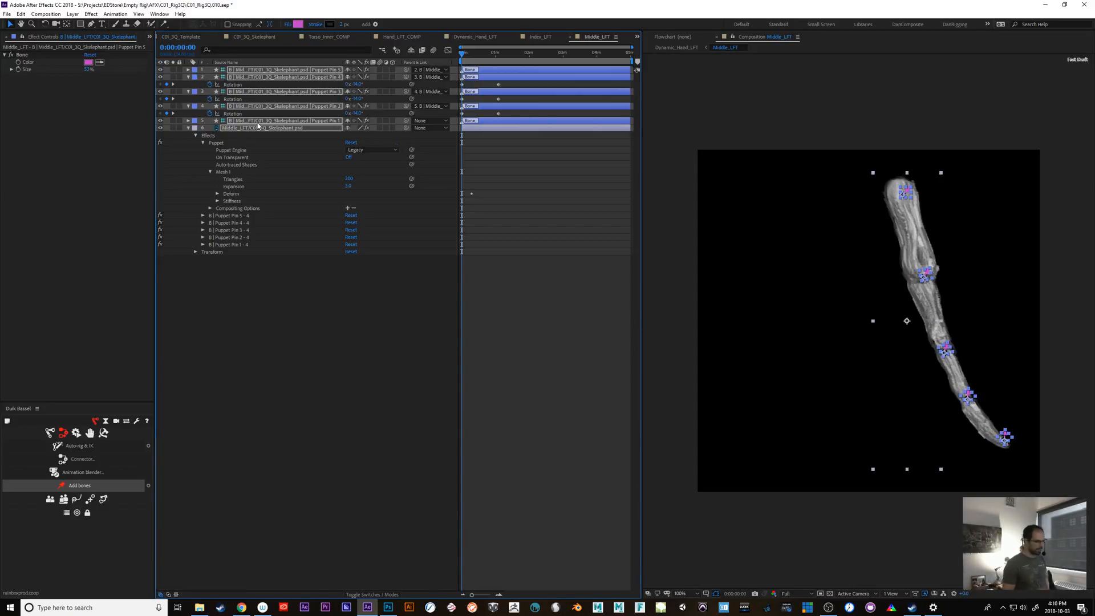
left_click(397, 294)
At the curled pose at 0:01:03:01, use the Puppet Starch tool to move the pins on either side of the last joint closer to it.
left_click(294, 128)
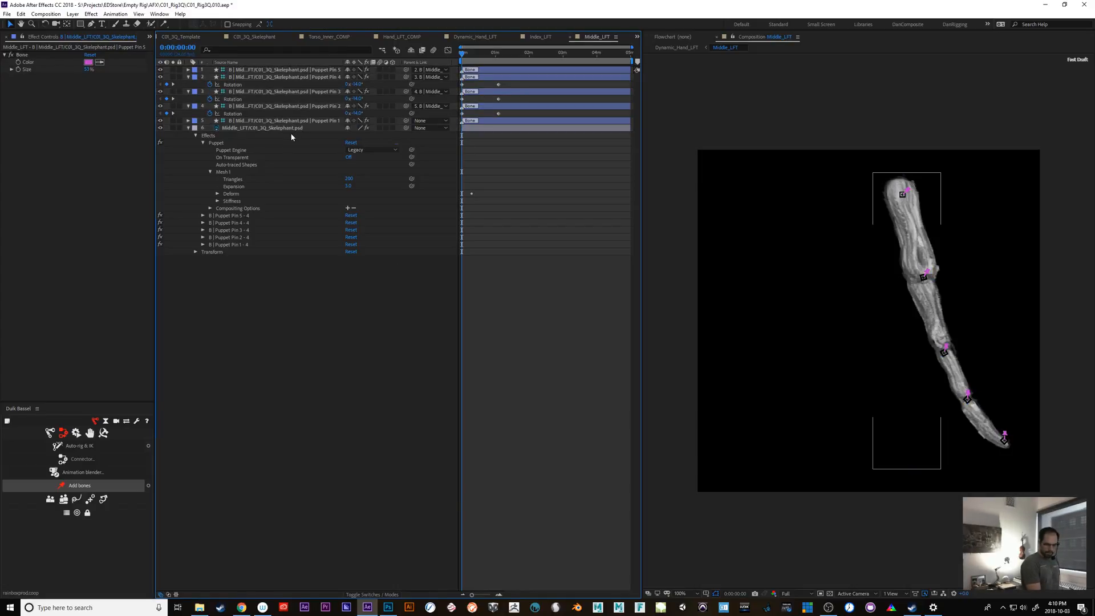
left_click_drag(463, 52, 496, 51)
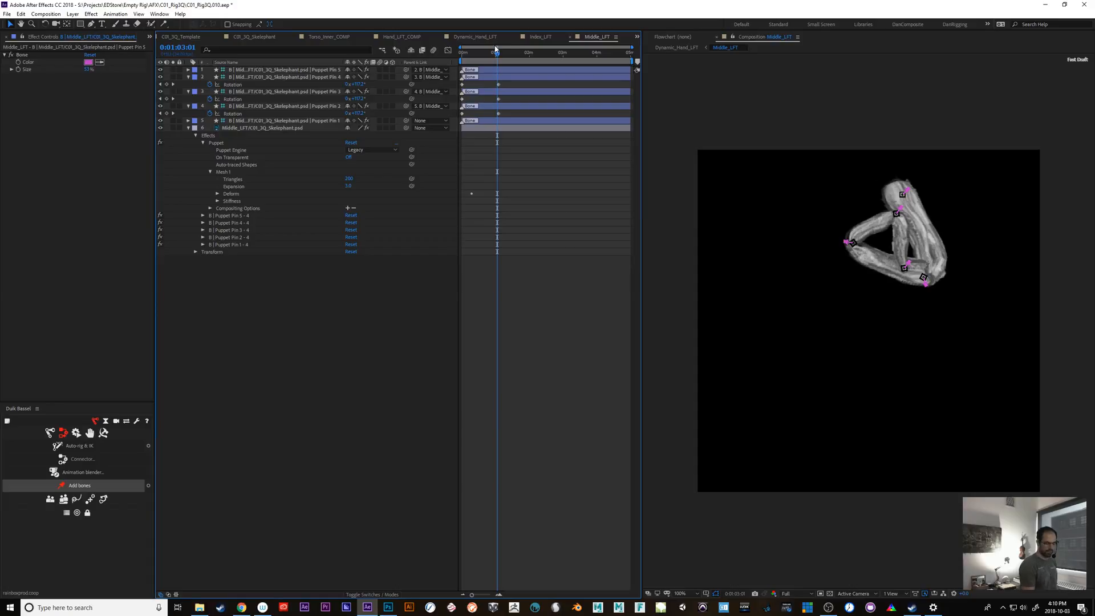
left_click(244, 129)
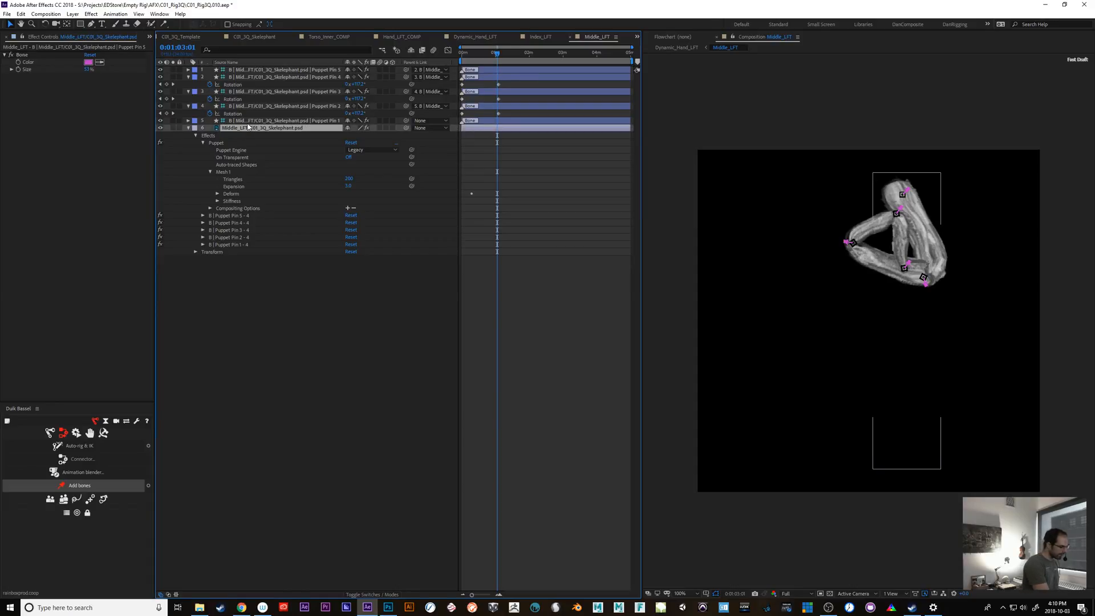
left_click(232, 201)
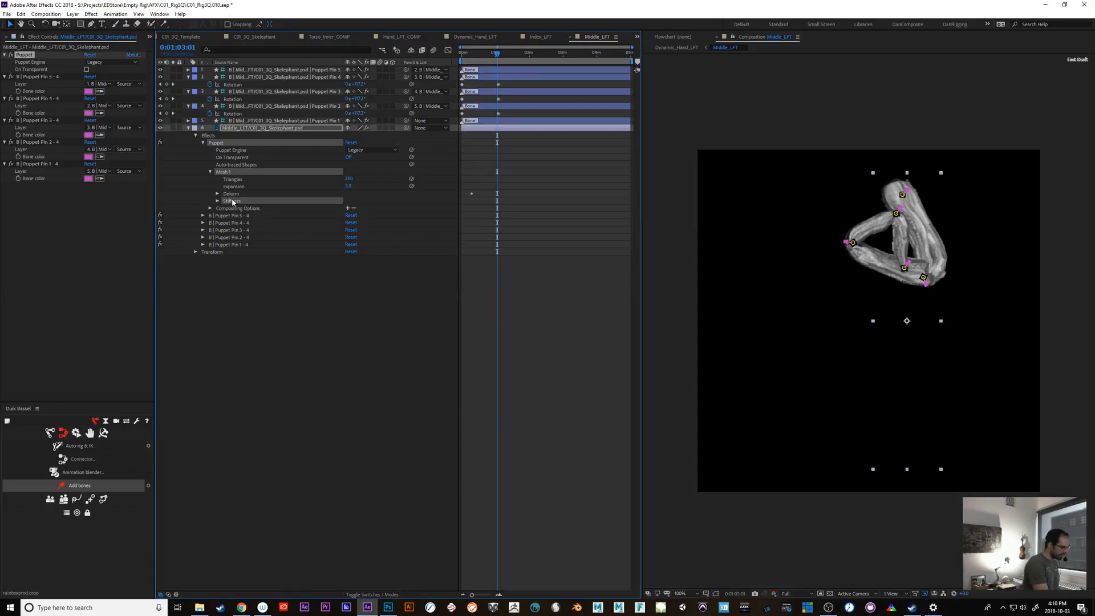
left_click(163, 24)
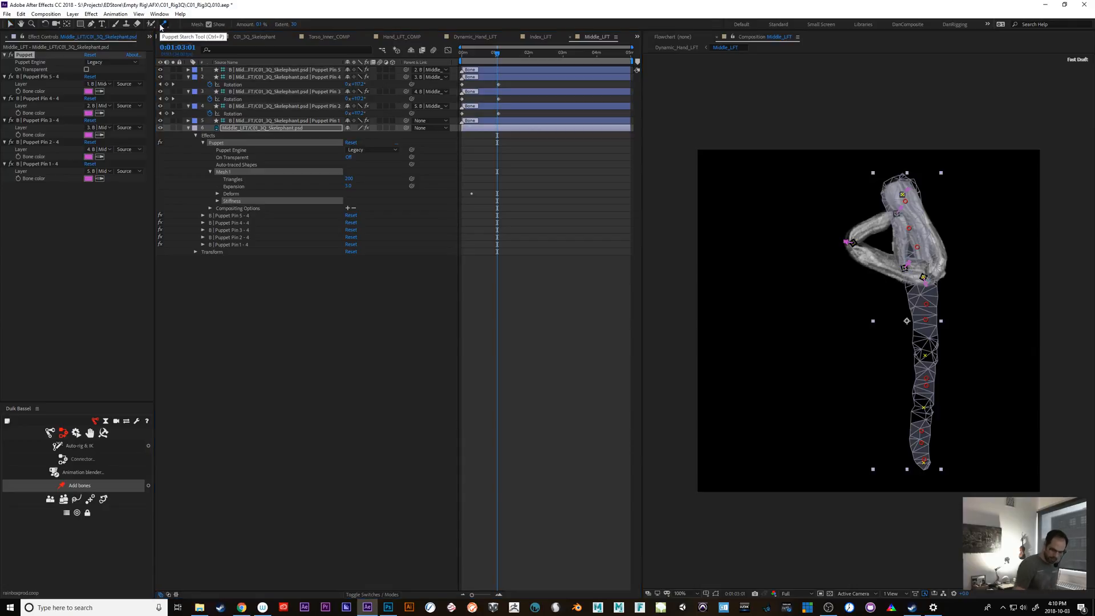
left_click(927, 388)
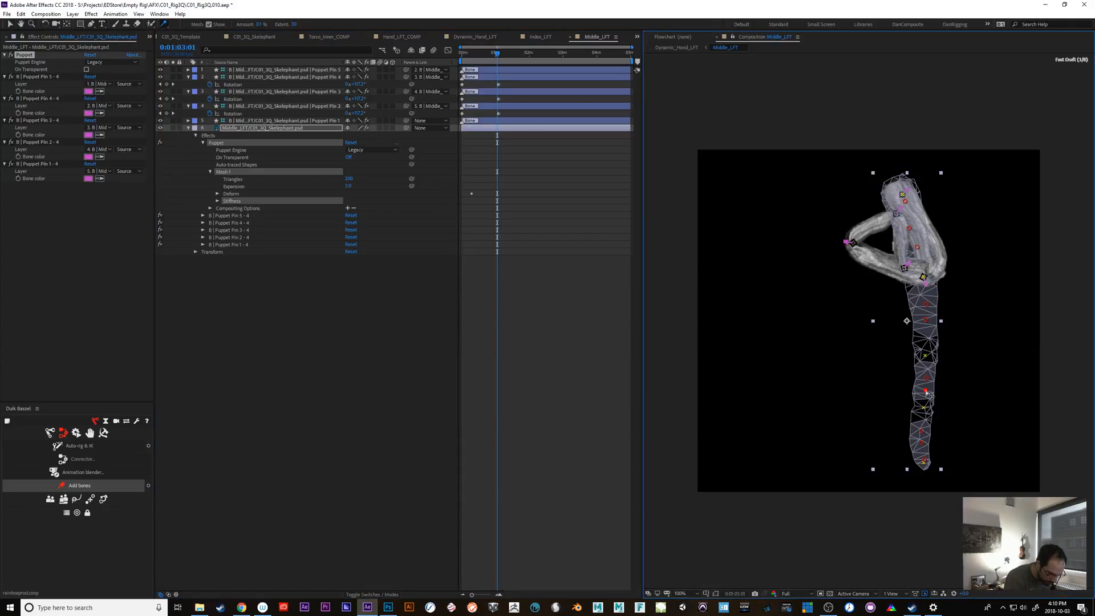
left_click_drag(927, 394, 928, 399)
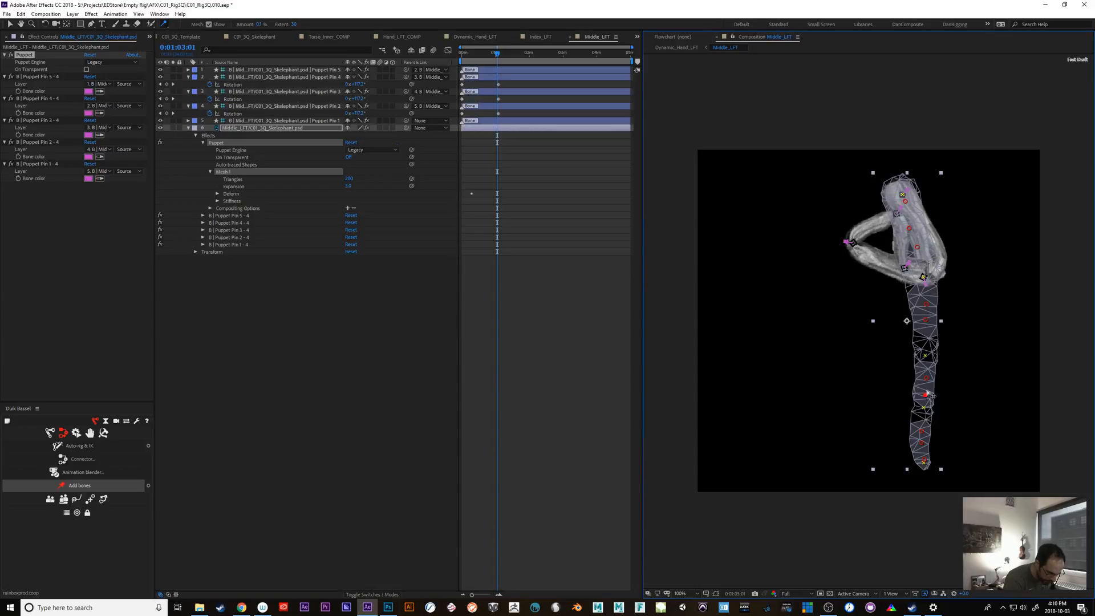
left_click(928, 380)
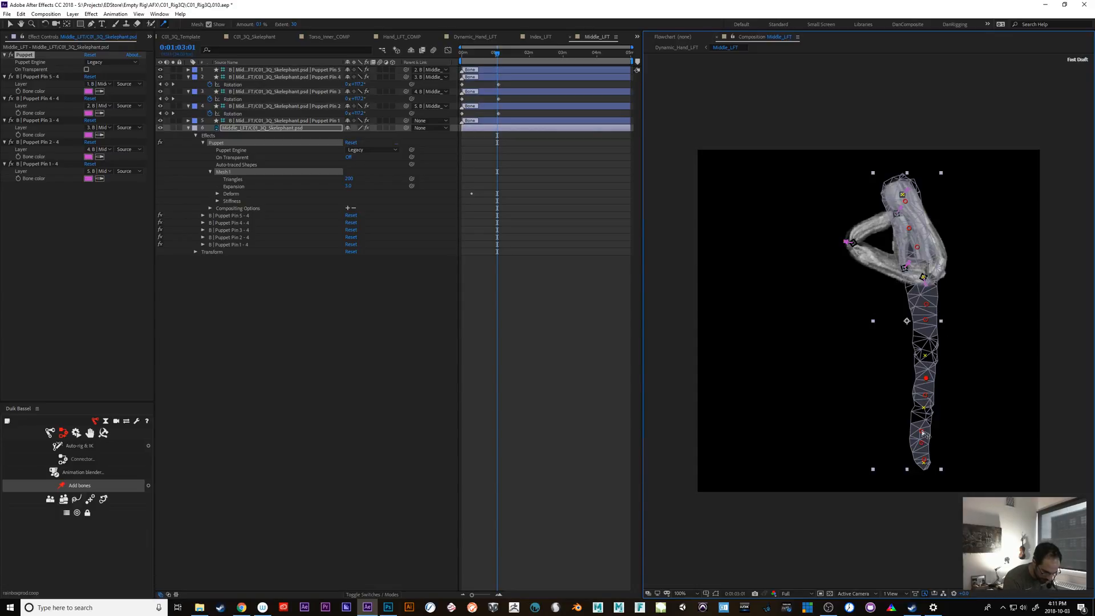
left_click_drag(924, 435, 930, 447)
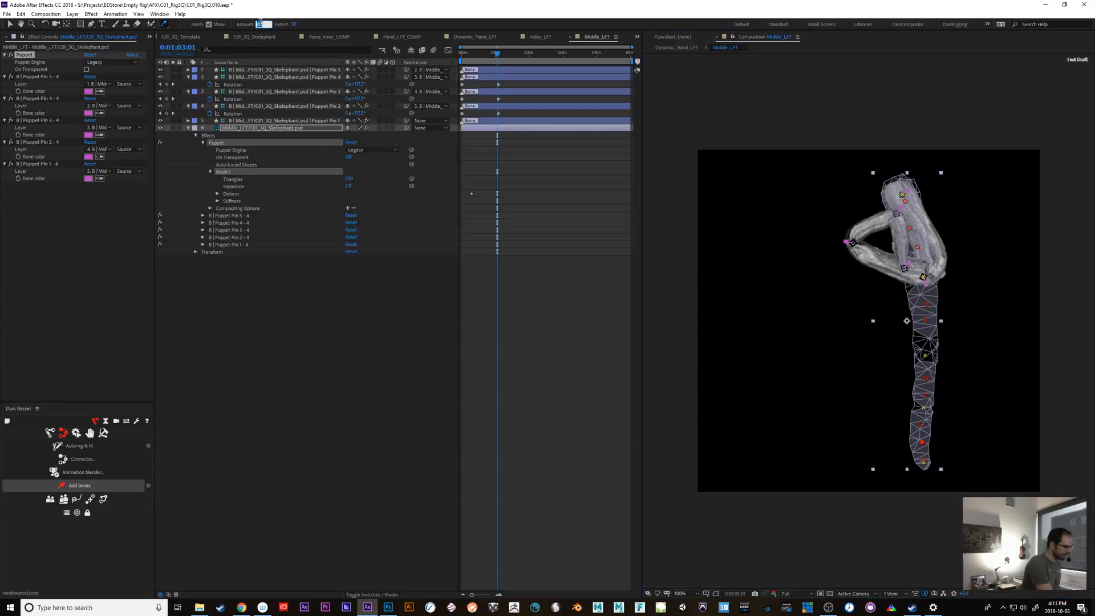
Set the starch extent to 35 and move the starch pins on either side of the finger's middle joint closer to it.
left_click_drag(260, 25, 249, 24)
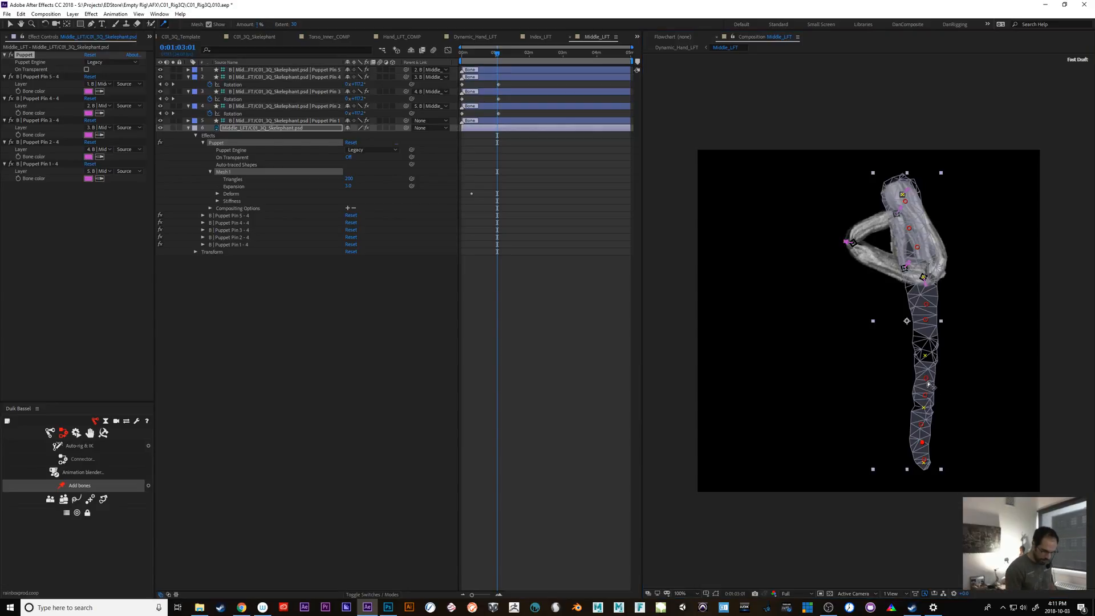
left_click_drag(927, 380, 926, 328)
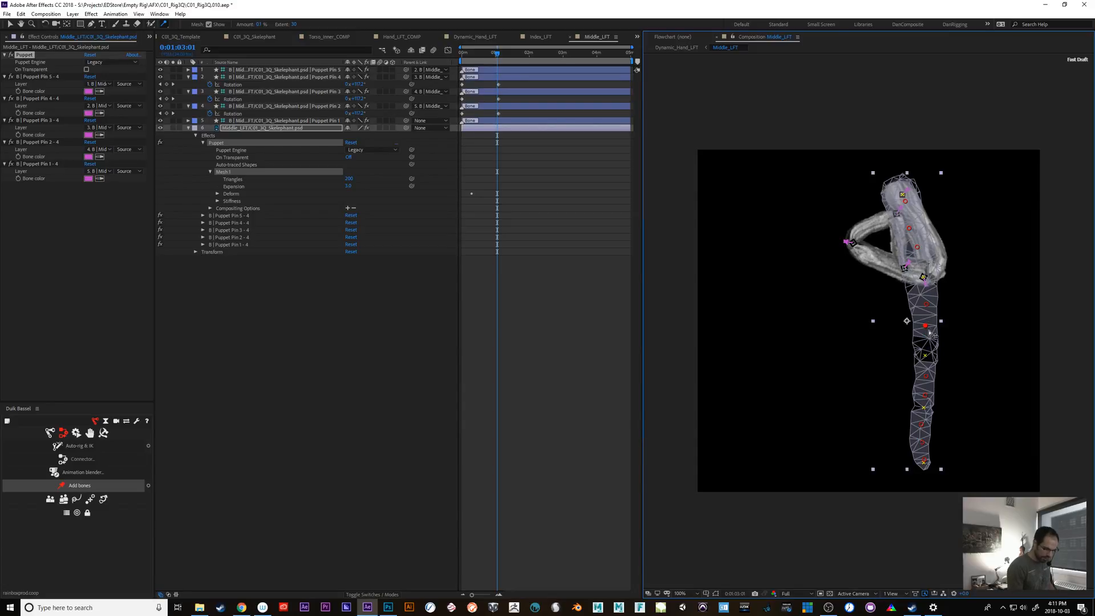
left_click(295, 23)
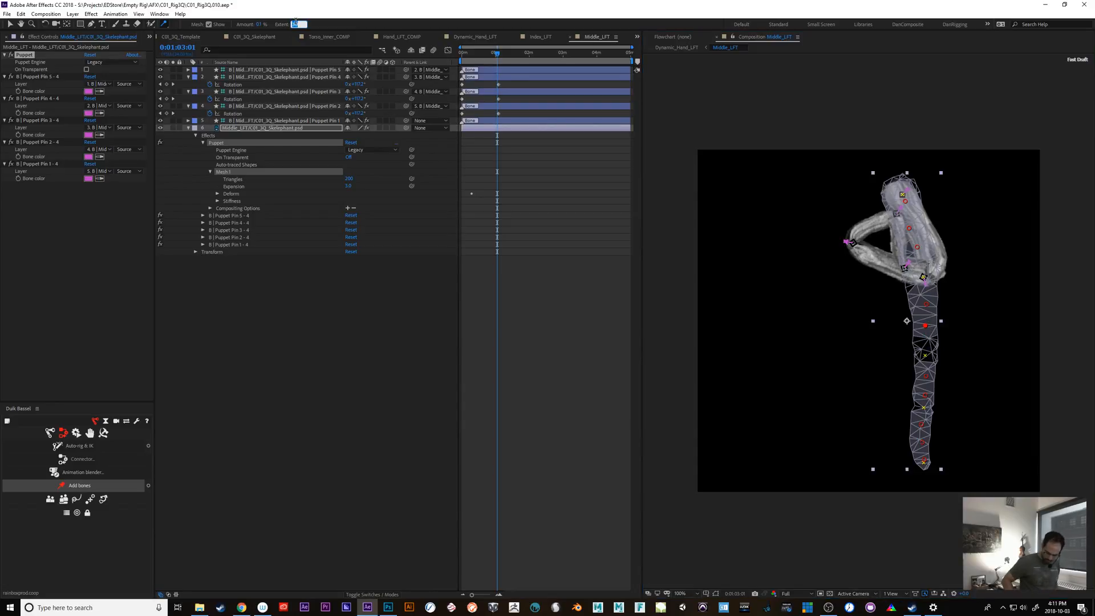
type("35")
key("Return")
left_click(261, 25)
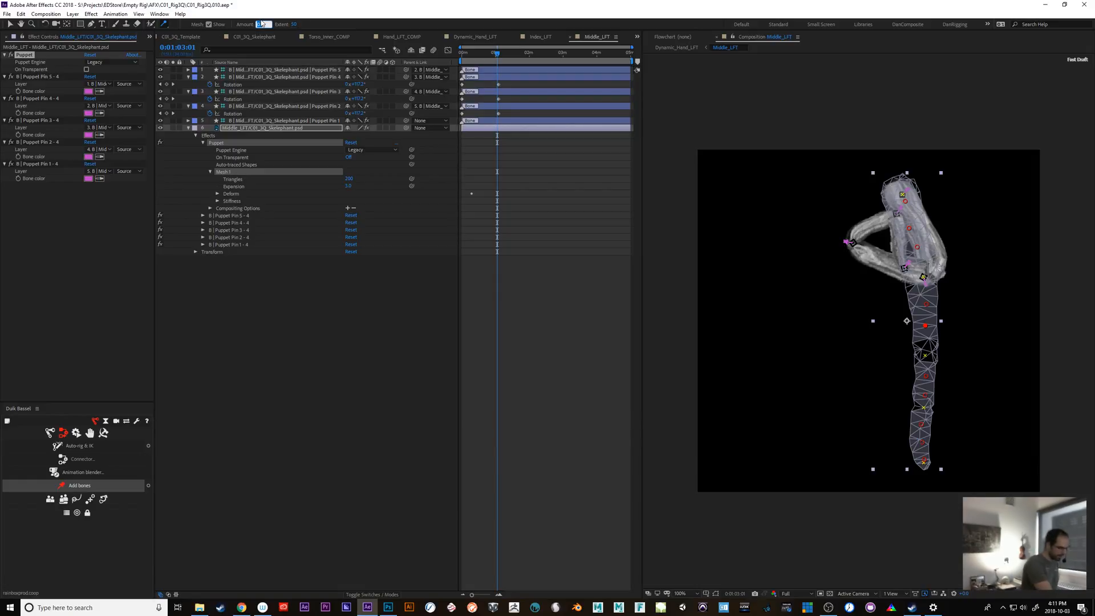
left_click_drag(925, 327, 927, 329)
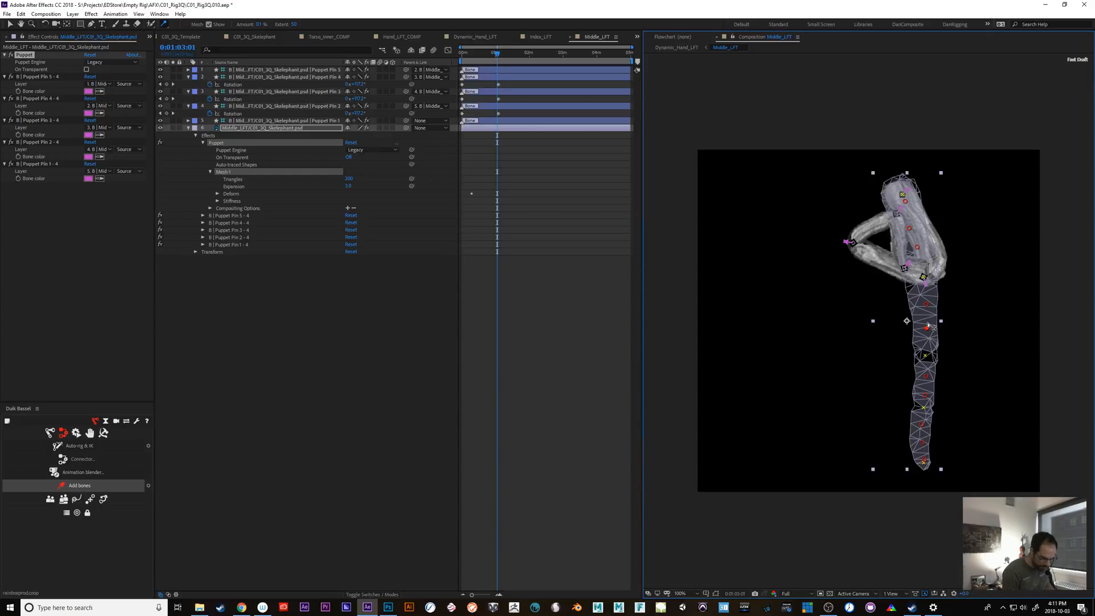
left_click_drag(926, 375, 936, 334)
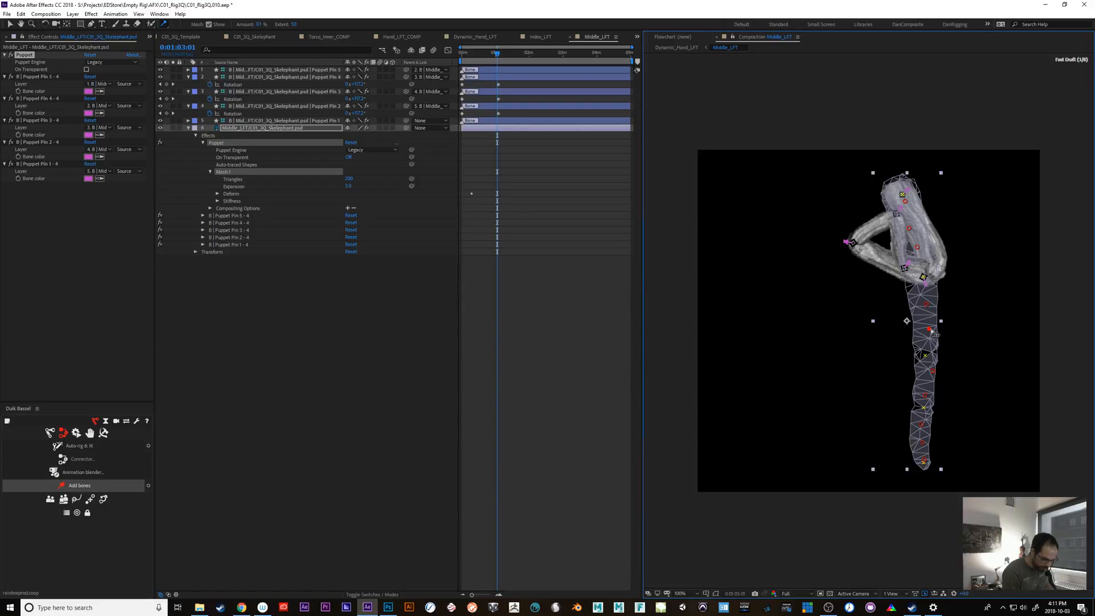
At 0:00:53:22, use the Puppet Overlap tool to add a pin at the middle finger's base and enlarge its extent.
mouse_move(497, 53)
left_mouse_down()
mouse_move(463, 58)
mouse_move(503, 56)
left_mouse_up()
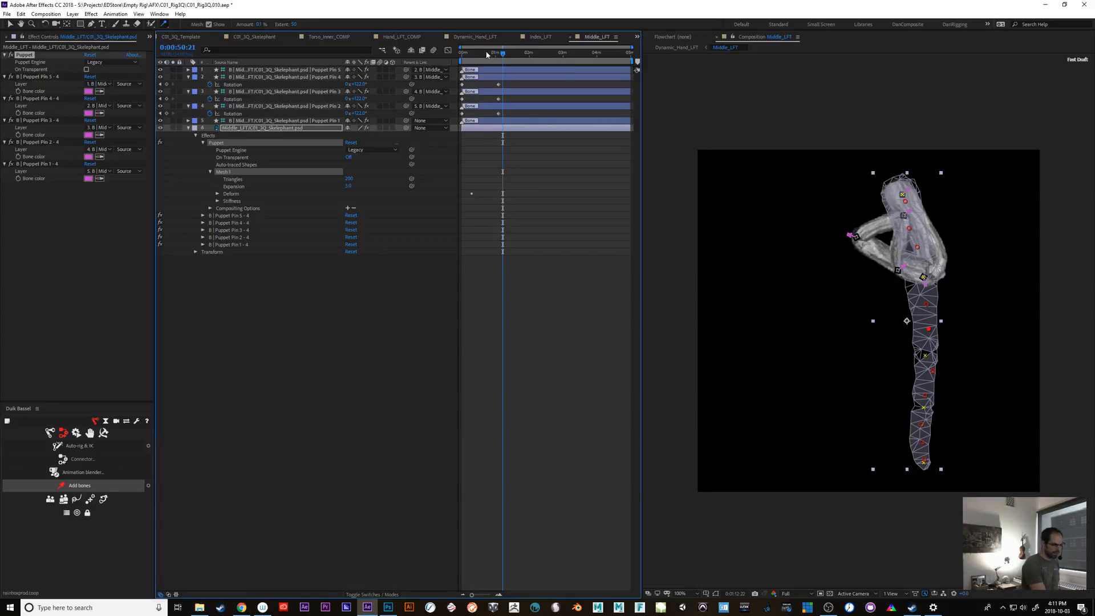
mouse_move(487, 57)
left_mouse_down()
mouse_move(461, 57)
mouse_move(482, 57)
mouse_move(463, 57)
mouse_move(479, 57)
mouse_move(473, 67)
mouse_move(493, 54)
left_mouse_up()
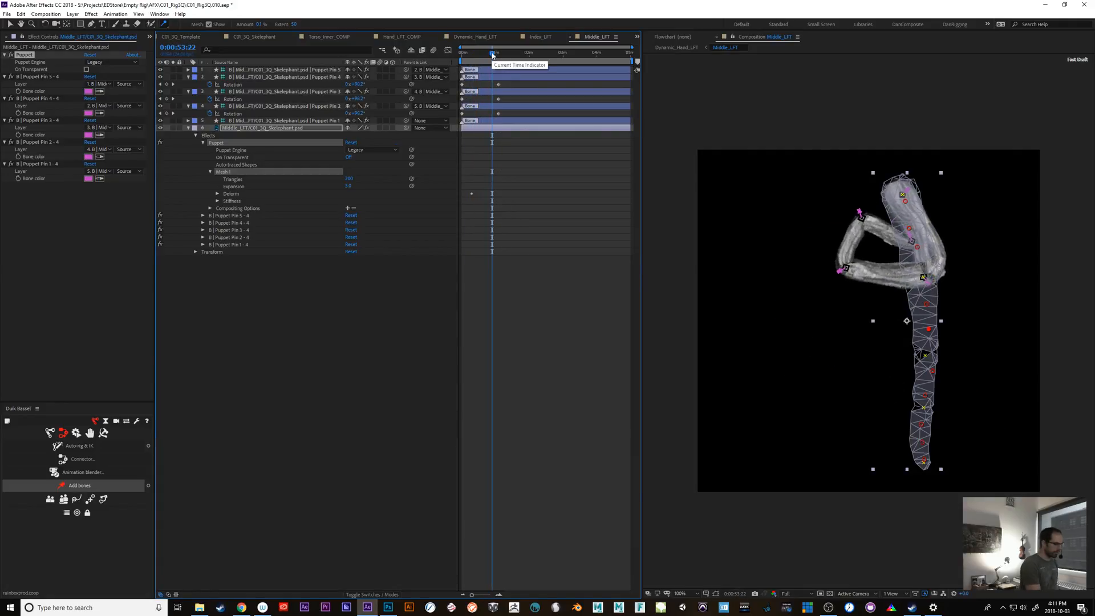
left_click(234, 128)
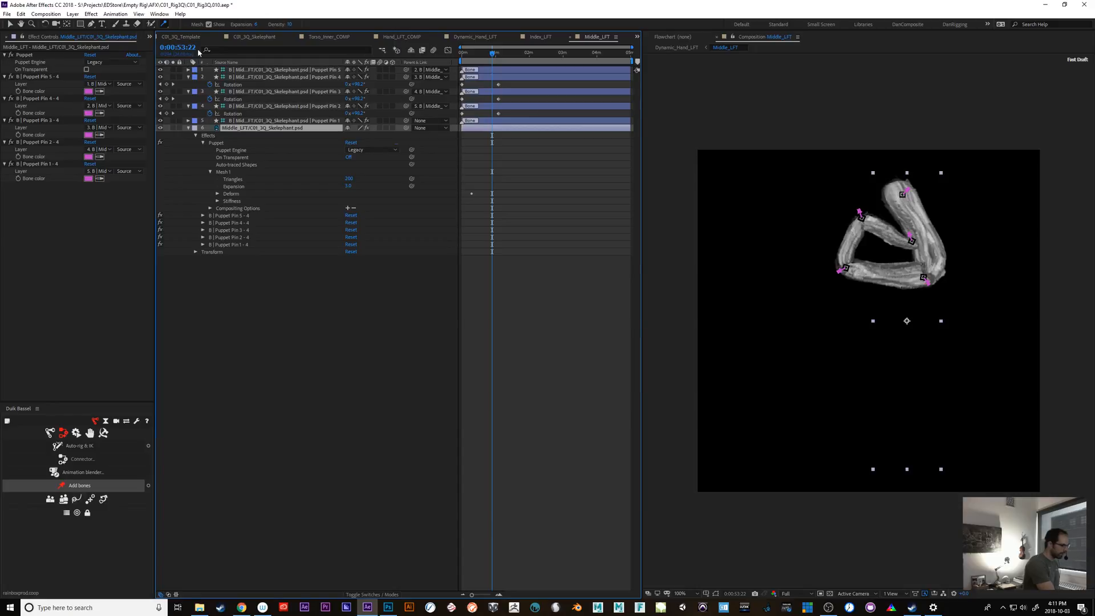
left_click(165, 25)
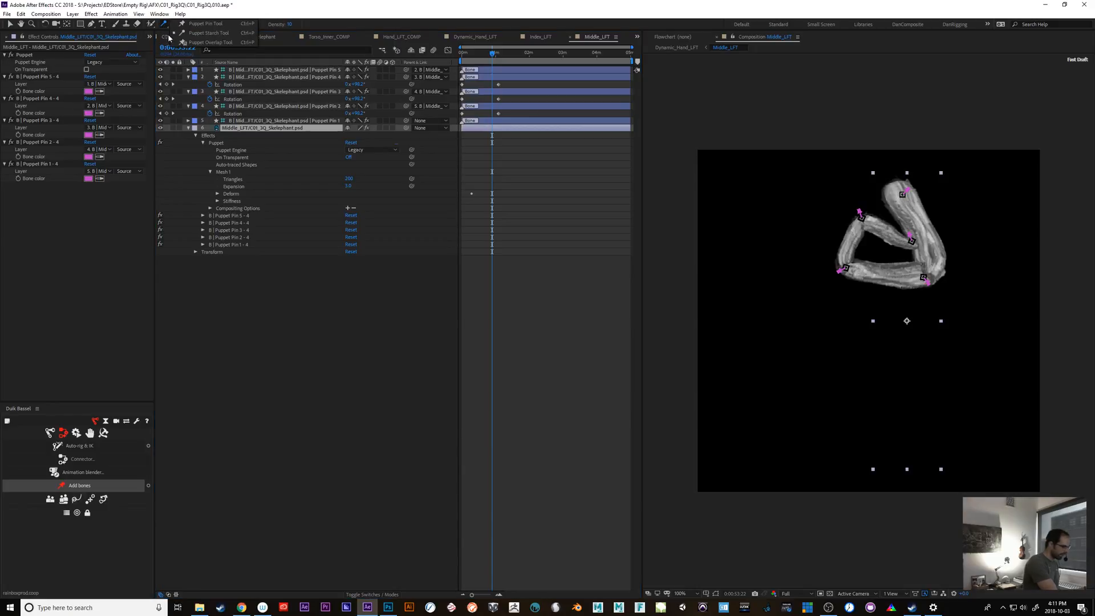
left_click(219, 43)
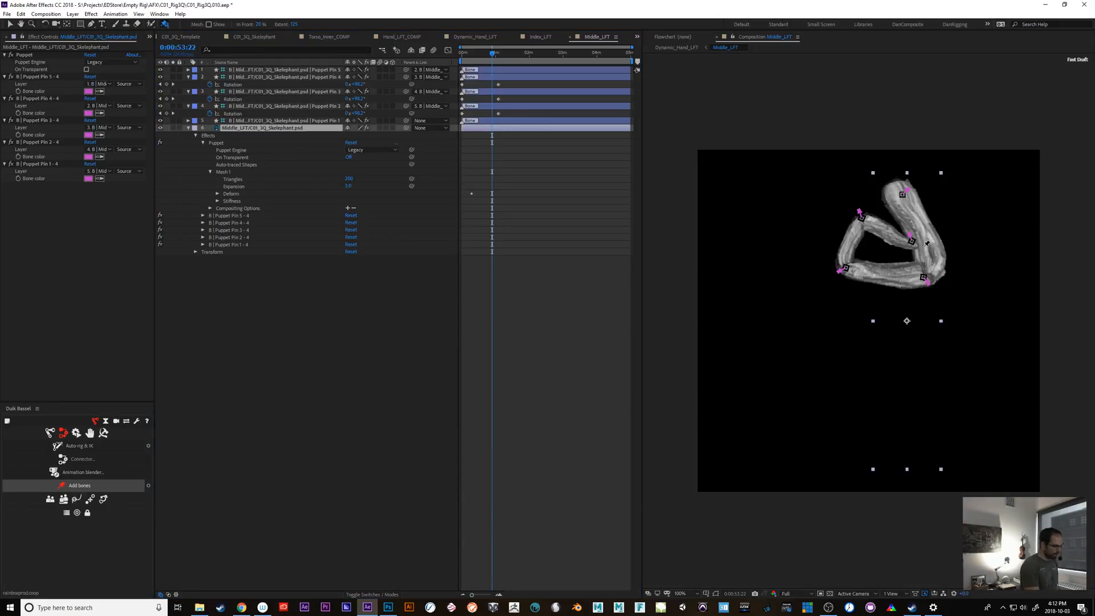
left_click(235, 171)
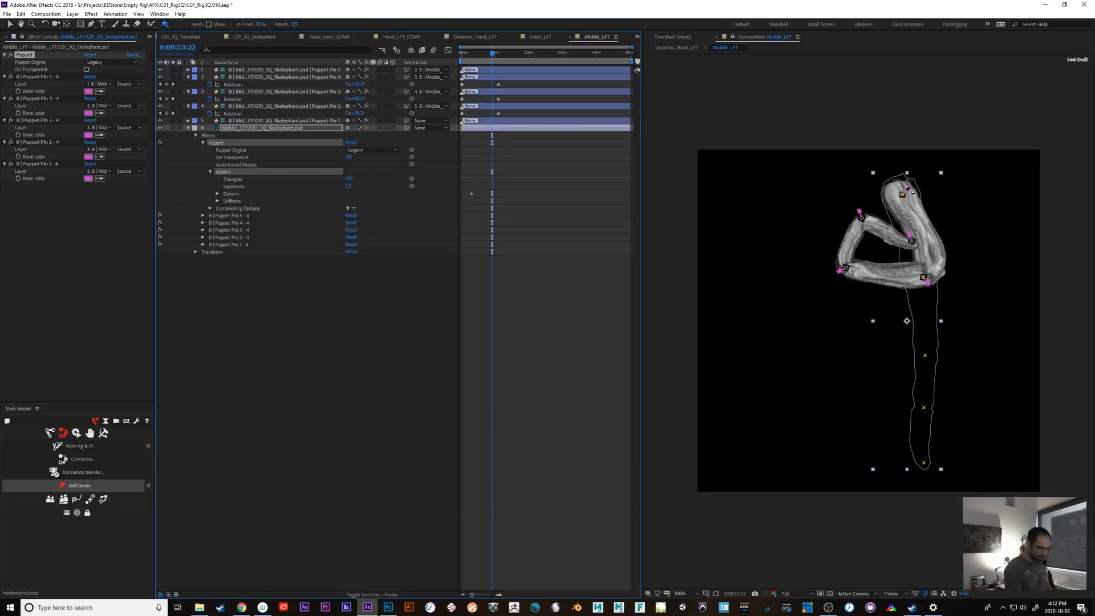
left_click(902, 186)
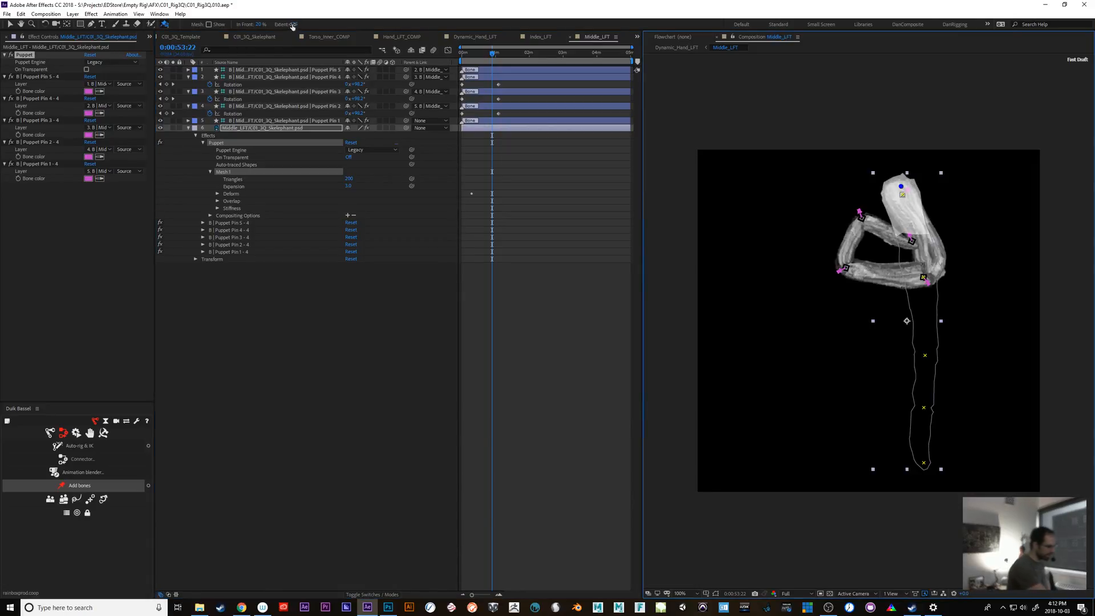
mouse_move(294, 24)
left_mouse_down()
mouse_move(320, 25)
mouse_move(291, 28)
left_mouse_up()
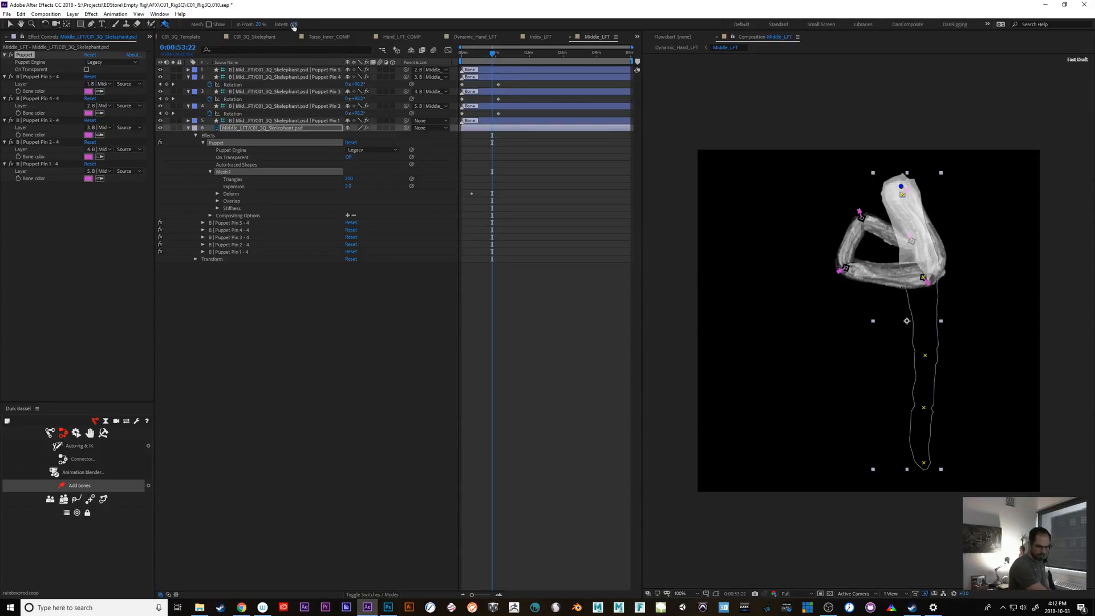
Add a second overlap pin near the first knuckle, set its extent to 100, and move it down onto the next finger segment.
left_click(927, 283)
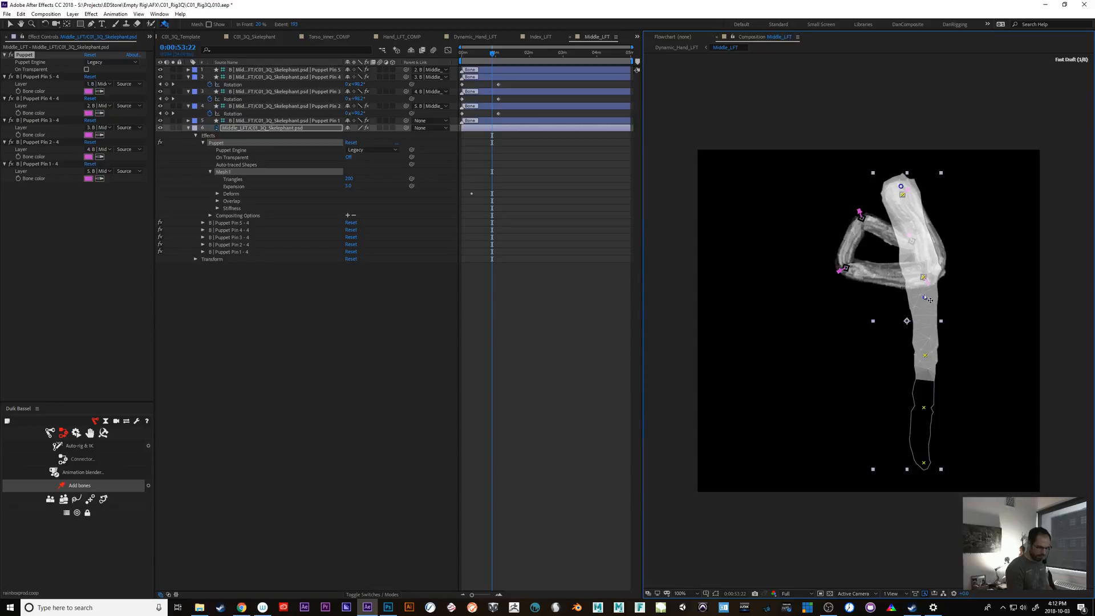
left_click_drag(927, 282, 927, 274)
left_click(295, 24)
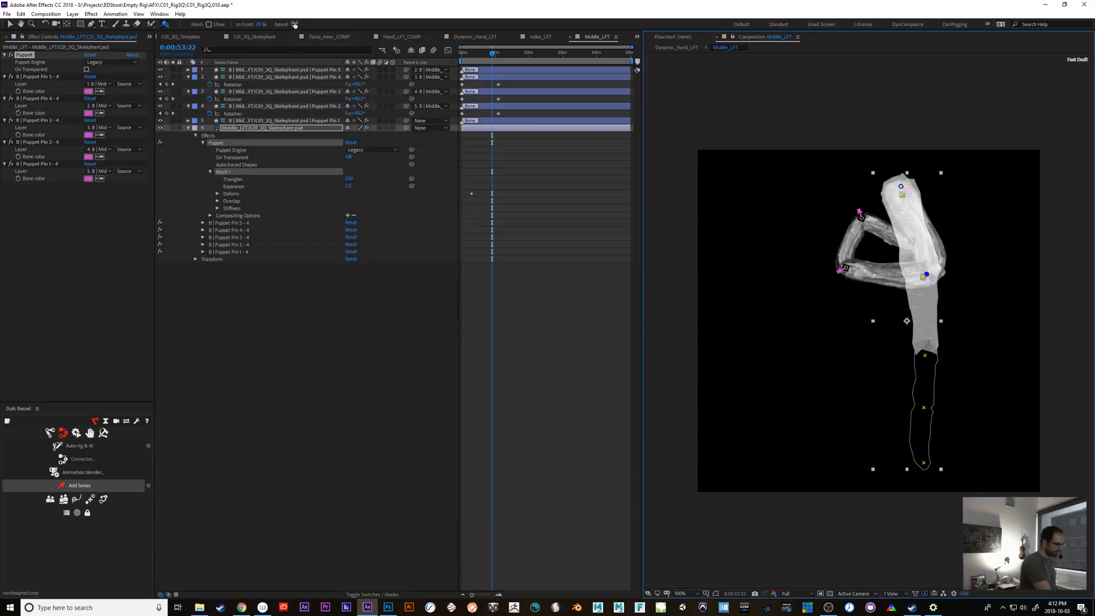
type("100")
key("Return")
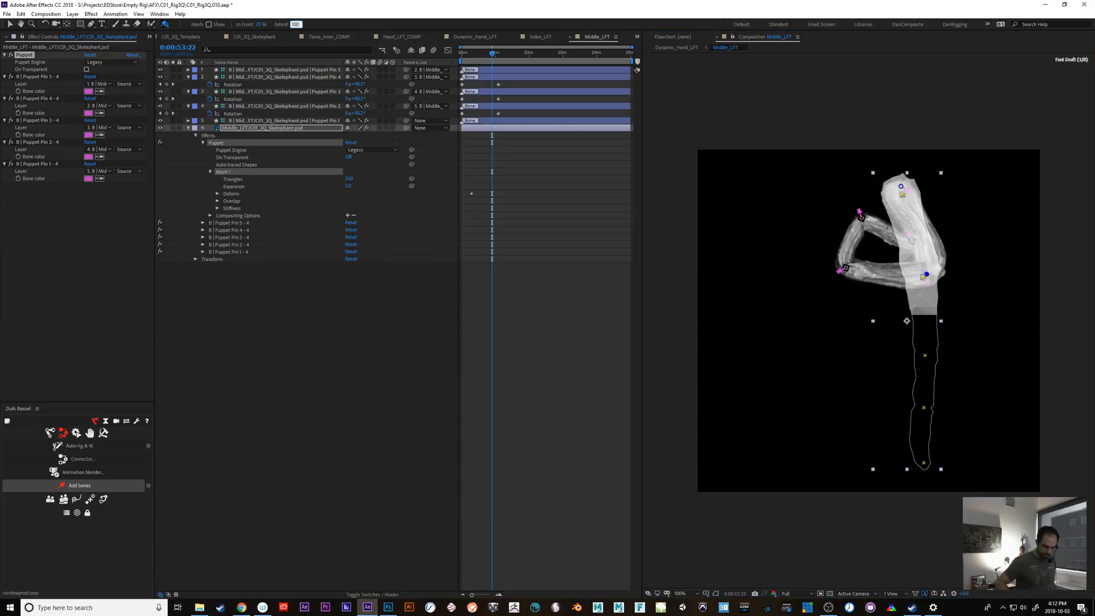
left_click_drag(927, 276, 926, 314)
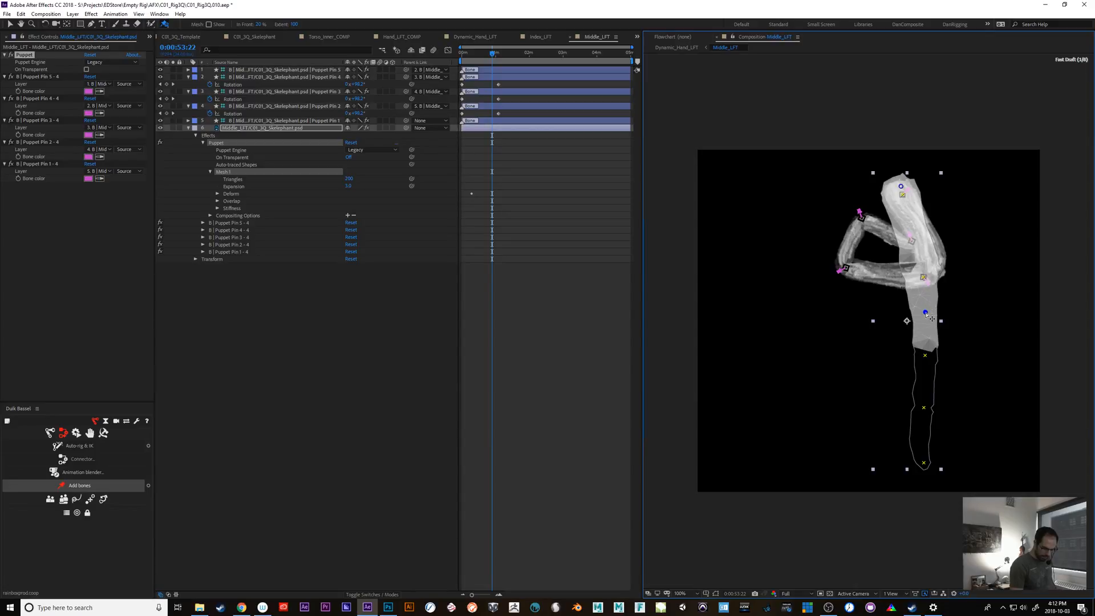
Add overlap pins on the third finger segment and midway along the base bone, and fine-tune the pin placement.
left_click(927, 364)
left_click_drag(927, 370, 928, 386)
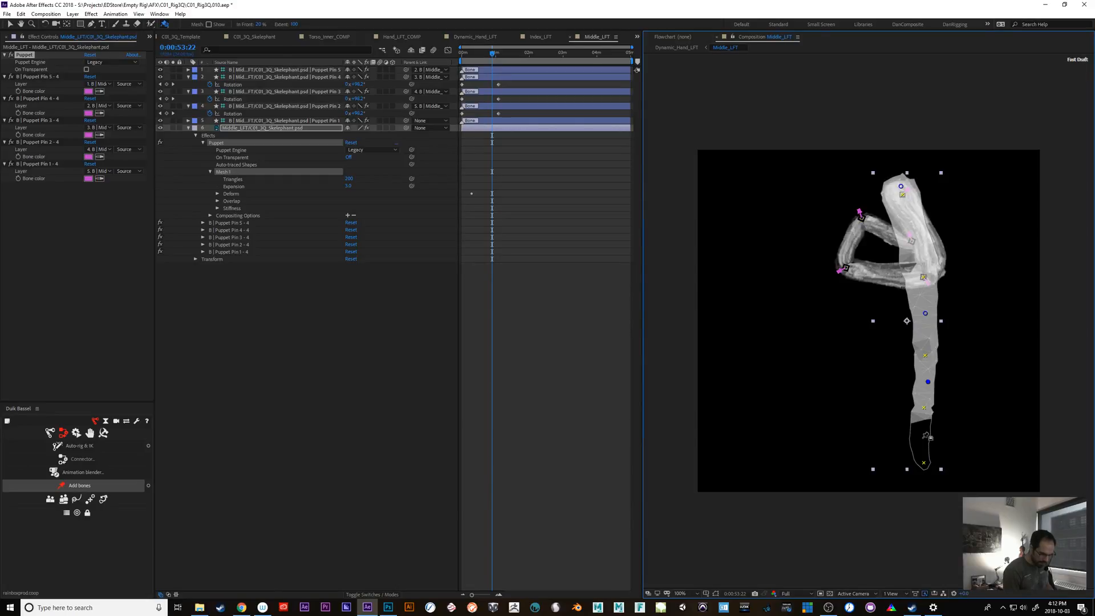
left_click(927, 350)
mouse_move(935, 352)
left_mouse_down()
mouse_move(919, 226)
mouse_move(913, 239)
left_mouse_up()
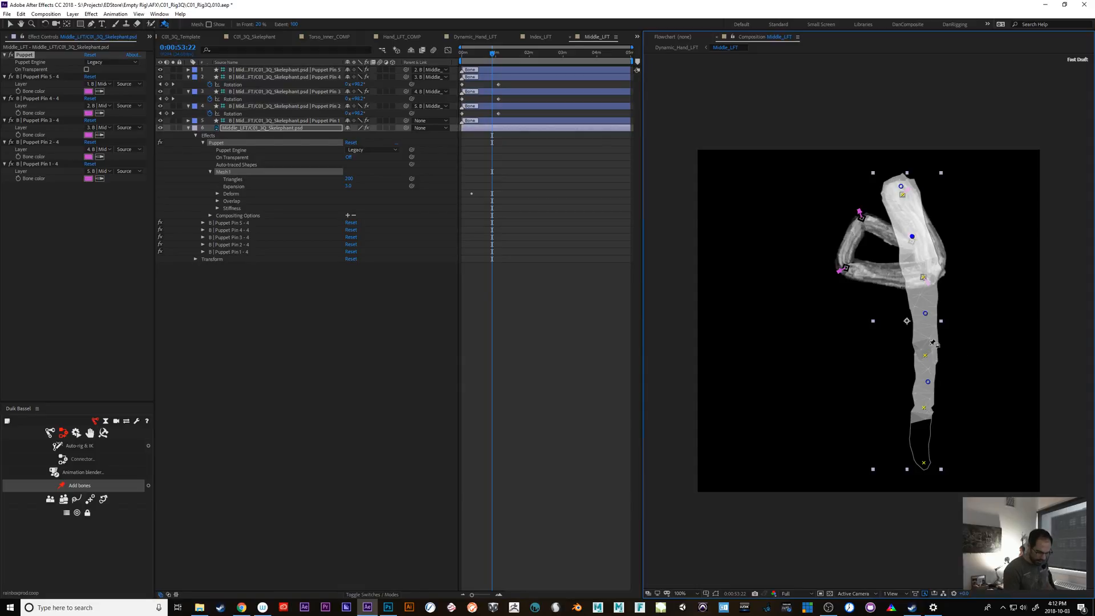
left_click_drag(927, 317, 933, 321)
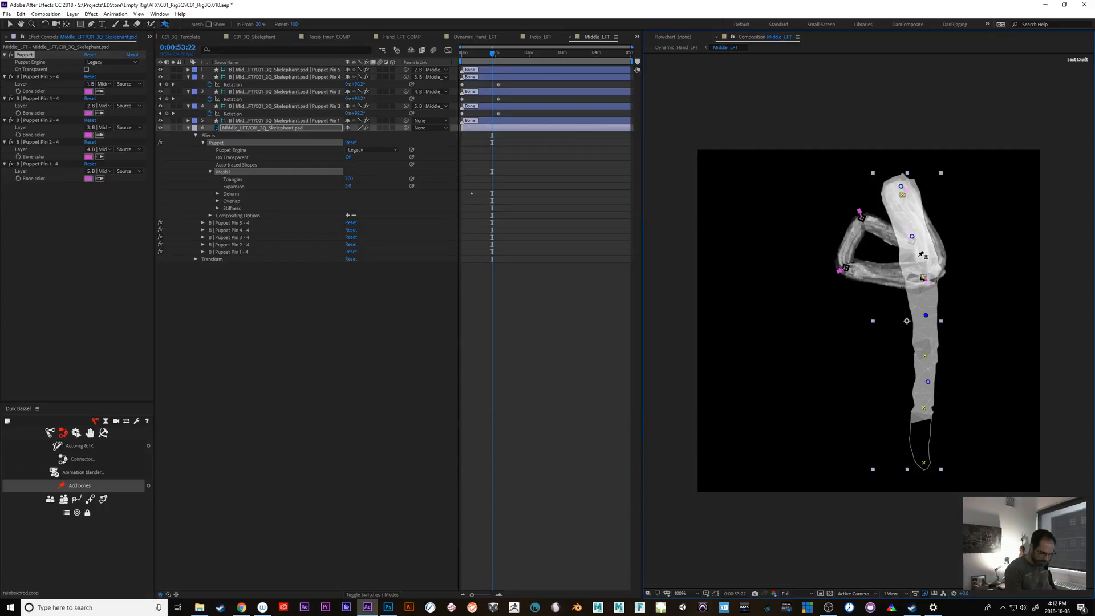
left_click_drag(913, 238, 916, 240)
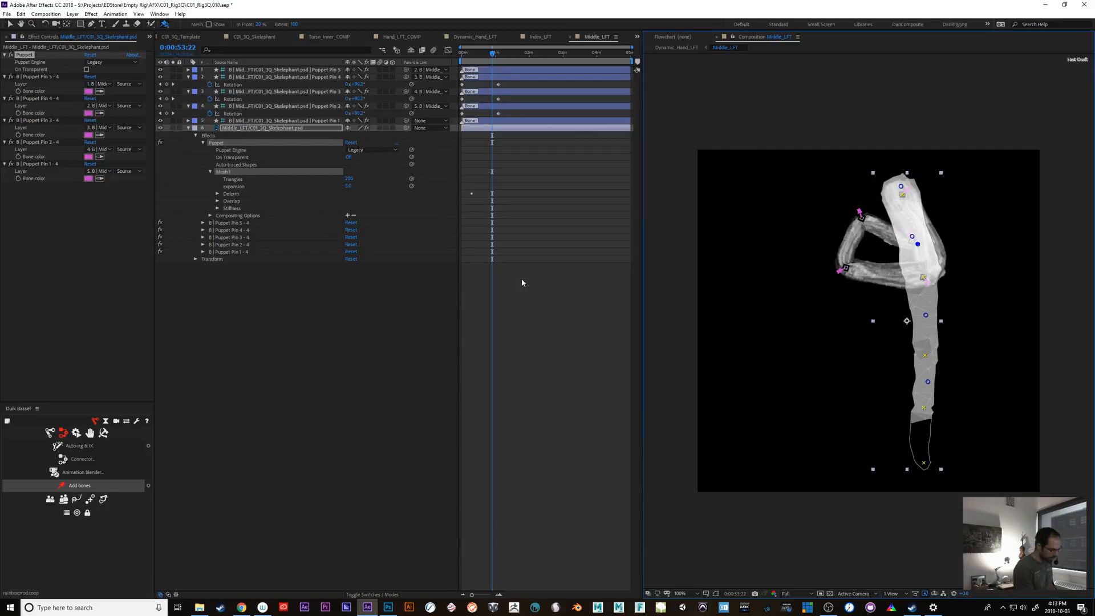
Deselect the puppet mesh and scrub back to the first frame to examine how the finger segments overlap while uncurling.
left_click(527, 295)
left_click(308, 121)
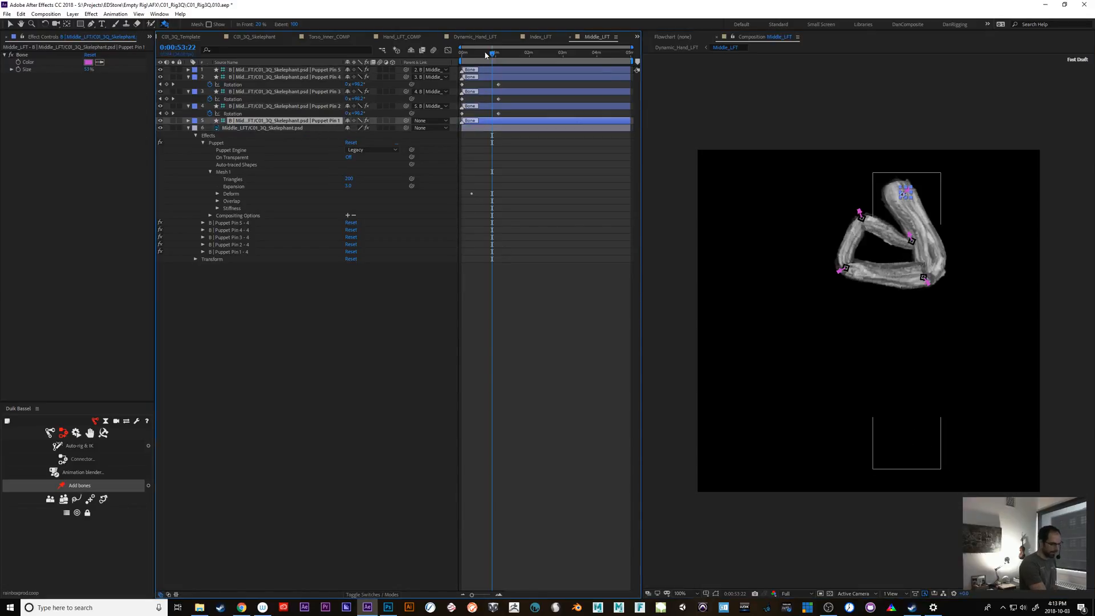
mouse_move(484, 56)
left_mouse_down()
mouse_move(467, 55)
mouse_move(477, 57)
left_mouse_up()
left_click_drag(496, 54, 431, 80)
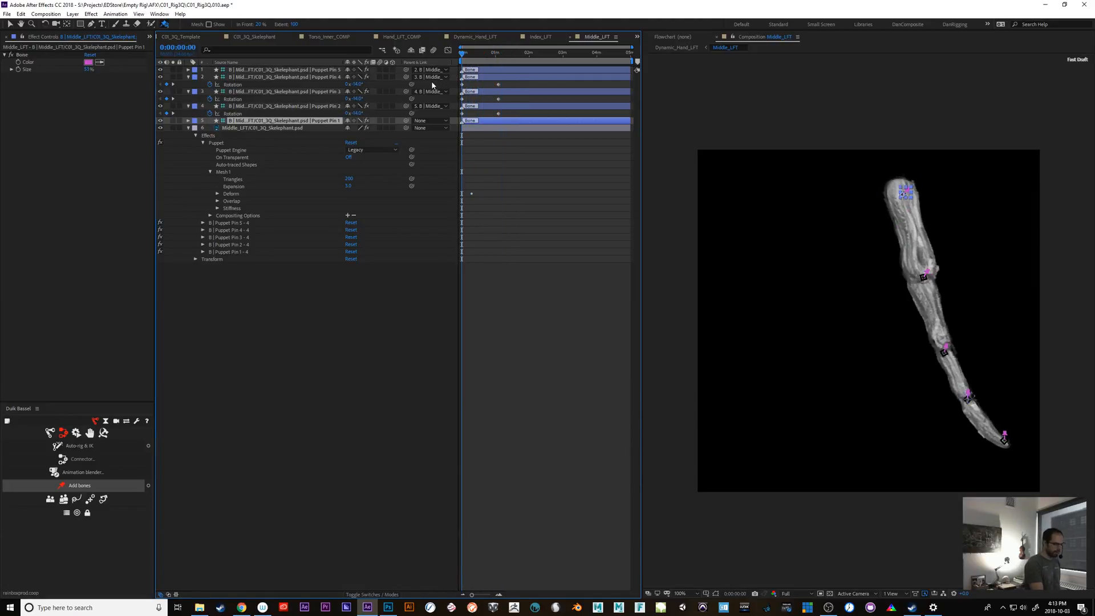
In the Dynamic_Hand_LFT composition, check the curled pose at 0:00:41:00 and move the Middle_LFT layer about 88 pixels to the left.
left_click(540, 36)
left_click(475, 37)
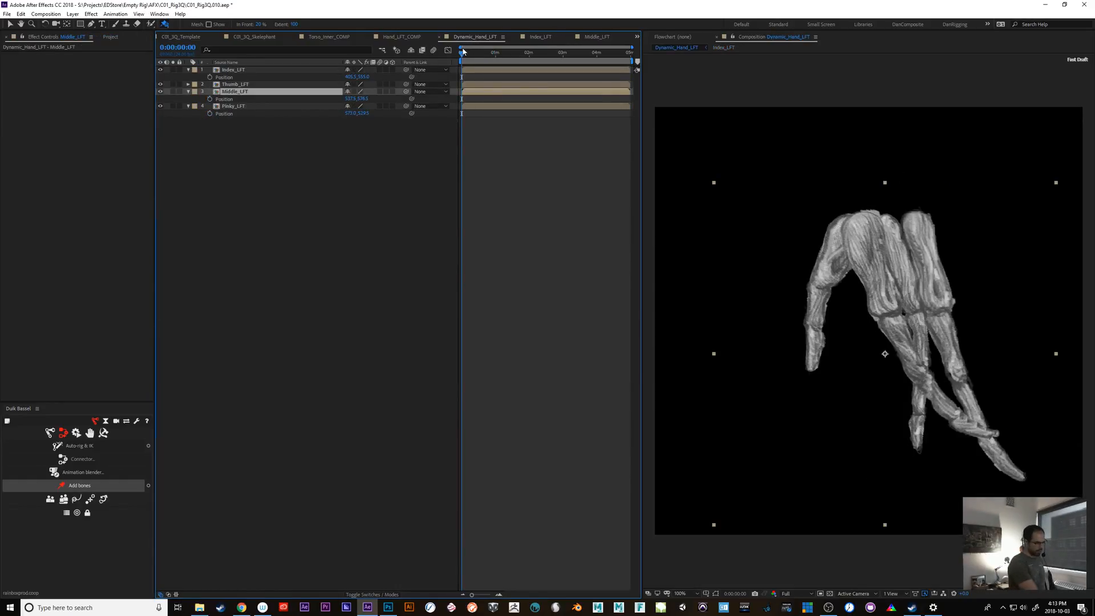
left_click_drag(463, 51, 488, 52)
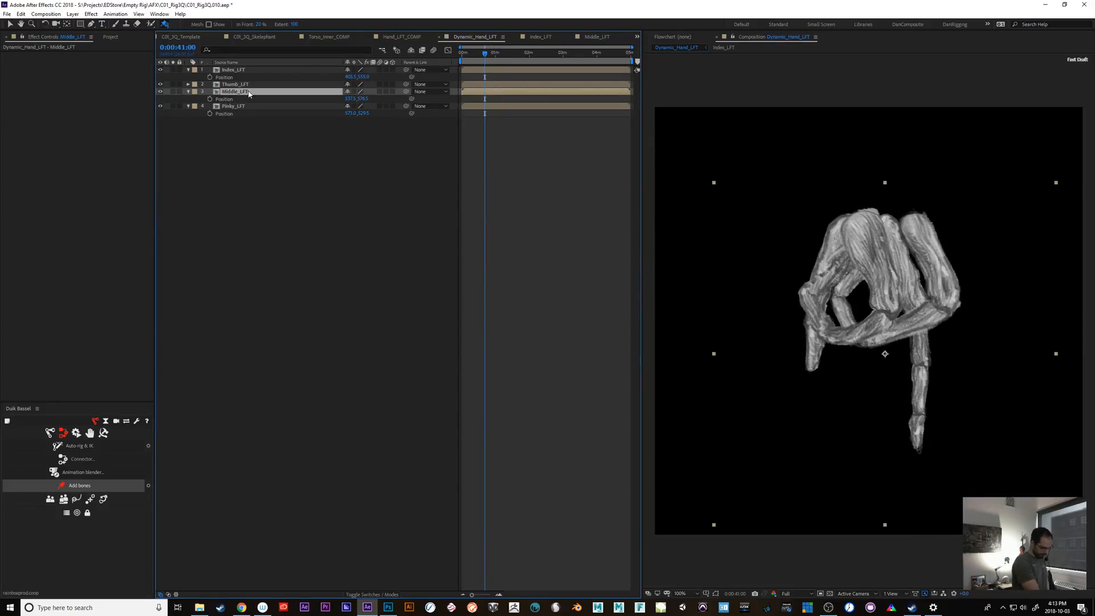
mouse_move(349, 99)
left_mouse_down()
mouse_move(319, 99)
mouse_move(353, 99)
mouse_move(345, 102)
left_mouse_up()
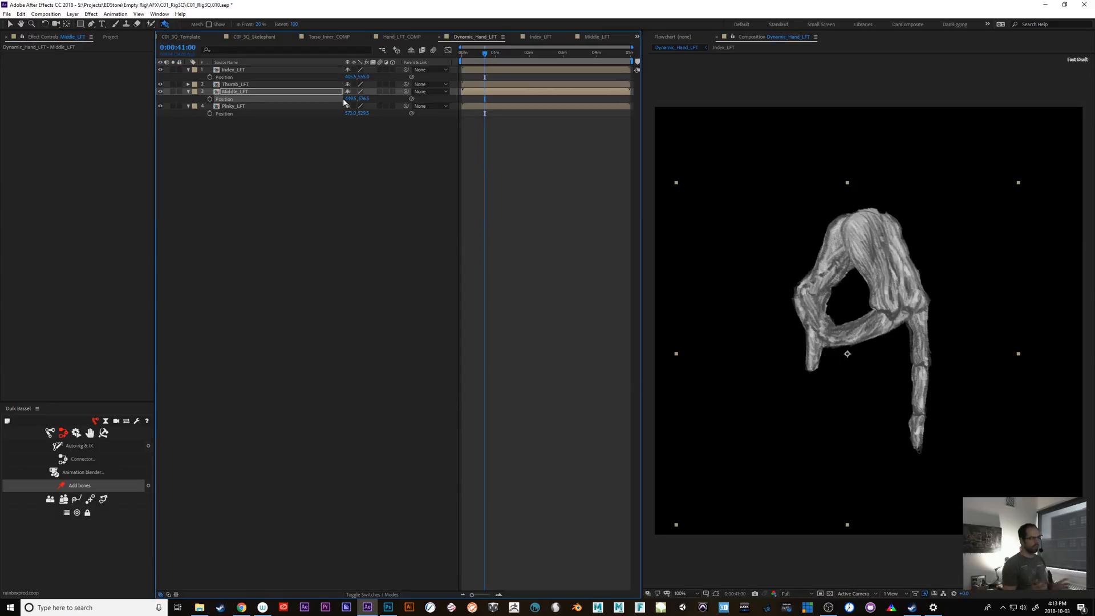
left_click_drag(482, 54, 457, 84)
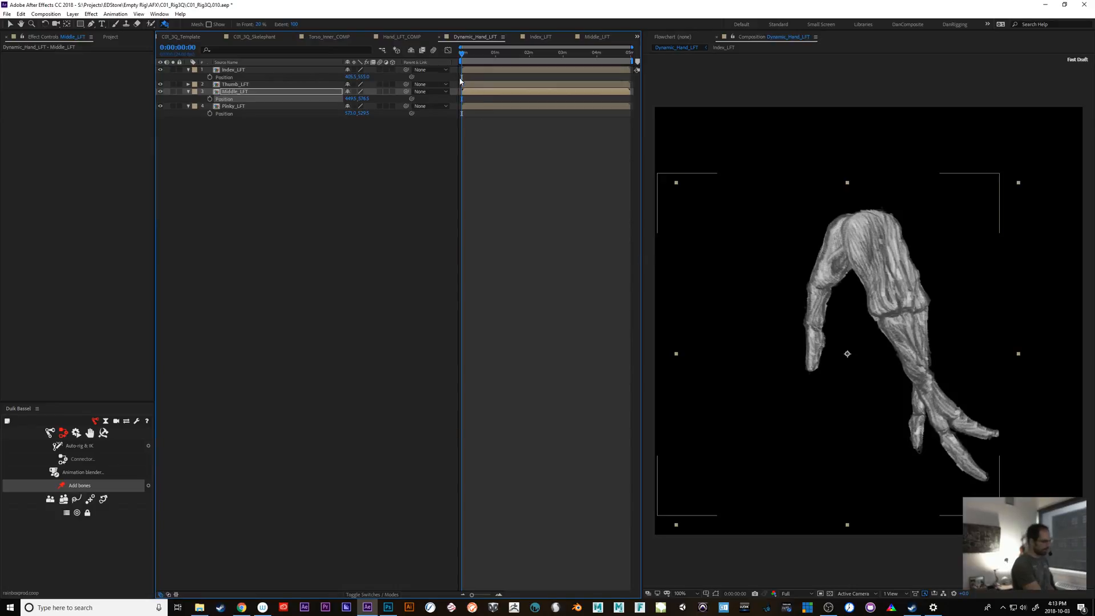
On the first frame, move the Middle_LFT layer's anchor point to the top of the finger and scale the layer up slightly.
left_click(253, 91)
key("s")
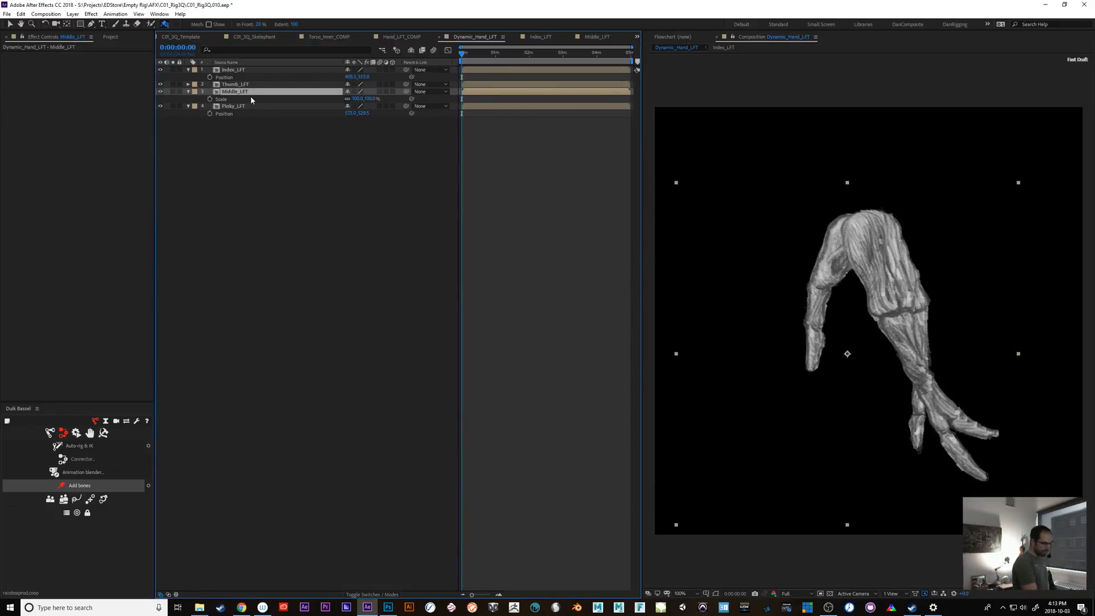
key("y")
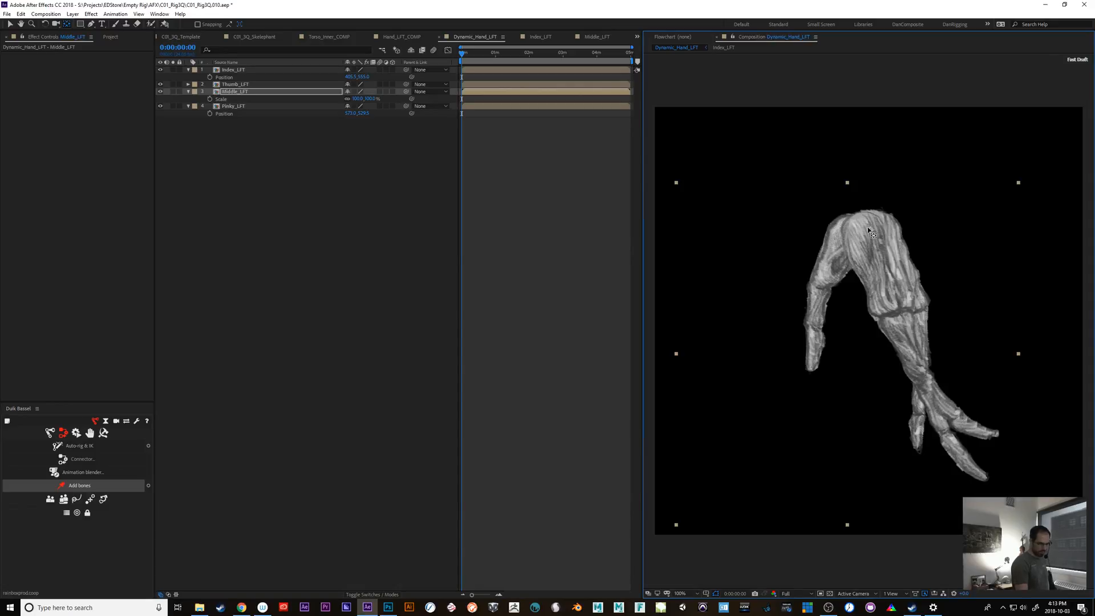
left_click_drag(368, 98, 391, 95)
key("p")
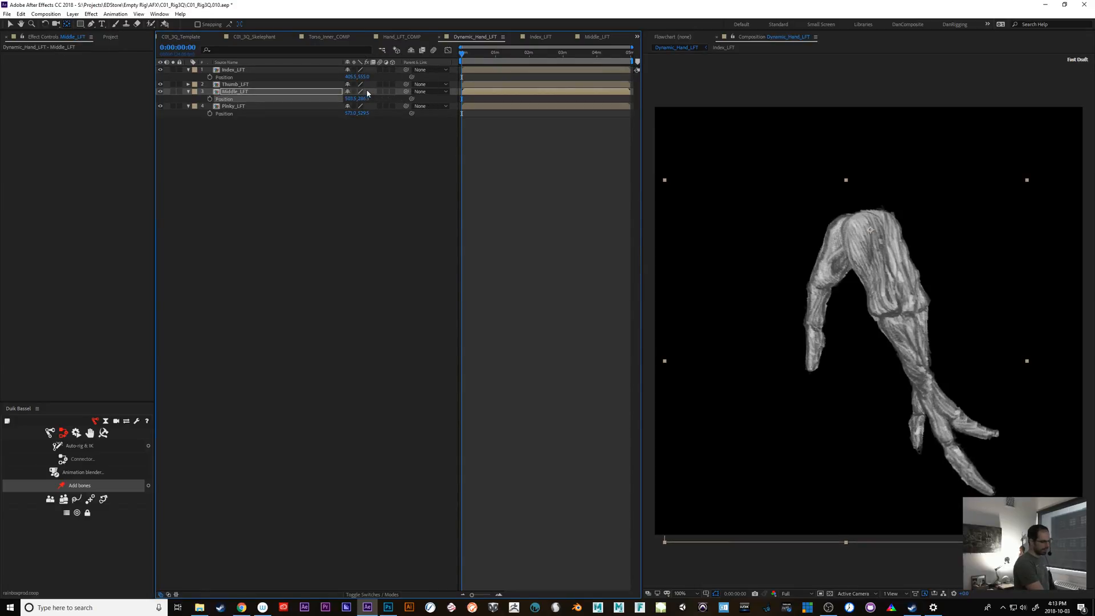
mouse_move(469, 62)
left_mouse_down()
mouse_move(496, 55)
mouse_move(460, 56)
left_mouse_up()
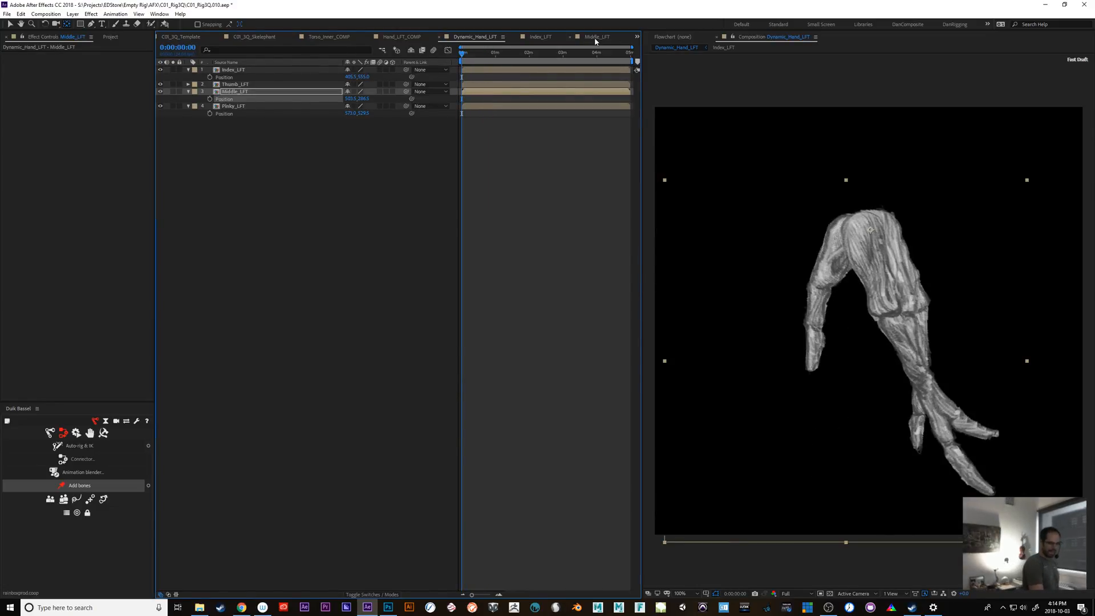
Open the Pinky_LFT composition, enlarge its frame to 700 by 700 px, and shift the finger artwork to the right.
left_click(239, 107)
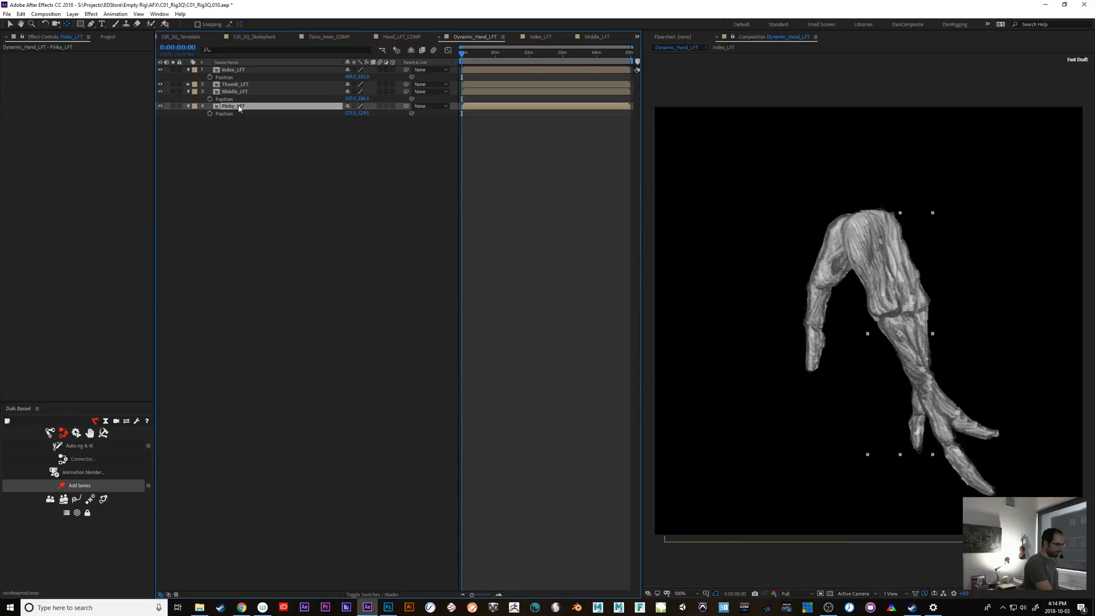
double_click(238, 107)
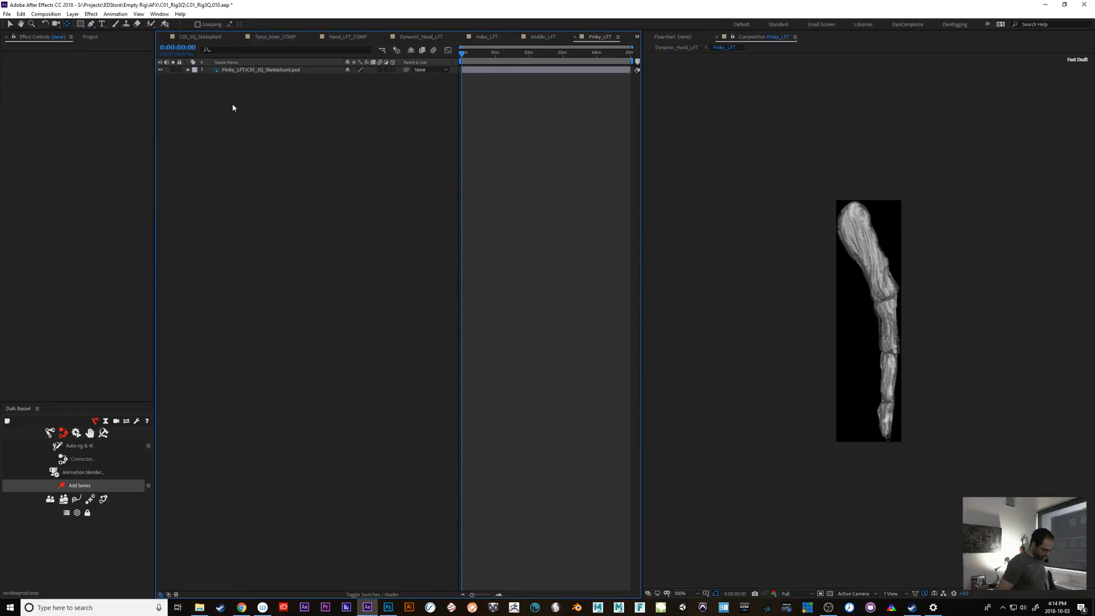
key("ctrl+k")
key("Tab")
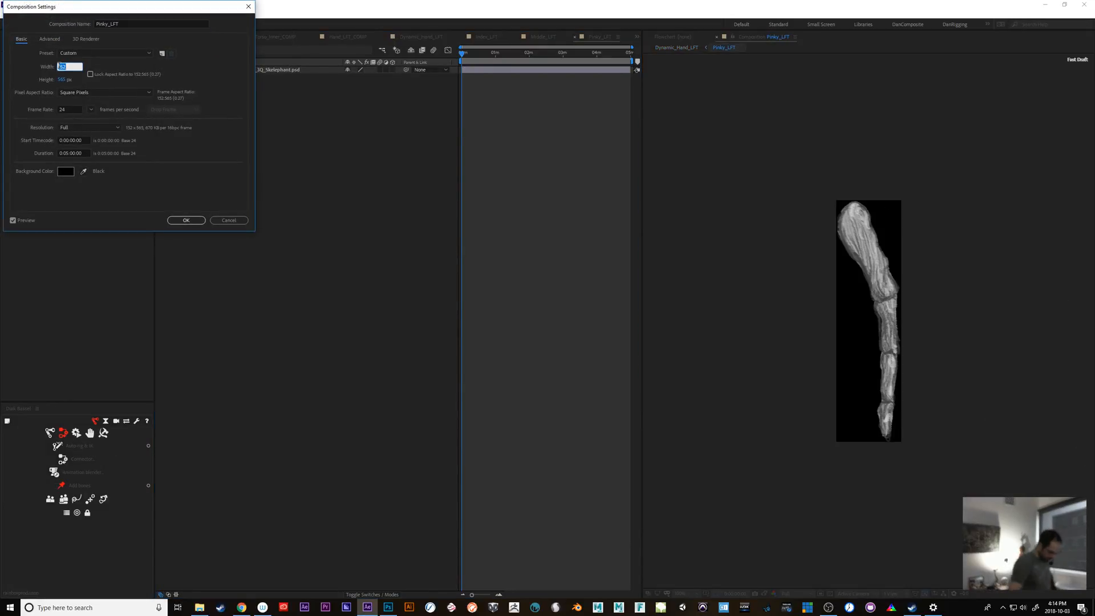
type("700")
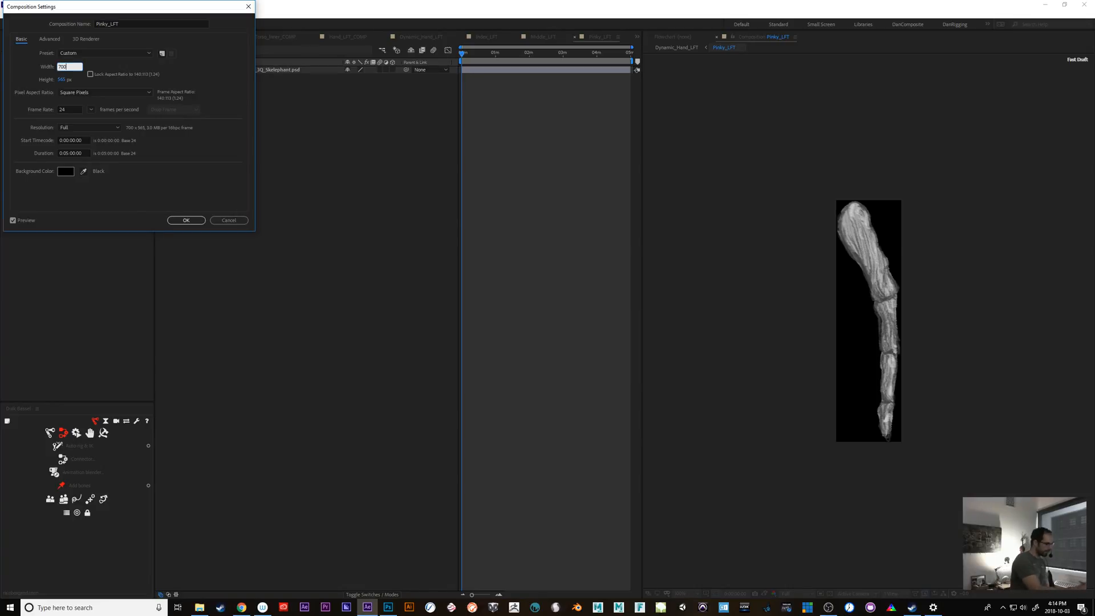
key("Return")
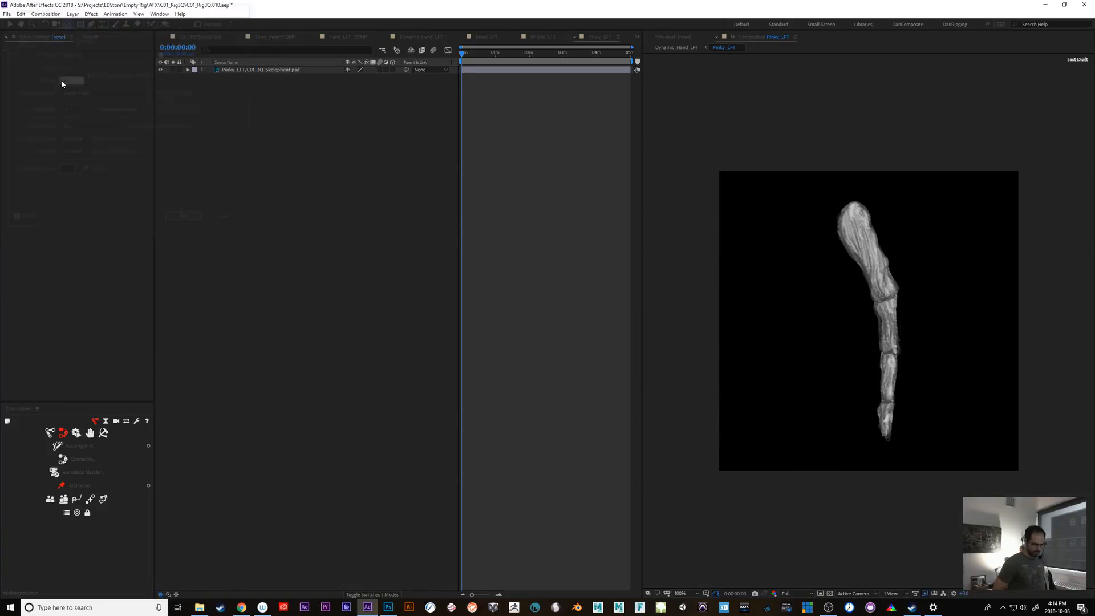
key("v")
left_click_drag(880, 272, 920, 272)
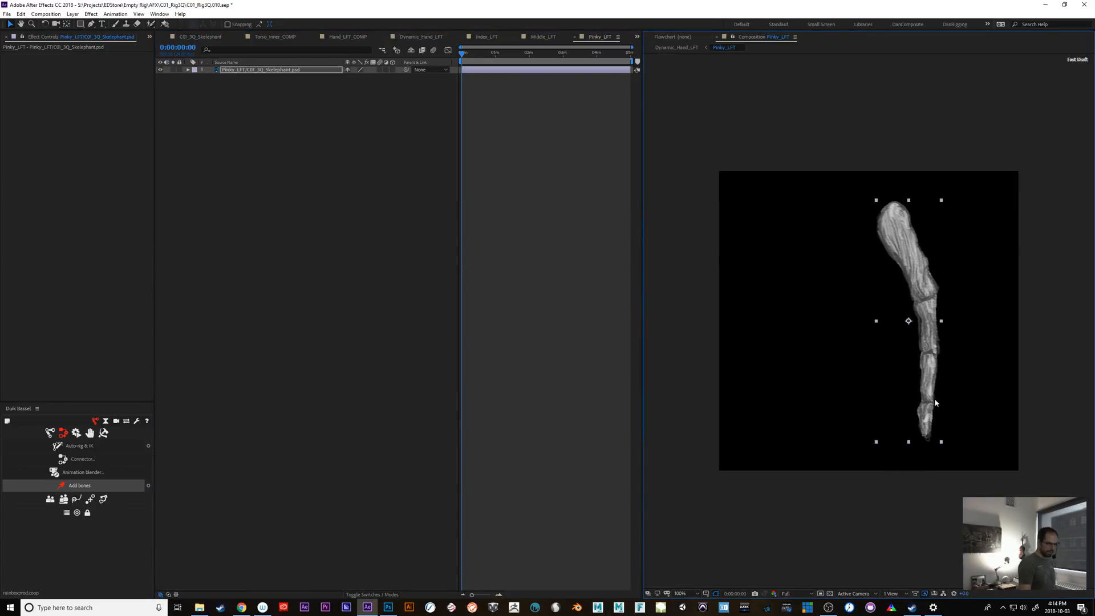
Place five puppet pins down the pinky: at the top of the base bone, on each of the three joints, and at the fingertip.
left_click(165, 24)
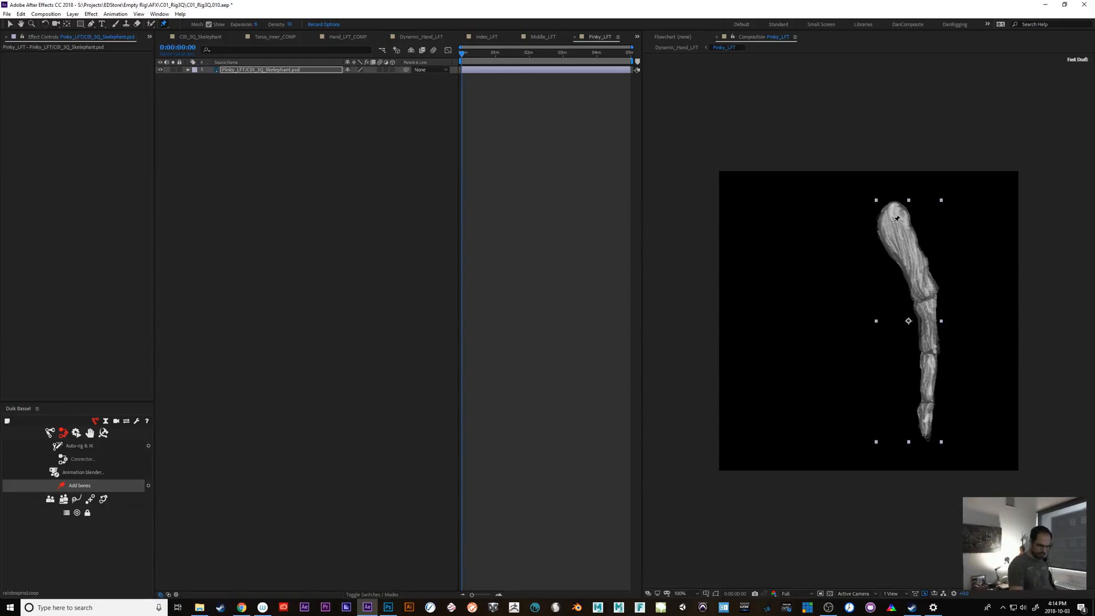
left_click(894, 222)
left_click(927, 298)
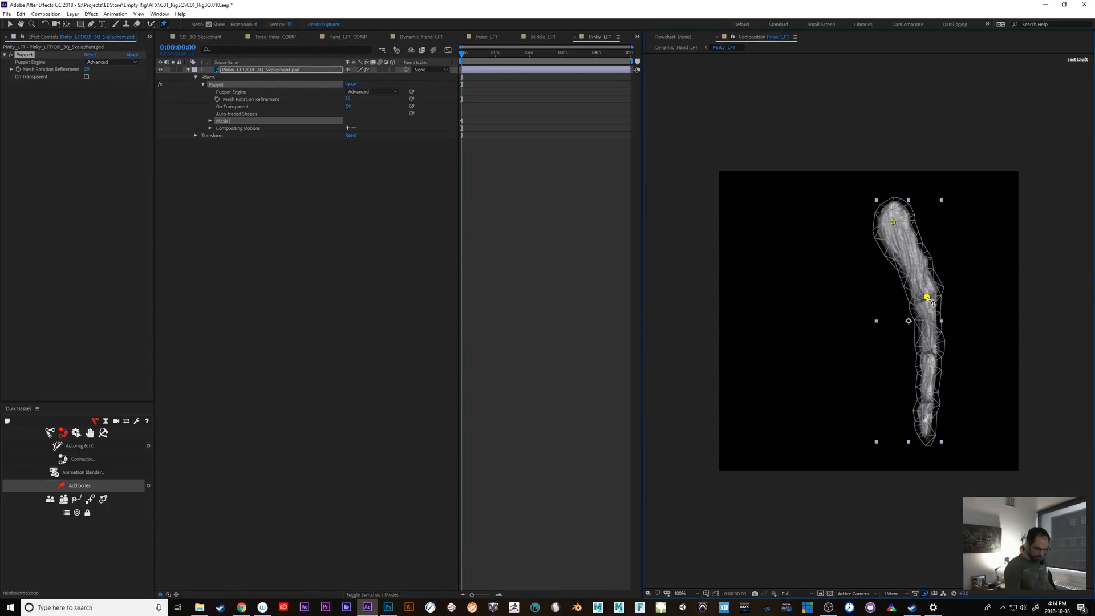
left_click(930, 352)
left_click(928, 404)
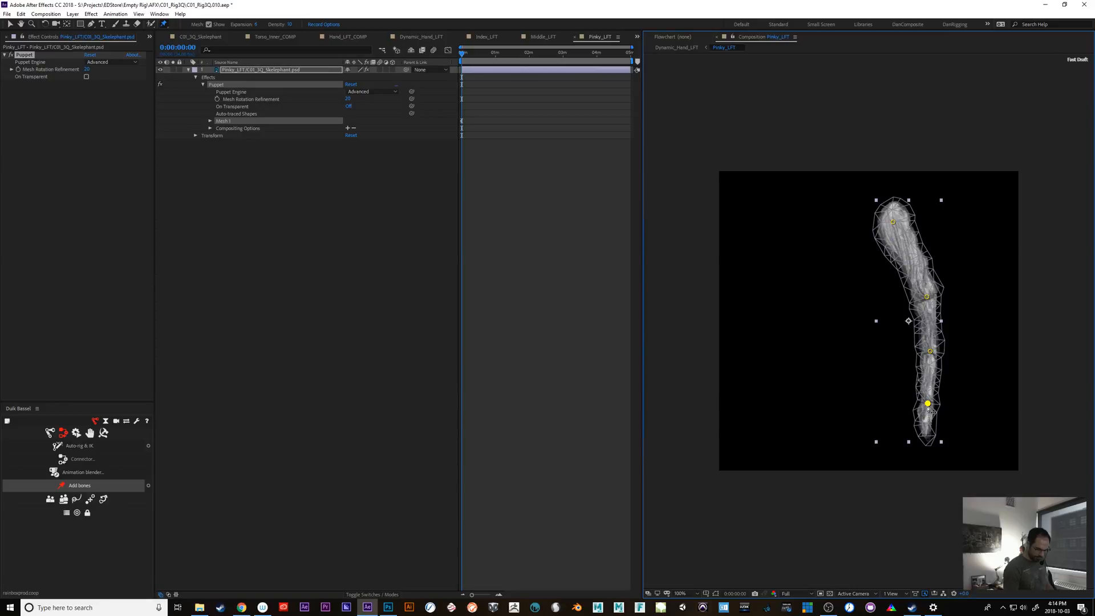
left_click(928, 439)
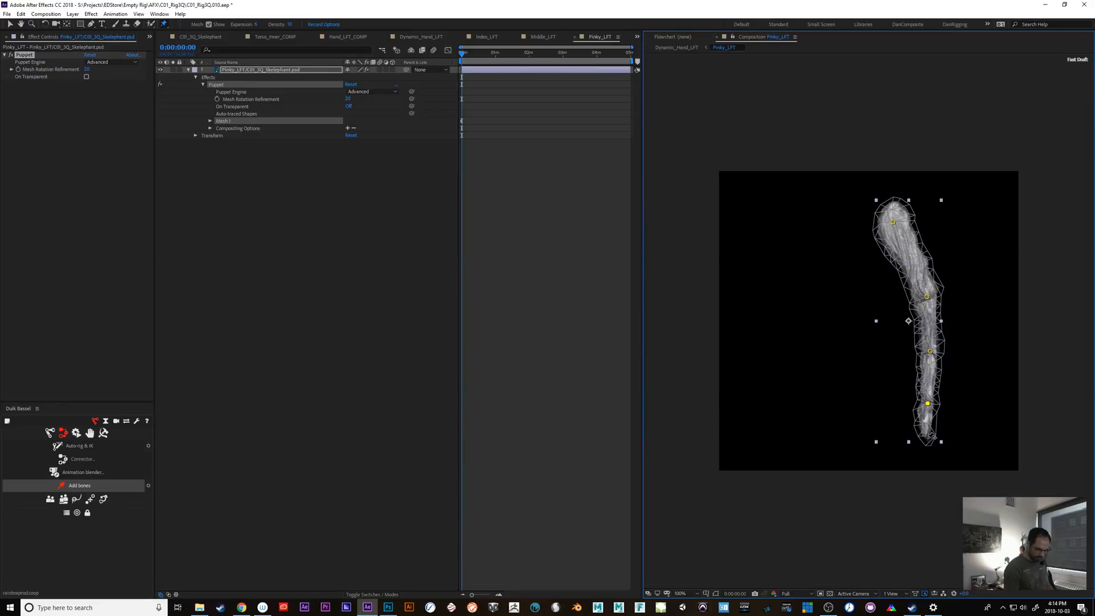
Switch the puppet engine to Legacy, raise the mesh's triangle count, and set its expansion to 3.
left_click(371, 91)
left_click(377, 100)
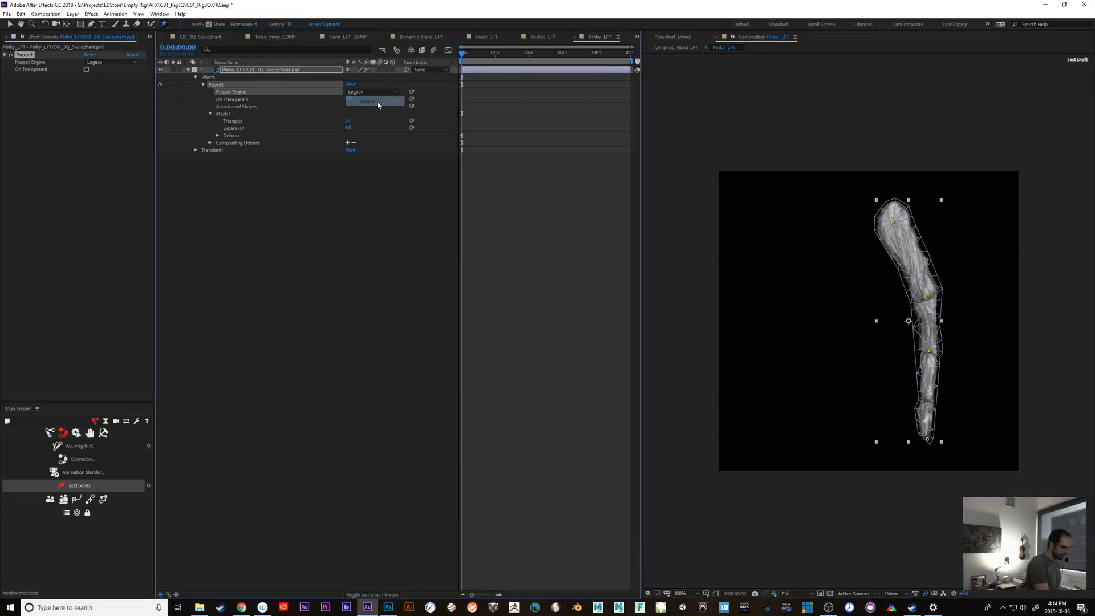
left_click(350, 121)
type("150")
key("Return")
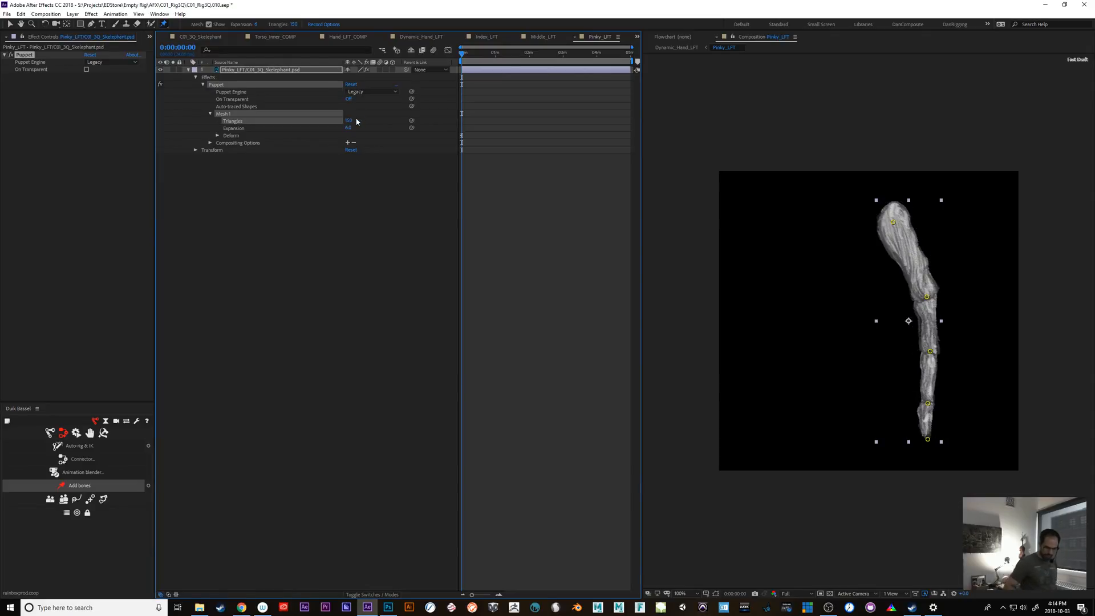
left_click(348, 121)
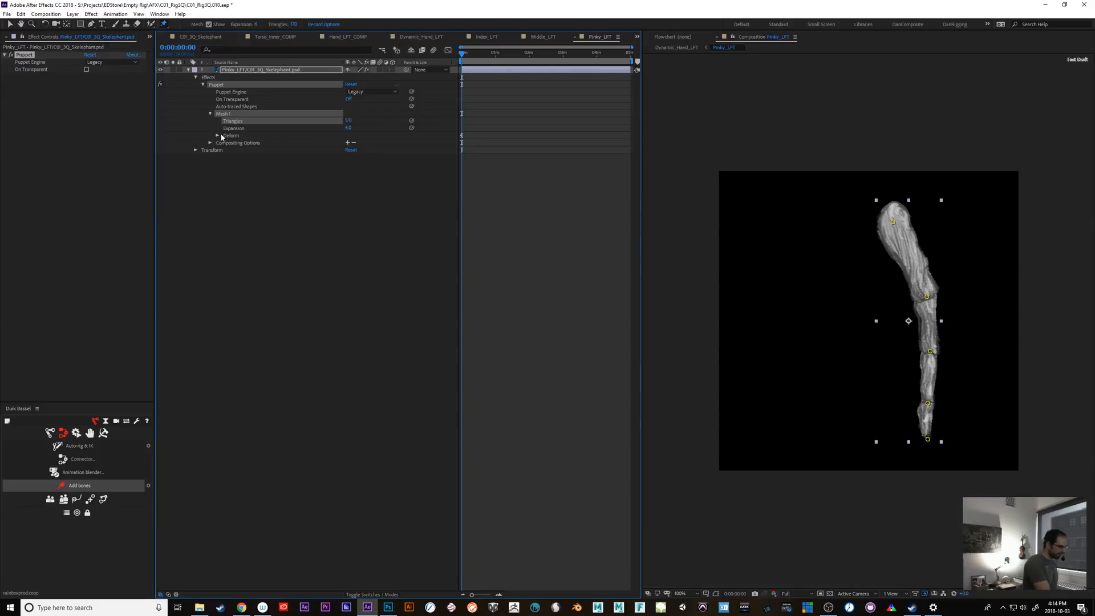
left_click(348, 128)
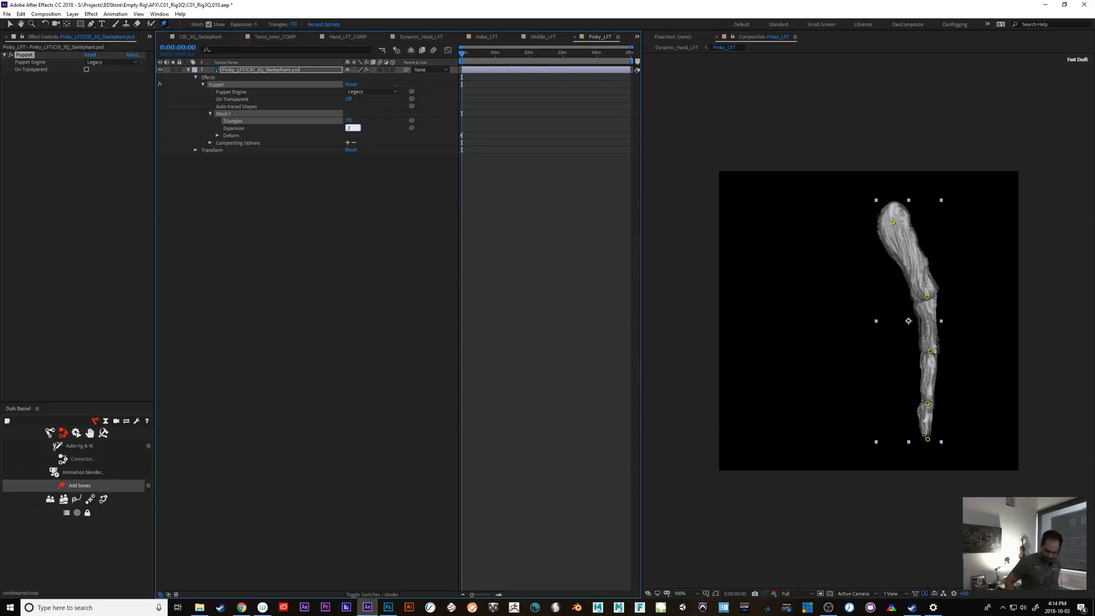
key("Return")
Add starch pins to the pinky mesh, two along the base bone and one on each of the three smaller segments.
left_click(218, 136)
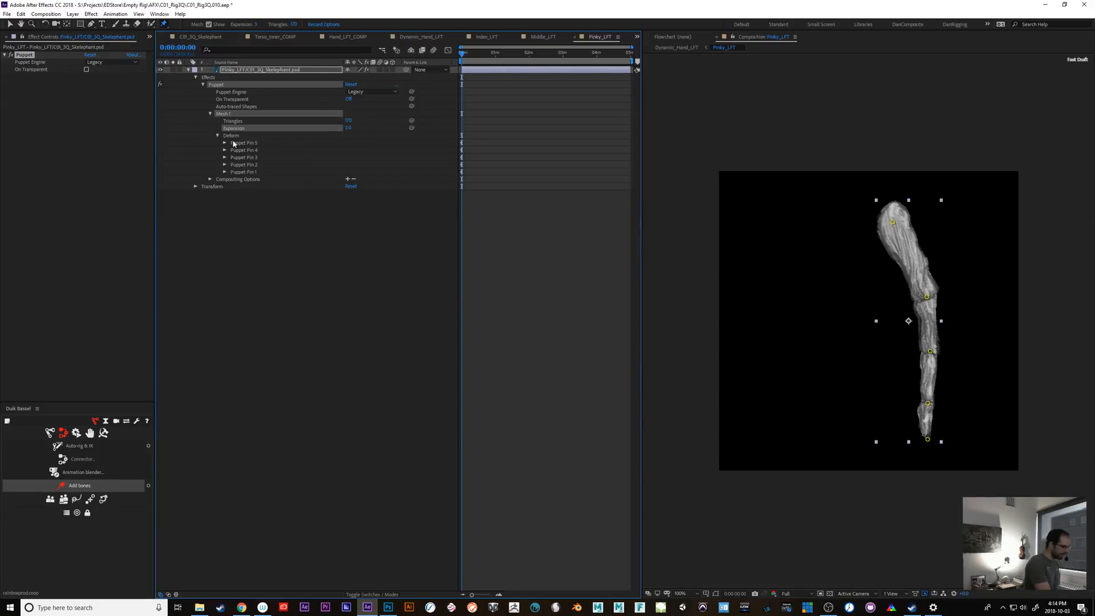
left_click(232, 136)
left_click(163, 25)
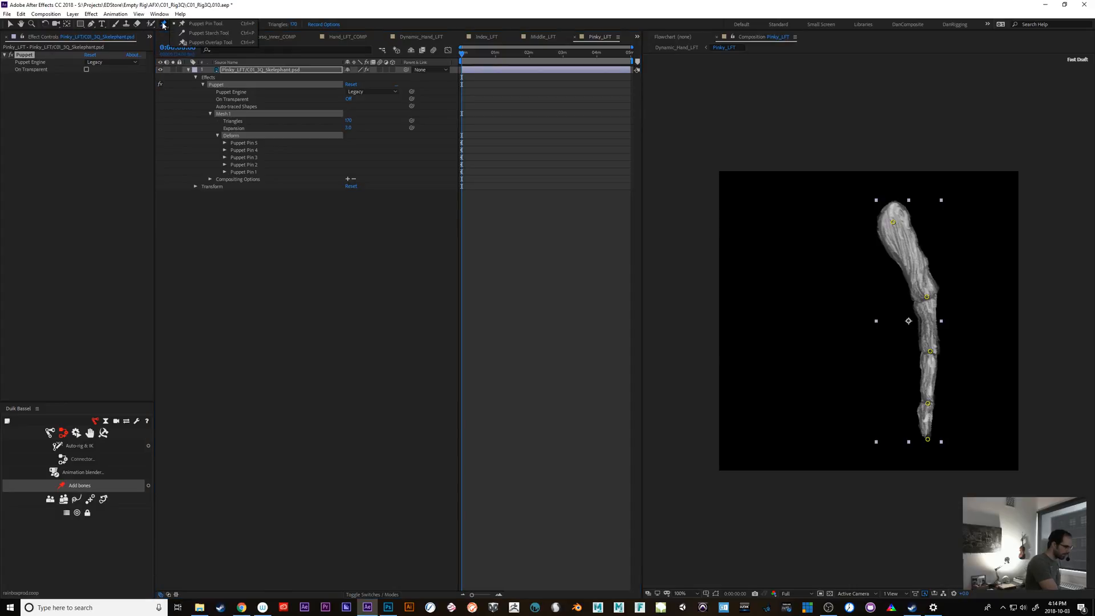
left_click(226, 42)
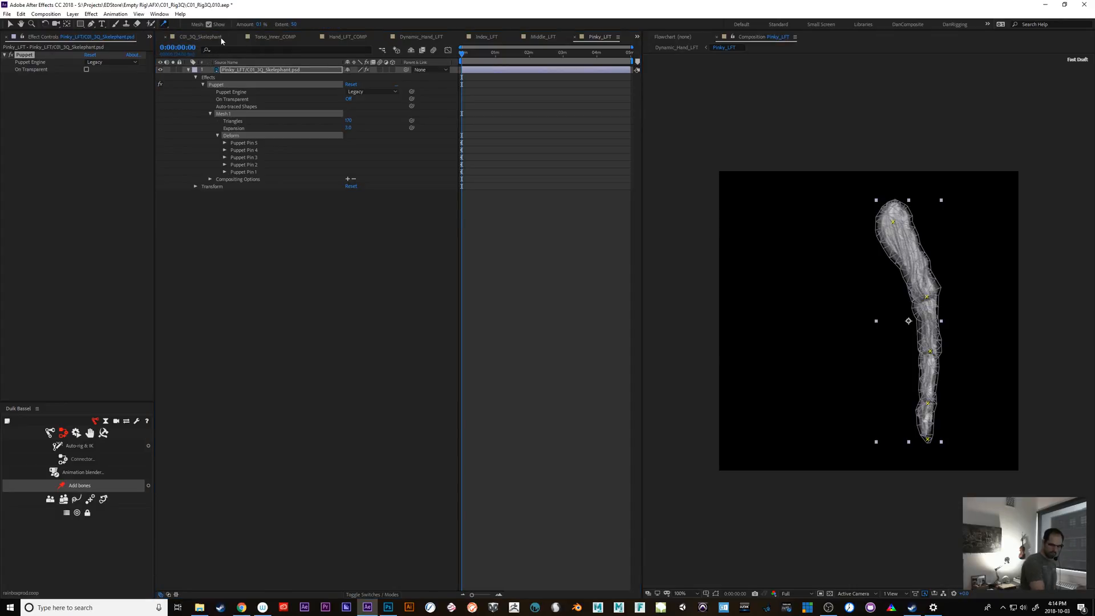
left_click(914, 255)
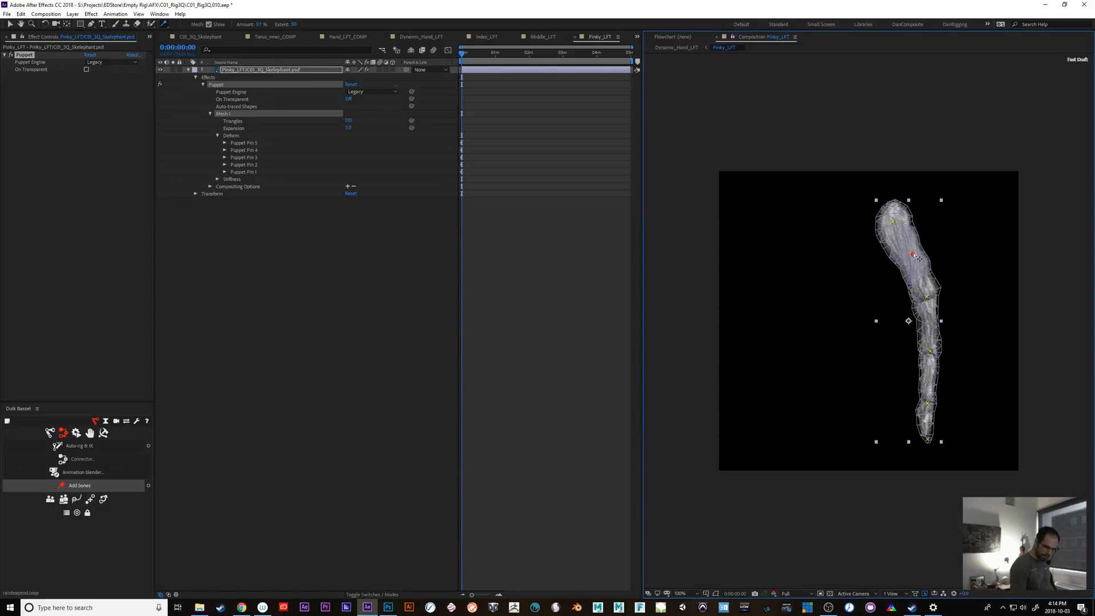
left_click_drag(914, 255, 906, 232)
left_click(916, 267)
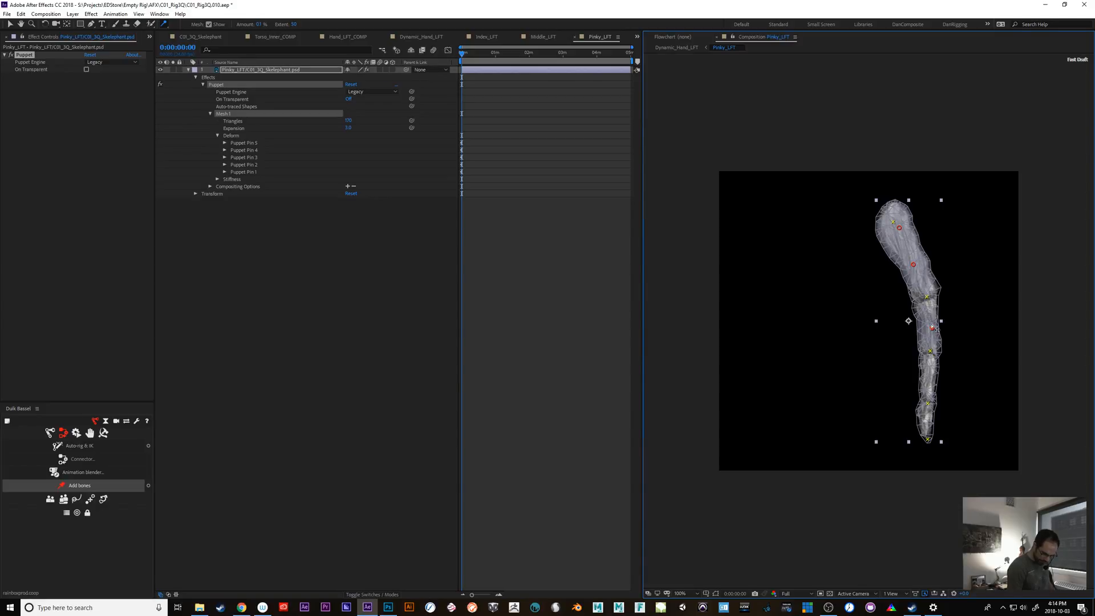
left_click(933, 325)
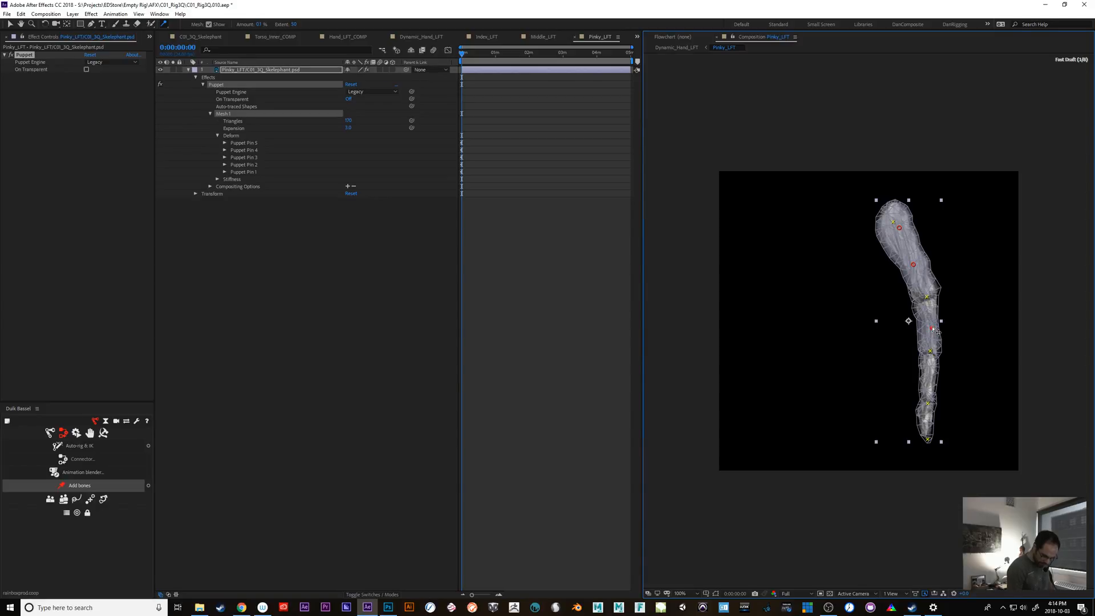
left_click(930, 379)
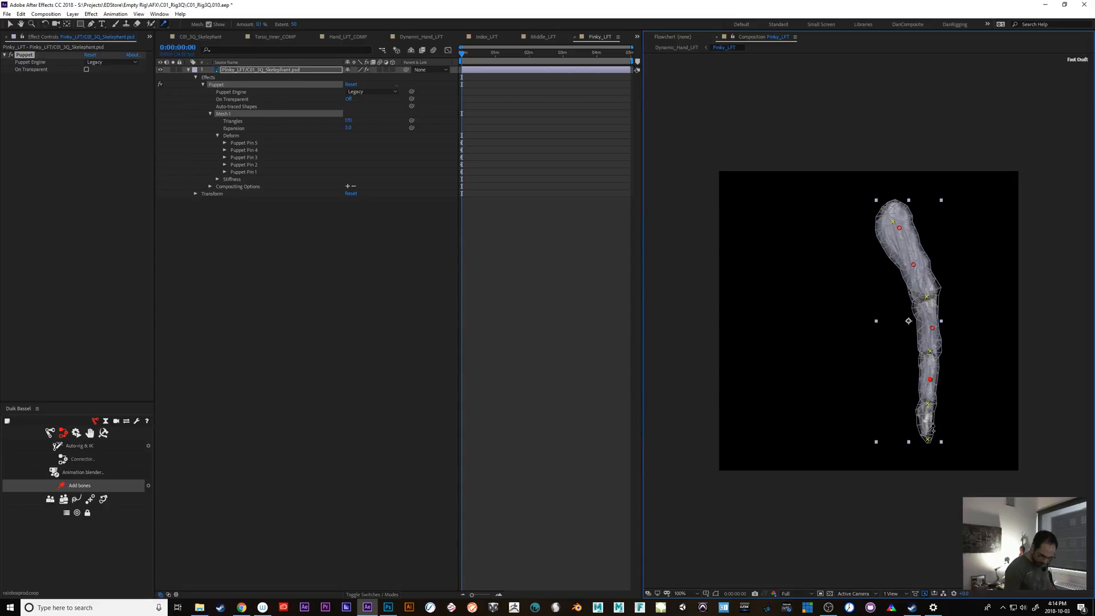
left_click(930, 433)
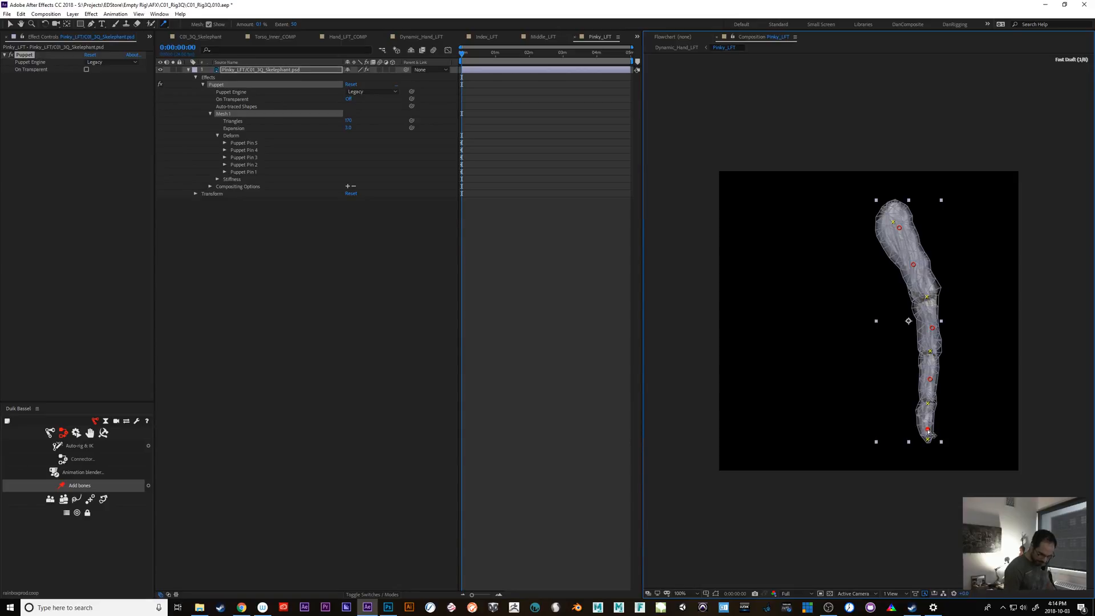
Create Duik bones for all the puppet pins on the pinky layer.
left_click(252, 73)
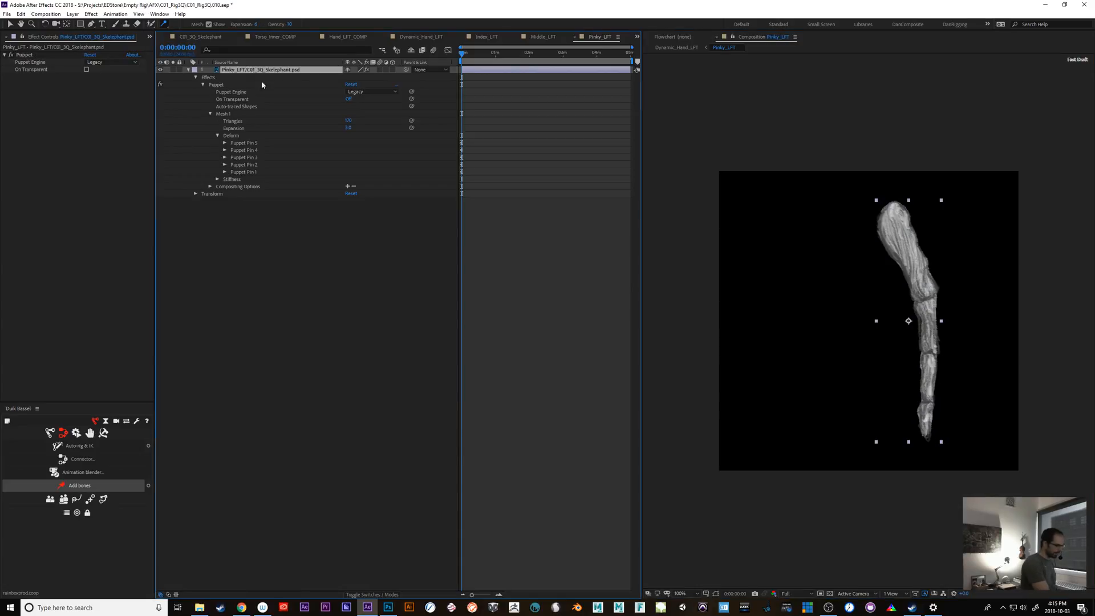
left_click(61, 488)
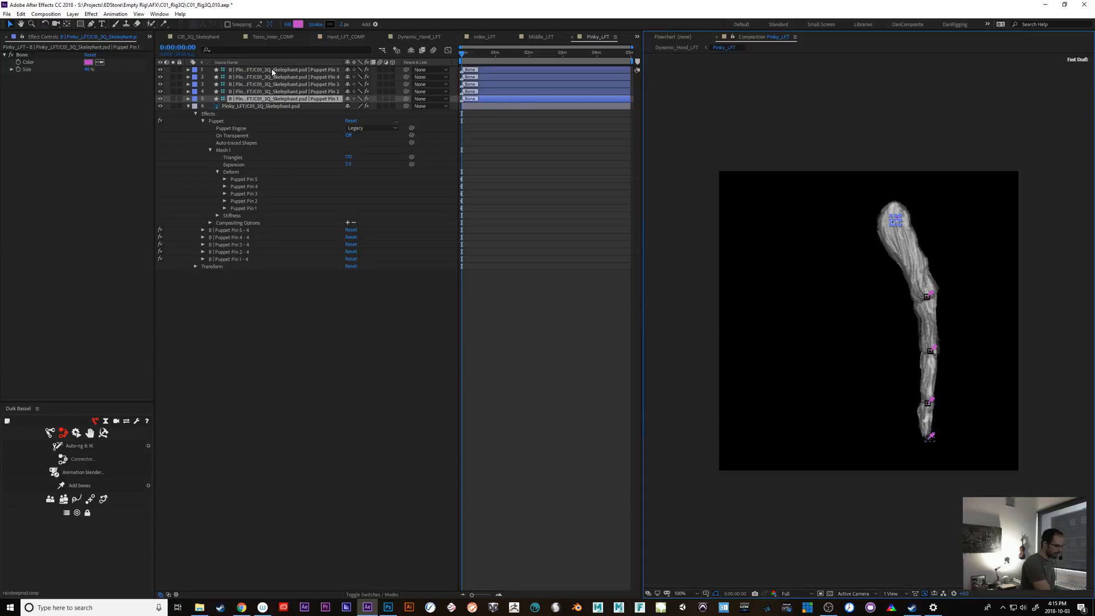
left_click(272, 71, "shift")
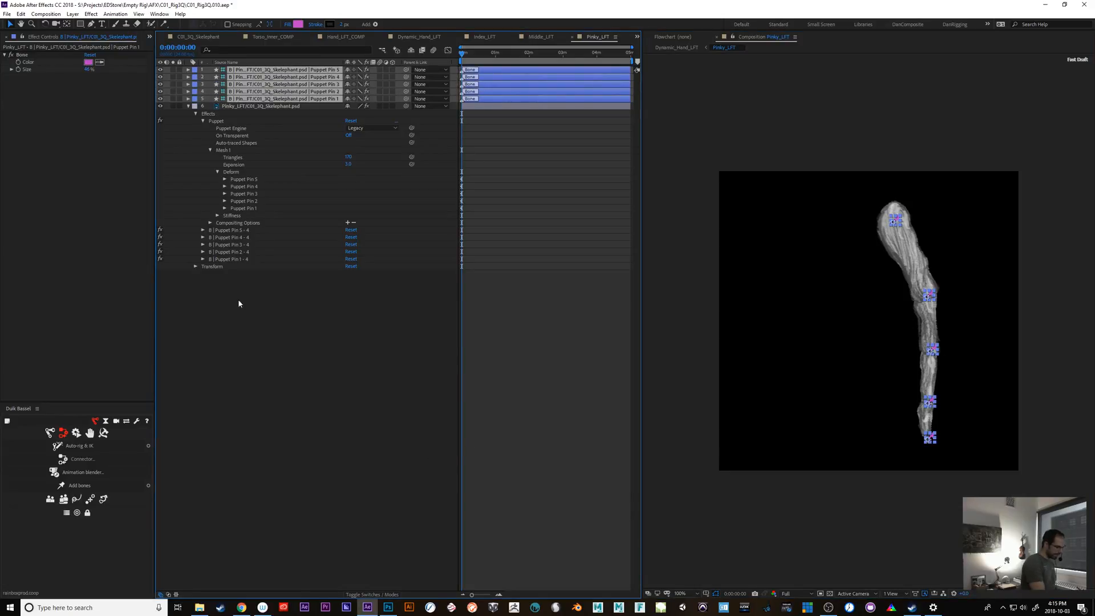
left_click(239, 304)
Keyframe the rotation of the Puppet Pin 2, 3 and 4 bones on the first frame.
left_click(257, 77)
left_click(258, 90, "shift")
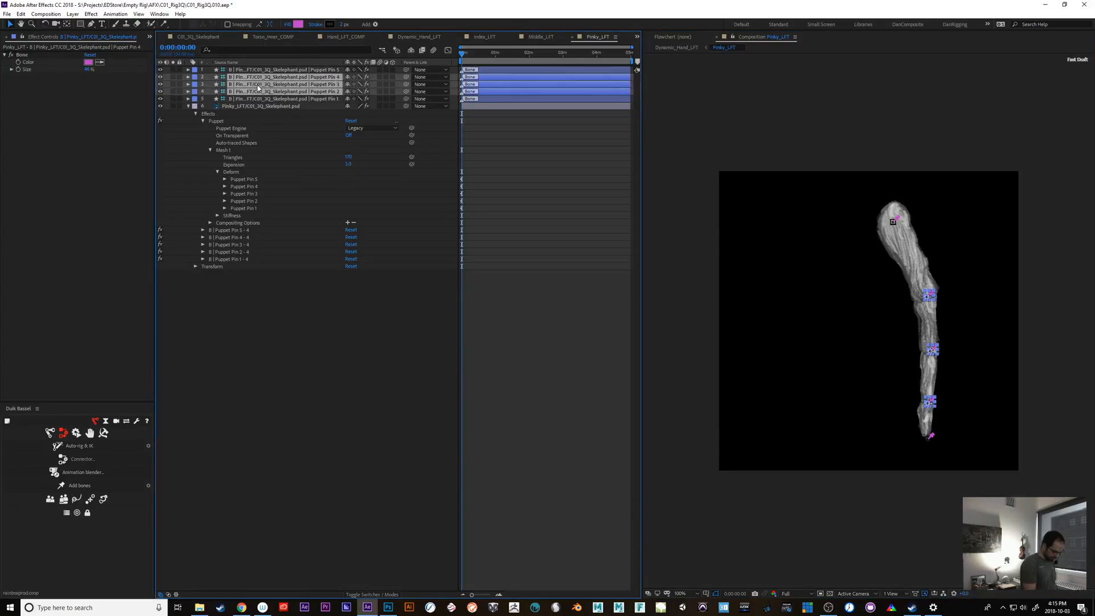
key("r")
left_click(211, 84)
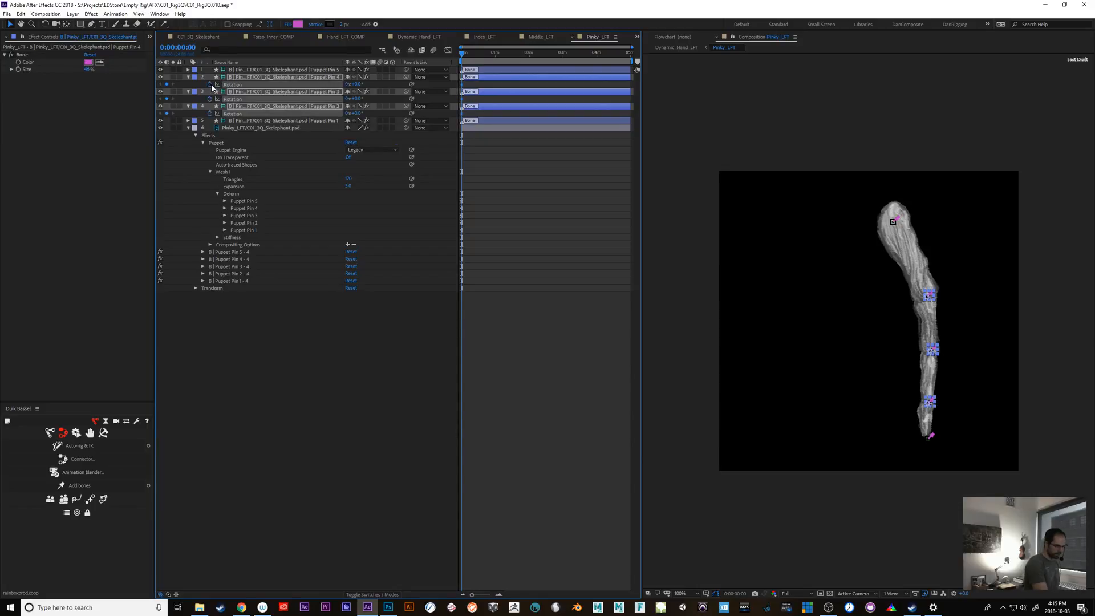
Go to 0:00:58:12 and parent each pinky bone to the next one toward the base, from Puppet Pin 5 up to Puppet Pin 1.
left_click_drag(476, 54, 494, 53)
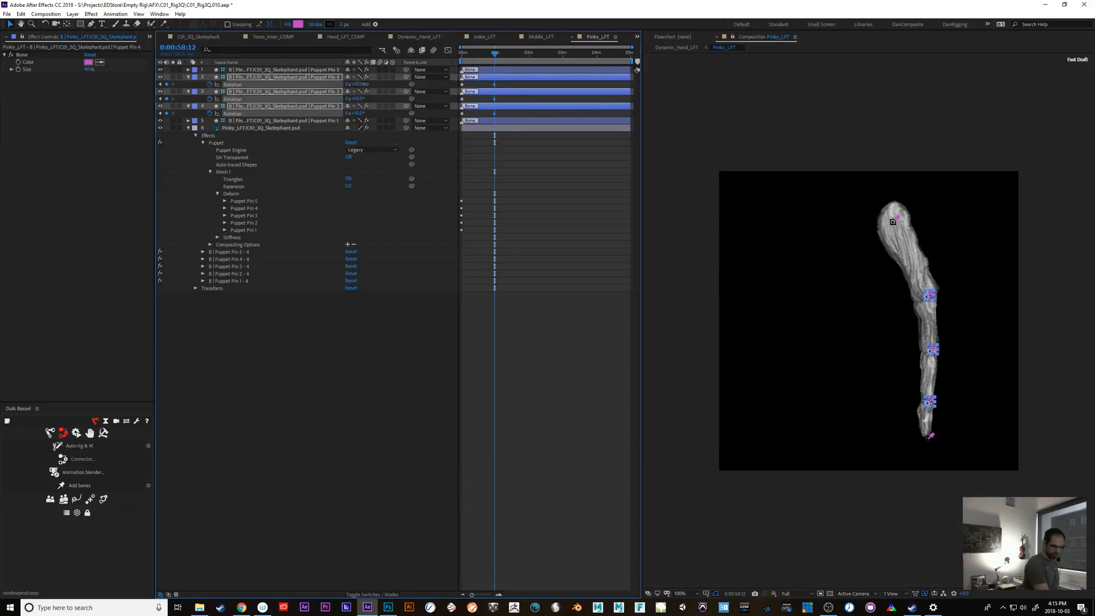
left_click_drag(365, 84, 297, 77)
key("ctrl+z")
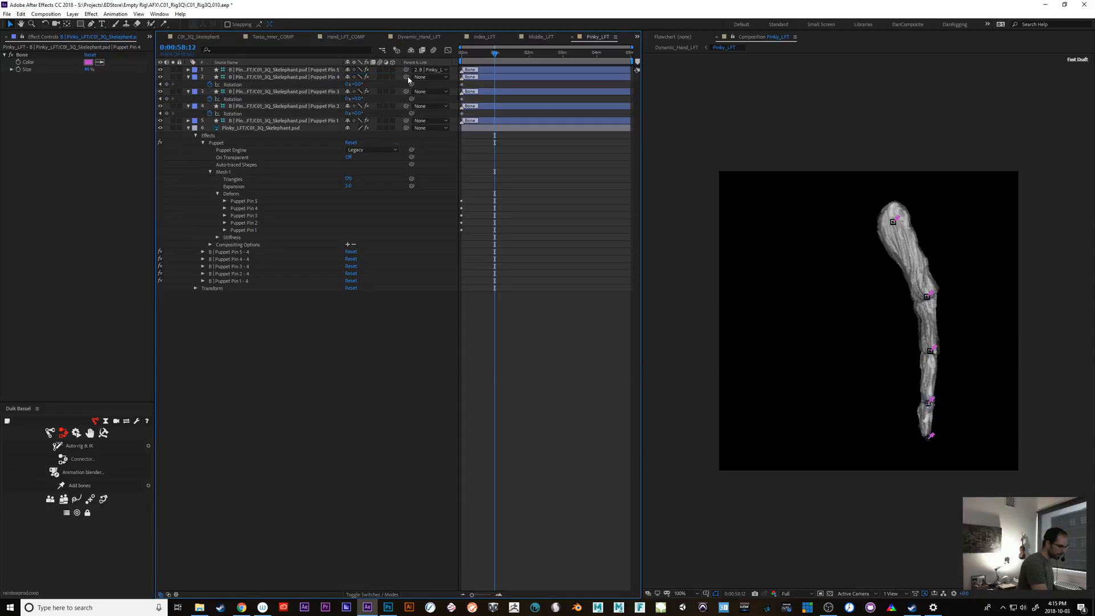
left_click_drag(406, 77, 329, 106)
left_click_drag(407, 106, 322, 121)
Rotate the Puppet Pin 2, 3 and 4 bones together at 0:00:58:12 to curl the pinky back onto its base bone.
left_click(329, 78)
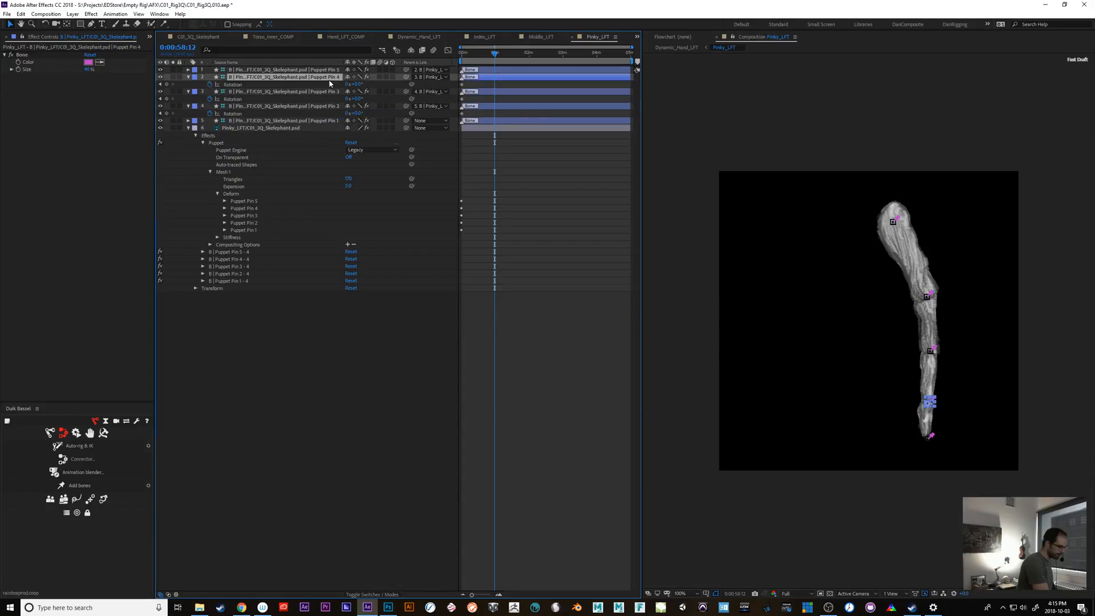
left_click(328, 107, "shift")
left_click_drag(360, 85, 403, 84)
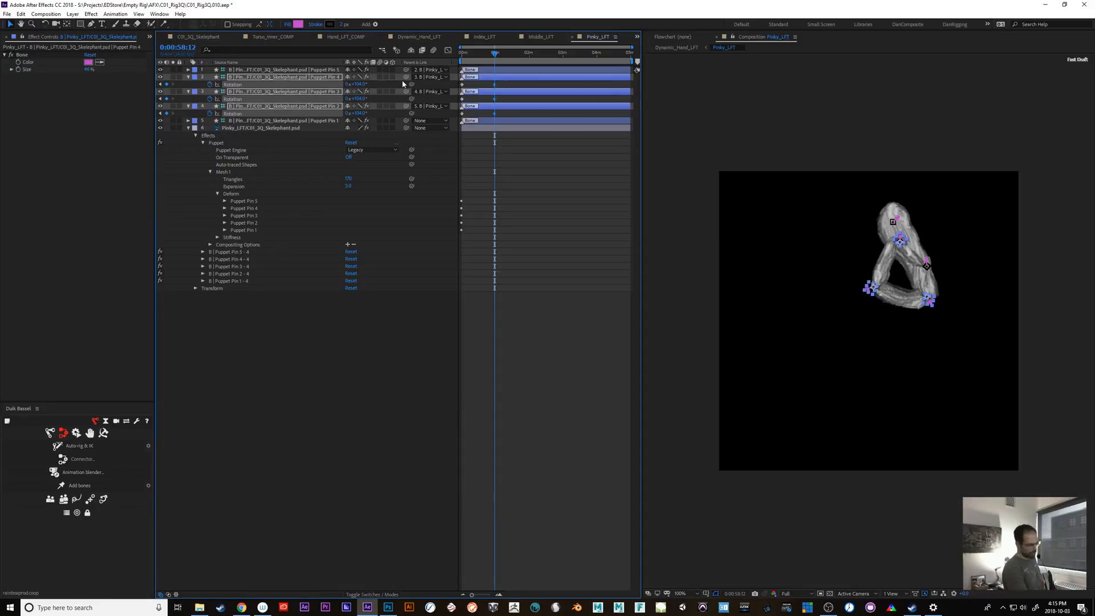
Add two overlap pins to the pinky mesh, near the top and the lower end of the base bone.
left_click(261, 129)
key("ctrl+p")
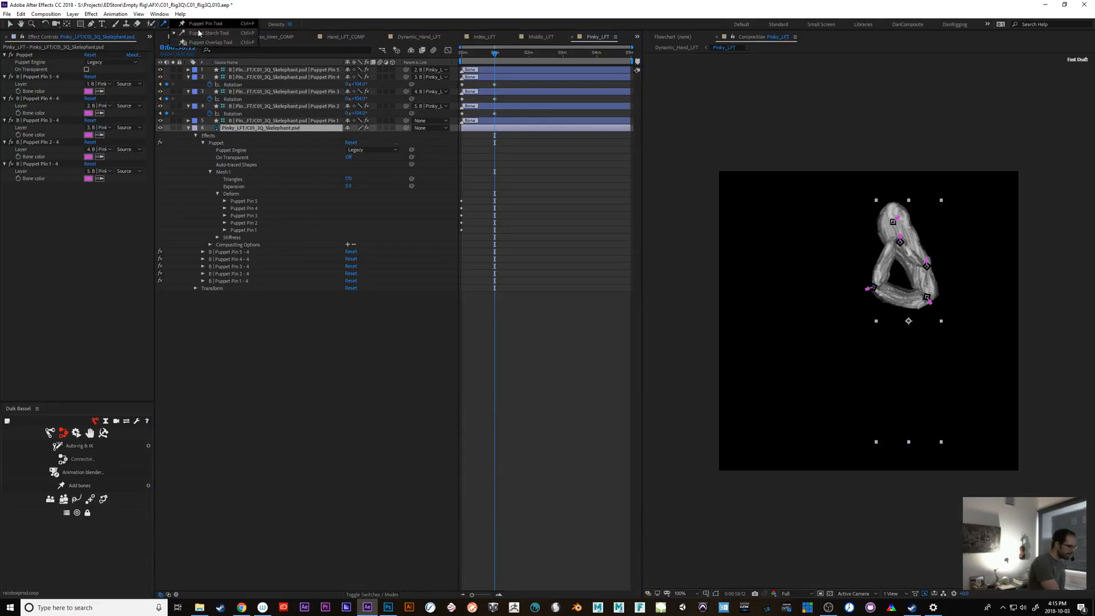
left_click(227, 172)
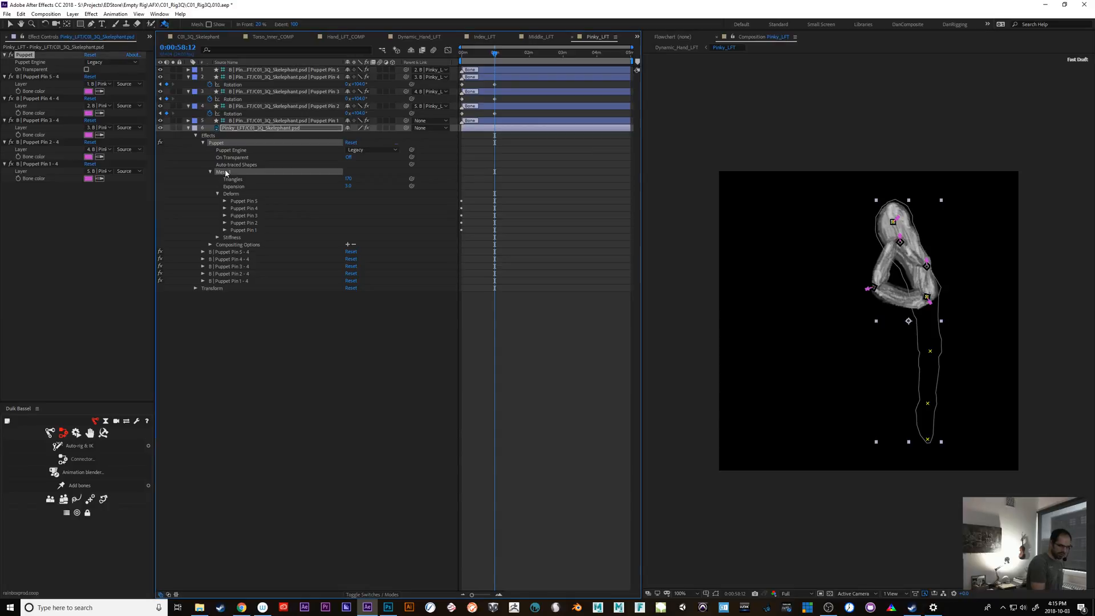
left_click(898, 225)
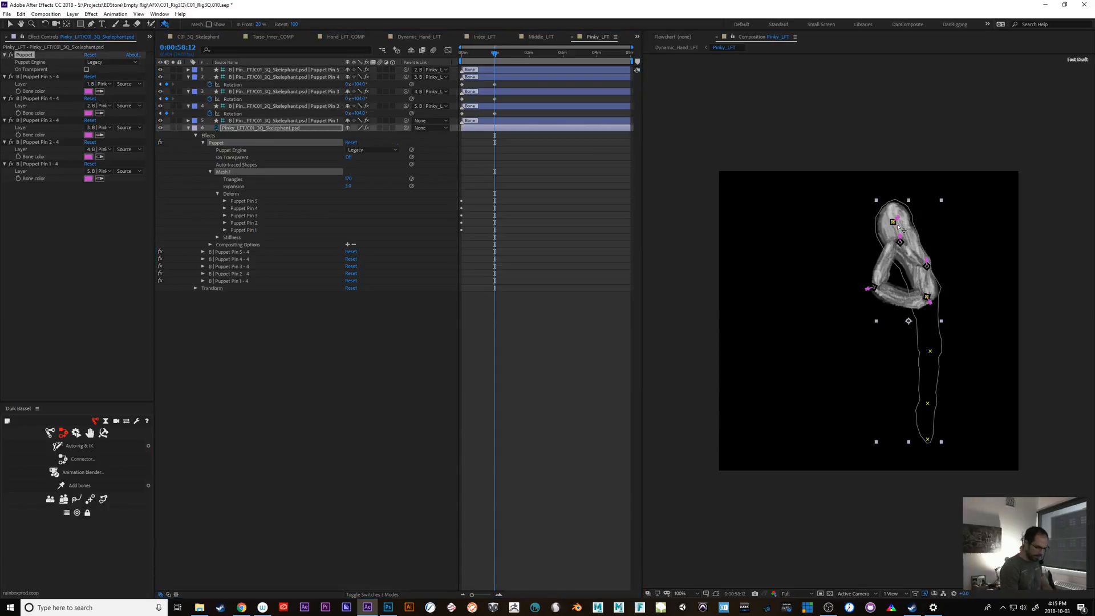
left_click(920, 274)
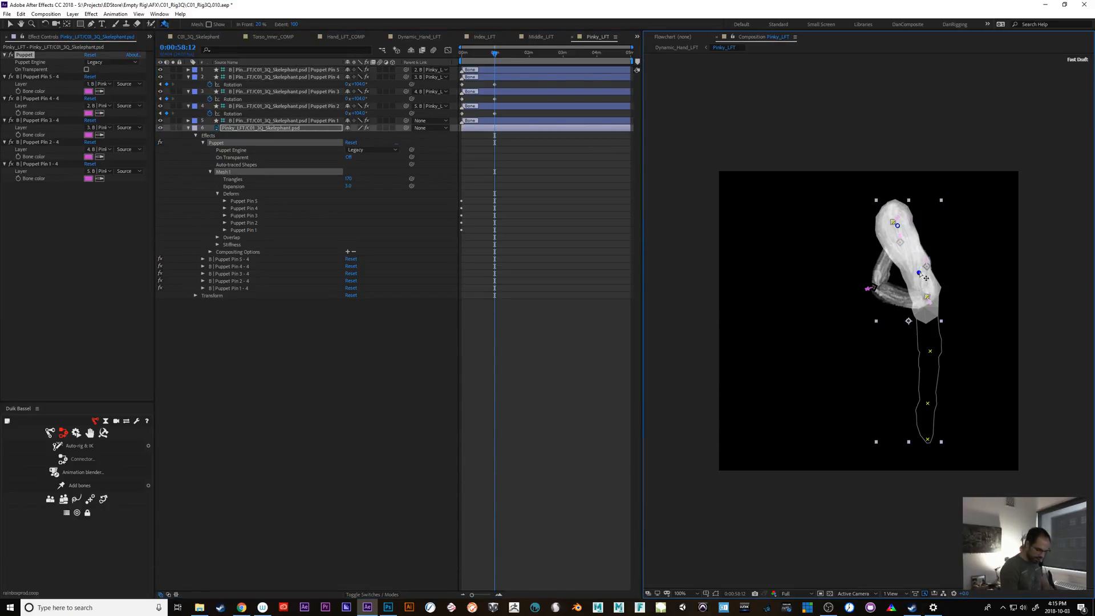
Add three more overlap pins down the pinky mesh and space the pins along the base bone and the two segments below it.
left_click(928, 333)
left_click(932, 375)
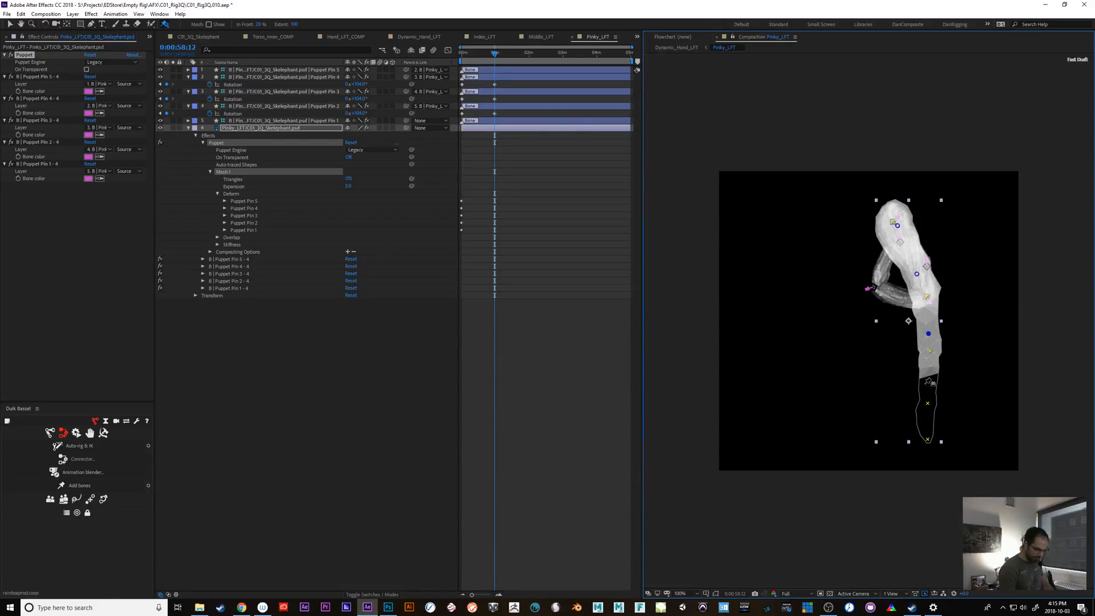
left_click_drag(932, 377, 928, 306)
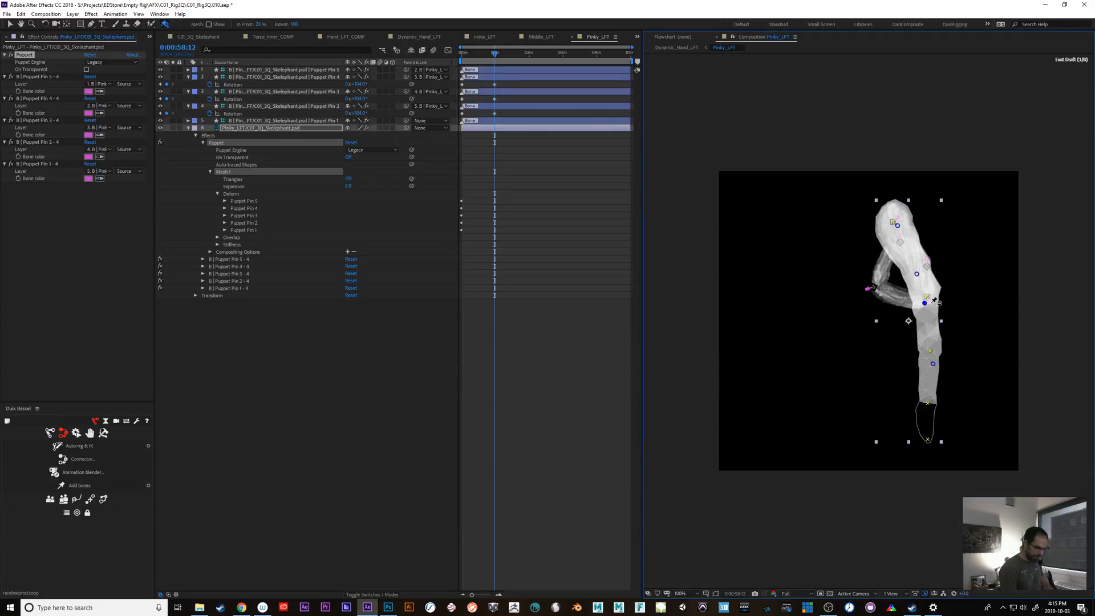
left_click_drag(925, 299, 918, 265)
left_click(927, 319)
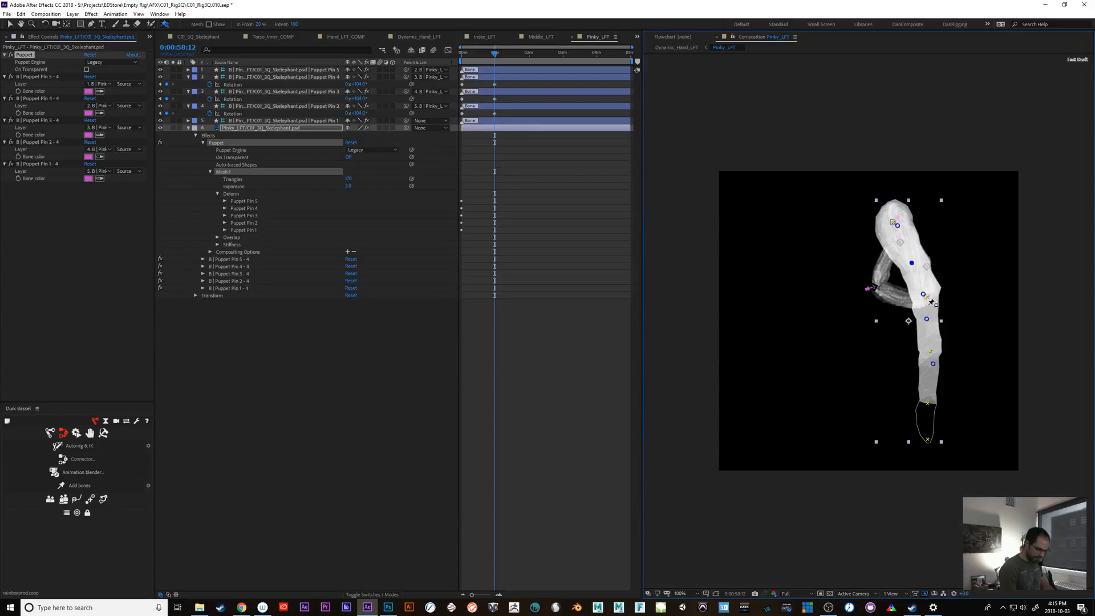
left_click_drag(927, 322, 929, 320)
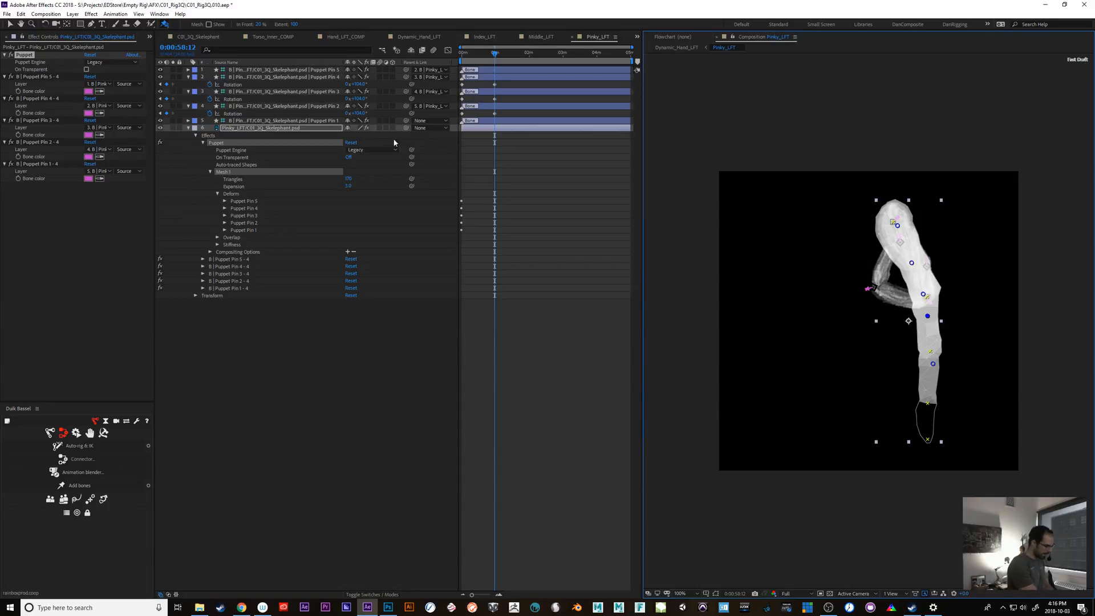
Check the curled pinky without its mesh overlay up to 0:01:23:13, and show the layer's overlap pins again.
left_click(297, 122)
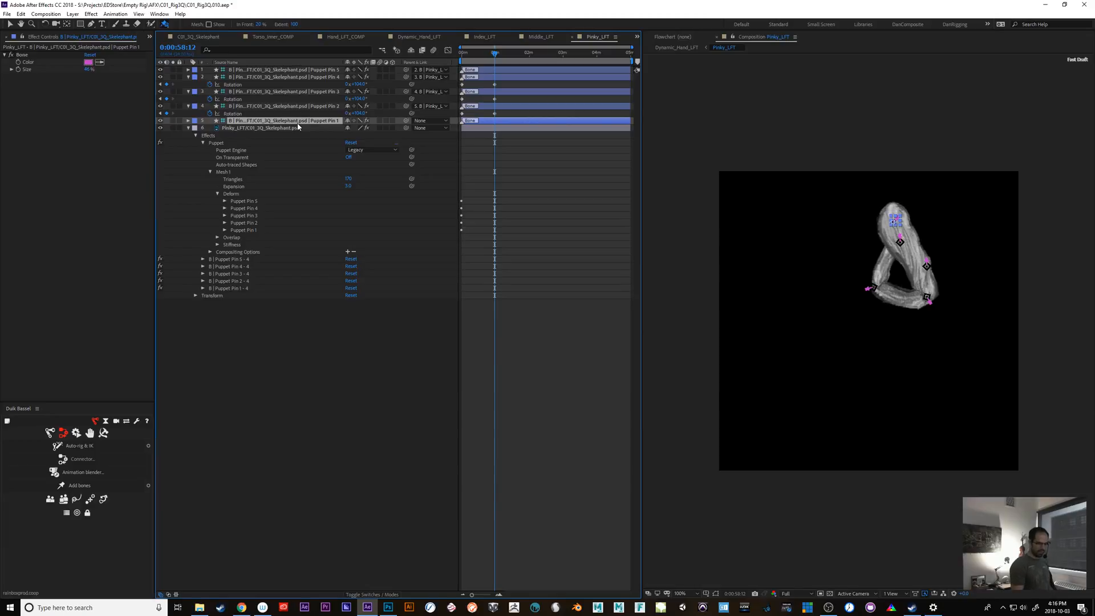
left_click_drag(488, 56, 510, 49)
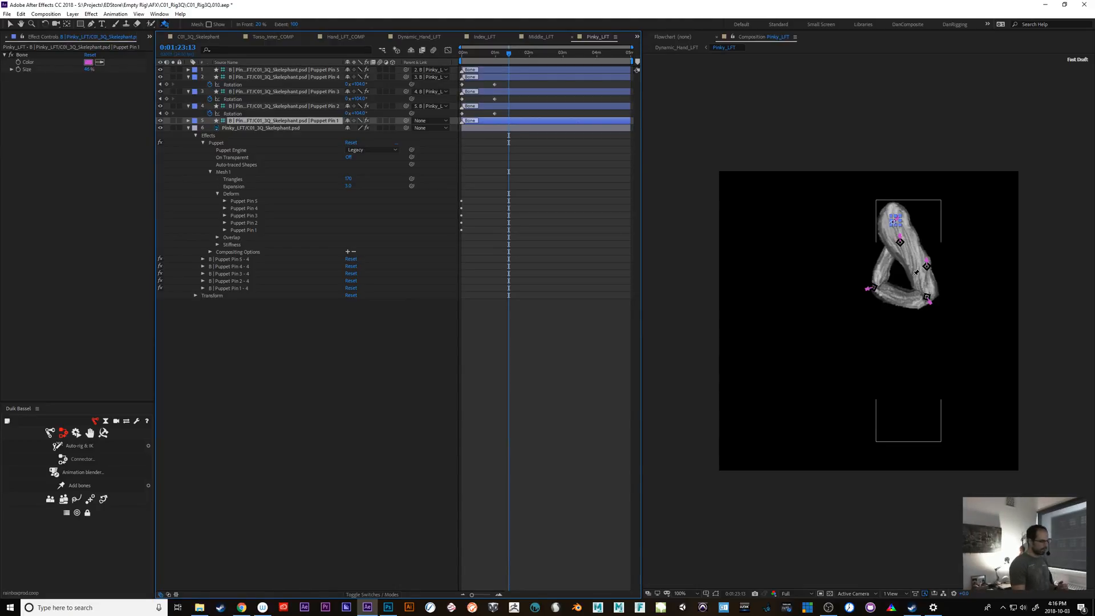
left_click(253, 128)
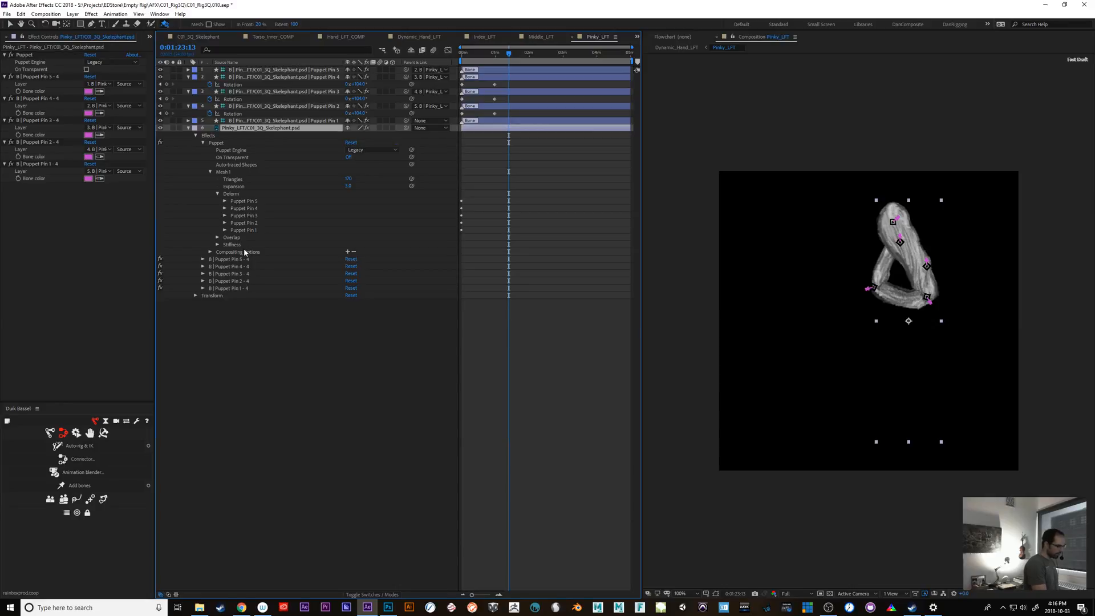
left_click(231, 238)
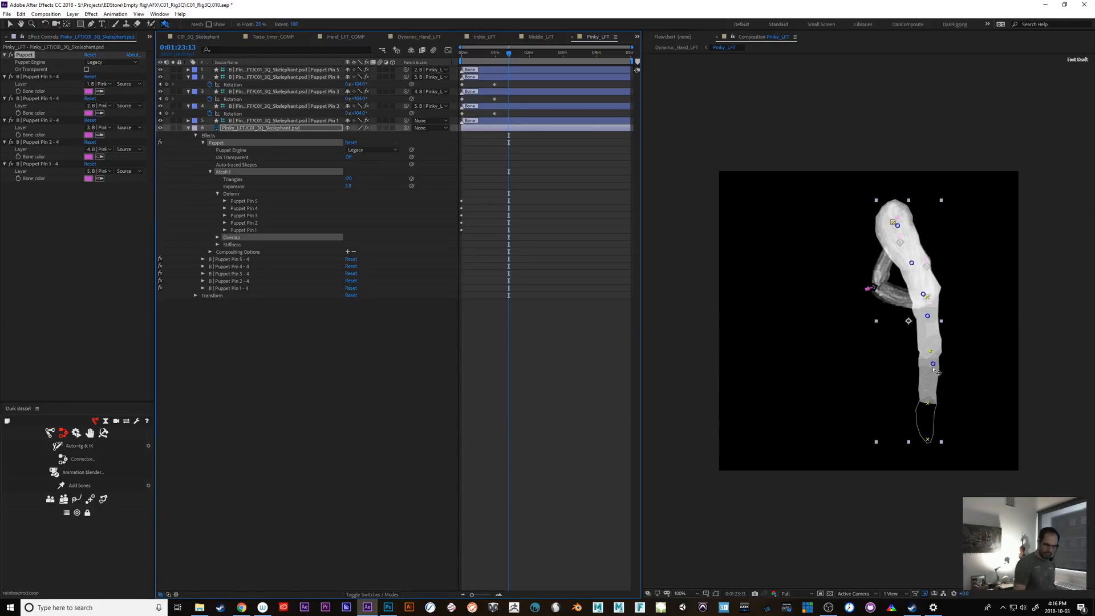
Move the pinky's overlap pins off the base bone and down onto the lower finger segments.
left_click_drag(936, 367, 934, 413)
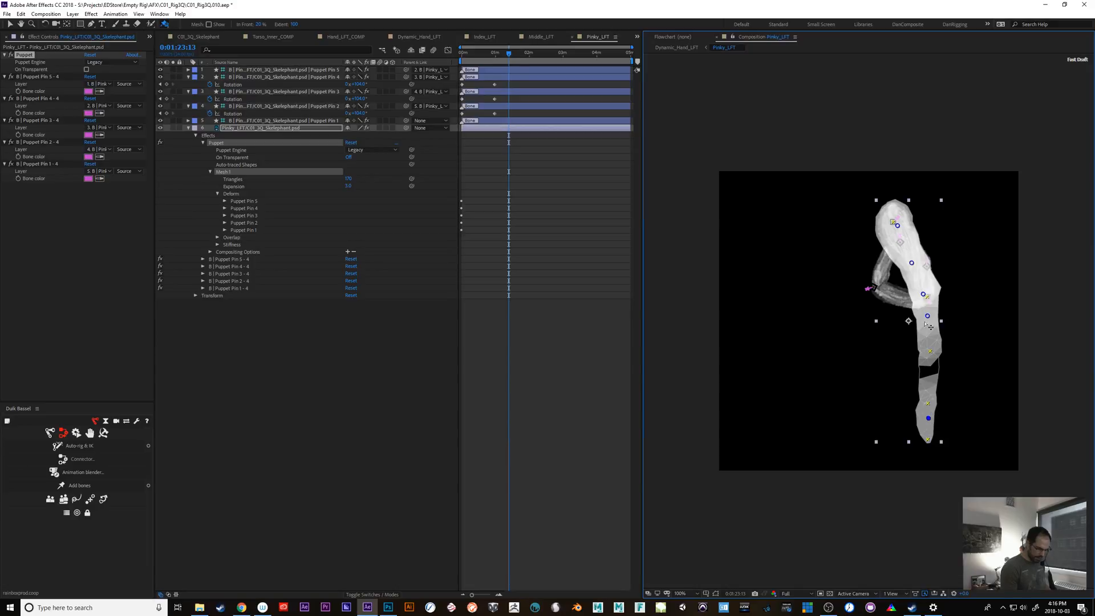
mouse_move(929, 422)
left_mouse_down()
mouse_move(928, 395)
mouse_move(928, 405)
left_mouse_up()
left_click(911, 263)
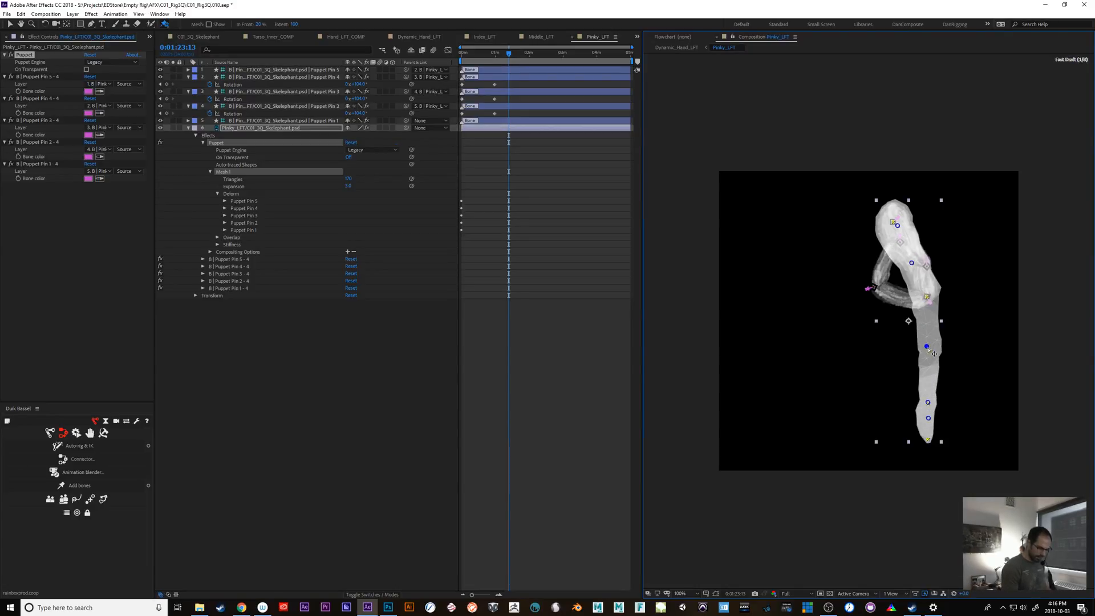
left_click_drag(915, 274, 925, 332)
mouse_move(898, 226)
left_mouse_down()
mouse_move(918, 289)
mouse_move(914, 254)
left_mouse_up()
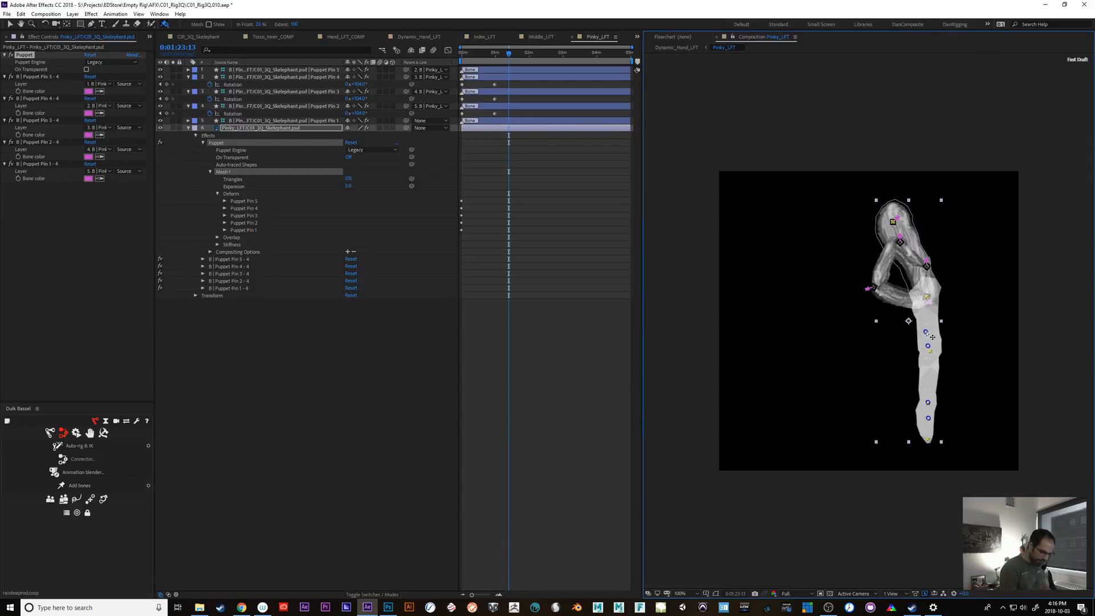
Fine-tune the overlap pins so they sit near the middle of each lower pinky segment and close to the fingertip.
left_click_drag(926, 332, 930, 380)
left_click(929, 425)
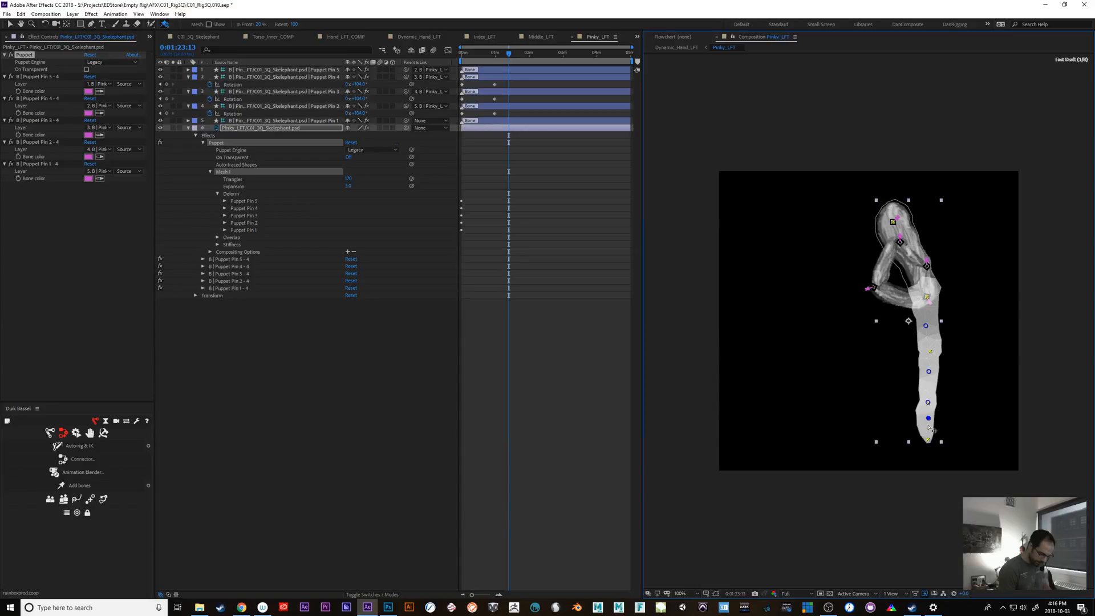
left_click_drag(929, 426, 933, 428)
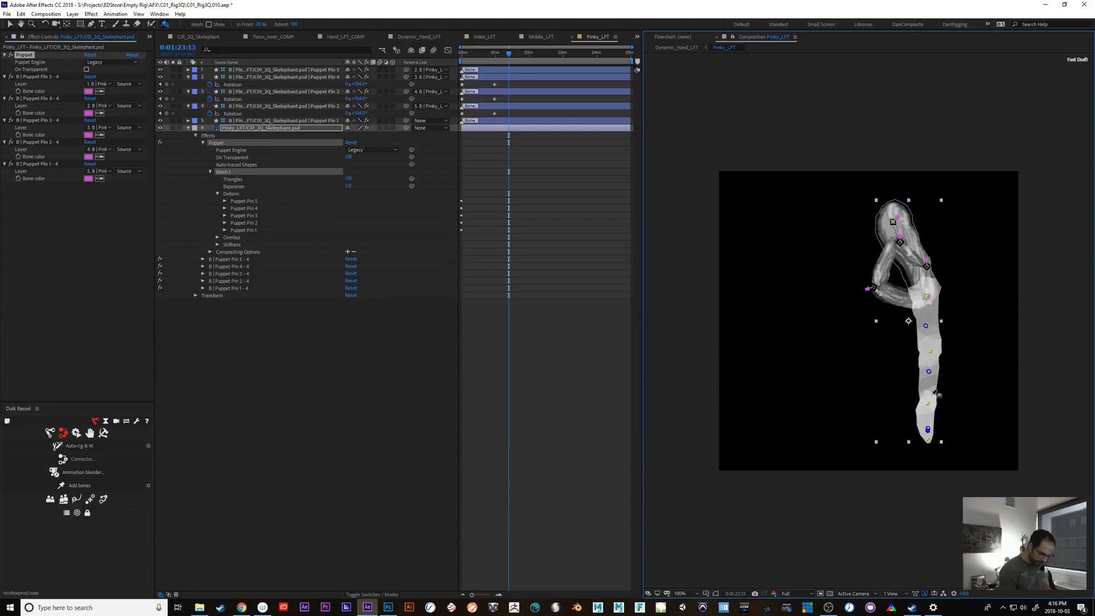
mouse_move(929, 371)
left_mouse_down()
mouse_move(931, 356)
mouse_move(932, 374)
left_mouse_up()
left_click_drag(933, 330, 934, 335)
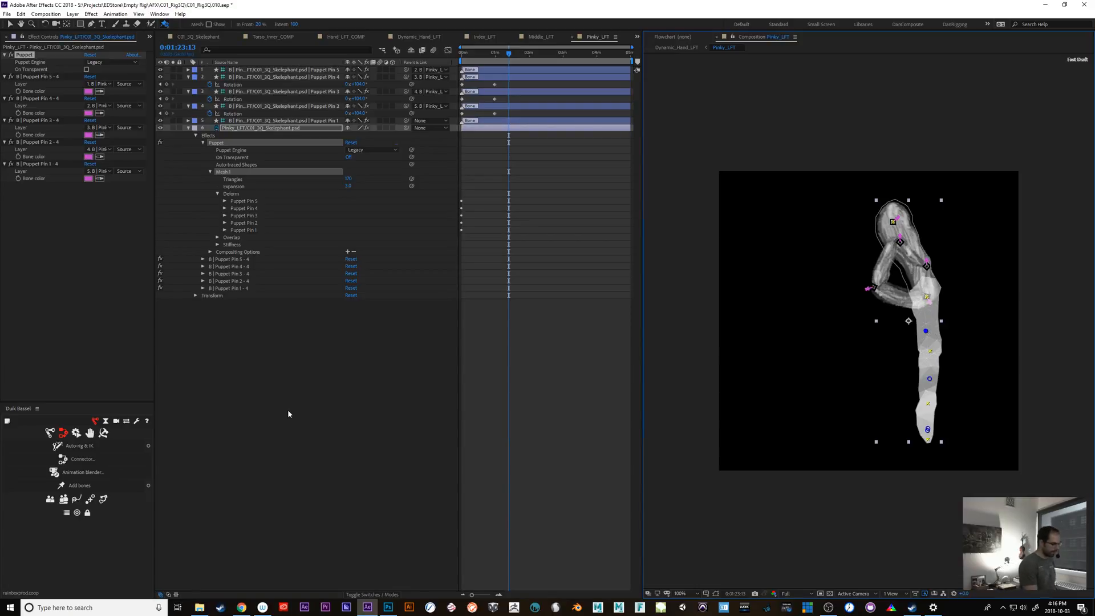
Preview the curled pinky and index finger by scrubbing the Pinky_LFT and Index_LFT compositions to their bent poses.
left_click(292, 123)
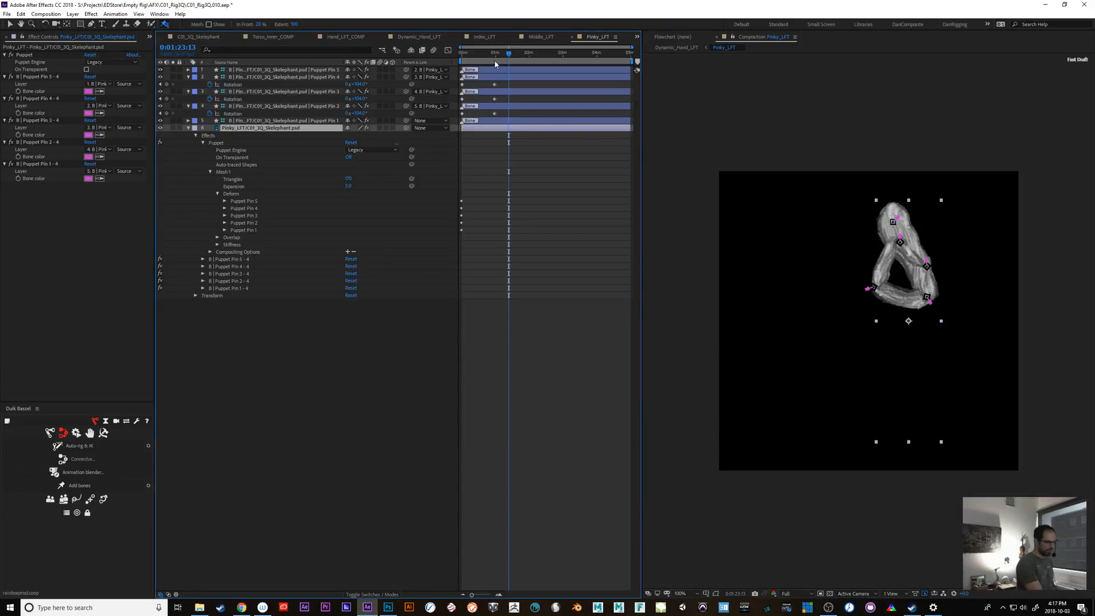
mouse_move(509, 54)
left_mouse_down()
mouse_move(462, 64)
mouse_move(504, 57)
left_mouse_up()
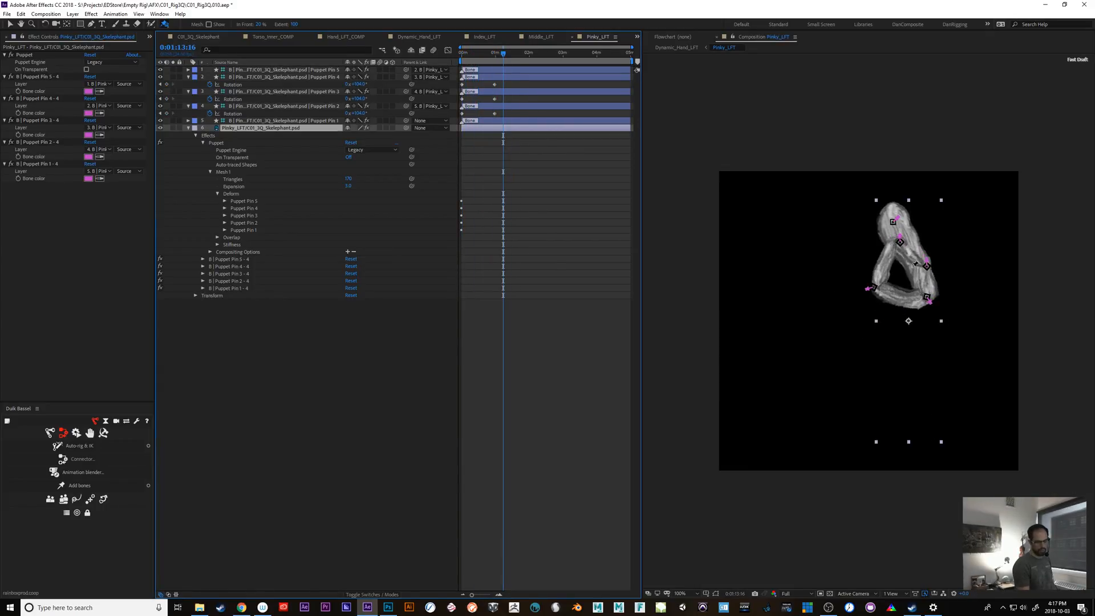
left_click(541, 37)
left_click(483, 37)
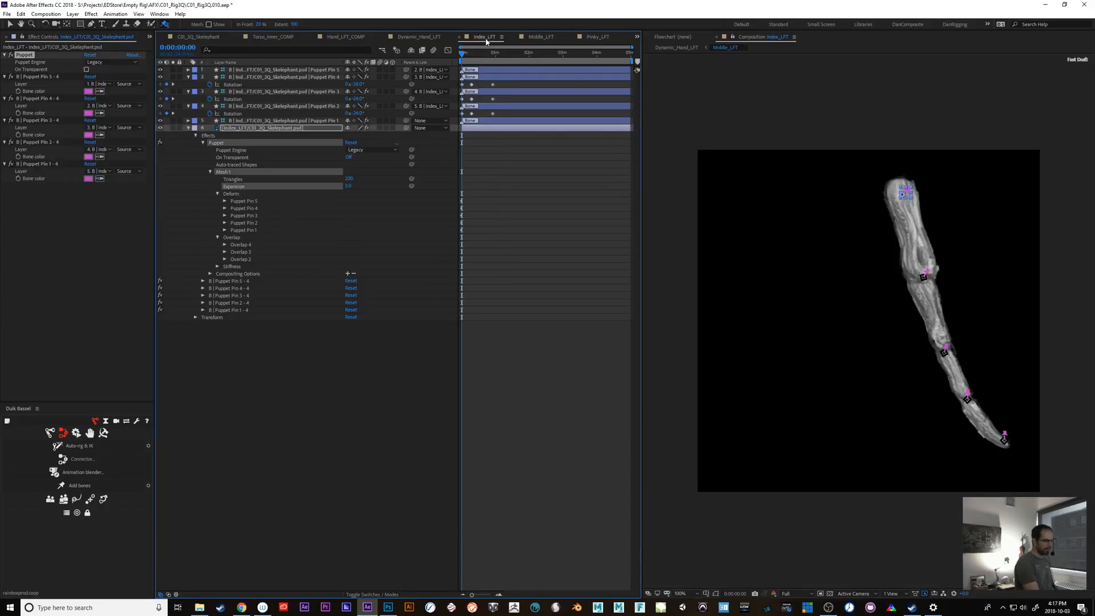
left_click_drag(474, 54, 505, 63)
In the Dynamic_Hand_LFT composition, shift the Pinky_LFT layer left toward the other fingers and return to the first frame.
left_click(421, 37)
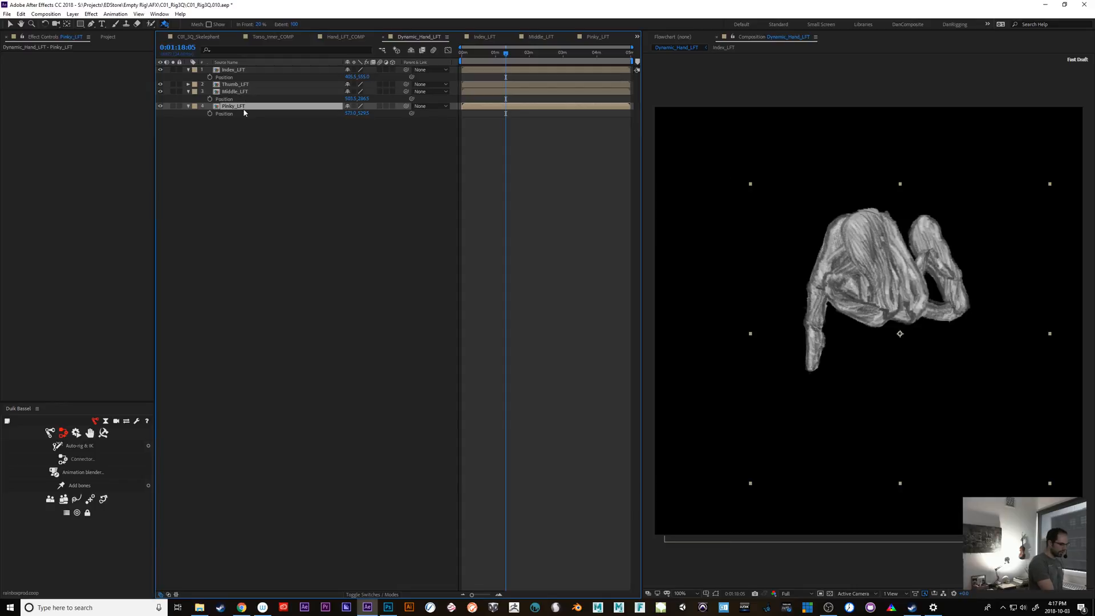
left_click_drag(364, 114, 326, 118)
left_click_drag(504, 54, 443, 113)
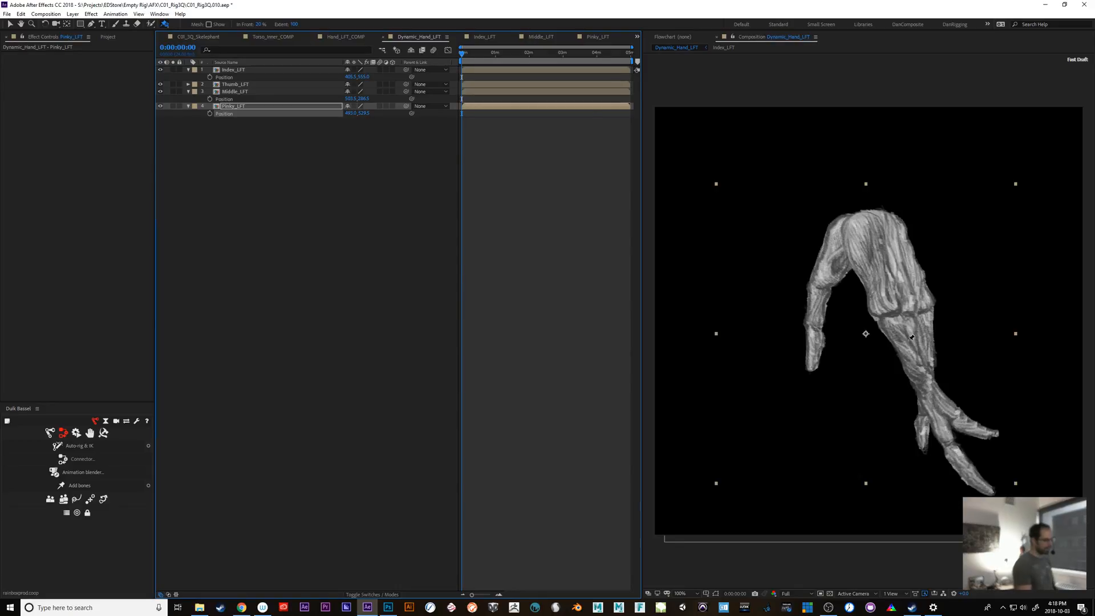
Open the Thumb_LFT composition and set its size to 600 × 600 px.
left_click(241, 87)
double_click(242, 85)
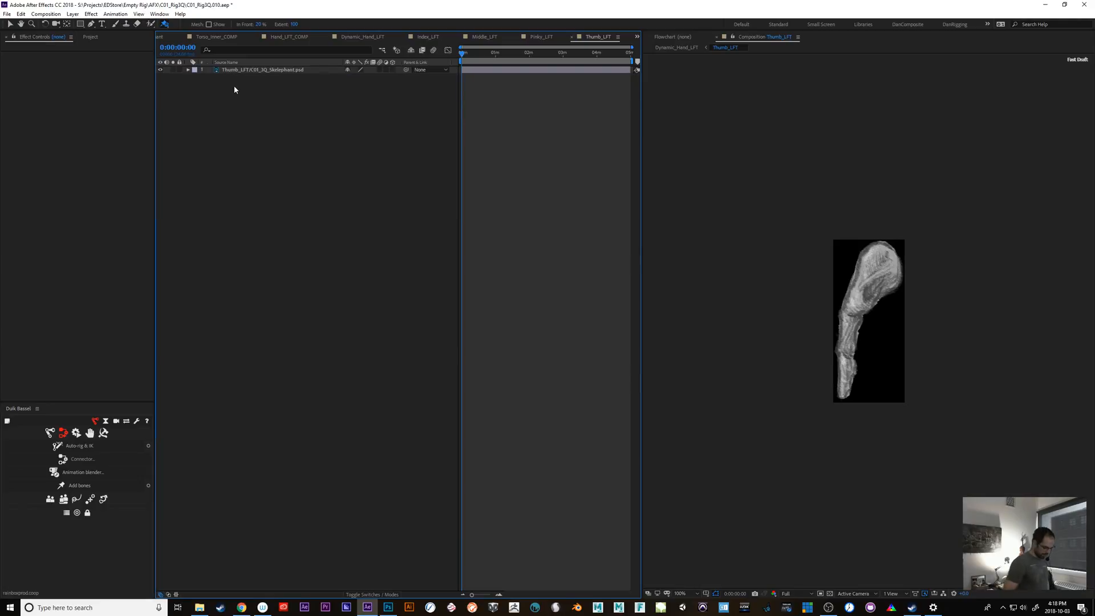
key("ctrl+k")
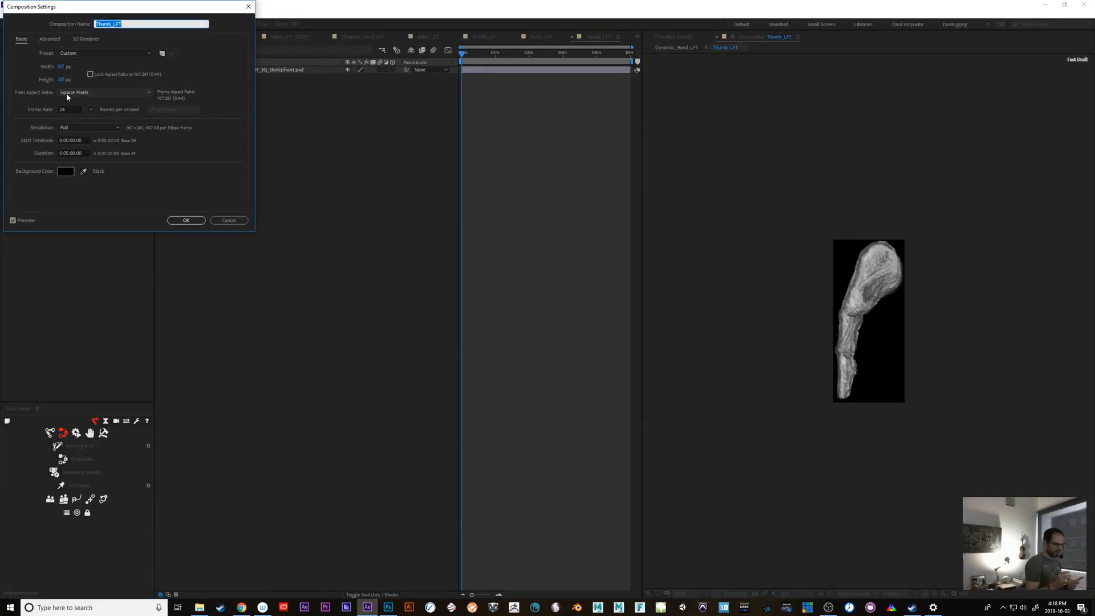
left_click(61, 66)
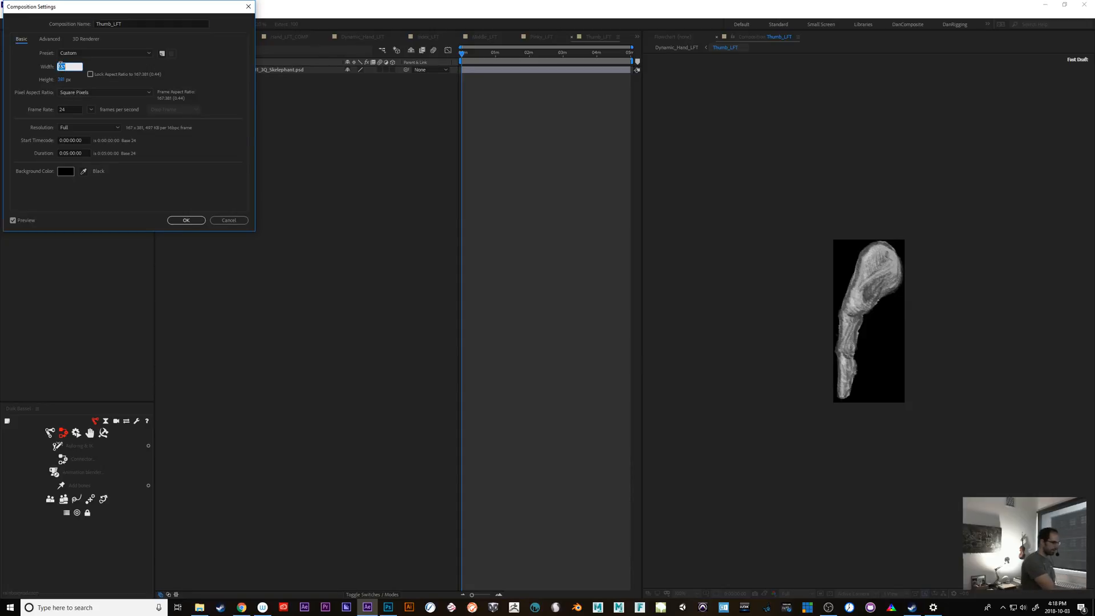
type("600")
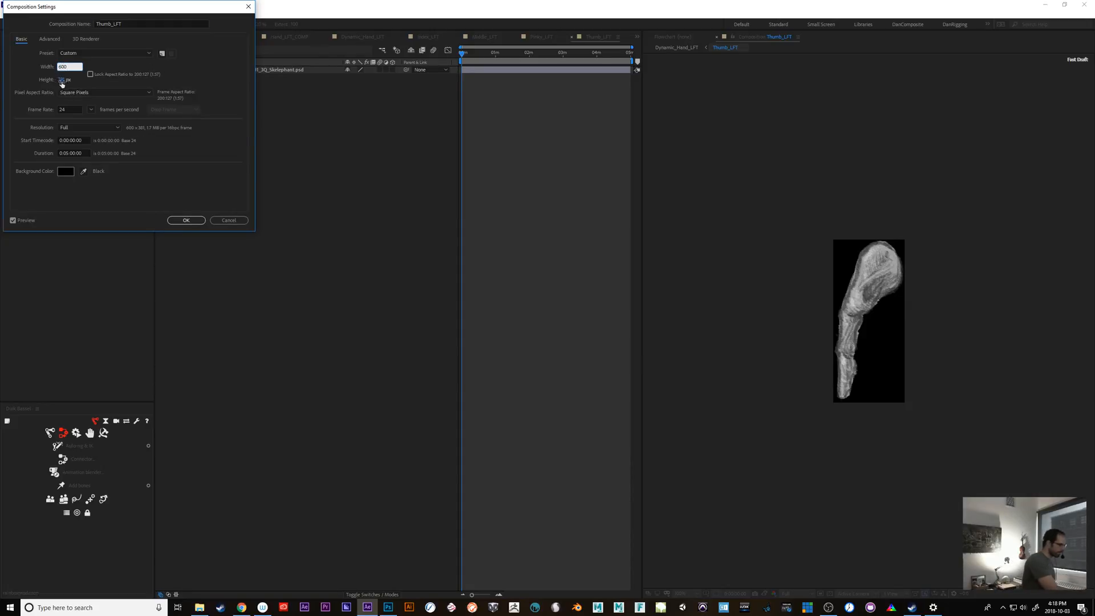
left_click(62, 81)
type("600")
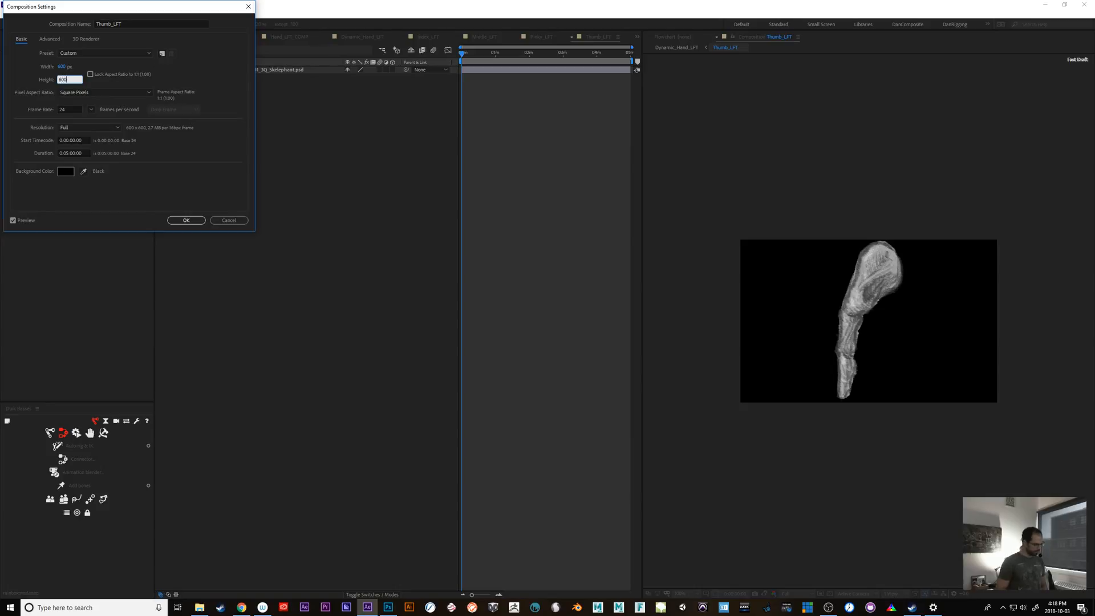
key("Return")
Move the thumb layer up and to the left within its enlarged composition.
left_click(264, 70)
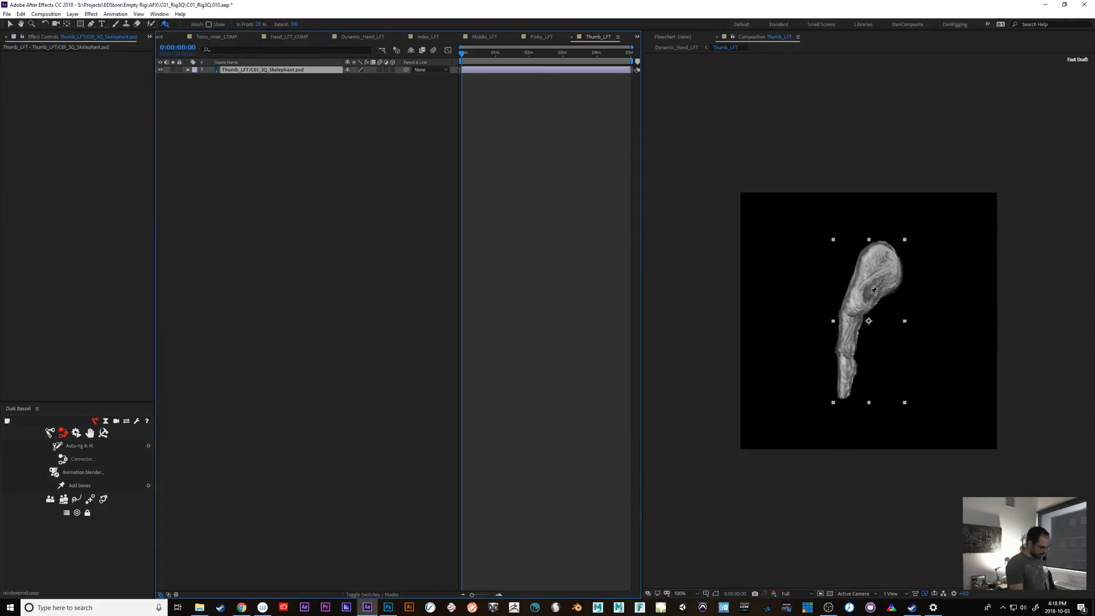
key("v")
left_click_drag(875, 290, 854, 263)
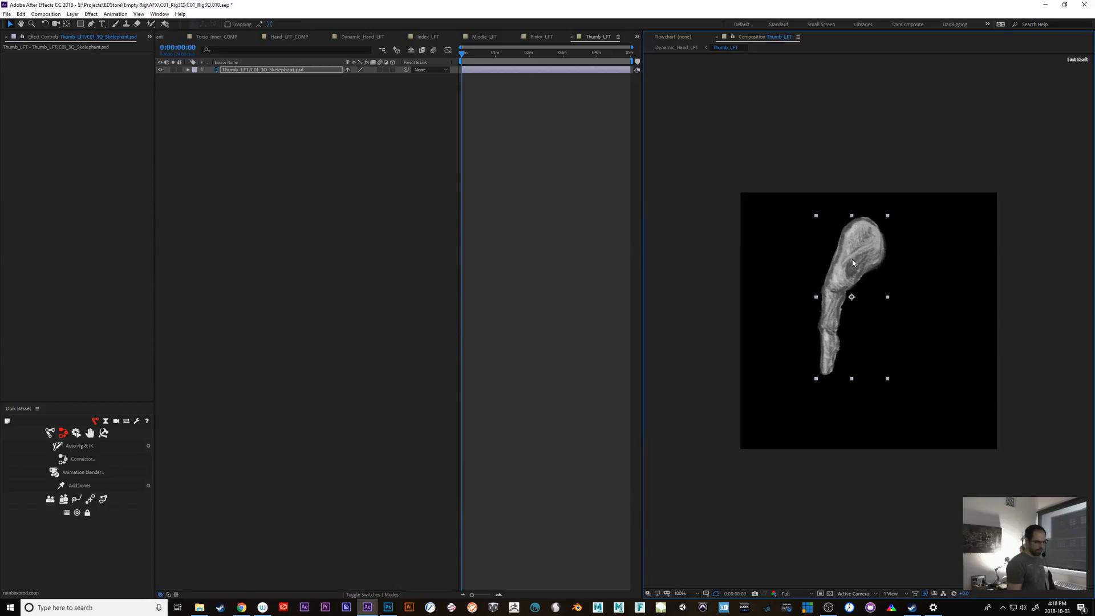
Place four puppet pins down the thumb, at its base, its two joints and its tip.
left_click(165, 24)
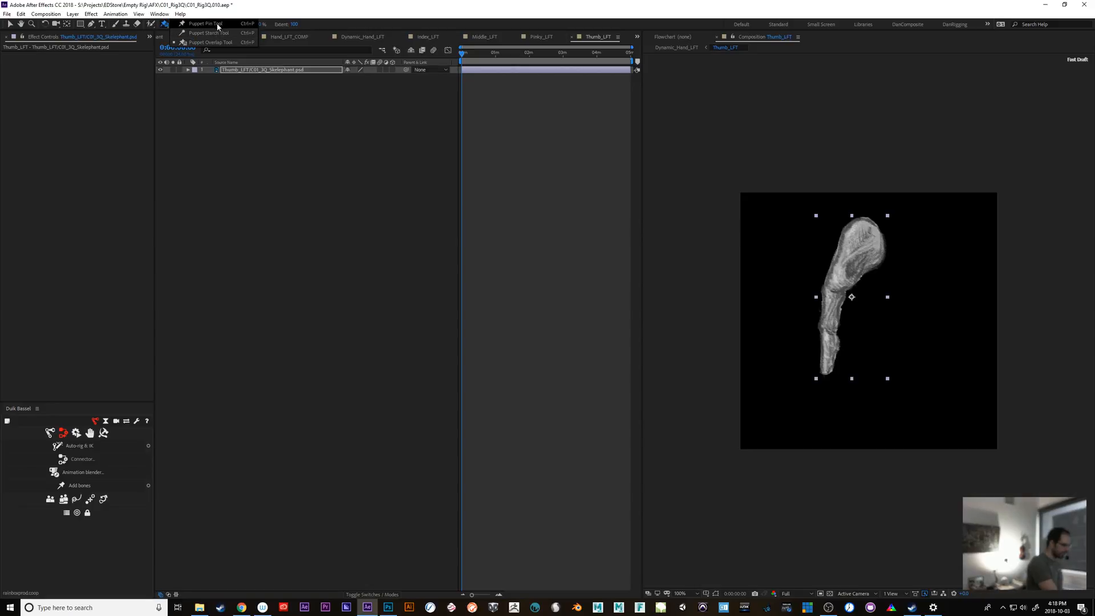
left_click(217, 25)
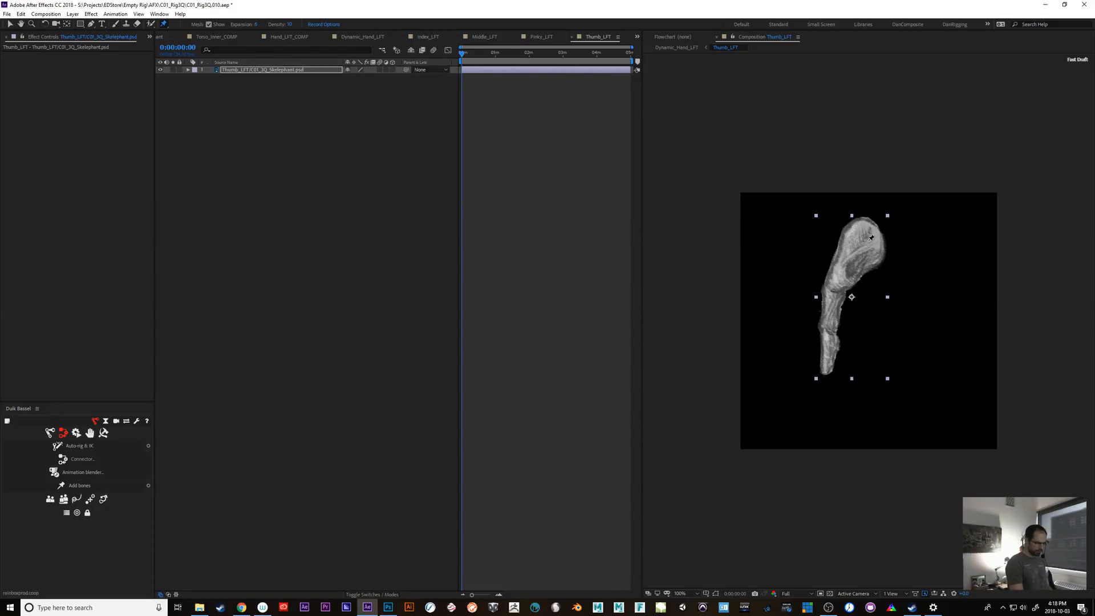
left_click(867, 240)
left_click(836, 291)
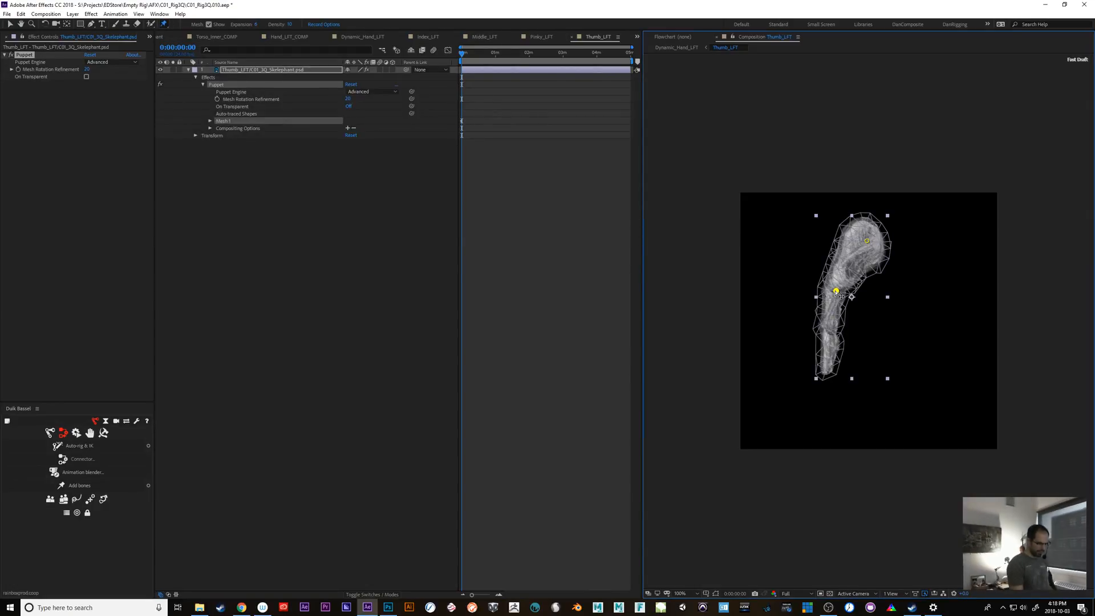
left_click(831, 331)
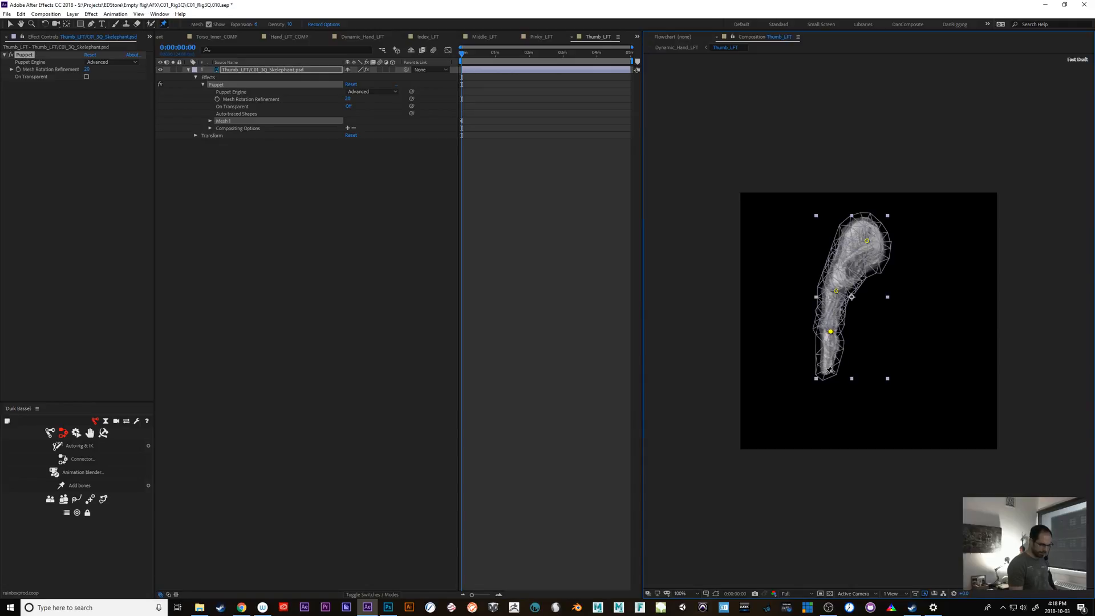
left_click(826, 373)
Switch the thumb's Puppet effect to the Legacy engine and turn on its On Transparent option.
left_click(349, 100)
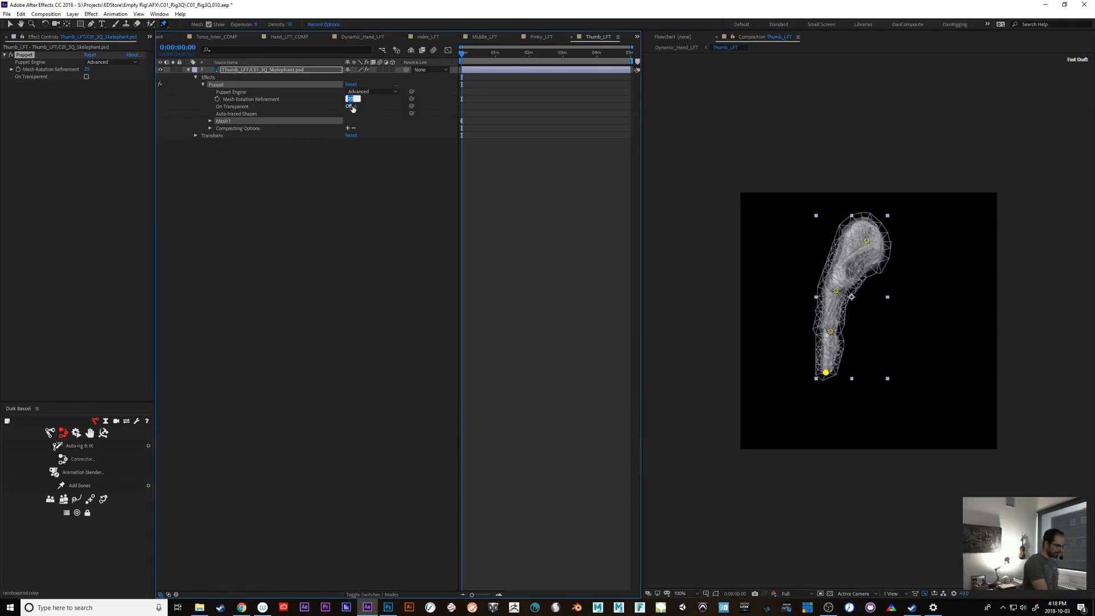
left_click(368, 91)
left_click(351, 105)
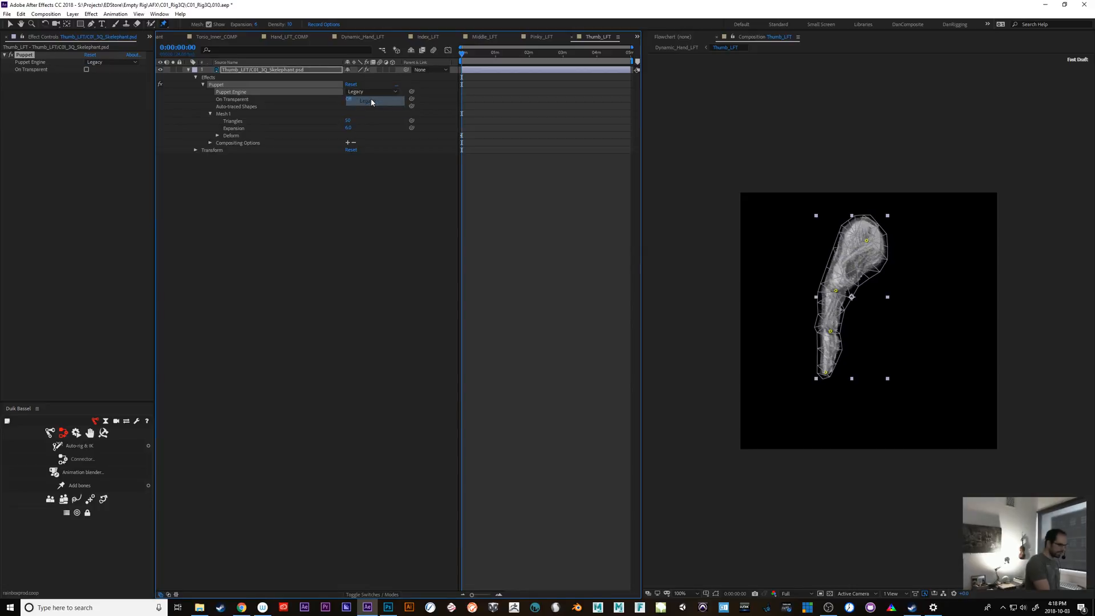
left_click(349, 100)
Set the thumb's puppet mesh to 150 triangles with an expansion of 3.
left_click(348, 121)
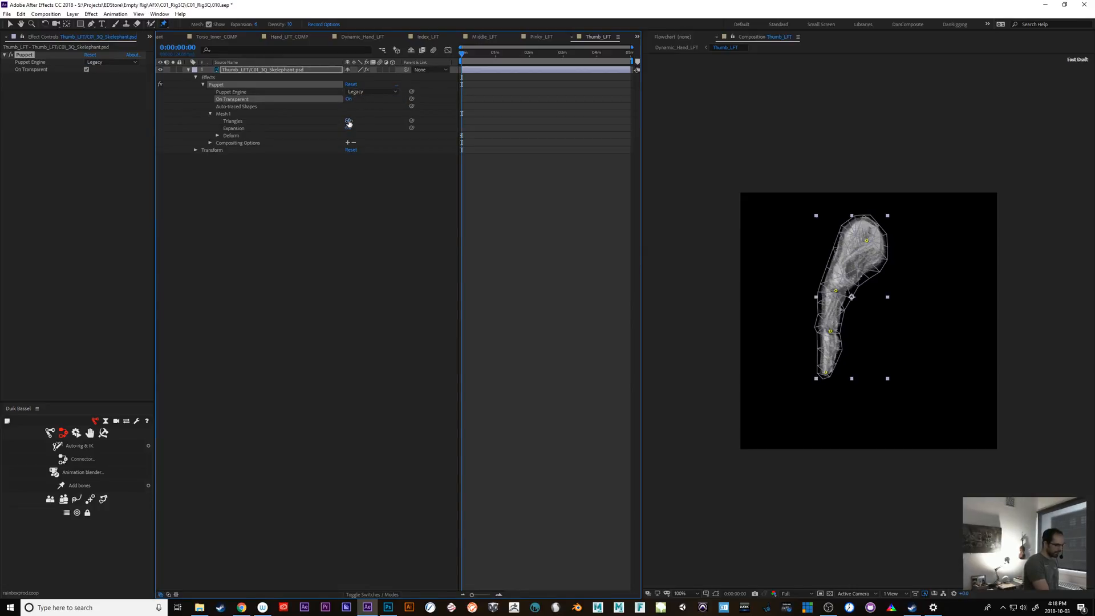
type("150")
key("Return")
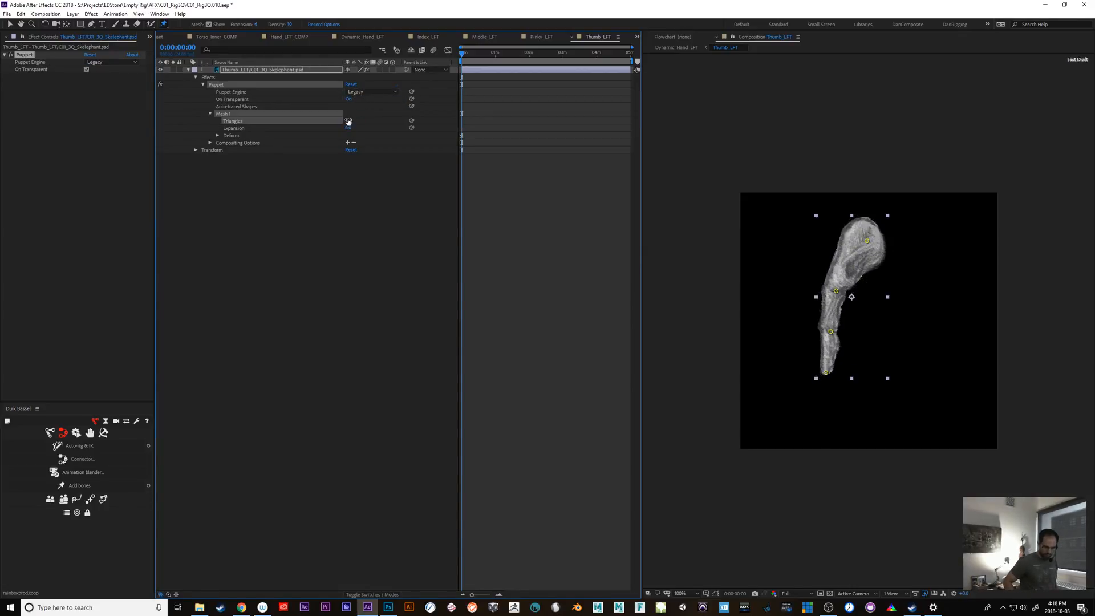
left_click(347, 128)
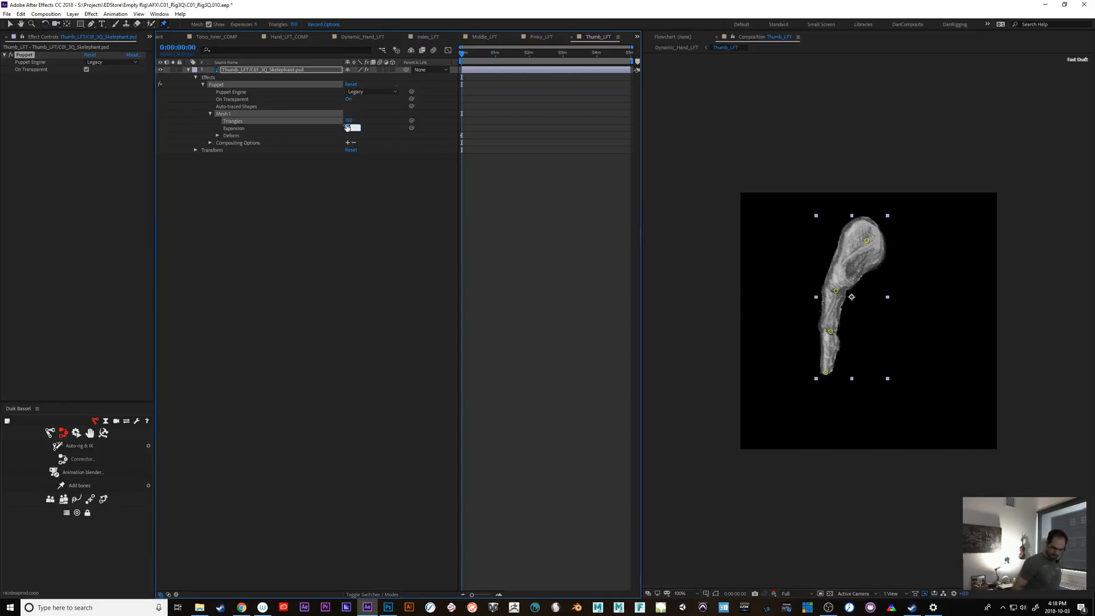
key("Return")
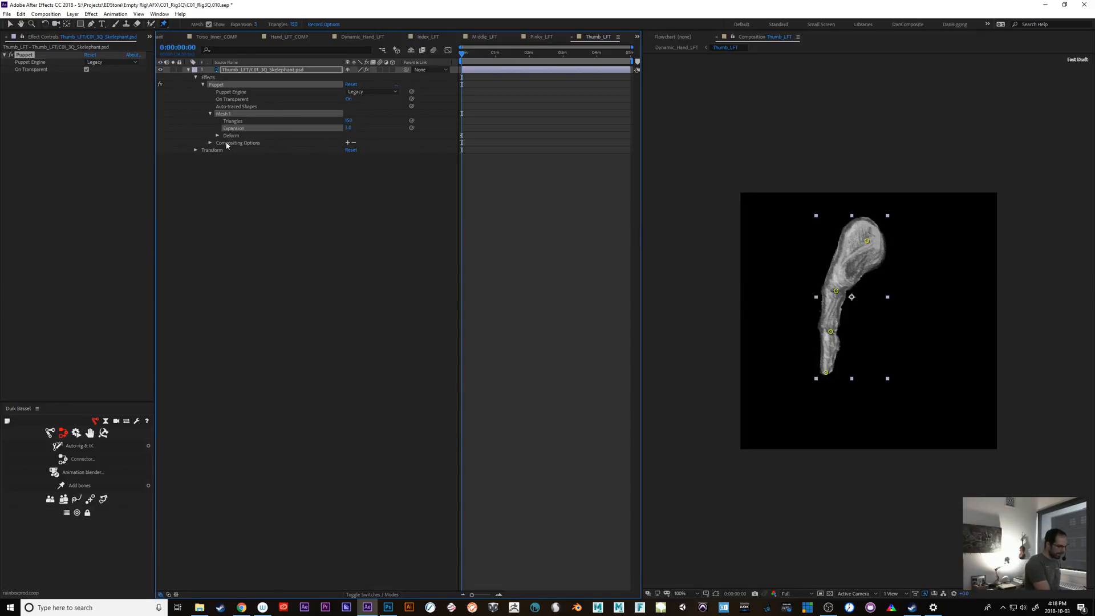
Place starch pins on the thumb's tip and middle segments, set the middle one's extent to 40 and adjust its position.
left_click(164, 25)
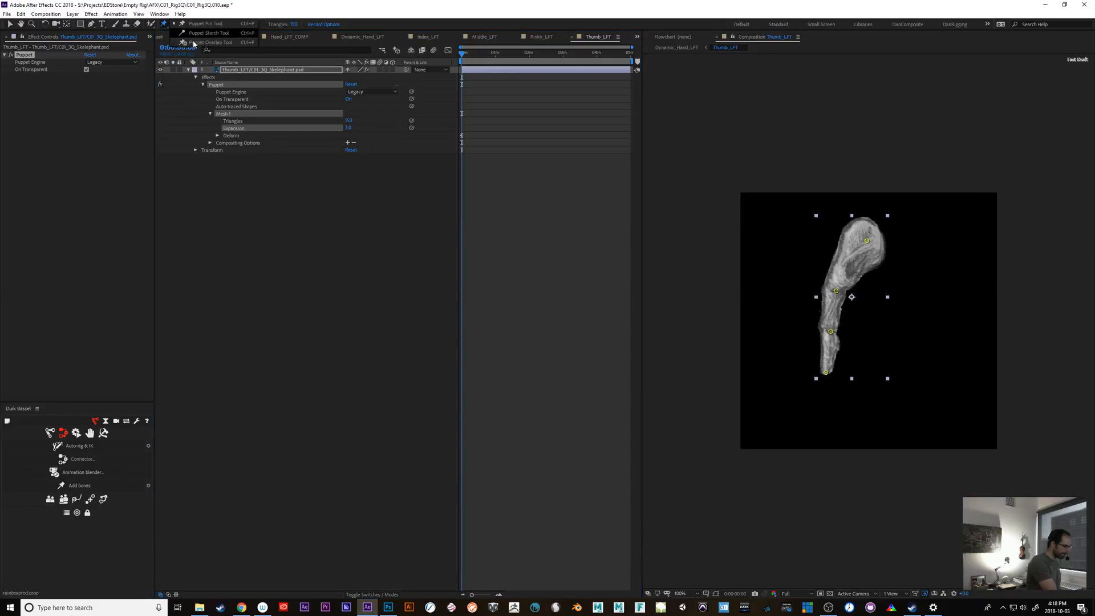
left_click(230, 33)
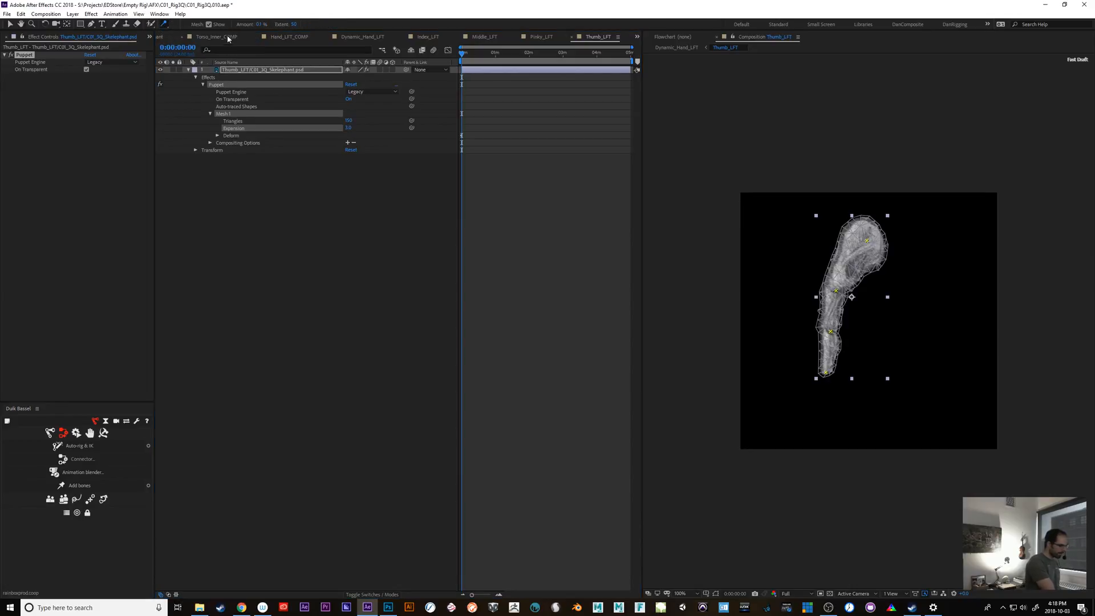
left_click(830, 362)
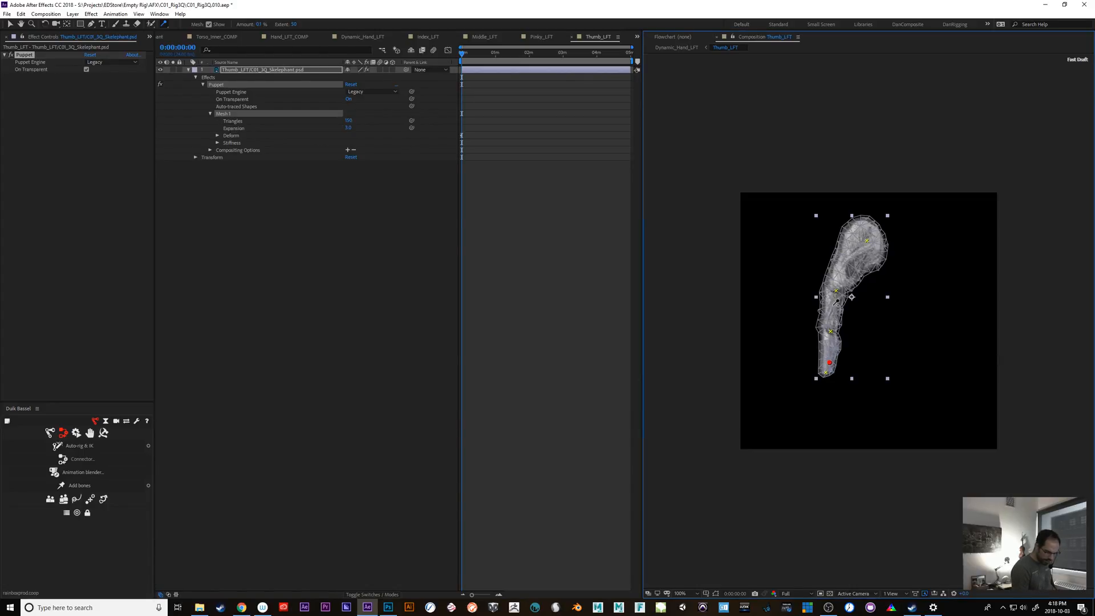
left_click(831, 310)
left_click(296, 24)
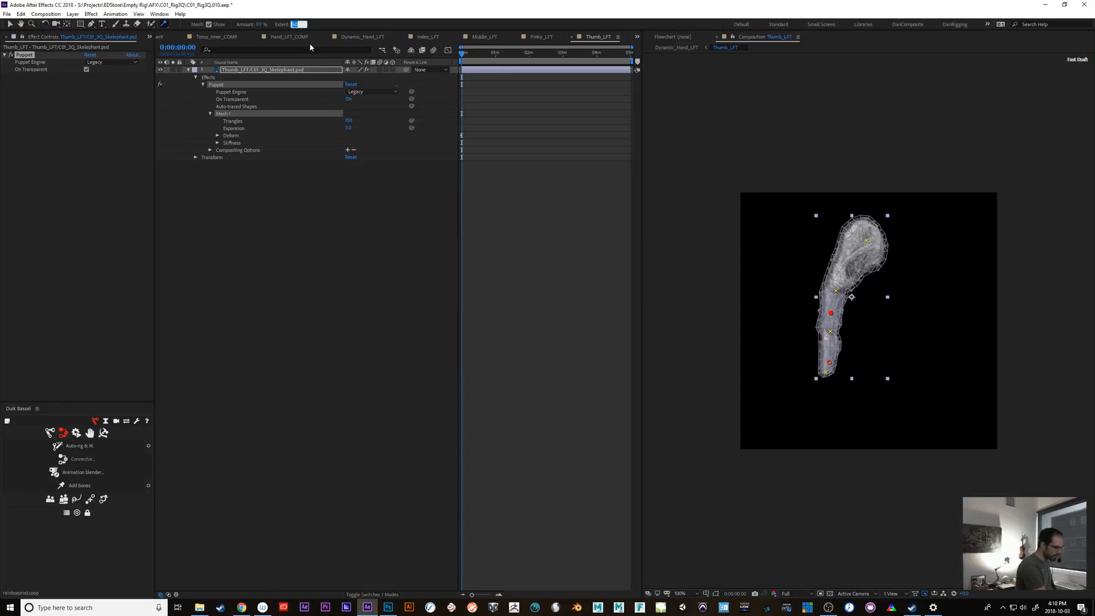
type("40")
key("Return")
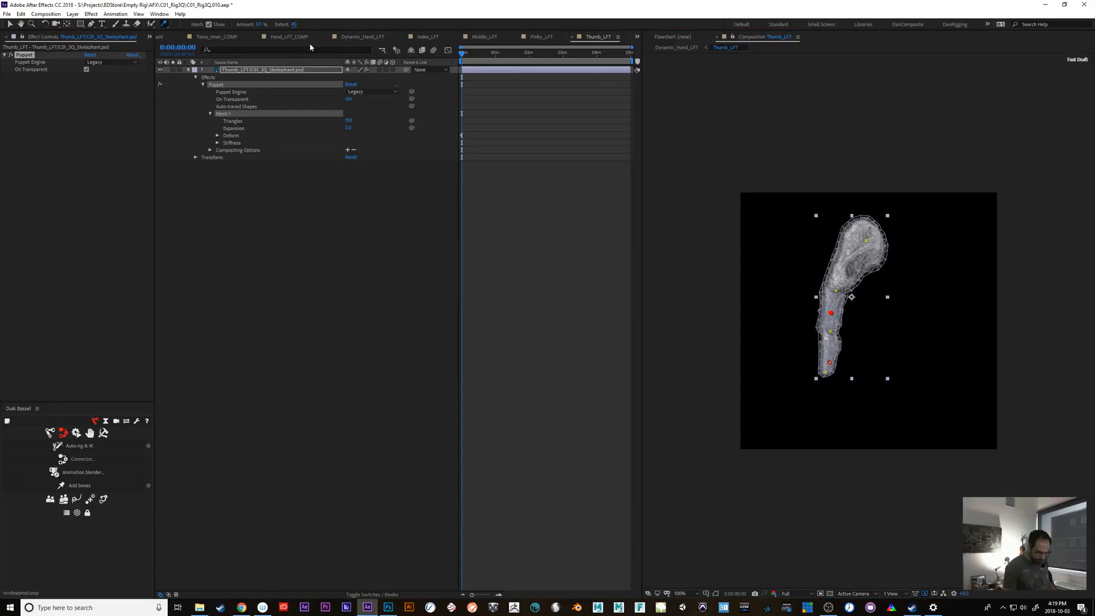
left_click_drag(831, 313, 841, 308)
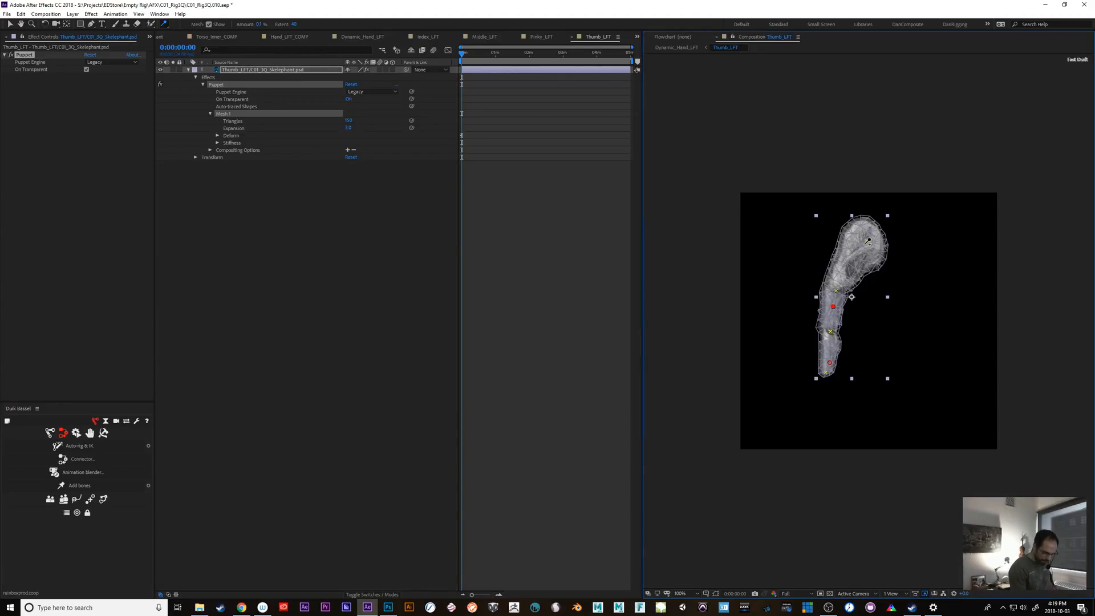
Add a starch pin to the thumb's base segment, enlarge its extent to cover the whole bone and center it there.
left_click(865, 247)
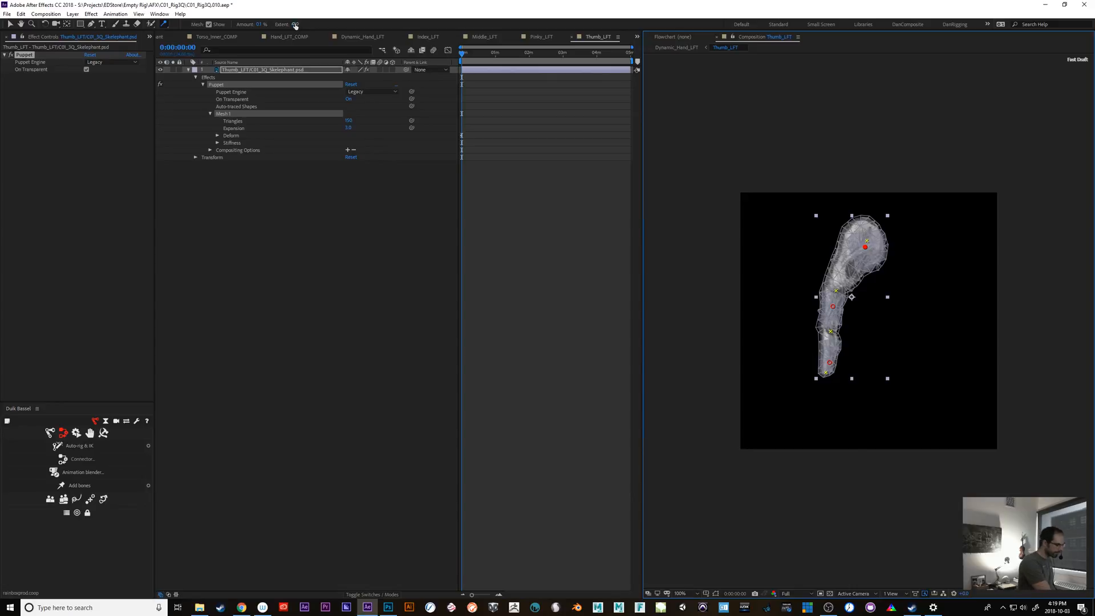
left_click_drag(293, 24, 312, 22)
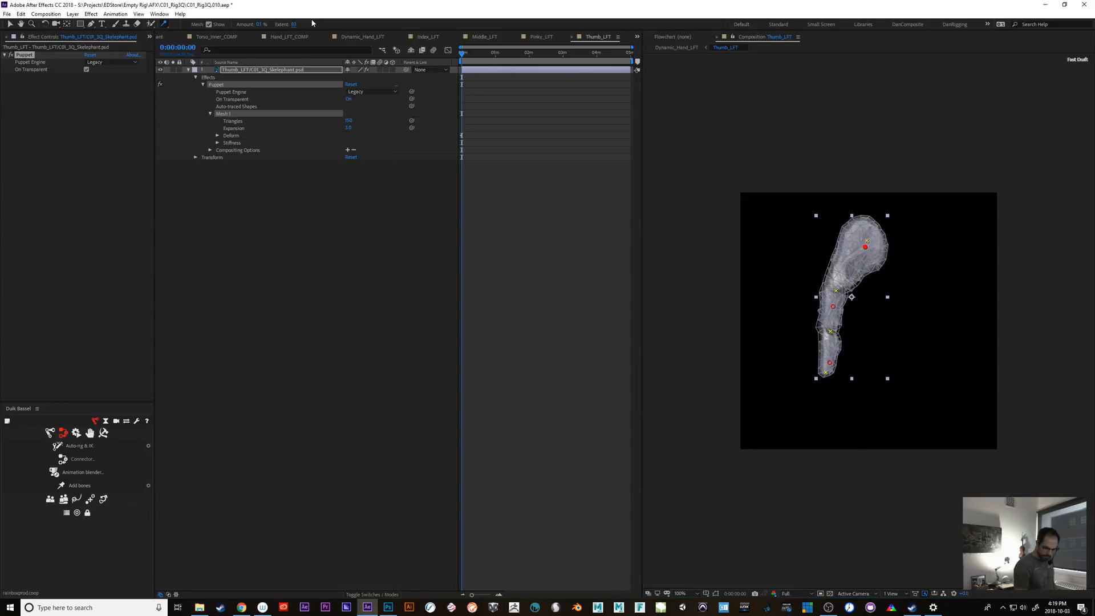
left_click_drag(867, 248, 861, 251)
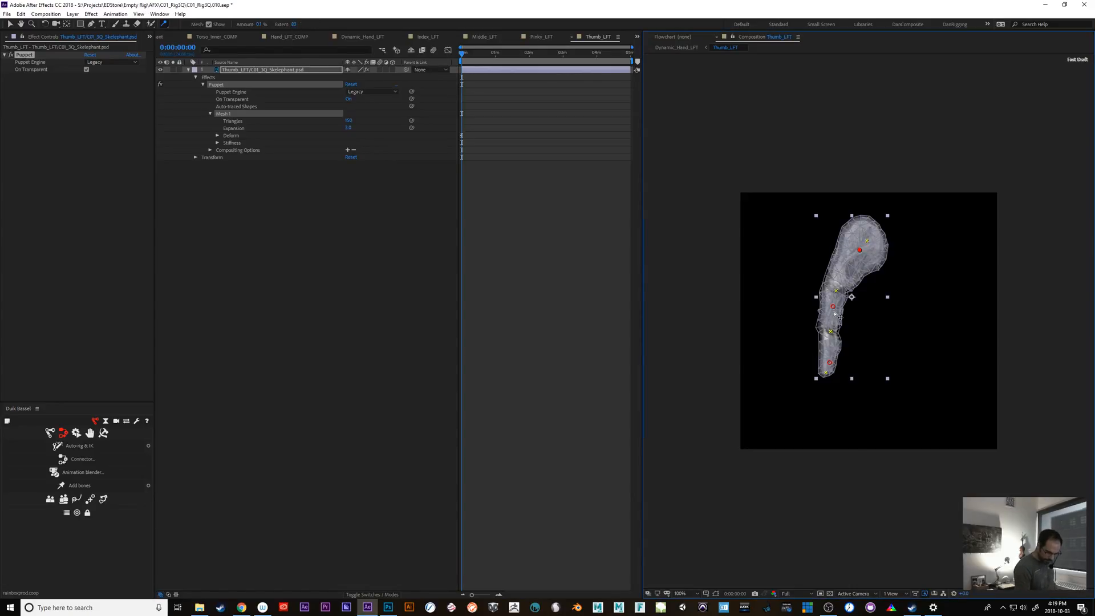
Add Duik bones to the thumb's four puppet pins and show the rotation property of all four bone layers.
left_click(236, 71)
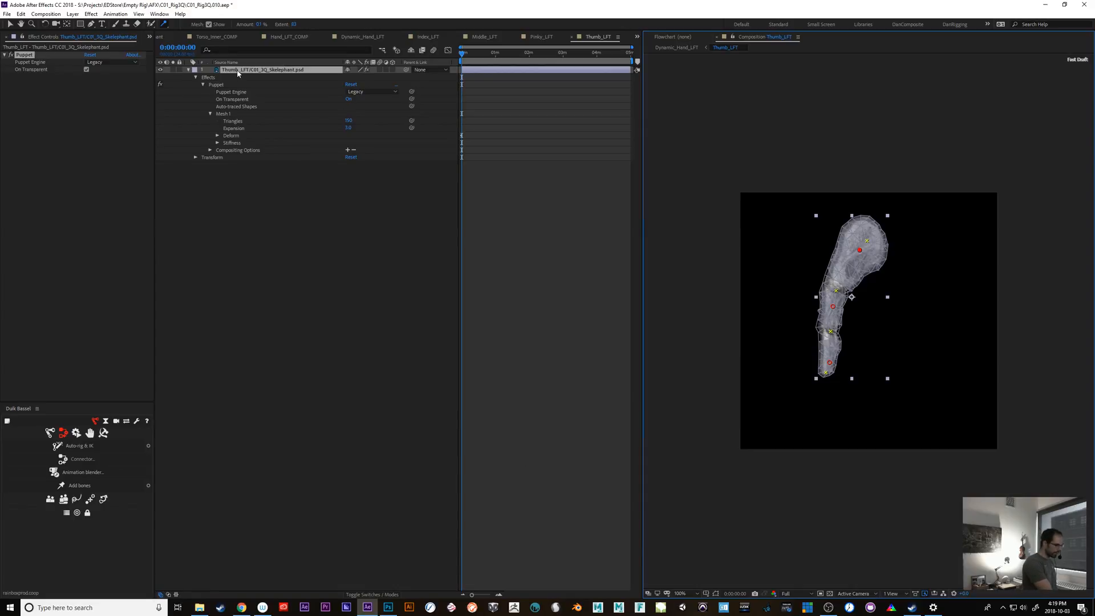
left_click(76, 487)
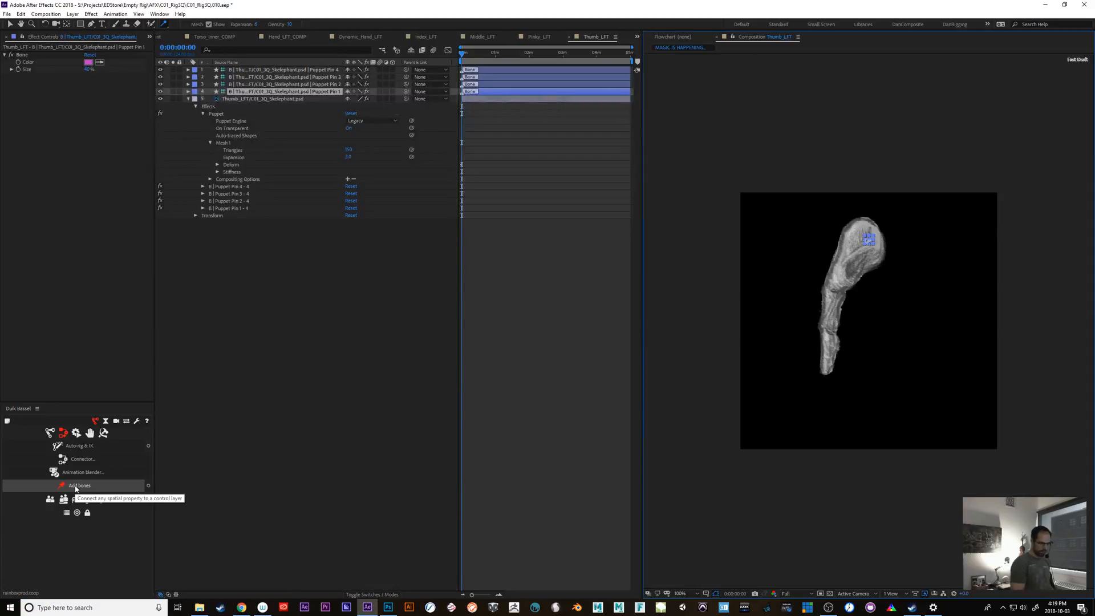
left_click(246, 71, "shift")
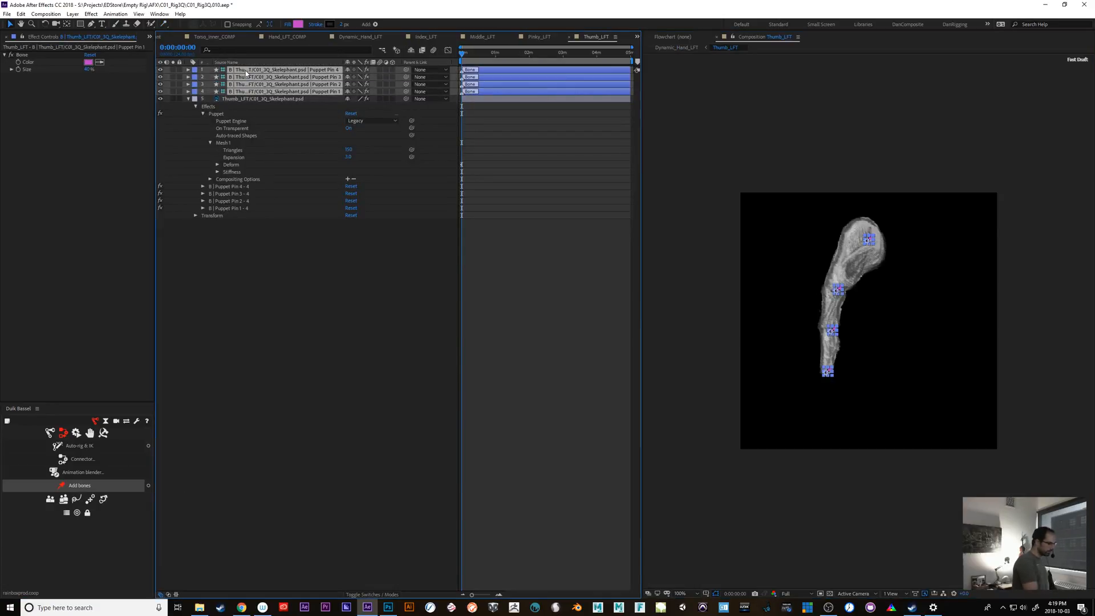
key("r")
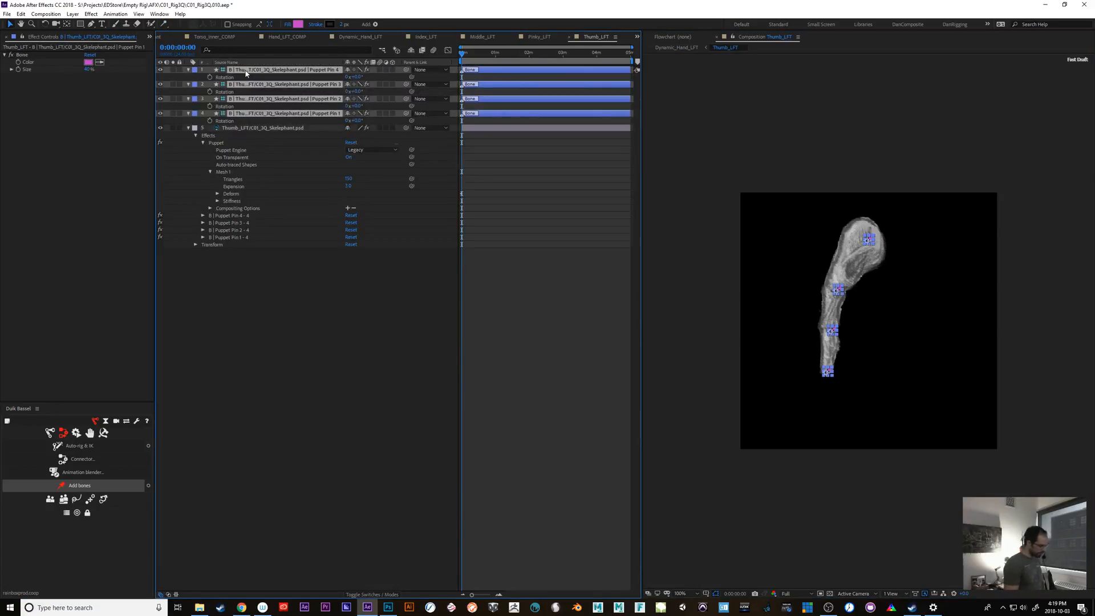
left_click(210, 92)
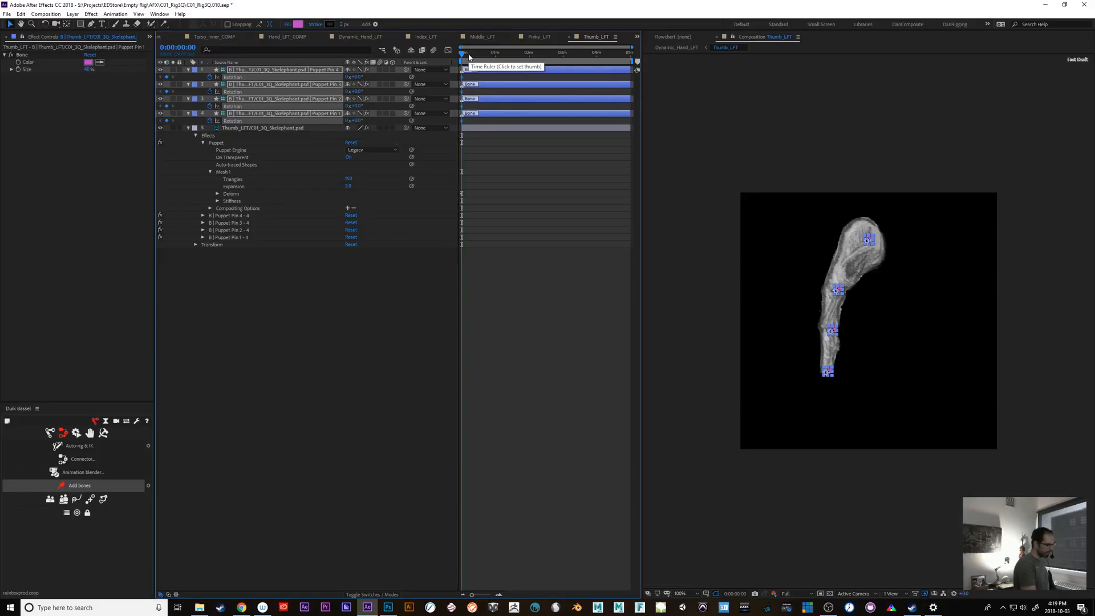
key("ctrl+z")
Parent the thumb bones in a chain, Puppet Pin 4 to 3, 3 to 2, and 2 to 1.
left_click(265, 84)
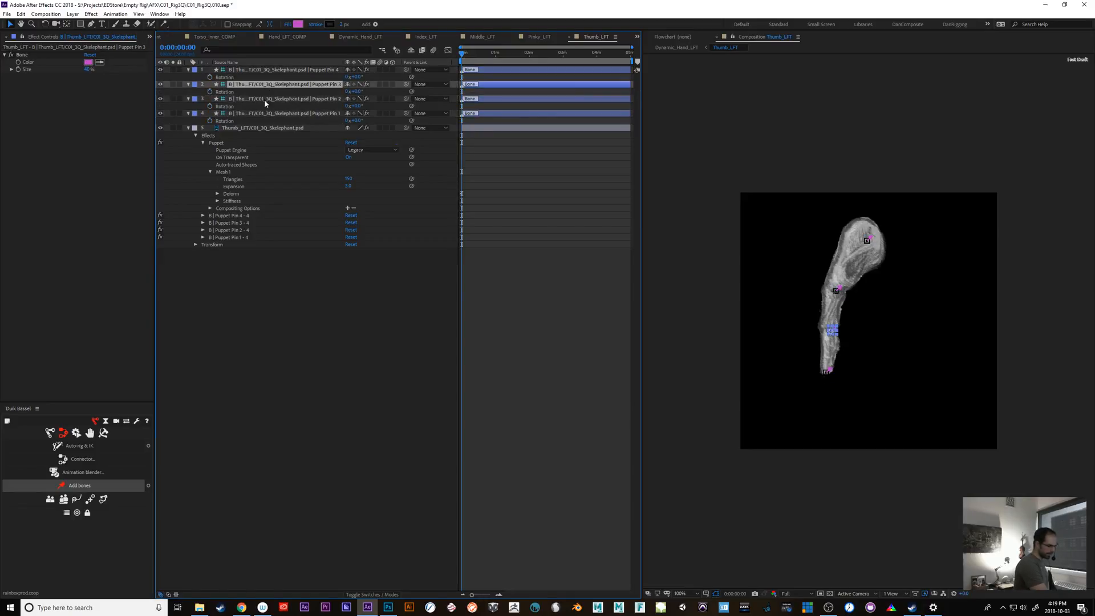
left_click(264, 99, "shift")
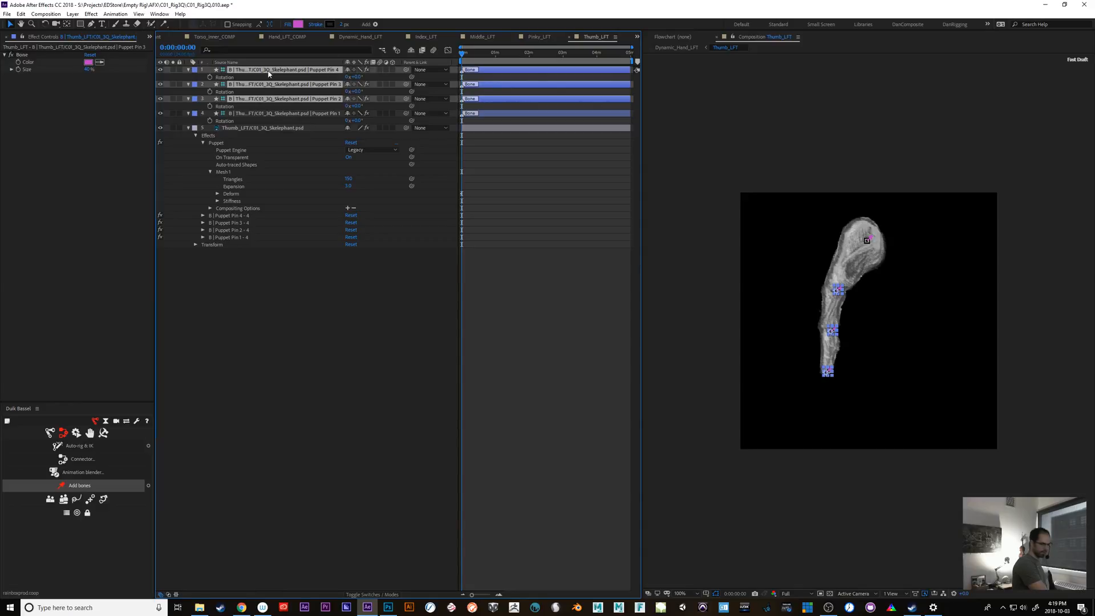
left_click(355, 393)
left_click_drag(407, 70, 334, 85)
left_click_drag(406, 84, 322, 114)
left_click(326, 70, "shift")
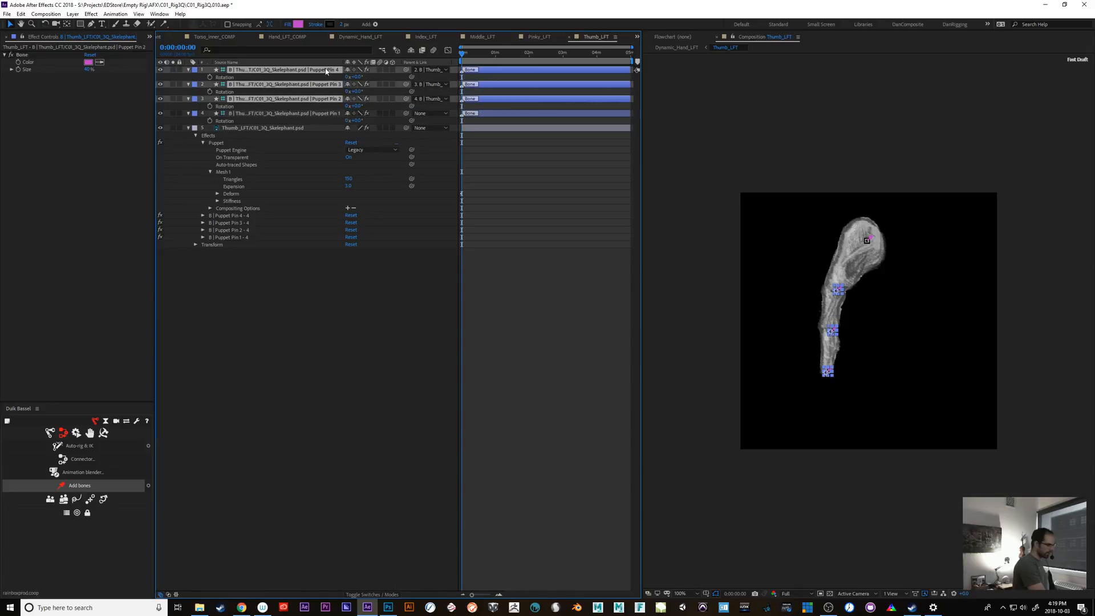
left_click(210, 77)
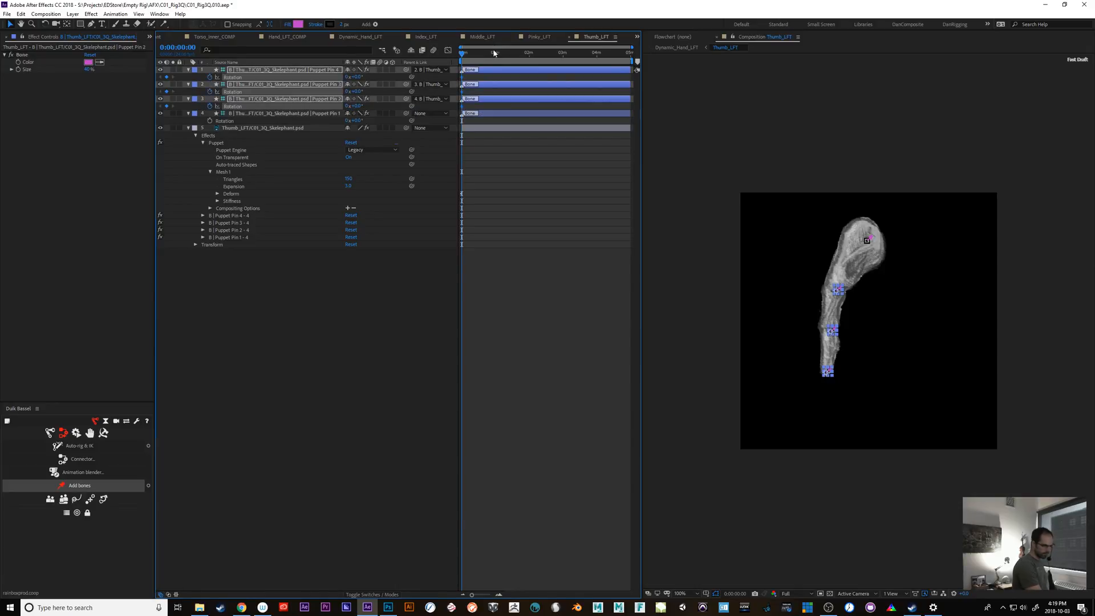
key("ctrl+z")
left_click(284, 273)
Keyframe the rotation of the Puppet Pin 2 and 3 bones at the start, and curl the thumb inward at about one second.
left_click(270, 70)
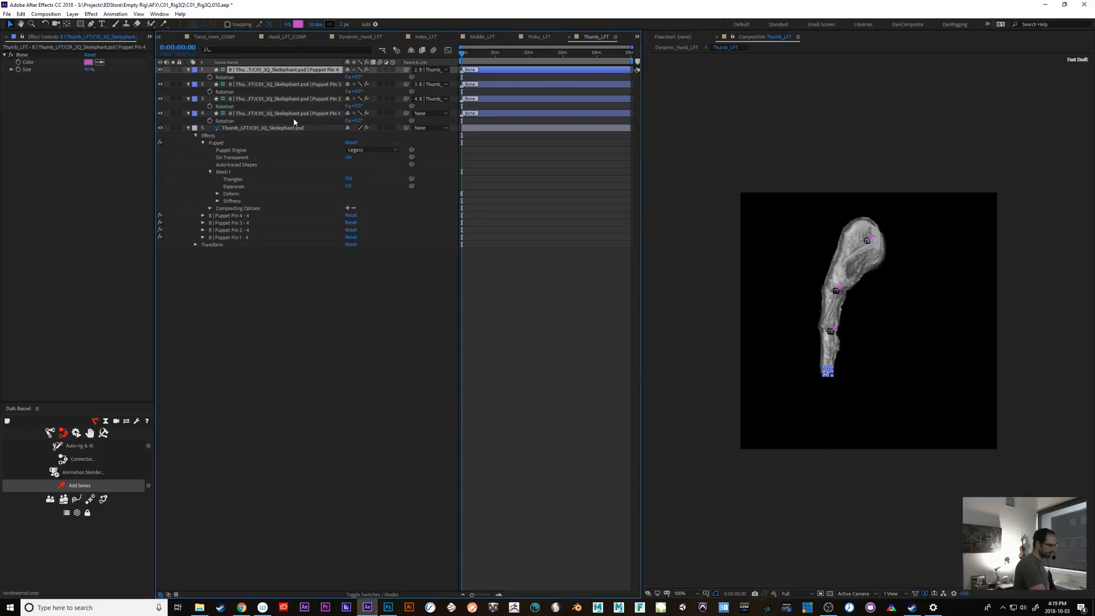
left_click(188, 70)
left_click(242, 77)
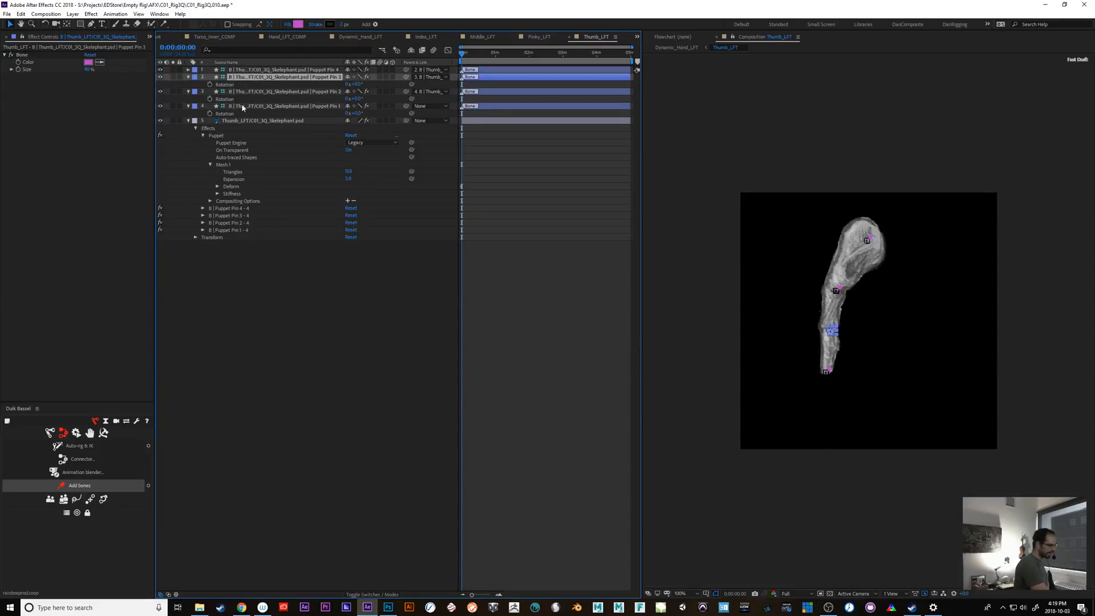
left_click(248, 93, "ctrl")
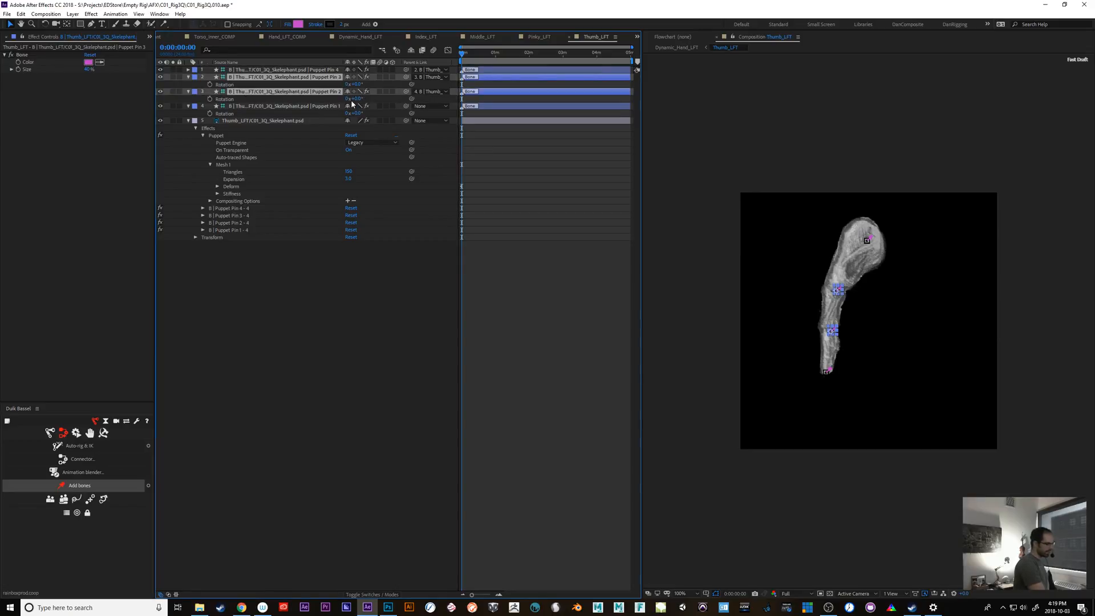
left_click(210, 99)
left_click_drag(475, 57, 496, 75)
left_click_drag(363, 98, 318, 110)
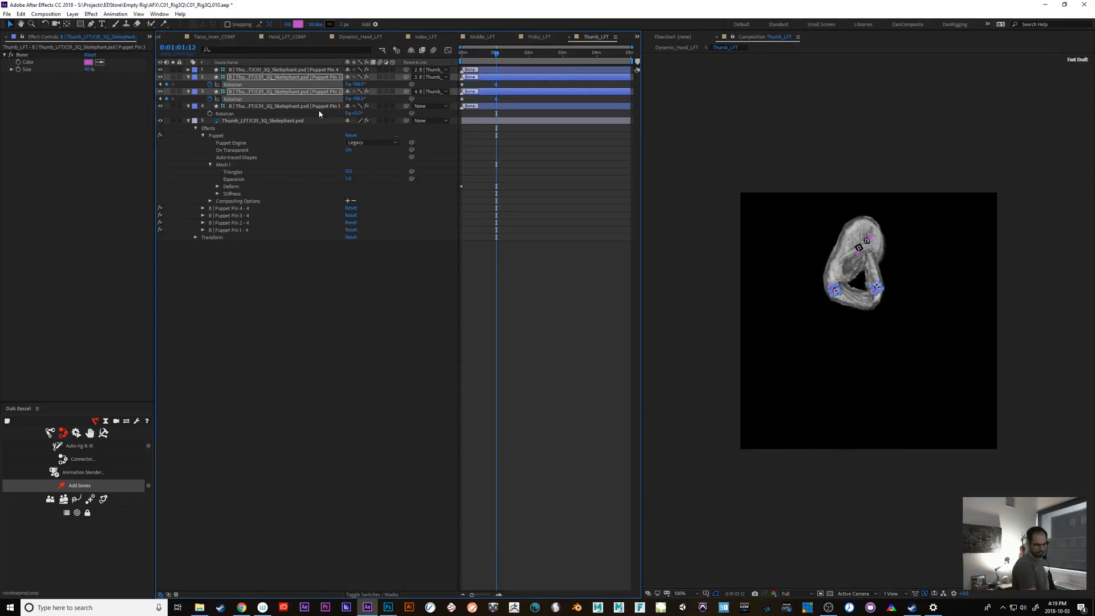
Go back slightly in time to a less curled thumb pose and show the thumb mesh's starch pins for editing.
left_click(268, 122)
mouse_move(495, 53)
left_mouse_down()
mouse_move(472, 53)
mouse_move(507, 53)
mouse_move(490, 53)
left_mouse_up()
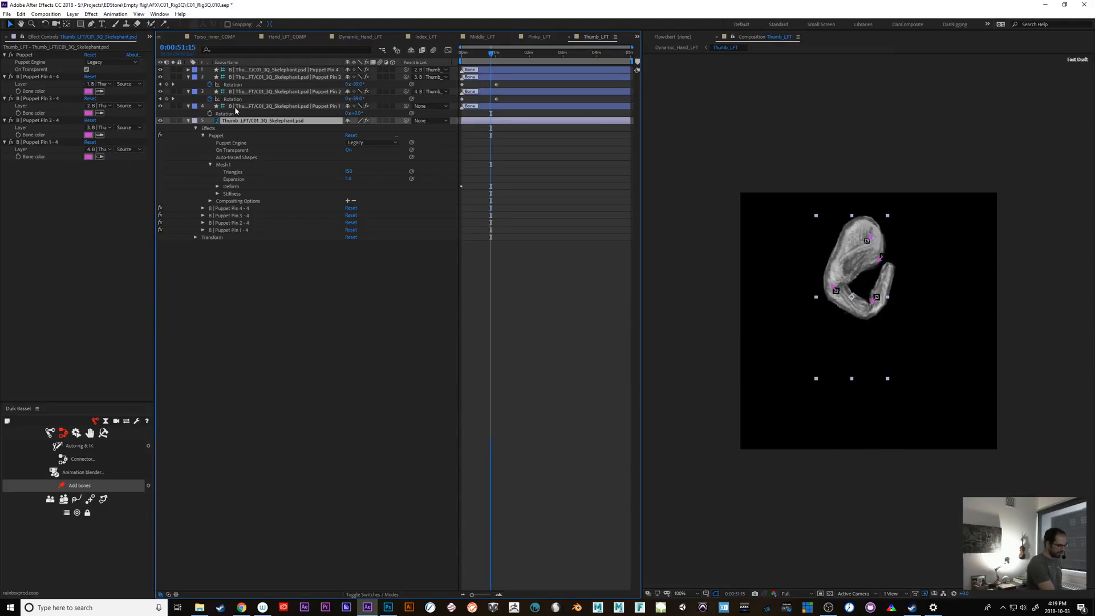
left_click(163, 24)
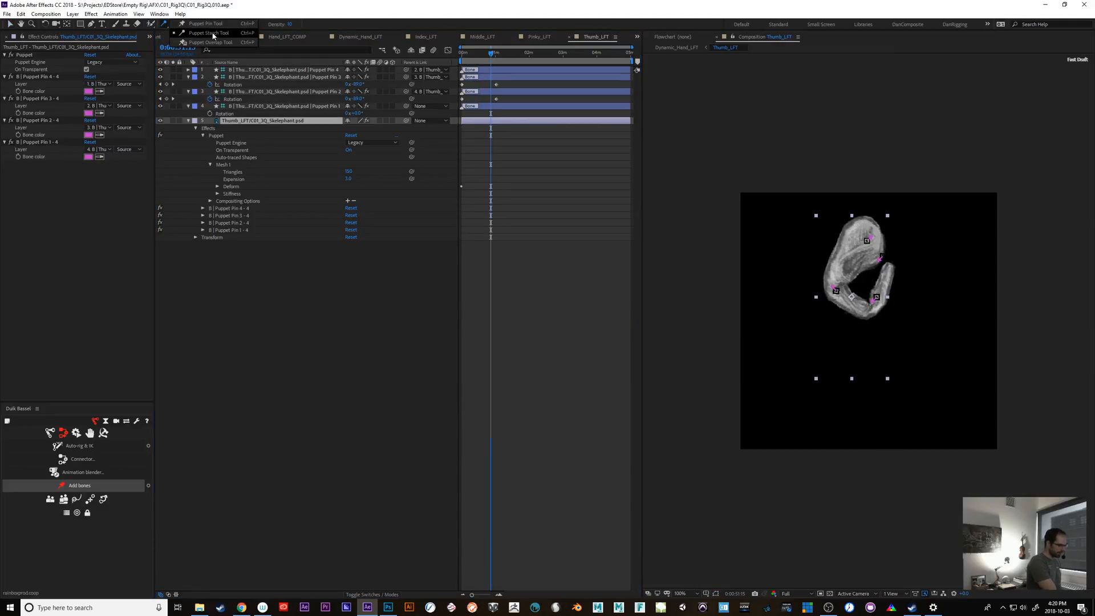
left_click(225, 165)
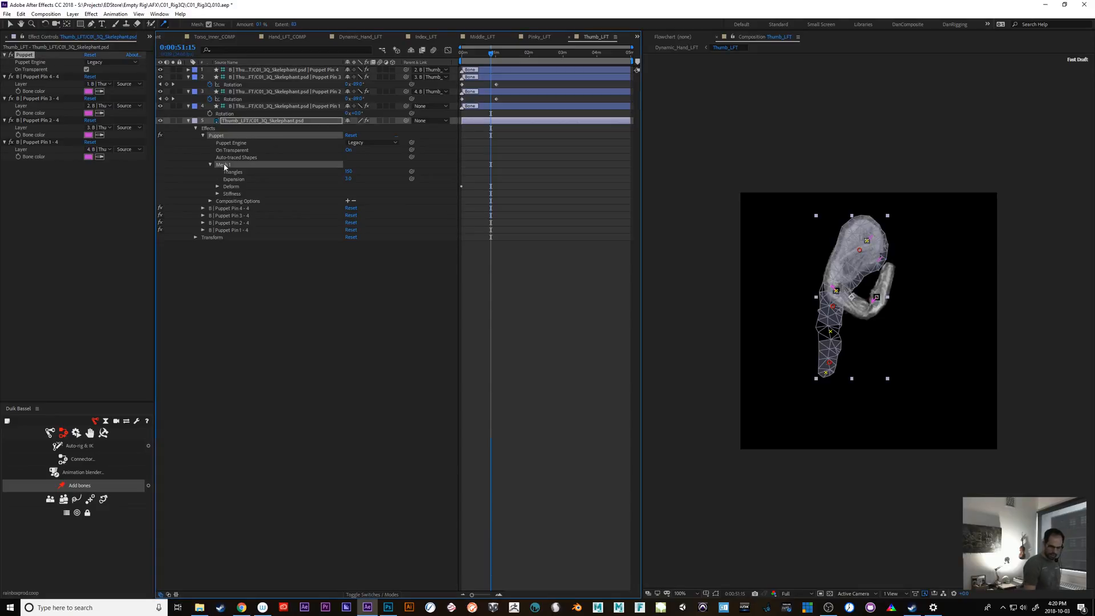
Reposition the starch pins on the thumb's tip and middle segments to keep both bones straight in the bent pose.
left_click(830, 363)
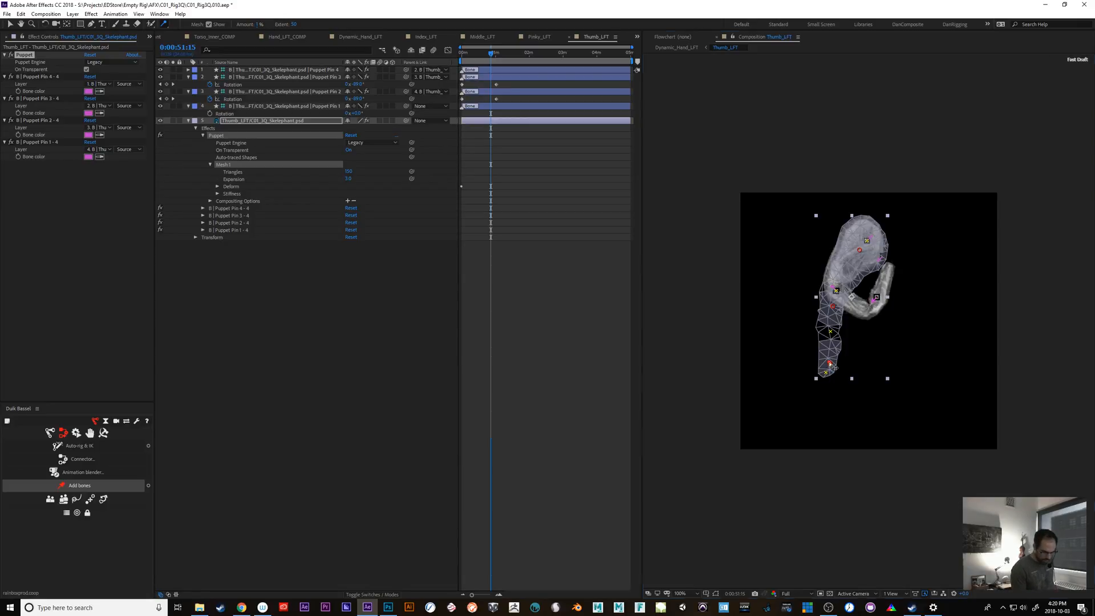
left_click_drag(830, 364, 826, 363)
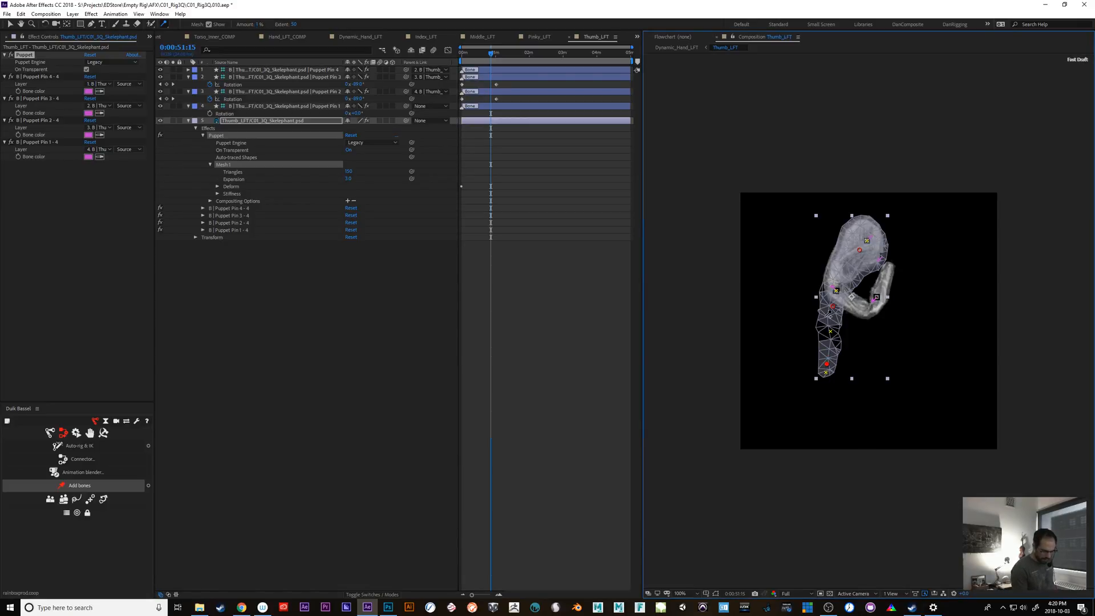
left_click_drag(835, 309, 833, 310)
left_click_drag(829, 366, 830, 360)
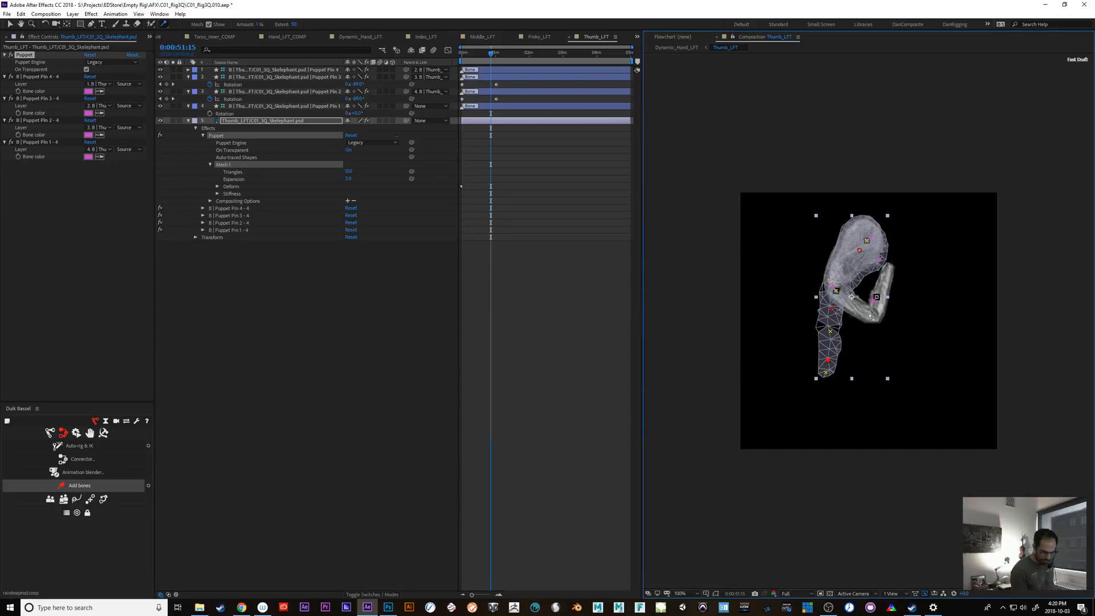
left_click_drag(829, 366, 830, 361)
left_click_drag(832, 308, 831, 304)
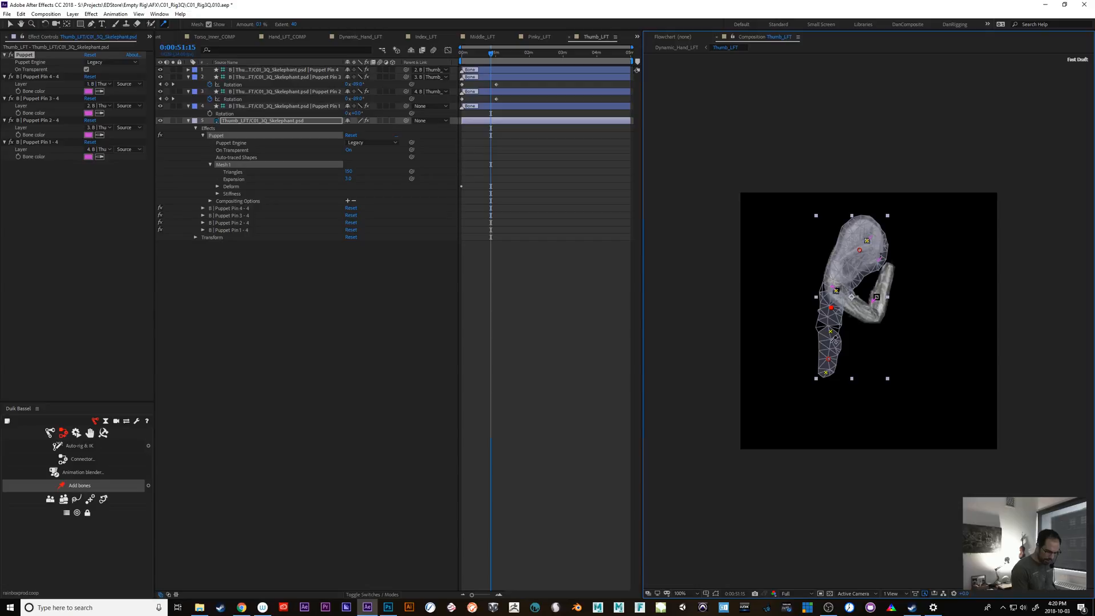
Set the middle segment's starch pin extent to 25 and nudge the tip segment's starch pin upward.
left_click(294, 25)
type("25")
key("Return")
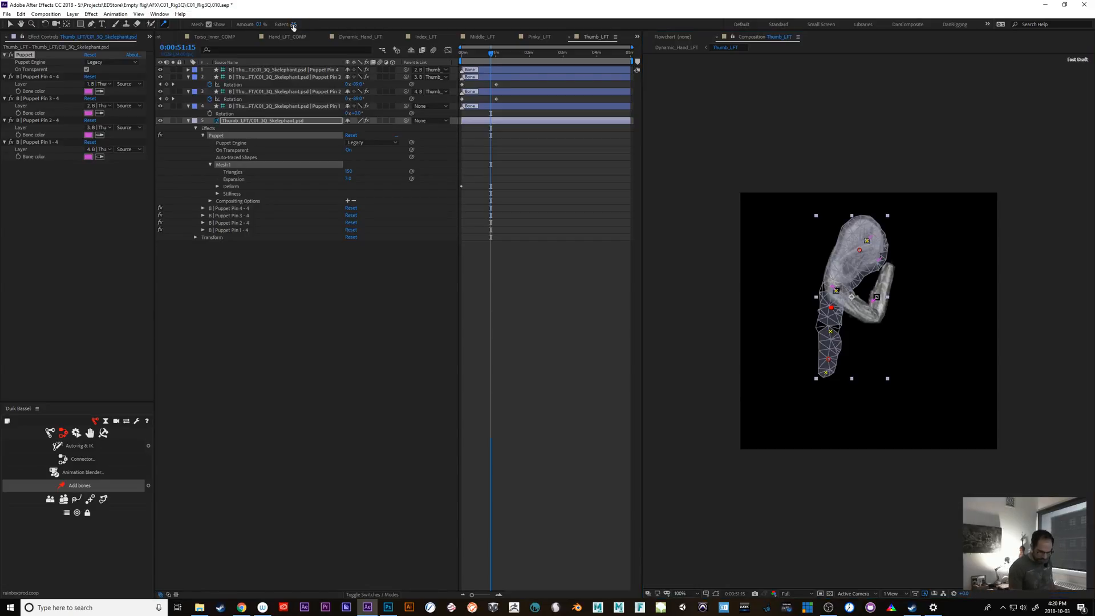
left_click_drag(829, 361, 826, 356)
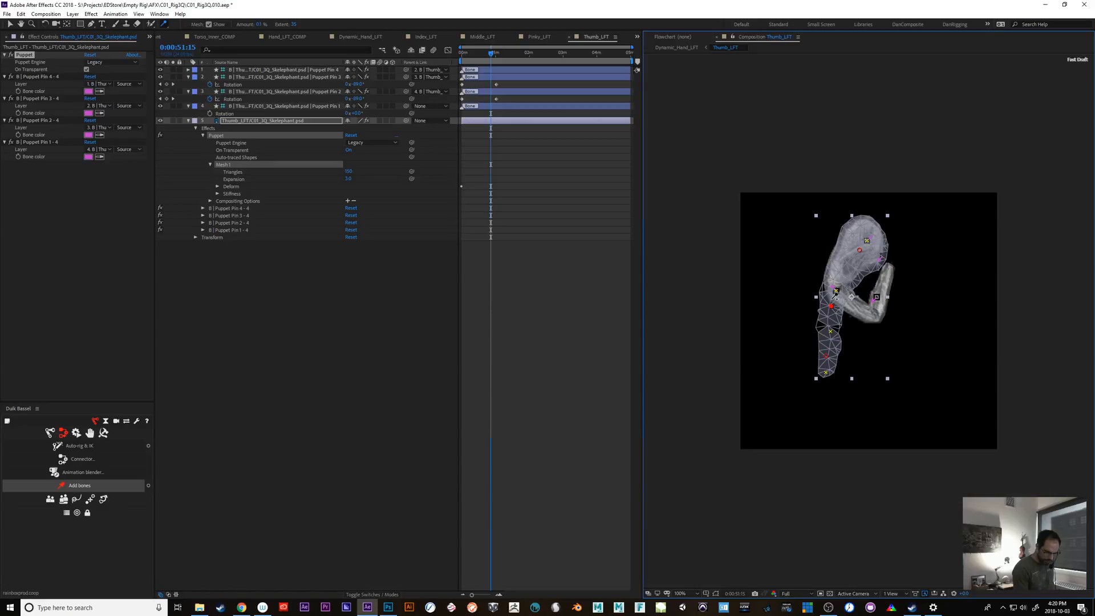
Set the middle thumb segment's starch pin extent to 25, and nudge the middle and base segments' starch pins slightly downward.
left_click(293, 26)
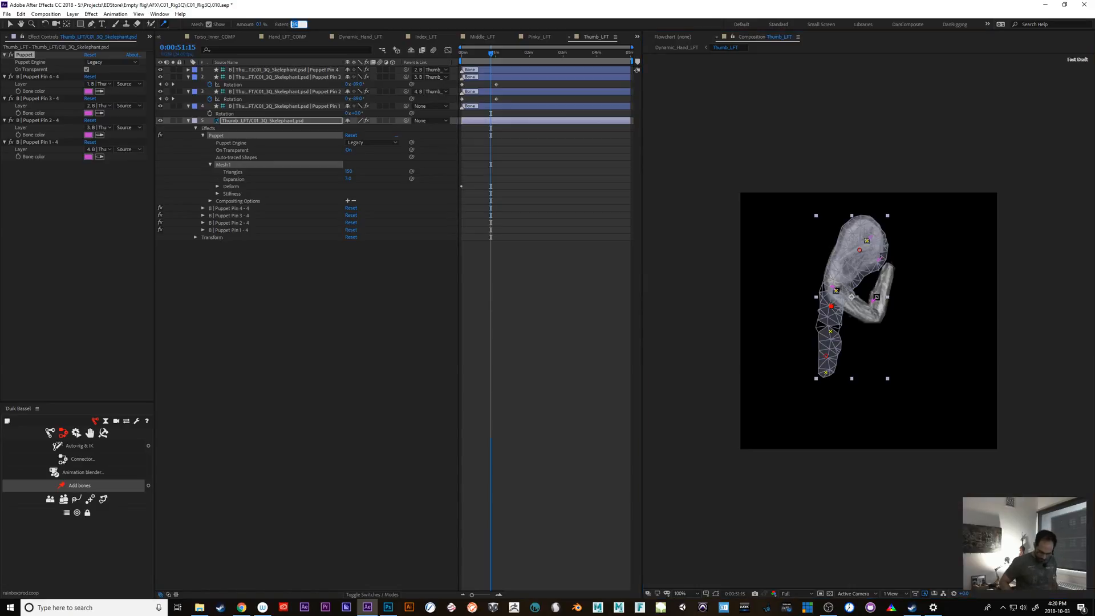
type("25")
key("Return")
left_click_drag(831, 308, 832, 314)
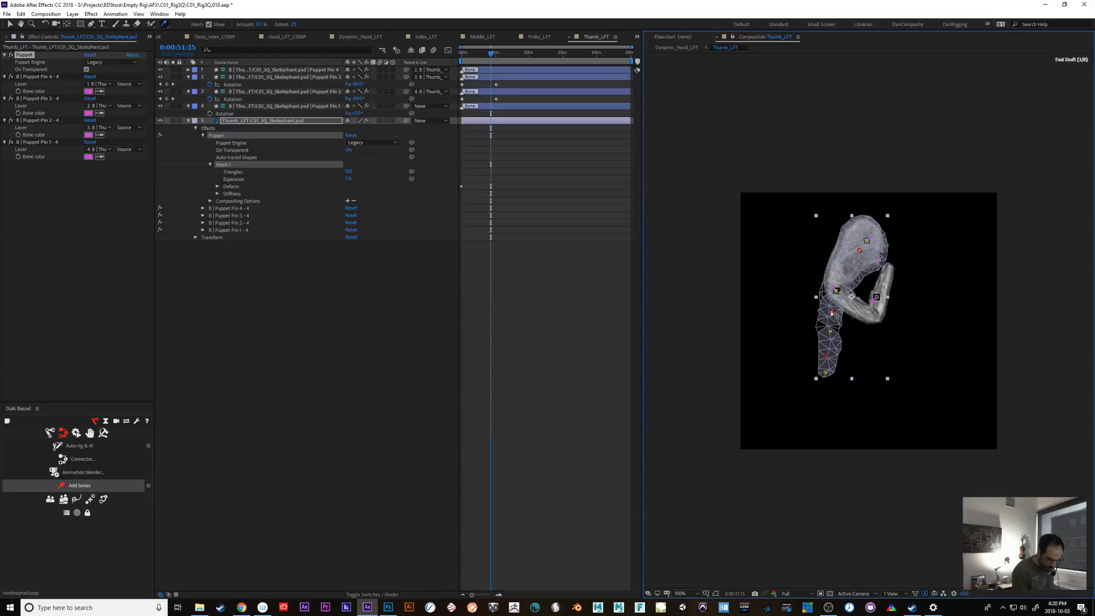
left_click_drag(864, 249, 864, 252)
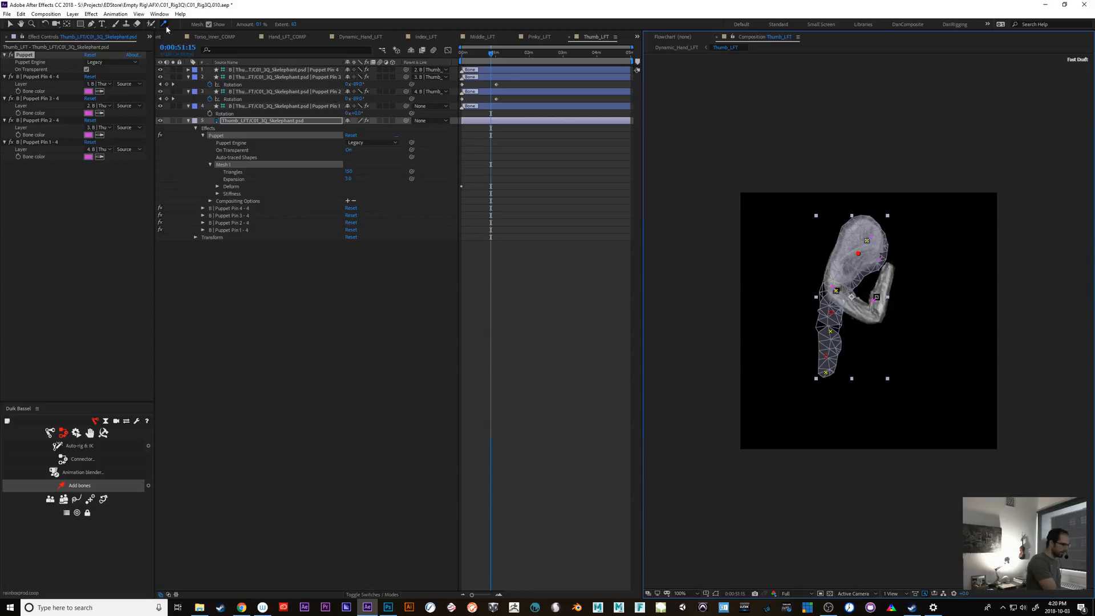
Add three overlap pins along the thumb: at the tip, at the last joint and on the tip segment between them.
left_click_drag(166, 26, 207, 41)
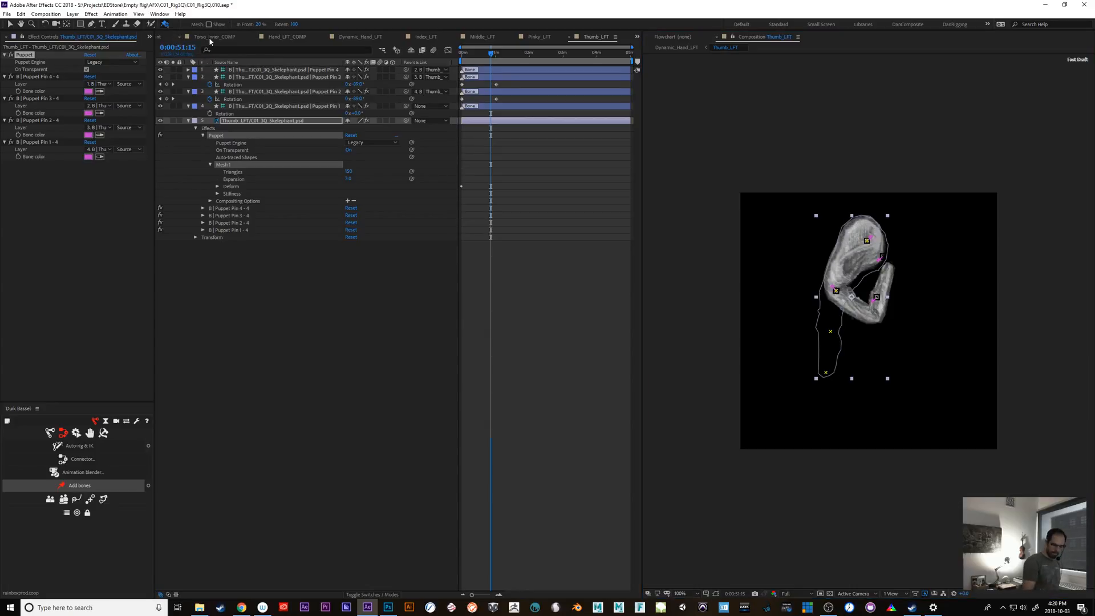
left_click(830, 366)
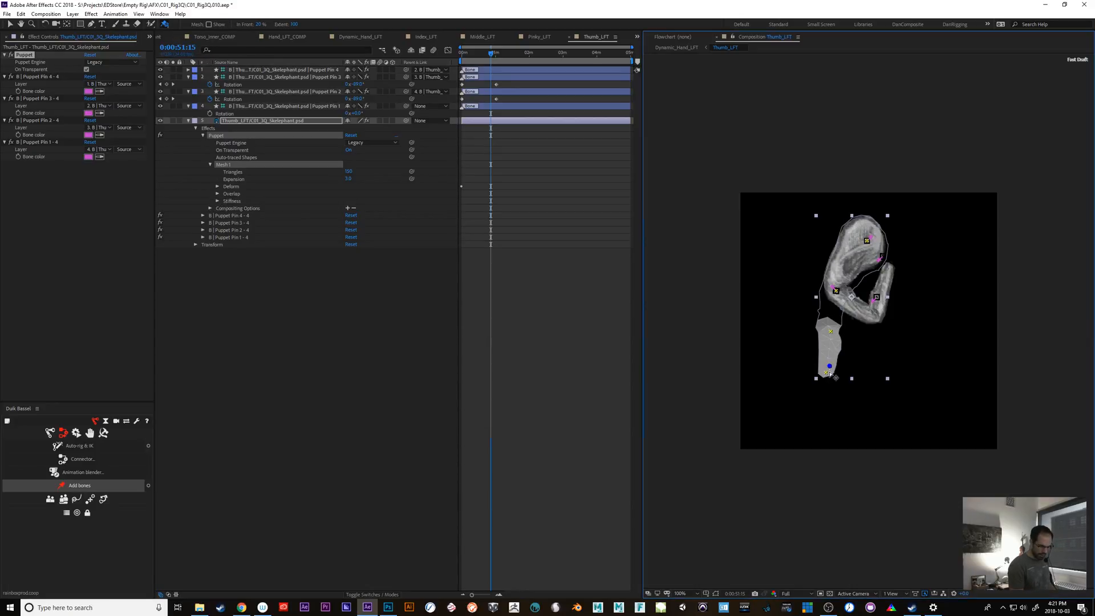
left_click_drag(830, 367, 826, 372)
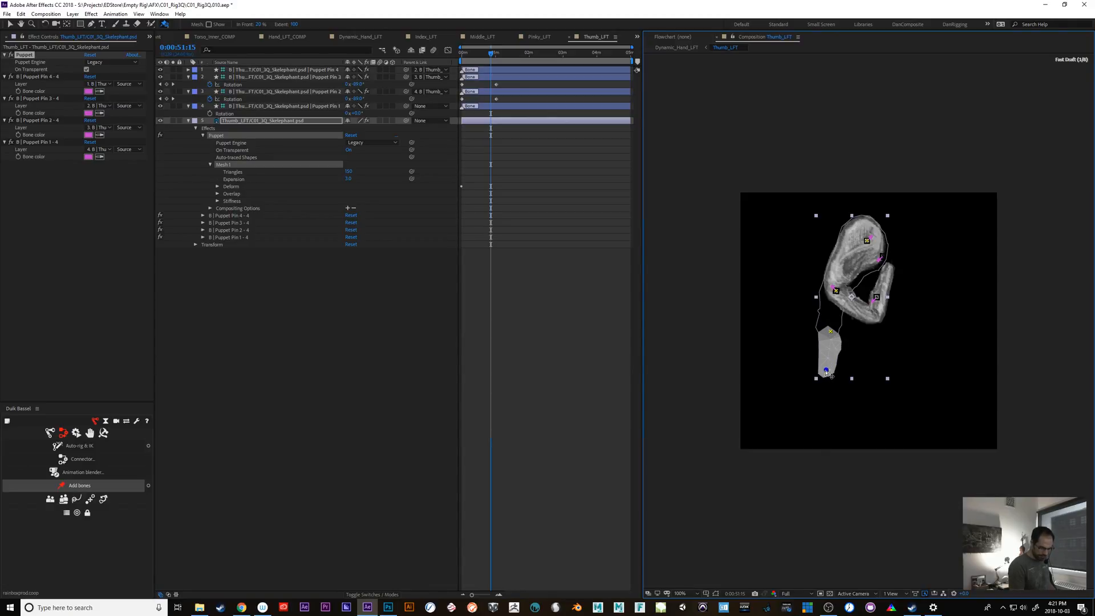
left_click(828, 324)
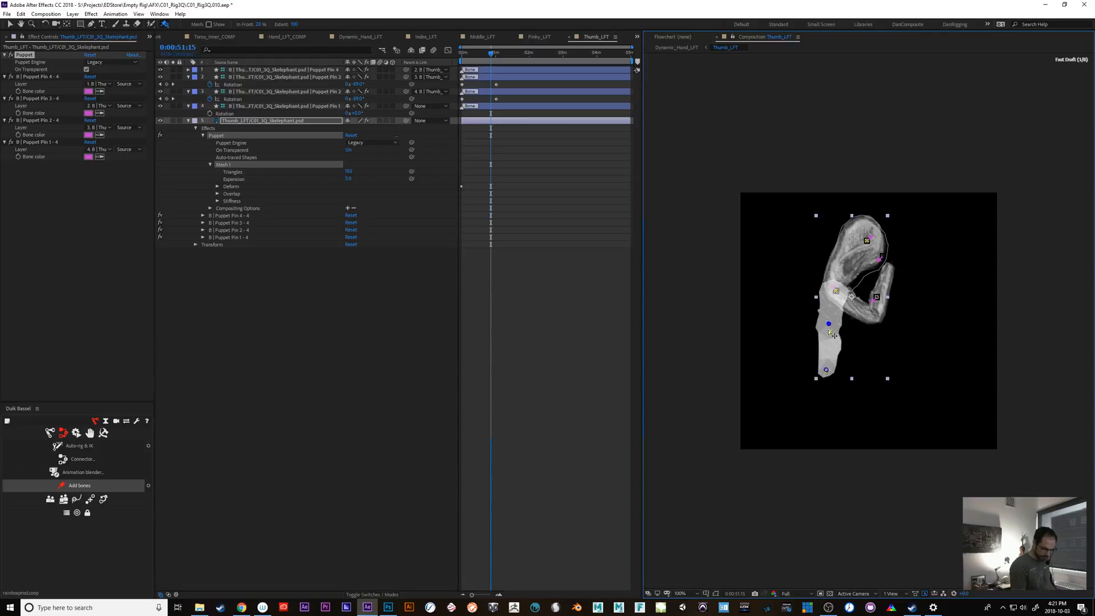
left_click_drag(829, 330, 827, 332)
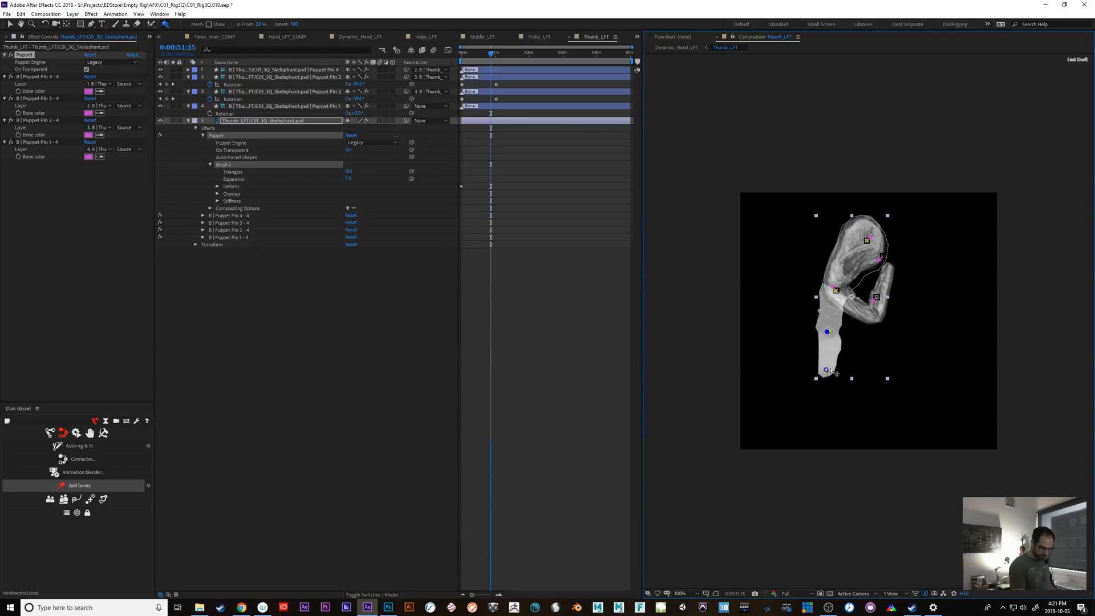
left_click(827, 360)
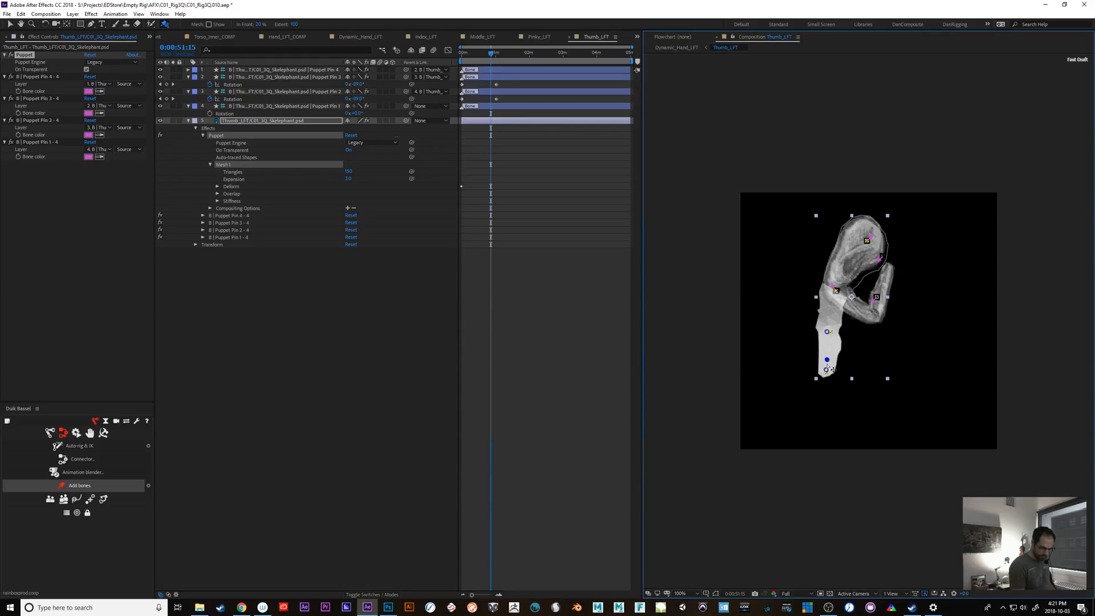
left_click_drag(828, 333, 832, 361)
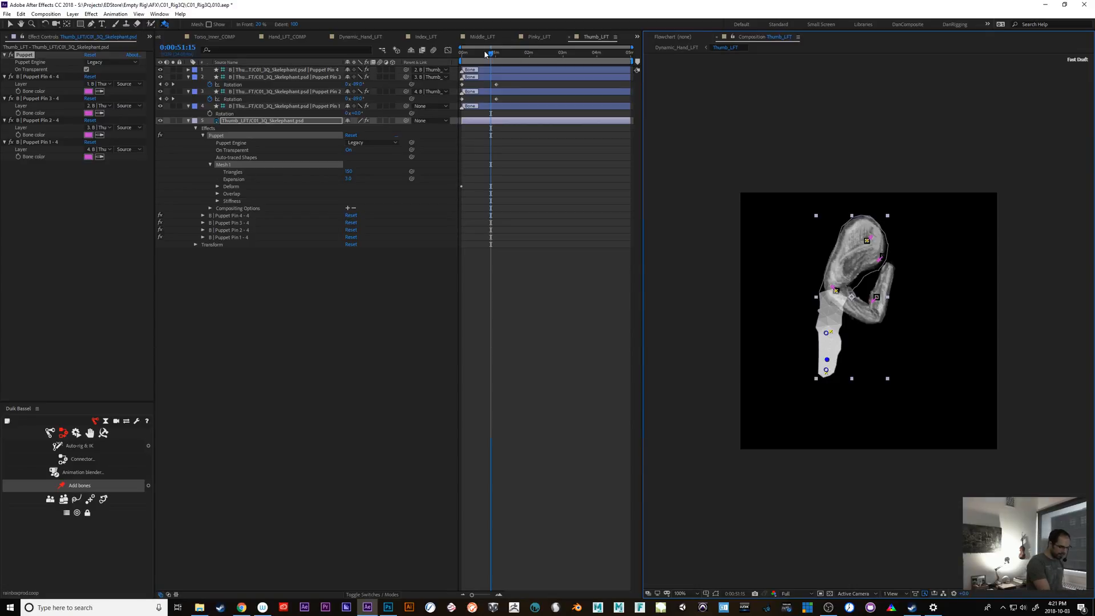
Try parenting the thumb artwork layer to the Puppet Pin 2 bone and to the Puppet Pin 3 bone, scrubbing from the start.
key("Home")
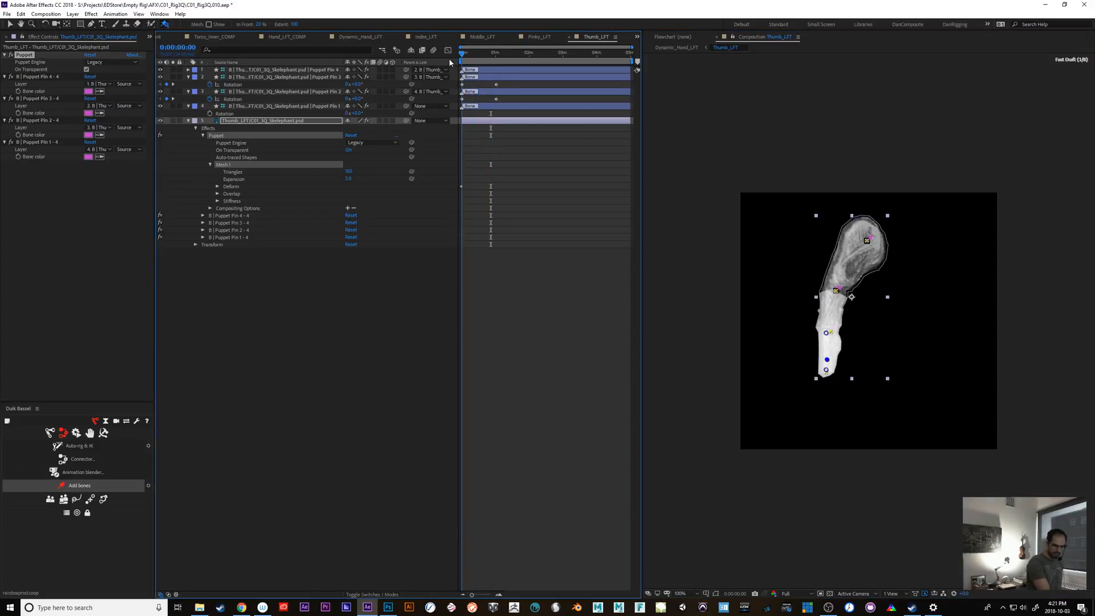
left_click(243, 122)
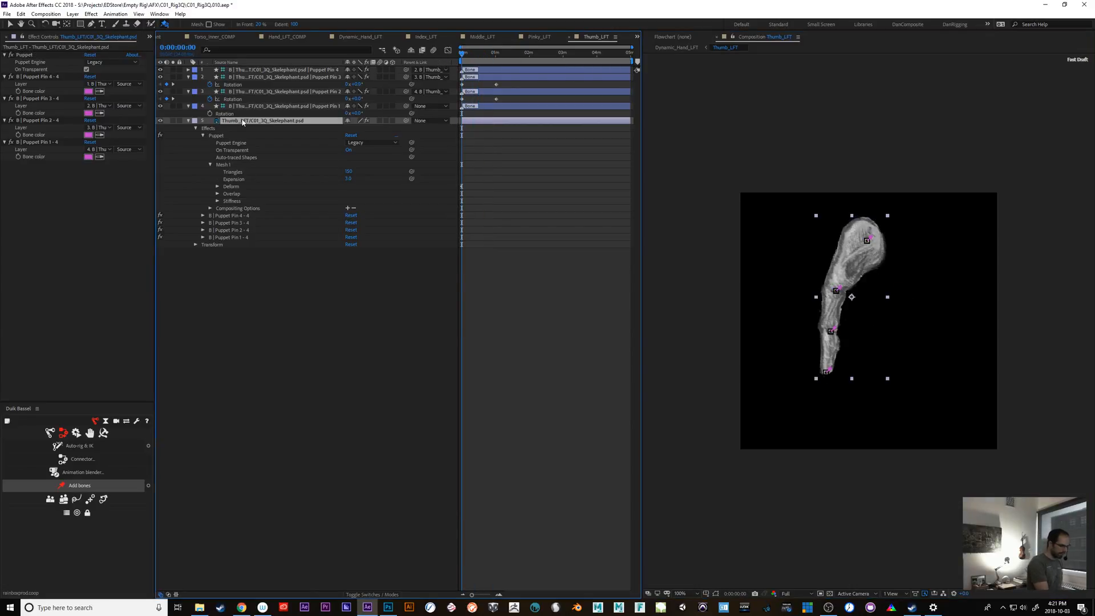
left_click_drag(406, 121, 272, 93)
mouse_move(462, 53)
left_mouse_down()
mouse_move(504, 54)
mouse_move(461, 53)
left_mouse_up()
left_click_drag(325, 122, 260, 77)
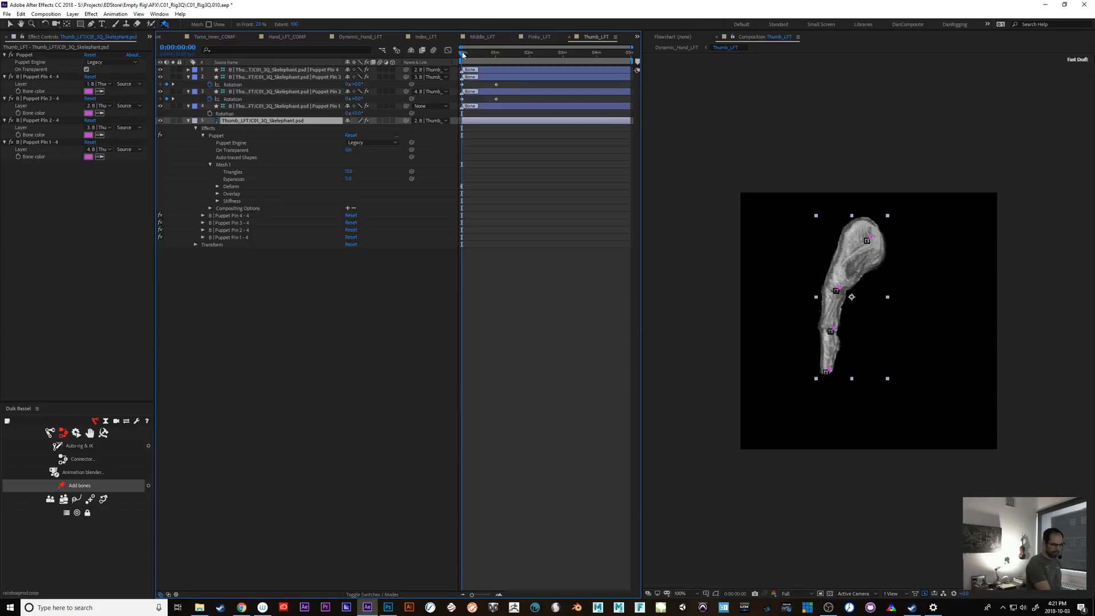
mouse_move(463, 54)
left_mouse_down()
mouse_move(502, 53)
mouse_move(462, 54)
left_mouse_up()
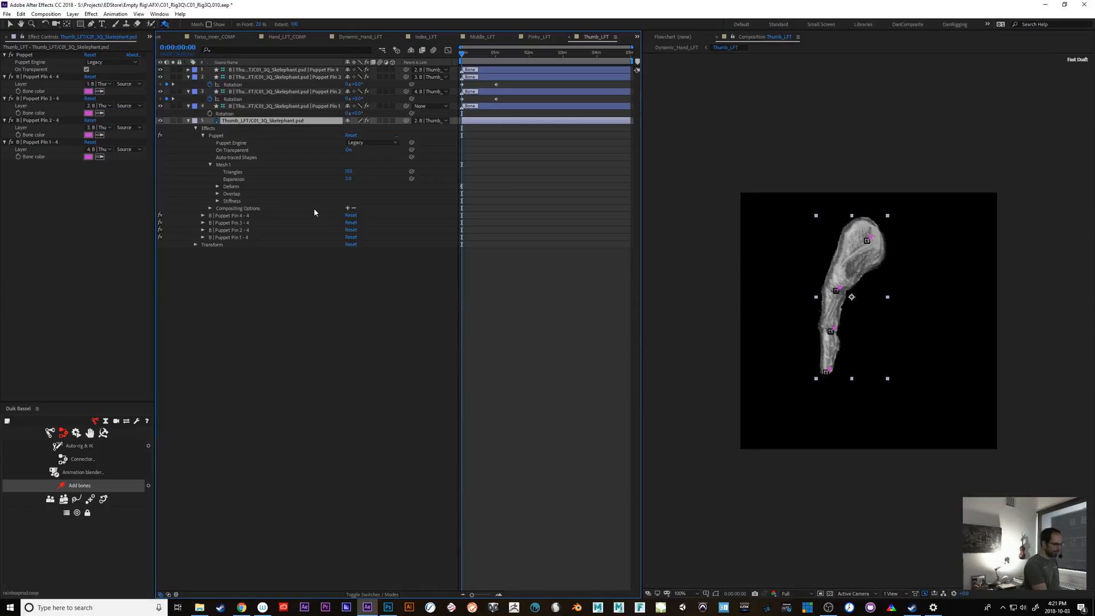
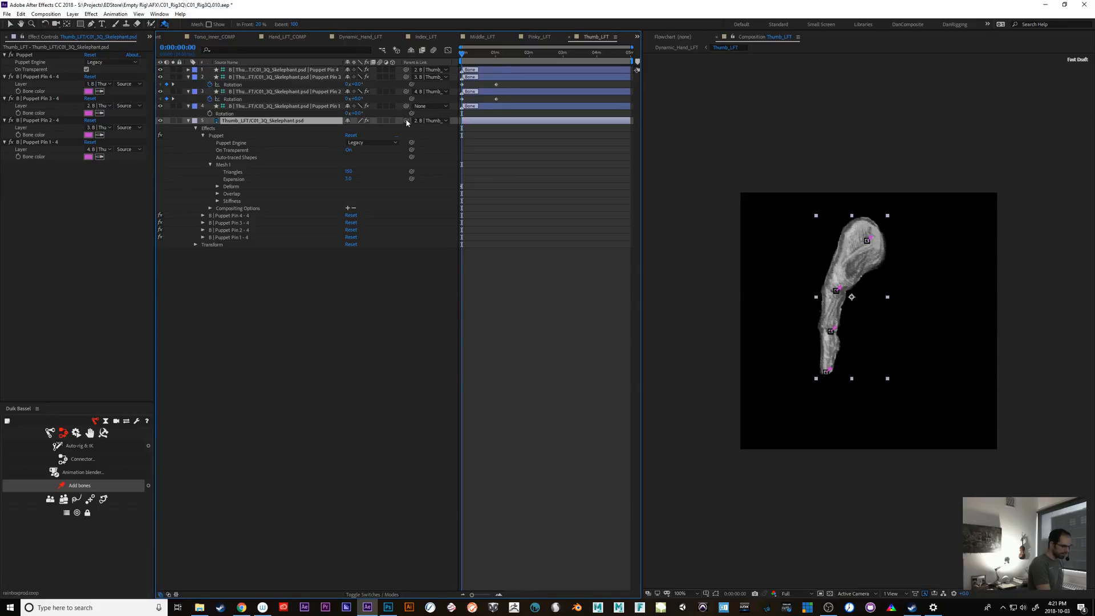
Try the Puppet Pin 1 and Puppet Pin 2 bones as the thumb artwork's parent, scrubbing through the curl to compare.
left_click_drag(405, 121, 291, 107)
mouse_move(464, 55)
left_mouse_down()
mouse_move(509, 54)
mouse_move(462, 54)
left_mouse_up()
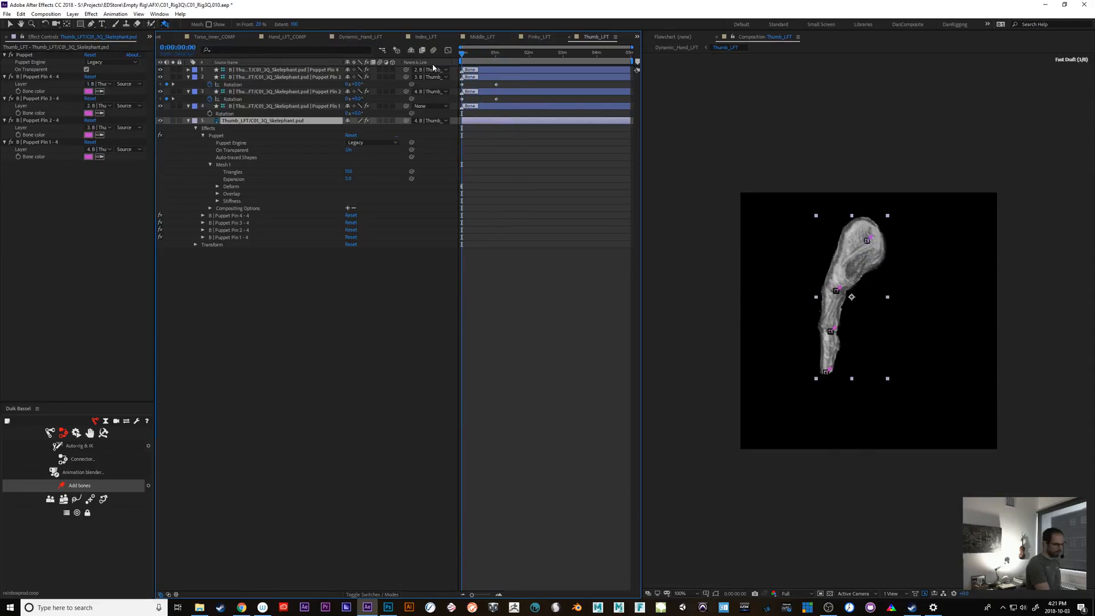
left_click_drag(406, 121, 285, 92)
left_click(466, 54)
left_click_drag(478, 53, 514, 44)
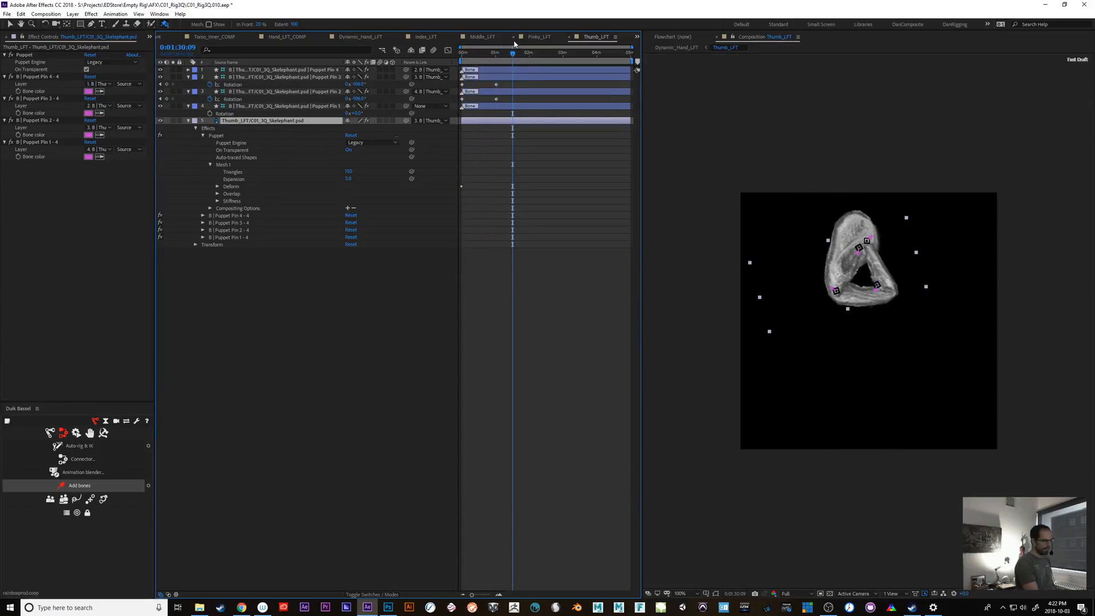
Switch to the Dynamic_Hand_LFT composition and scrub the hand back to its open pose at the start.
left_click(371, 37)
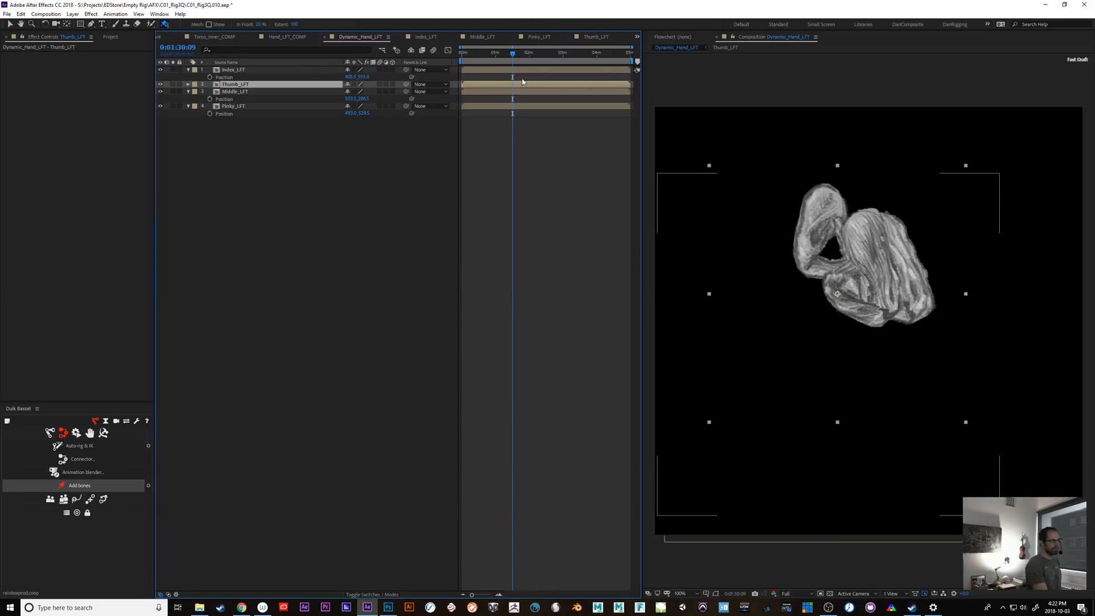
left_click_drag(473, 54, 446, 66)
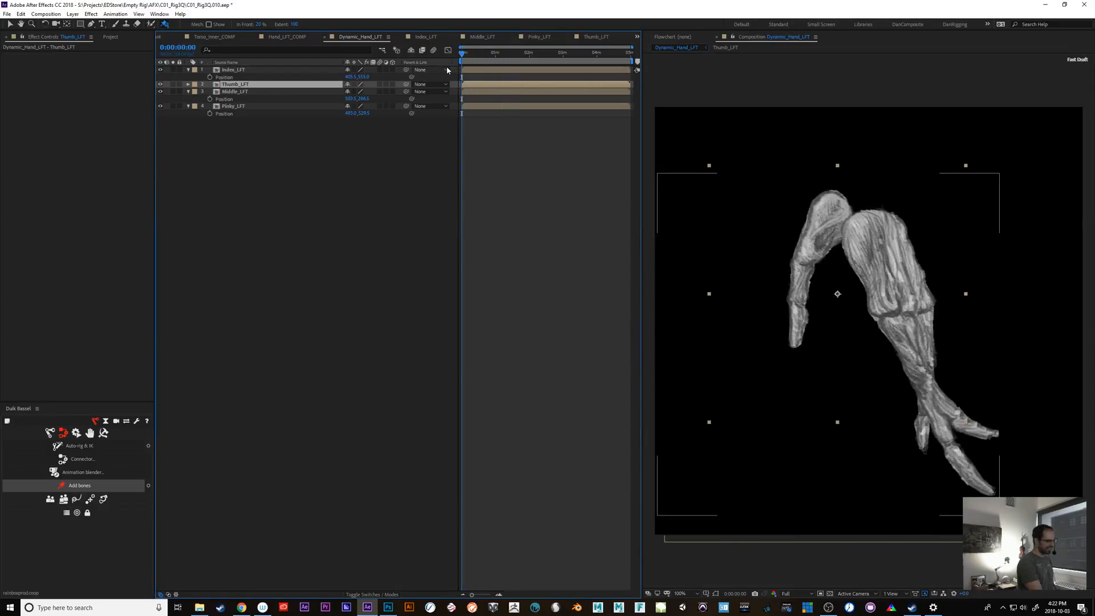
left_click(239, 70)
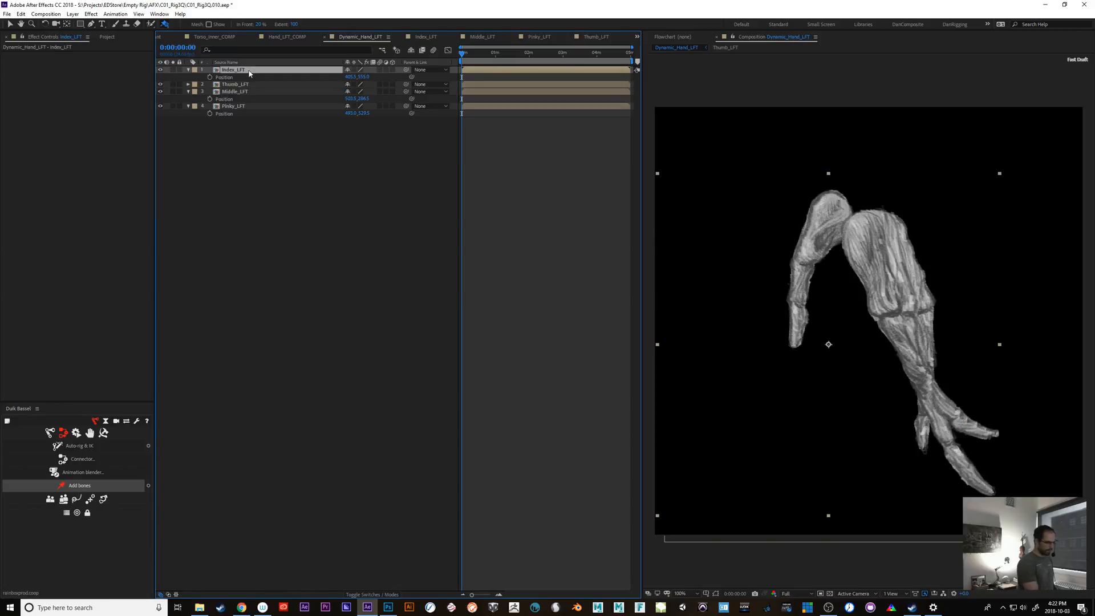
left_click_drag(350, 77, 370, 78)
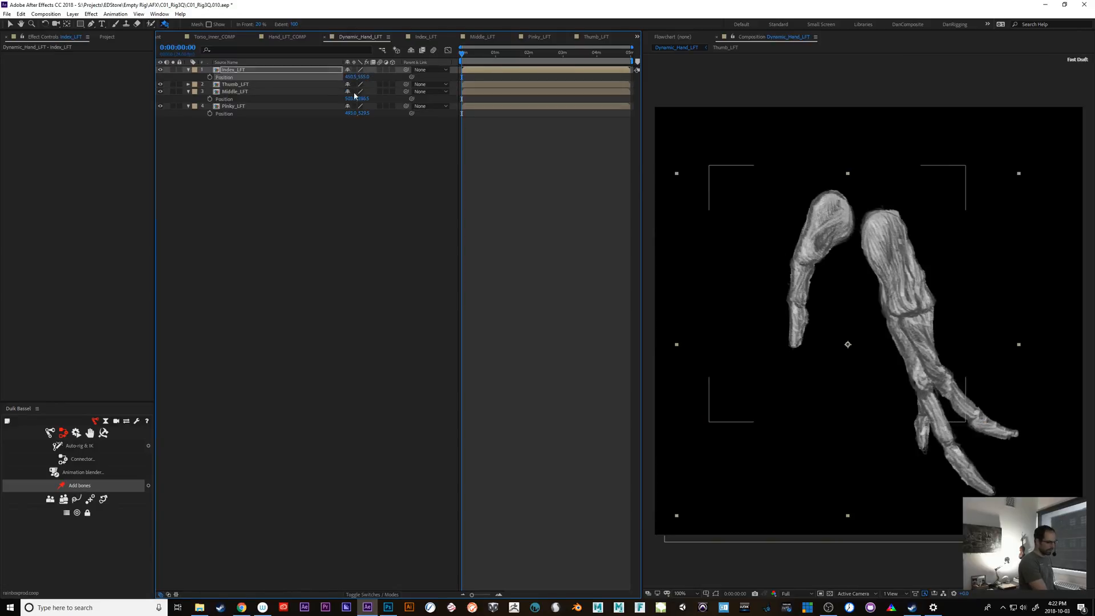
key("ctrl+z")
Reposition the Thumb_LFT layer to about 488, 494 so its base meets the palm, scrubbing the curl to check the fit.
left_click(285, 86)
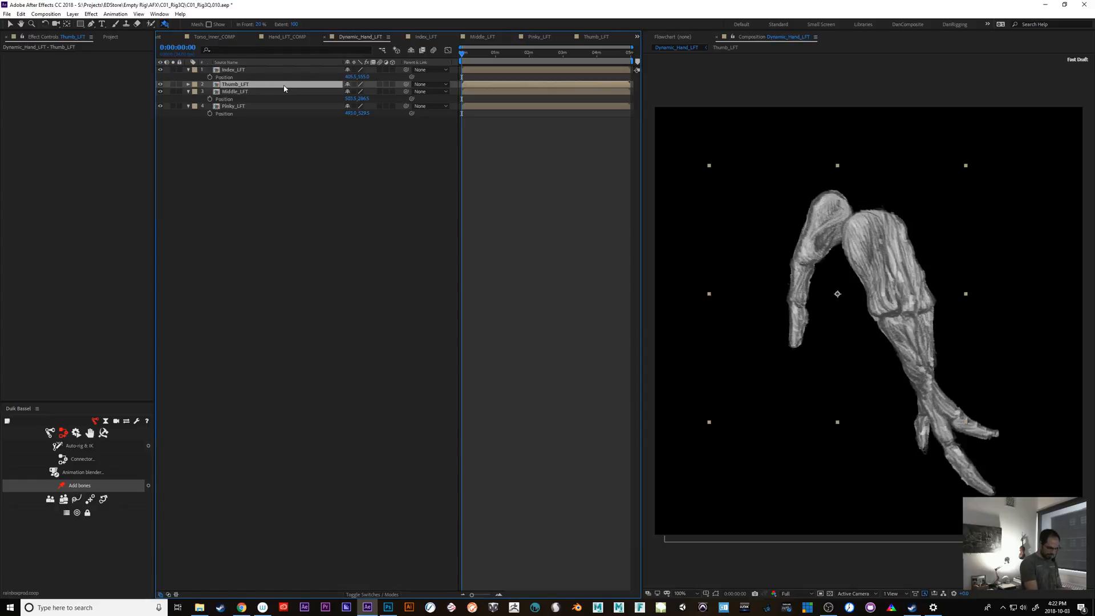
key("p")
mouse_move(349, 91)
left_mouse_down()
mouse_move(386, 95)
mouse_move(356, 92)
left_mouse_up()
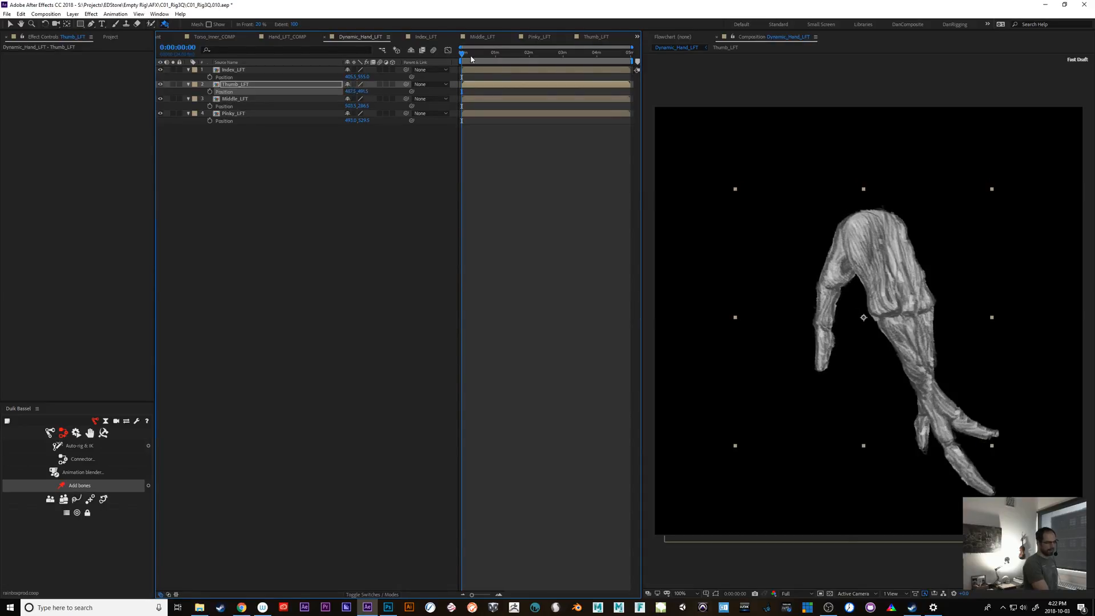
mouse_move(471, 59)
left_mouse_down()
mouse_move(509, 58)
mouse_move(461, 58)
left_mouse_up()
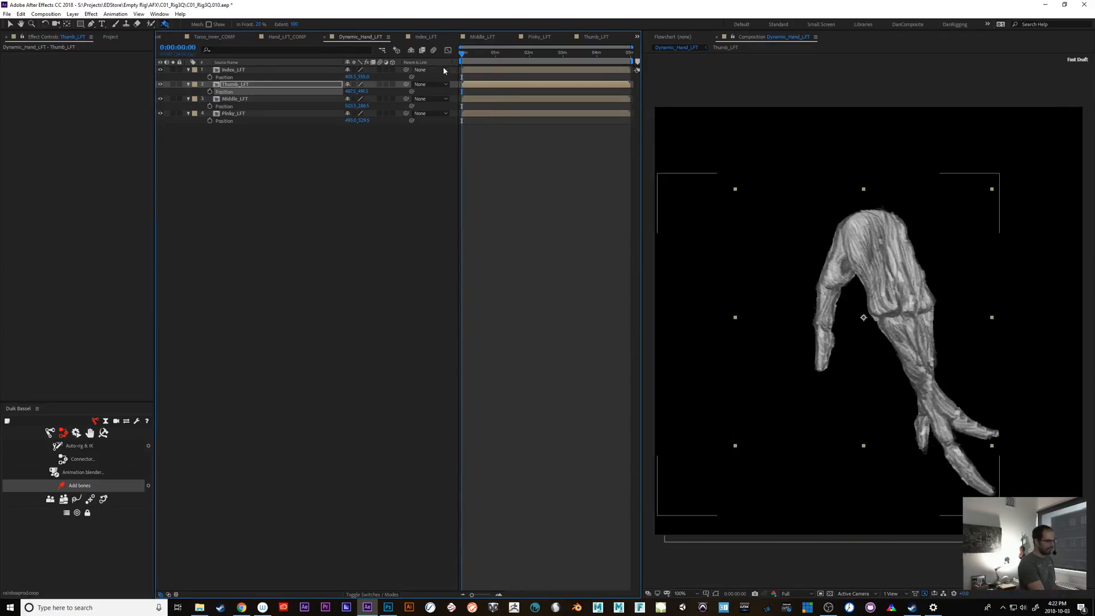
left_click_drag(364, 91, 356, 91)
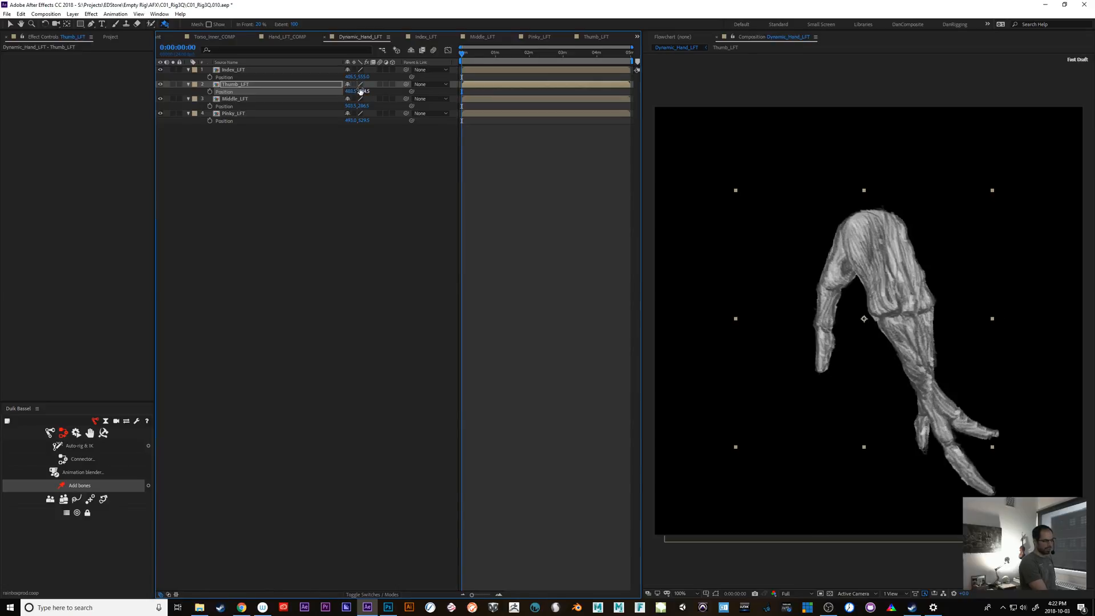
mouse_move(475, 53)
left_mouse_down()
mouse_move(494, 53)
mouse_move(460, 57)
left_mouse_up()
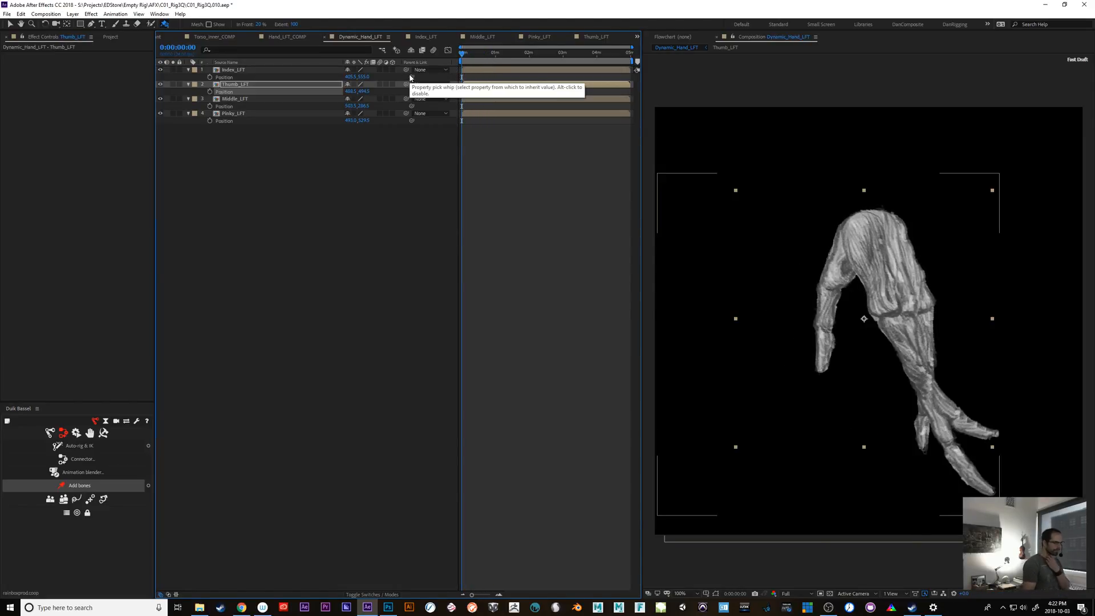
Scrub the curl in the Pinky_LFT composition, try parenting its artwork layer to one of its puppet pin bones, and undo it.
left_click(539, 37)
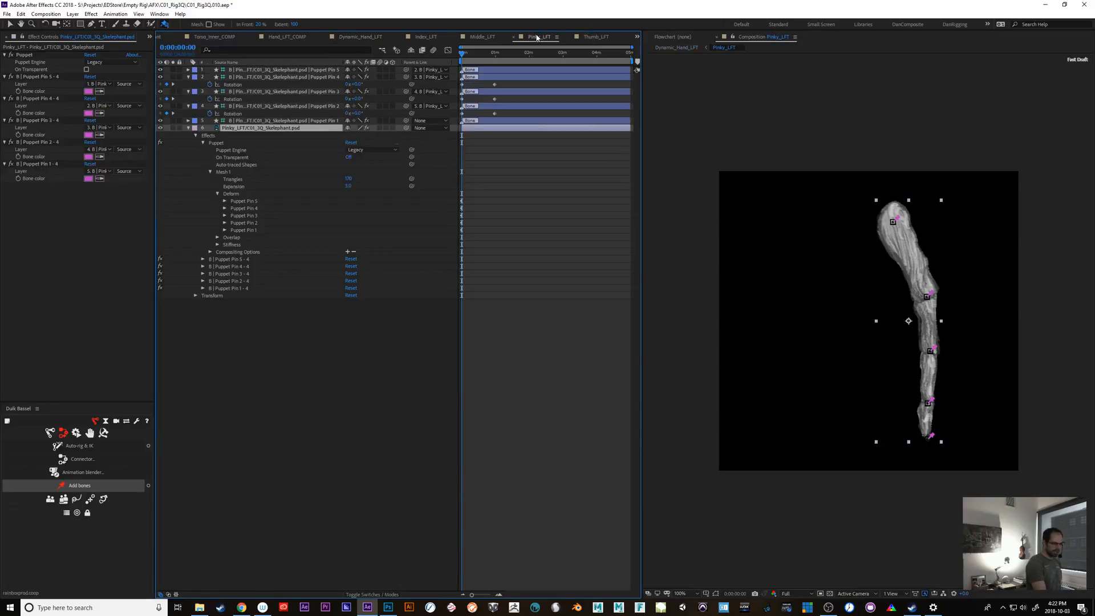
left_click_drag(468, 54, 494, 61)
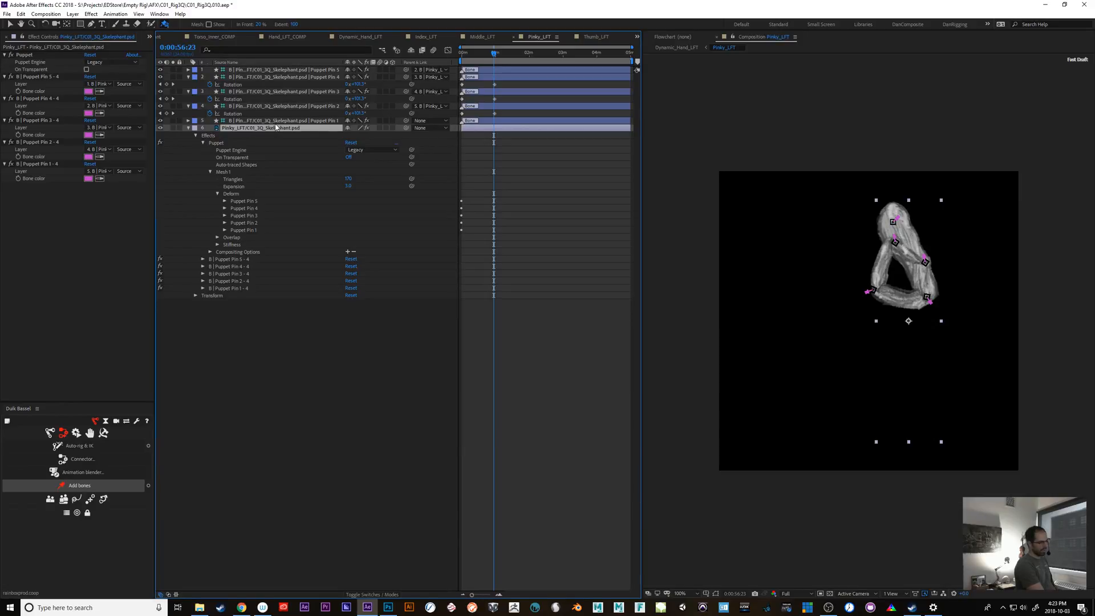
mouse_move(479, 57)
left_mouse_down()
mouse_move(488, 53)
mouse_move(462, 54)
left_mouse_up()
left_click_drag(289, 94, 288, 93)
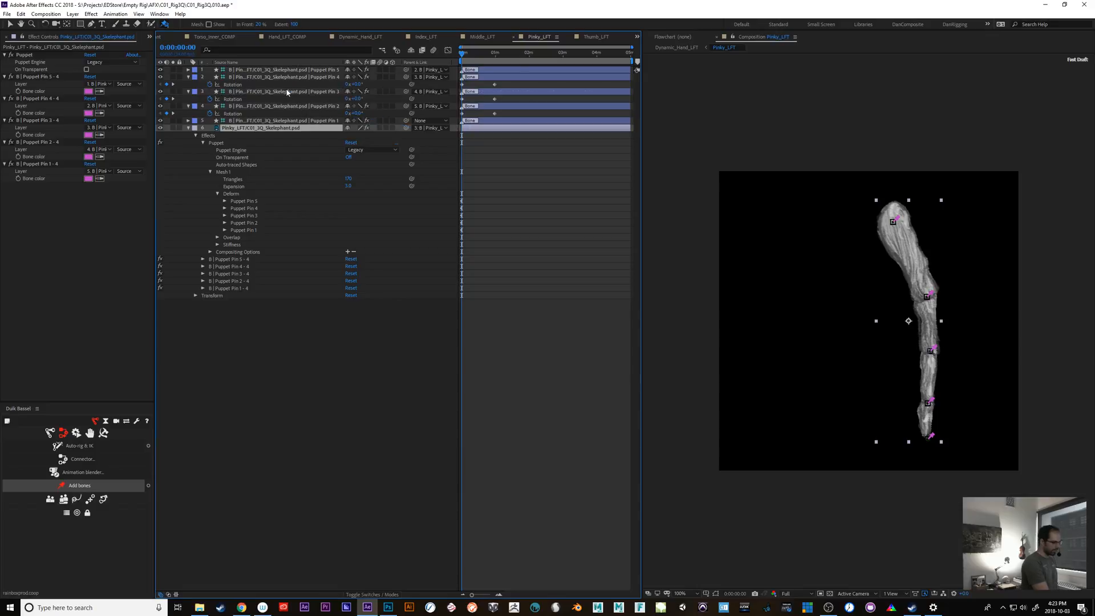
mouse_move(462, 52)
left_mouse_down()
mouse_move(506, 55)
mouse_move(461, 54)
mouse_move(488, 55)
mouse_move(460, 63)
mouse_move(485, 55)
mouse_move(461, 54)
left_mouse_up()
key("ctrl+z")
key("Tab")
Check the curl in Dynamic_Hand_LFT, and set the artwork layer's parent to None in the Thumb_LFT composition.
left_click(360, 37)
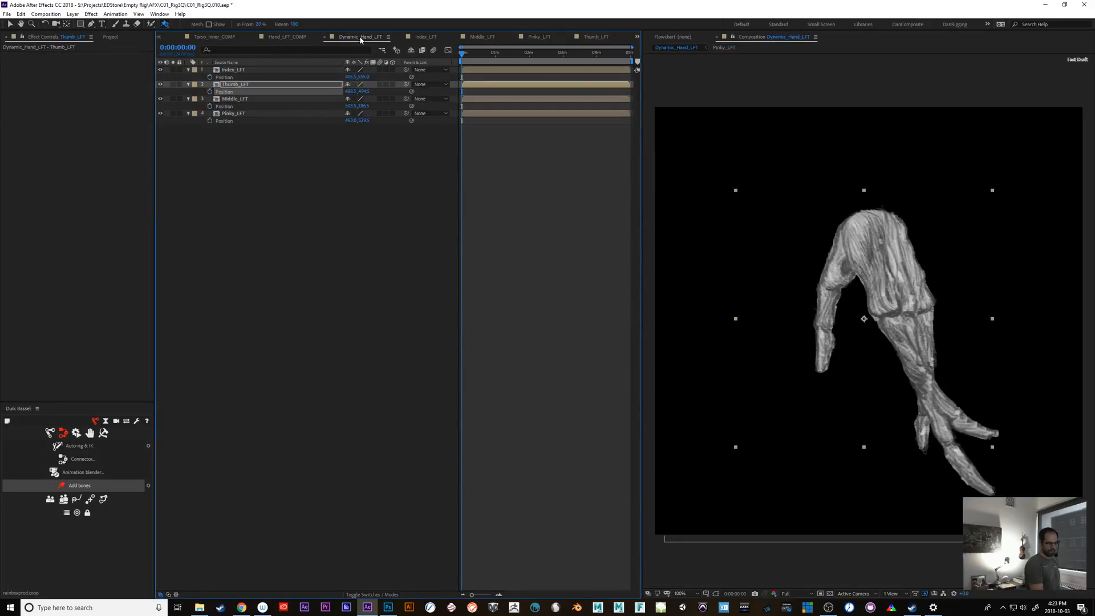
mouse_move(466, 58)
left_mouse_down()
mouse_move(513, 51)
mouse_move(461, 52)
left_mouse_up()
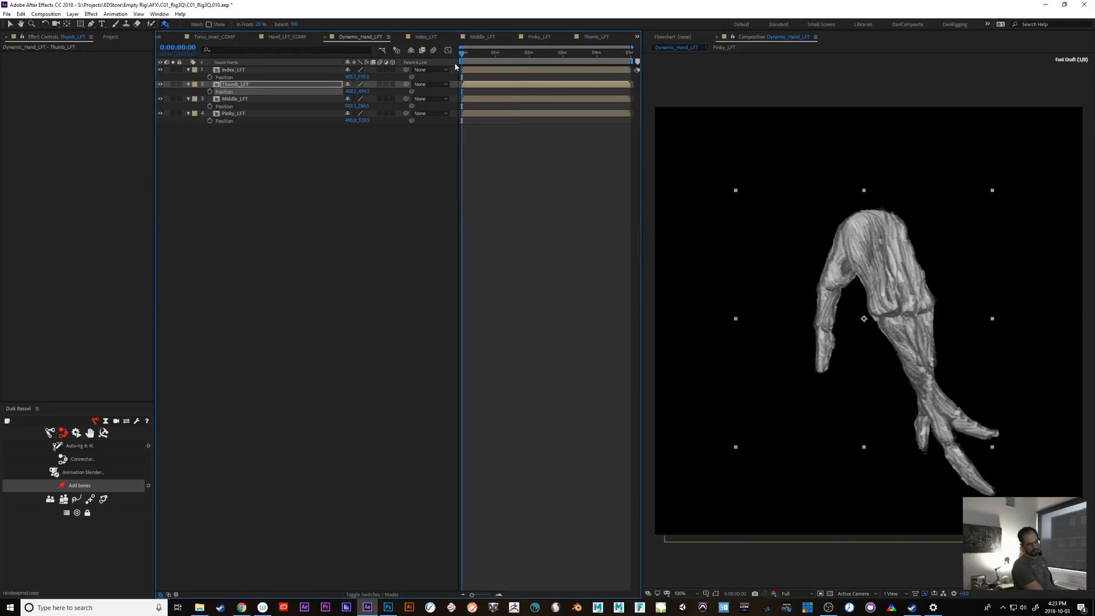
double_click(245, 85)
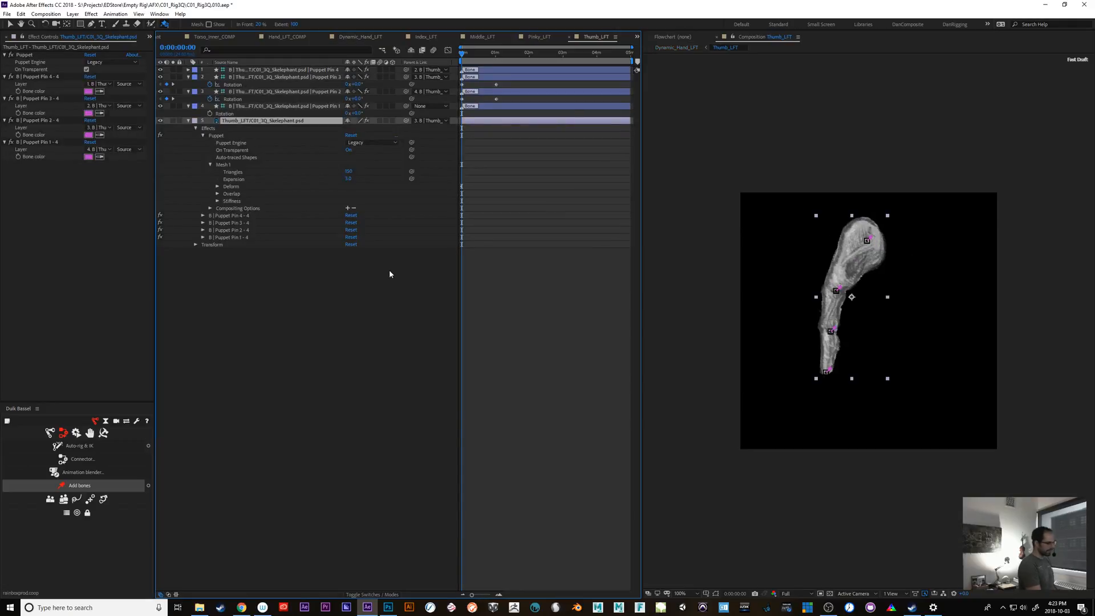
left_click(429, 120)
left_click(437, 131)
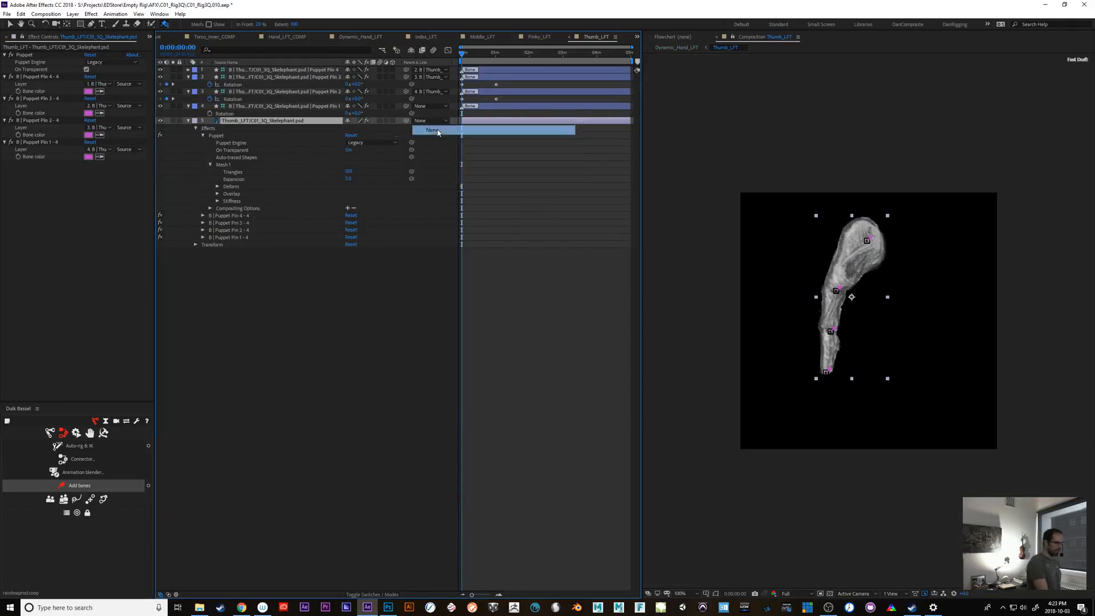
Return to the Dynamic_Hand_LFT composition and scrub the timeline to review the whole hand curling and opening.
left_click(530, 37)
left_click(358, 36)
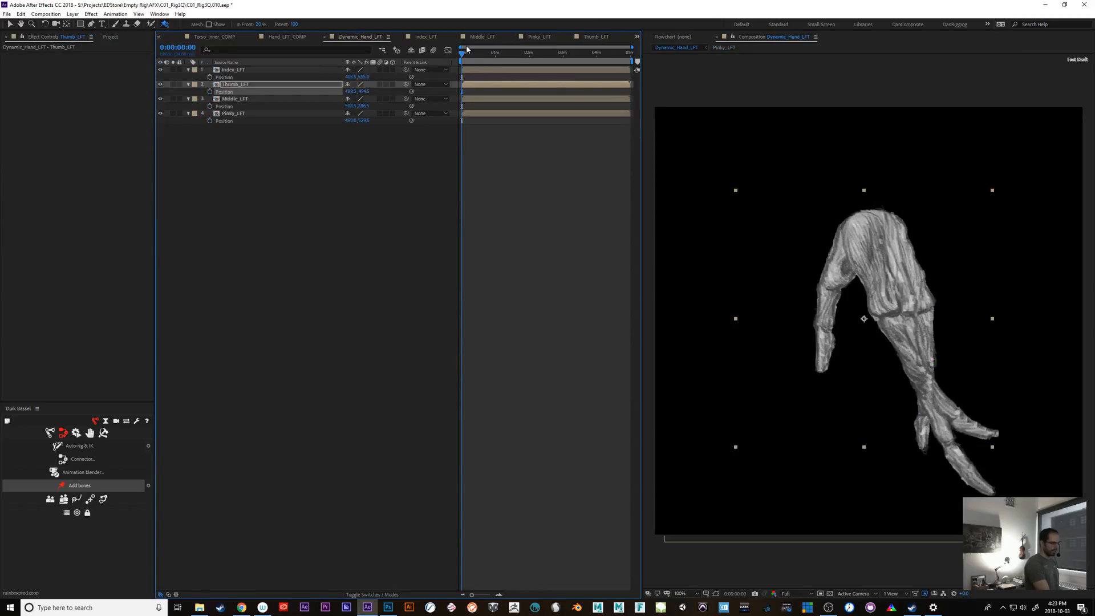
left_click_drag(467, 50, 462, 74)
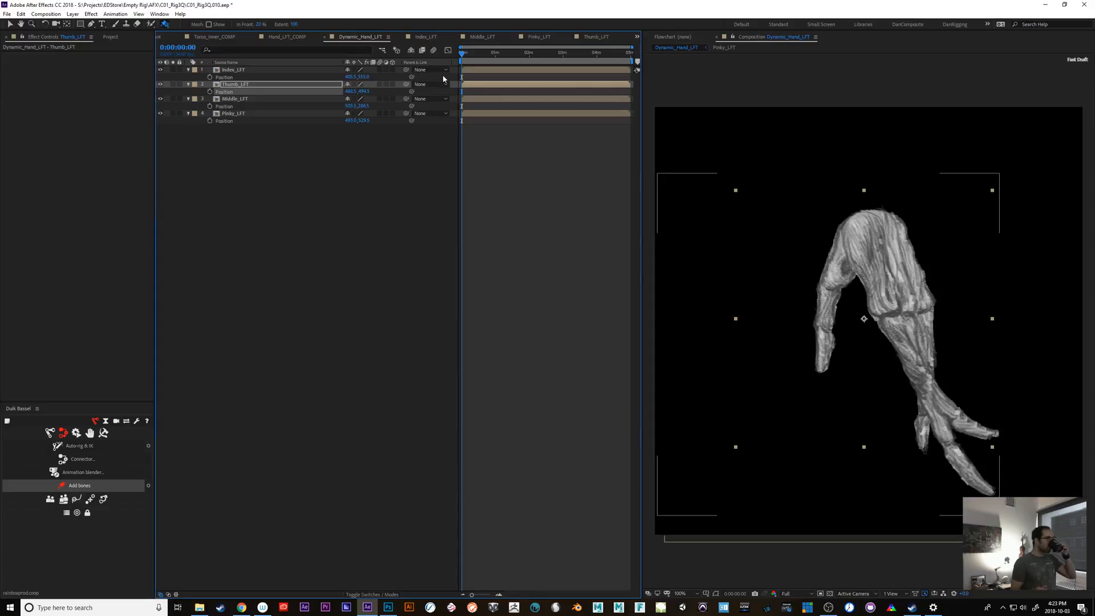
Make the index, thumb, middle and pinky layers 3D, collapse their properties, and set the fast preview mode to Adaptive Resolution.
left_click(239, 70)
left_click_drag(391, 71, 394, 132)
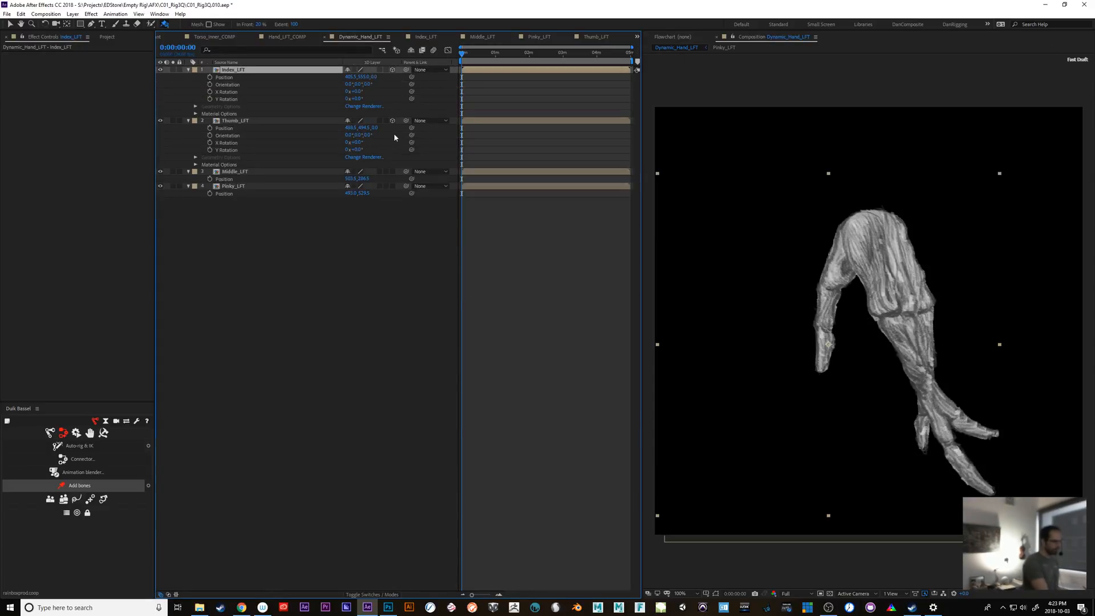
left_click(188, 70)
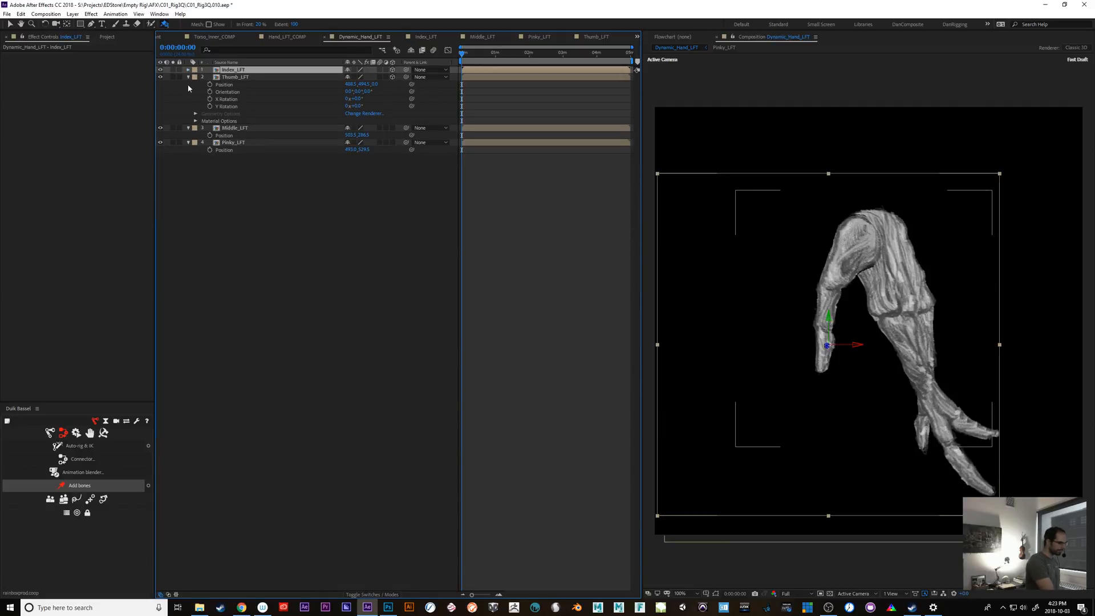
left_click(189, 77)
left_click(189, 84)
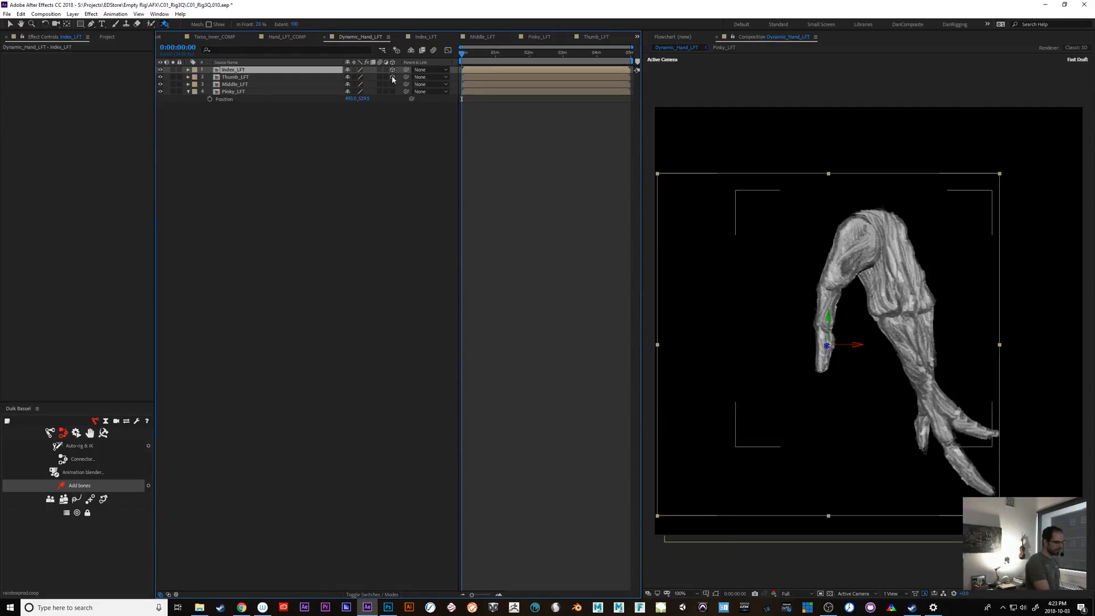
left_click_drag(392, 82, 392, 104)
left_click(391, 92)
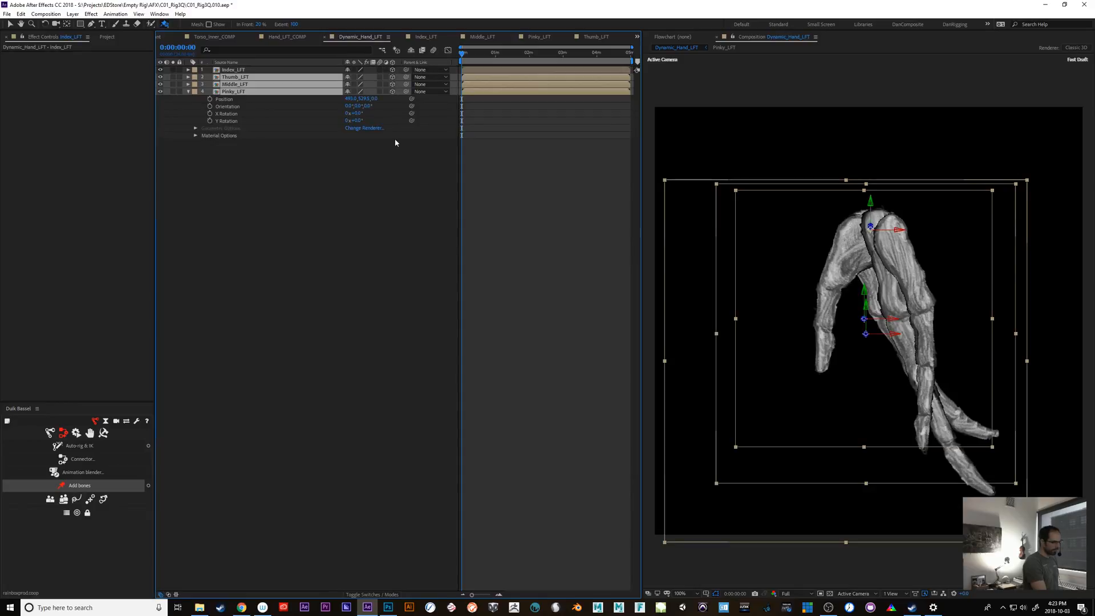
left_click(385, 162)
left_click(188, 91)
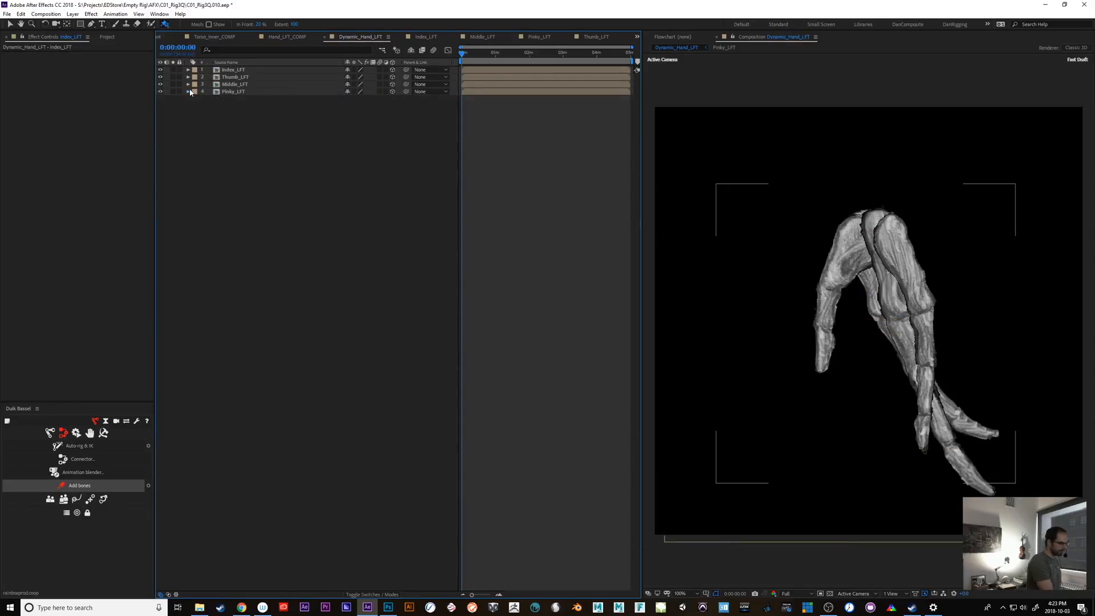
left_click(925, 594)
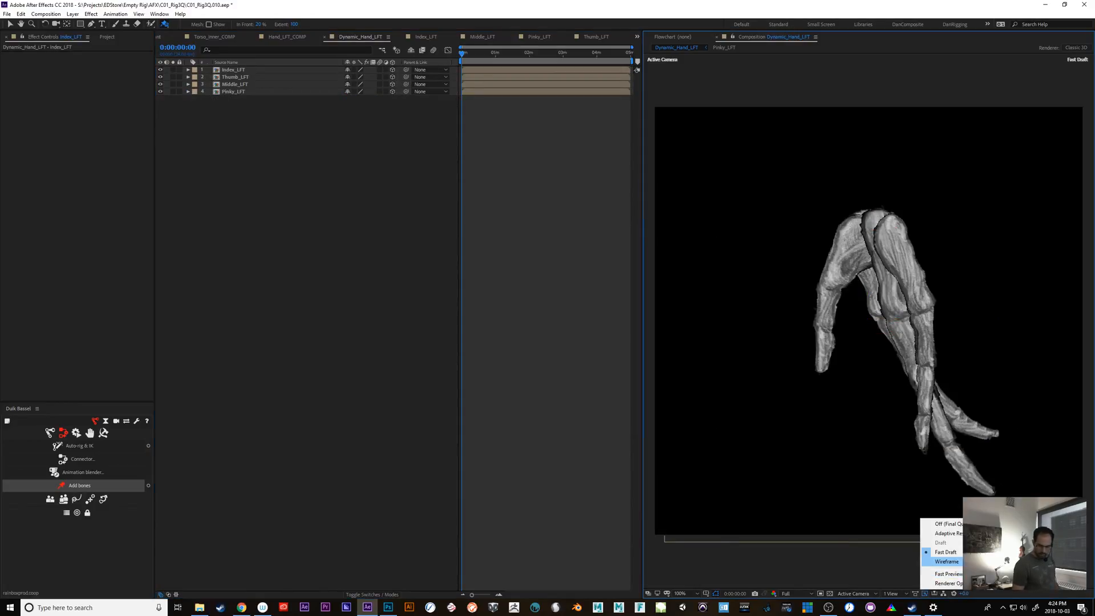
left_click(966, 534)
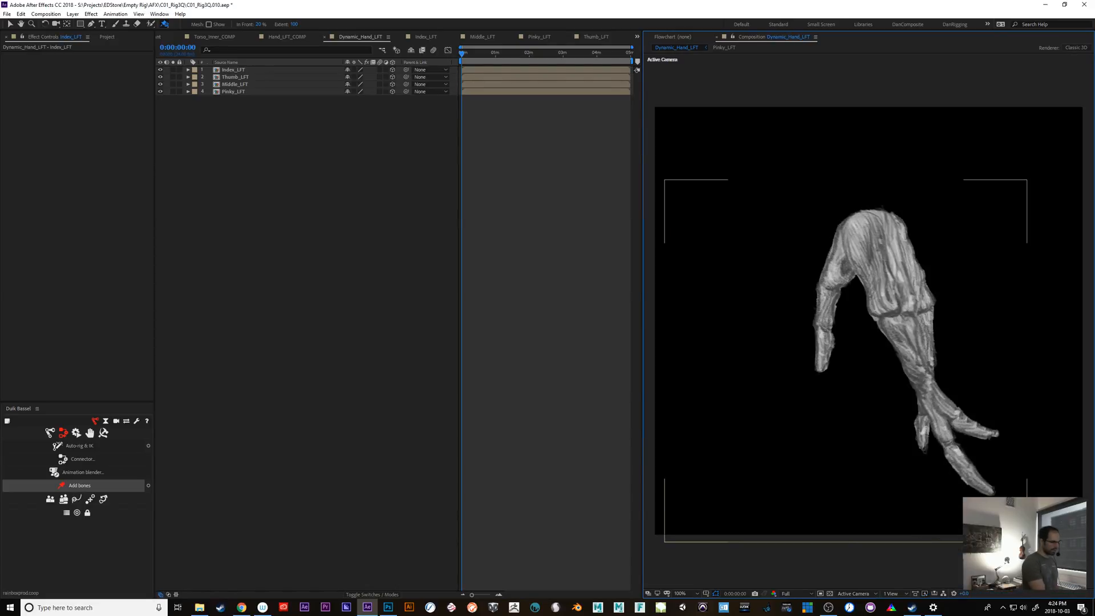
Add a one-node camera named Camera 1 to the Dynamic_Hand_LFT composition, using one of the lens presets.
left_click(231, 70)
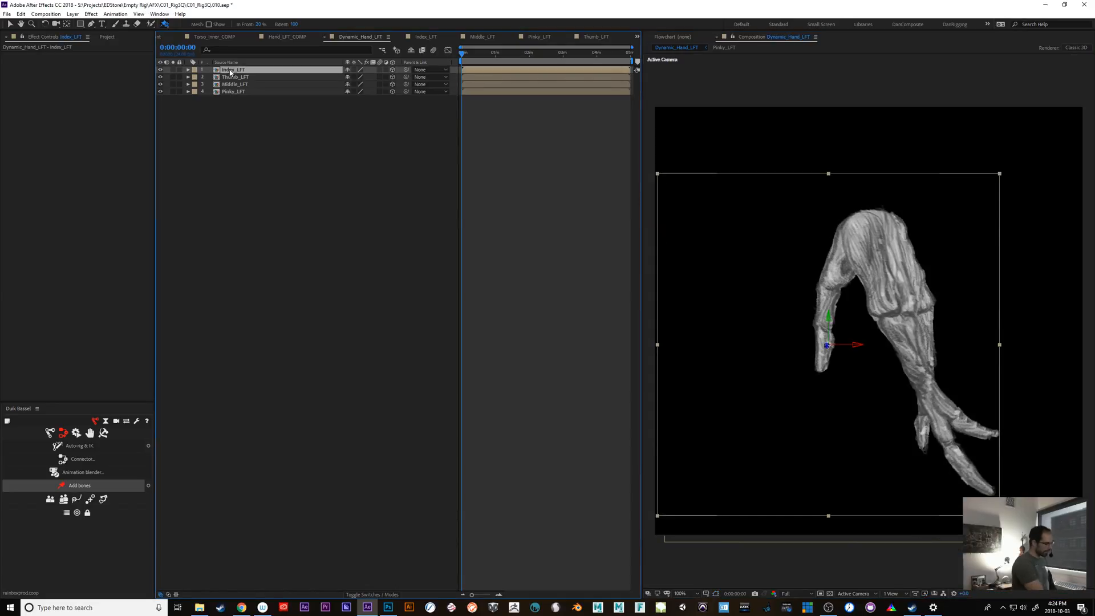
left_click(236, 92, "shift")
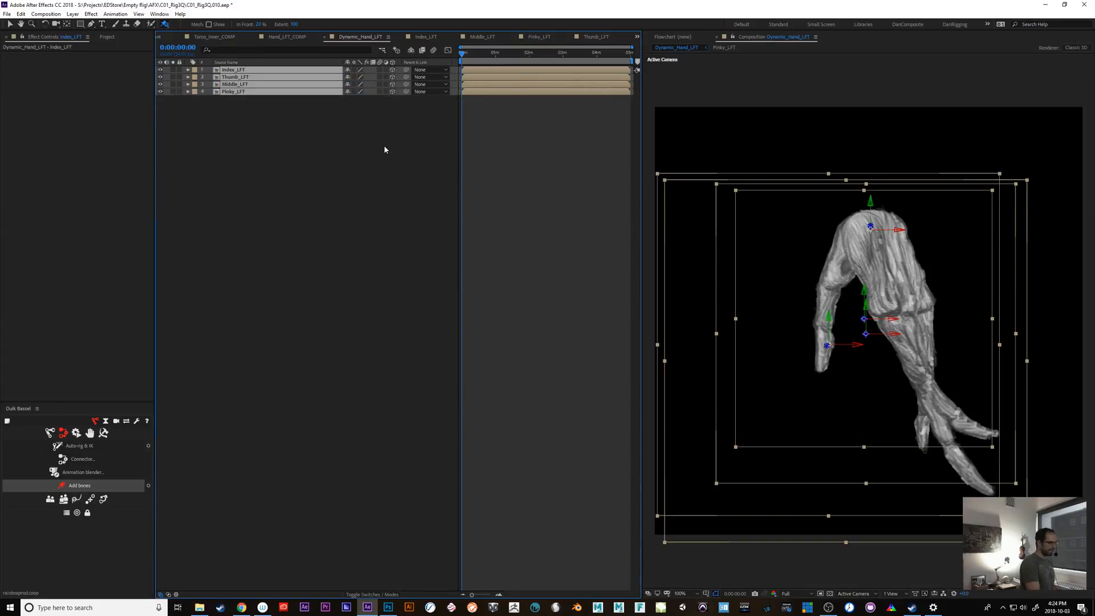
left_click(72, 14)
mouse_move(85, 24)
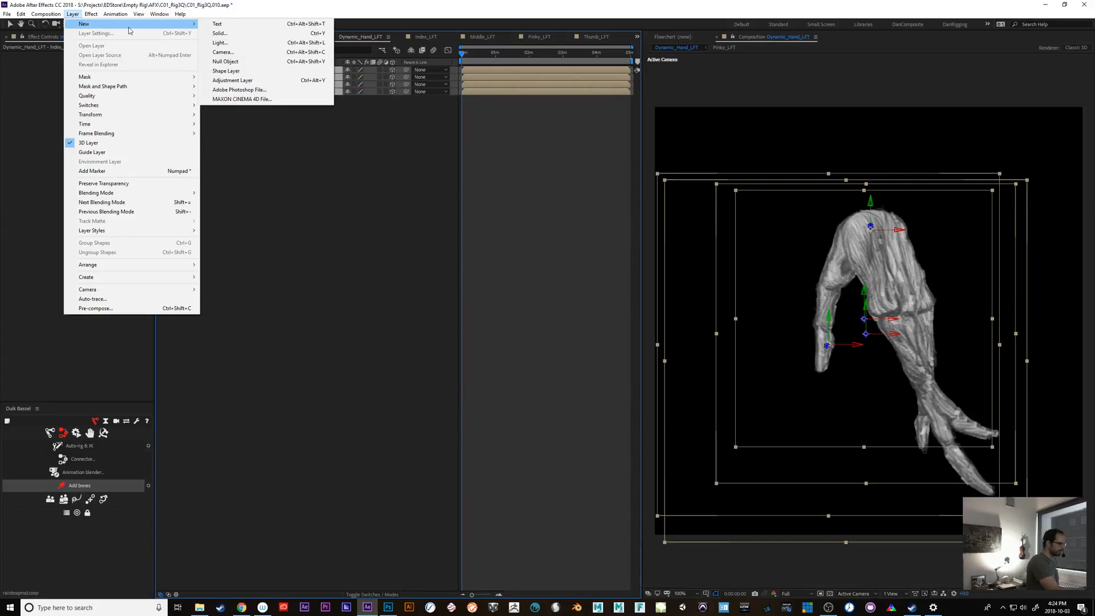
left_click(262, 55)
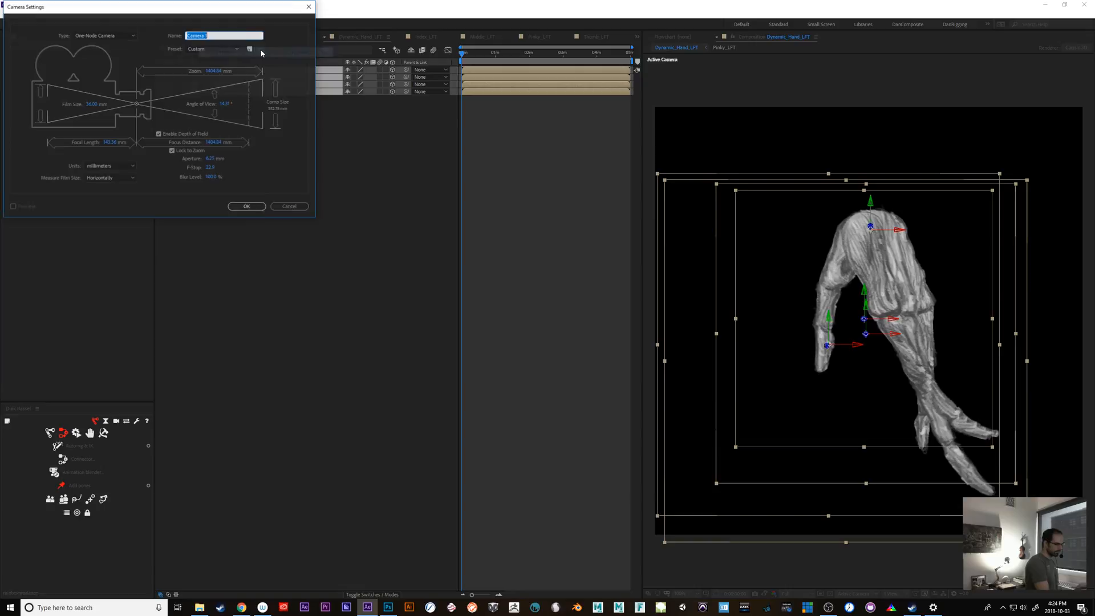
left_click(230, 49)
left_click(221, 87)
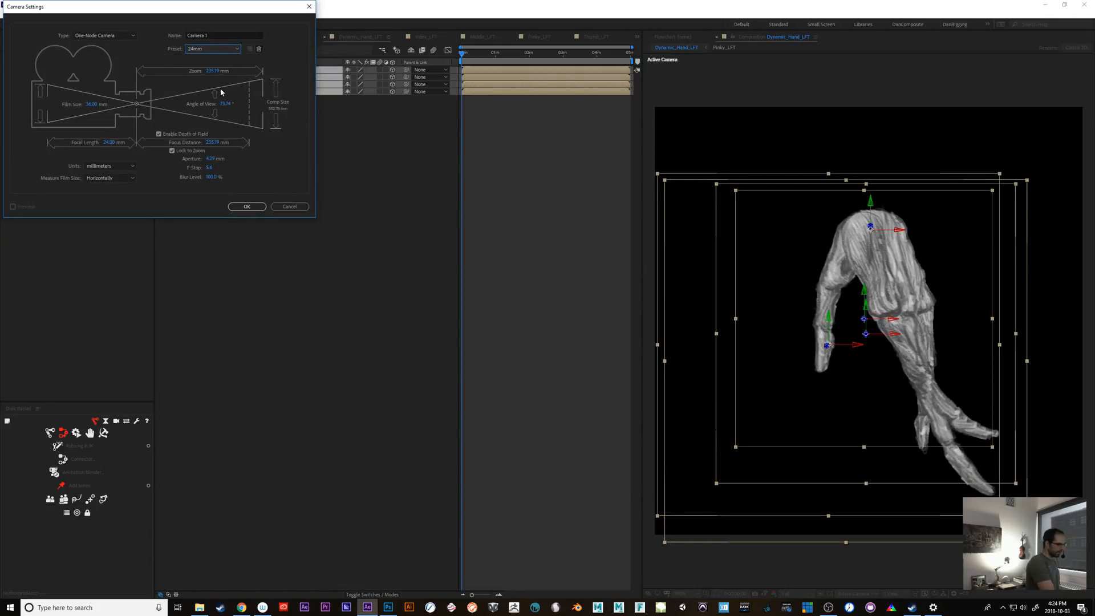
left_click(216, 50)
left_click(205, 116)
left_click(247, 207)
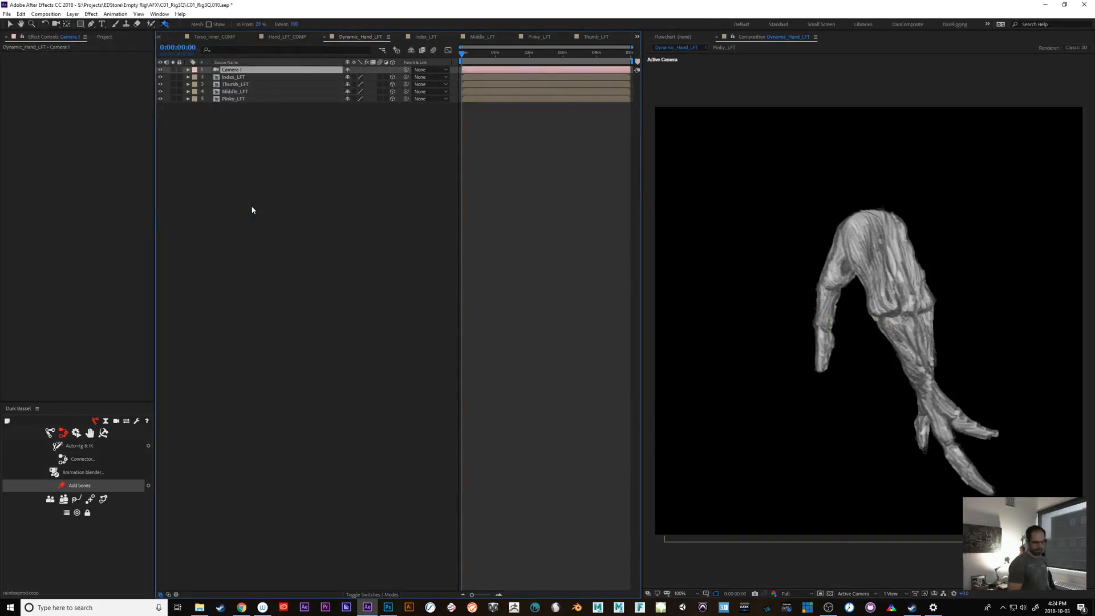
Inspect the 3D finger layers from Custom View 1, orbiting around the hand and checking where the index and pinky layers sit.
left_click(856, 594)
left_click(862, 567)
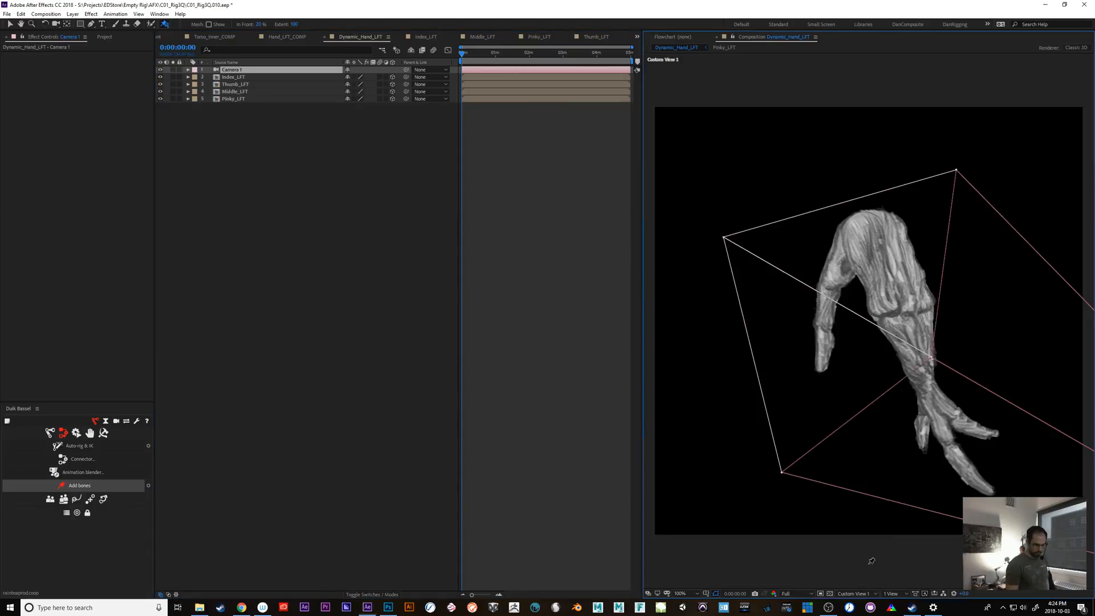
key("c")
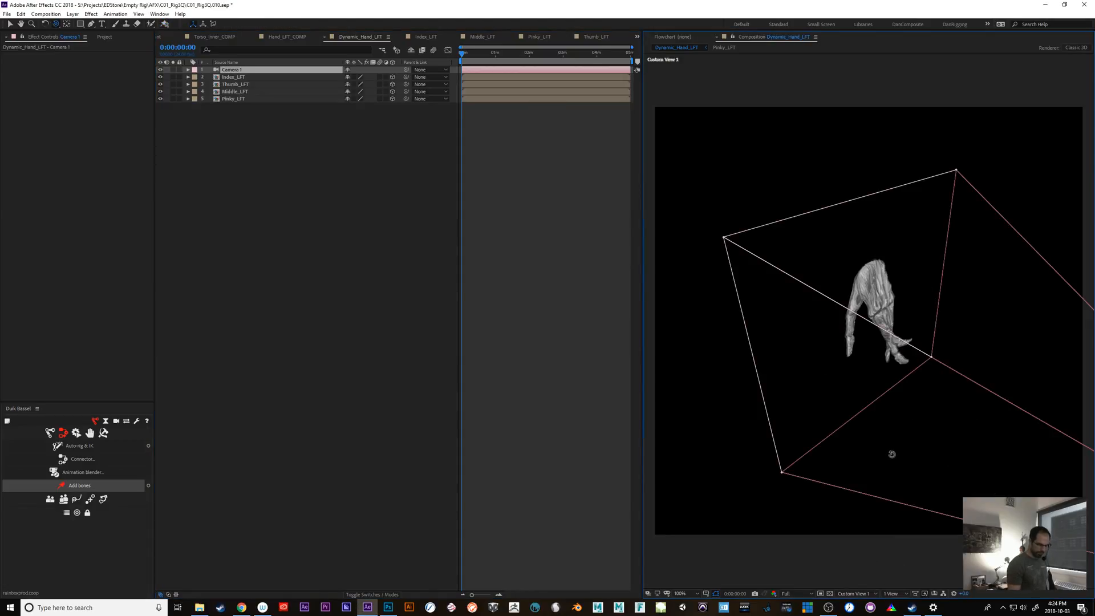
left_click_drag(890, 455, 795, 457)
left_click(234, 77)
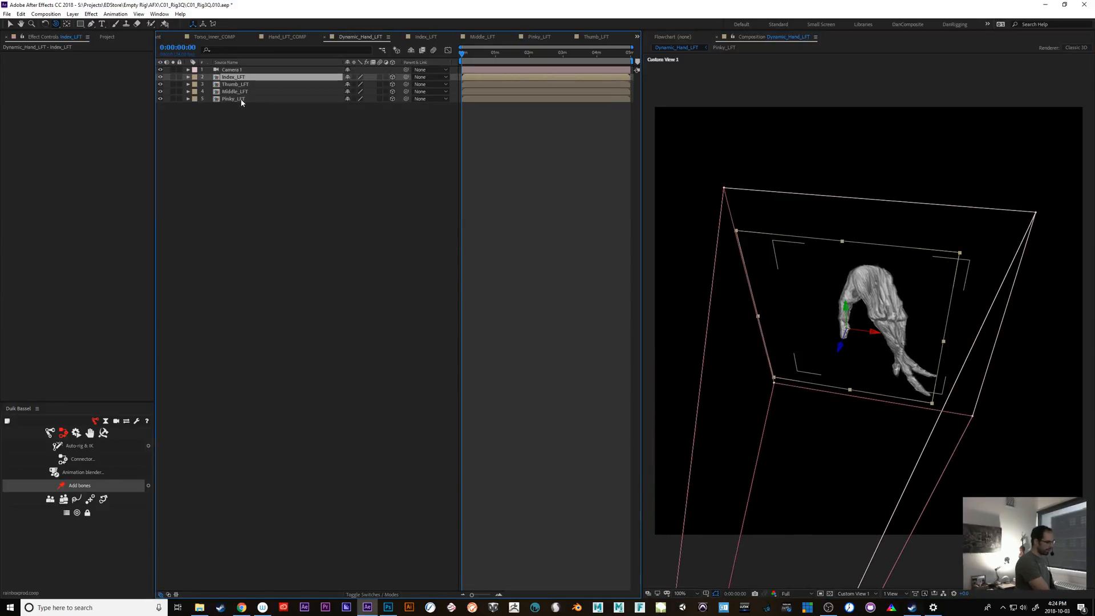
left_click(242, 99)
left_click(238, 77)
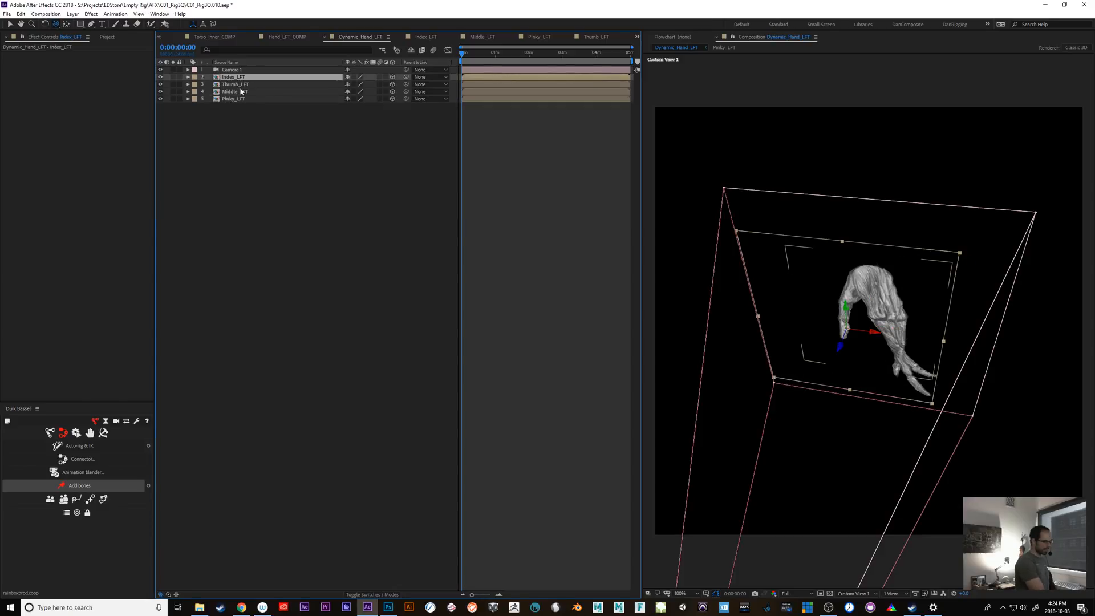
Switch to the Front view, solo Index_LFT, and move its anchor point to the base of the index finger.
left_click(854, 594)
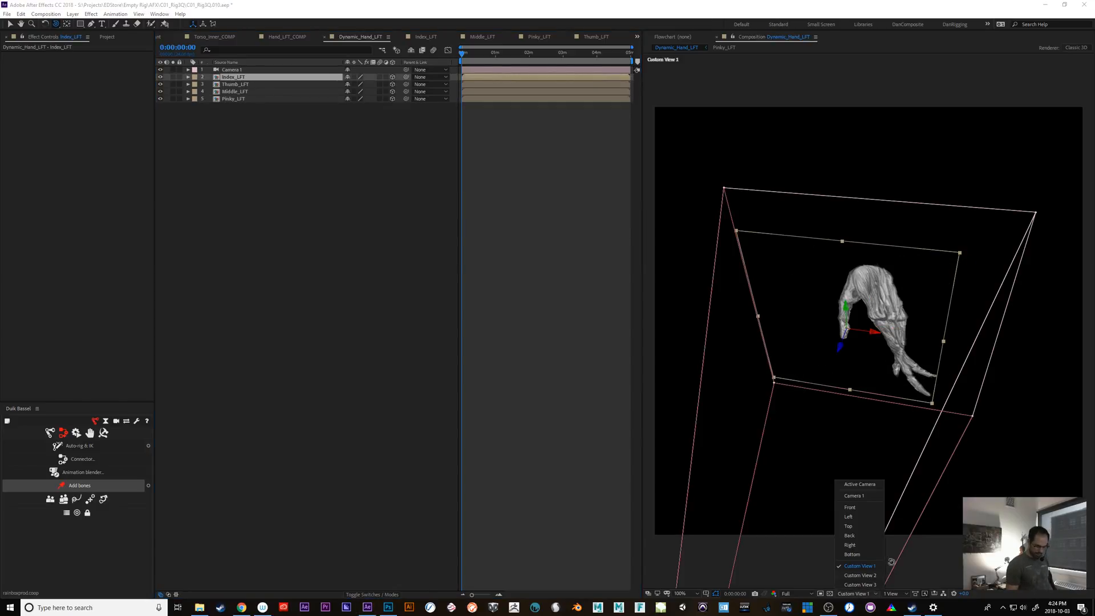
left_click(861, 504)
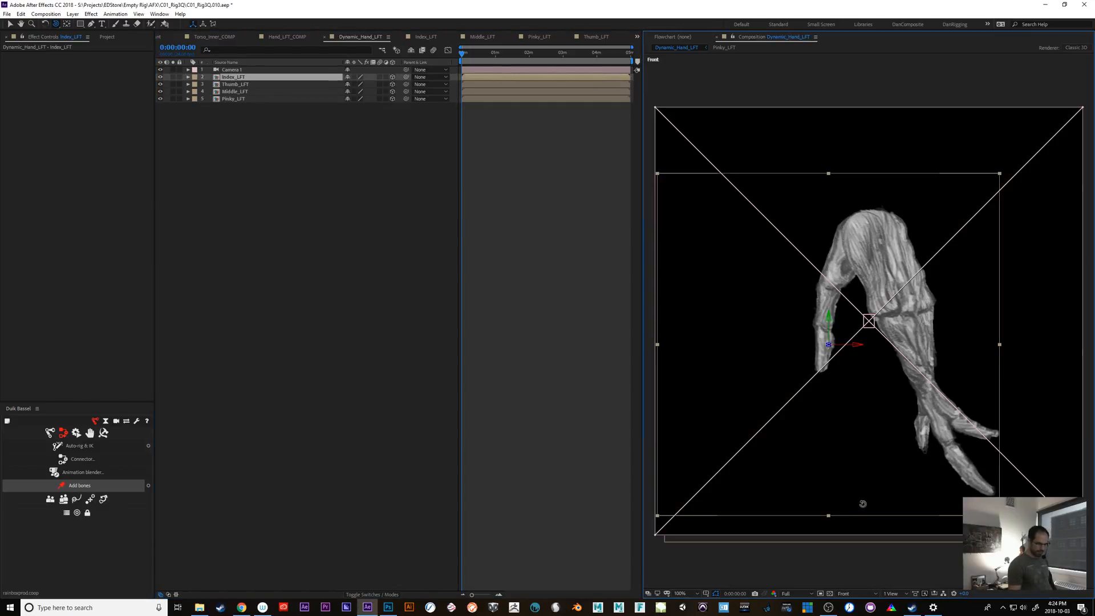
left_click(174, 77)
key("y")
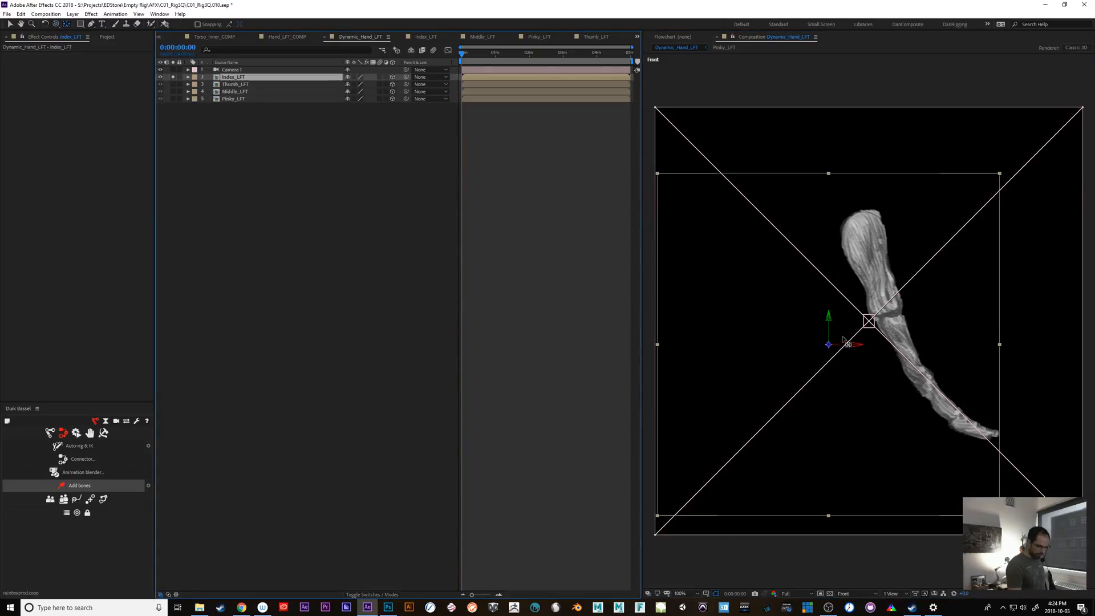
left_click_drag(834, 349, 871, 240)
Solo only Thumb_LFT and try to move its anchor point to the base of the thumb.
left_click(234, 84)
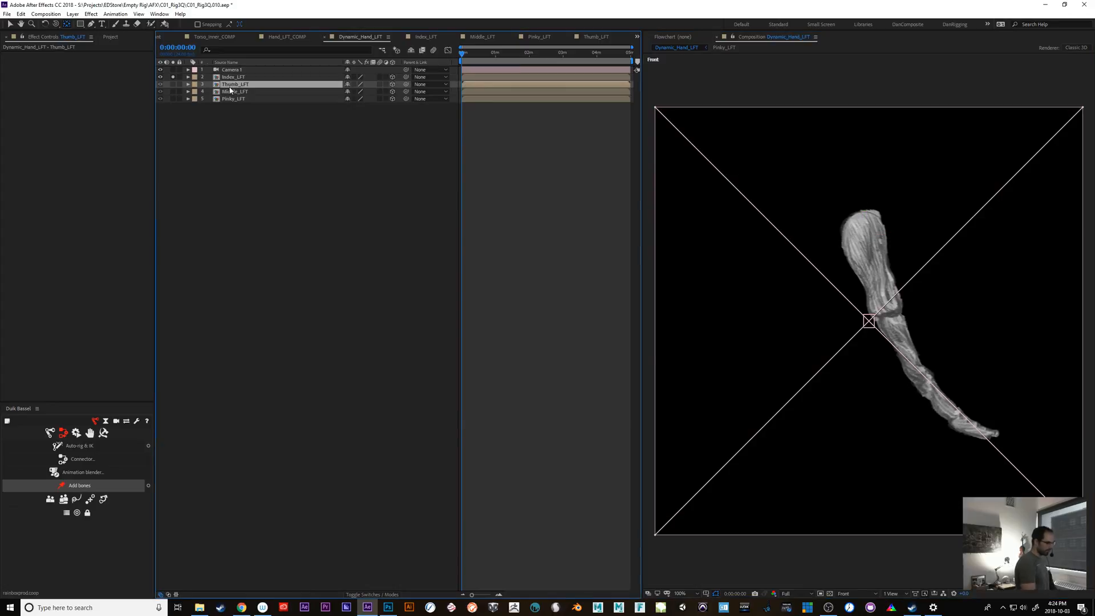
left_click(173, 77)
left_click(173, 84)
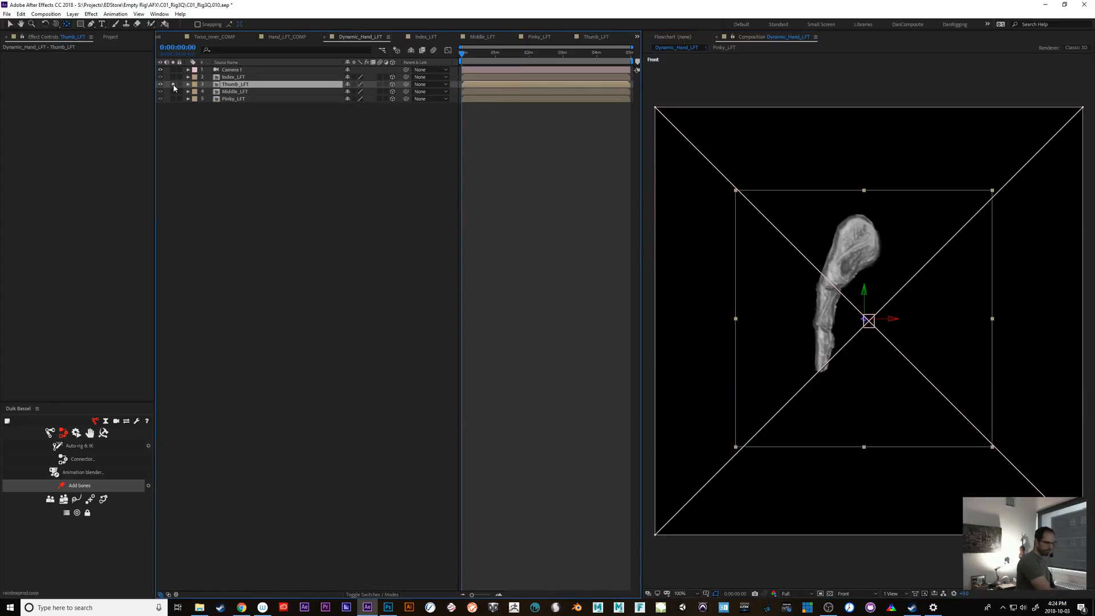
left_click_drag(870, 314, 859, 239)
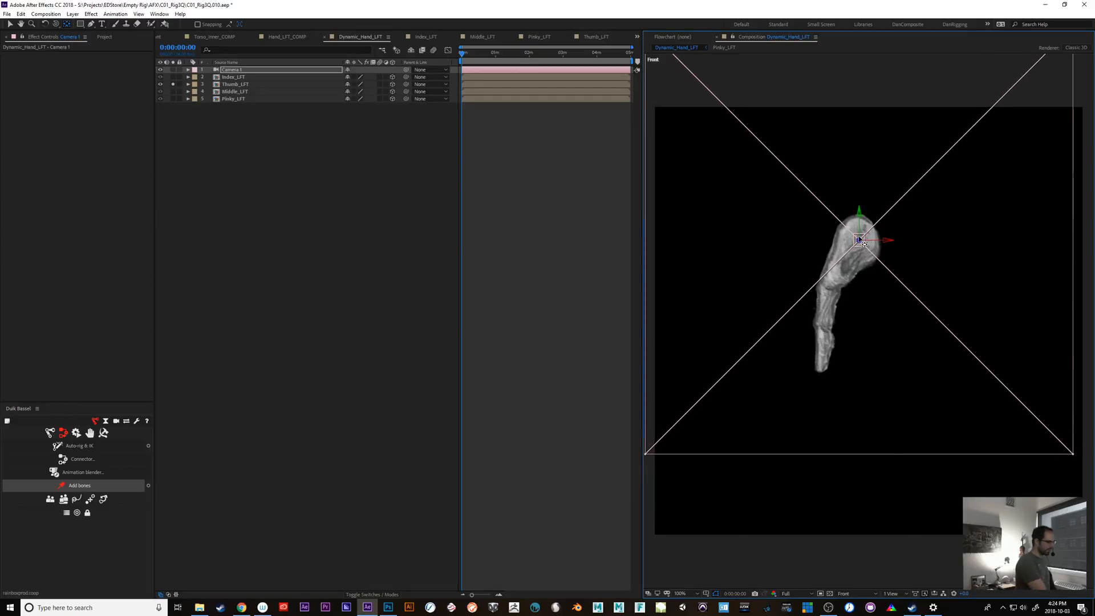
Solo only Middle_LFT and shift its anchor point slightly to centre it on the base of the middle finger.
left_click(243, 92)
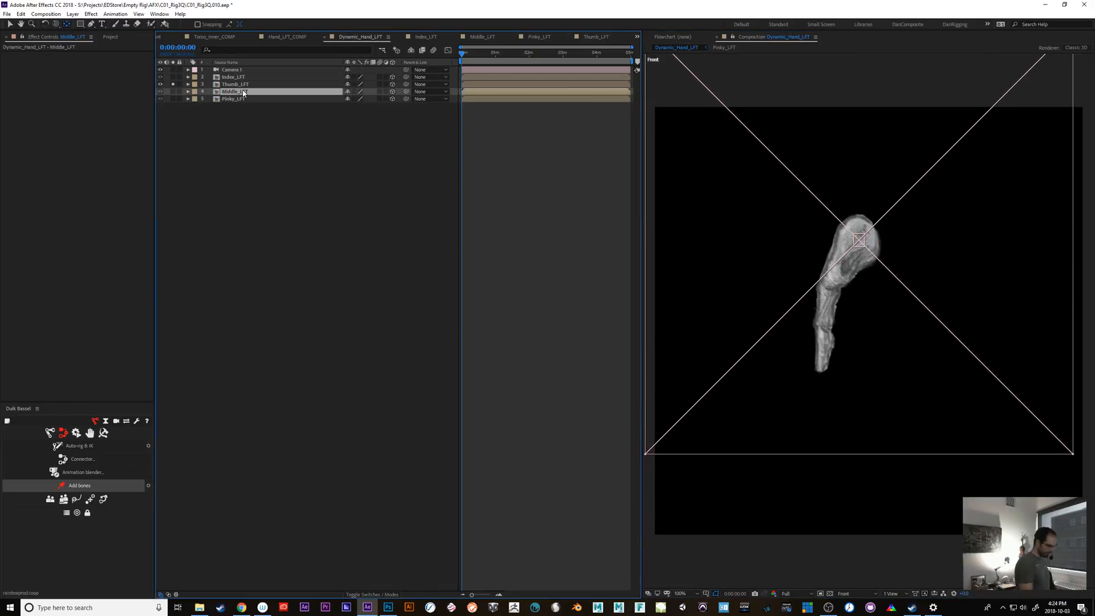
left_click(172, 84)
left_click(173, 92)
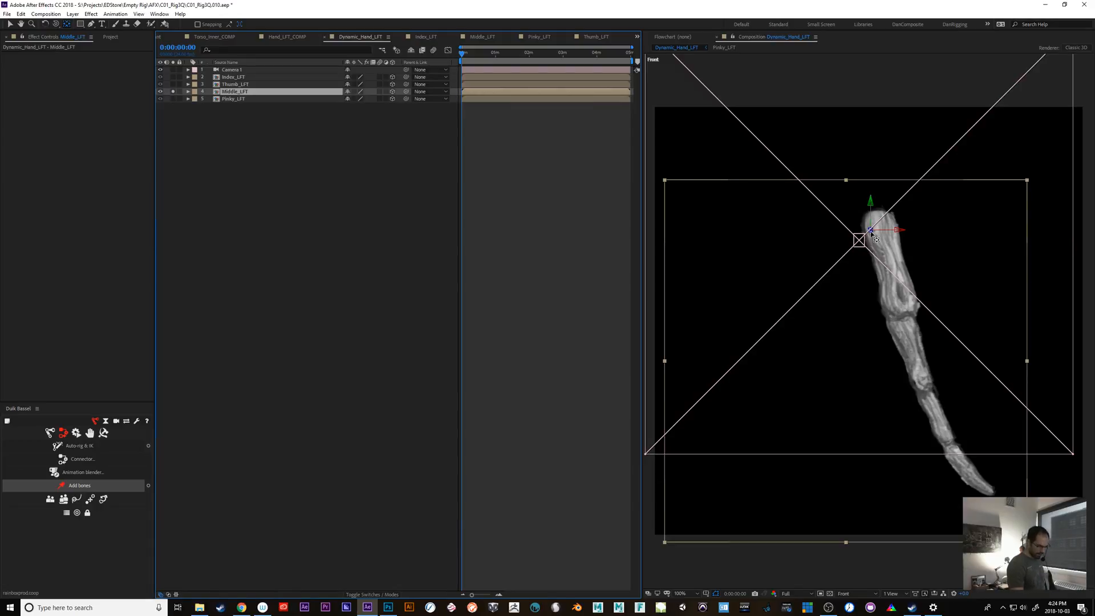
left_click_drag(871, 230, 880, 229)
Solo only Pinky_LFT, move its anchor point to the base of the pinky, and turn its solo off to show the whole hand.
left_click(225, 101)
left_click(173, 92)
left_click(173, 100)
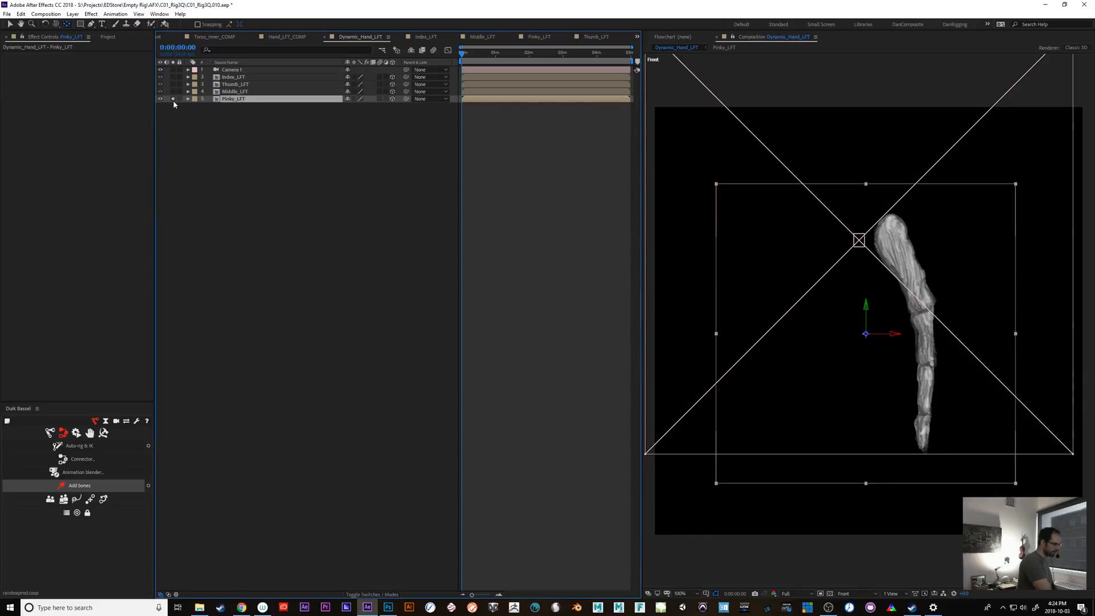
left_click_drag(867, 335, 892, 237)
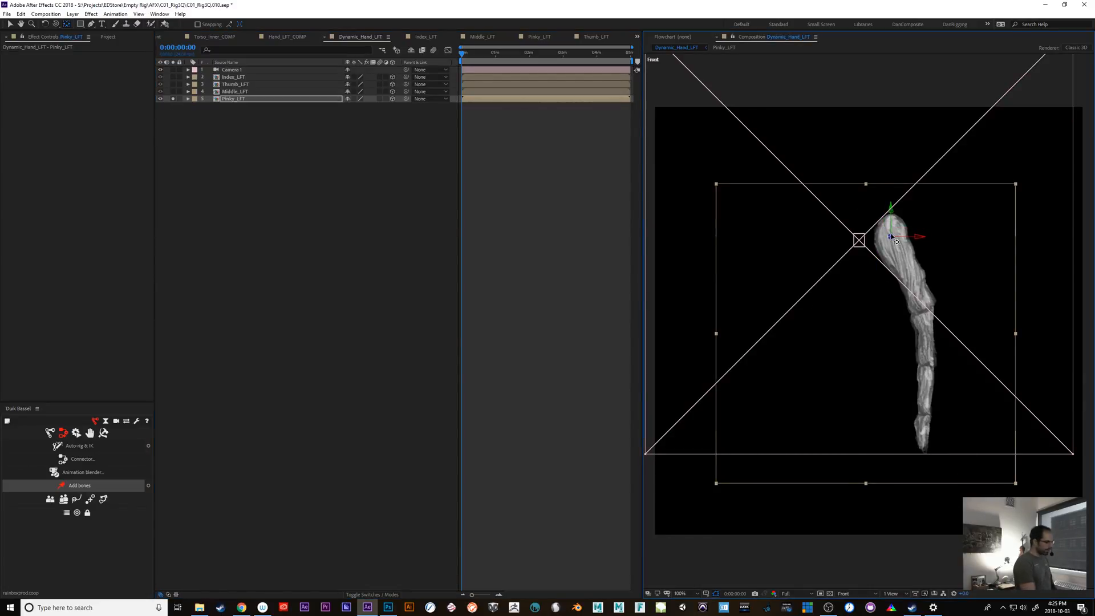
left_click(241, 93)
left_click(240, 85)
left_click(222, 100)
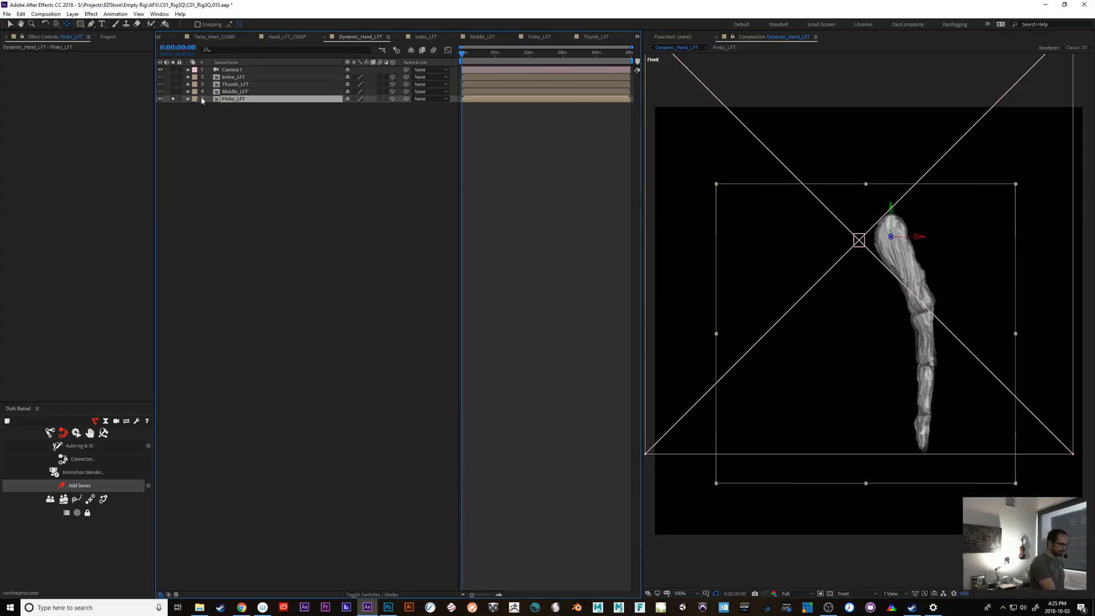
left_click(172, 98)
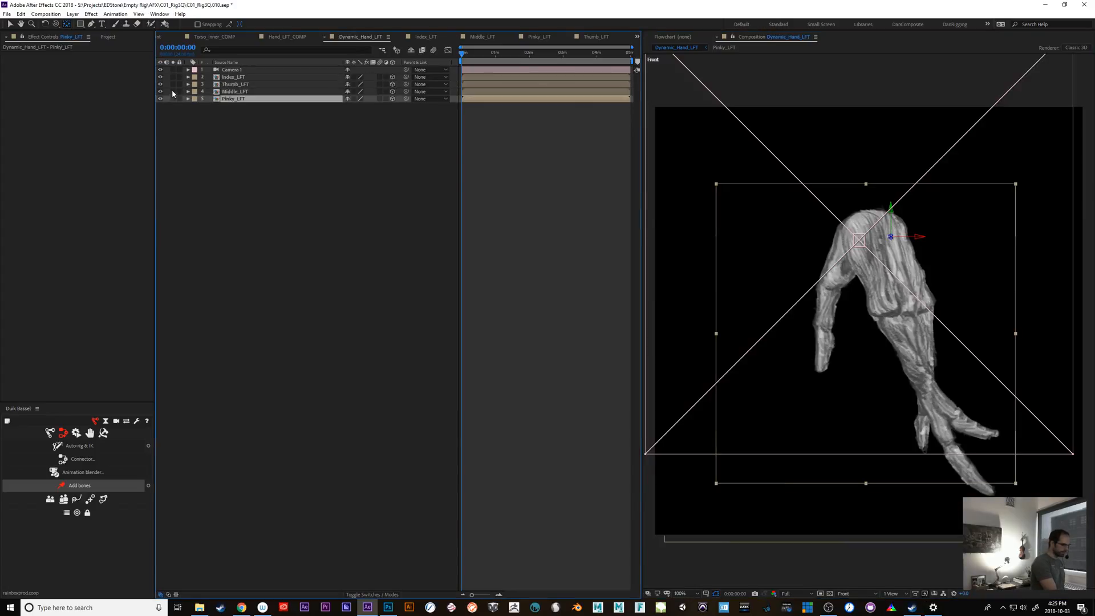
Check the anchor point placement of the middle, index, pinky and thumb layers by selecting each in turn.
left_click(239, 93)
left_click(236, 77)
left_click(234, 91)
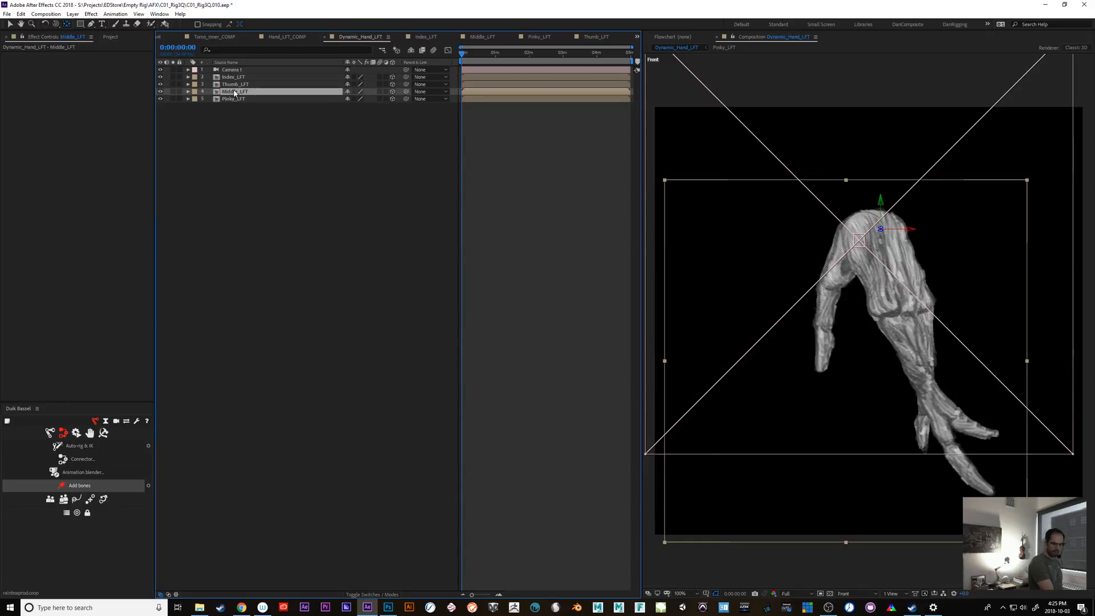
left_click(234, 101)
left_click(235, 92)
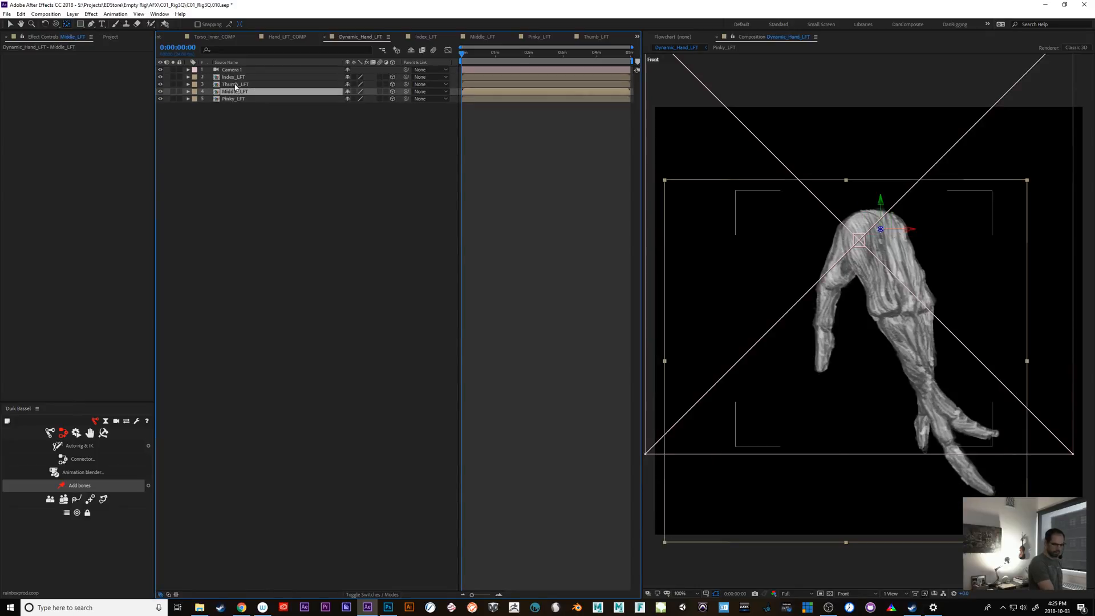
left_click(235, 84)
double_click(235, 85)
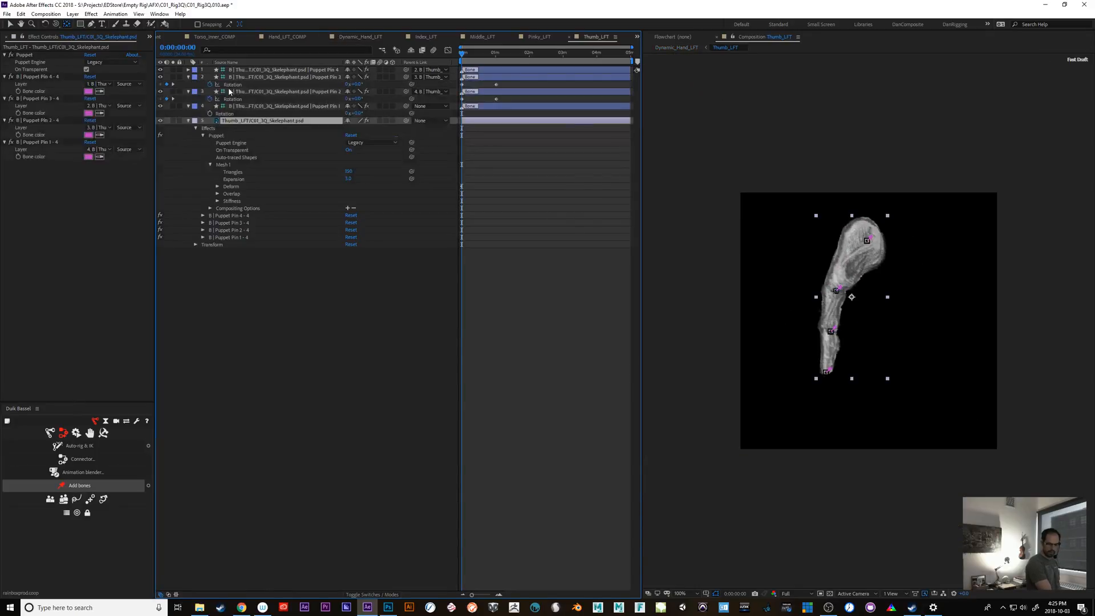
left_click(215, 38)
left_click(288, 38)
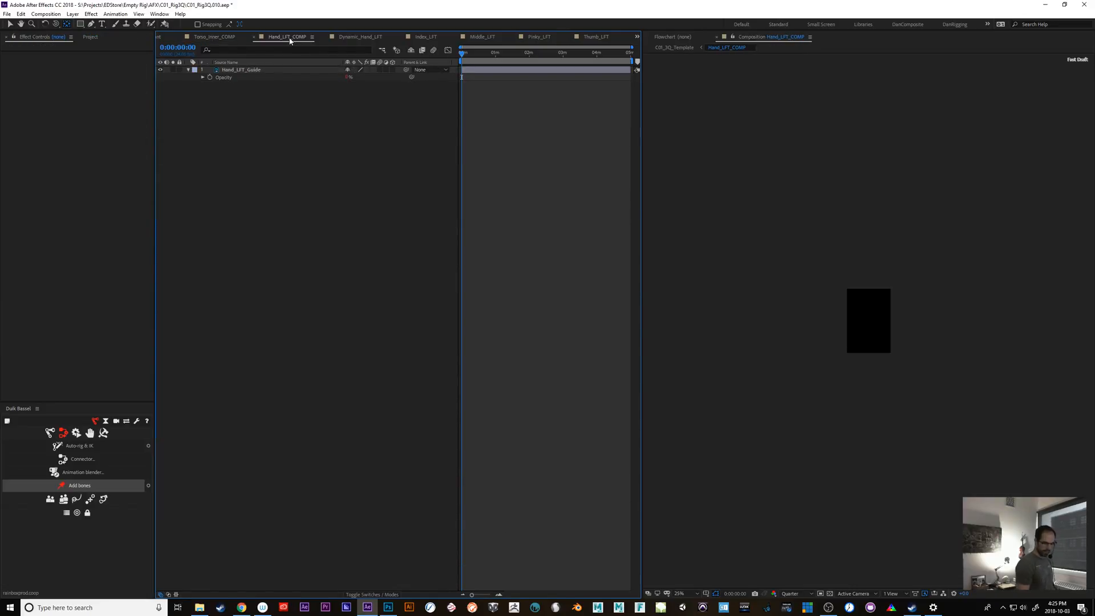
left_click(361, 38)
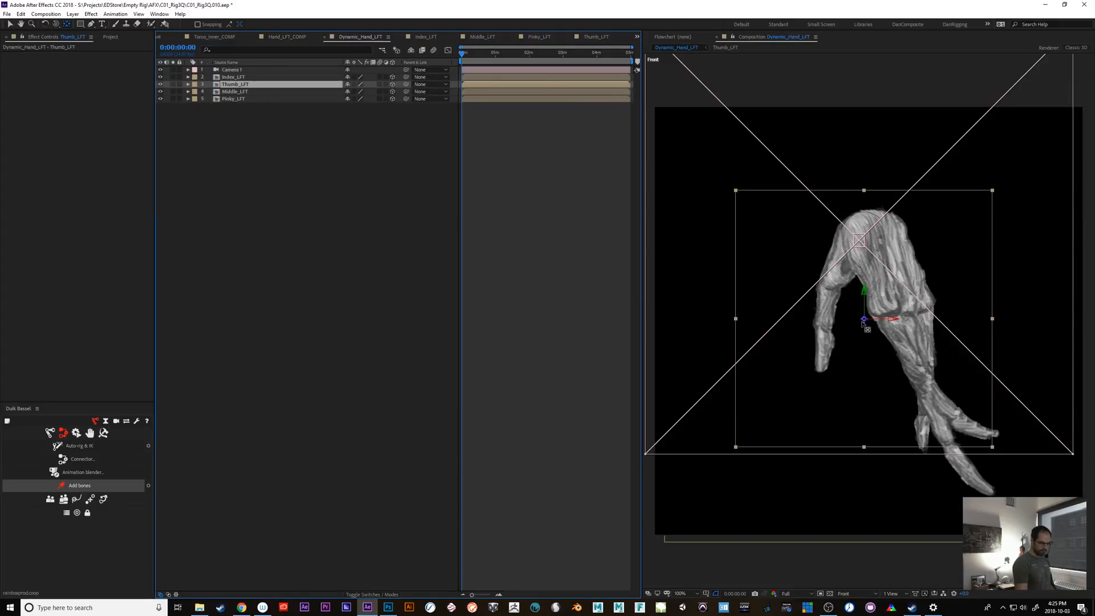
Solo Thumb_LFT, move its anchor point to the base of the thumb, and turn its solo off with Custom View 1 displayed.
left_click(172, 85)
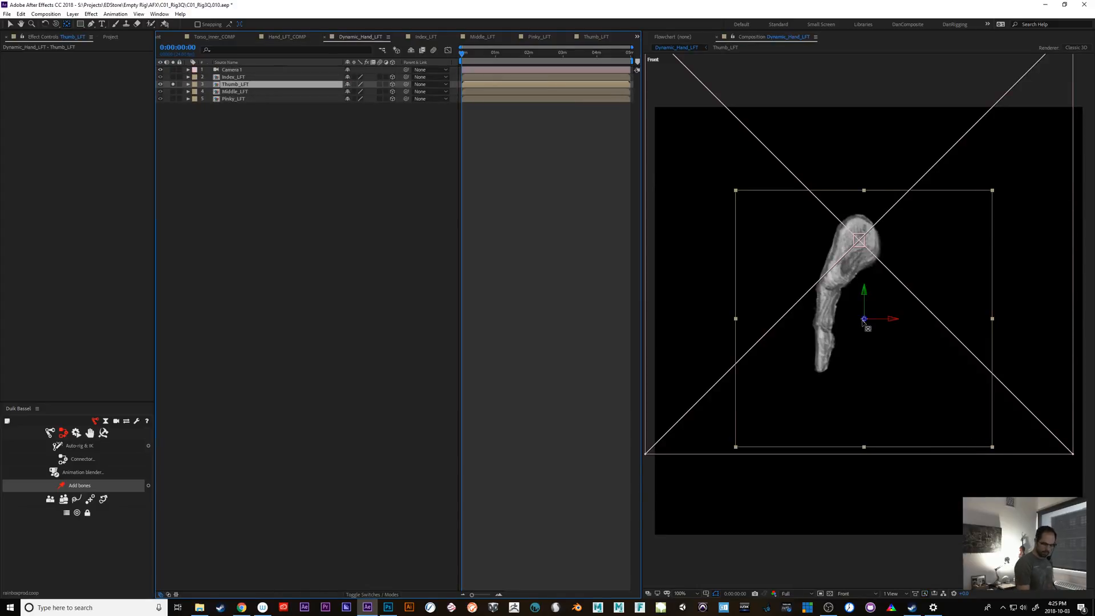
left_click_drag(864, 319, 866, 248)
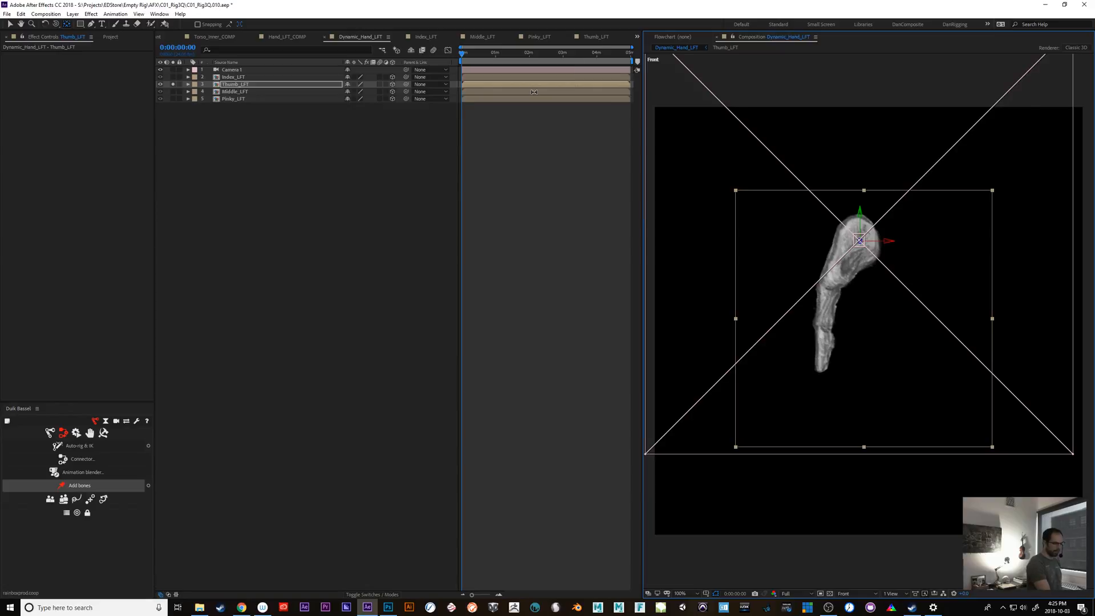
left_click(857, 594)
left_click(860, 566)
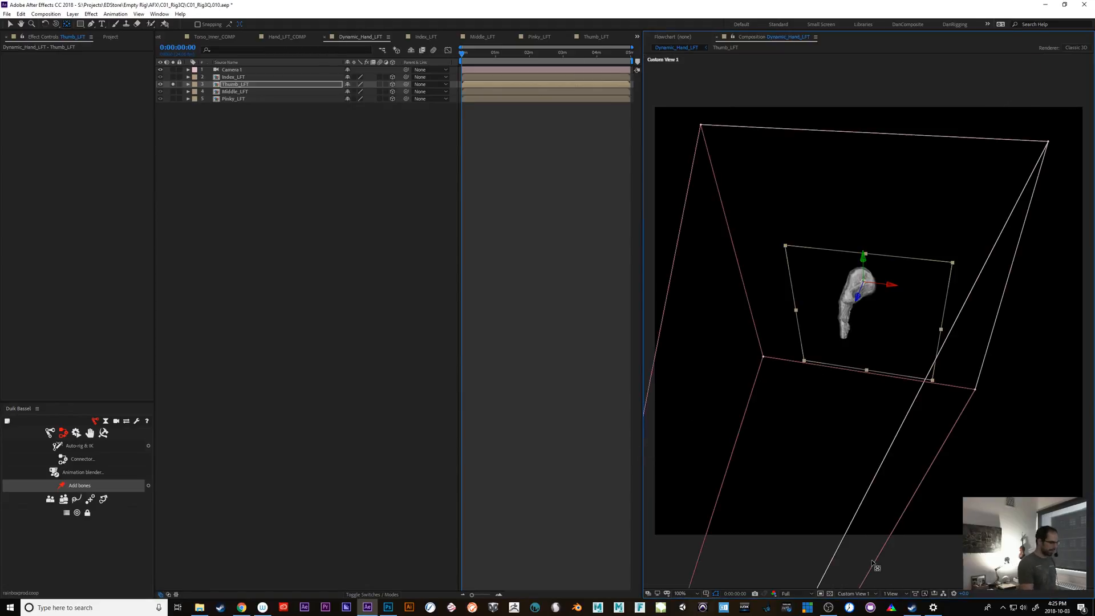
left_click(173, 85)
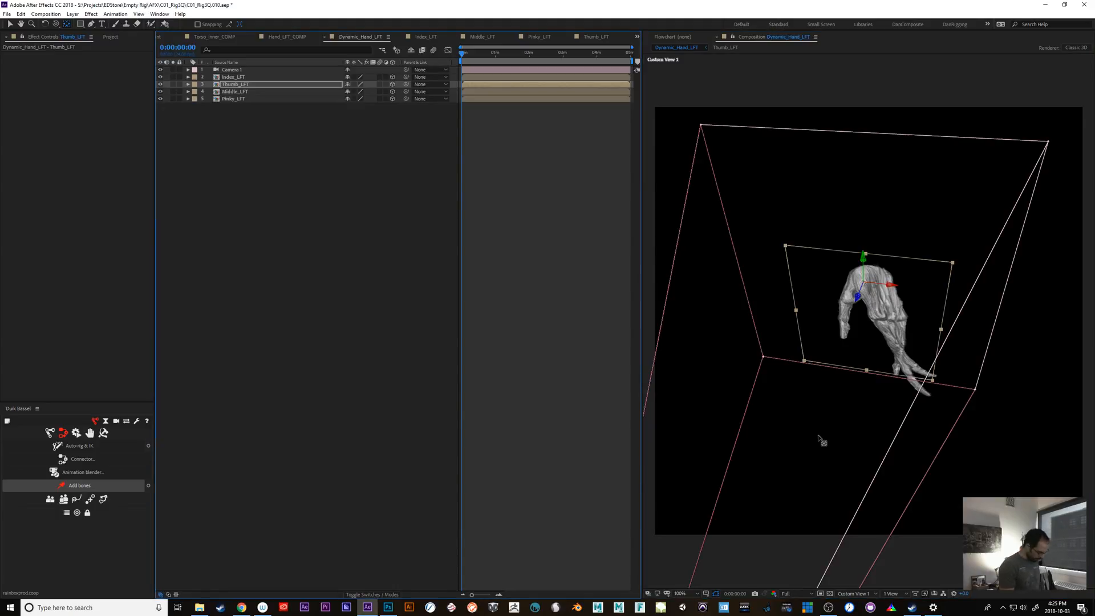
Try a Z position of 25 on Pinky_LFT and settle on 100 to push it behind the other fingers.
key("c")
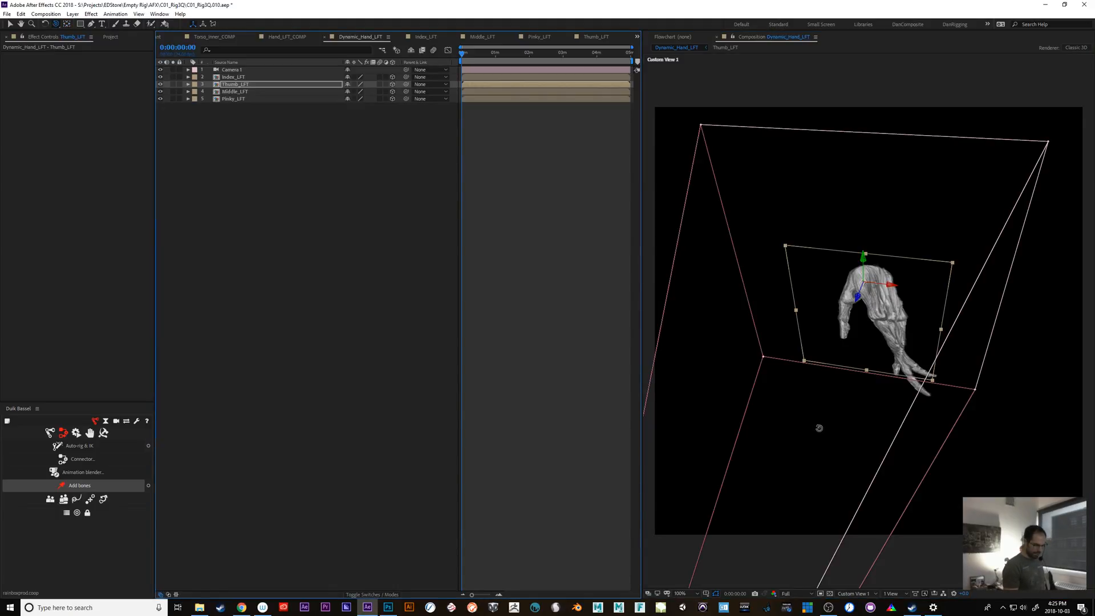
left_click_drag(819, 428, 840, 438)
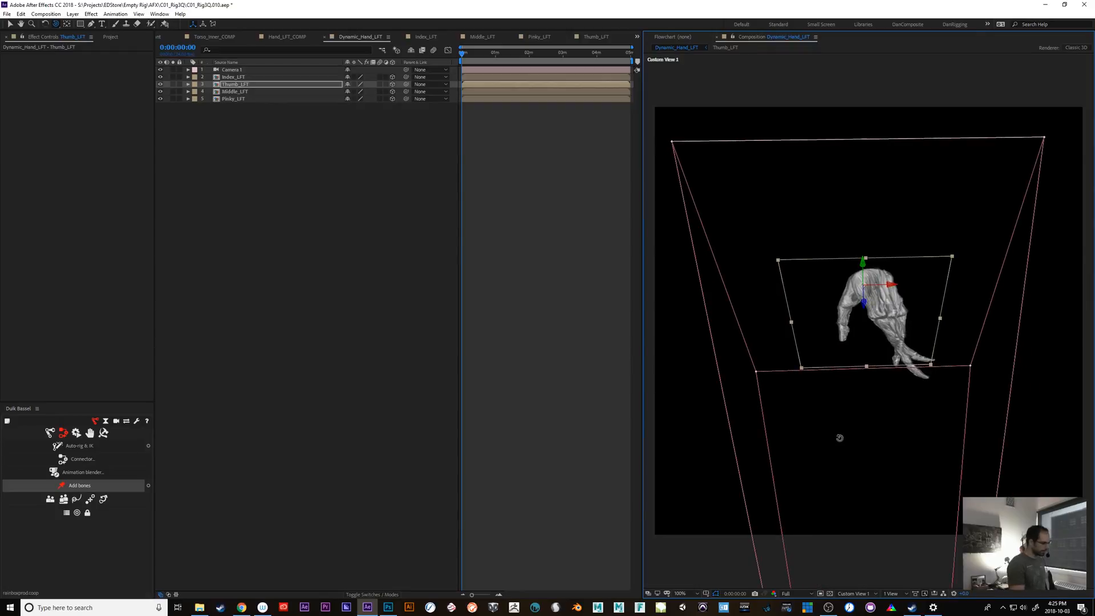
left_click(233, 99)
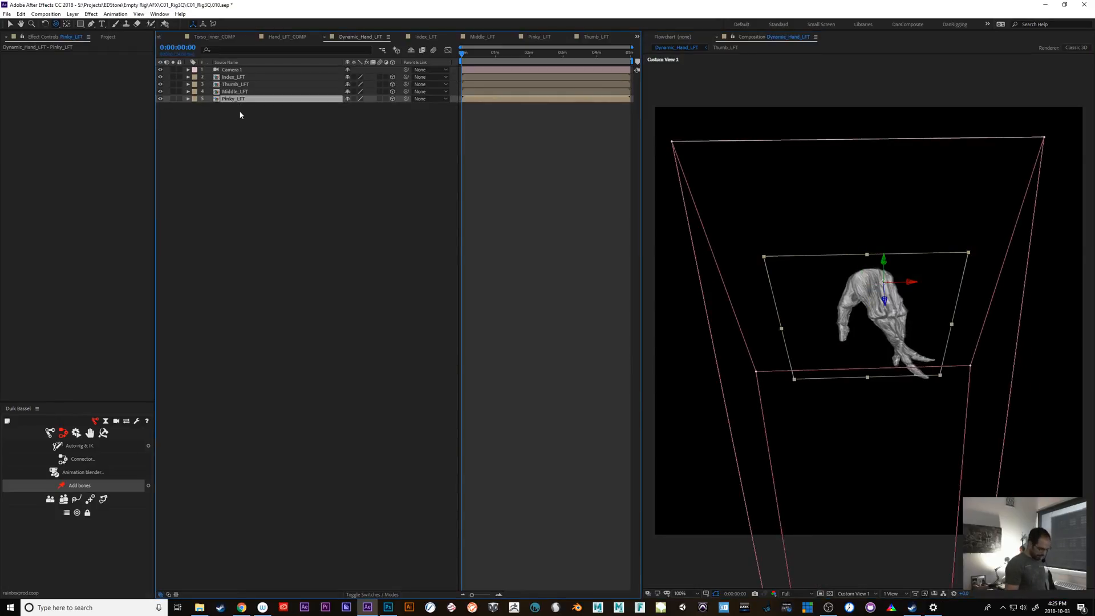
key("p")
left_click(373, 106)
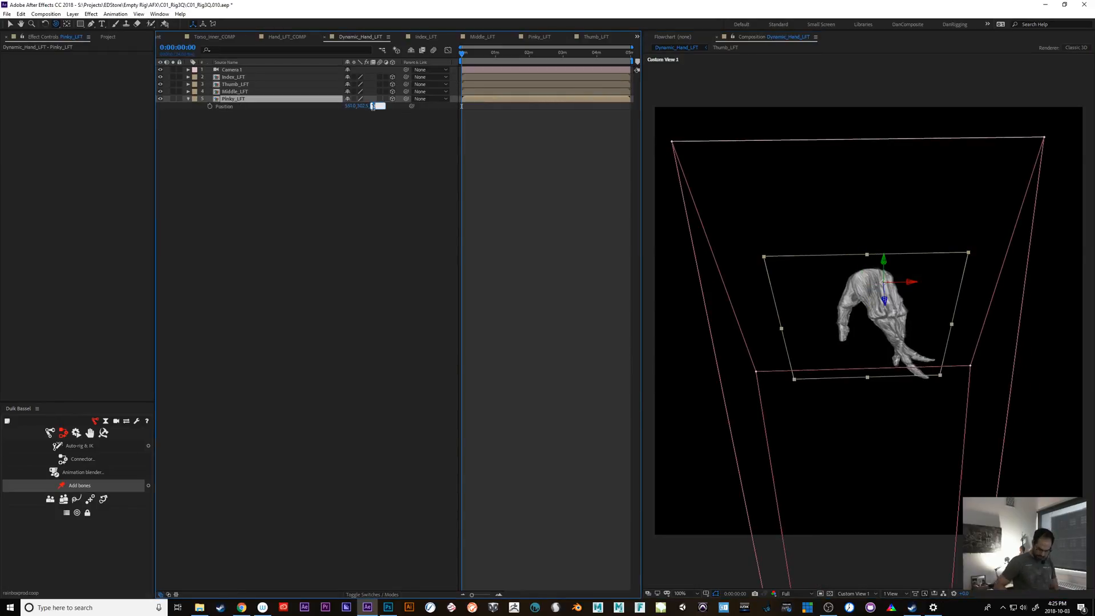
type("25")
key("Return")
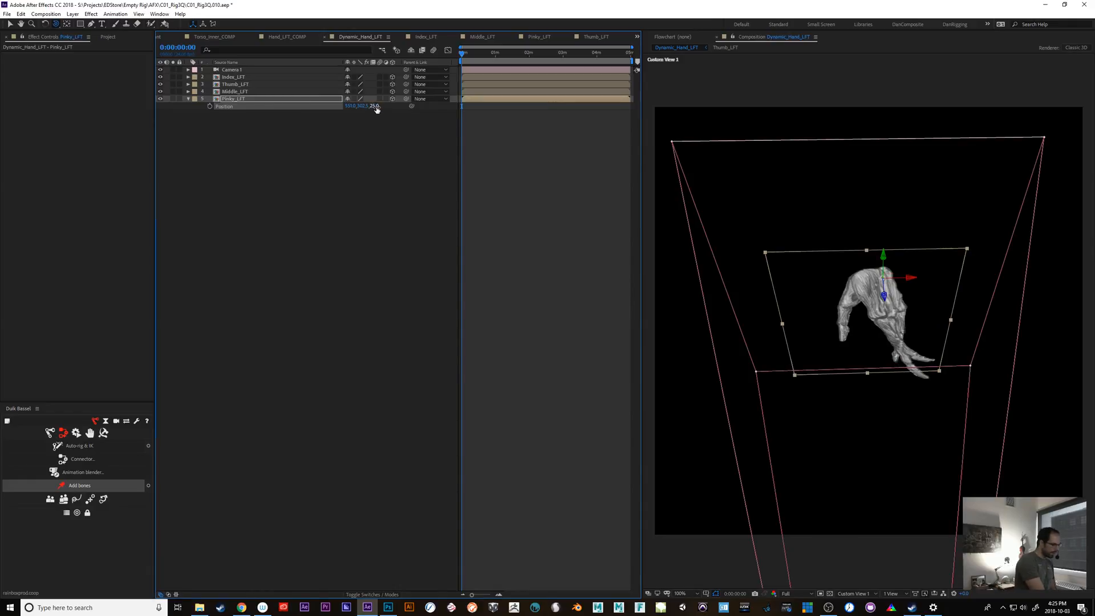
left_click(375, 107)
key("Return")
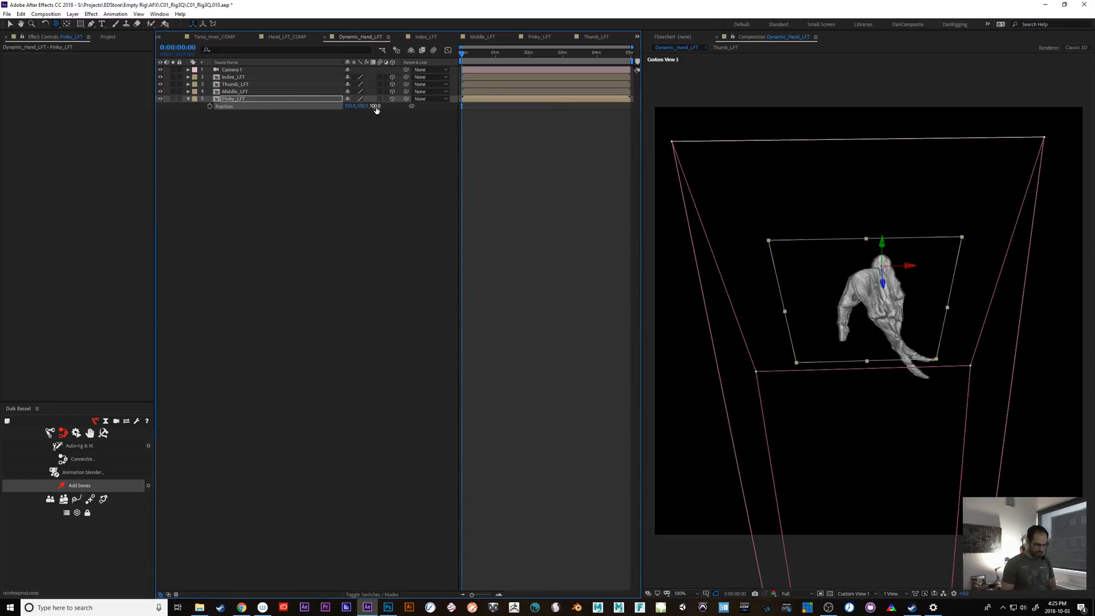
Set the Z position of Middle_LFT to 50 so it sits between the pinky and the front layers.
left_click(252, 91)
key("p")
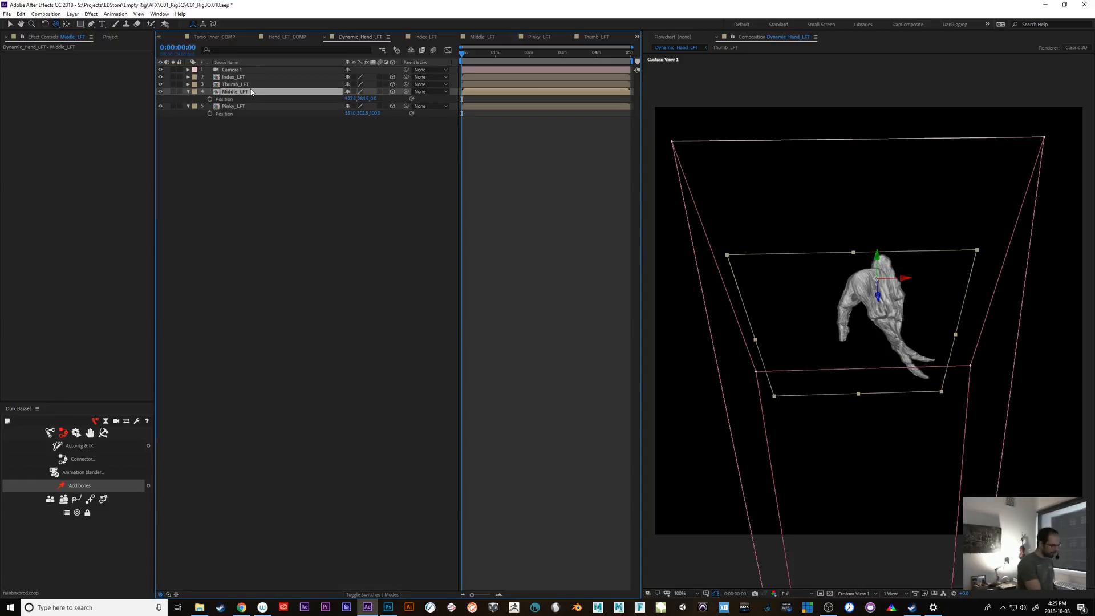
left_click(374, 98)
type("50")
key("Return")
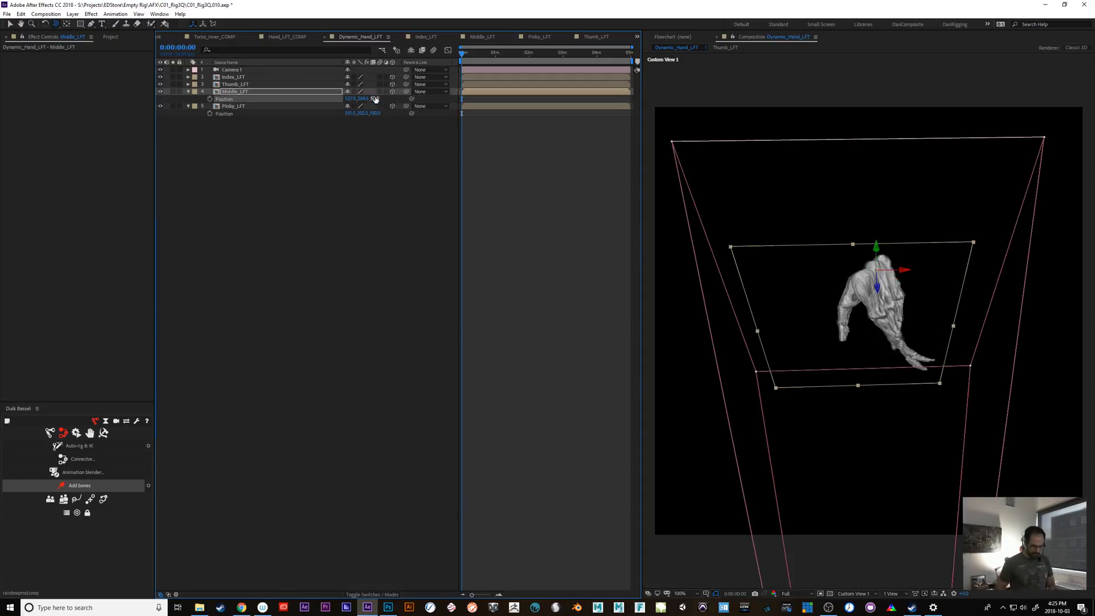
Try a Z position of 25 on Thumb_LFT.
left_click(244, 84)
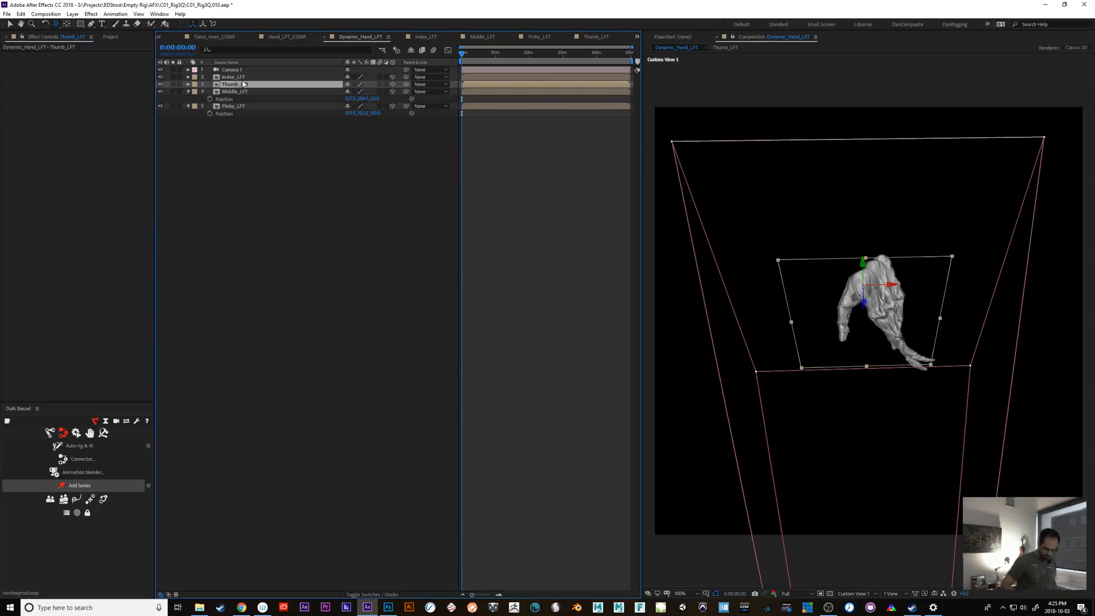
key("p")
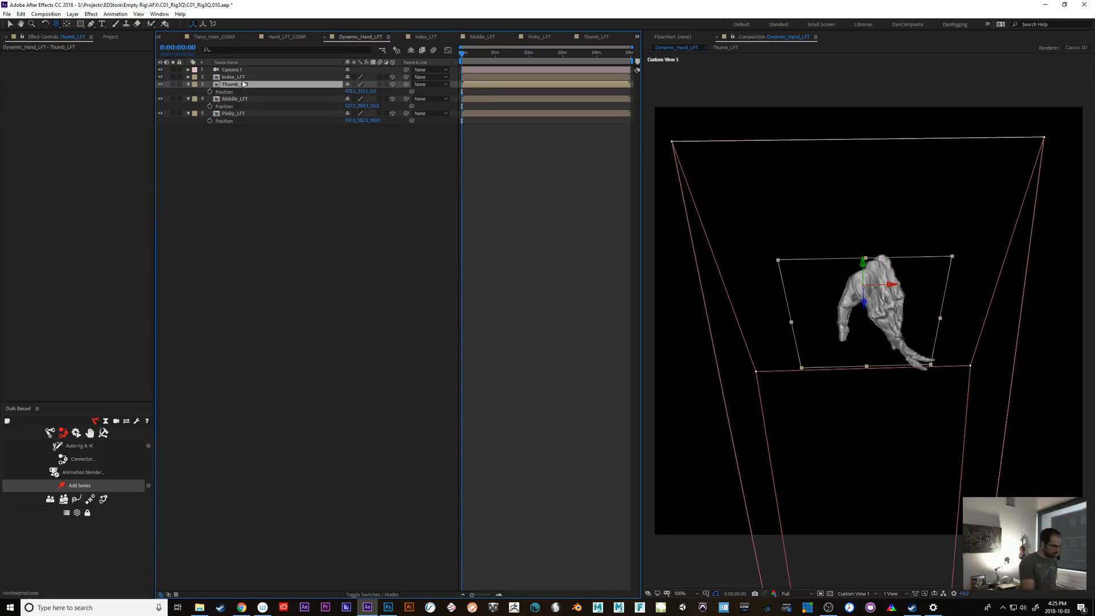
left_click(376, 91)
type("25")
key("Return")
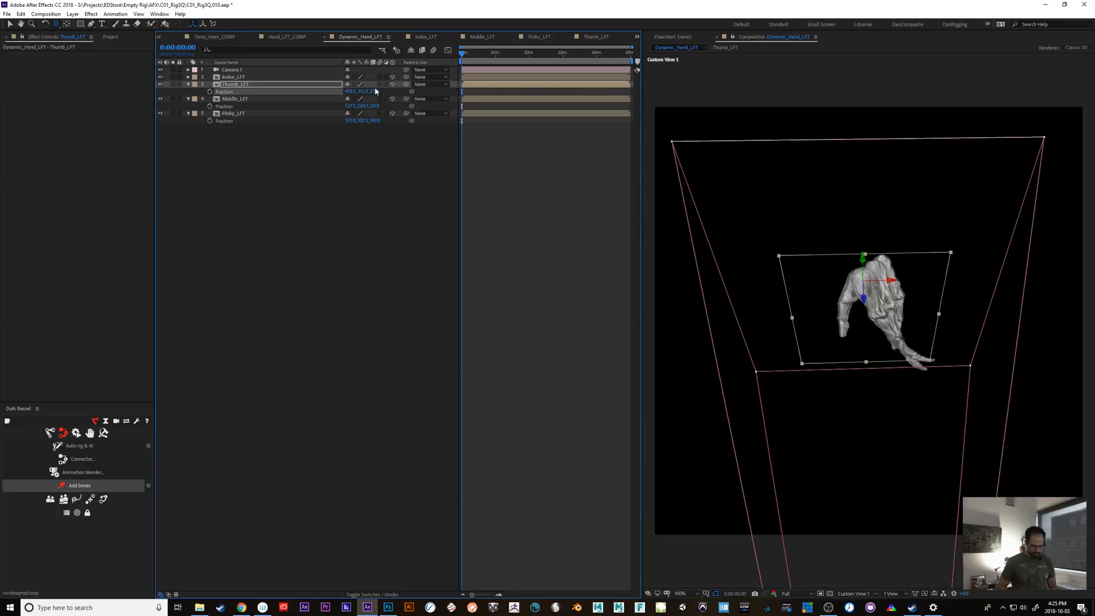
Return Thumb_LFT's Z position to 0 and set Index_LFT's Z position to -50.
left_click(244, 80)
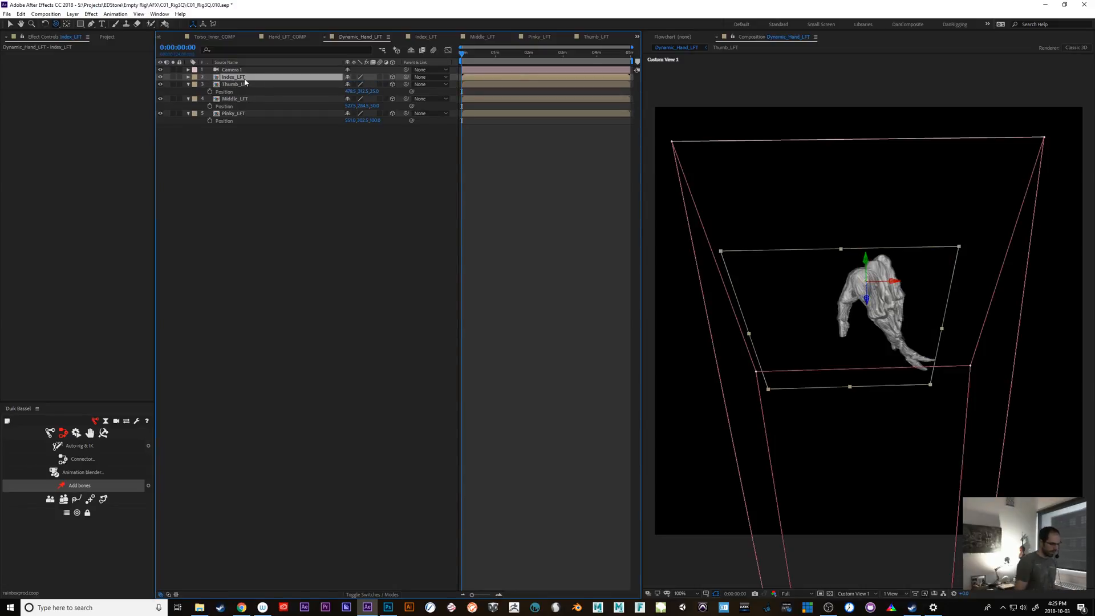
key("p")
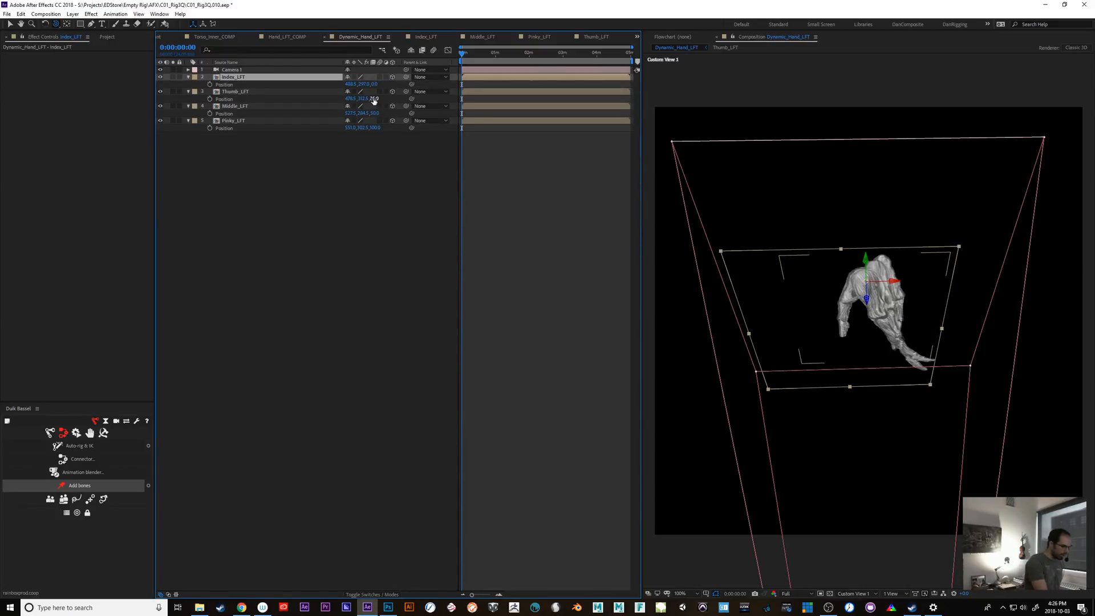
left_click(377, 98)
type("0")
key("Return")
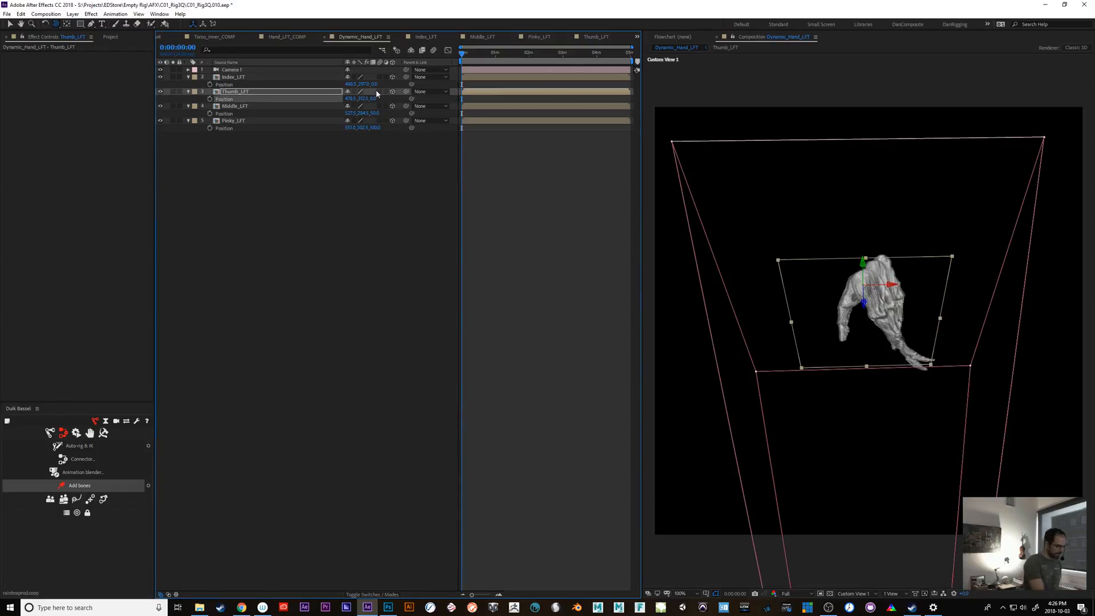
left_click(376, 83)
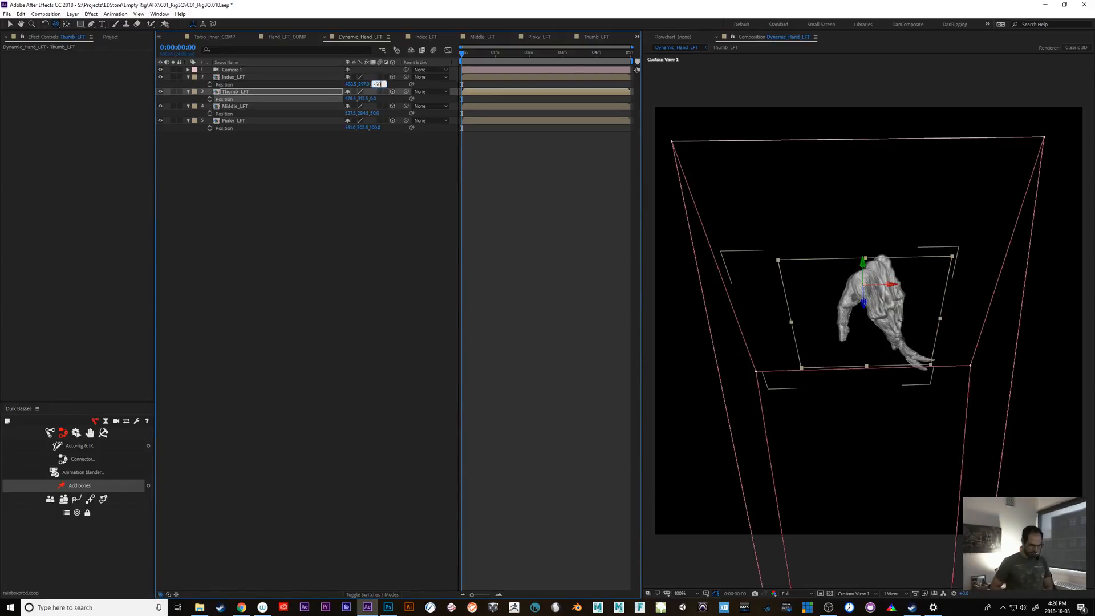
key("Return")
Examine the depth spacing of the finger layers from an angle, and return to the Front view with Thumb_LFT selected.
left_click_drag(902, 435, 887, 391)
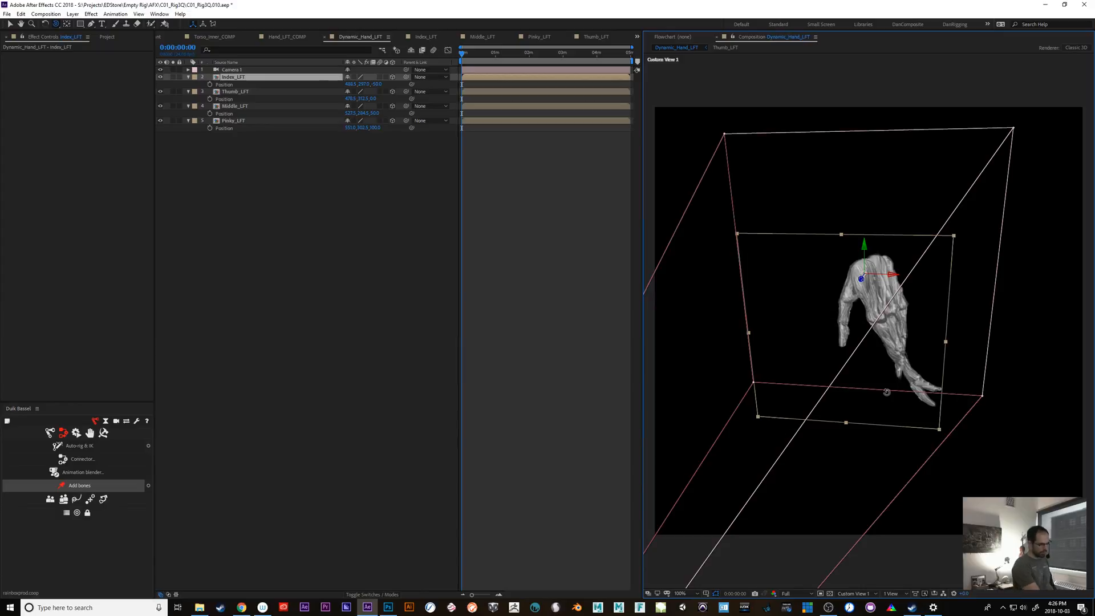
left_click_drag(475, 52, 433, 71)
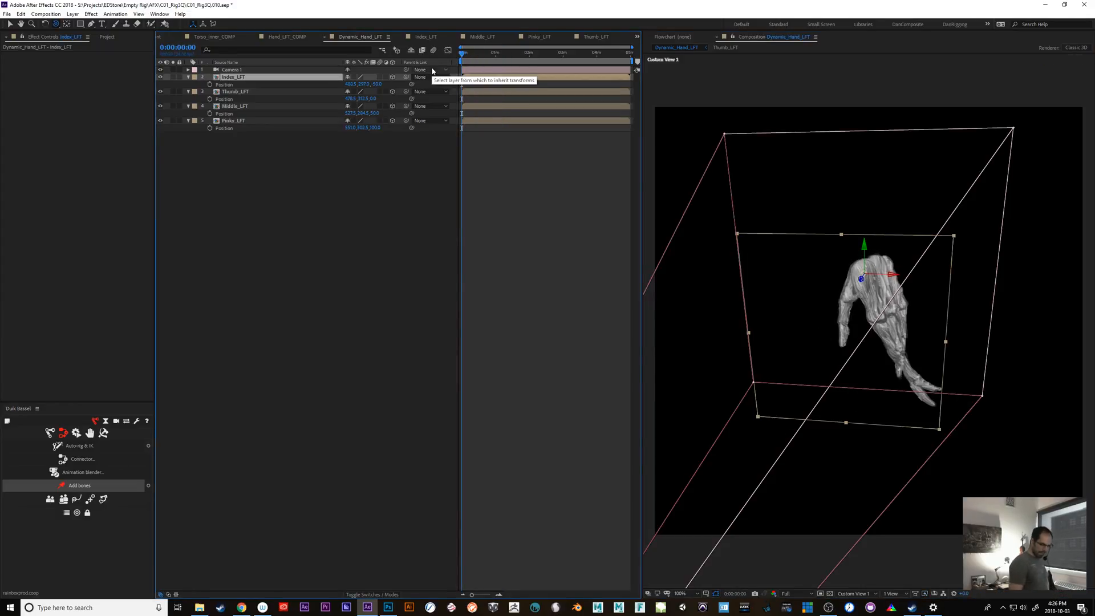
left_click(874, 593)
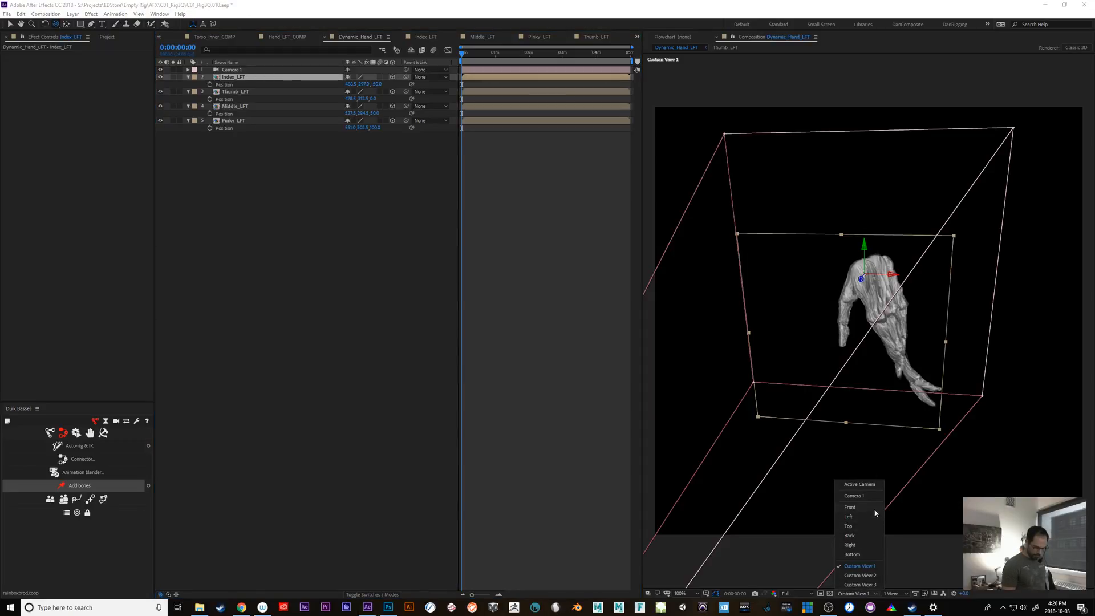
left_click(850, 507)
left_click(256, 91)
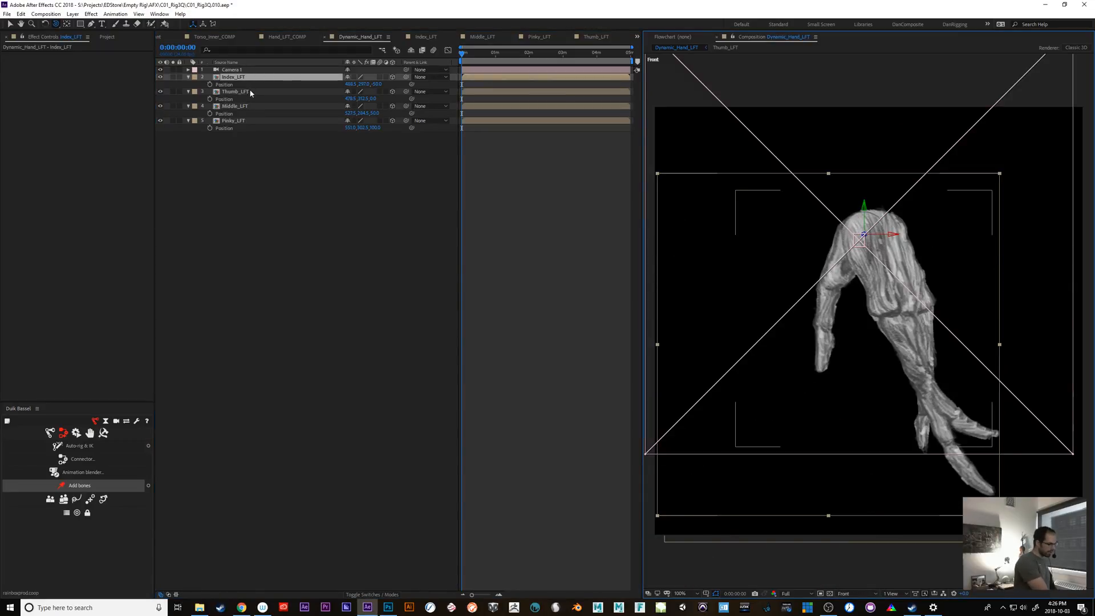
Reveal the Position of the Middle_LFT layer and set its X value to about 497.5.
key("p")
left_click(256, 98)
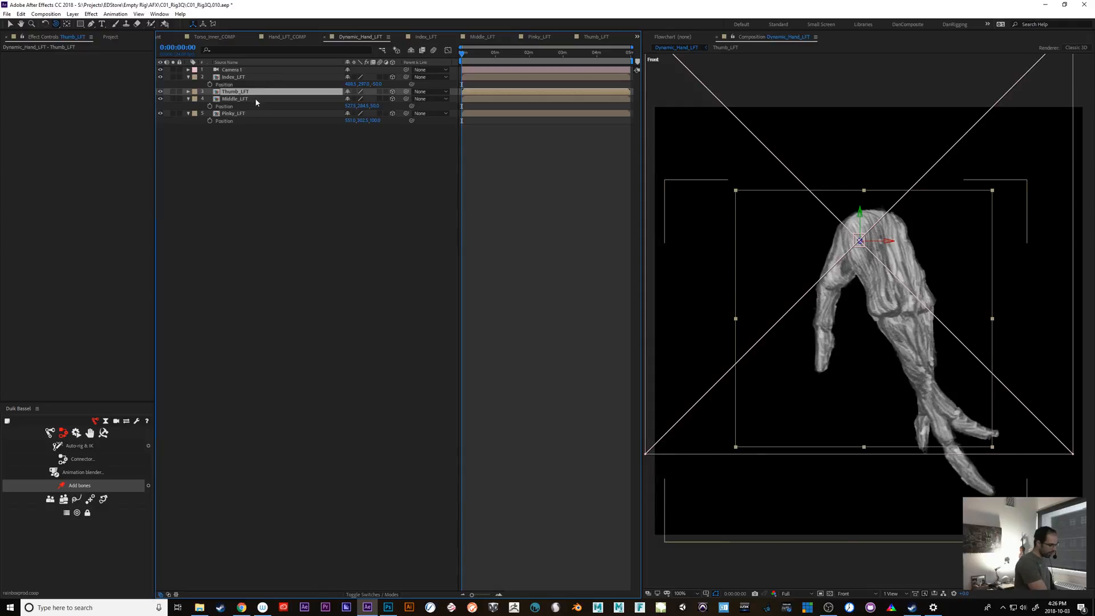
key("p")
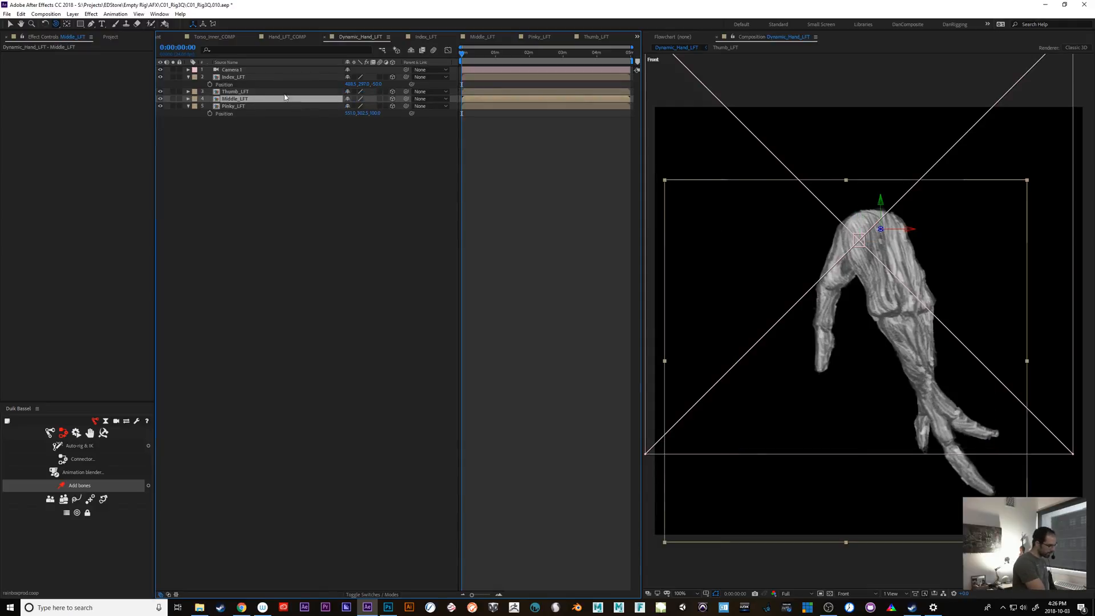
key("p")
left_click_drag(353, 106, 344, 106)
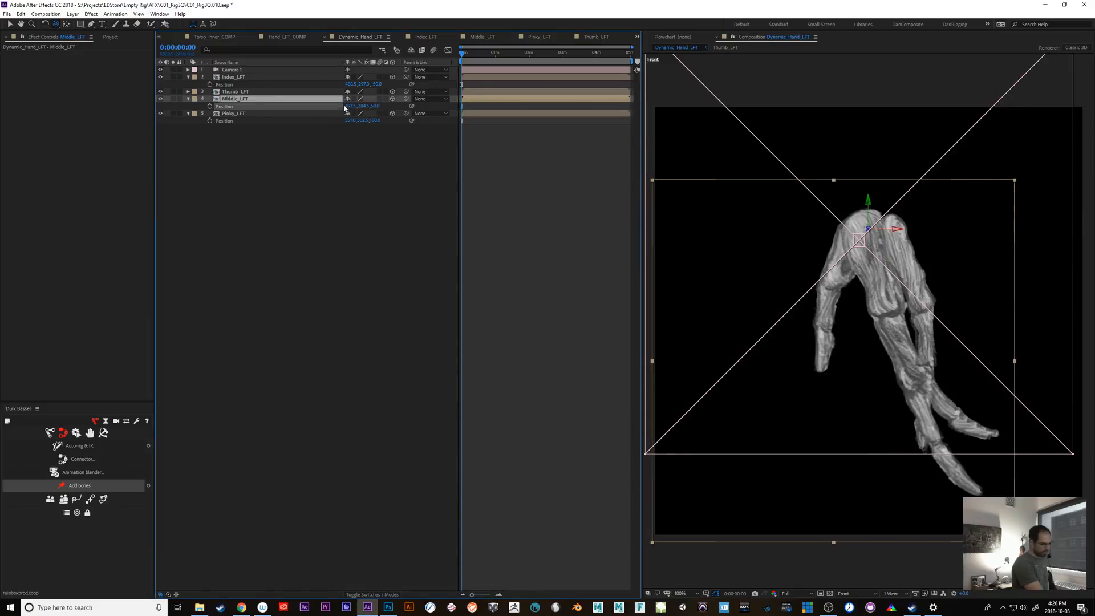
Reveal the Position of the Thumb_LFT layer and set its X value to about 454.5.
left_click(248, 92)
key("p")
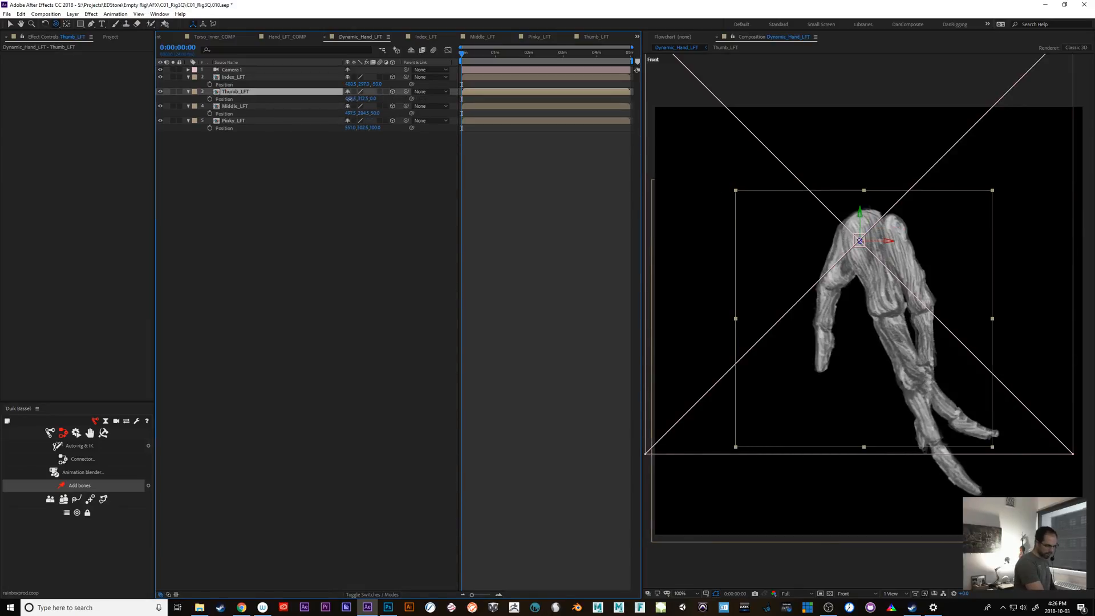
left_click_drag(349, 98, 339, 98)
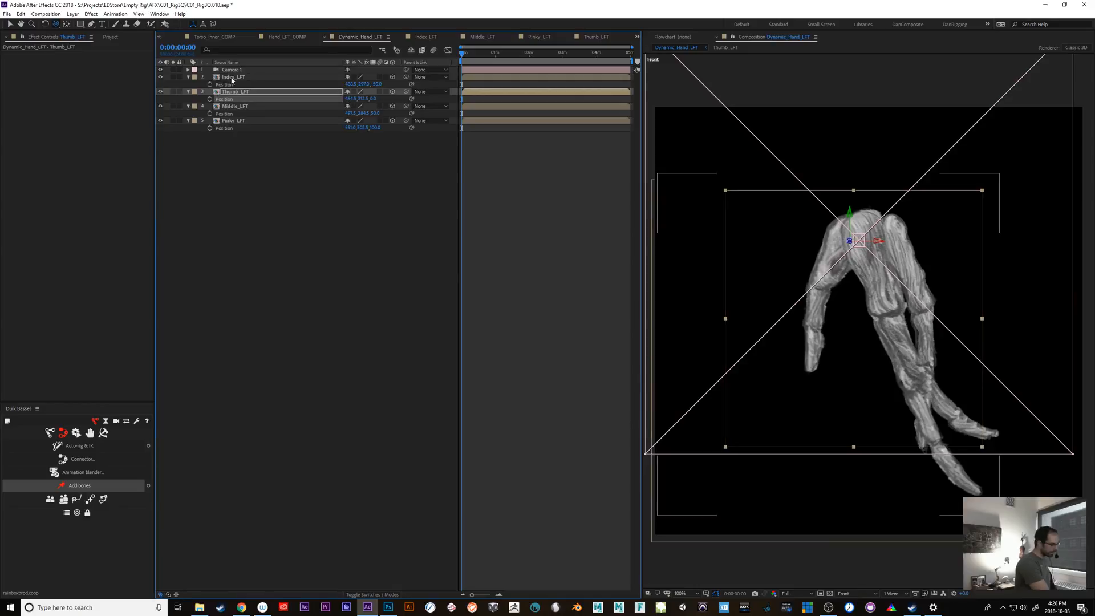
Set the X position of the Pinky_LFT layer to about 501.
left_click(234, 78)
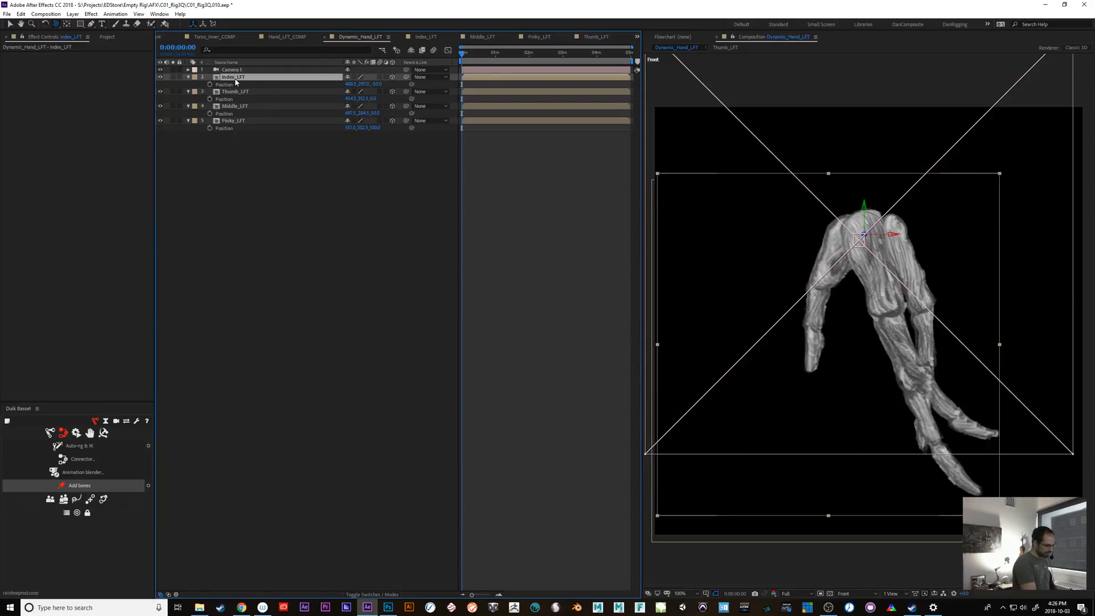
left_click(234, 121)
left_click_drag(349, 128, 337, 131)
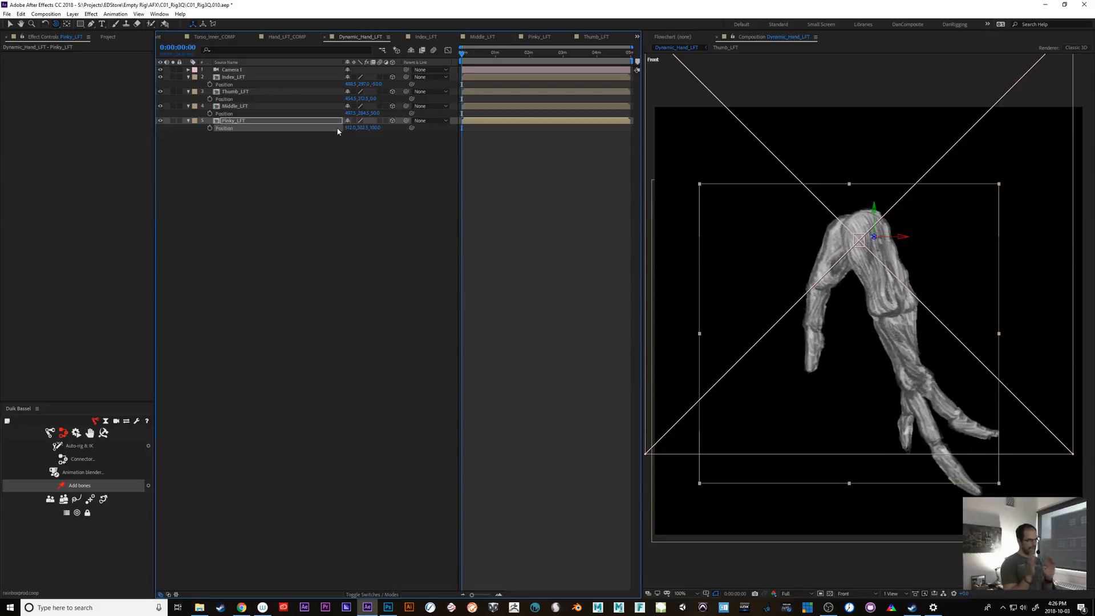
left_click_drag(349, 127, 346, 131)
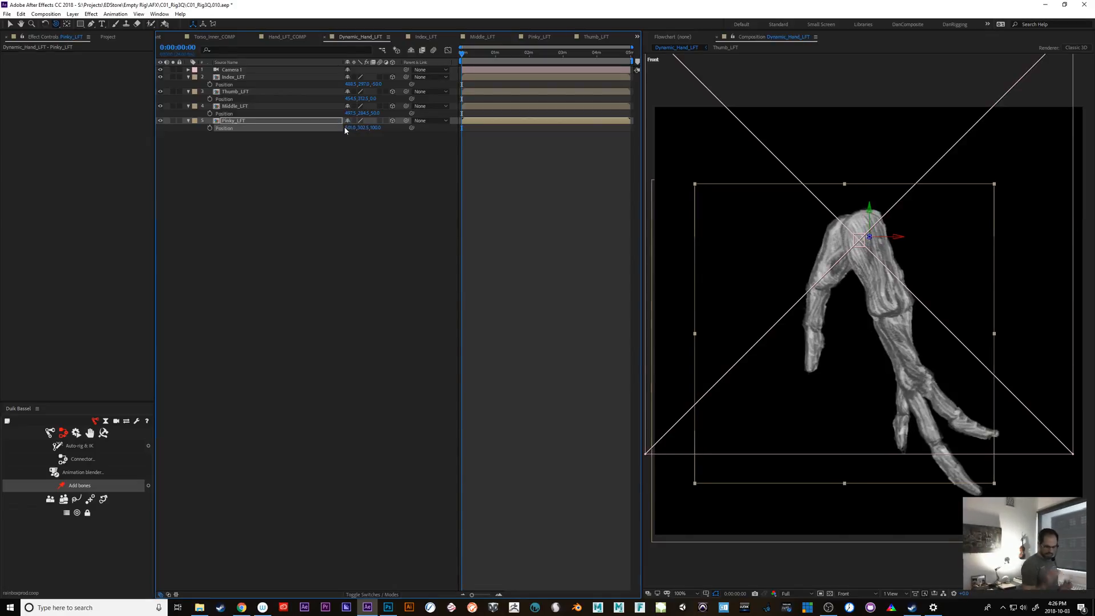
Show the hand in Custom View 1 and set the X orientation of the Pinky_LFT layer to 10°.
left_click(856, 594)
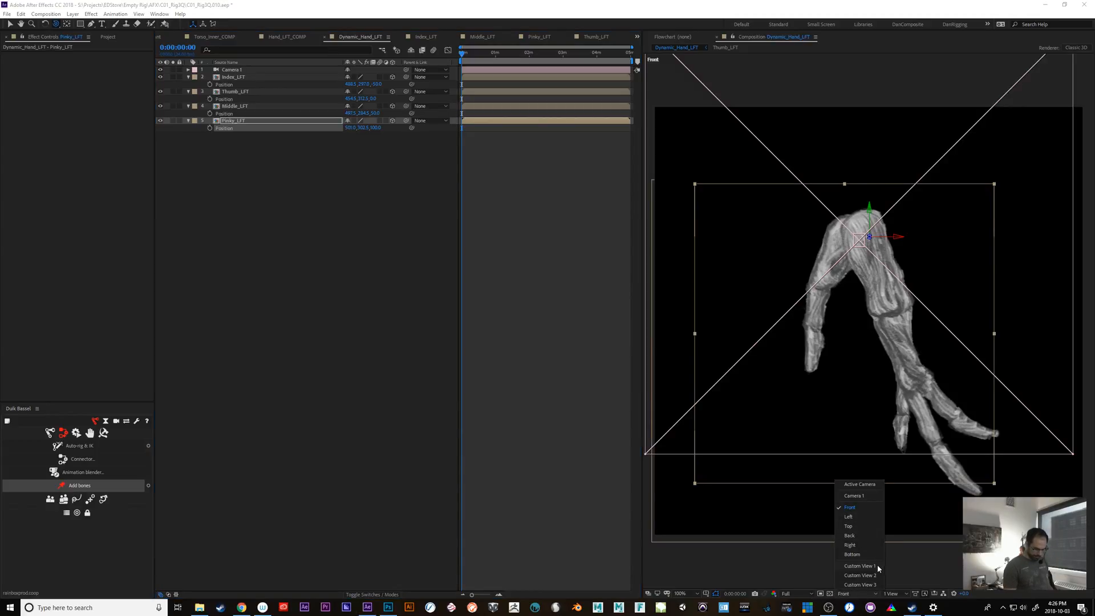
left_click(859, 566)
left_click_drag(928, 418, 824, 438)
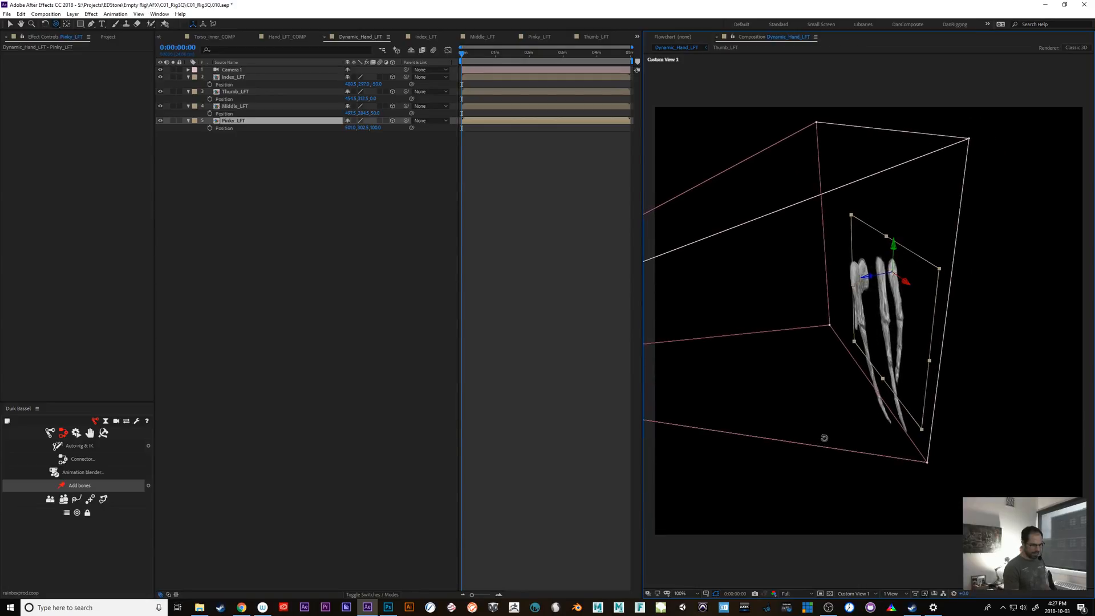
key("r")
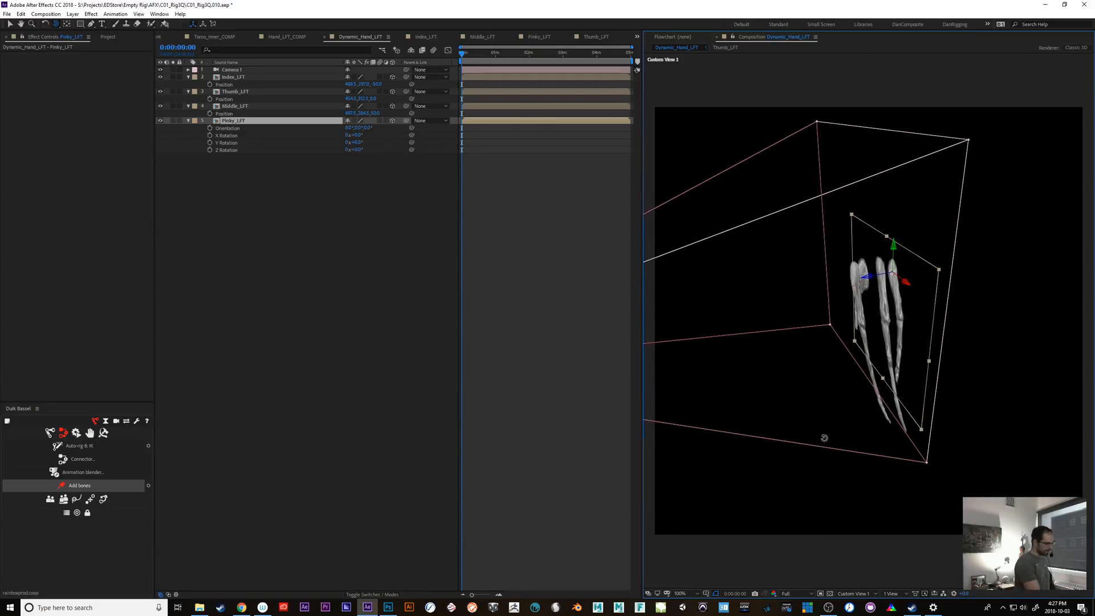
left_click_drag(347, 128, 349, 128)
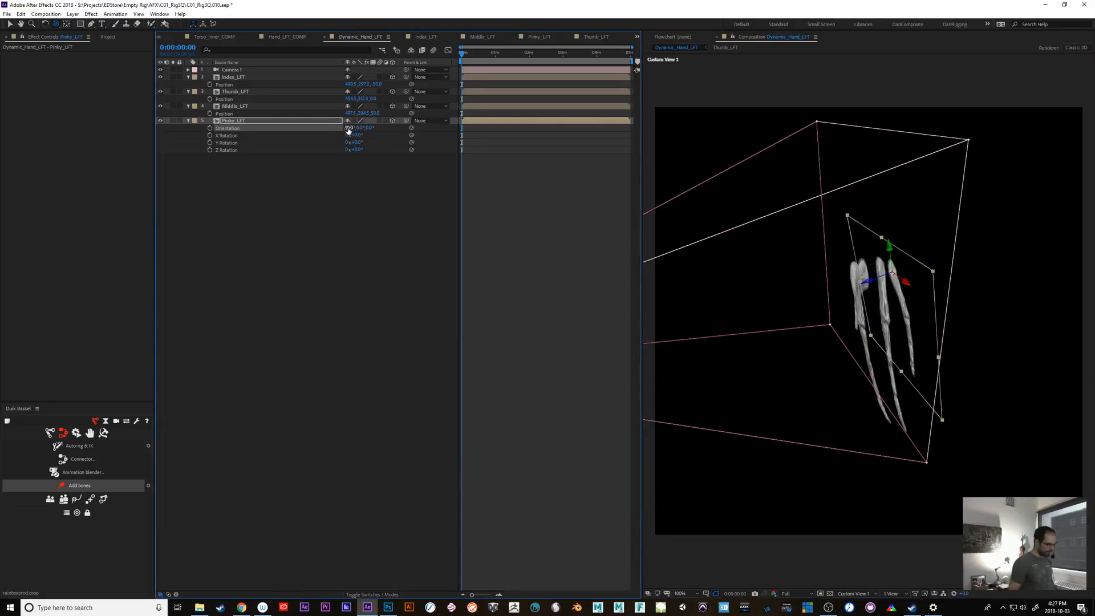
Set the X orientation of the Index_LFT layer to 350° and check the finger spread from the side.
left_click(272, 107)
left_click(274, 92)
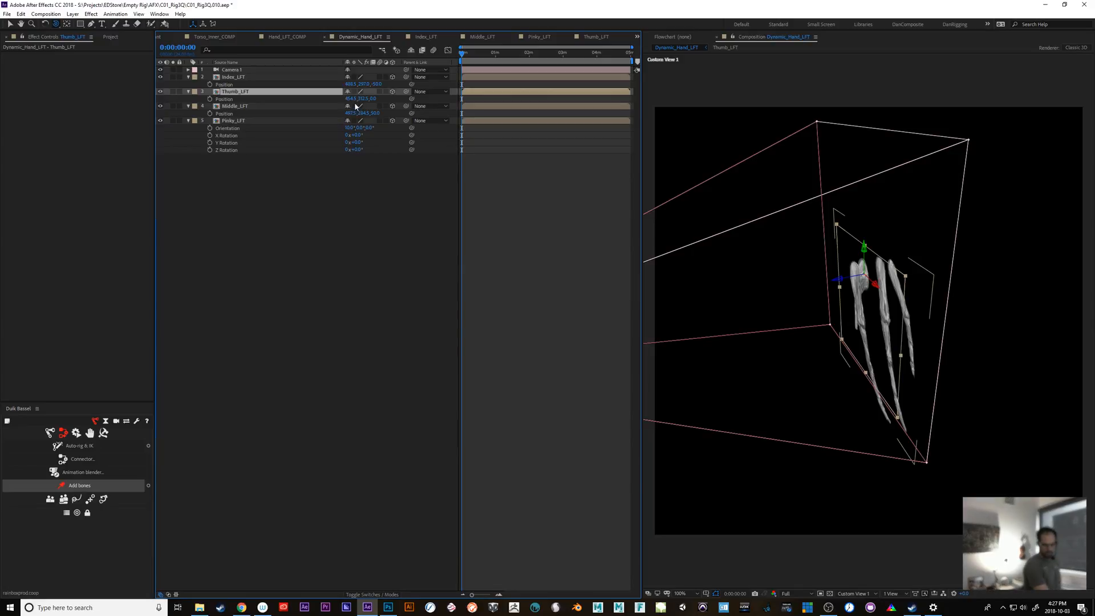
left_click(238, 78)
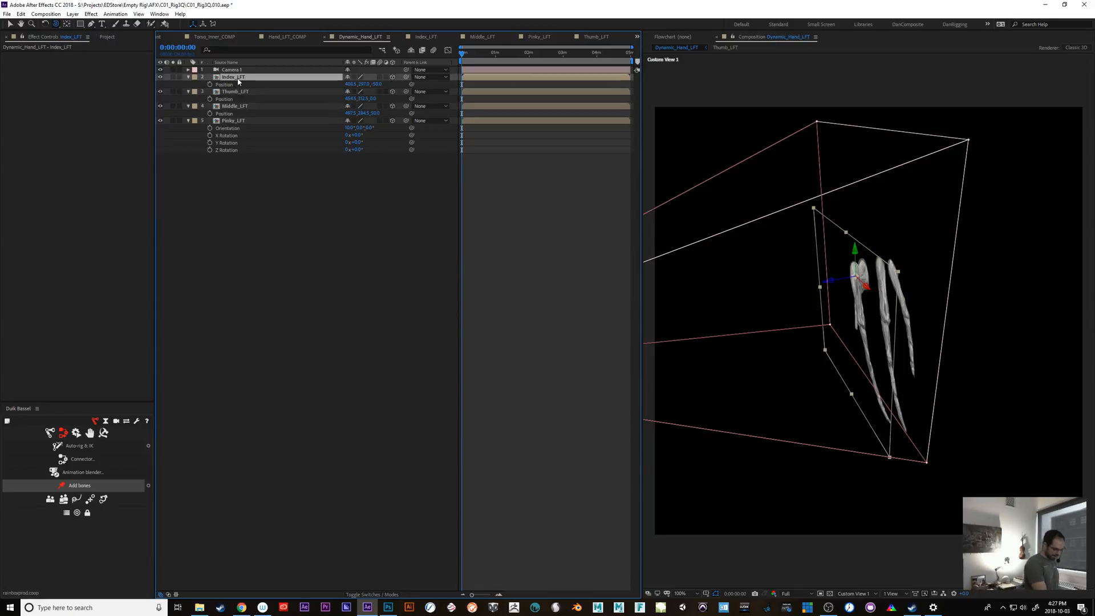
key("r")
left_click(349, 84)
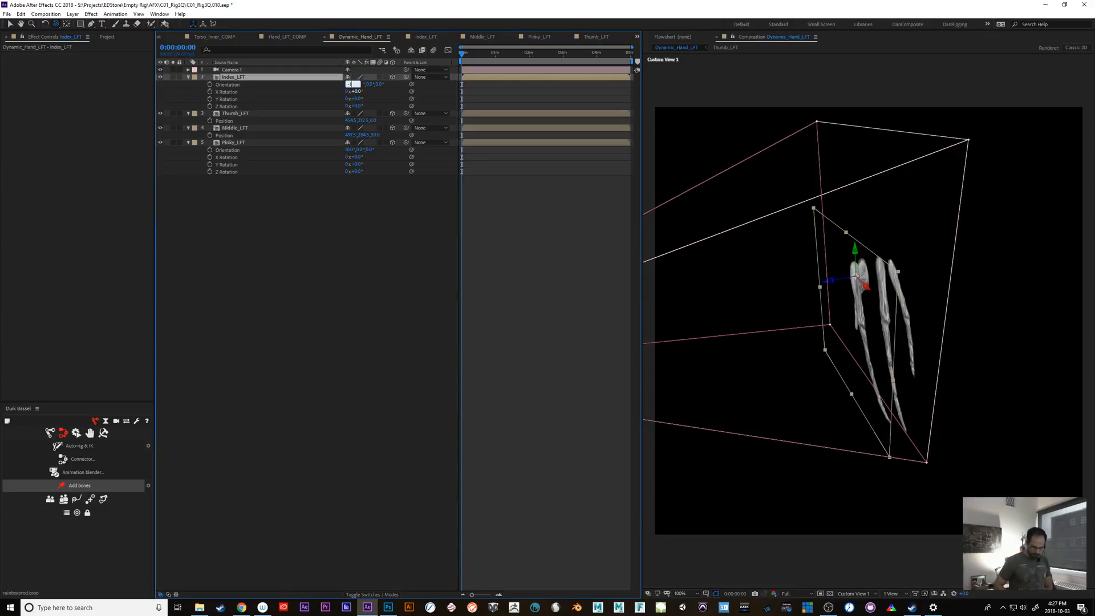
type("350")
key("Return")
left_click_drag(921, 490, 900, 470)
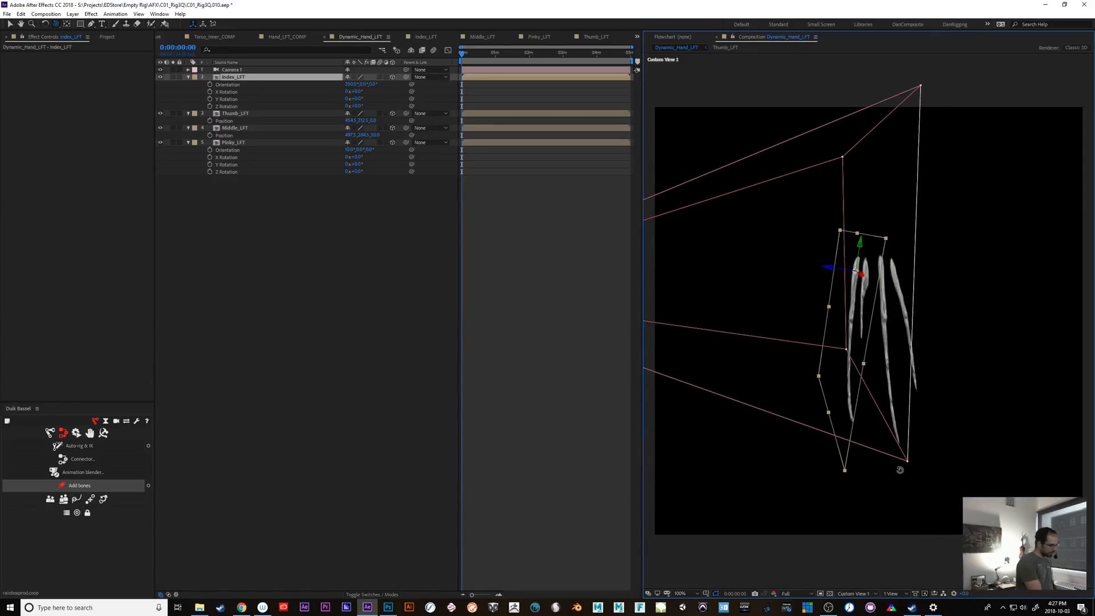
Bring the Pinky_LFT layer closer to the other fingers by setting its Z position to 80.
key("p")
left_click(290, 121)
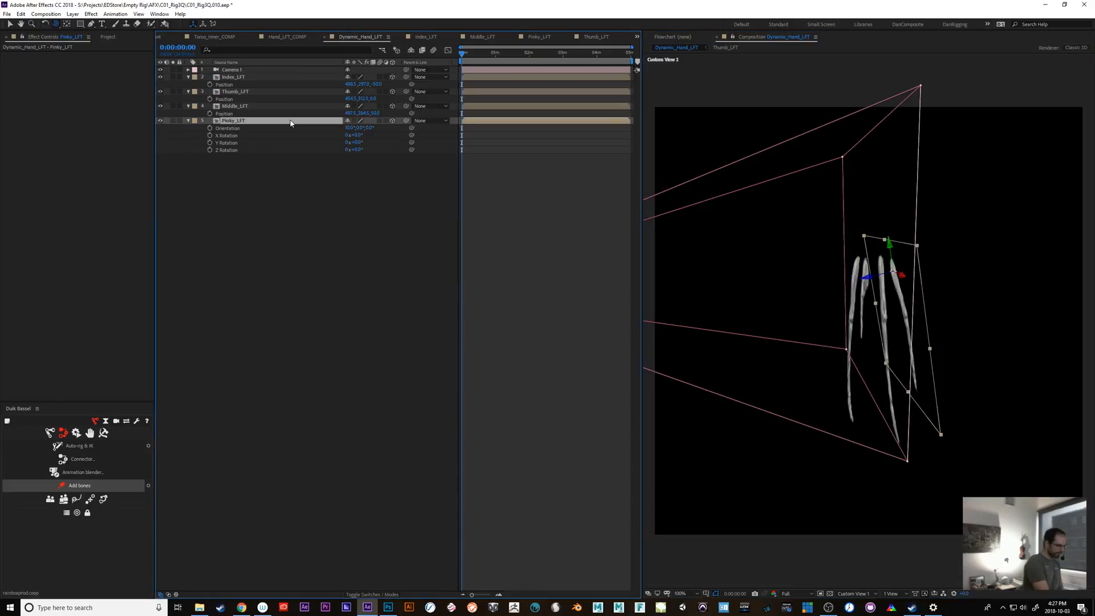
key("p")
left_click(377, 128)
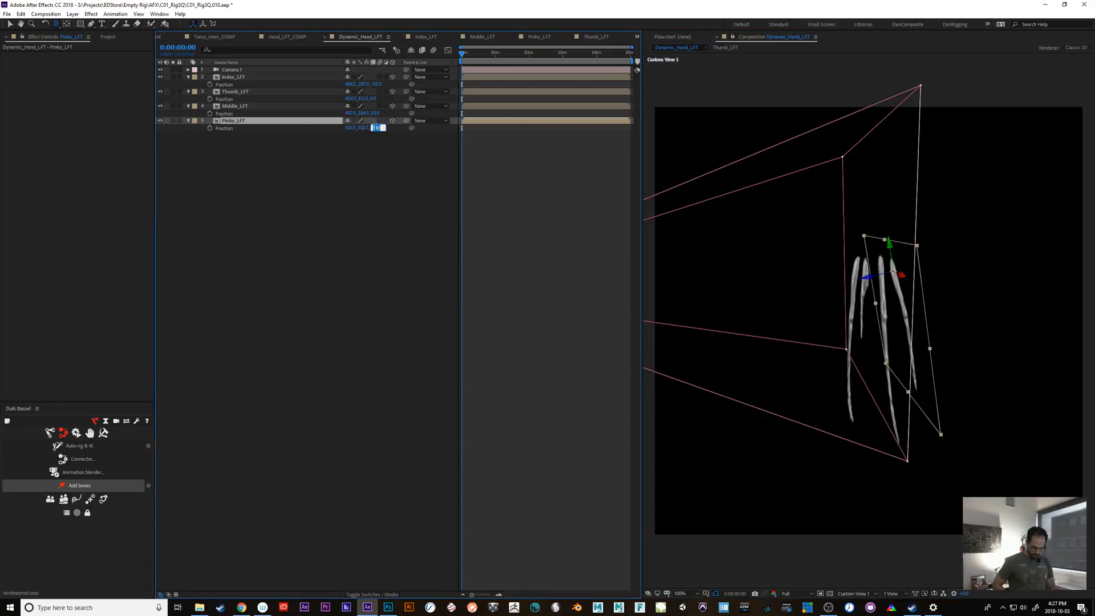
type("75")
key("Return")
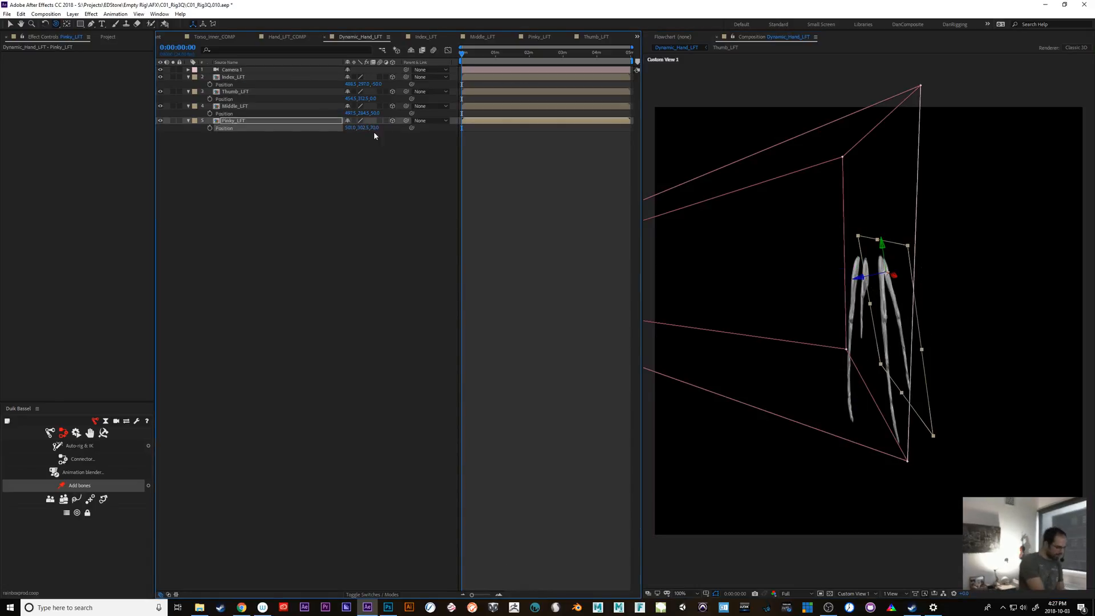
left_click(374, 128)
type("90")
key("Return")
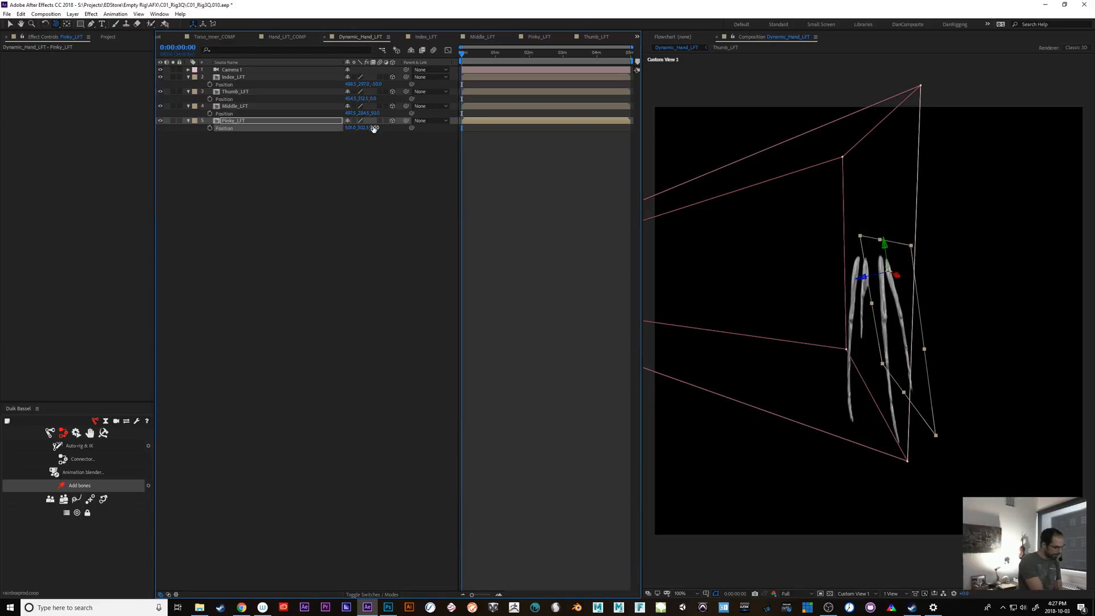
Set the Z position of the Middle_LFT layer to 40 and check the finger spacing in 3D.
left_click(375, 113)
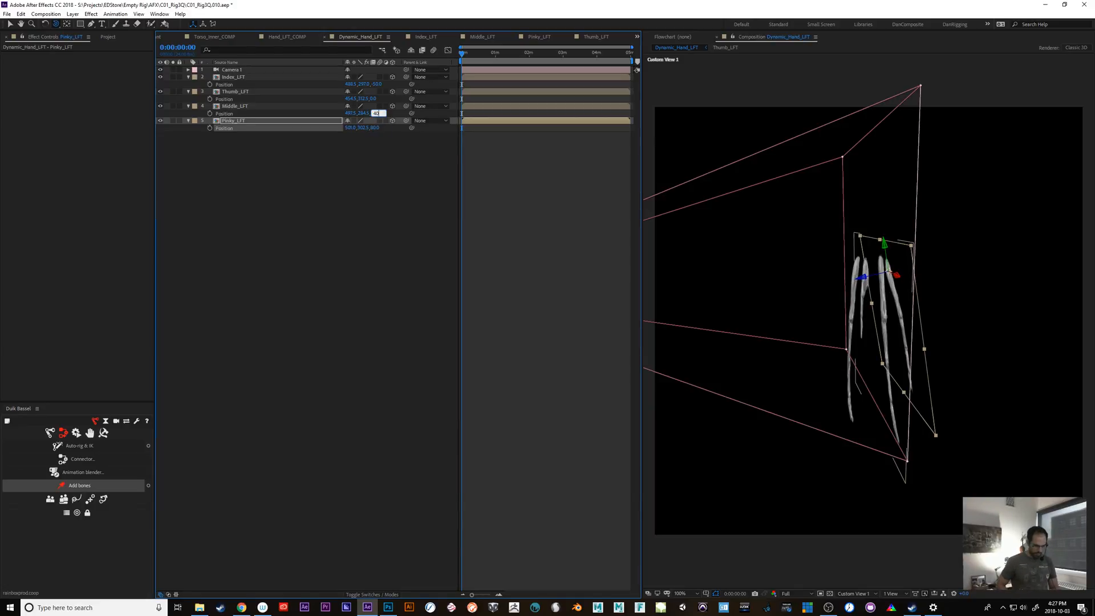
key("Return")
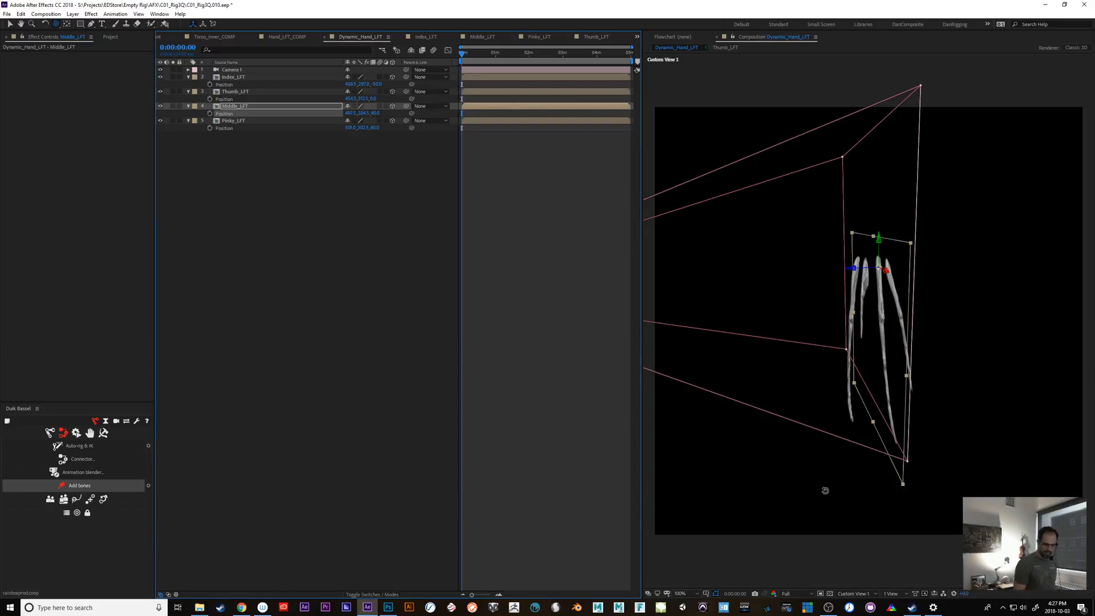
left_click_drag(824, 490, 922, 475)
Switch the composition view to Camera 1 and activate the Camera tool.
left_click(231, 77)
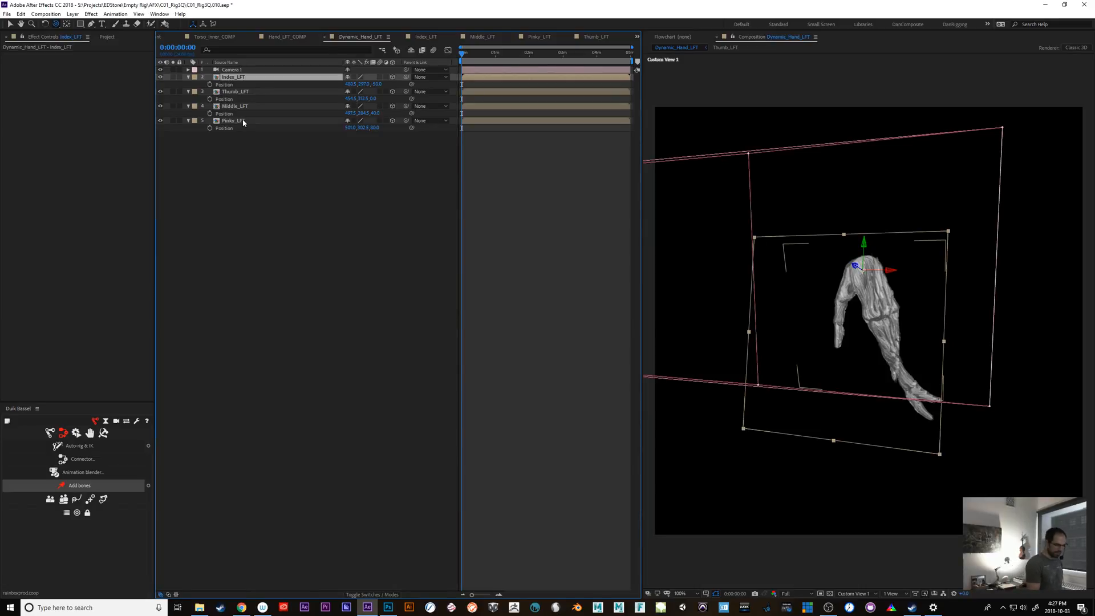
left_click(856, 594)
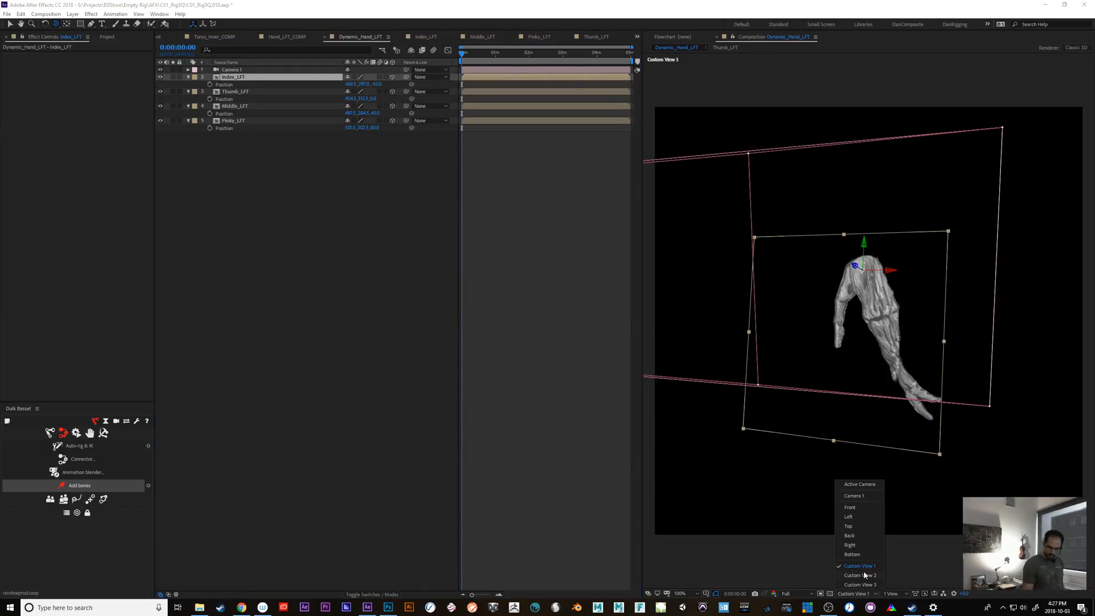
left_click(865, 497)
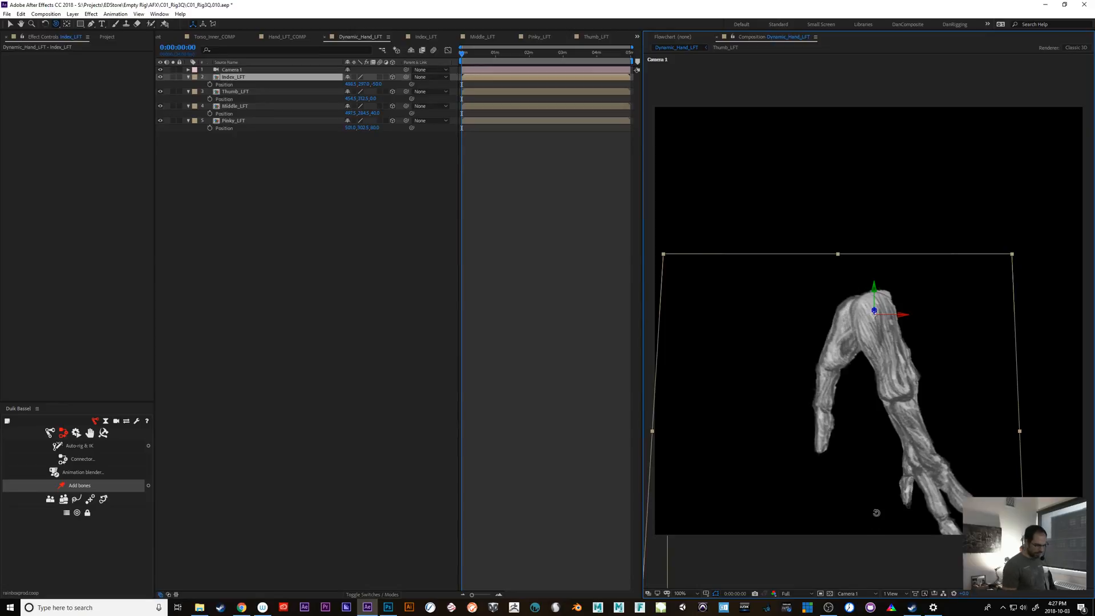
mouse_move(462, 53)
left_mouse_down()
mouse_move(501, 54)
mouse_move(456, 56)
left_mouse_up()
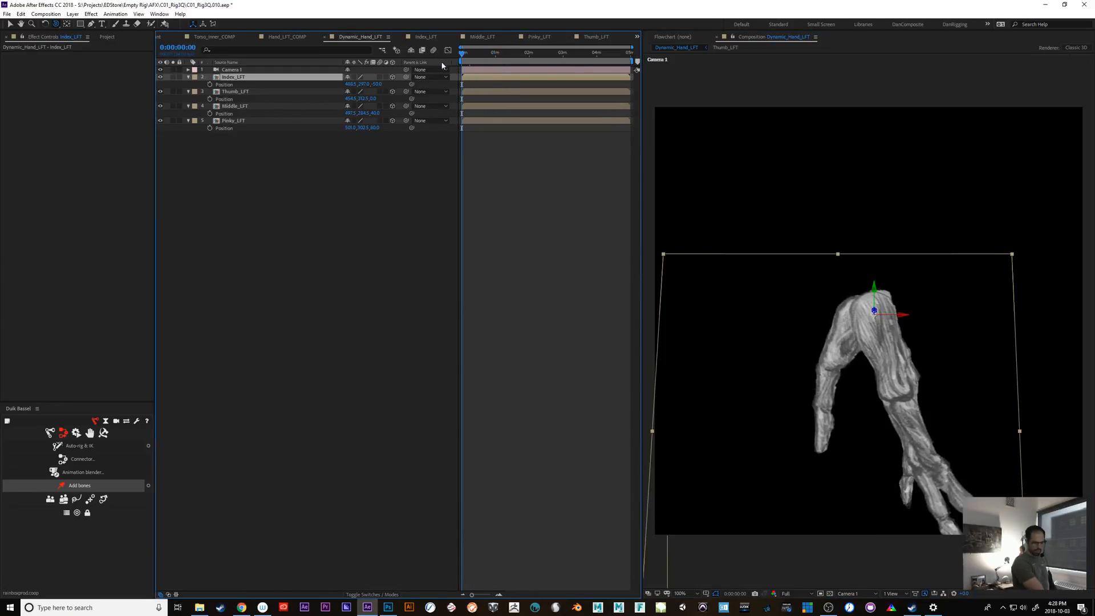
left_click(859, 594)
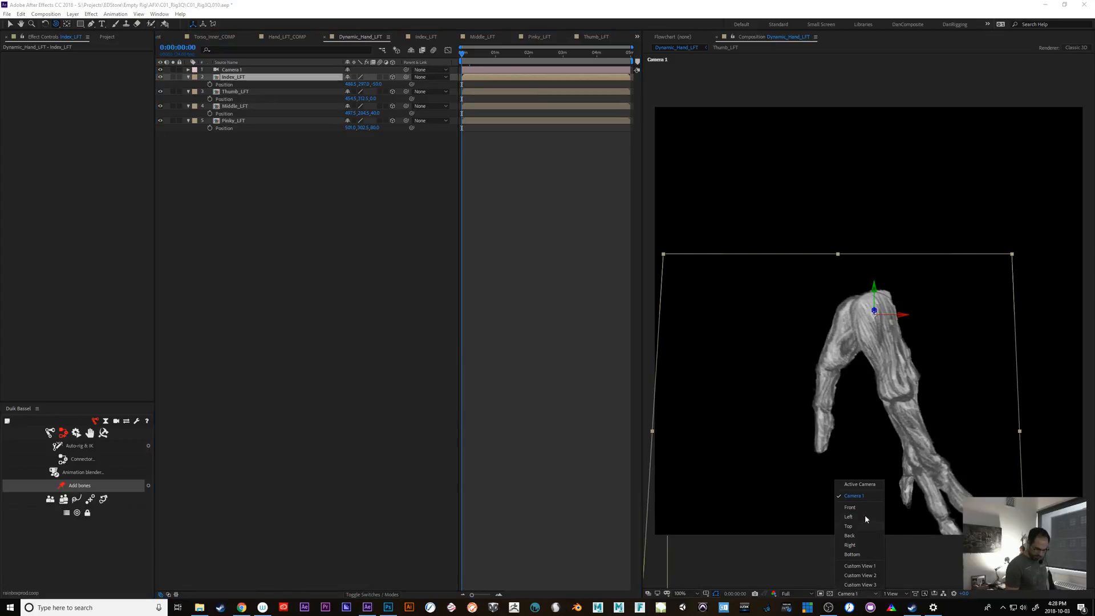
left_click(861, 497)
key("c")
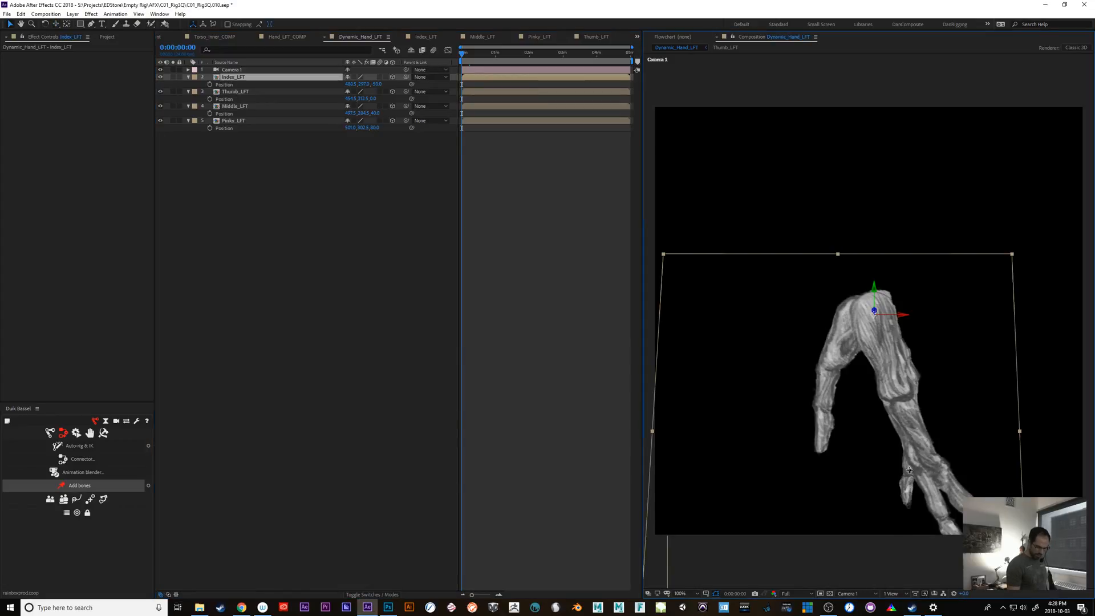
Select the Index_LFT, Thumb_LFT, Middle_LFT and Pinky_LFT layers and collapse their Position properties.
left_click(237, 71)
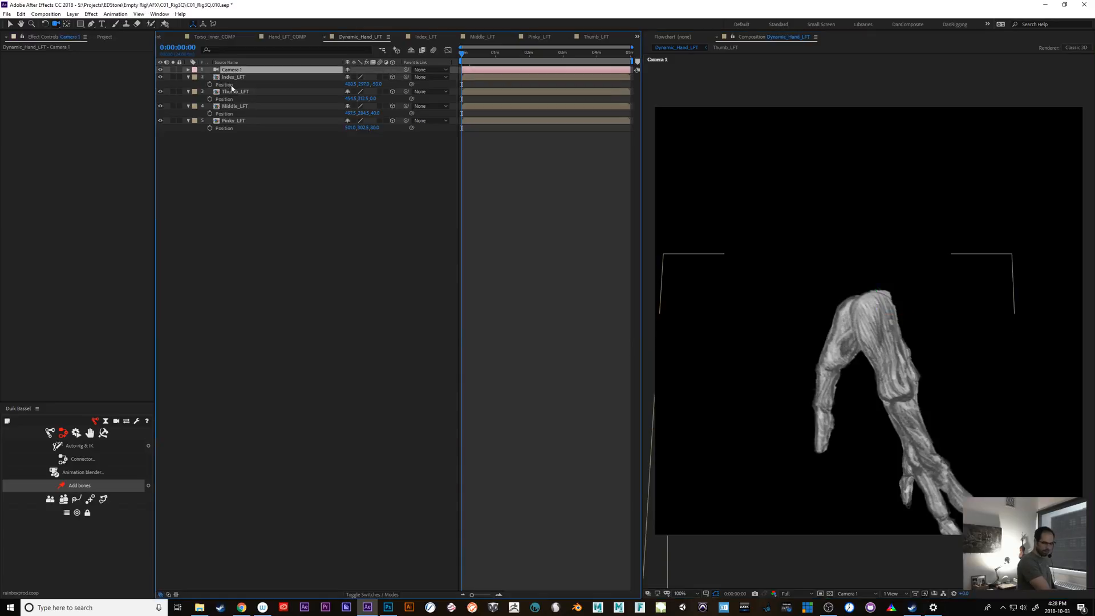
left_click(241, 77)
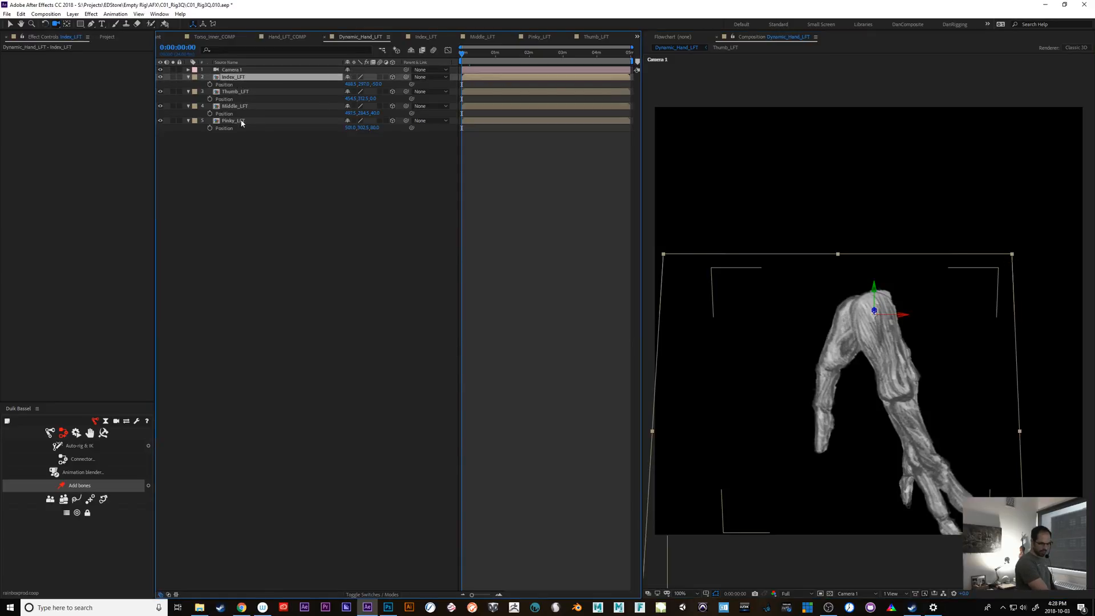
left_click(241, 121, "shift")
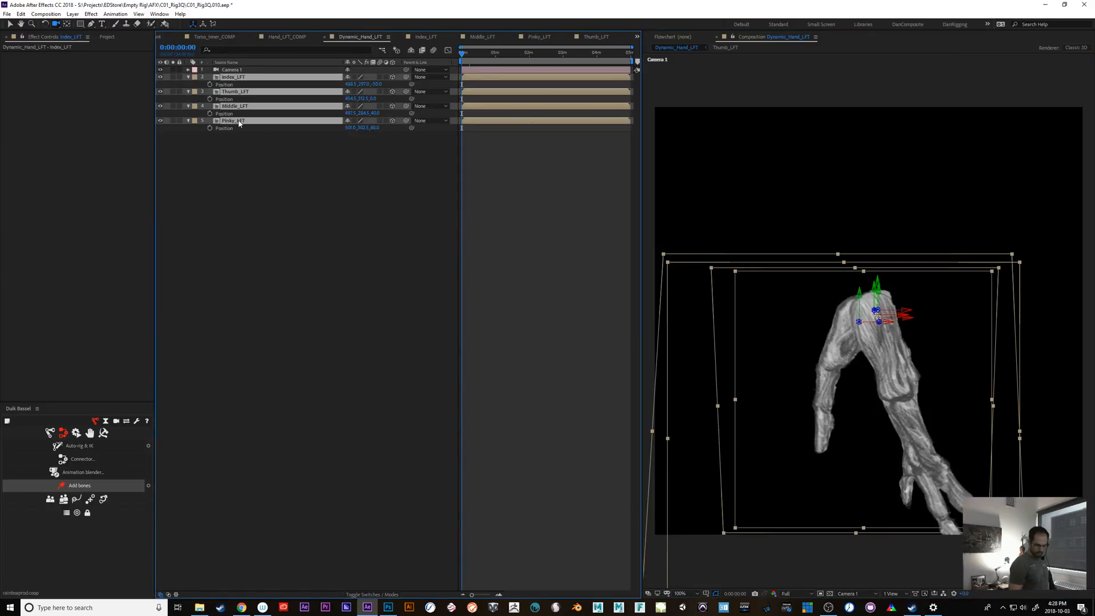
left_click(856, 594)
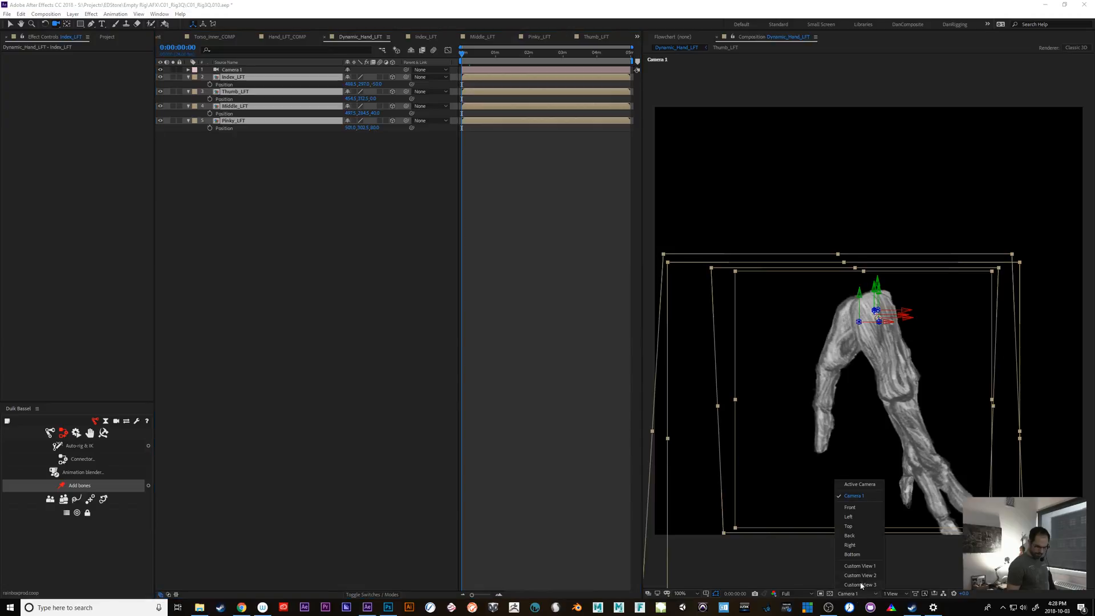
left_click(872, 497)
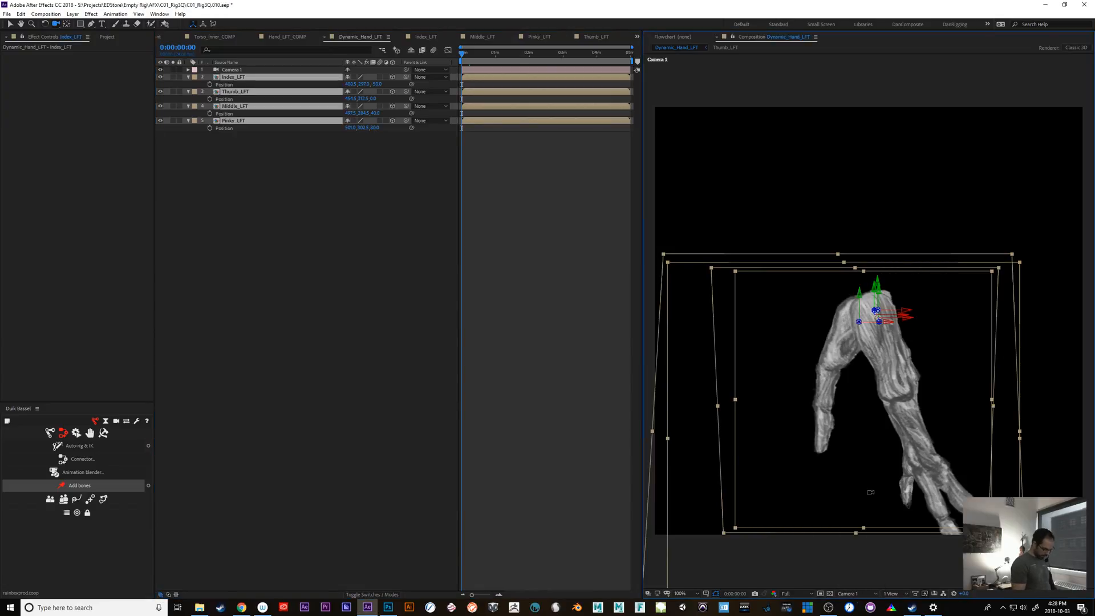
key("p")
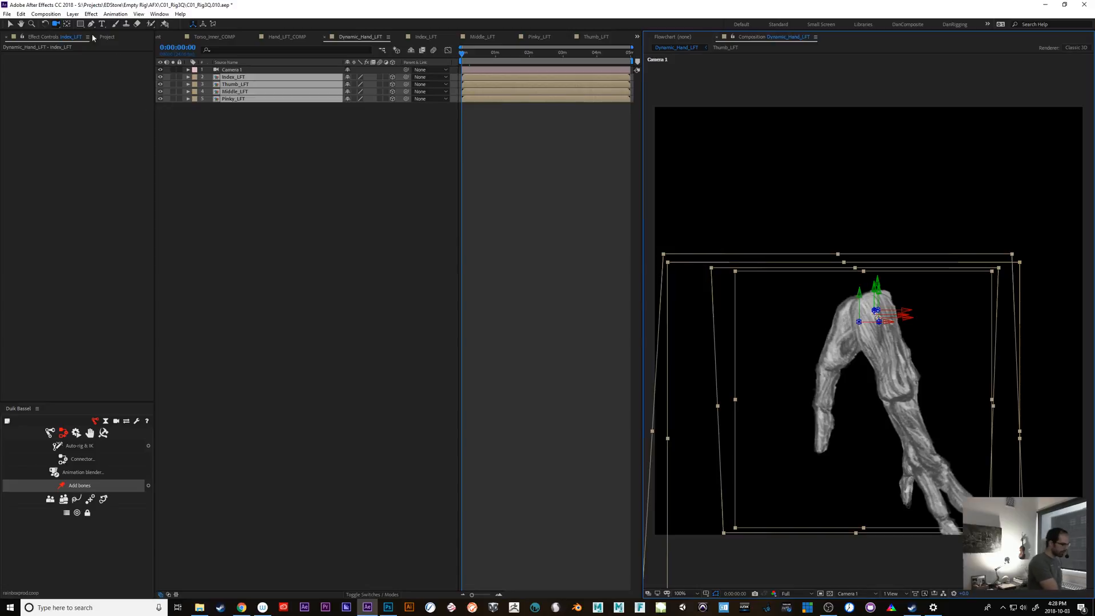
Add a null object near the base of the hand and turn it into a 3D layer.
left_click(72, 14)
mouse_move(90, 25)
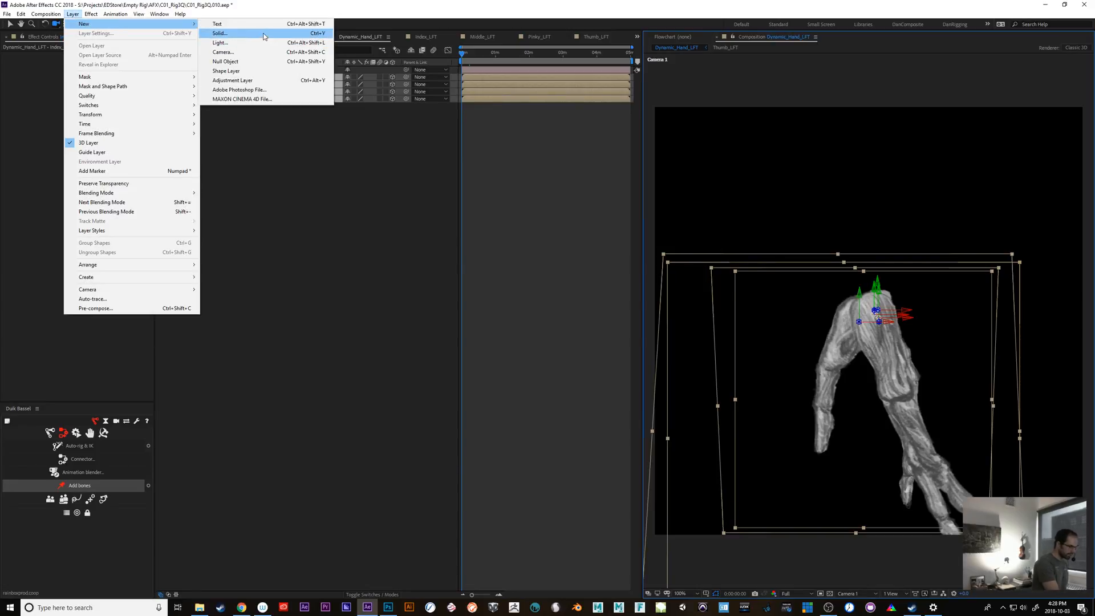
left_click(262, 61)
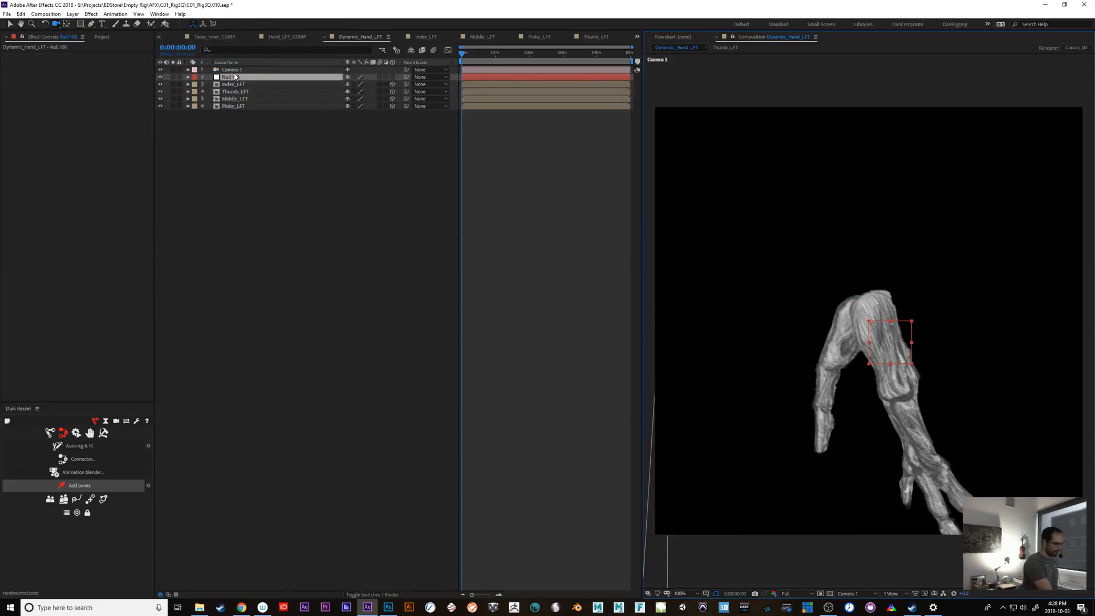
left_click(233, 78)
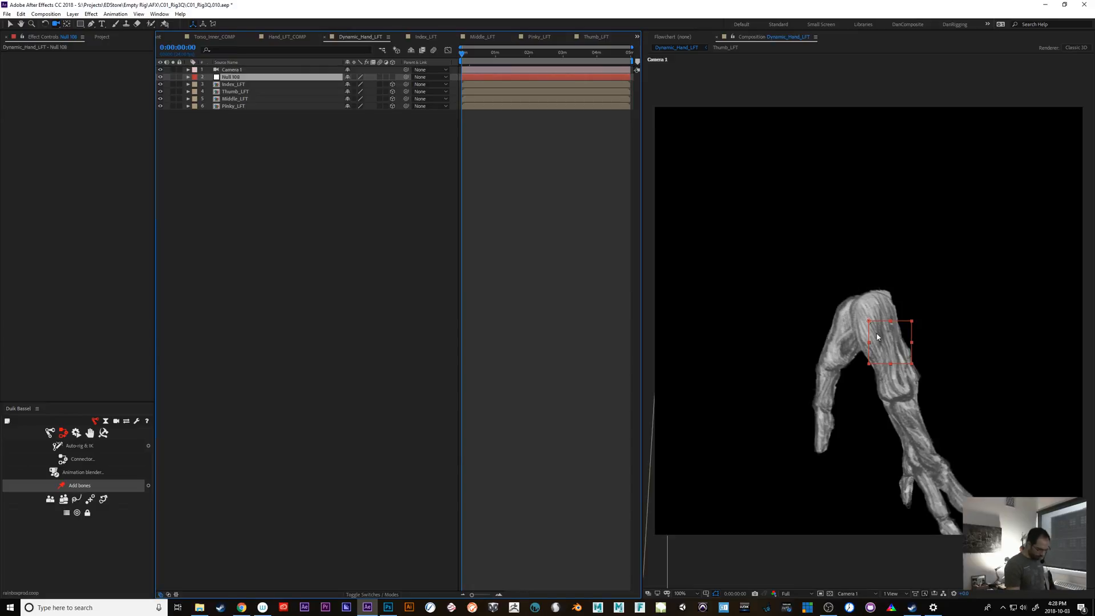
key("v")
left_click_drag(872, 326, 868, 302)
key("Return")
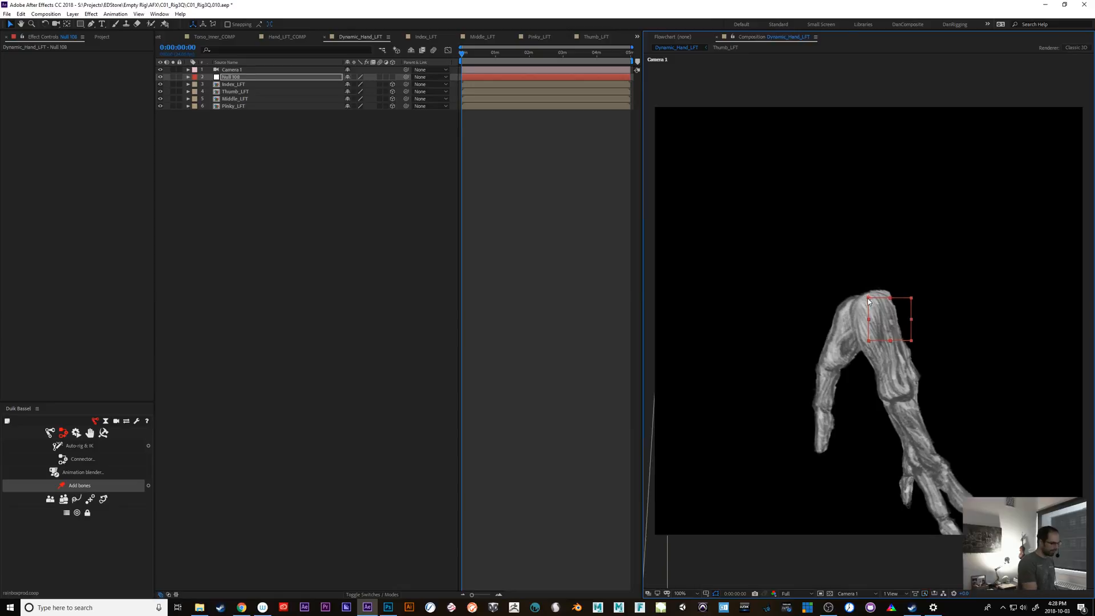
left_click(393, 77)
Rename the null Hand_LFT_Wrist_Anchor and adjust its position so it sits at the top of the wrist.
key("Return")
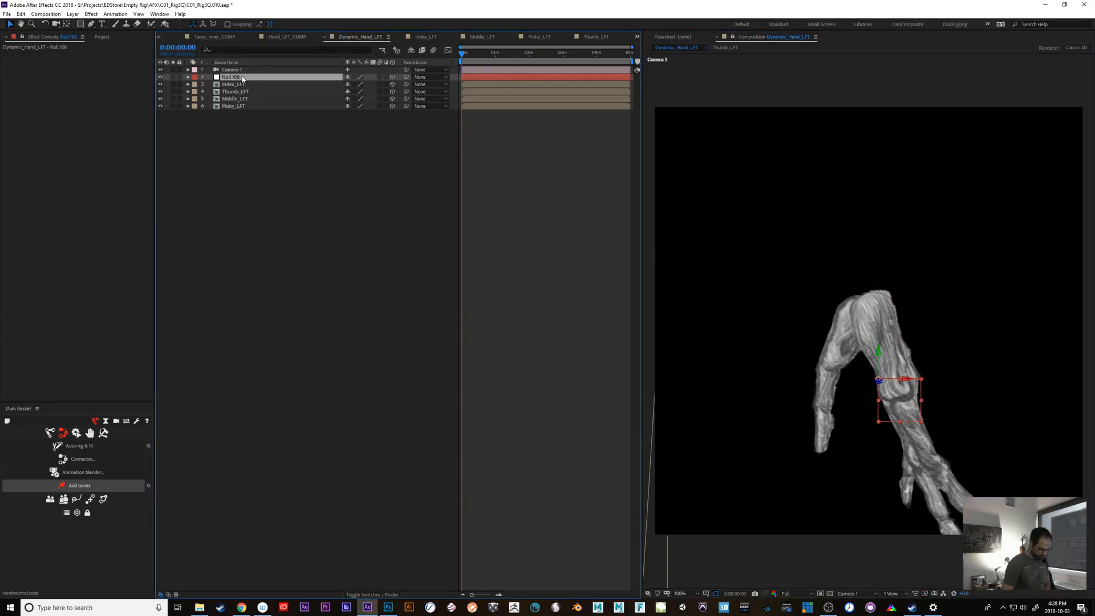
type("Hand_LFT_Wrist_")
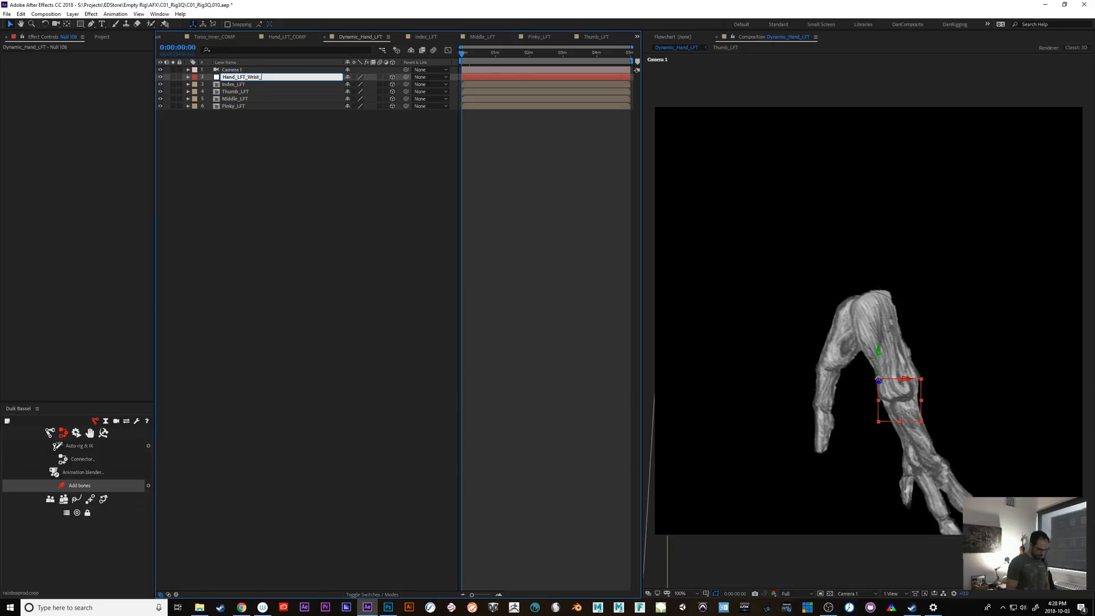
type("Anchor")
key("Return")
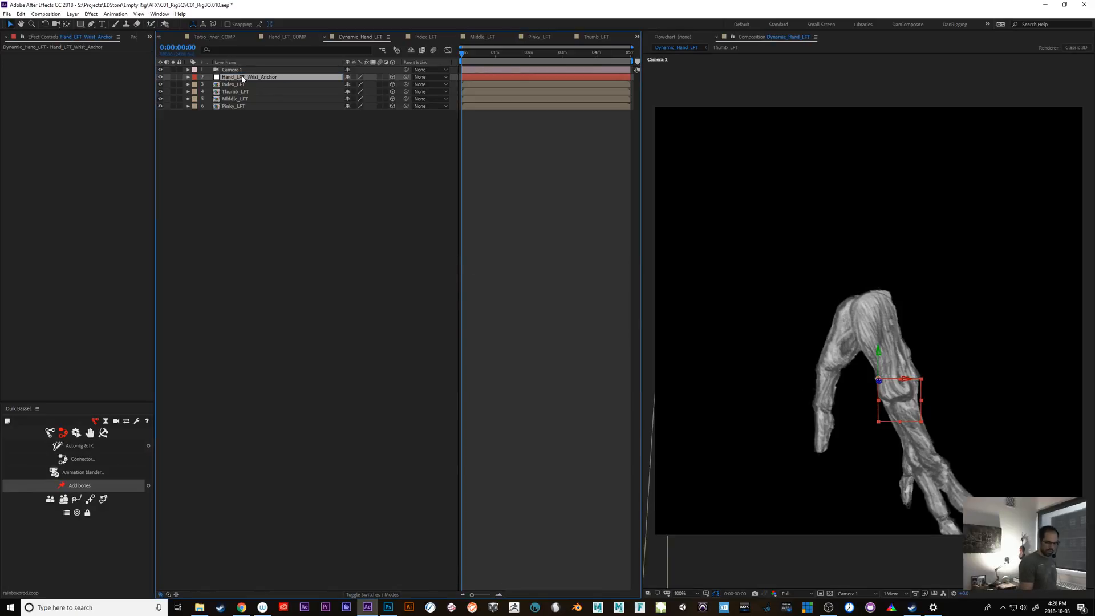
key("p")
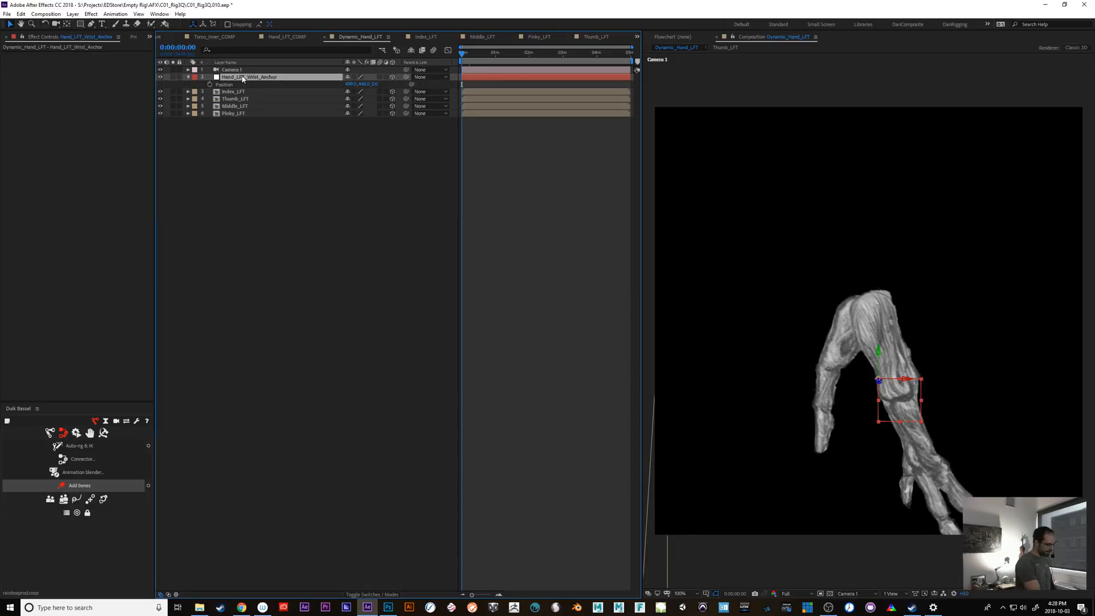
left_click_drag(363, 84, 334, 90)
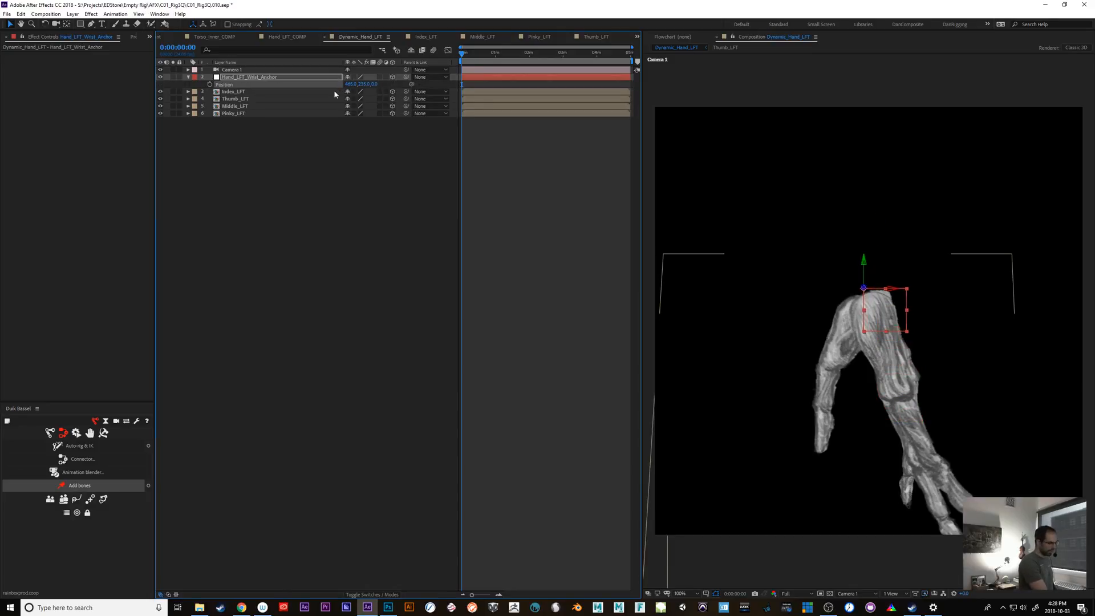
Reset the Transform properties of Camera 1.
left_click(225, 71)
left_click(191, 69)
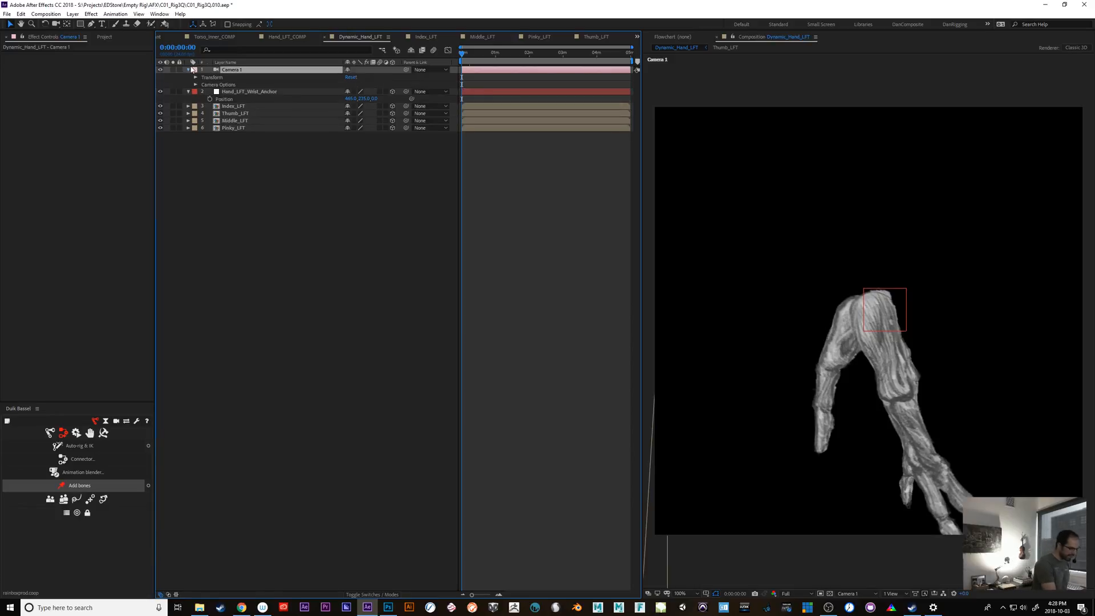
left_click(351, 78)
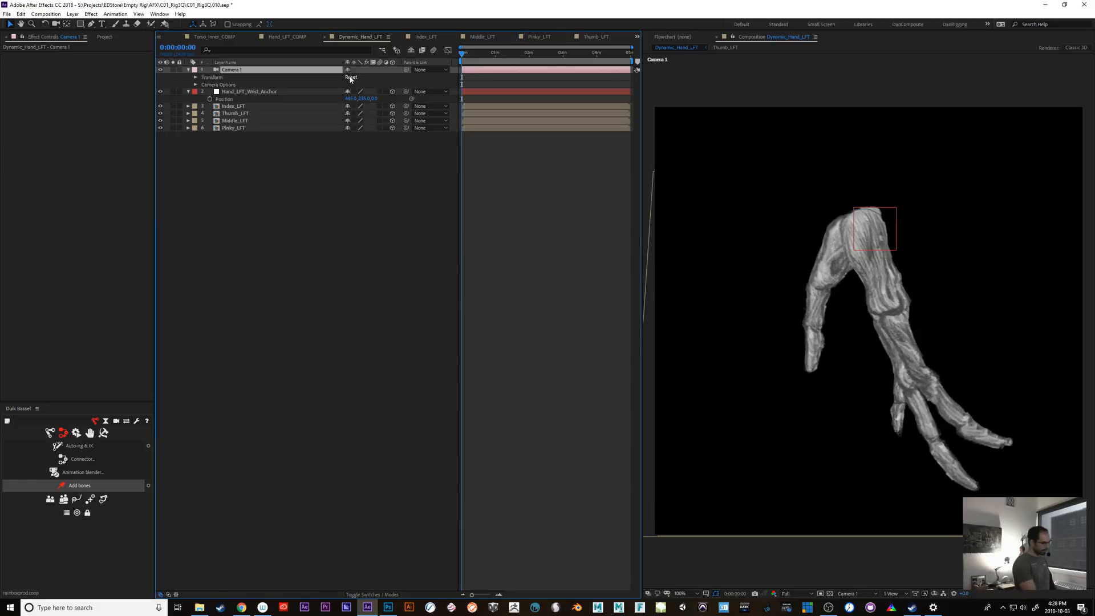
Parent the Index_LFT, Thumb_LFT, Middle_LFT and Pinky_LFT layers to Hand_LFT_Wrist_Anchor.
left_click_drag(233, 96, 242, 132)
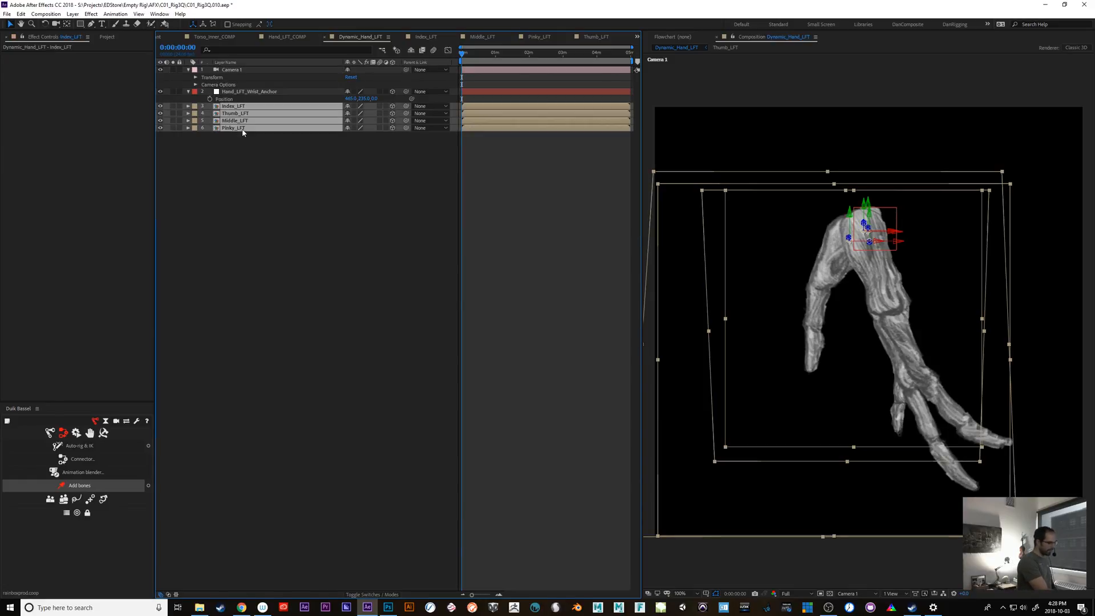
left_click_drag(406, 106, 259, 95)
Rotate Hand_LFT_Wrist_Anchor on its X and Y axes and scrub through the finger curl to check the hand in 3D.
key("r")
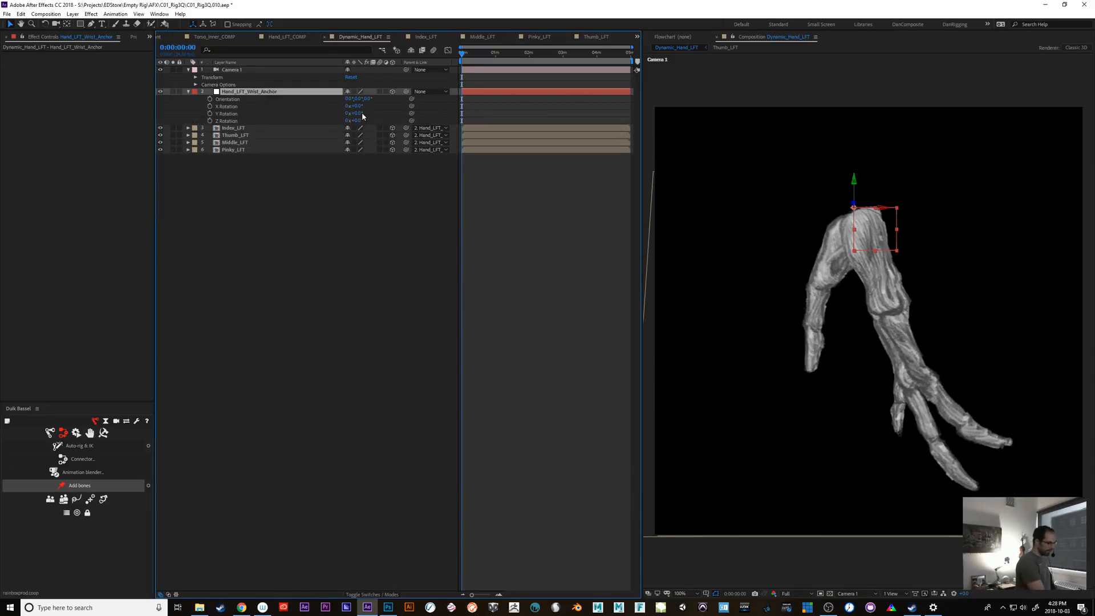
mouse_move(360, 115)
left_mouse_down()
mouse_move(385, 115)
mouse_move(345, 114)
mouse_move(365, 104)
mouse_move(354, 107)
left_mouse_up()
key("ctrl+z")
key("ctrl+z")
left_click_drag(463, 54, 486, 62)
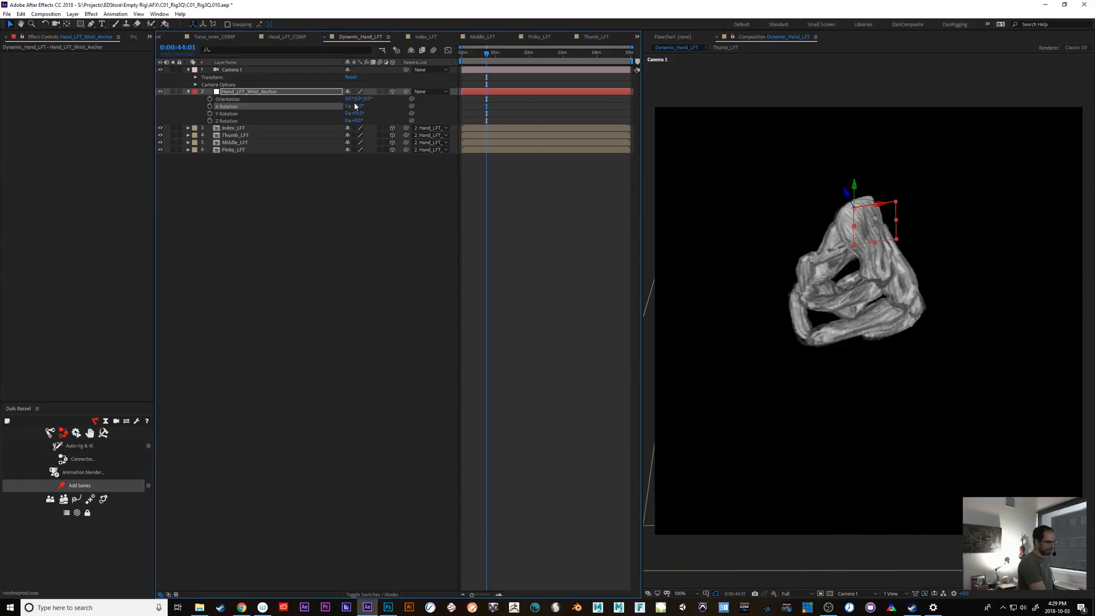
left_click_drag(356, 106, 377, 104)
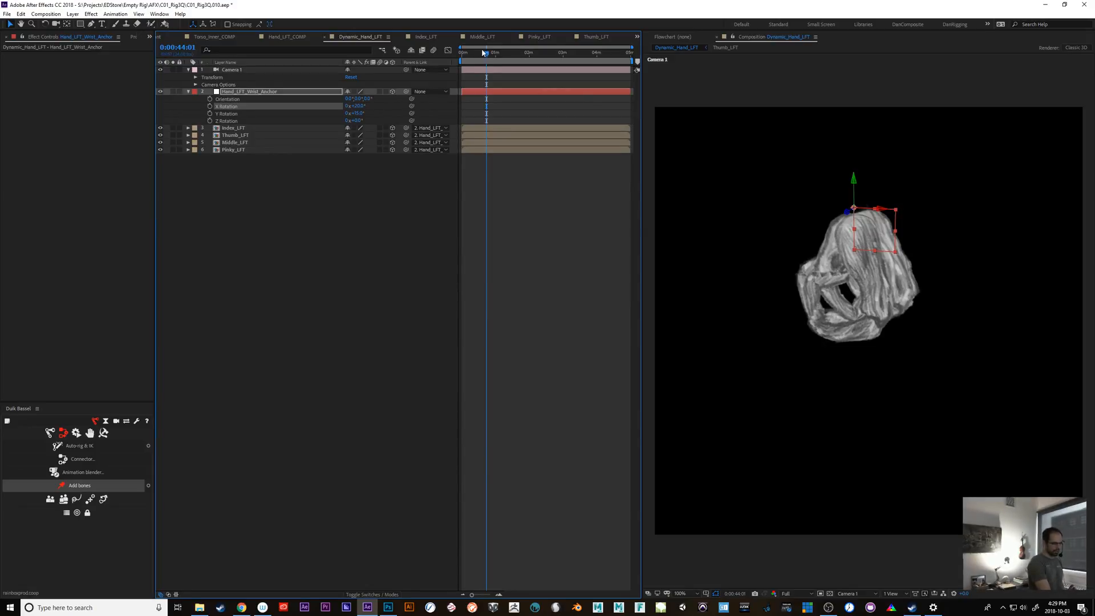
left_click_drag(471, 57, 478, 61)
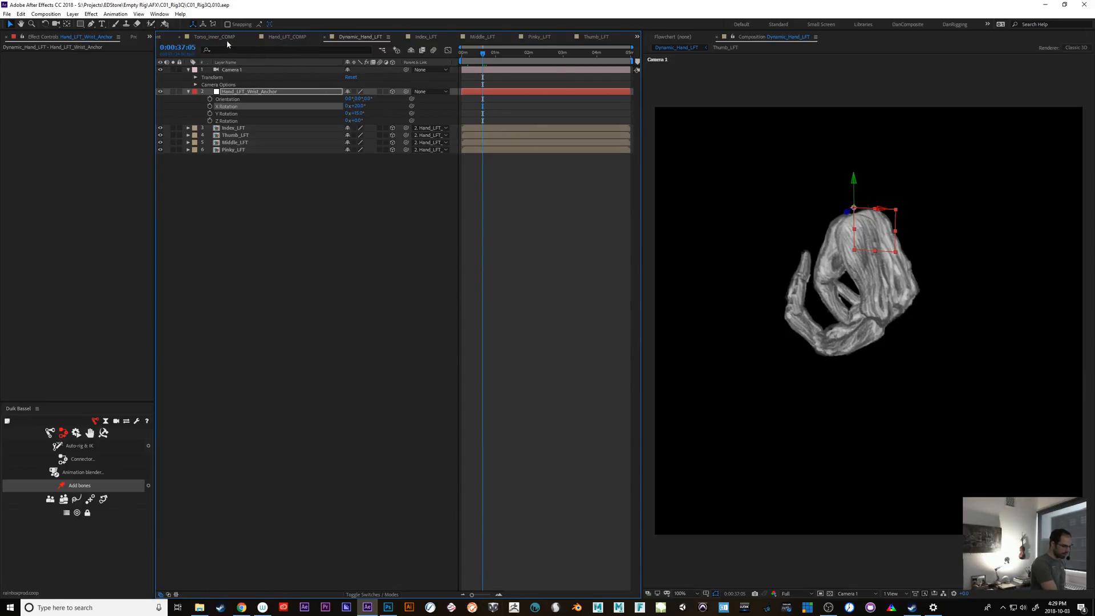
Close the Torso_Inner_COMP and C01_3Q_Skelephant timelines and bring up the C01_3Q_Template composition.
left_click(179, 37)
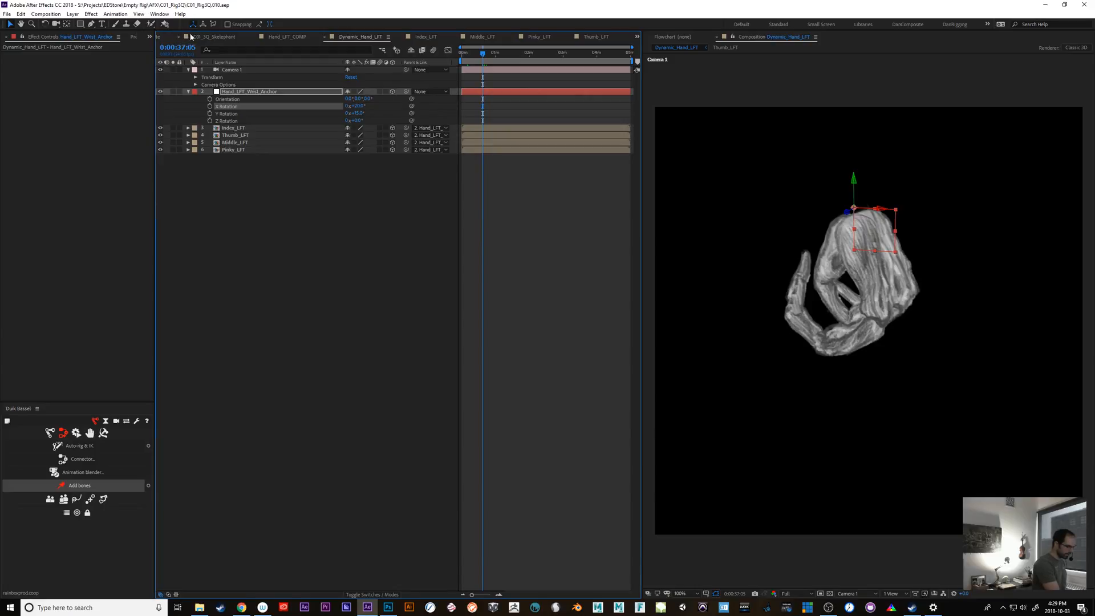
left_click(196, 37)
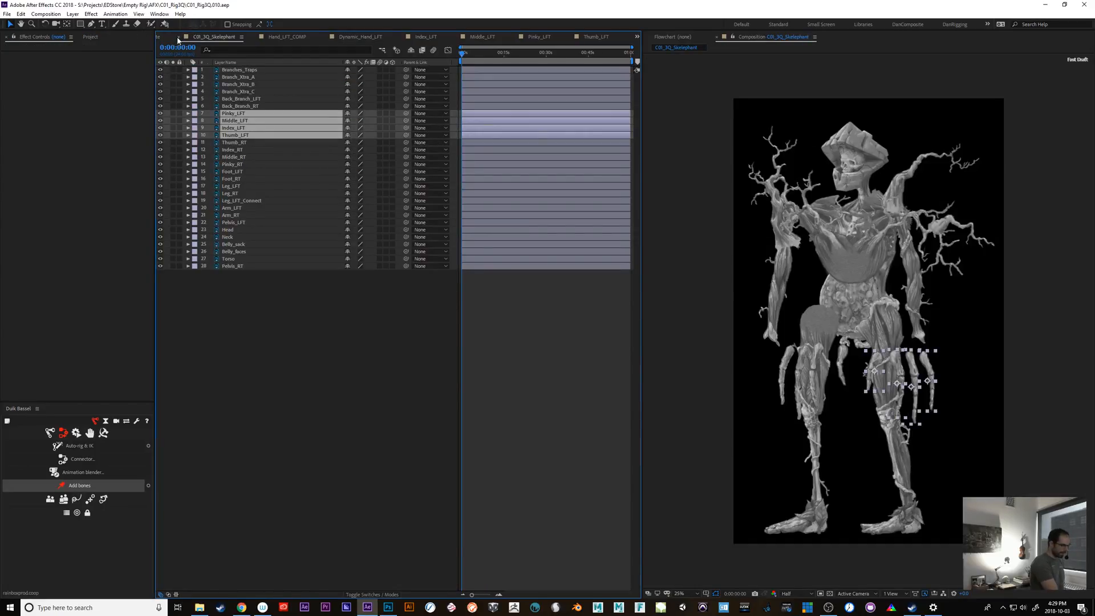
left_click(179, 37)
left_click(196, 38)
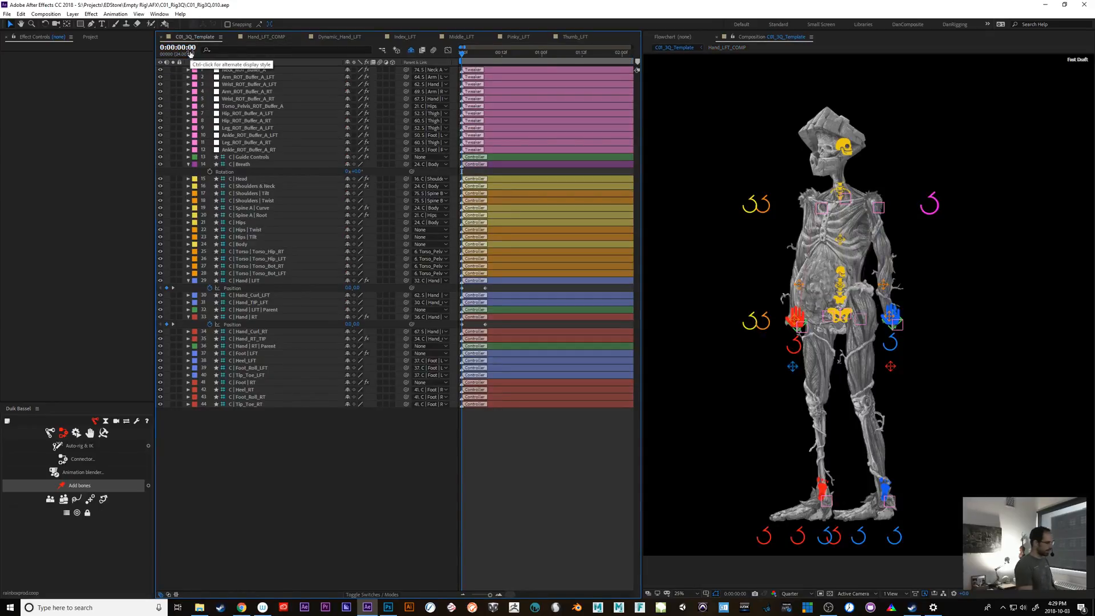
Create a new composition from Dynamic_Hand_LFT in the project's Hands folder.
left_click(91, 36)
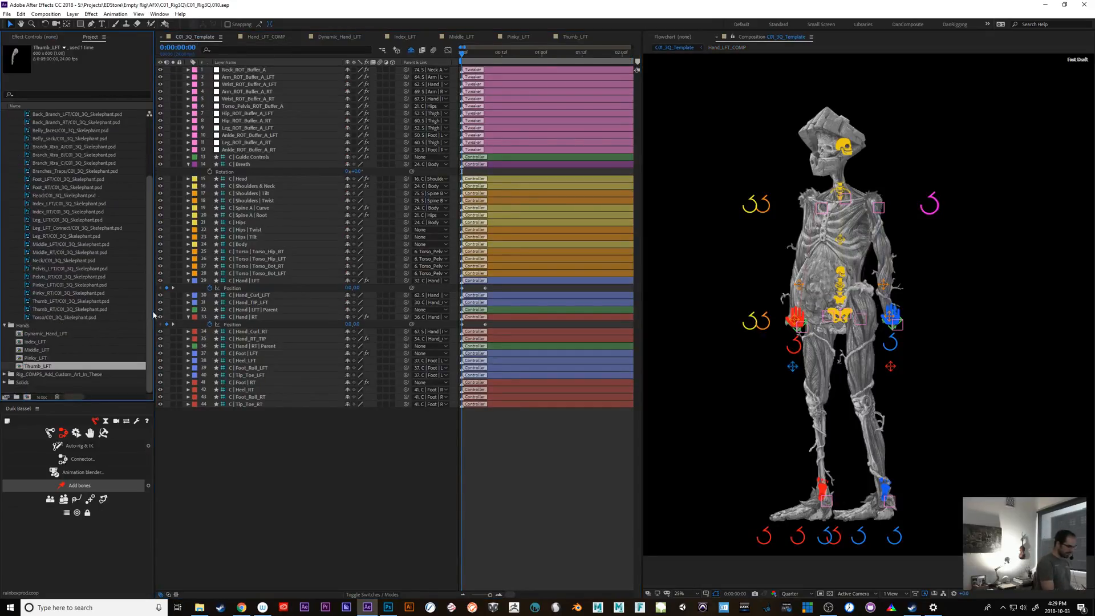
left_click(54, 335)
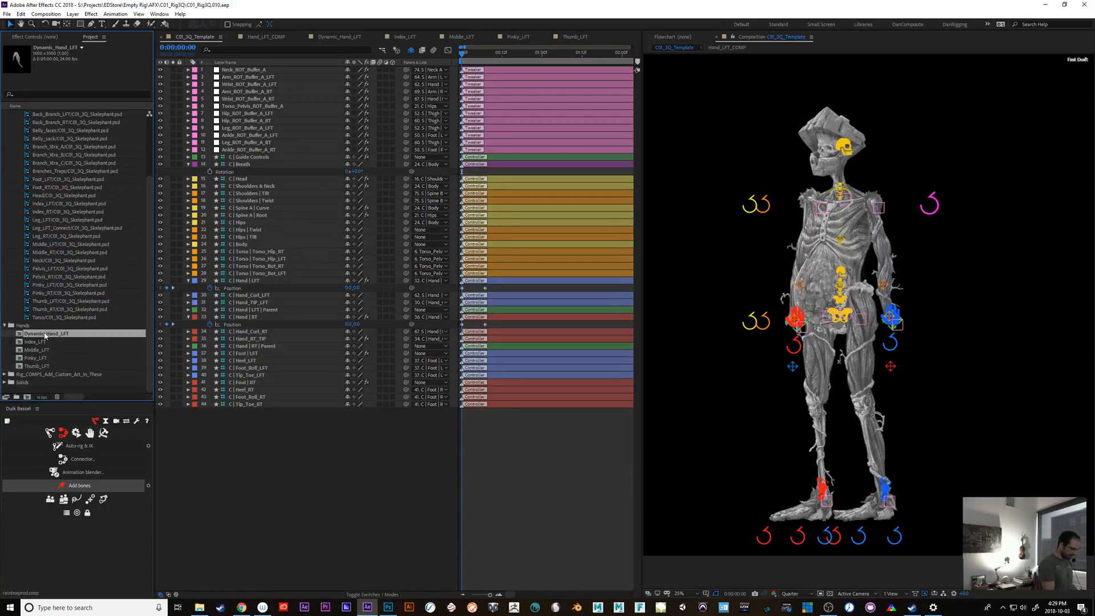
left_click_drag(45, 335, 27, 398)
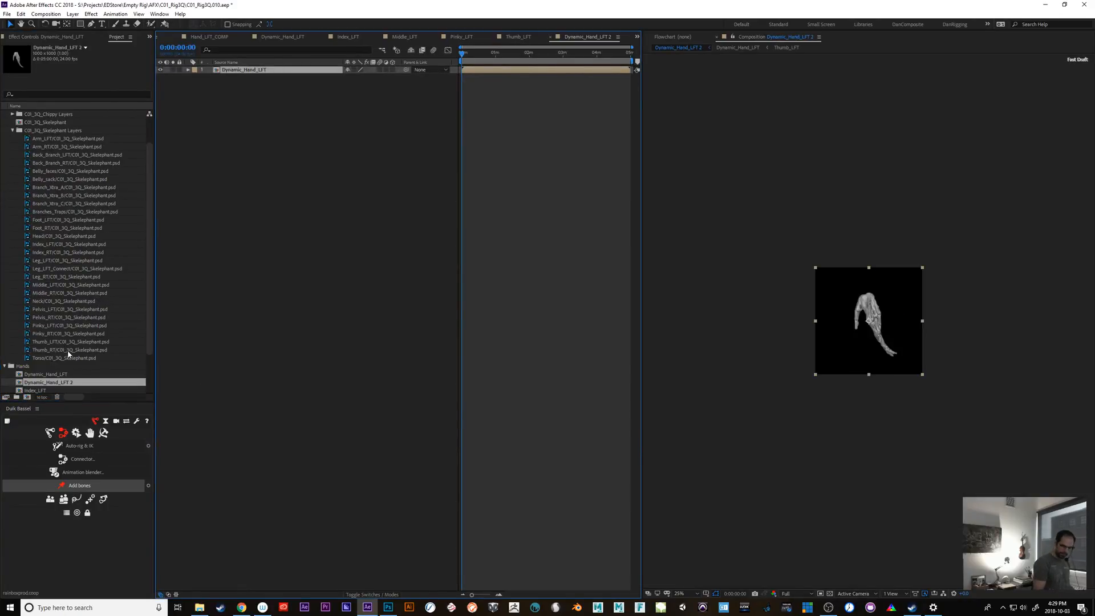
Scrub to the closed-fist pose and add a Bevel and Emboss layer style to the nested Dynamic_Hand_LFT layer.
left_click_drag(464, 53, 485, 52)
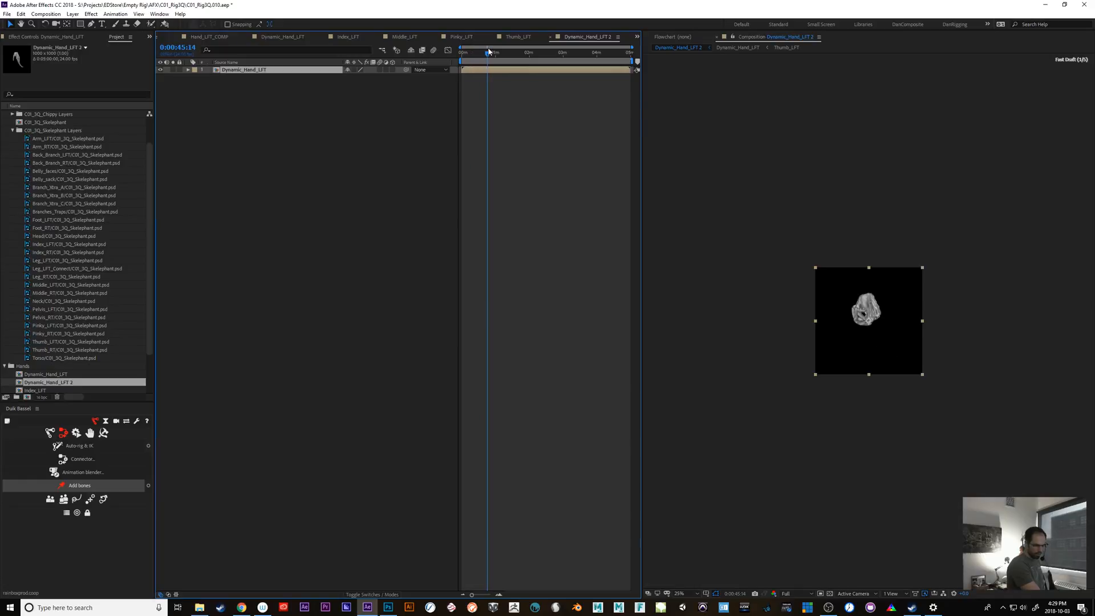
key("slash")
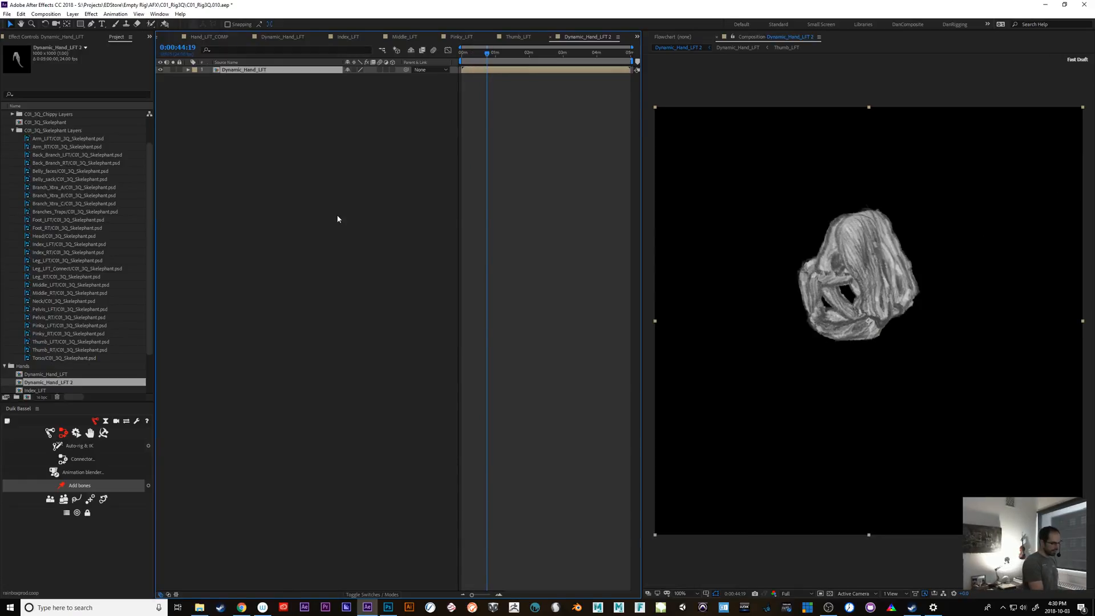
left_click(73, 14)
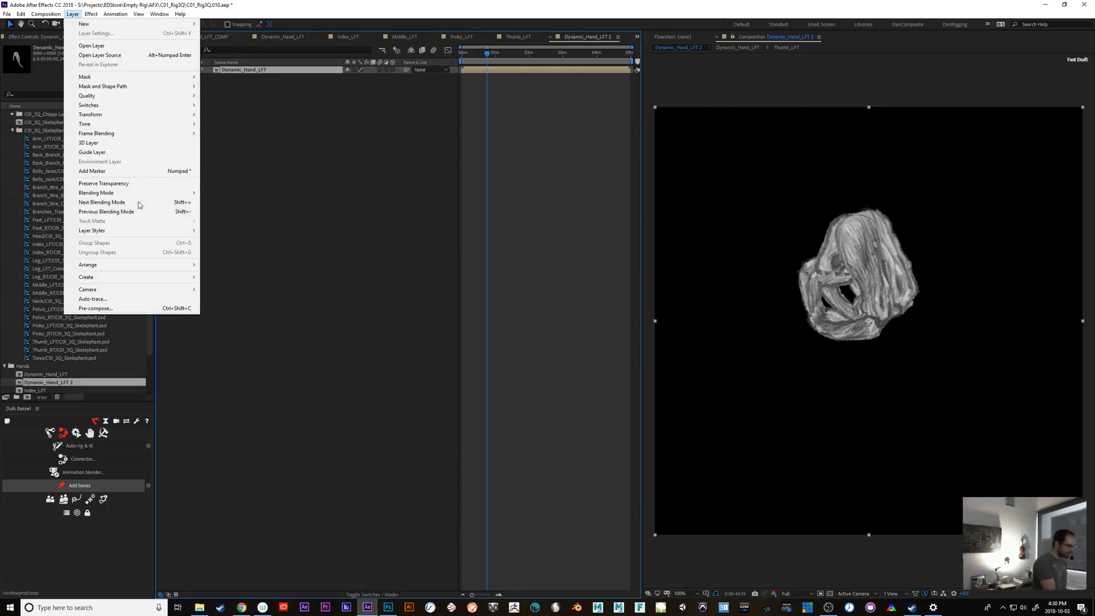
mouse_move(157, 231)
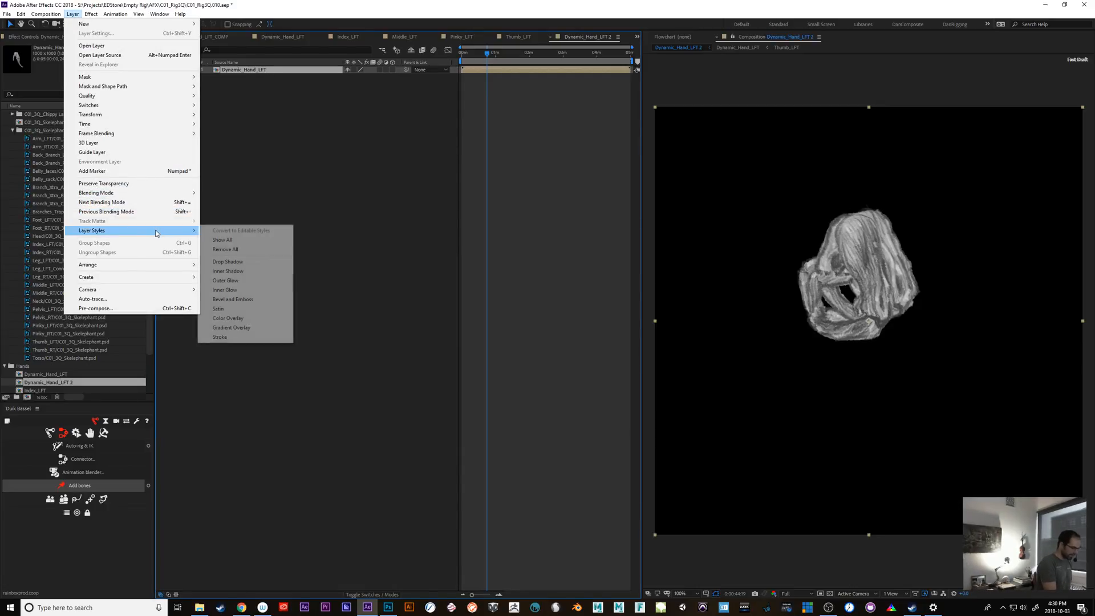
left_click(265, 298)
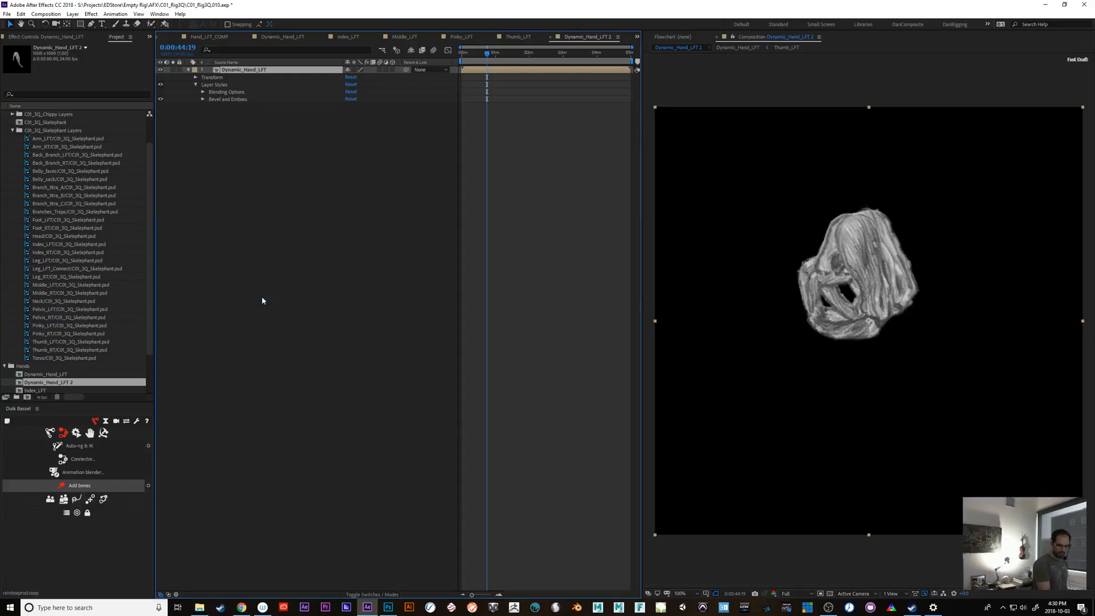
Increase the Size of the Bevel and Emboss style and set its Highlight Mode to Overlay.
left_click(195, 85)
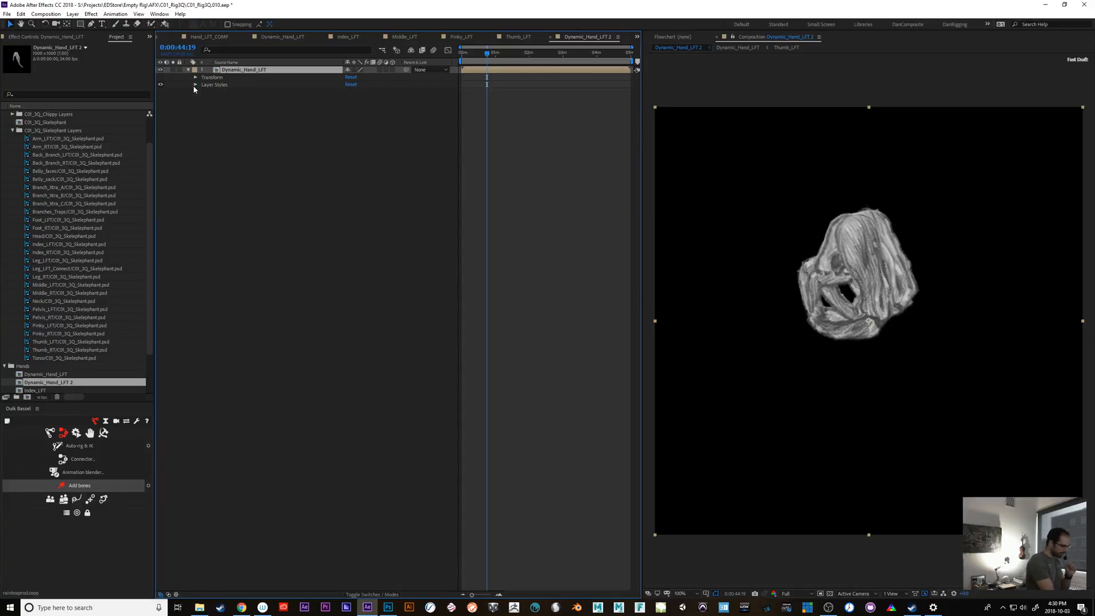
left_click(195, 85)
left_click(203, 99)
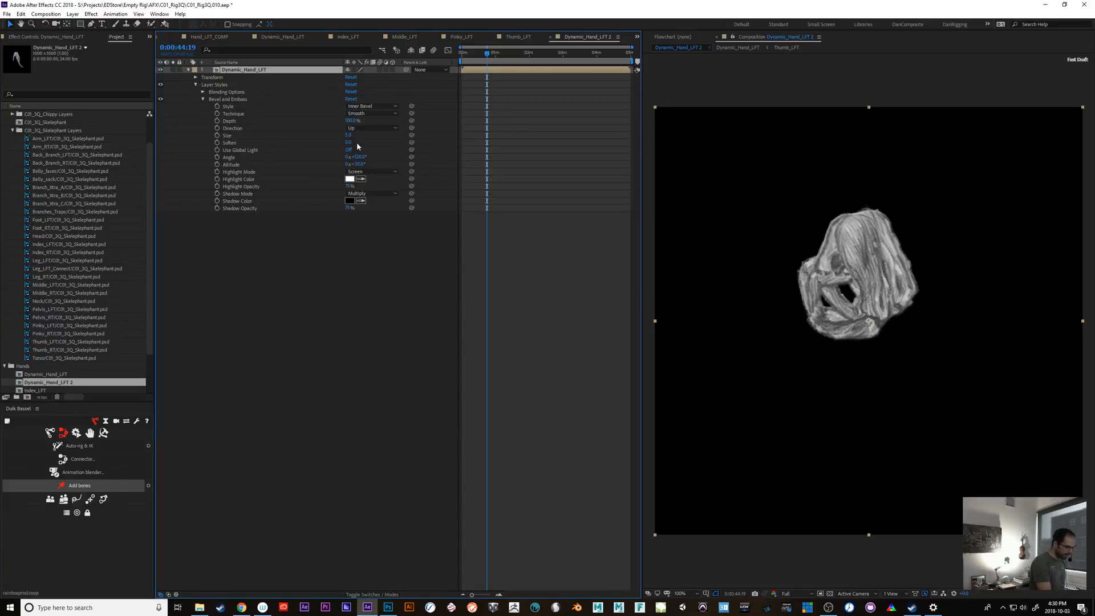
left_click_drag(349, 136, 362, 136)
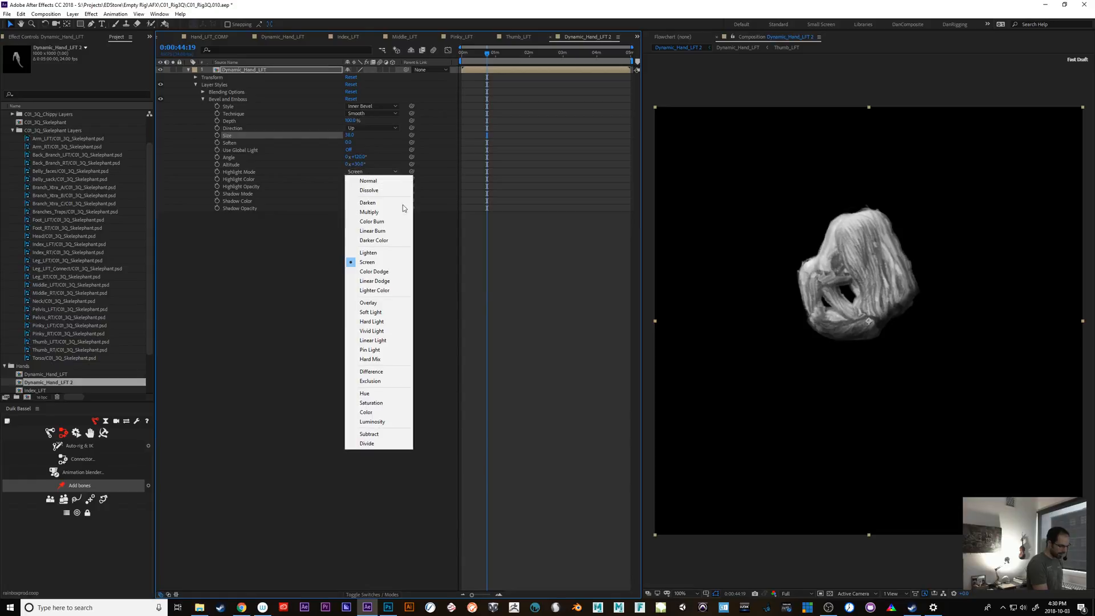
left_click(376, 172)
left_click(381, 303)
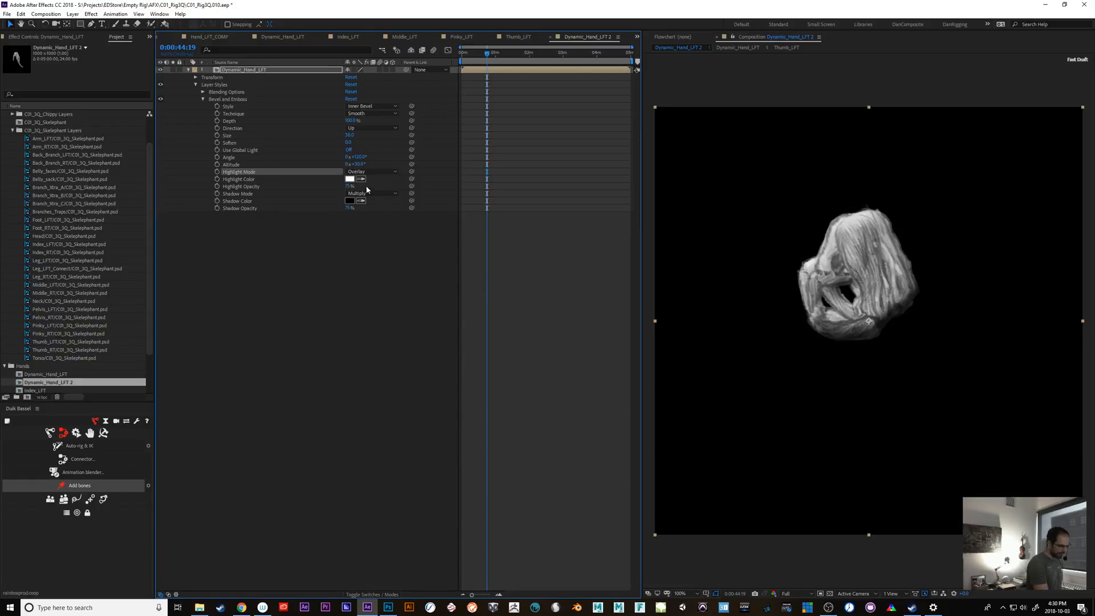
Lower the bevel's Shadow Opacity to 44%, refine its Size and Angle, and check the shading through the finger curl.
mouse_move(348, 208)
left_mouse_down()
mouse_move(336, 212)
mouse_move(345, 210)
left_mouse_up()
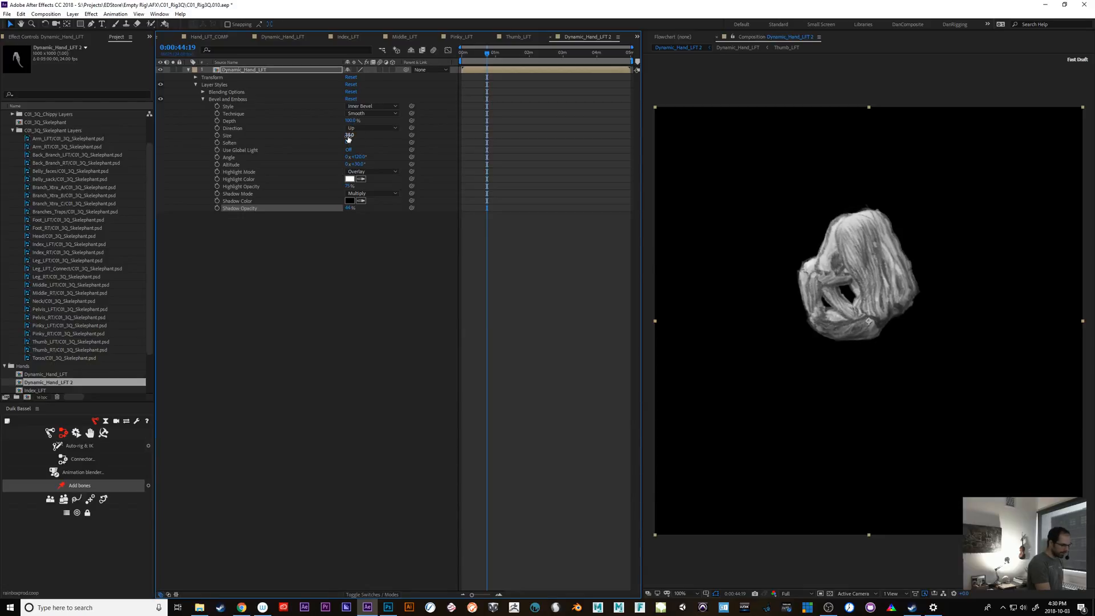
left_click_drag(349, 137, 363, 131)
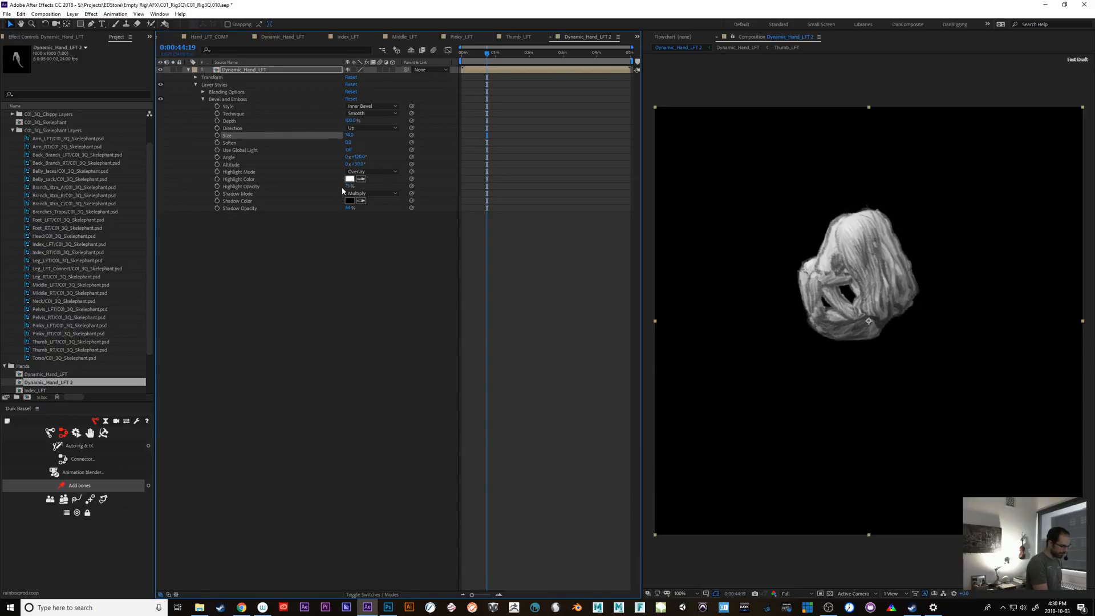
left_click_drag(357, 157, 394, 153)
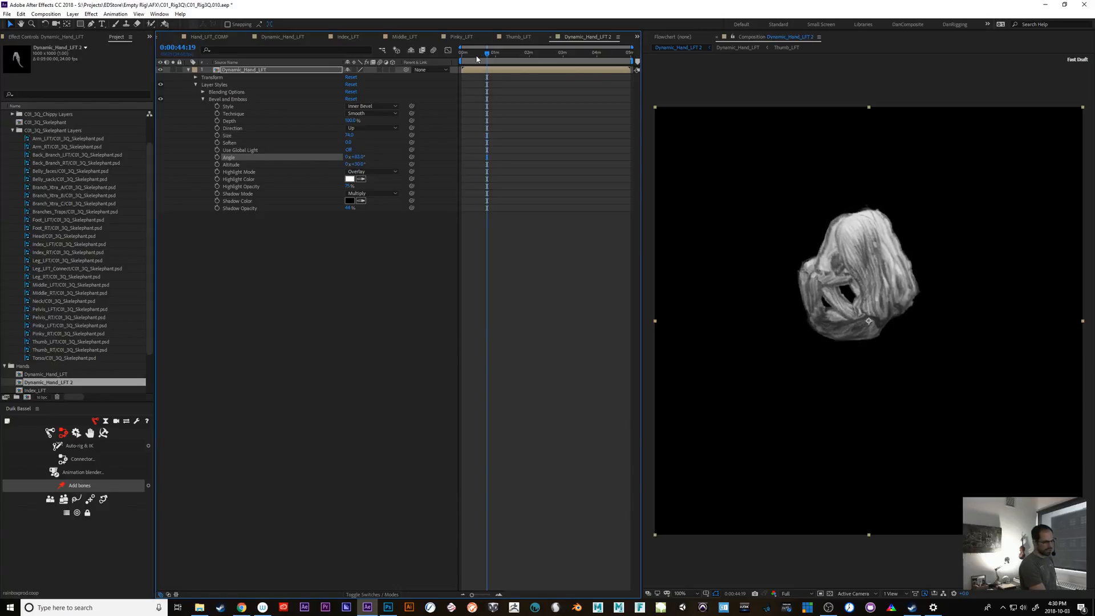
key("Home")
left_click_drag(450, 62, 490, 63)
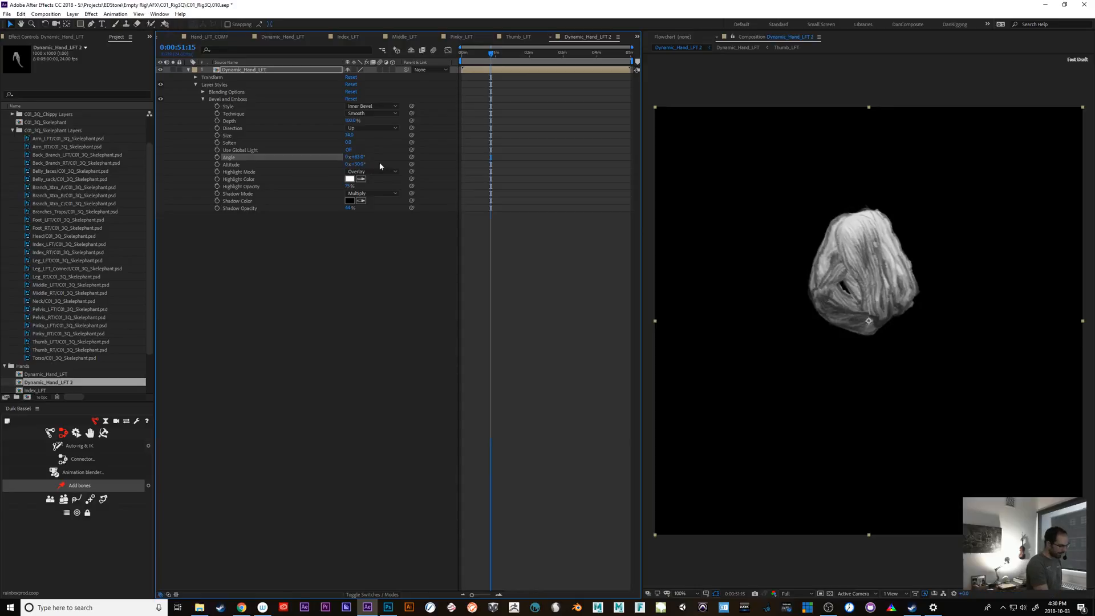
Adjust the Bevel and Emboss Angle and check the shading on the partly curled fingers at 0:00:19:00.
left_click_drag(360, 157, 351, 162)
mouse_move(480, 57)
left_mouse_down()
mouse_move(462, 57)
mouse_move(493, 61)
mouse_move(462, 57)
mouse_move(488, 57)
mouse_move(473, 67)
left_mouse_up()
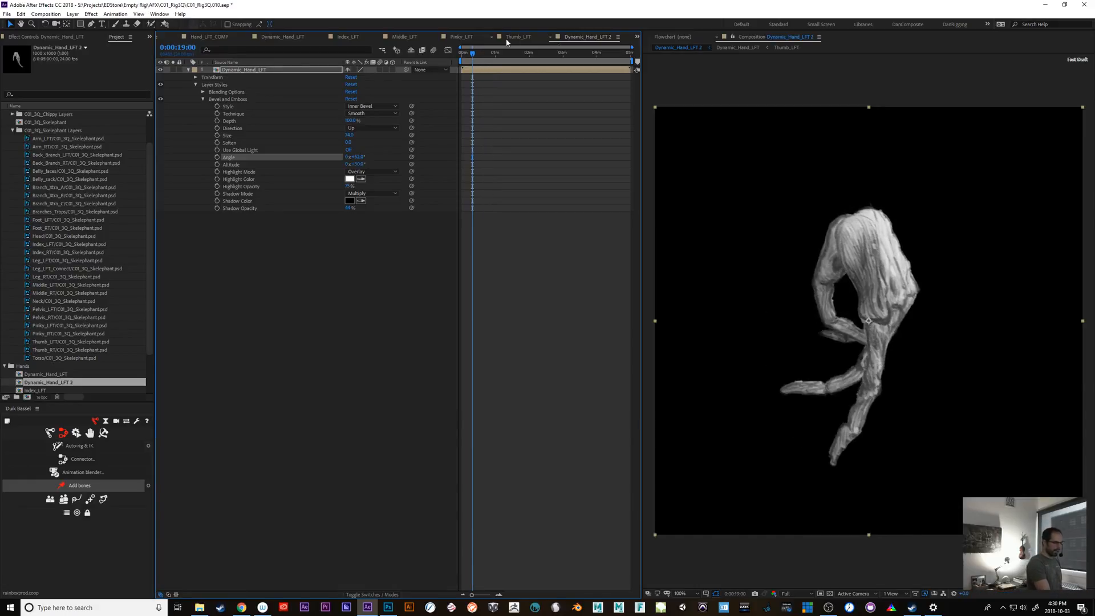
Reset the X and Y Rotation of Hand_LFT_Wrist_Anchor to 0° in the Dynamic_Hand_LFT composition.
left_click(287, 36)
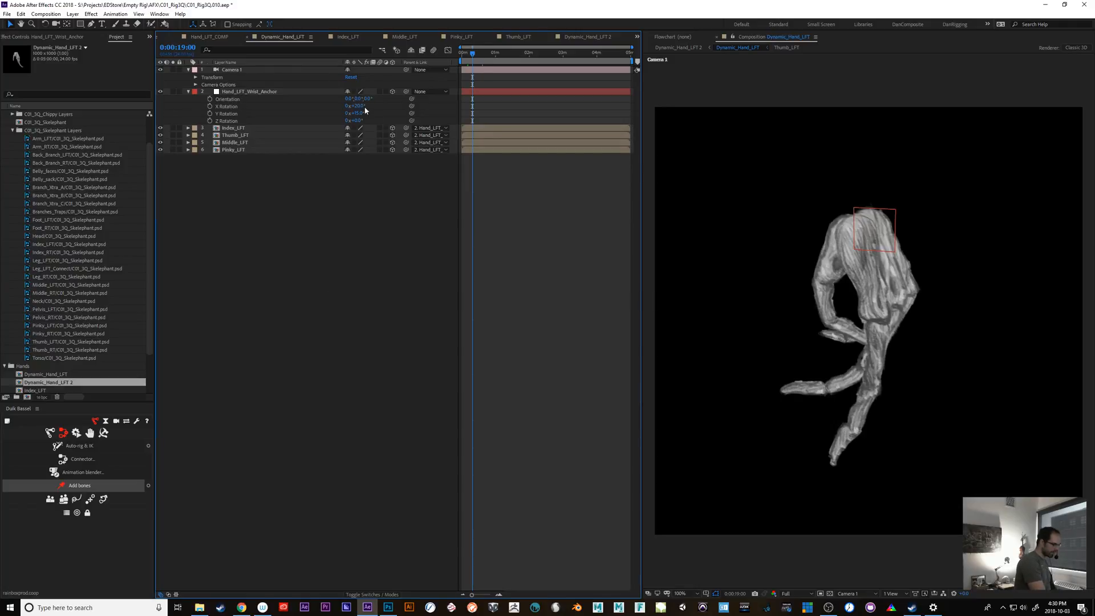
type("0")
key("Tab")
type("0")
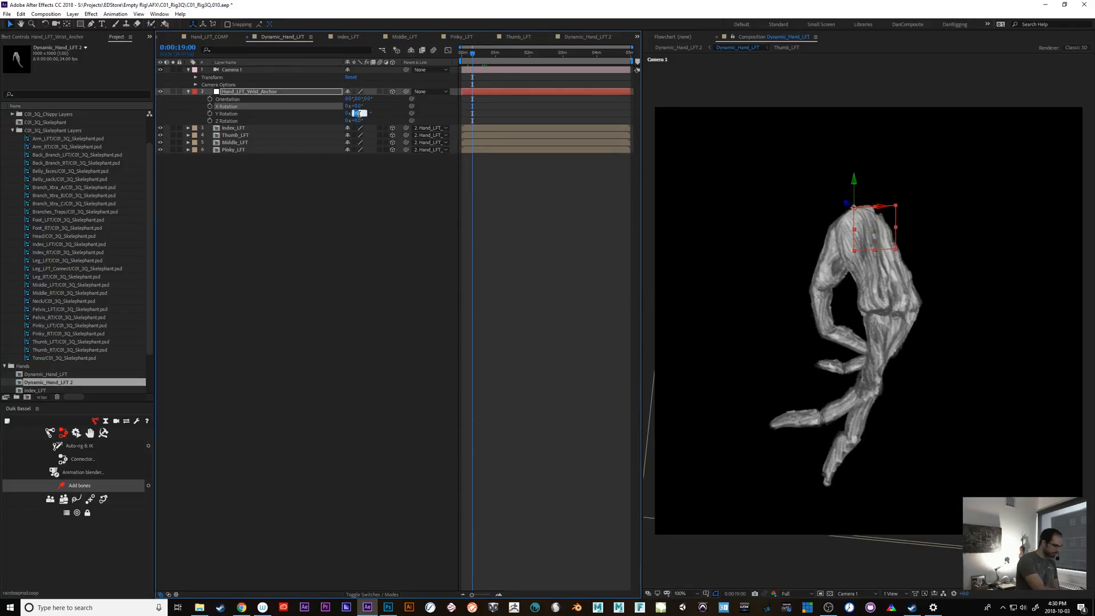
key("Return")
left_click(249, 93)
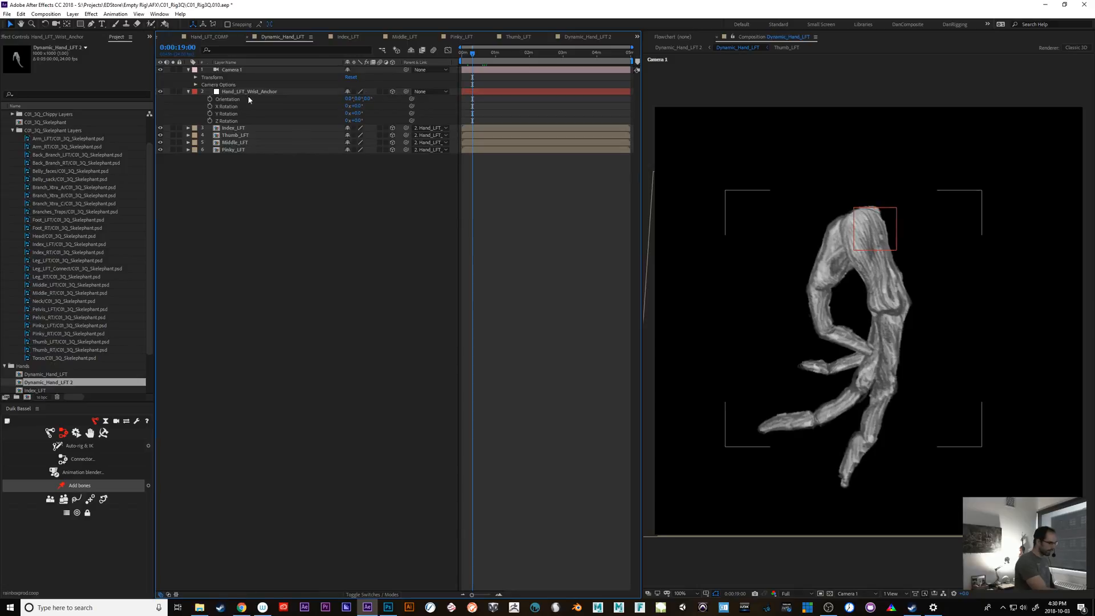
Add a 3D null at the wrist in Dynamic_Hand_LFT 2 and reveal its rotation properties.
left_click(589, 37)
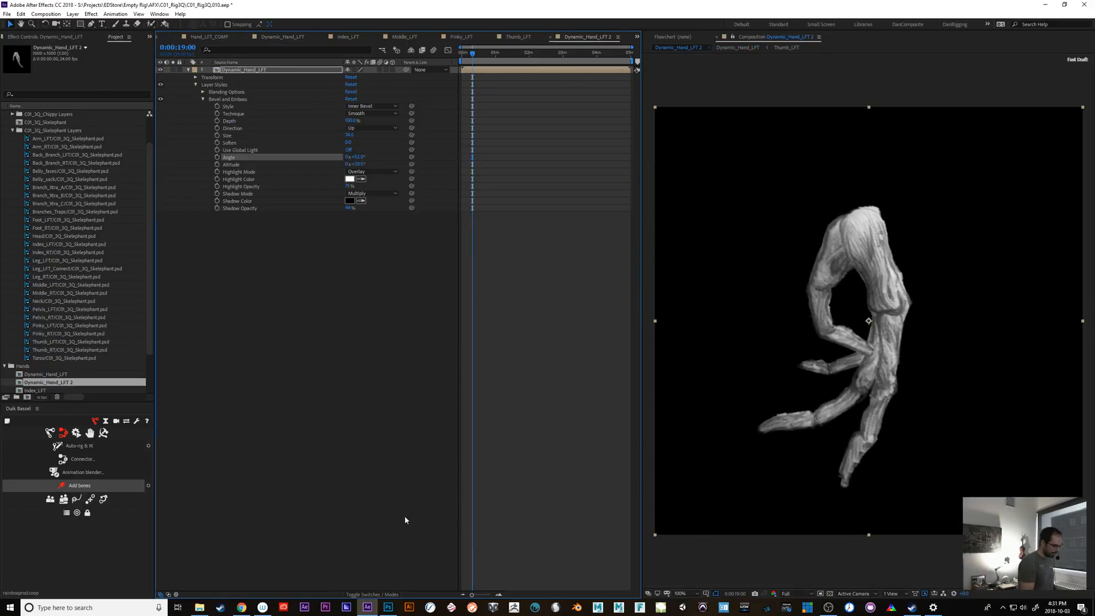
key("ctrl+alt+shift+y")
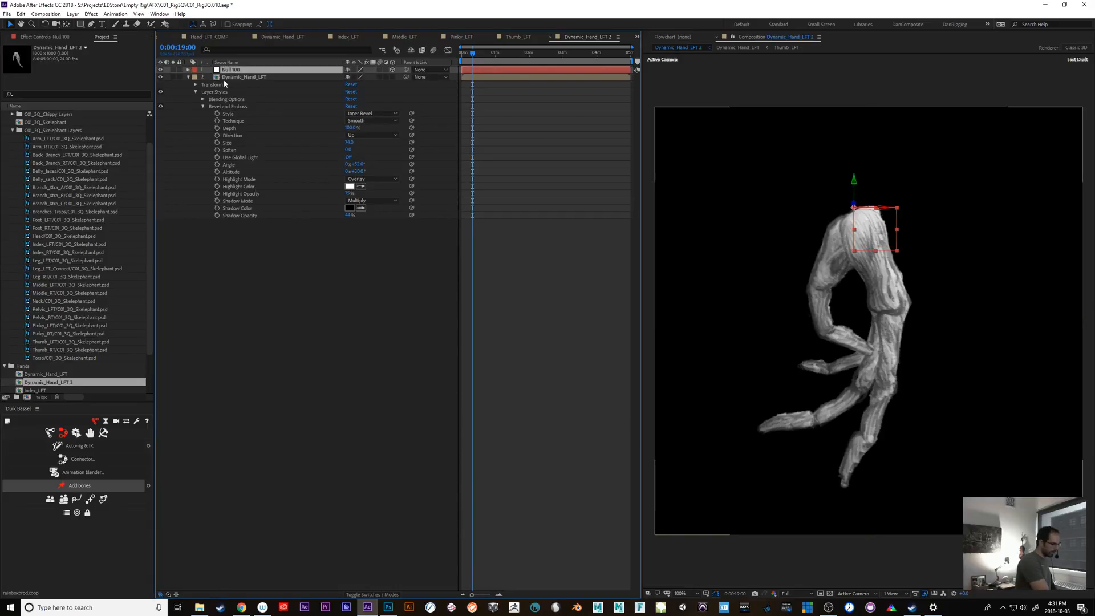
key("r")
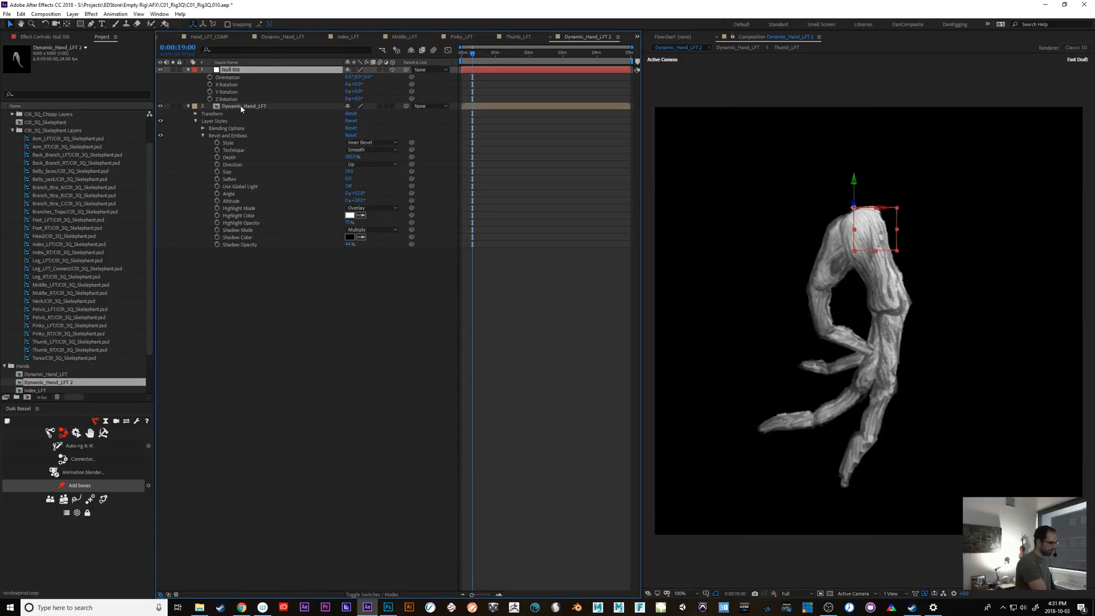
left_click(241, 106)
left_click(234, 69)
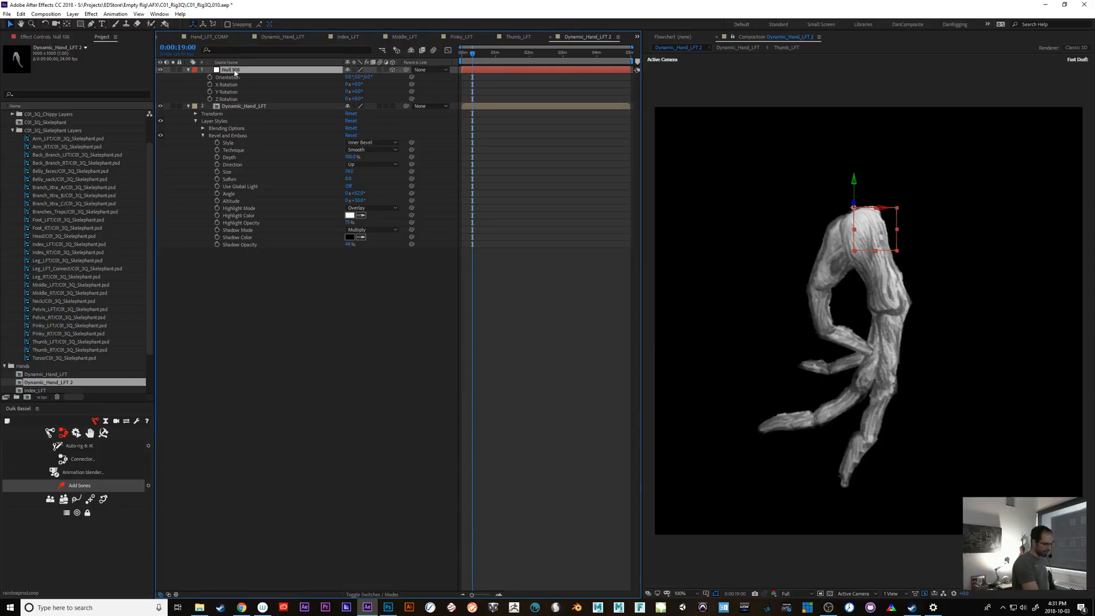
Duplicate Hand_LFT_Wrist_Anchor in Dynamic_Hand_LFT and parent the index, thumb, middle and pinky layers to the duplicate.
left_click(280, 37)
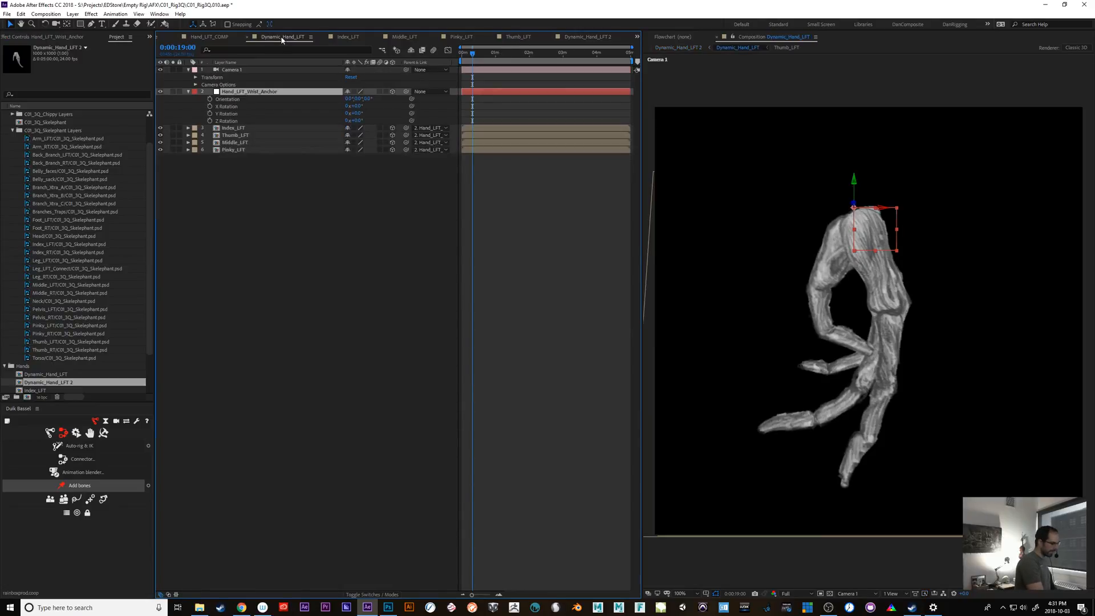
key("ctrl+d")
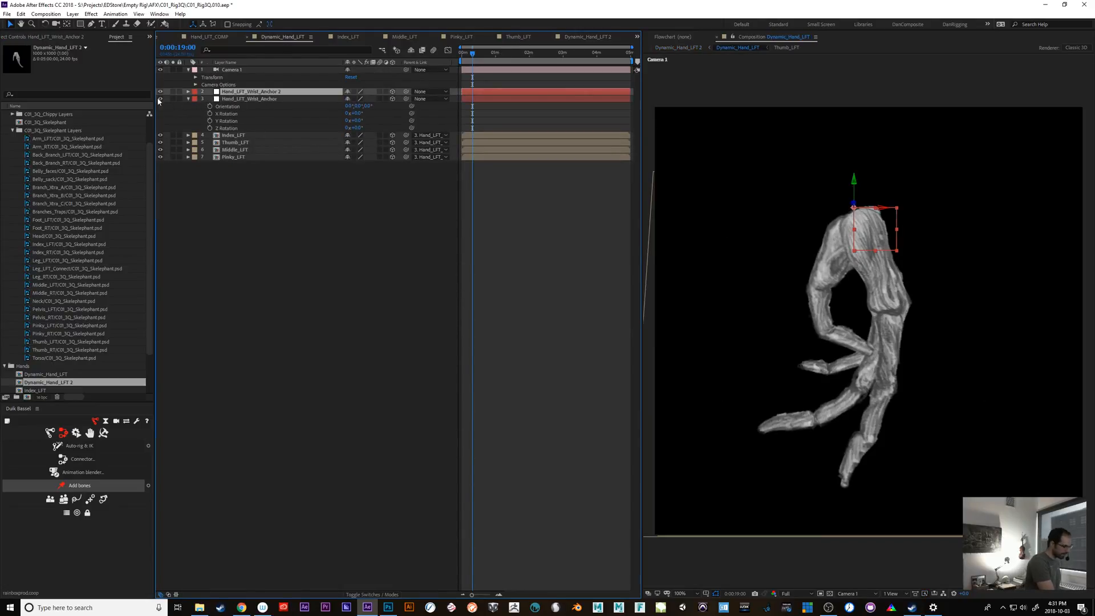
left_click(242, 137)
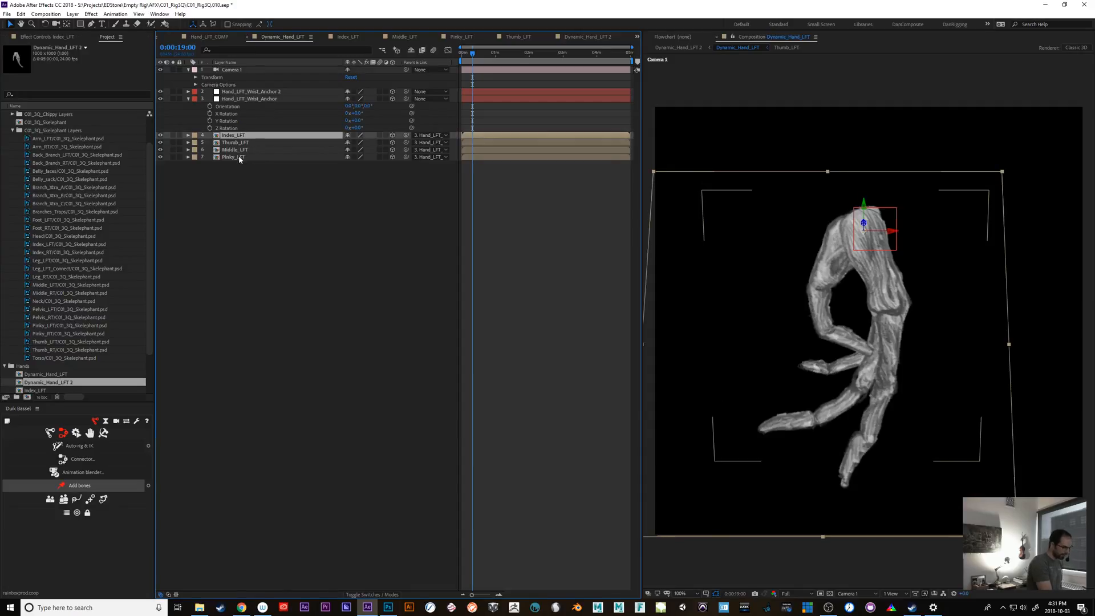
left_click(238, 158, "shift")
left_click_drag(407, 138, 256, 93)
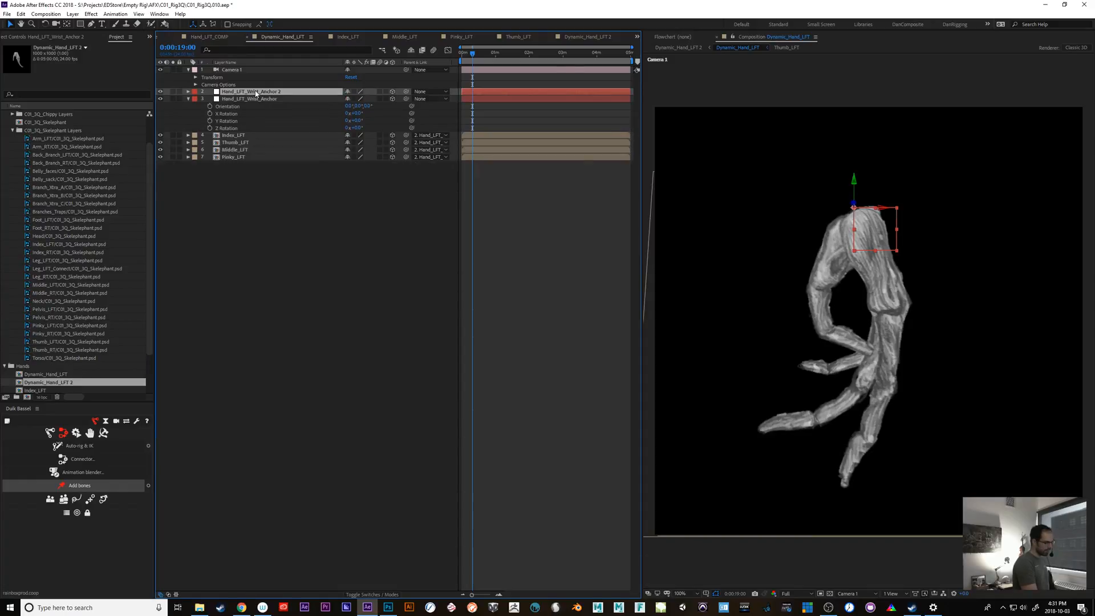
Try driving the duplicate wrist anchor from the null in Dynamic_Hand_LFT 2 and inspect its linked rotation properties.
left_click(520, 37)
left_click(272, 39)
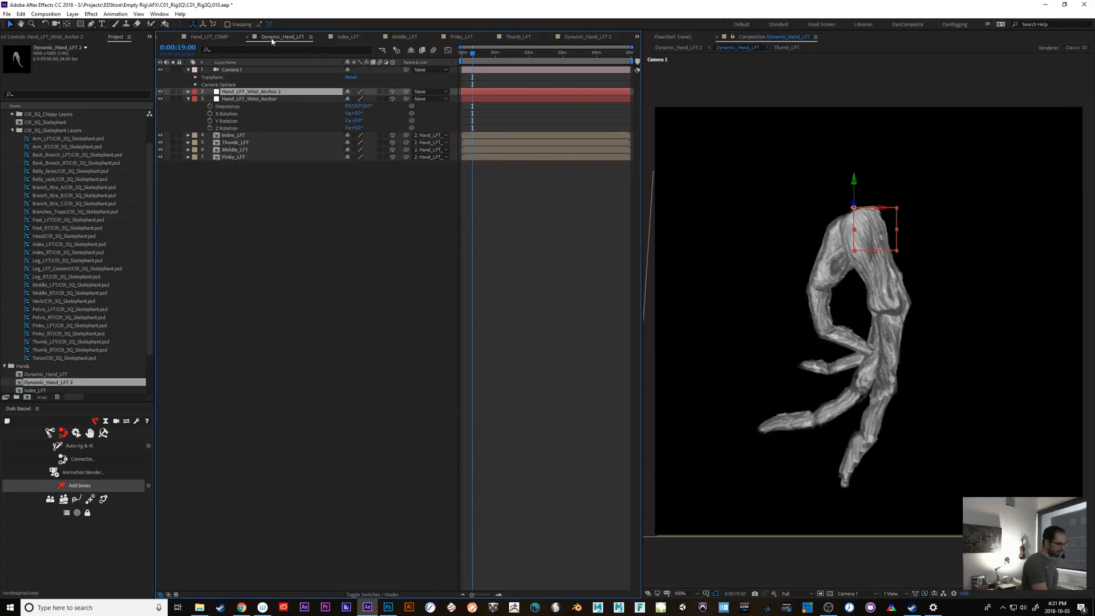
key("r")
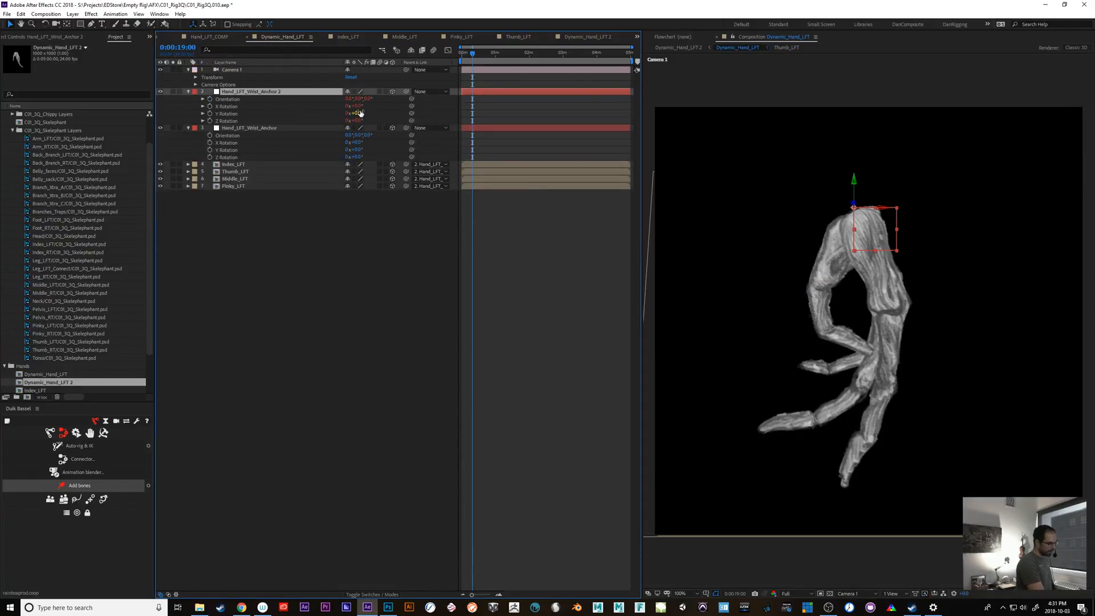
mouse_move(354, 107)
left_mouse_down()
mouse_move(366, 106)
mouse_move(360, 113)
left_mouse_up()
Try rotating the null in Dynamic_Hand_LFT 2 about X and Y at several finger poses, undoing each rotation.
left_click(579, 37)
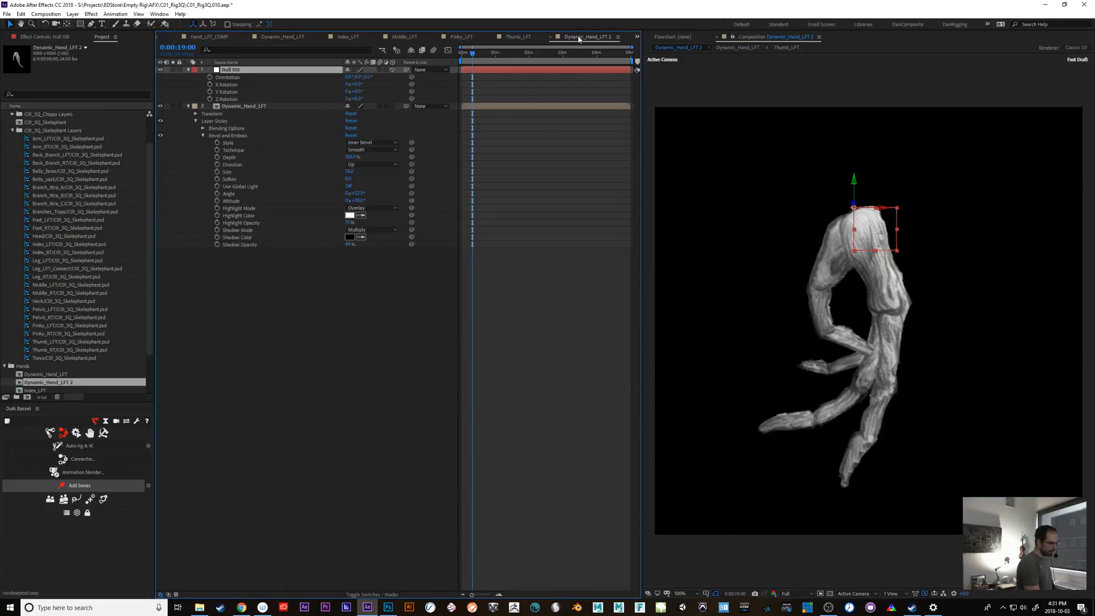
left_click_drag(360, 83, 357, 81)
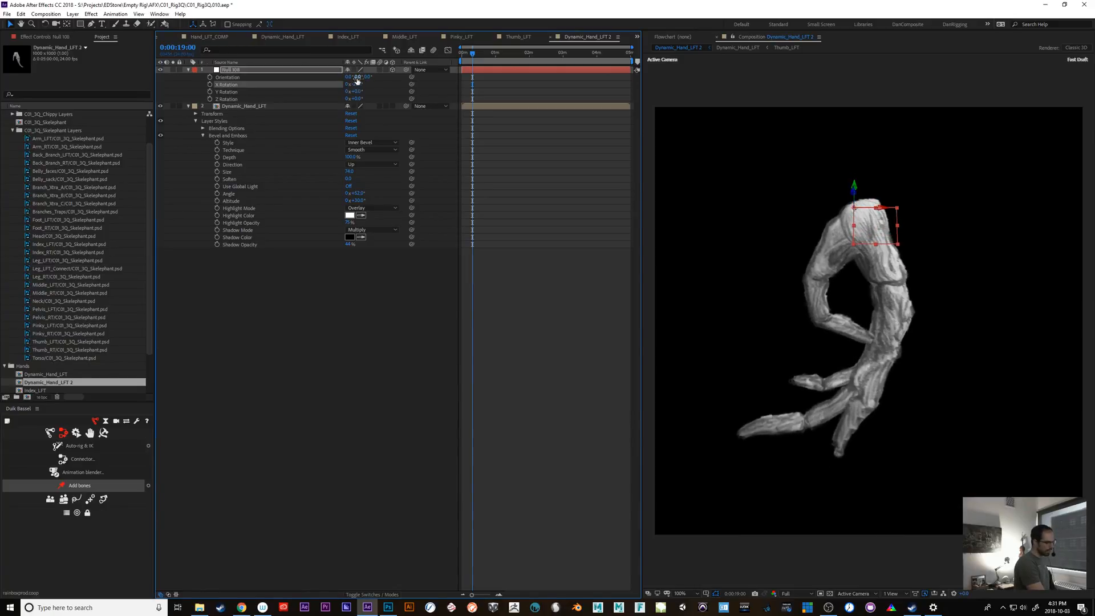
key("ctrl+z")
left_click_drag(473, 54, 468, 62)
left_click_drag(359, 94, 370, 84)
key("ctrl+z")
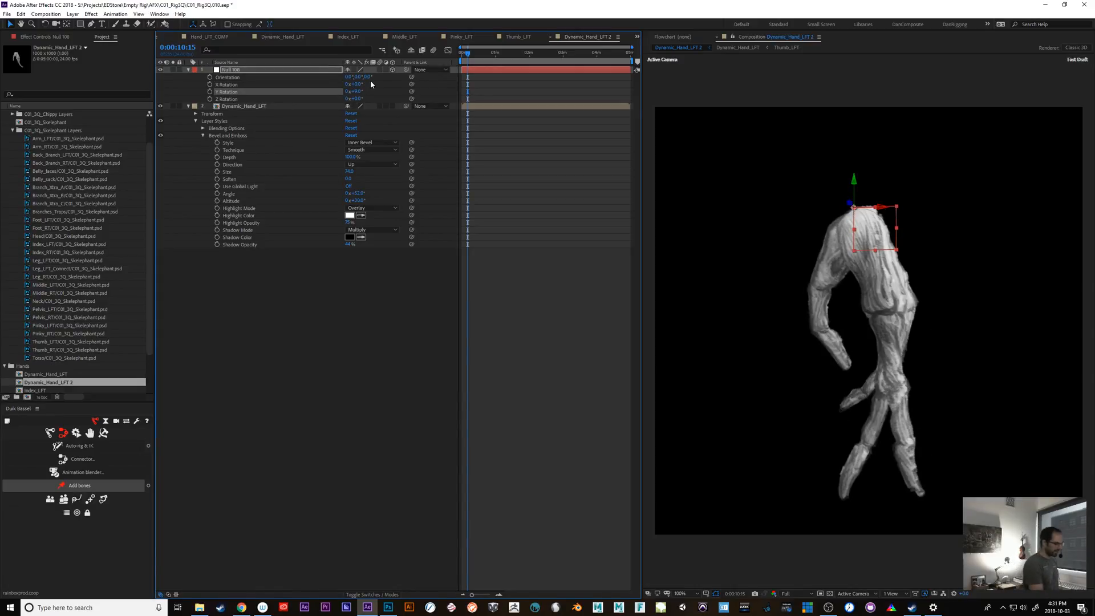
left_click_drag(469, 65, 463, 59)
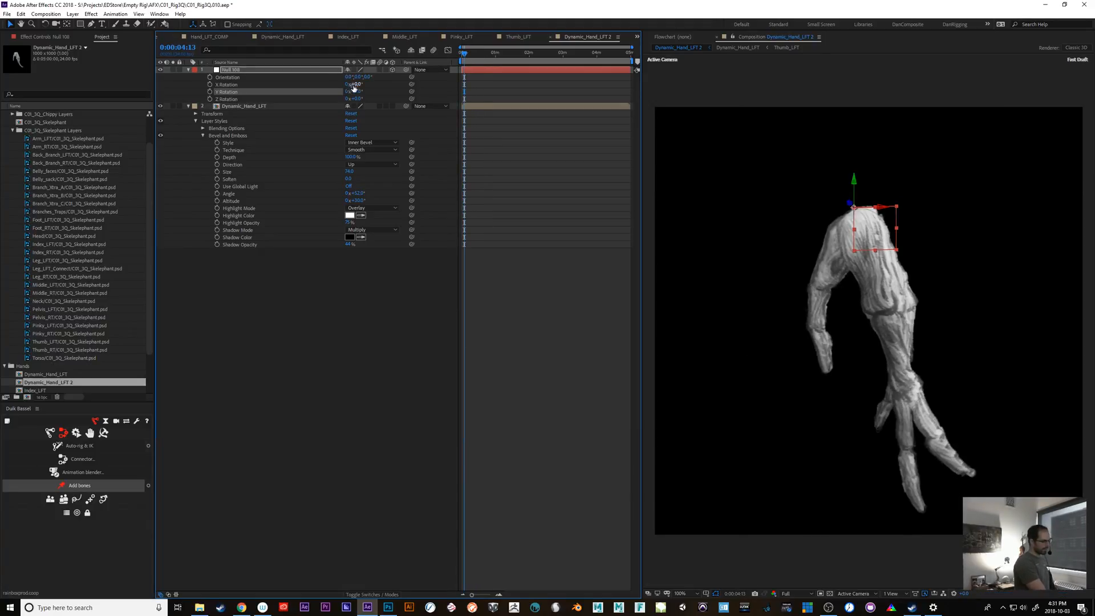
left_click_drag(357, 83, 348, 84)
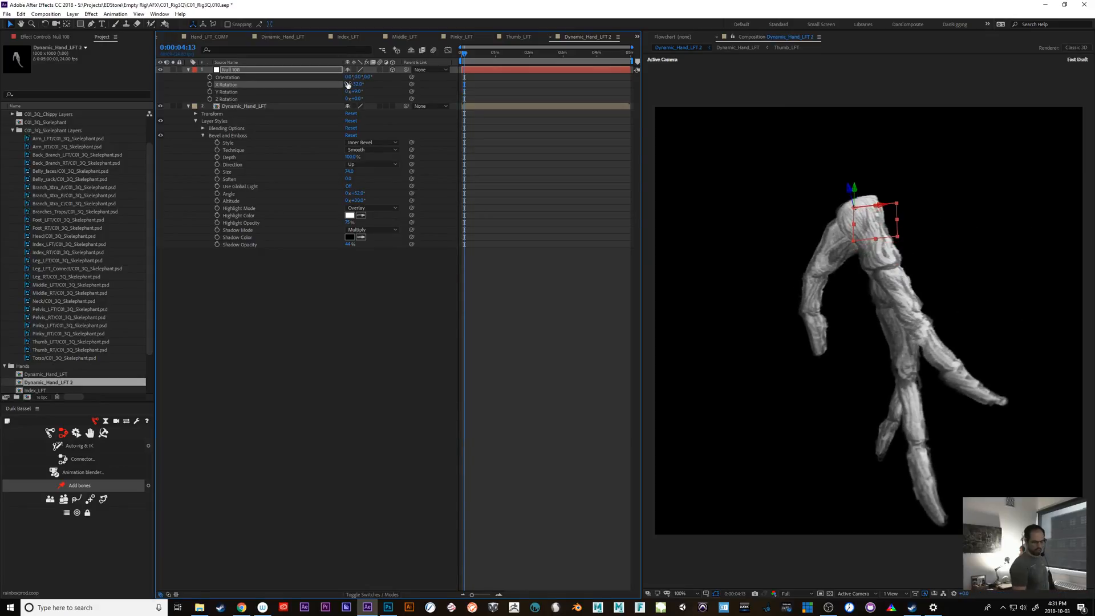
key("ctrl+z")
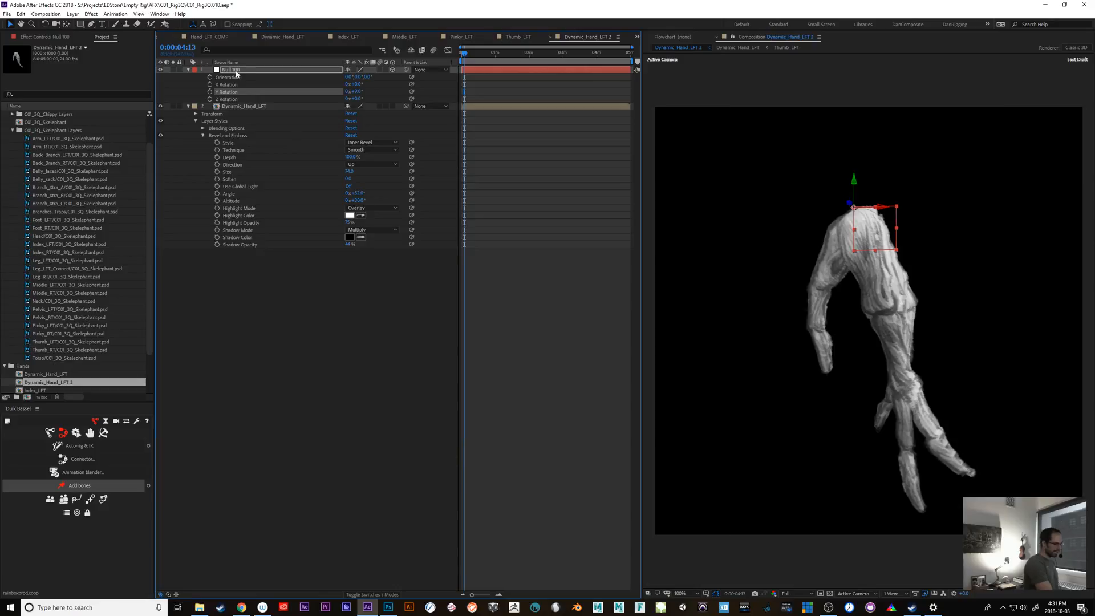
Delete the null from Dynamic_Hand_LFT 2 and the duplicate wrist anchor from Dynamic_Hand_LFT.
key("Delete")
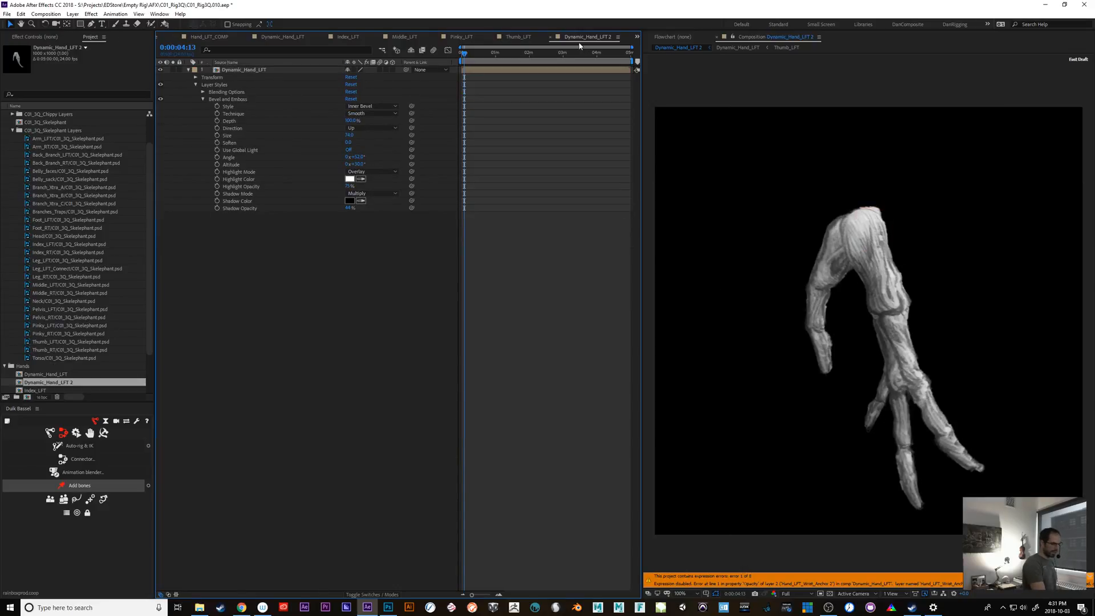
left_click(282, 36)
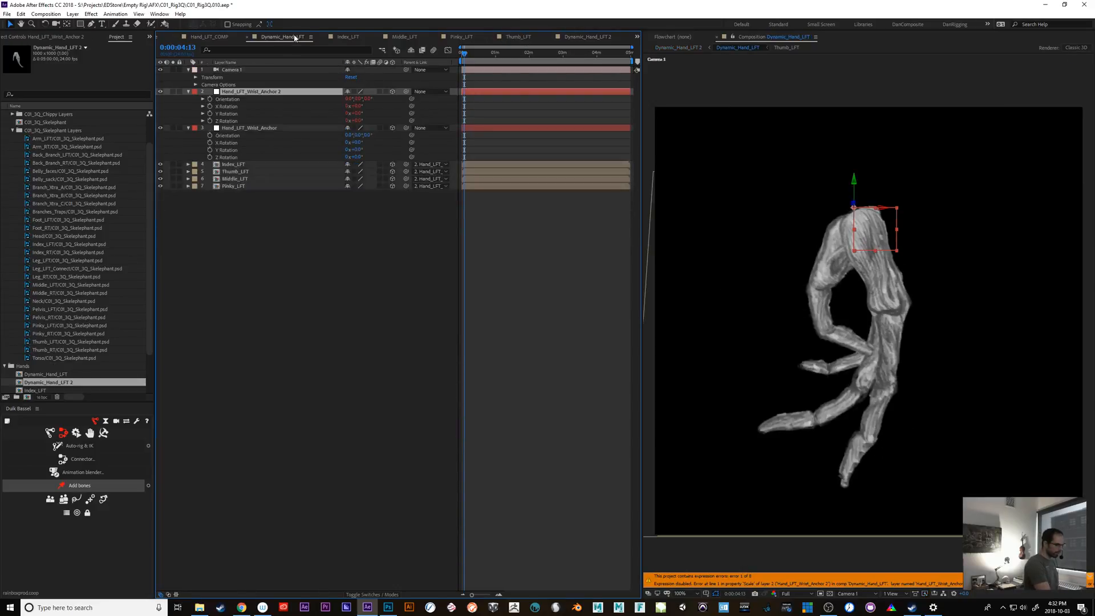
key("Delete")
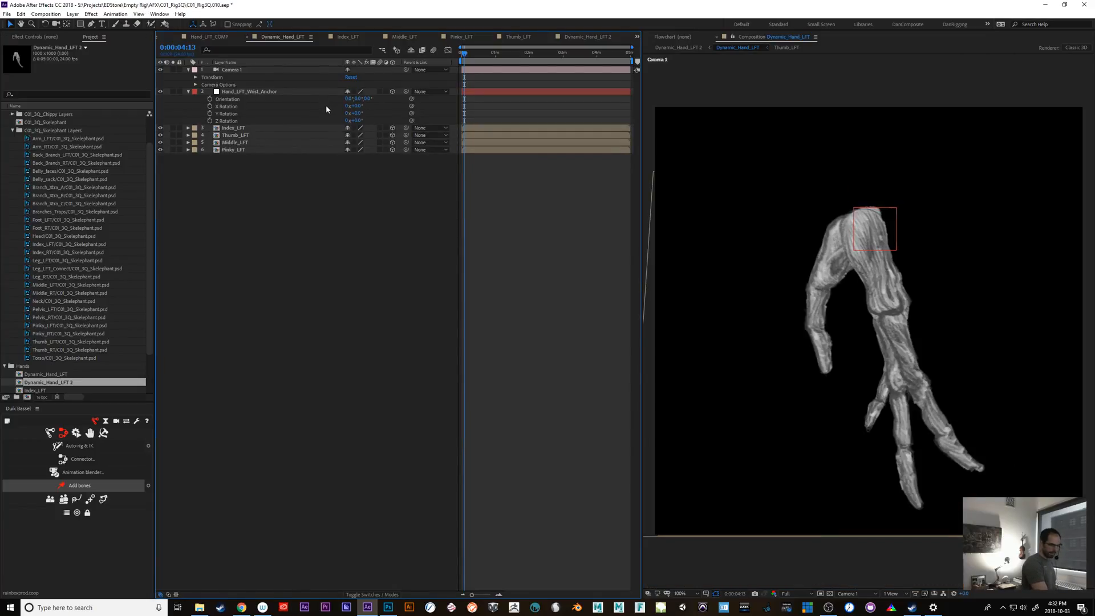
Parent the index, thumb, middle and pinky layers back to Hand_LFT_Wrist_Anchor.
left_click(319, 92)
left_click(300, 128)
left_click(300, 150, "shift")
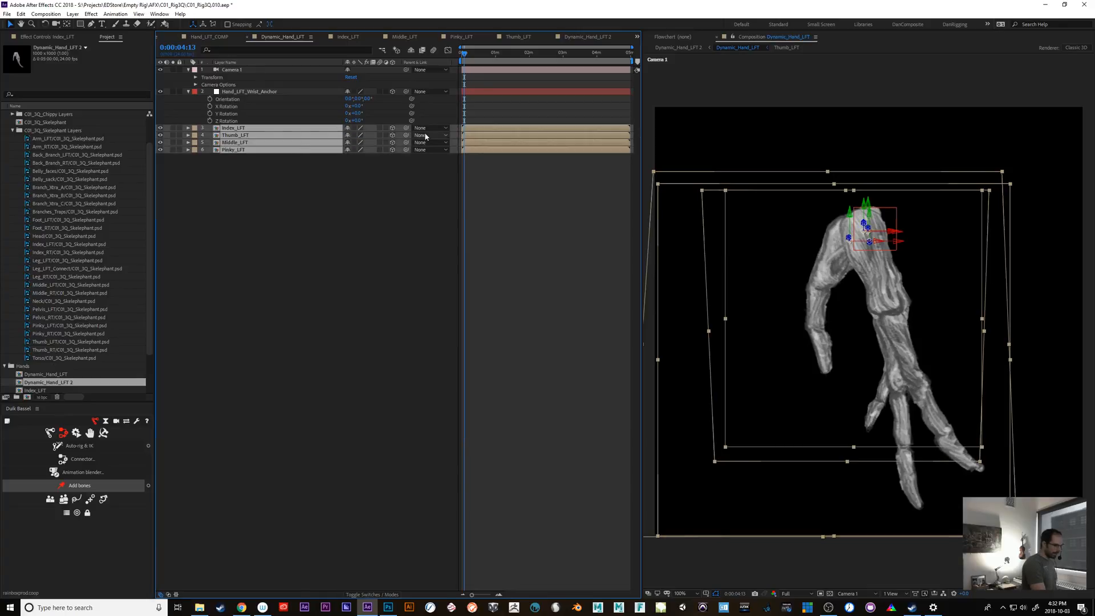
left_click_drag(408, 130, 251, 92)
Pull Camera 1 back along Z and increase its Zoom to restore the hand's size in the frame.
left_click(245, 69)
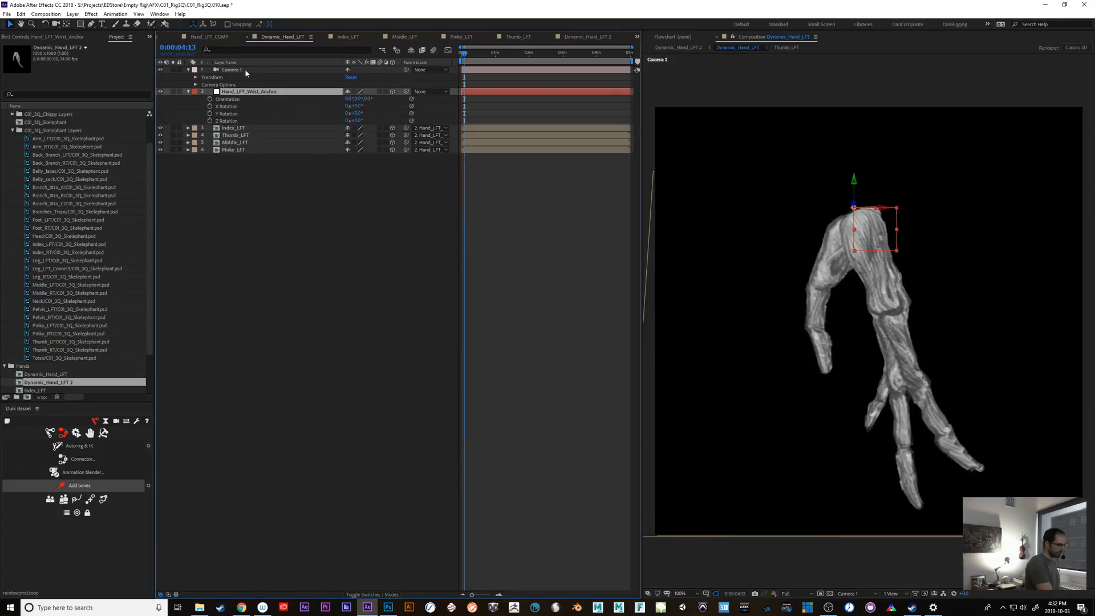
key("p")
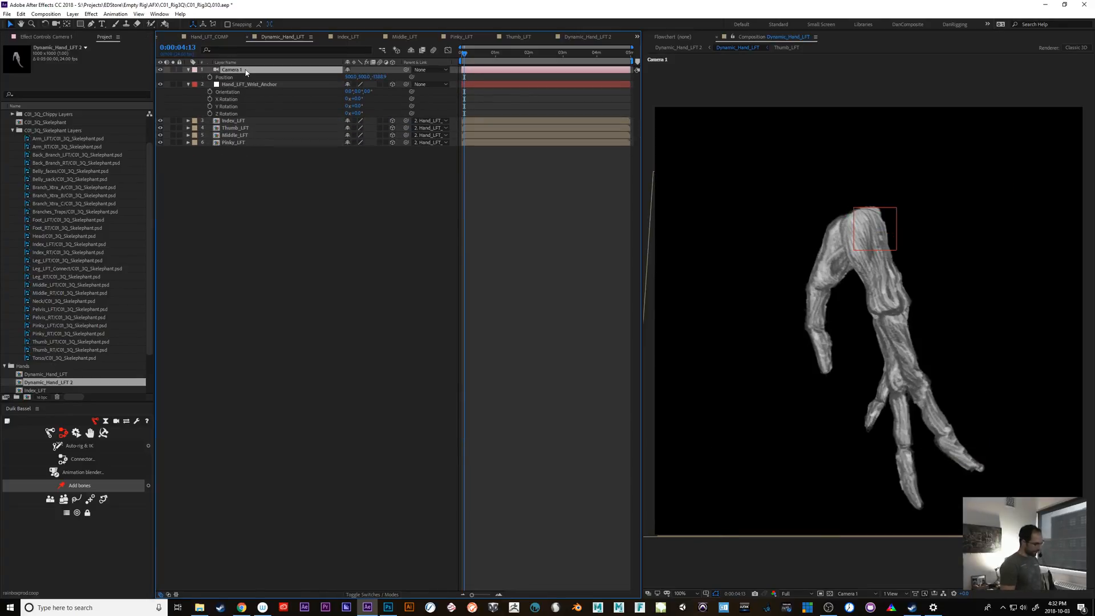
left_click_drag(381, 77, 293, 82)
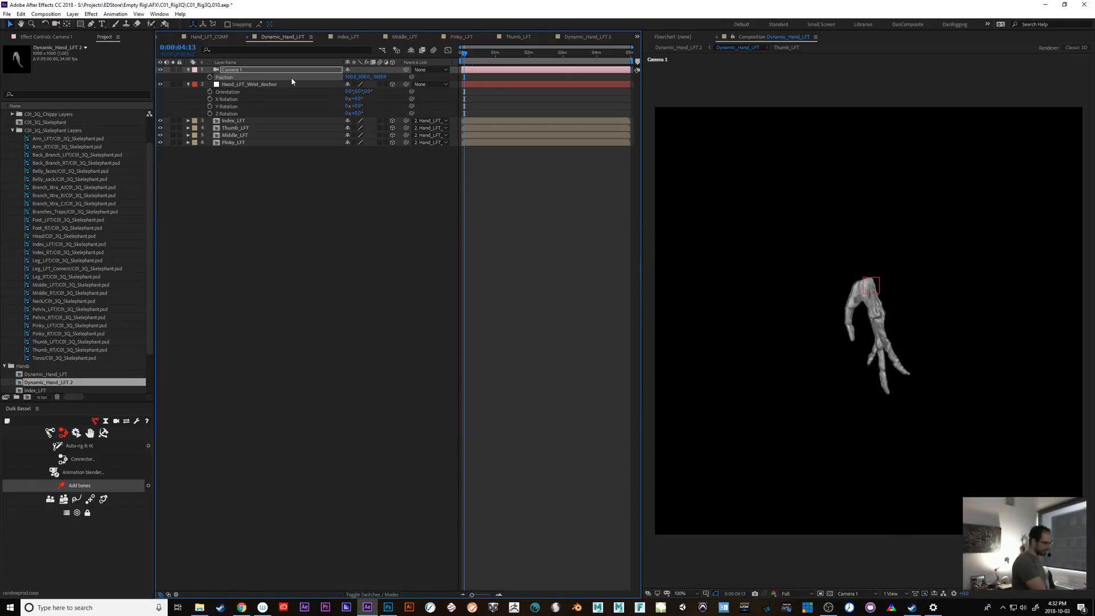
left_click(189, 70)
left_click(189, 69)
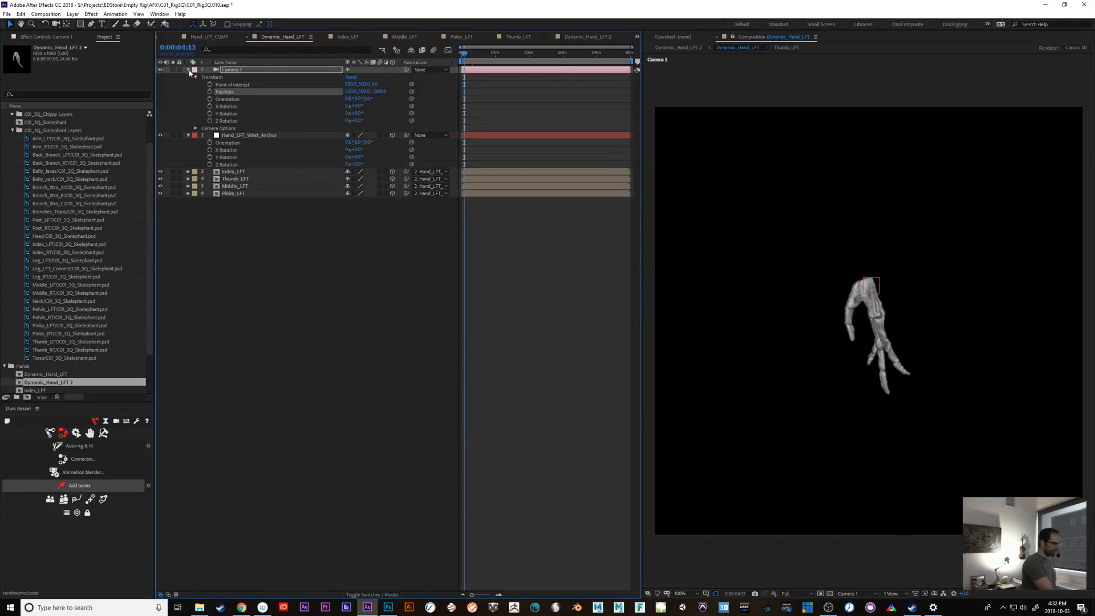
left_click(196, 129)
left_click_drag(351, 135, 390, 143)
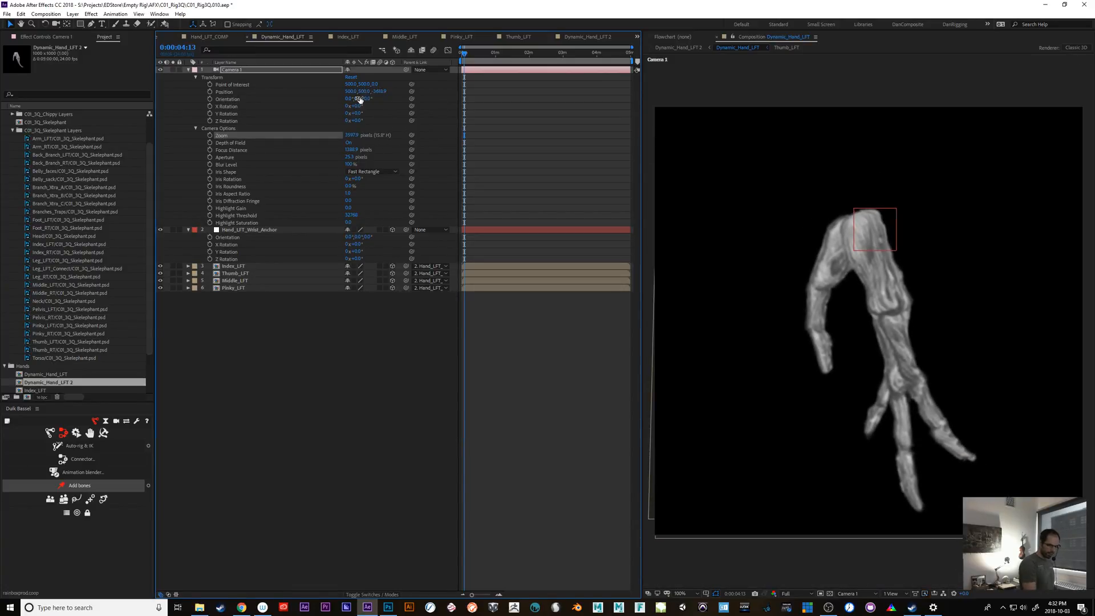
Turn off Camera 1's Depth of Field, then try rotating the wrist anchor and undo the rotation.
left_click(349, 142)
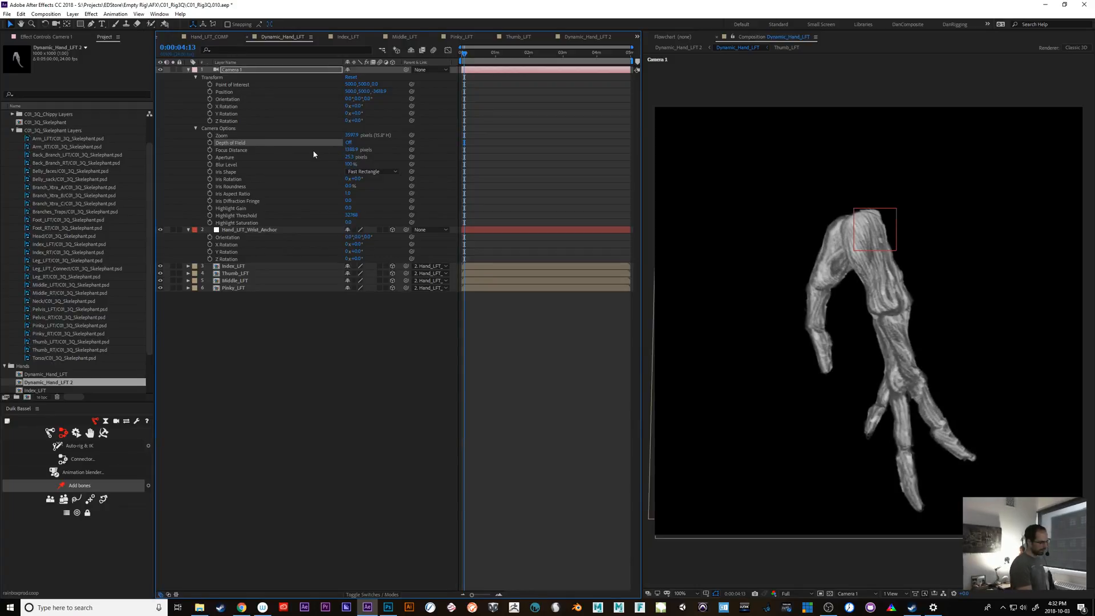
mouse_move(349, 239)
left_mouse_down()
mouse_move(388, 237)
mouse_move(333, 236)
left_mouse_up()
key("ctrl+z")
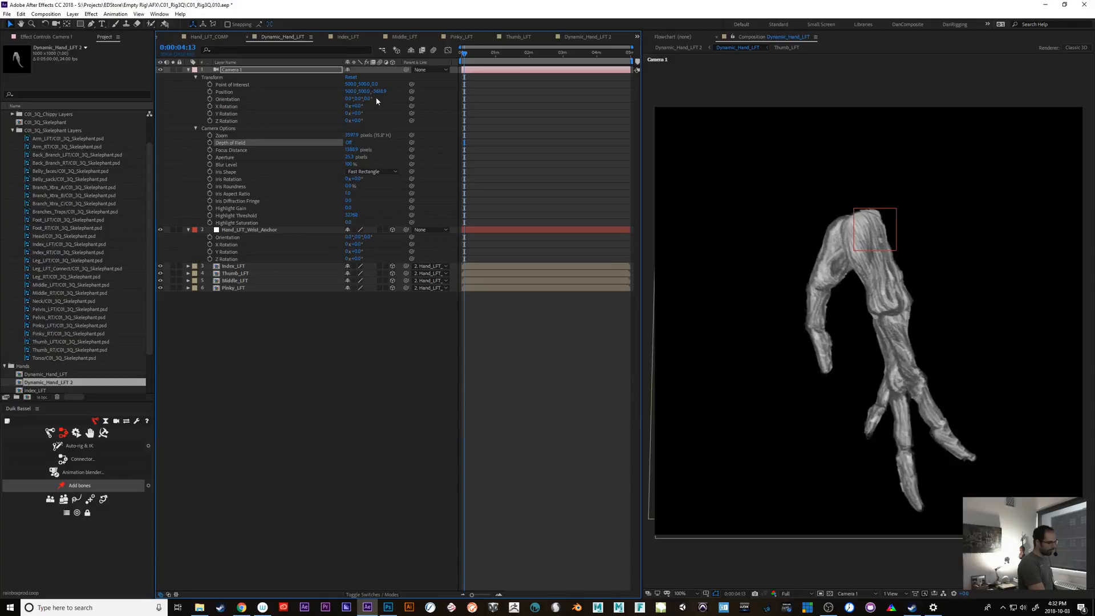
Set Camera 1's Z position to -6000 and increase its Zoom to about 5100 pixels.
left_click(380, 91)
type("-60")
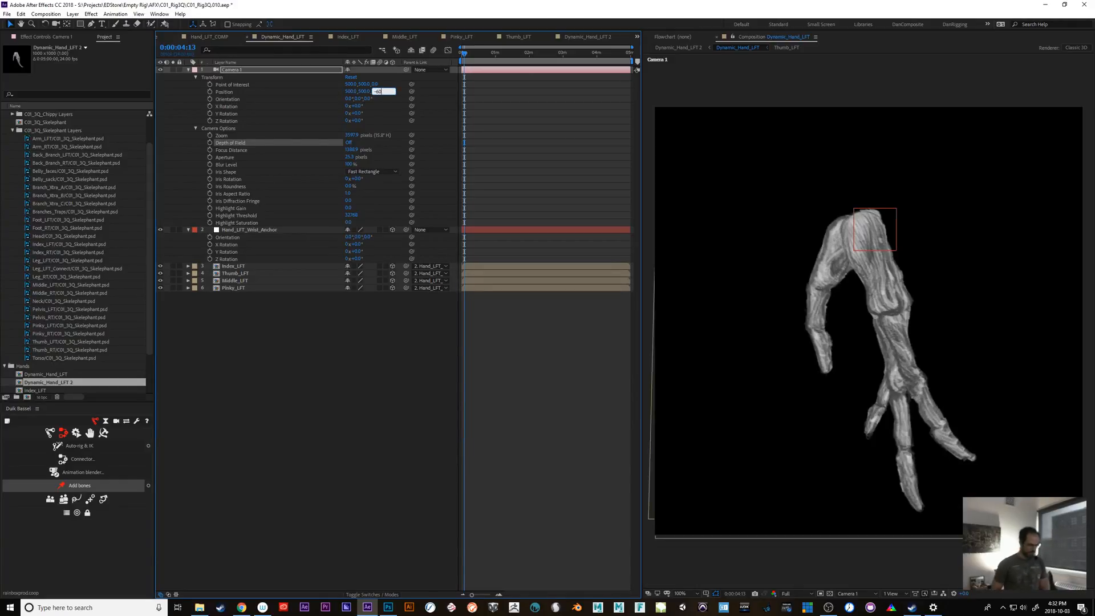
type("0")
key("Return")
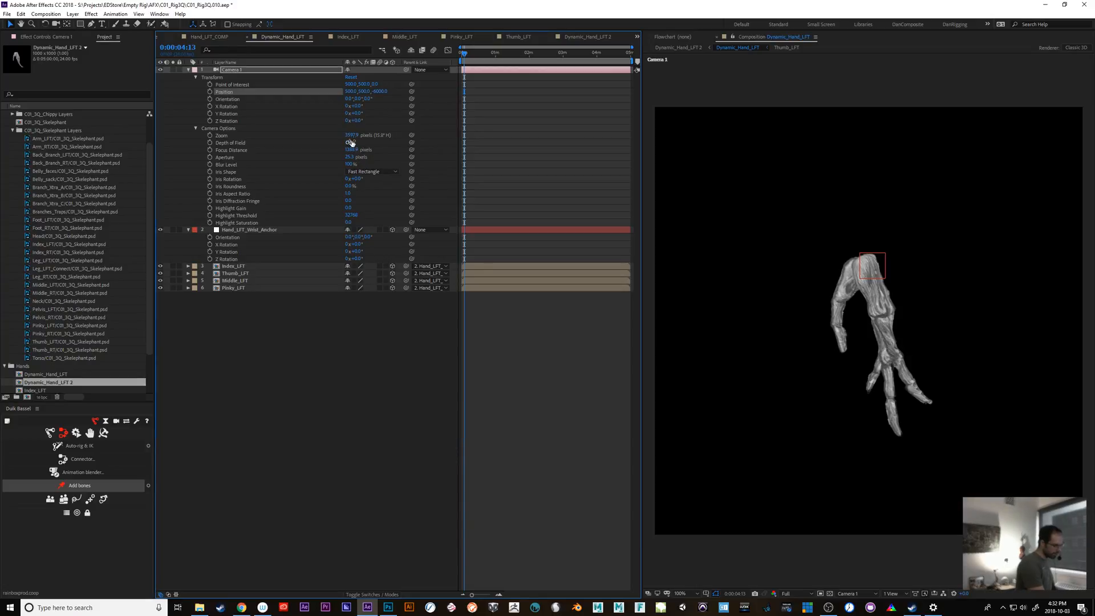
left_click_drag(351, 135, 419, 131)
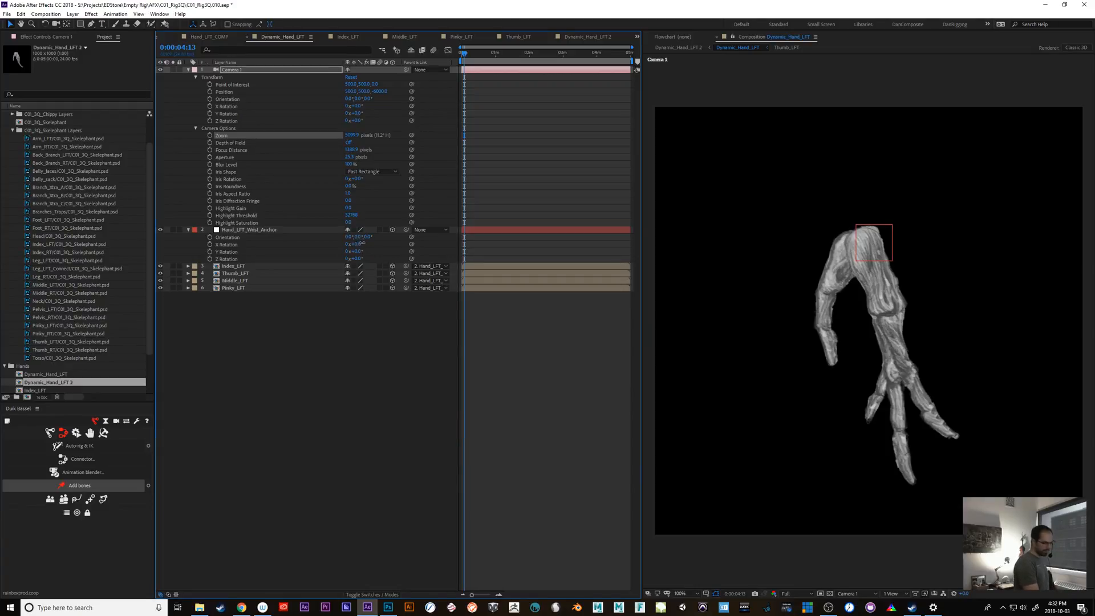
Try changing Hand_LFT_Wrist_Anchor's X Rotation and its Orientation, undoing each change.
mouse_move(362, 244)
left_mouse_down()
mouse_move(330, 244)
mouse_move(343, 241)
left_mouse_up()
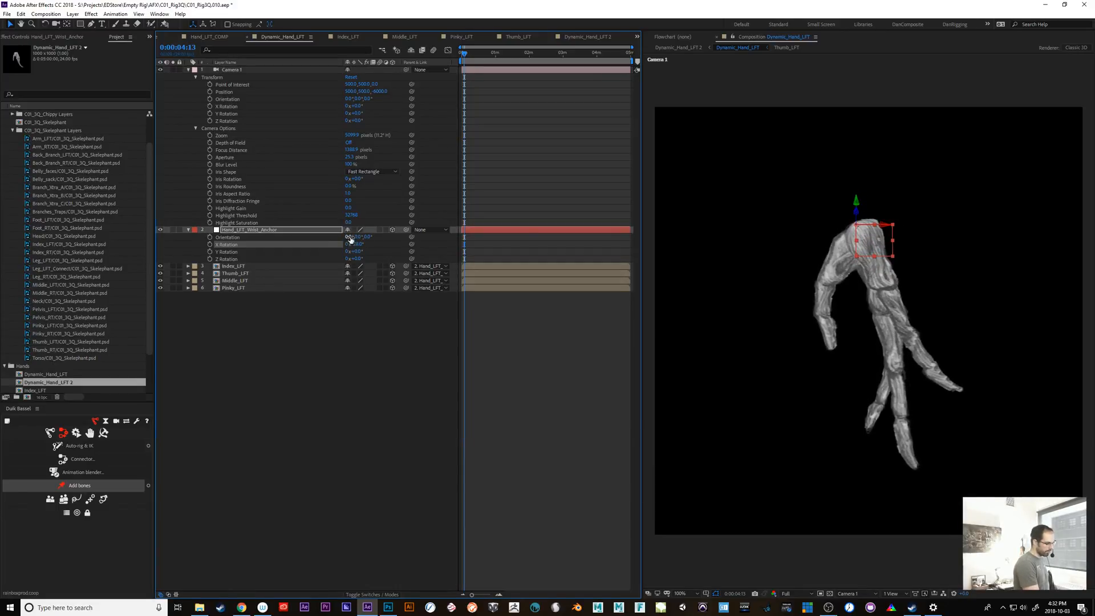
key("ctrl+z")
mouse_move(349, 237)
left_mouse_down()
mouse_move(337, 238)
mouse_move(368, 239)
left_mouse_up()
key("ctrl+z")
key("ctrl+z")
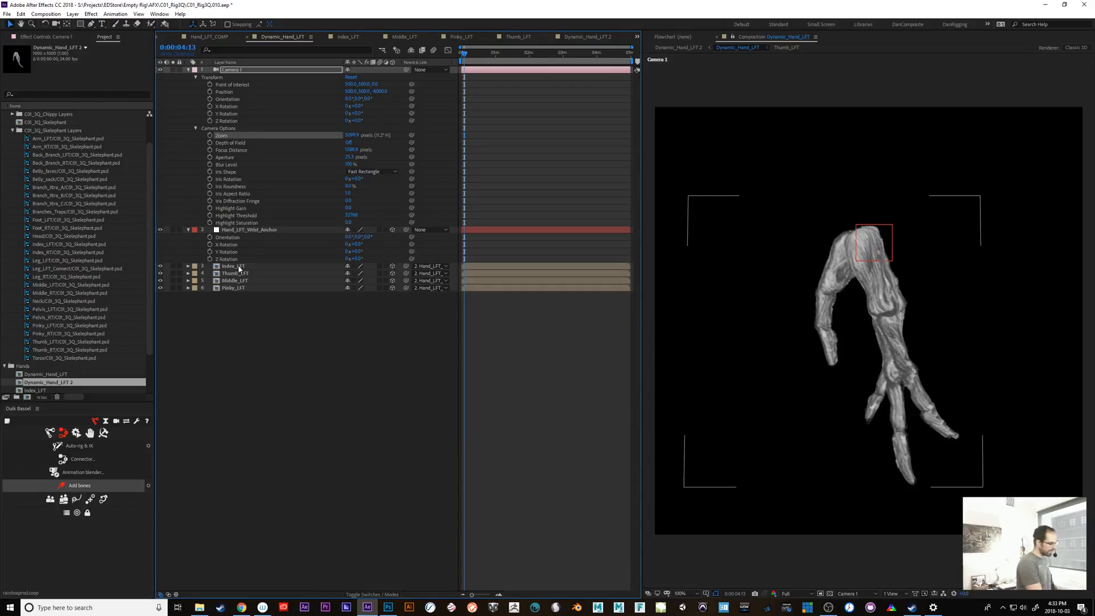
Reveal the rotation properties of Index_LFT and try a Y Rotation on it, undoing the change.
left_click(242, 267)
key("r")
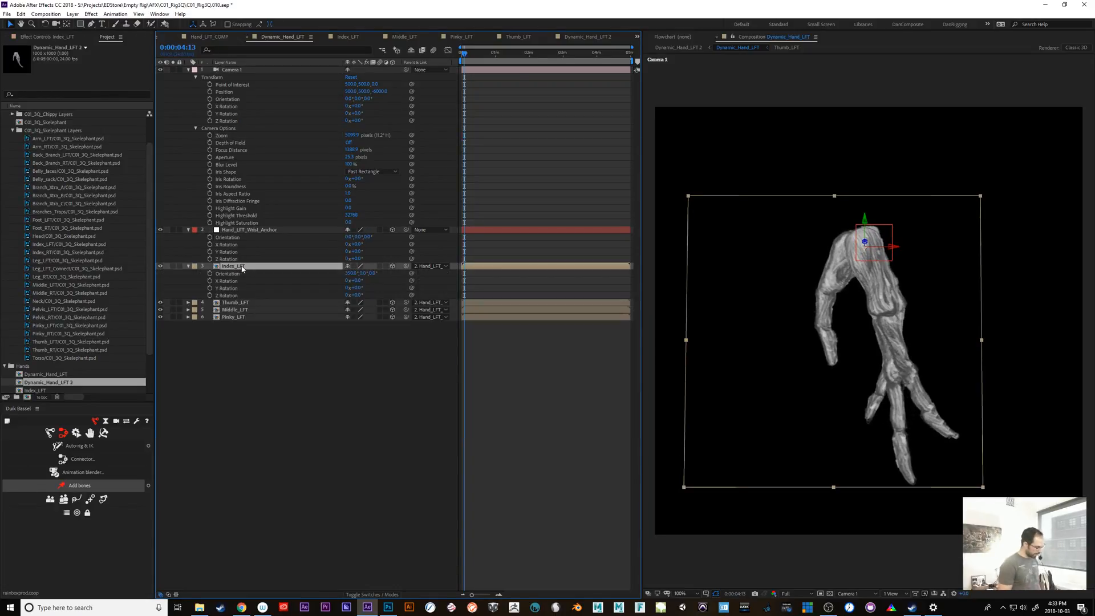
left_click_drag(361, 287, 368, 287)
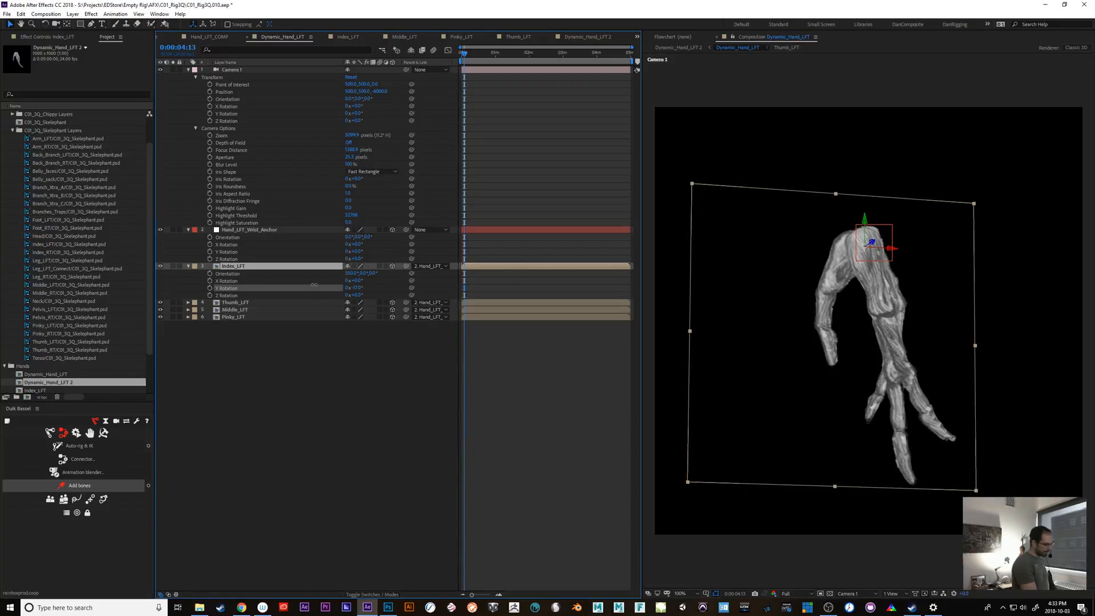
key("ctrl+z")
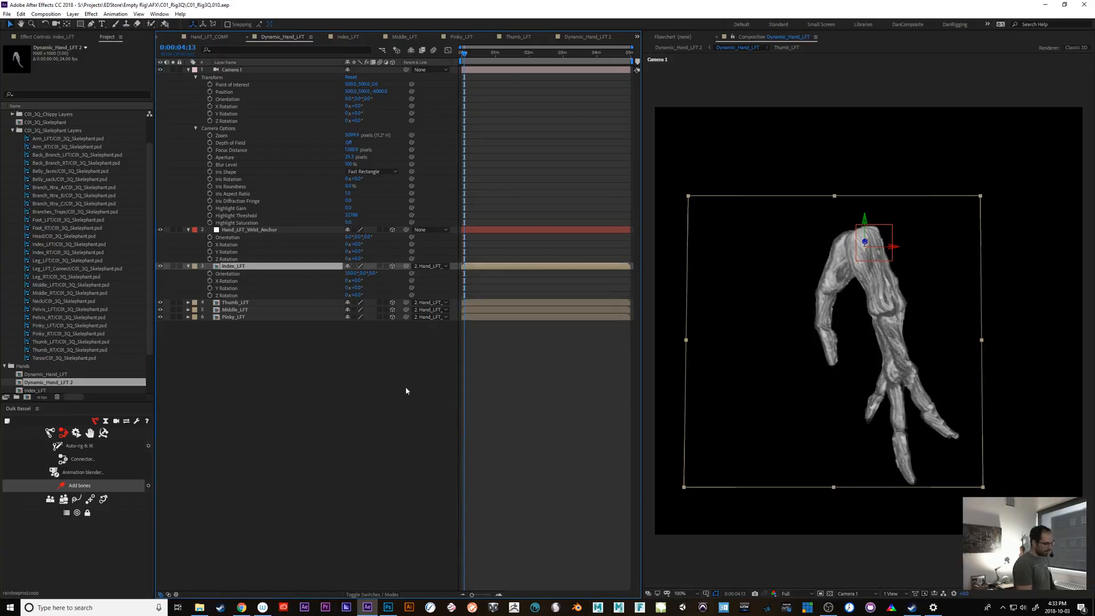
Purge all memory and disk cache, clearing the disk cache for all versions.
left_click(20, 14)
mouse_move(89, 196)
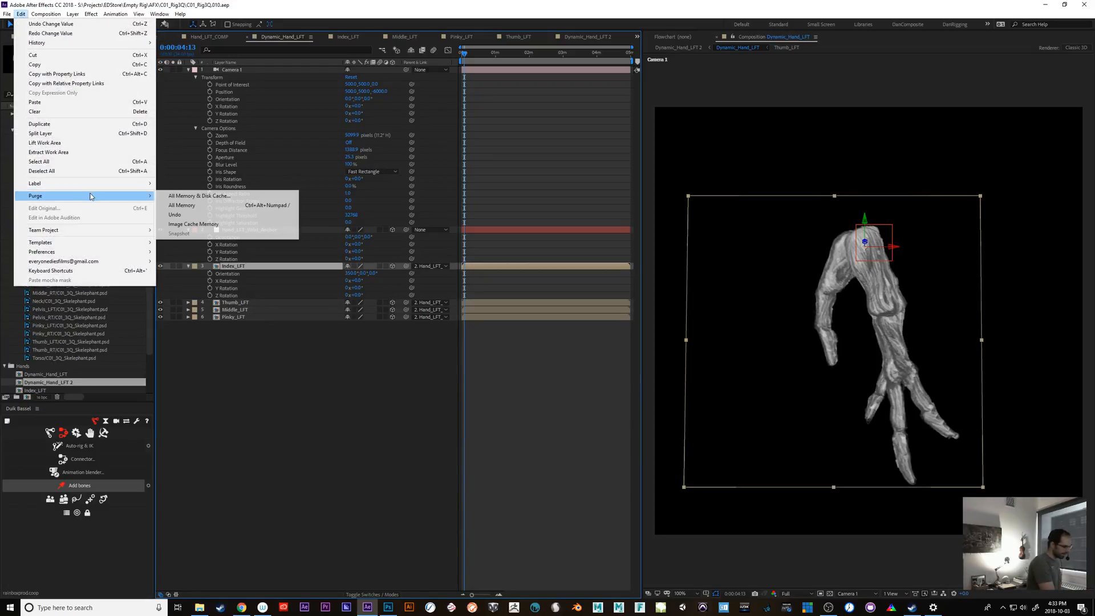
left_click(207, 198)
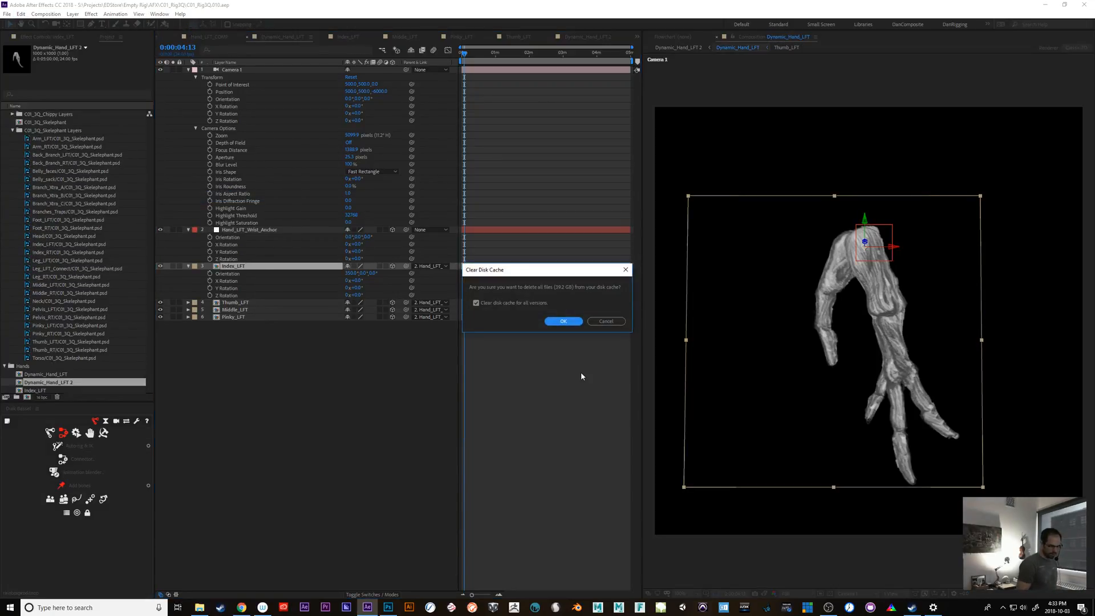
left_click(563, 322)
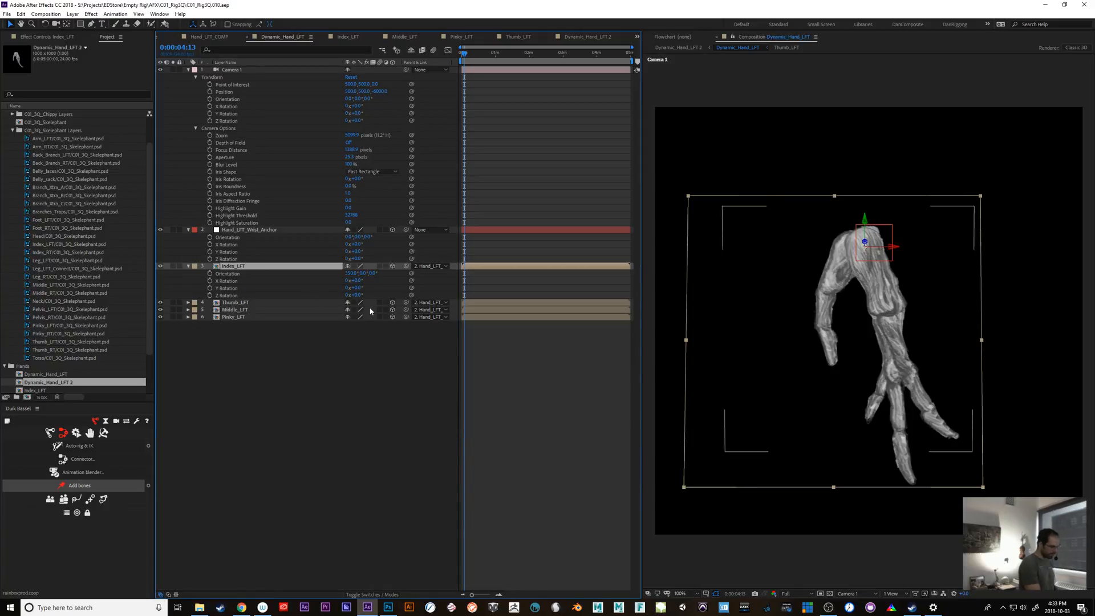
Add a Y Rotation expression to Index_LFT: value-thisComp.layer("Hand_LFT_Wrist_Anchor").transform.orientation[1].
left_click_drag(353, 287, 368, 283)
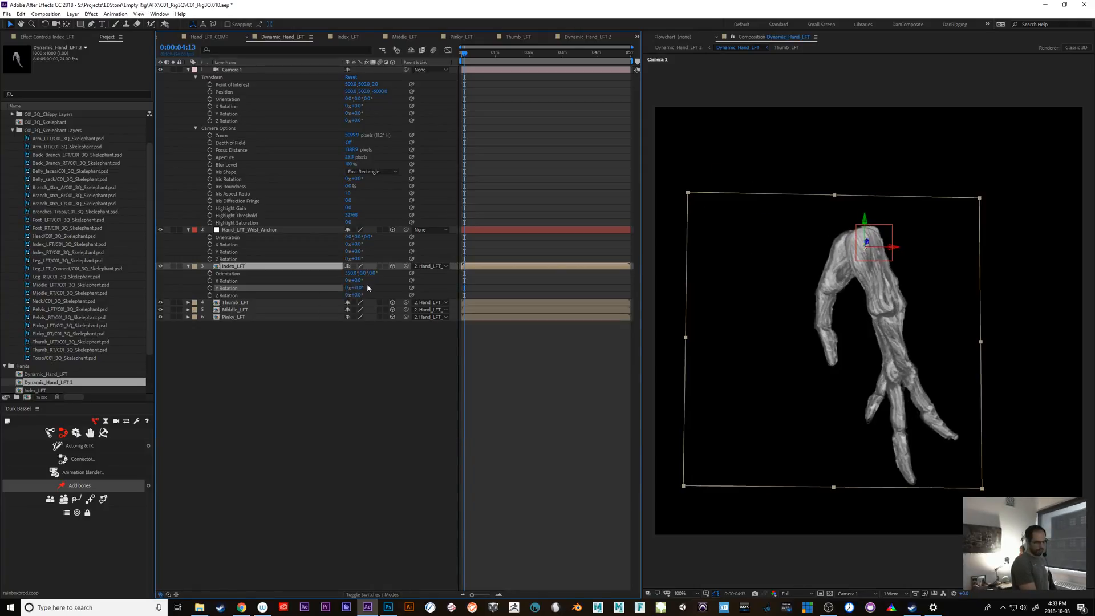
key("ctrl+z")
left_click(209, 288, "alt")
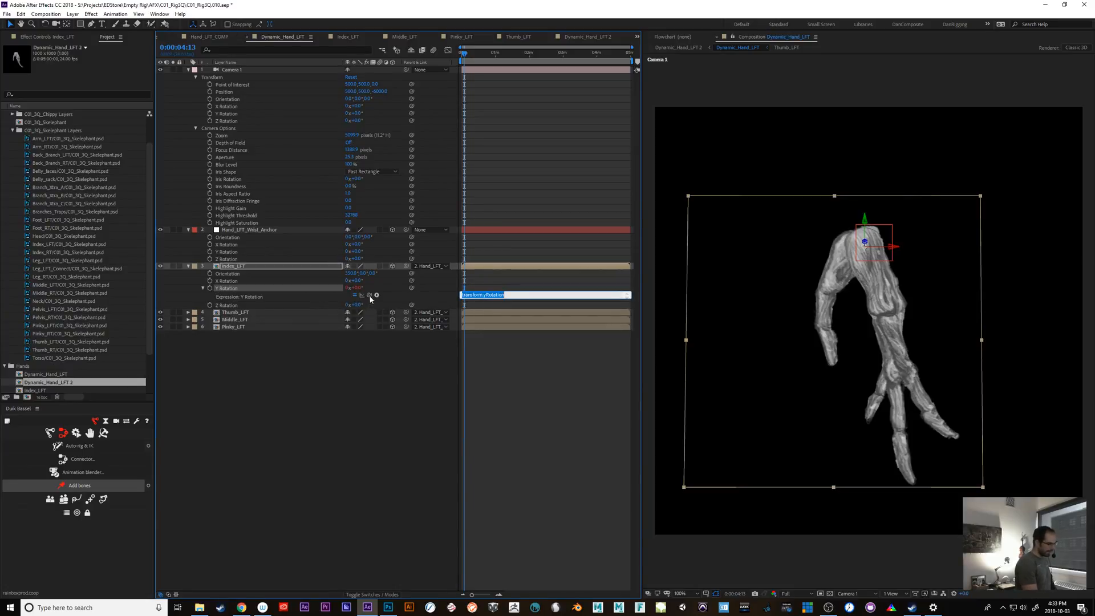
type("value-")
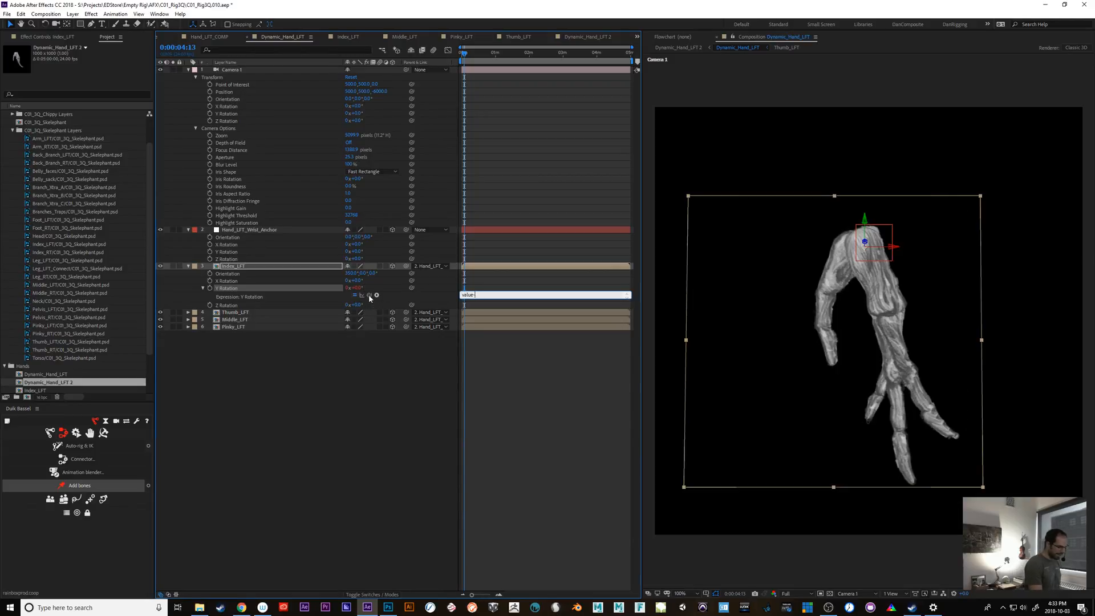
left_click_drag(370, 295, 355, 238)
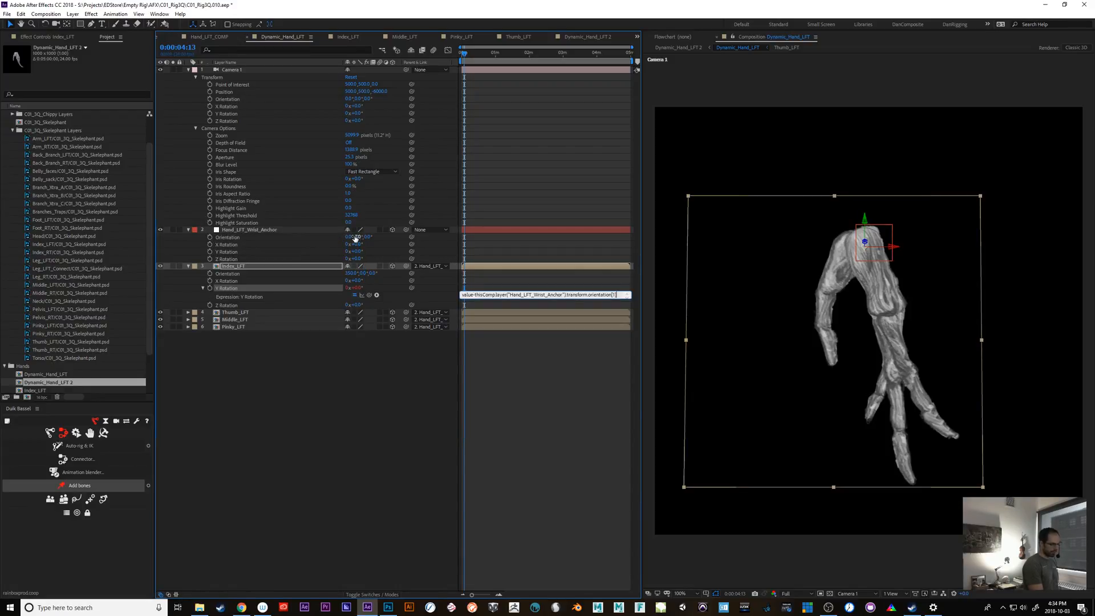
left_click(276, 376)
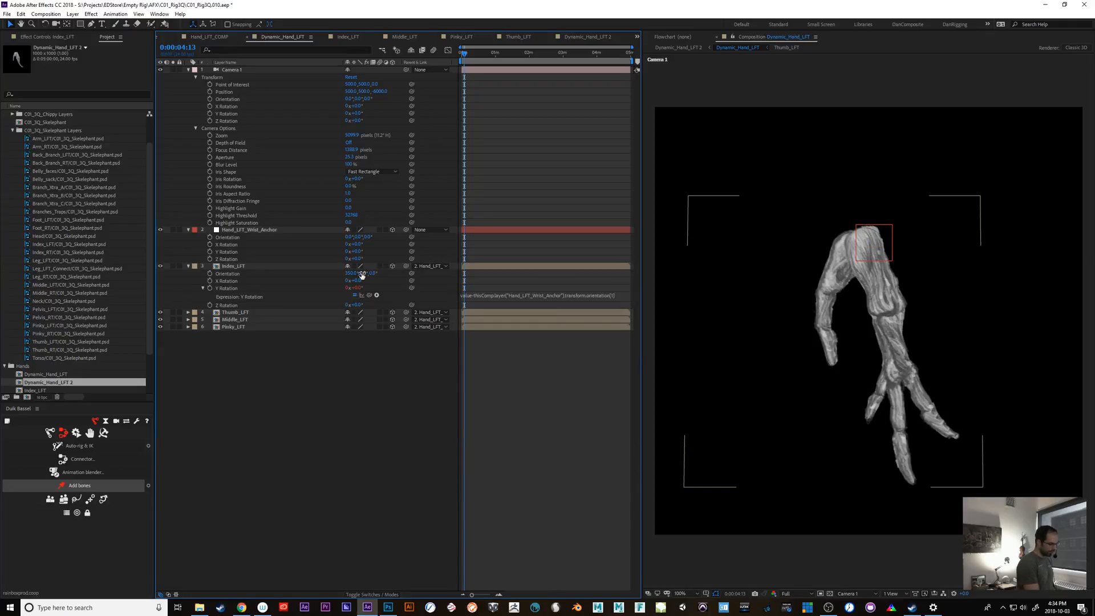
Test the index expression by turning the wrist anchor's Y orientation in Camera 1 and Custom View 1, undoing each turn.
left_click_drag(362, 273, 386, 236)
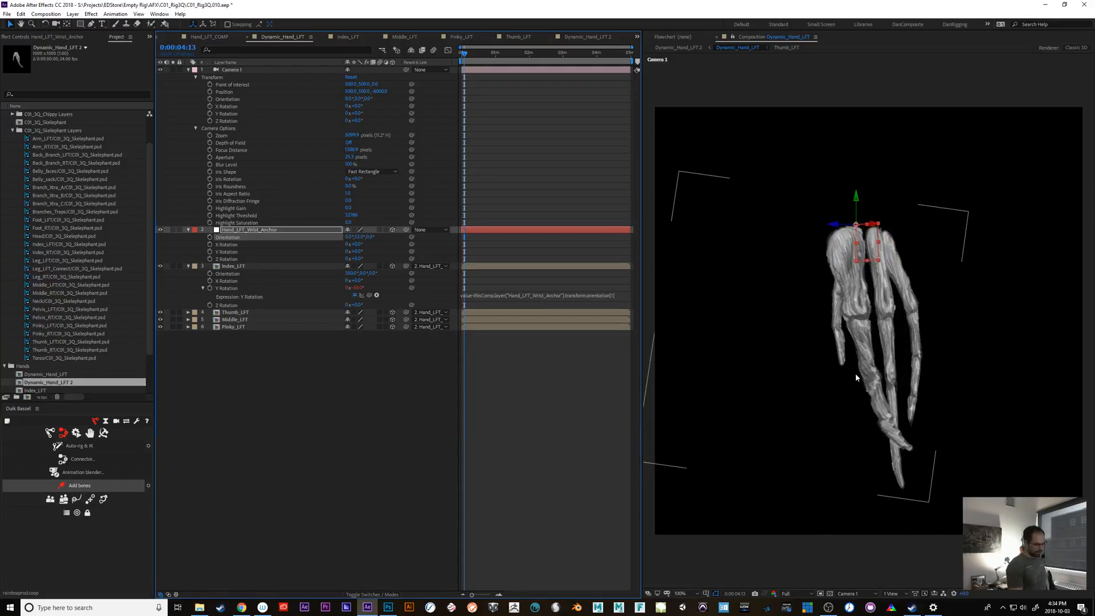
key("ctrl+z")
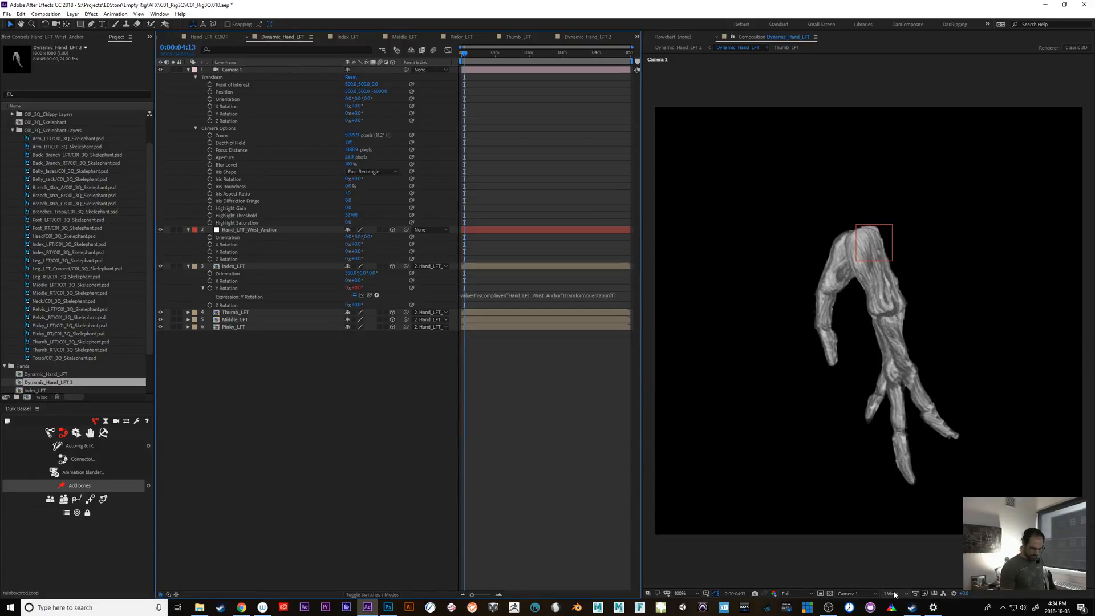
left_click(850, 594)
left_click(875, 567)
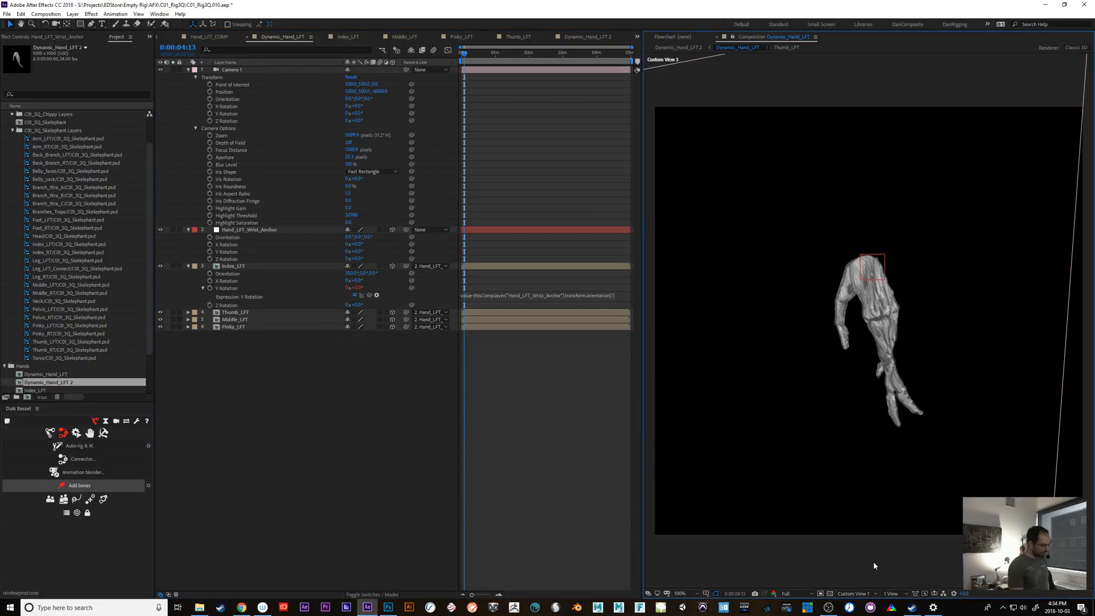
mouse_move(359, 236)
left_mouse_down()
mouse_move(330, 248)
mouse_move(368, 240)
left_mouse_up()
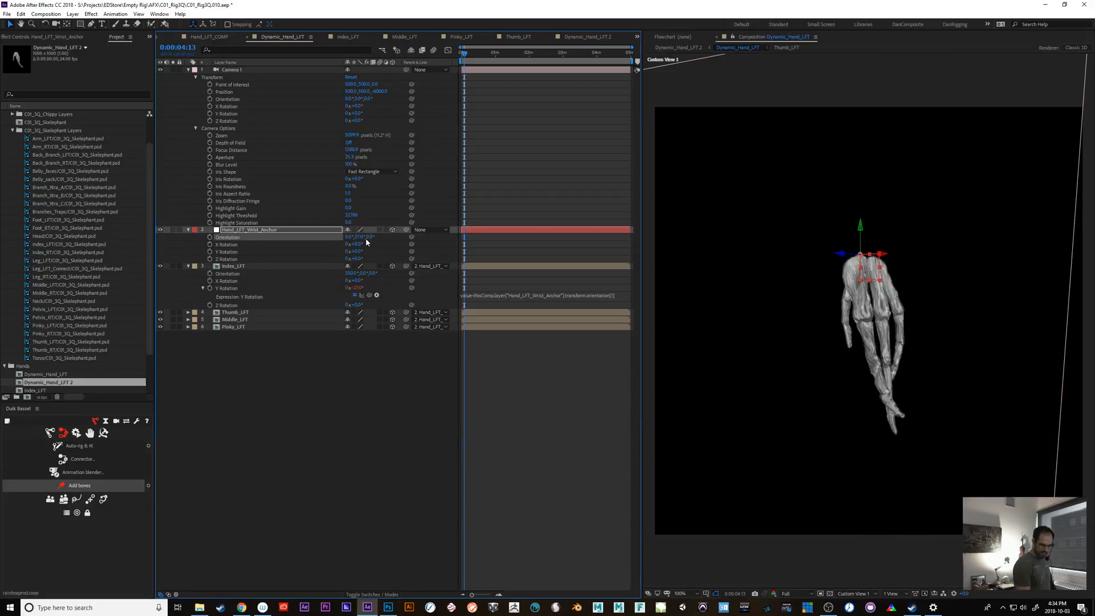
key("ctrl+z")
Orbit Custom View 1 to a higher angle and test the wrist anchor's Y orientation again, undoing the turn.
key("c")
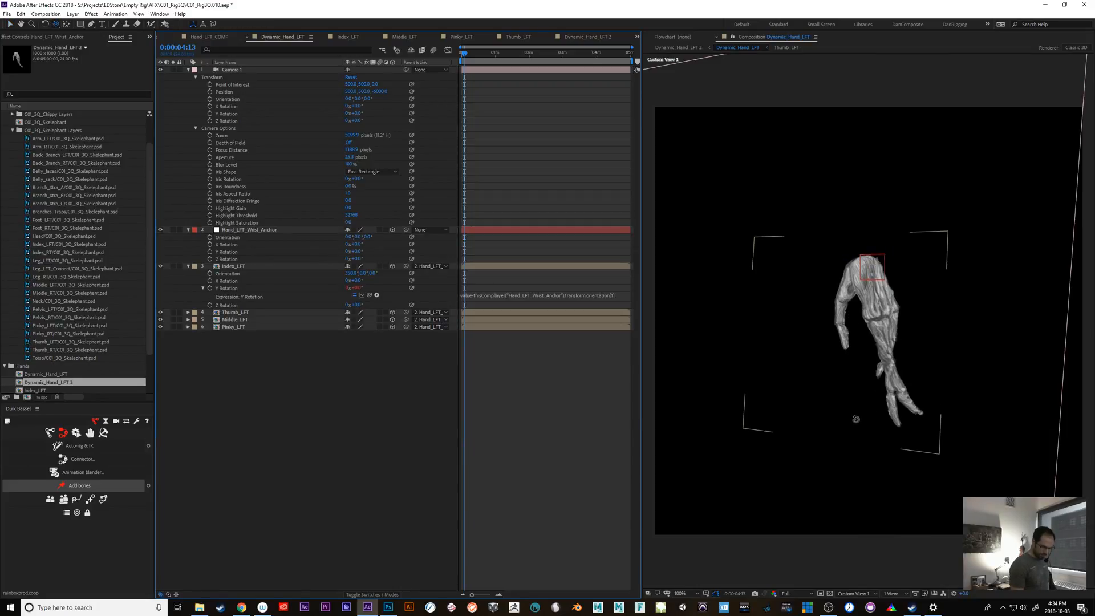
left_click_drag(856, 421, 860, 480)
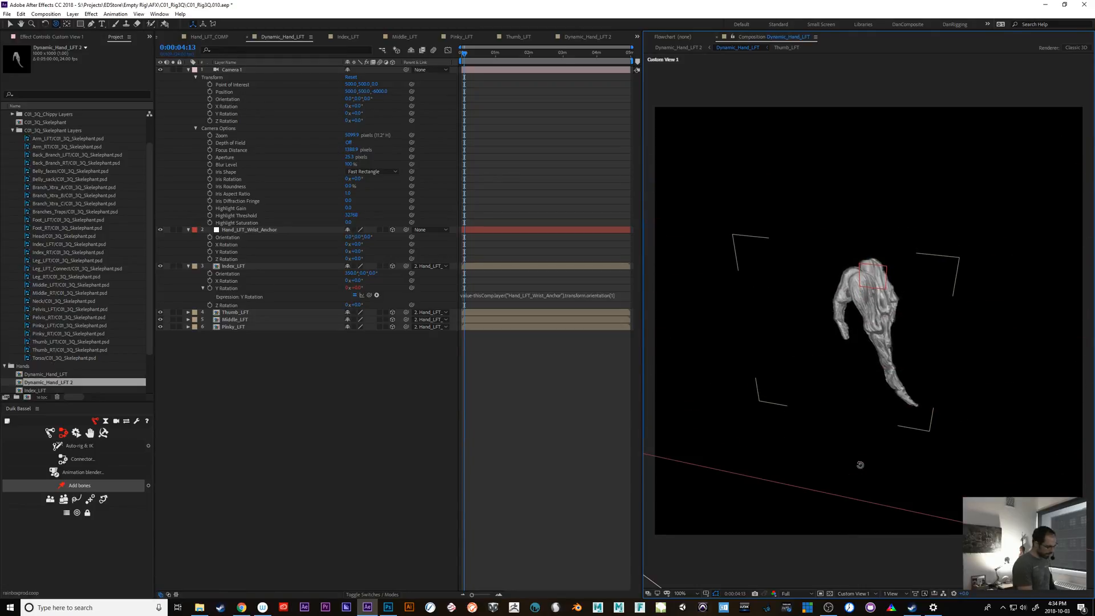
mouse_move(358, 236)
left_mouse_down()
mouse_move(332, 249)
mouse_move(371, 238)
left_mouse_up()
key("ctrl+z")
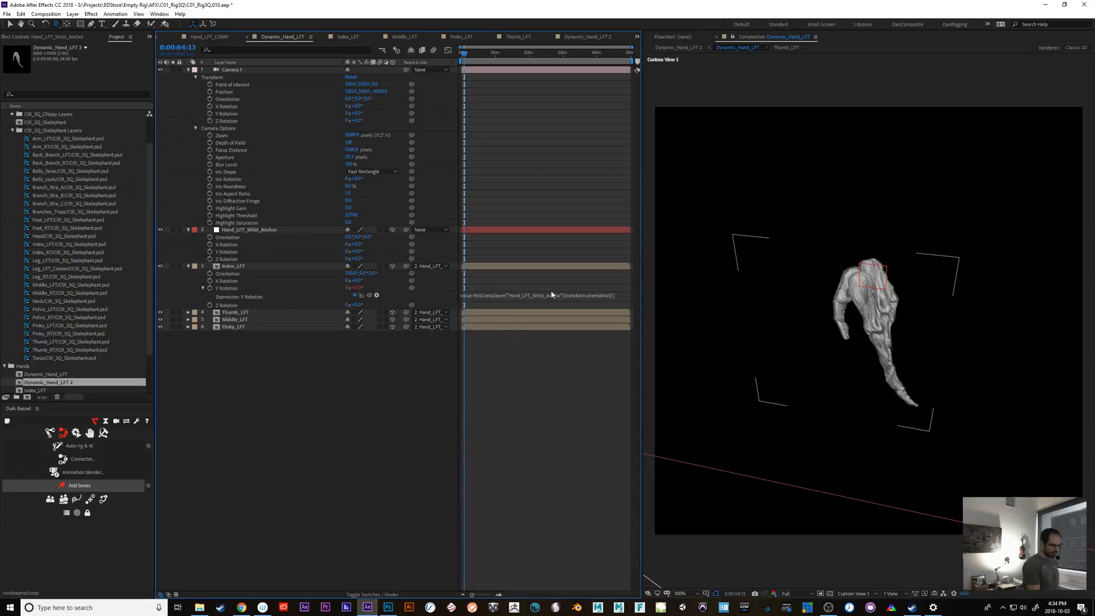
Wrap the wrist orientation term of Index_LFT's Y Rotation expression in parentheses with a *.5 multiplier, then test the anchor and undo its turn.
left_click(483, 296)
left_click(475, 293)
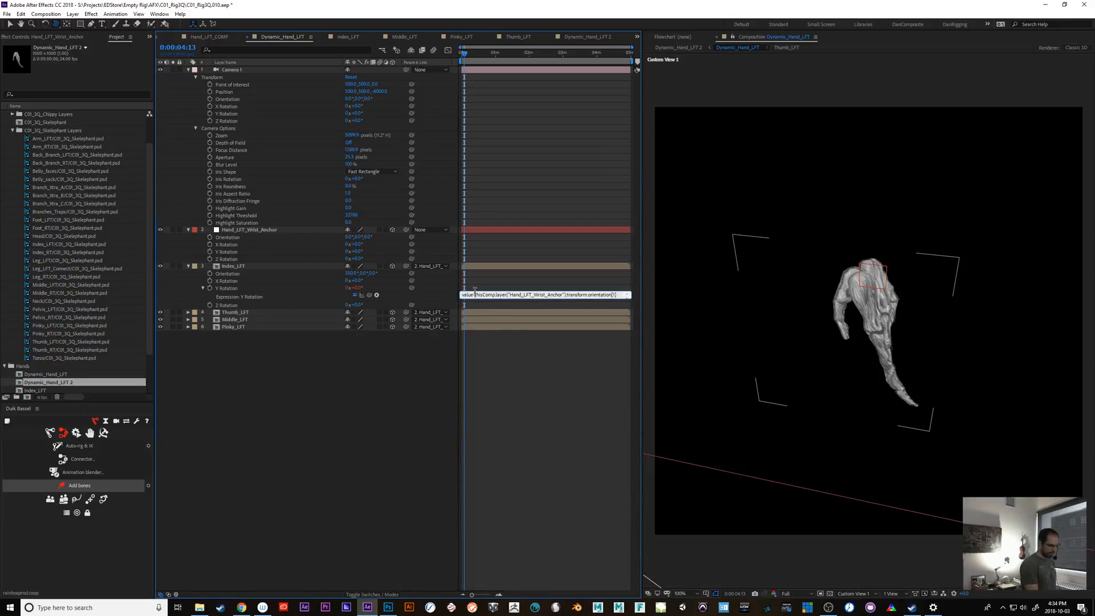
type("(")
key("End")
type(")")
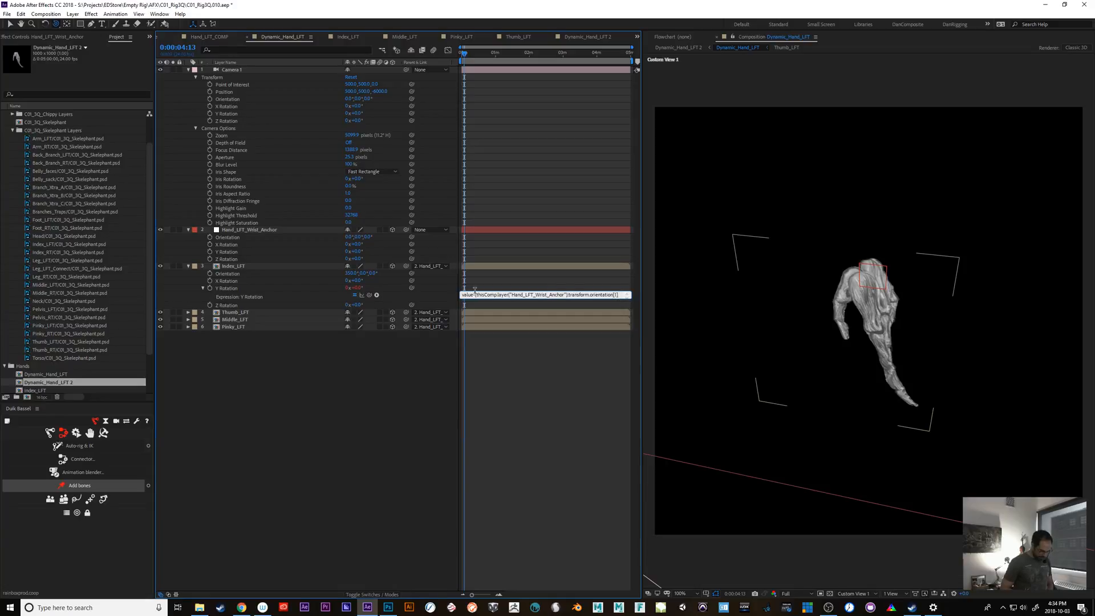
type("5")
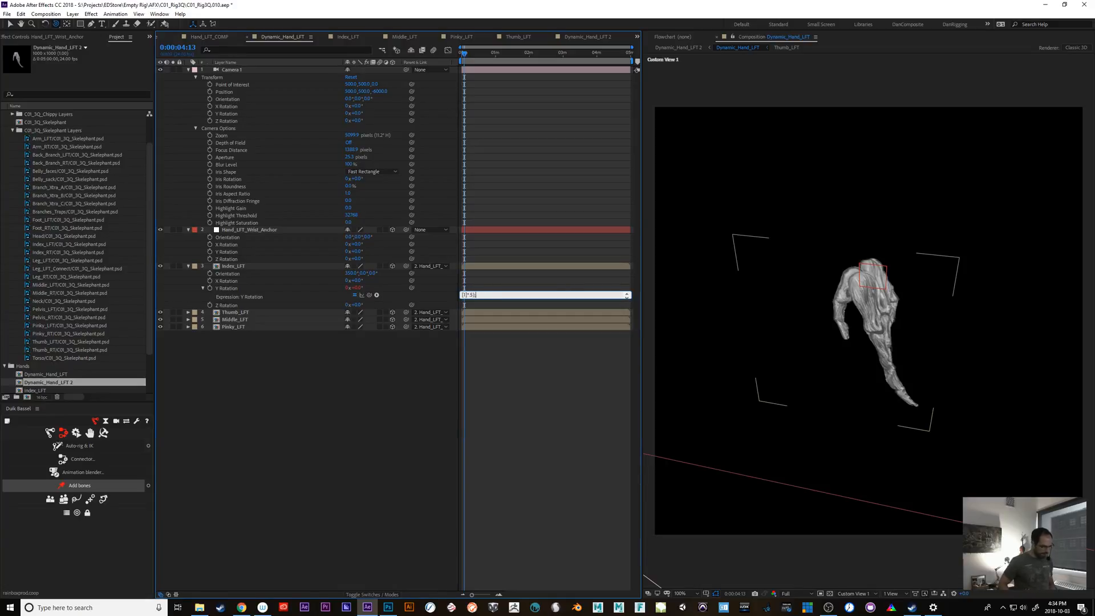
key("KP_Enter")
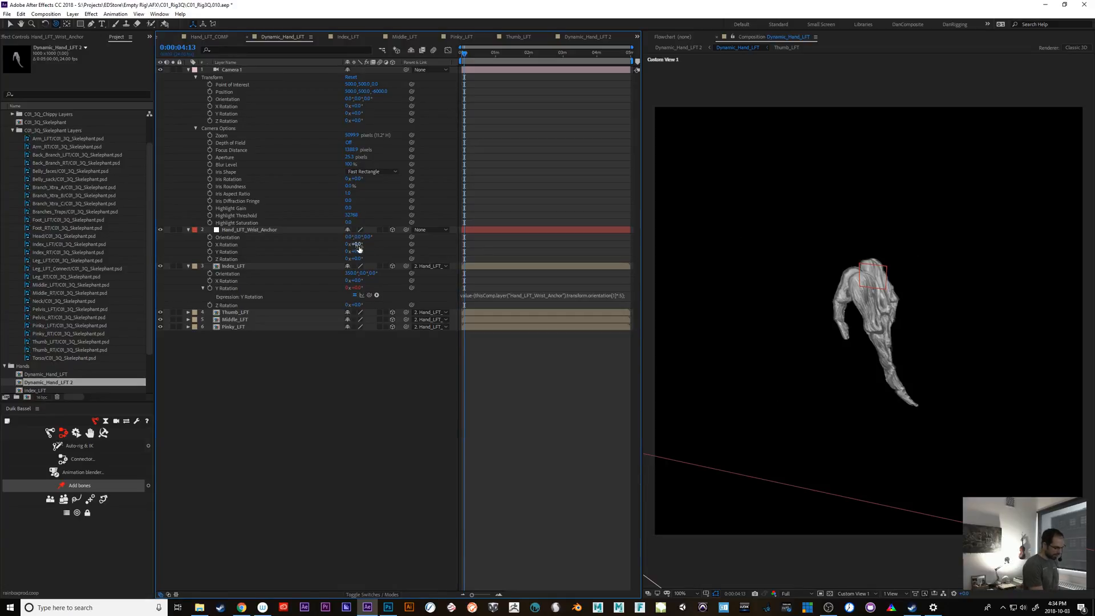
left_click_drag(360, 239, 338, 254)
key("ctrl+z")
Remove the multiplier from Index_LFT's Y Rotation expression, then test the wrist anchor's Y orientation and undo the turn.
left_click(566, 297)
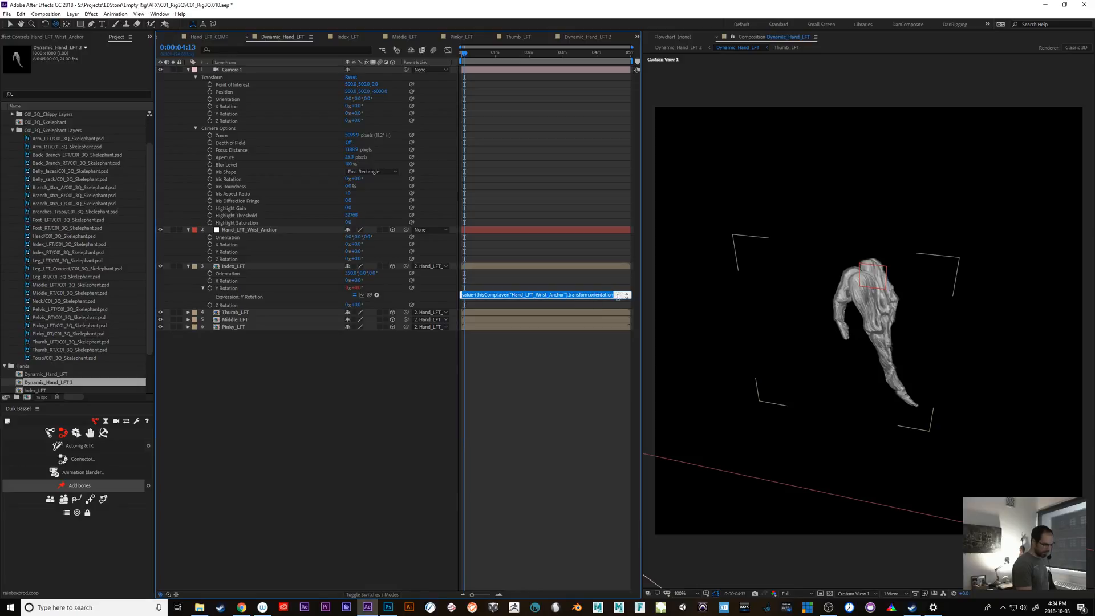
left_click(614, 296)
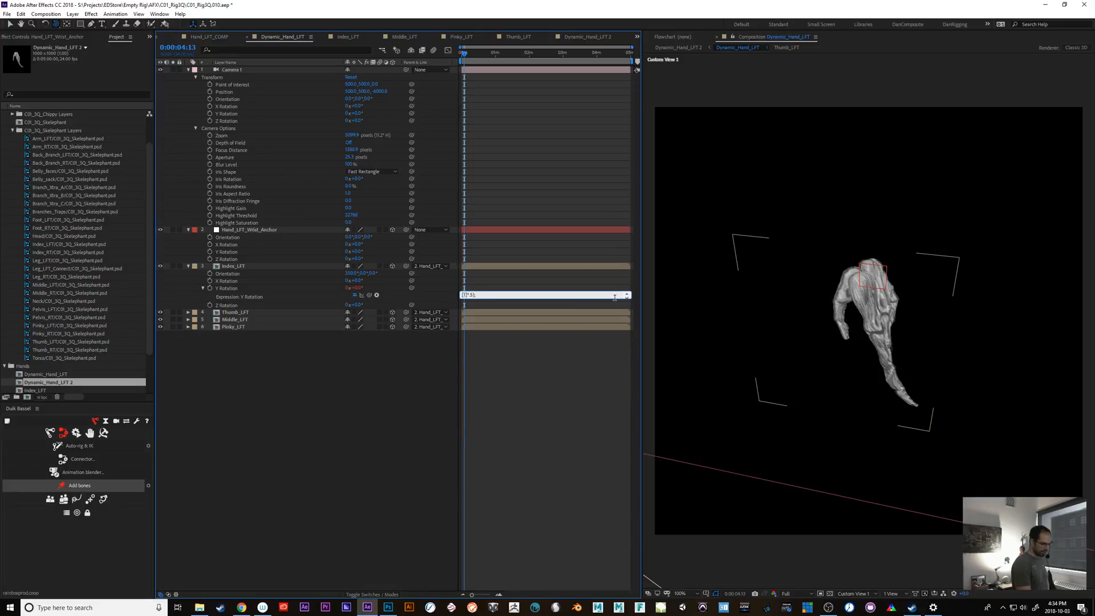
left_click_drag(615, 303, 615, 333)
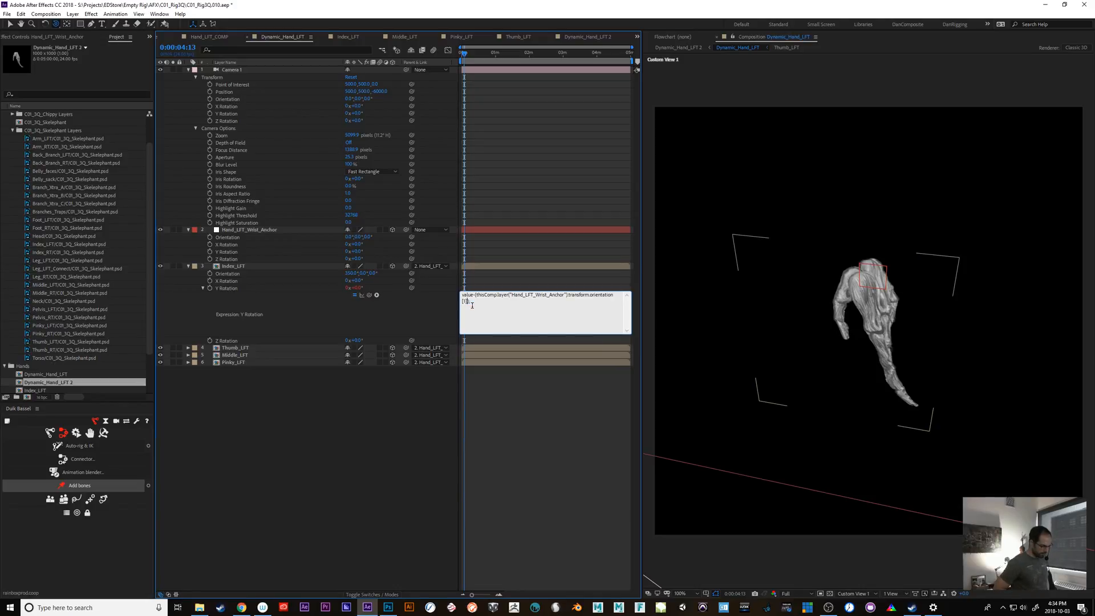
key("KP_Enter")
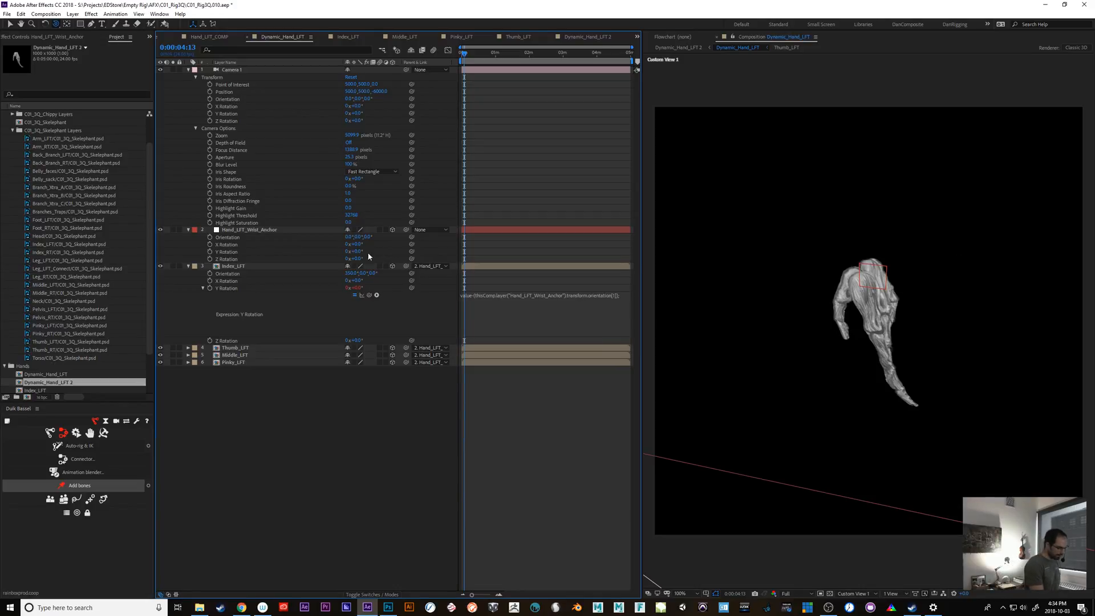
left_click_drag(357, 237, 315, 277)
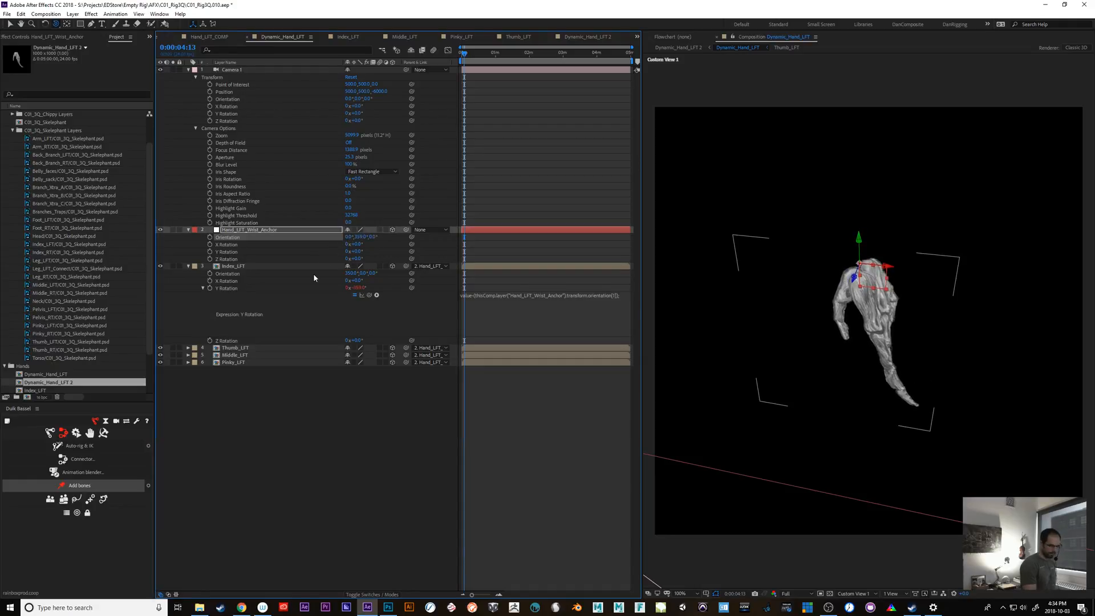
key("ctrl+z")
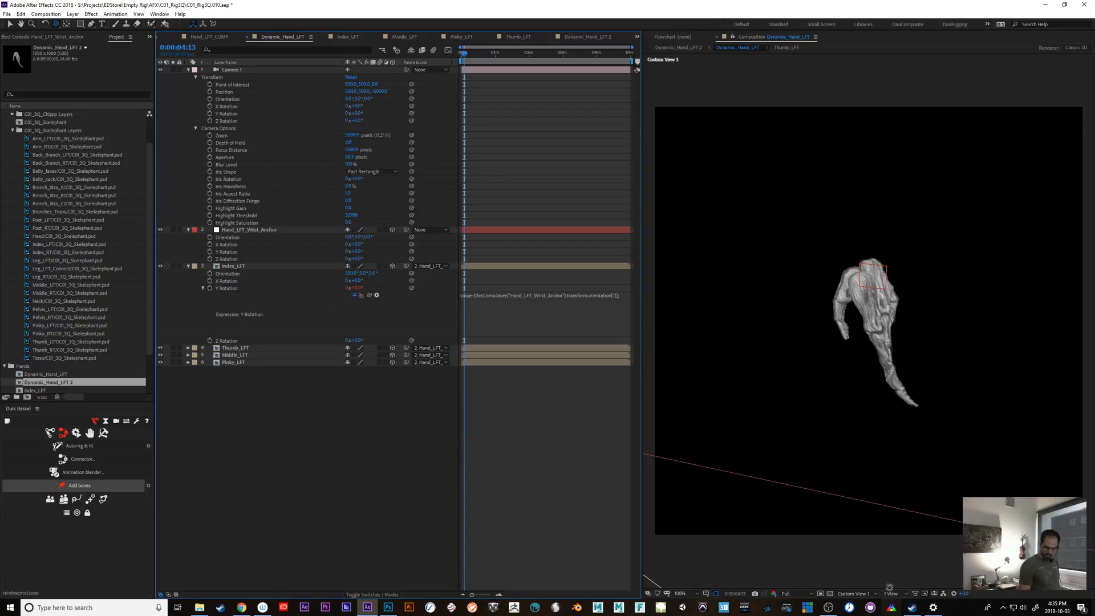
Switch the viewer back to Camera 1 and open Index_LFT's Y Rotation expression for editing.
left_click(869, 595)
left_click(852, 496)
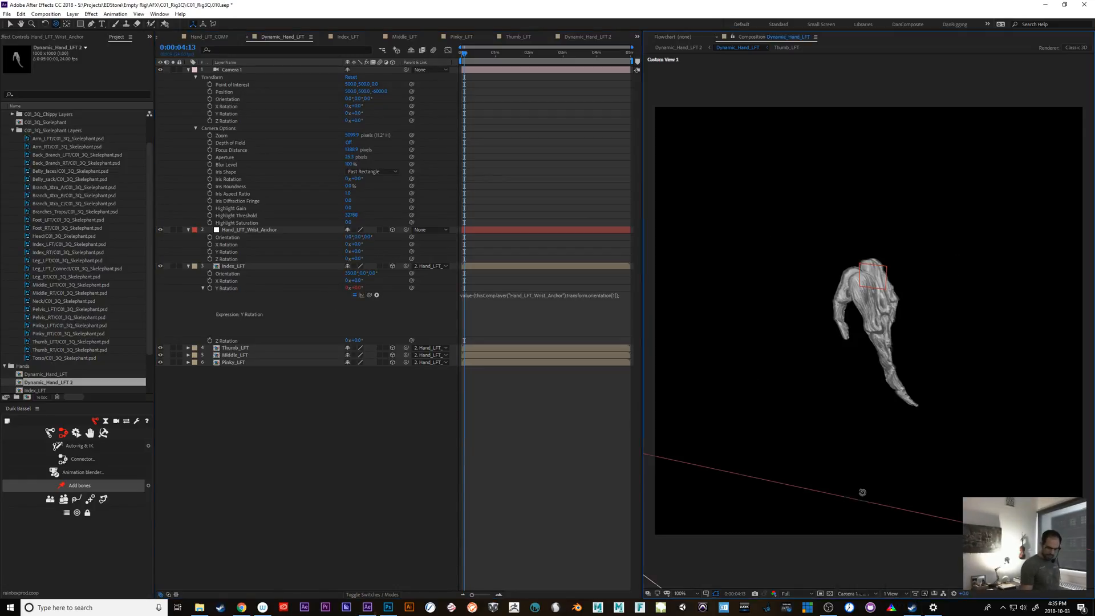
left_click(488, 294)
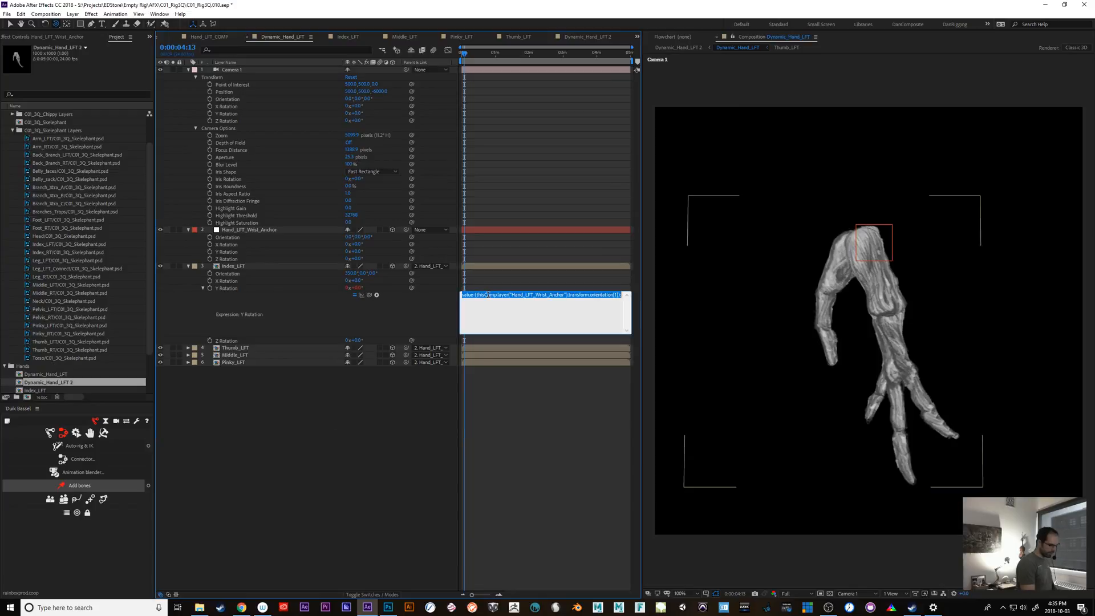
Reveal the rotation properties of Thumb_LFT, Middle_LFT and Pinky_LFT, and select Index_LFT's Y Rotation property.
left_click(235, 348)
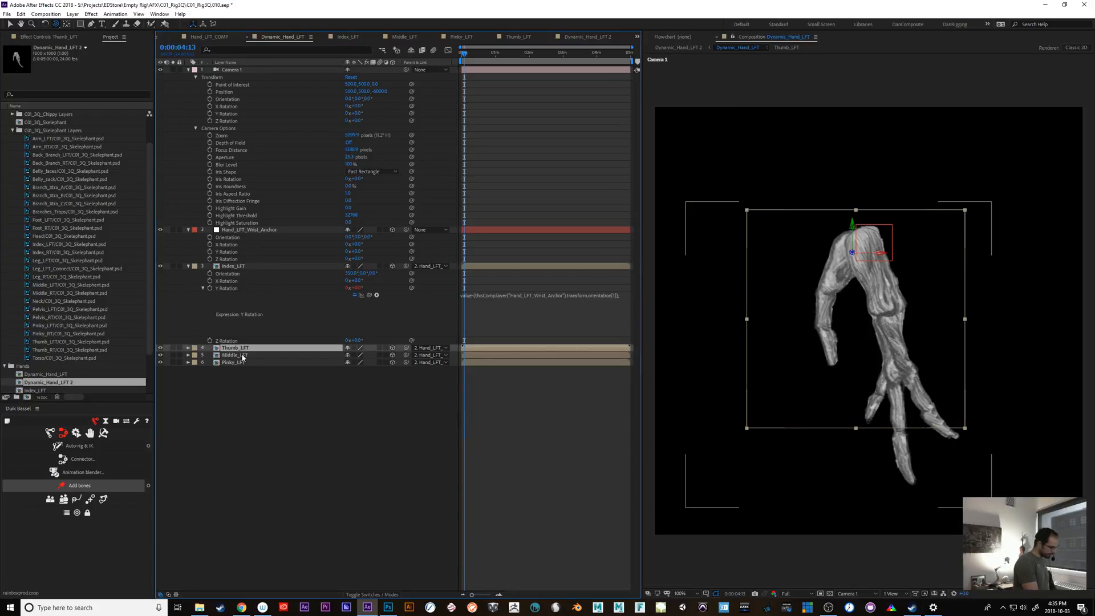
left_click(238, 355, "shift")
left_click(241, 362, "shift")
key("r")
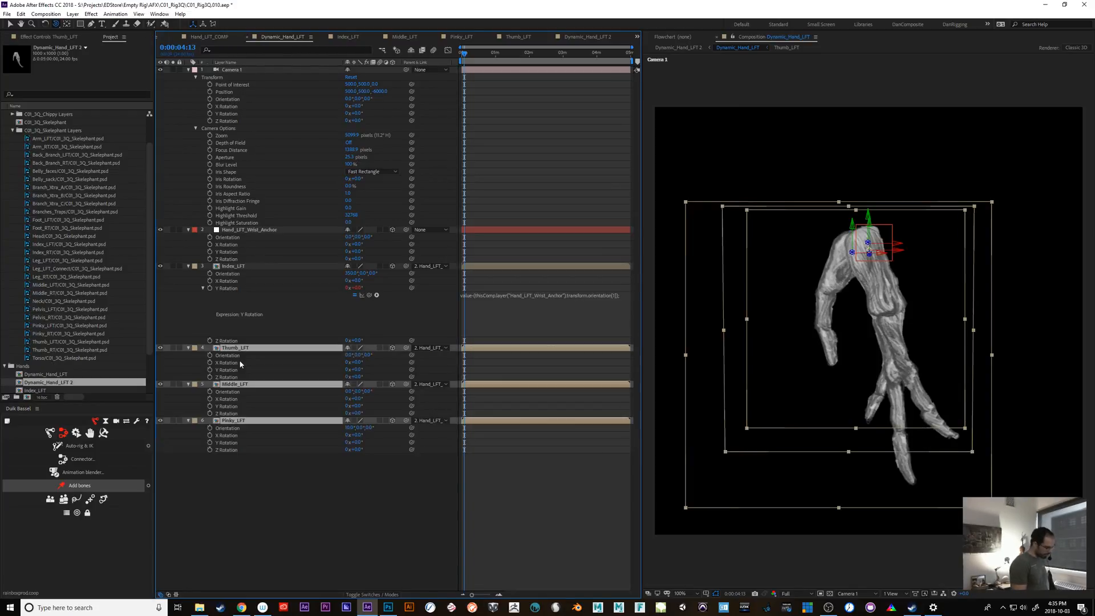
left_click(356, 527)
left_click(228, 288)
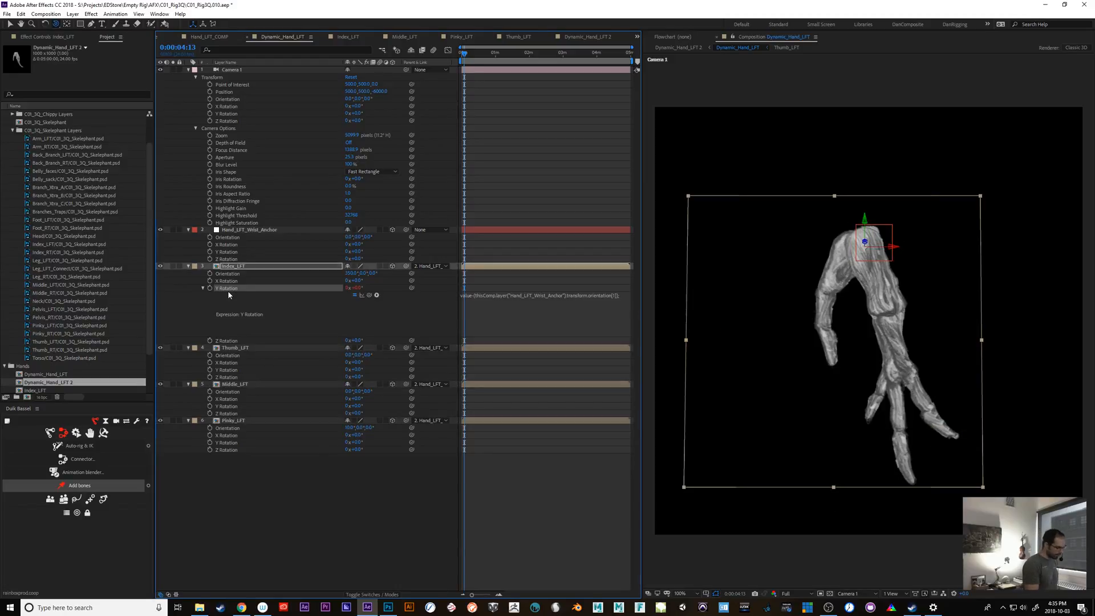
Copy only the expression from Index_LFT's Y Rotation and paste it onto the Y Rotation of Thumb_LFT, Middle_LFT and Pinky_LFT.
left_click(20, 13)
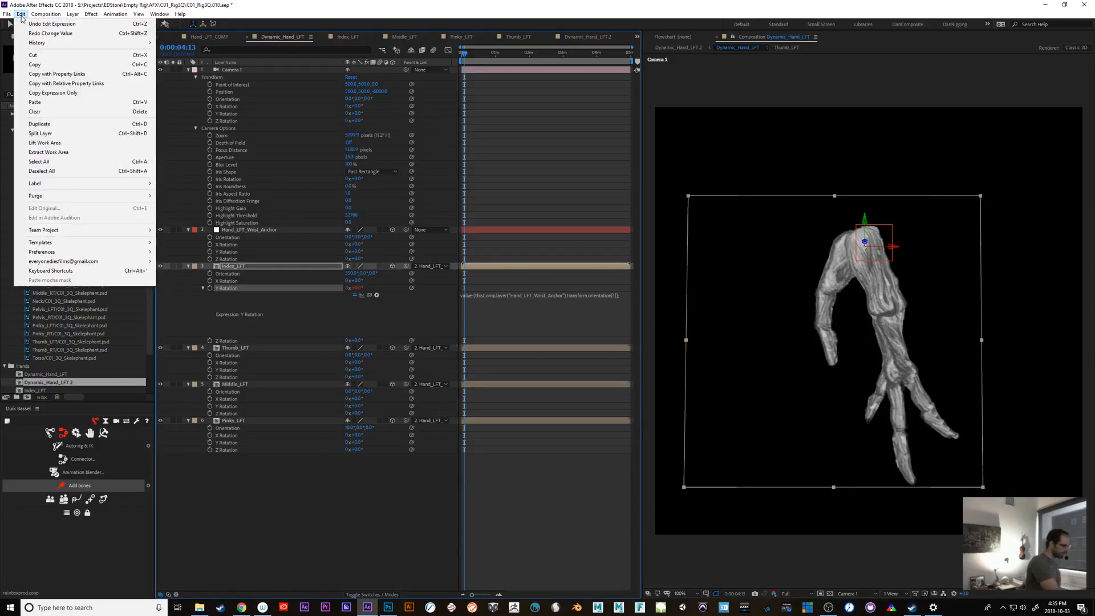
left_click(131, 92)
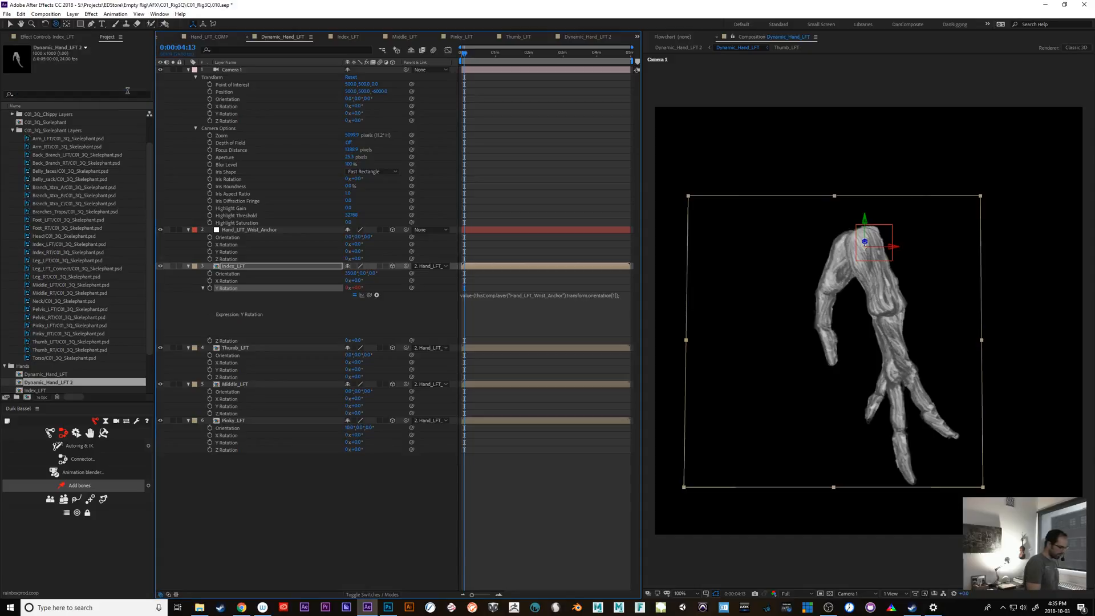
left_click(231, 370)
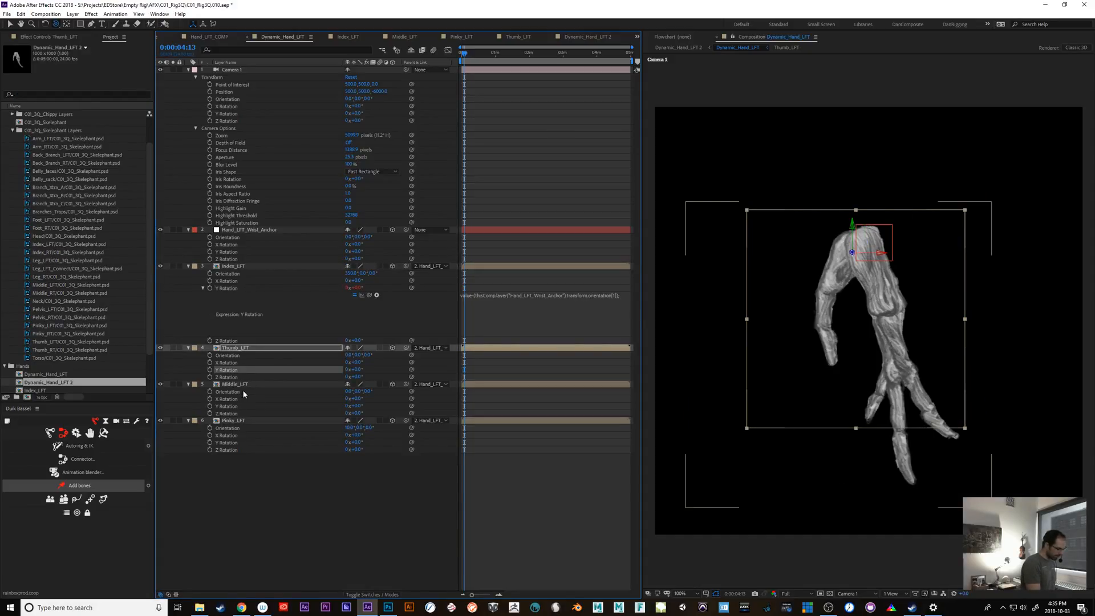
left_click(231, 406, "shift")
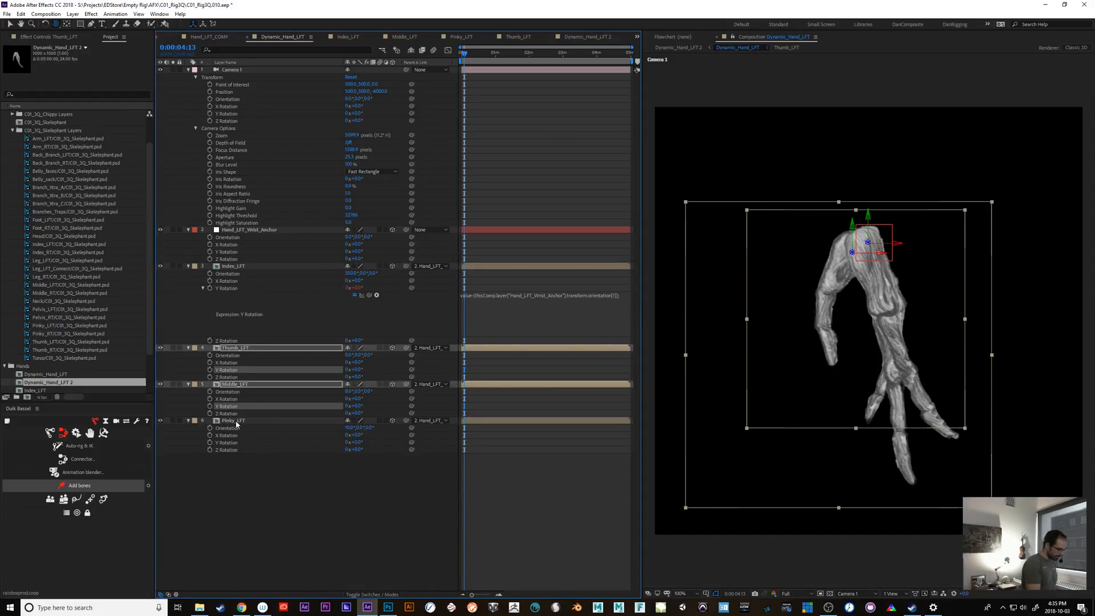
left_click(232, 444, "shift")
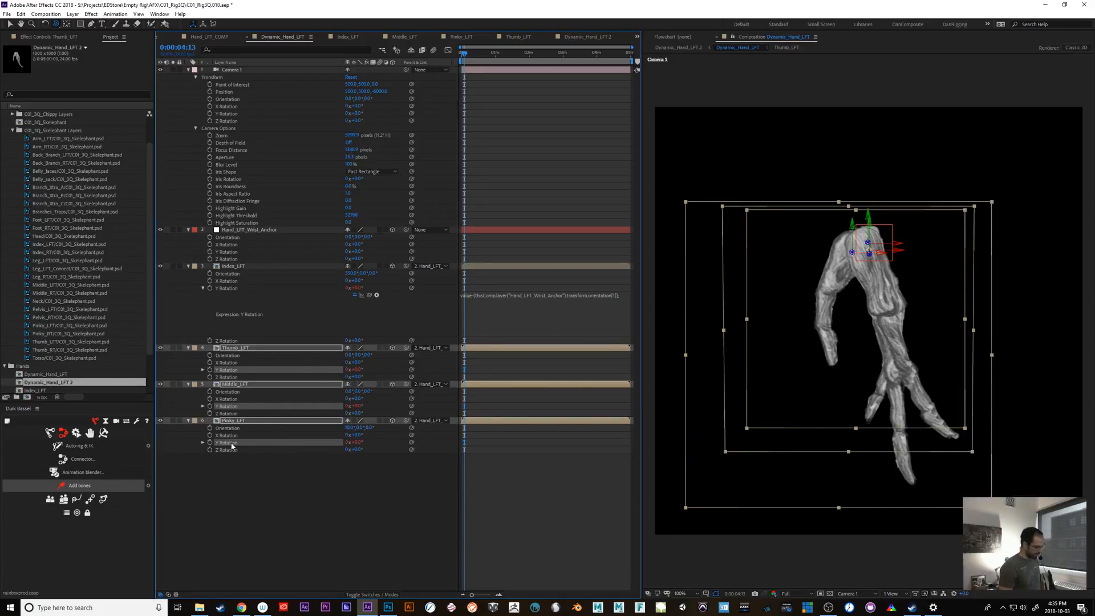
Return to the first frame, test turning Hand_LFT_Wrist_Anchor in Y Rotation, and undo the turn.
left_click_drag(464, 57, 447, 87)
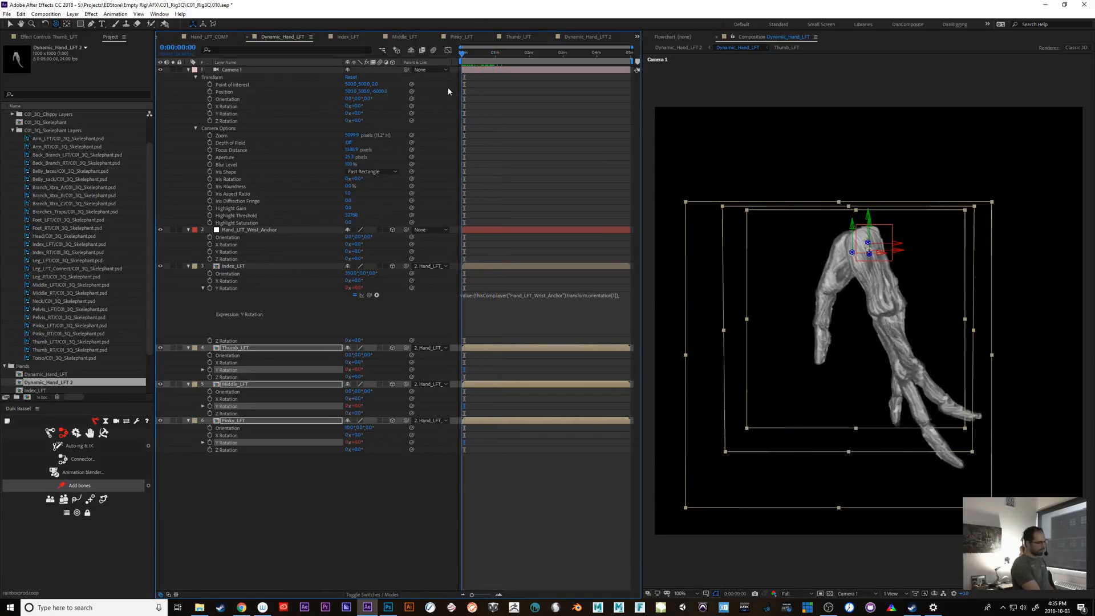
left_click(362, 505)
left_click(249, 267)
left_click(249, 229)
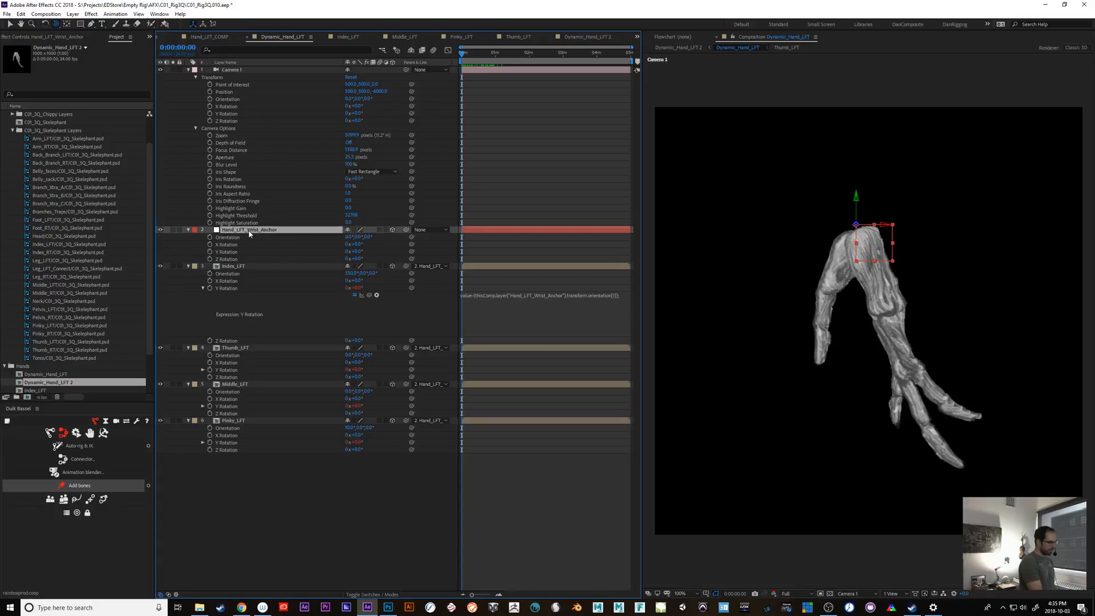
mouse_move(357, 253)
left_mouse_down()
mouse_move(366, 239)
mouse_move(349, 241)
mouse_move(373, 231)
mouse_move(345, 247)
mouse_move(371, 236)
mouse_move(347, 251)
mouse_move(365, 250)
mouse_move(345, 242)
mouse_move(368, 239)
mouse_move(364, 248)
mouse_move(366, 238)
mouse_move(352, 253)
mouse_move(364, 249)
left_mouse_up()
key("ctrl+z")
key("ctrl+z")
key("ctrl+z")
key("ctrl+z")
key("ctrl+z")
key("ctrl+z")
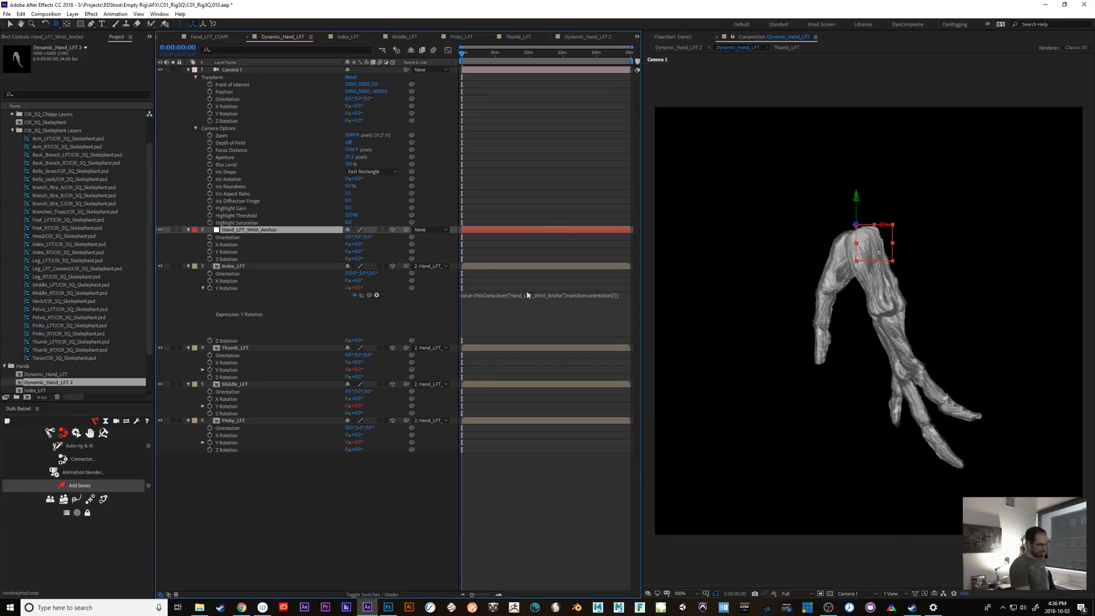
Remove the Y Rotation expressions from Index_LFT, Thumb_LFT, Middle_LFT and Pinky_LFT.
left_click(527, 295)
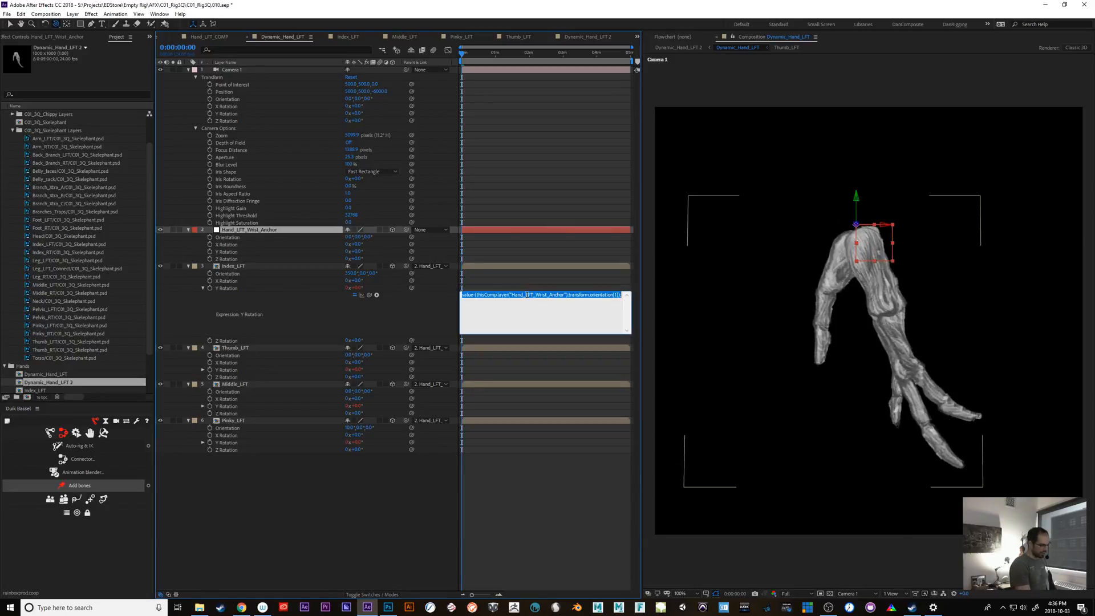
left_click(210, 370, "alt")
left_click(210, 289, "alt")
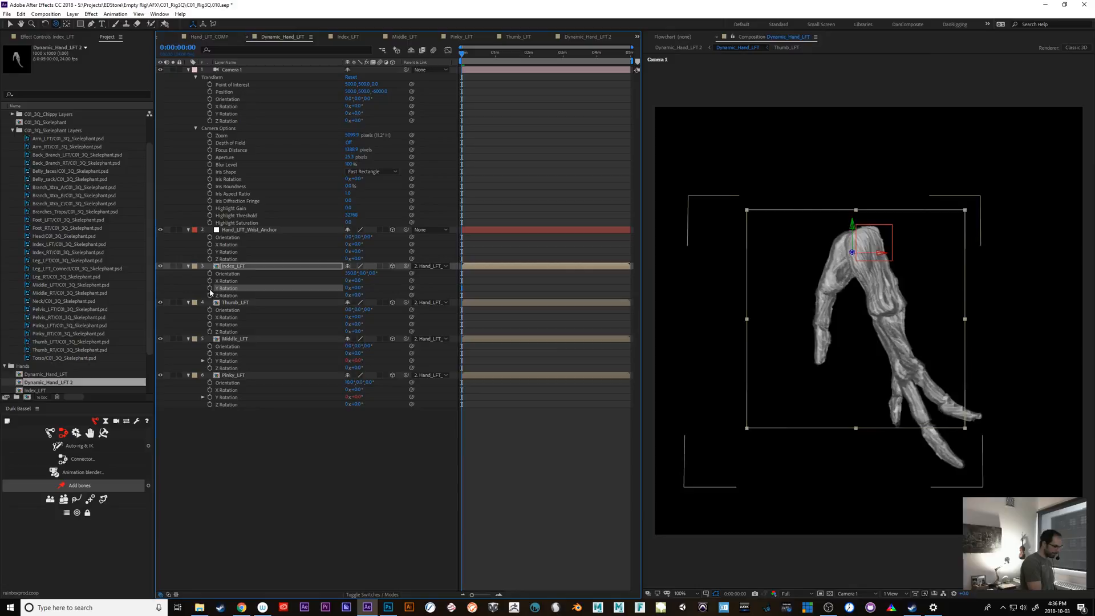
left_click(210, 360, "alt")
left_click(210, 398, "alt")
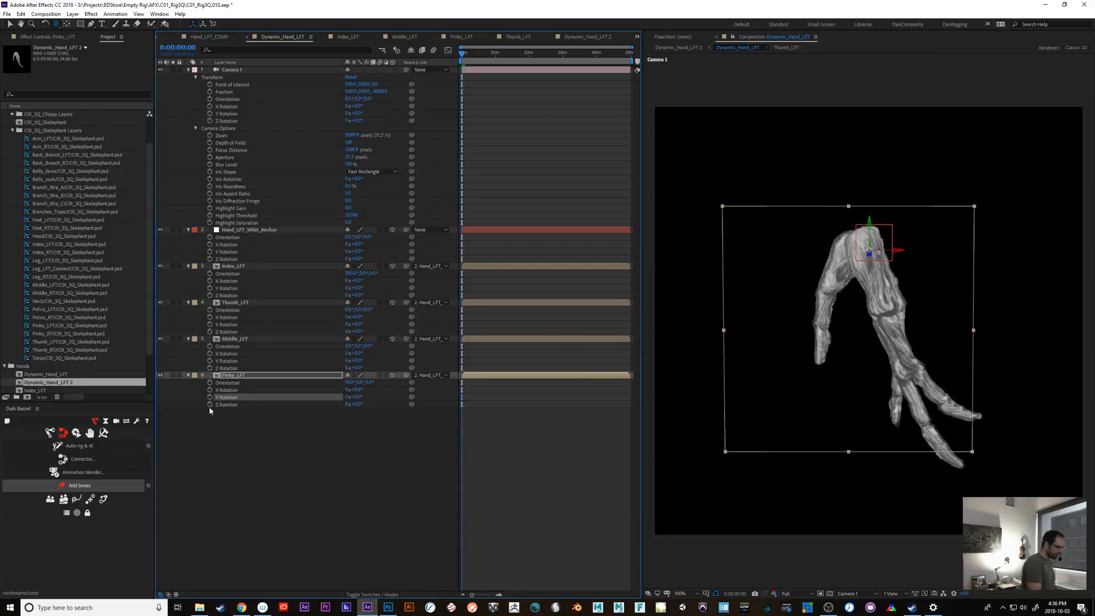
Collapse the properties of the Pinky_LFT, Middle_LFT, Thumb_LFT and Index_LFT layers.
left_click(188, 375)
left_click(188, 339)
left_click(188, 302)
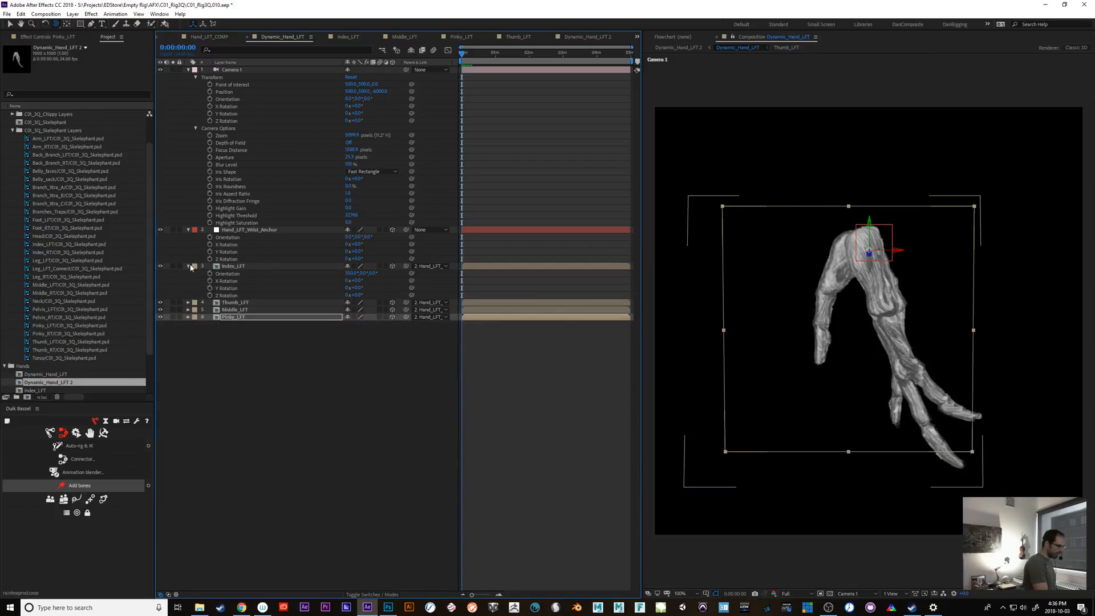
left_click(189, 266)
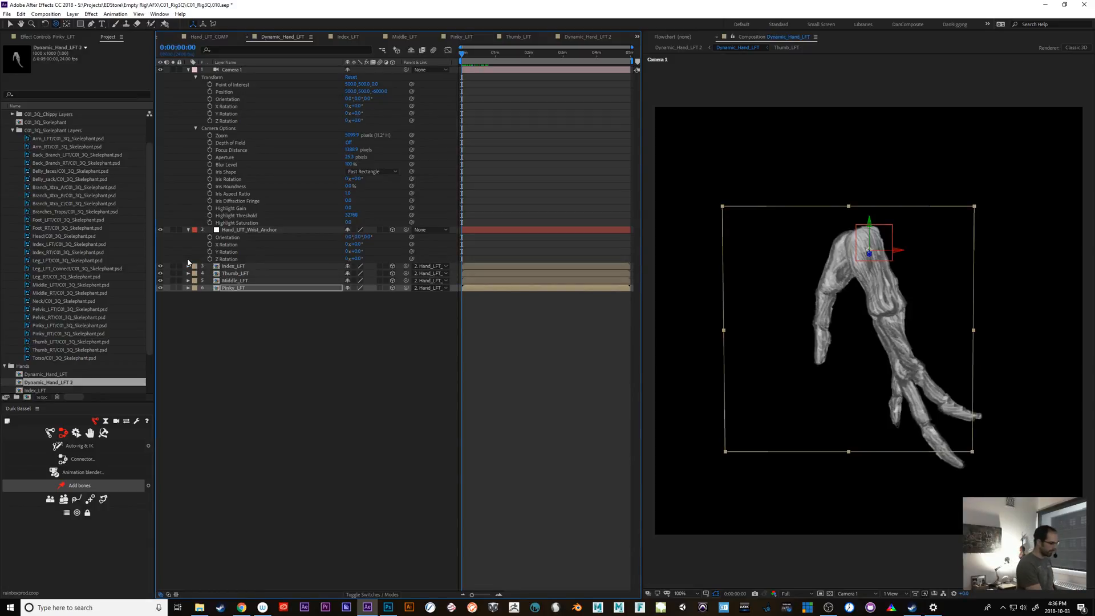
Scrub the opening frames with Hand_LFT_Wrist_Anchor selected to review how the fingers move, ending on the first frame.
left_click(267, 230)
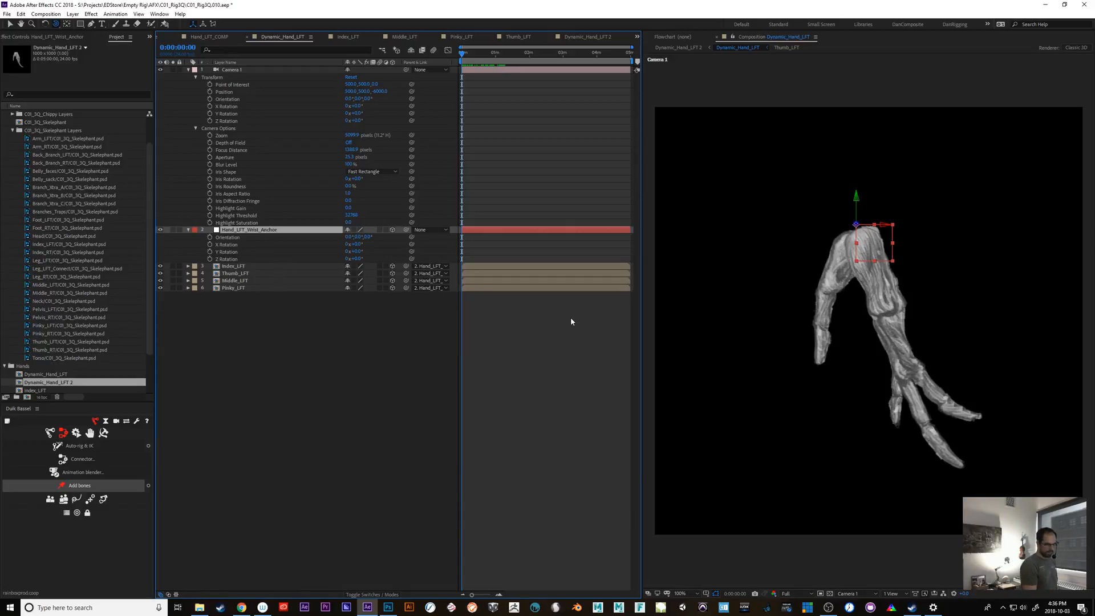
left_click(241, 267)
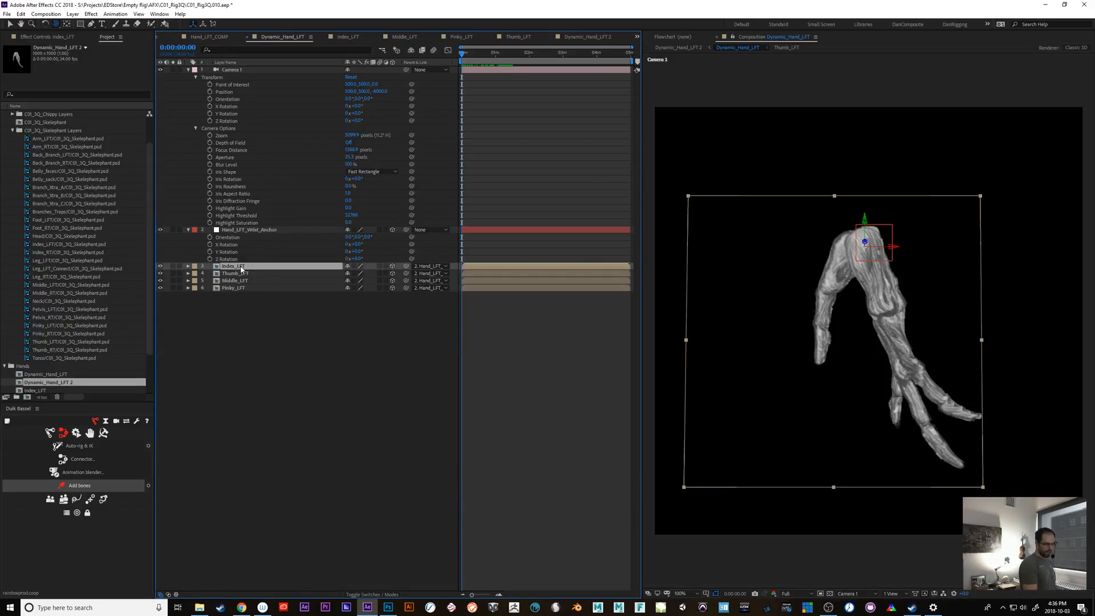
left_click(251, 231)
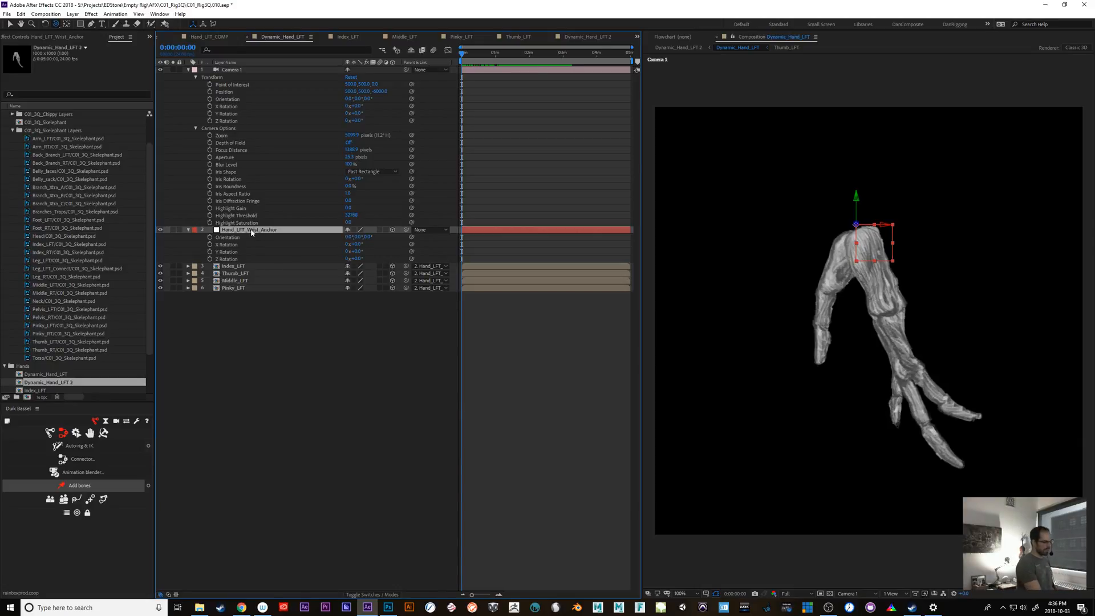
mouse_move(471, 56)
left_mouse_down()
mouse_move(512, 52)
mouse_move(456, 63)
left_mouse_up()
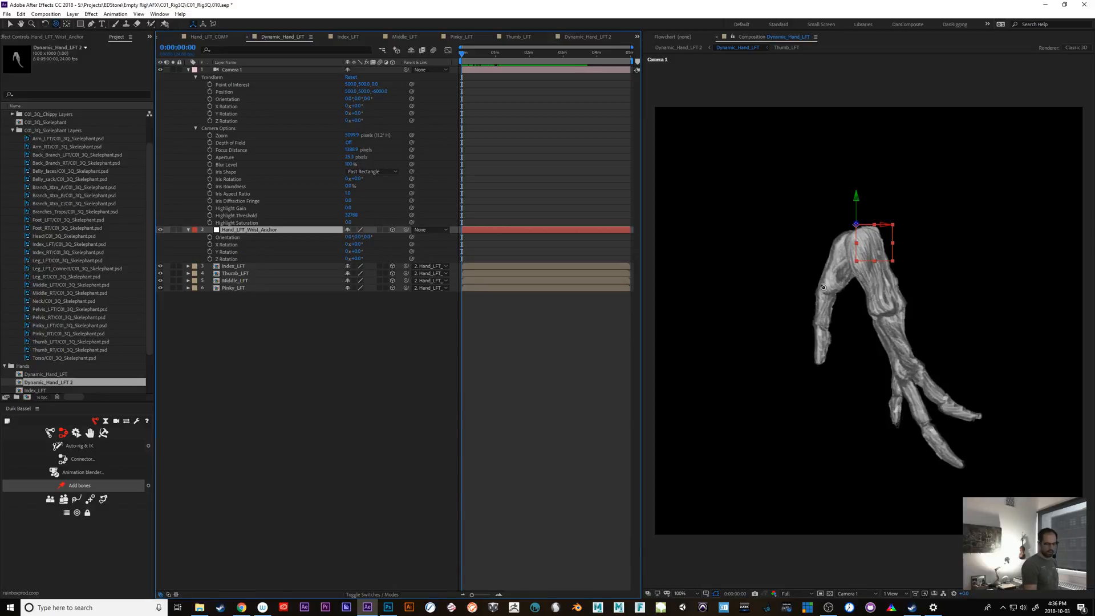
left_click_drag(464, 56, 447, 81)
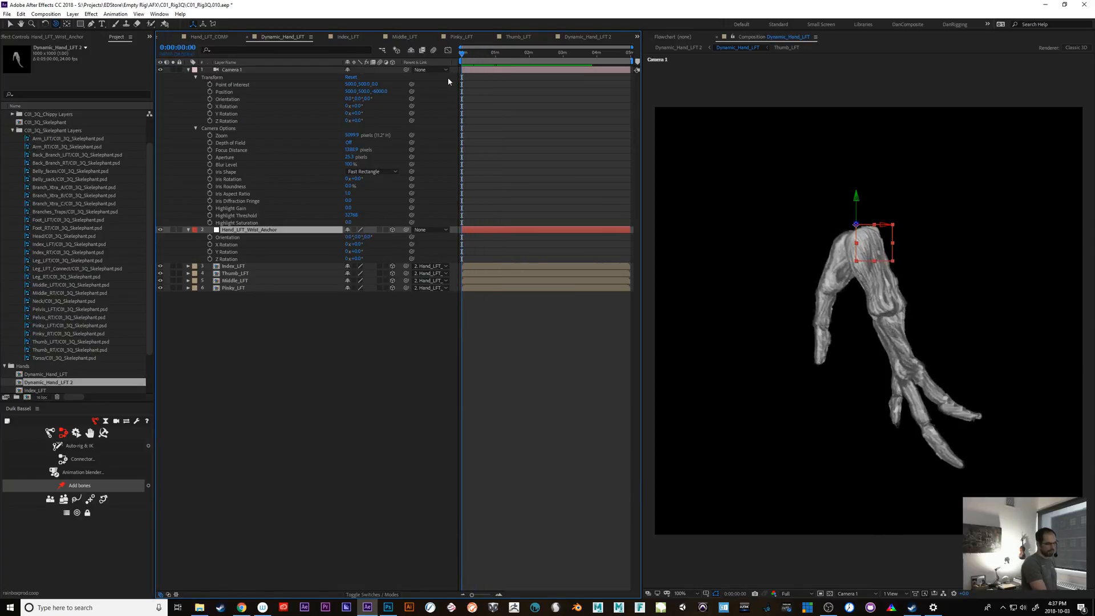
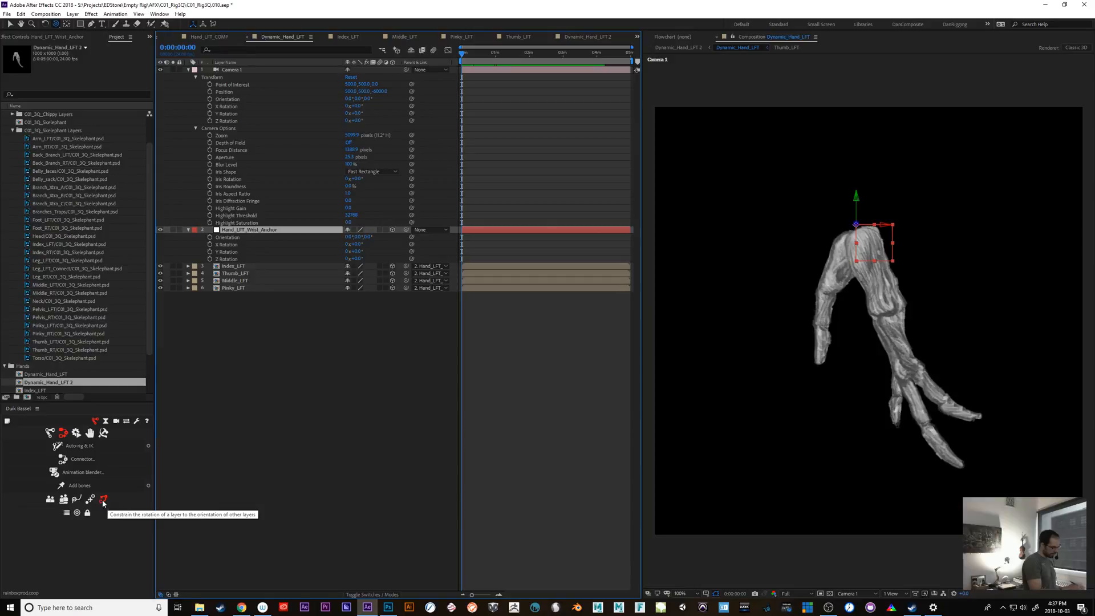
Show the effect controls of Hand_LFT_Wrist_Anchor and return to the Dynamic_Hand_LFT timeline.
left_click(316, 419)
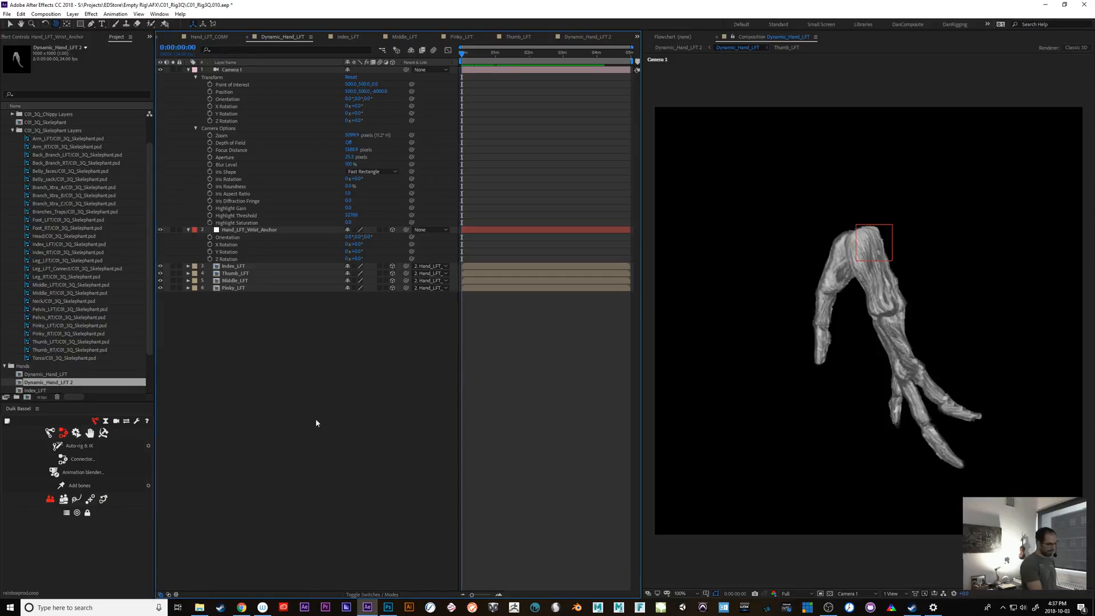
left_click(240, 266)
left_click(244, 231)
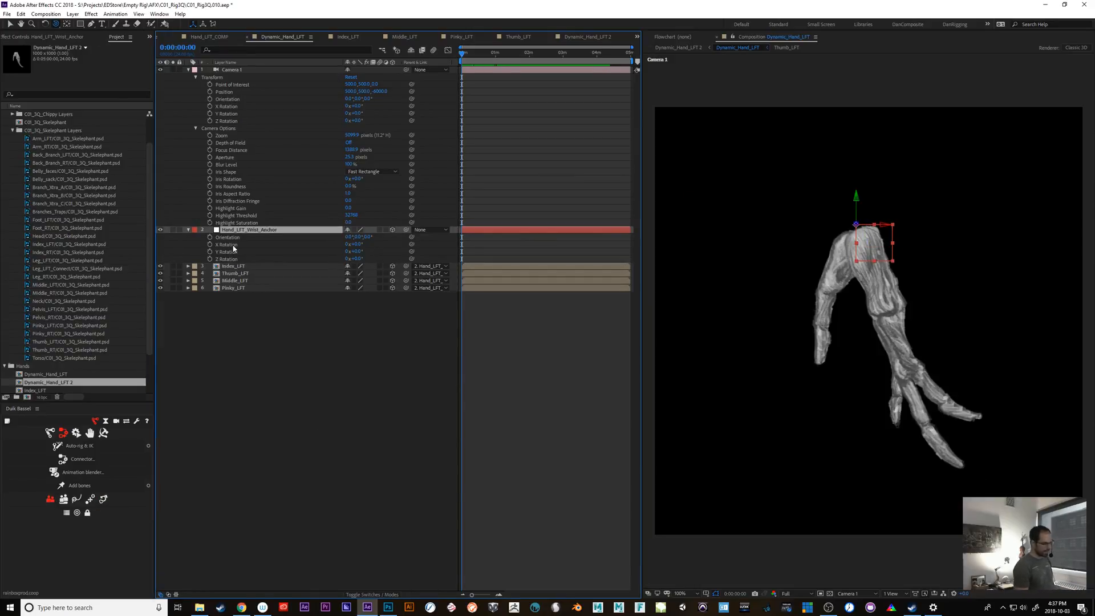
left_click(79, 36)
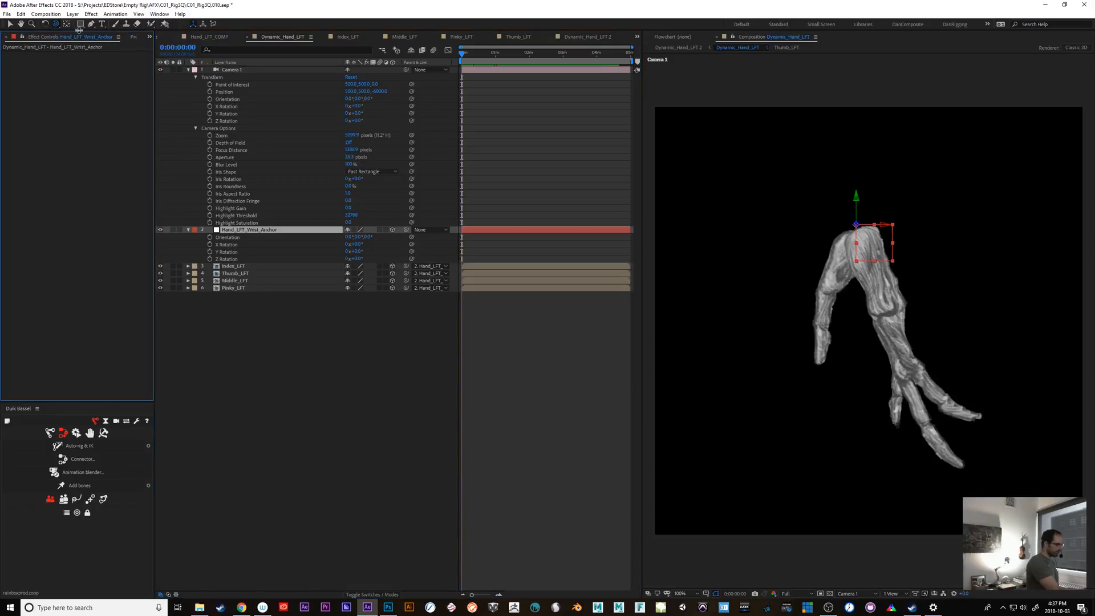
left_click(291, 38)
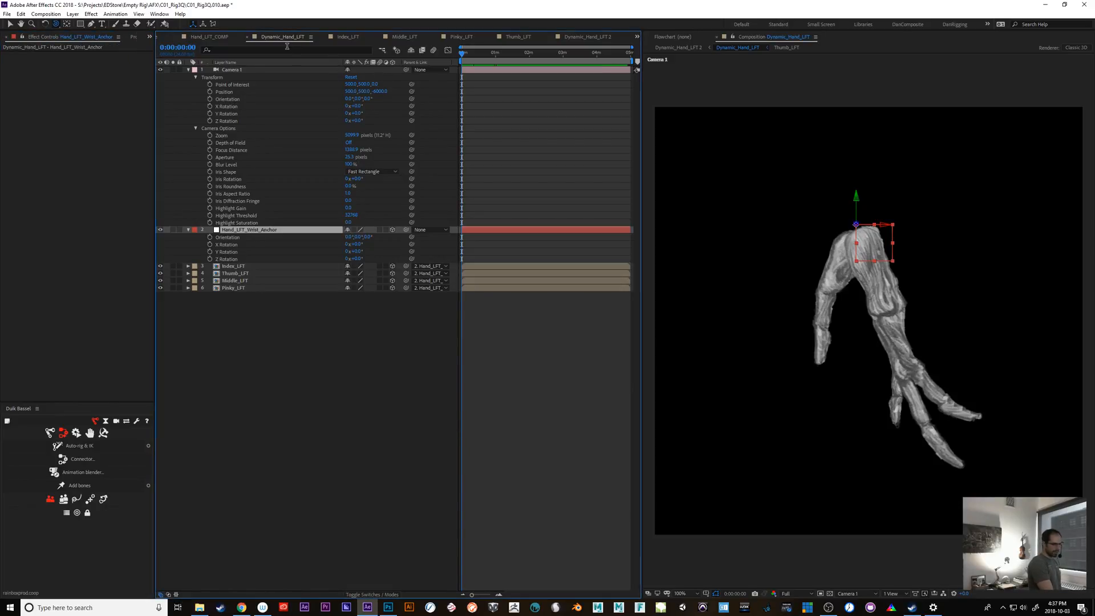
Open the Index_LFT composition and bake the appearance of its five puppet pin bones with Duik's bone options.
left_click(251, 265)
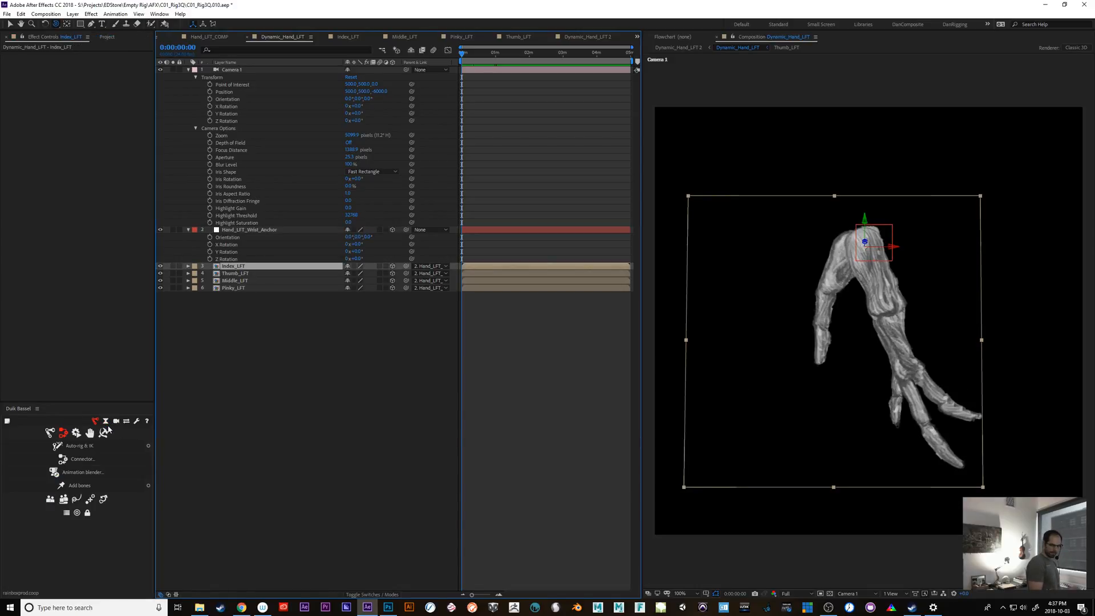
double_click(243, 267)
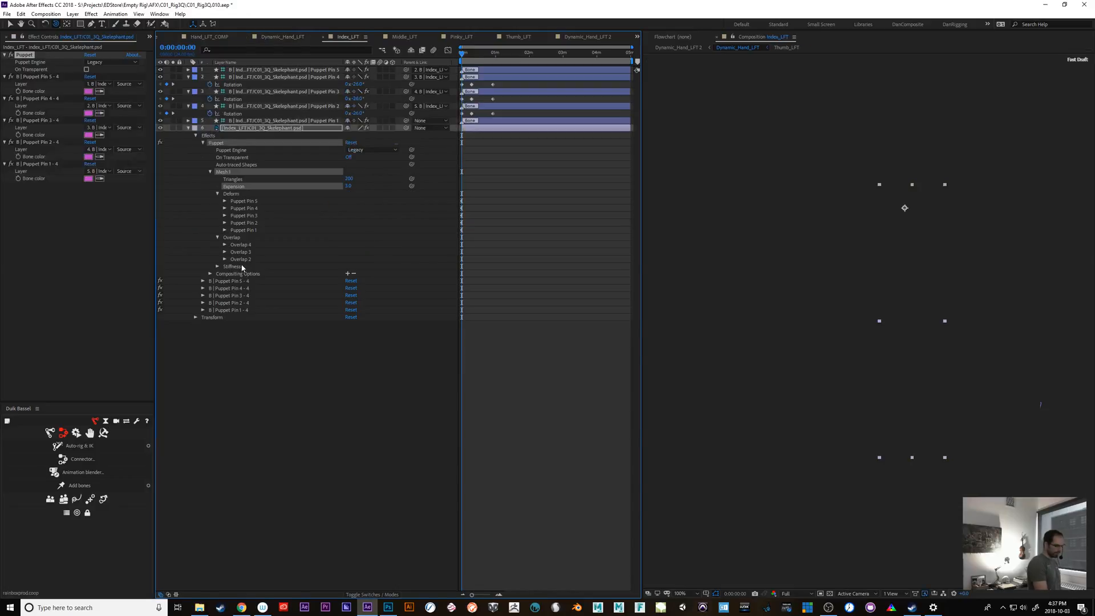
left_click(251, 106, "shift")
left_click(247, 121, "shift")
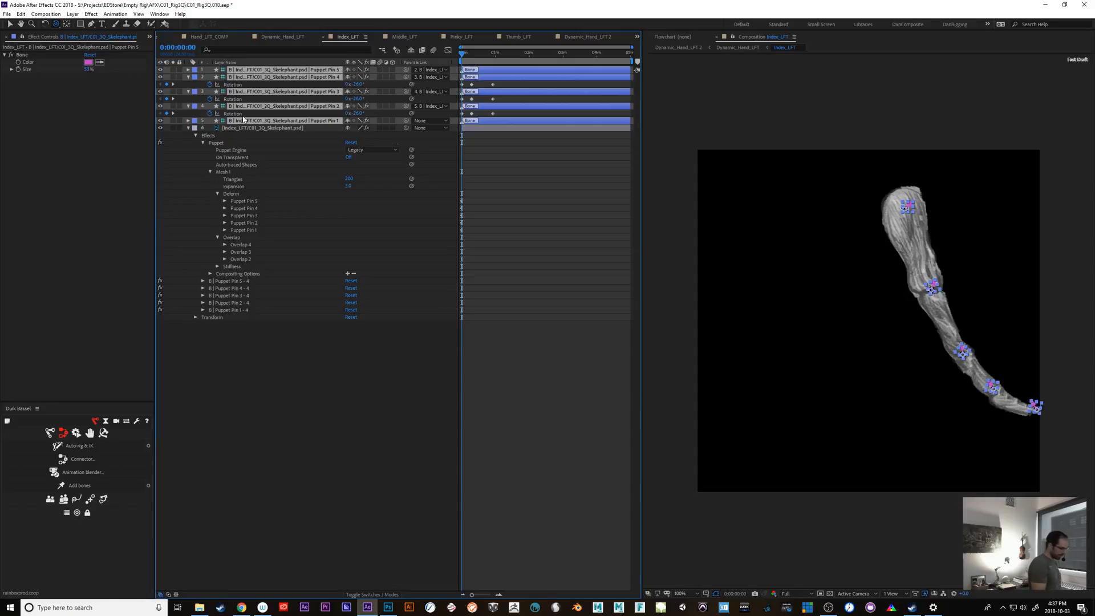
left_click(148, 486)
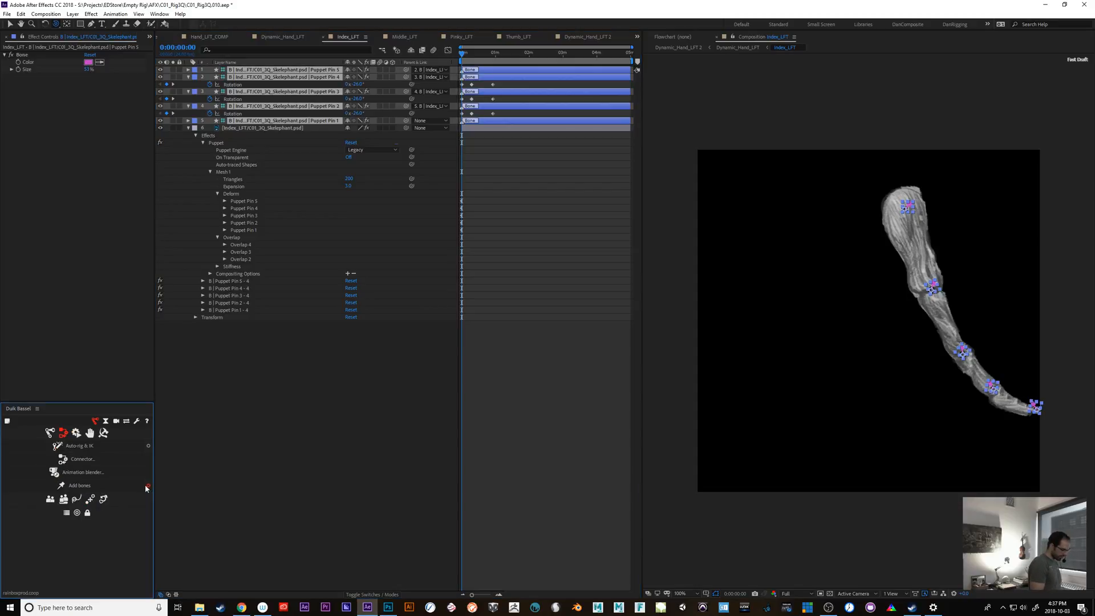
left_click(79, 485)
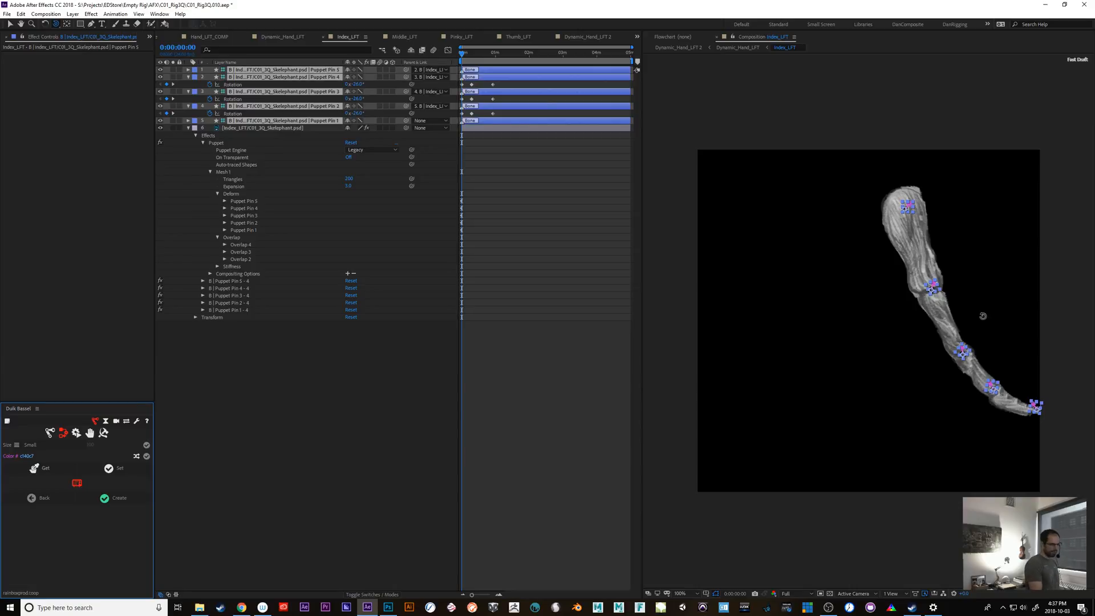
Bake the appearance of all five puppet pin bones in the Middle_LFT composition.
left_click(402, 39)
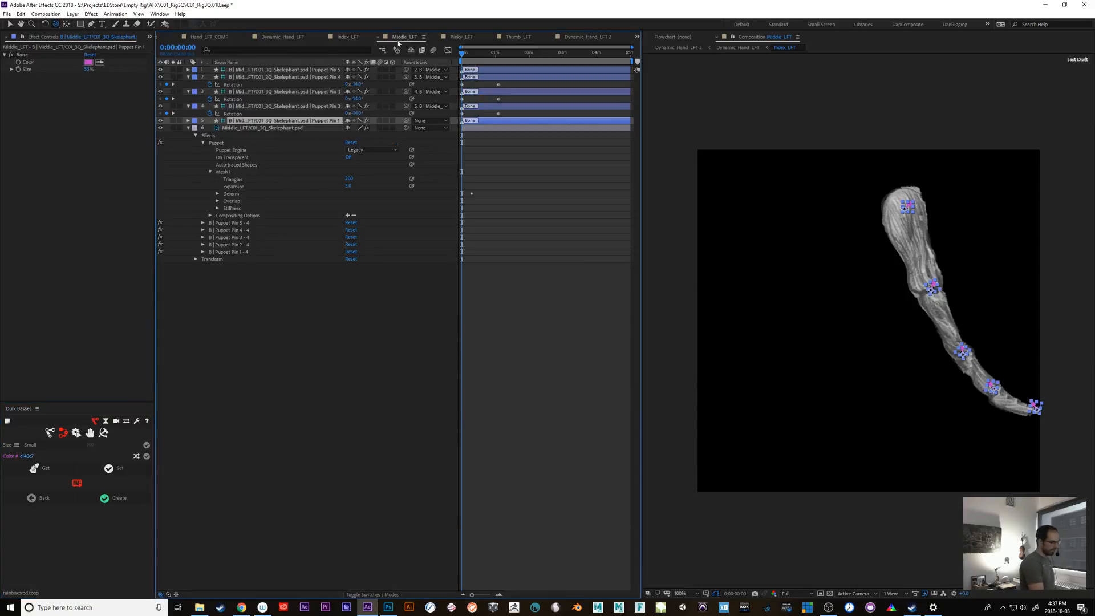
left_click(253, 70)
left_click(250, 121, "shift")
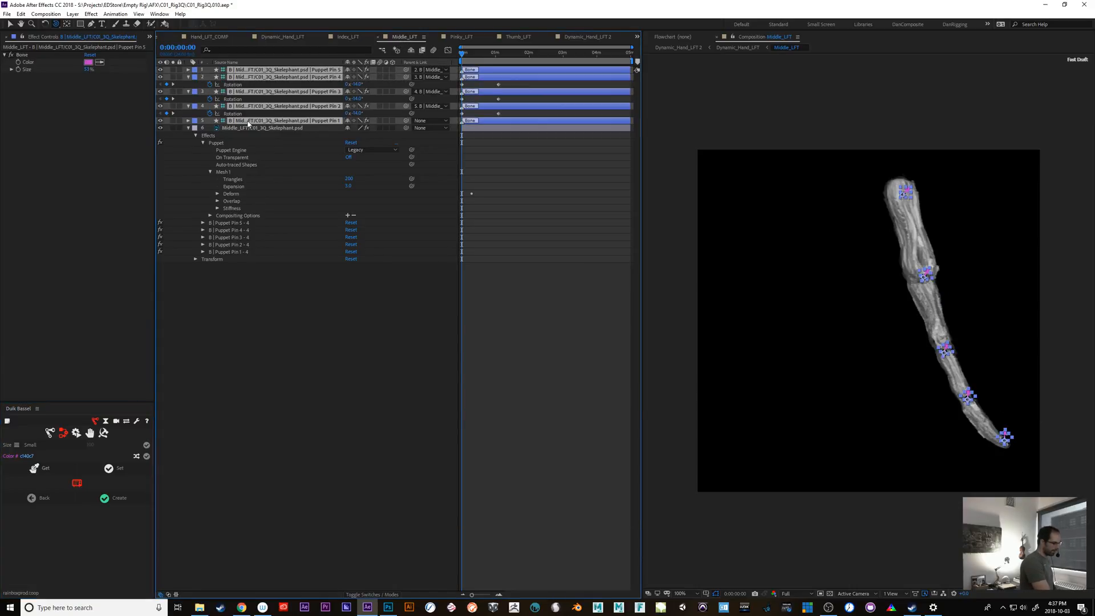
left_click(77, 483)
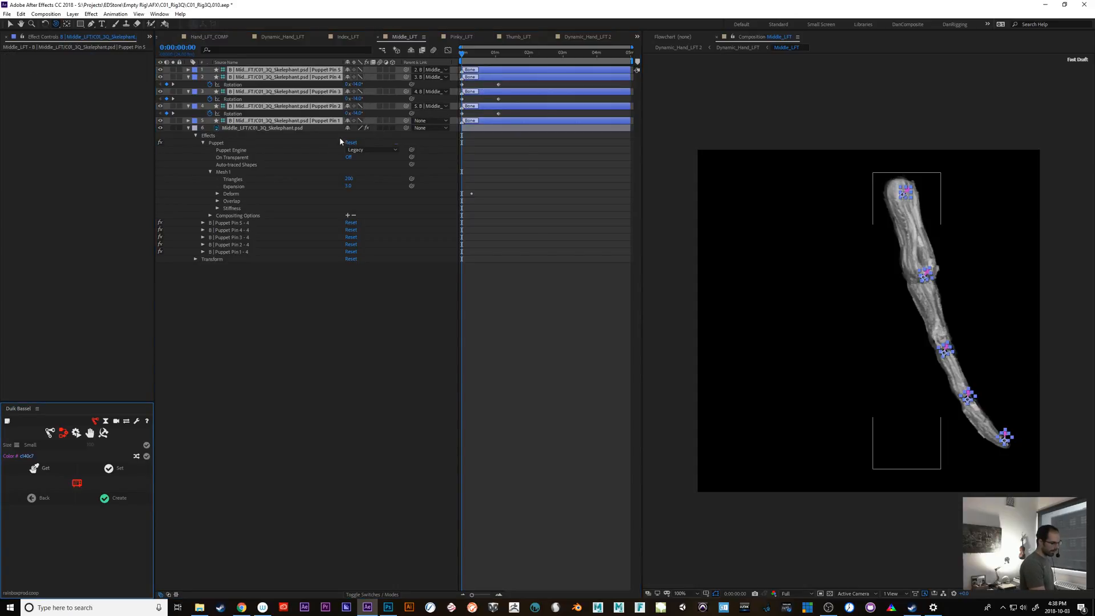
Bake the appearance of all five puppet pin bones in the Pinky_LFT composition.
left_click(459, 38)
left_click(274, 69)
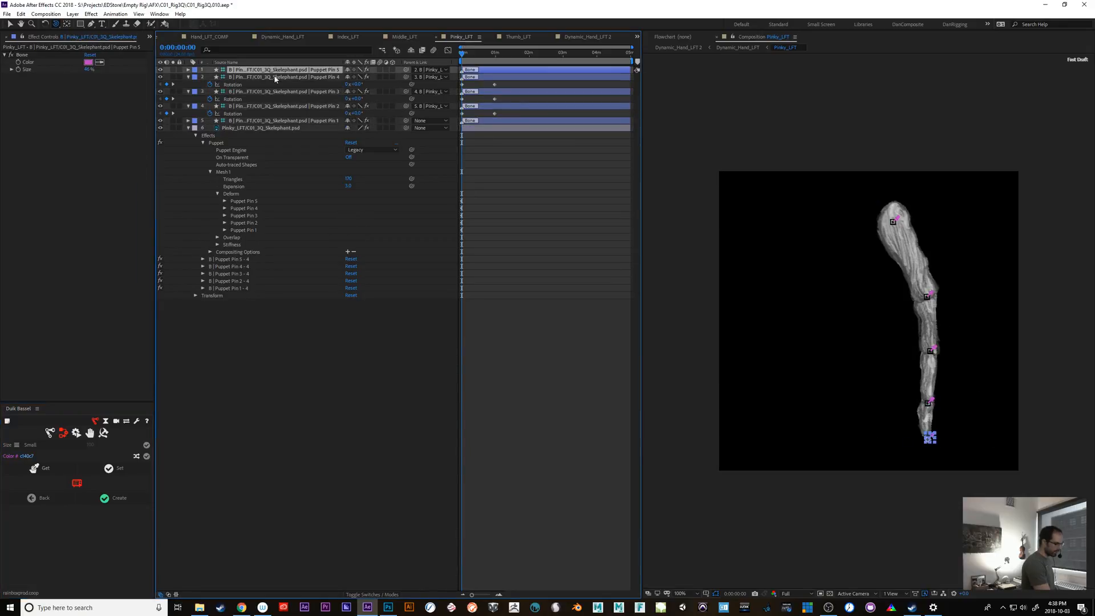
left_click(264, 120, "shift")
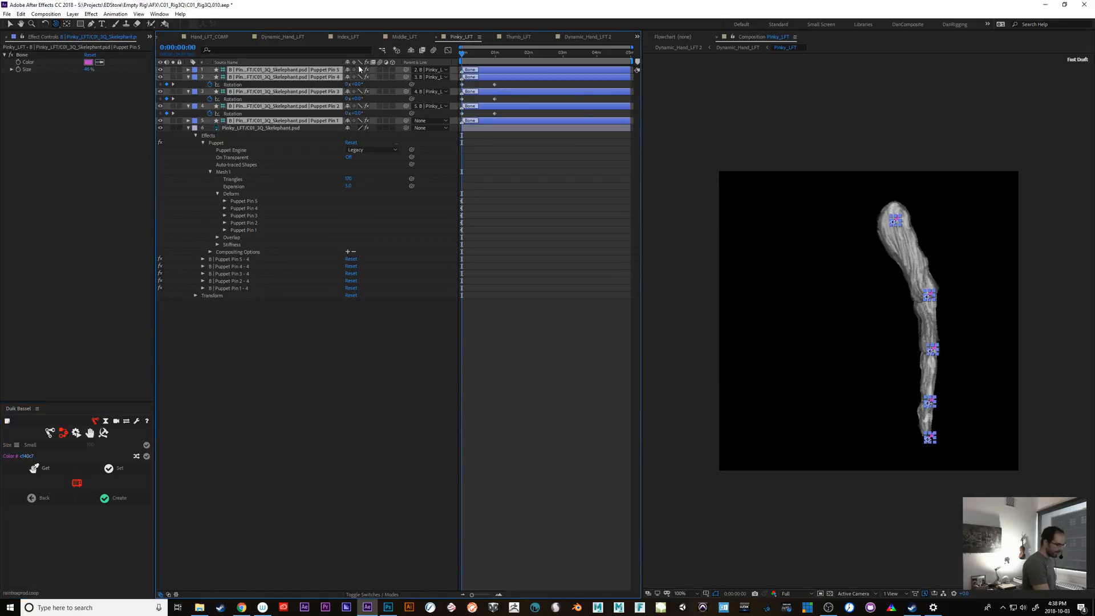
left_click(76, 483)
Bake the appearance of all four puppet pin bones in the Thumb_LFT composition.
left_click(518, 36)
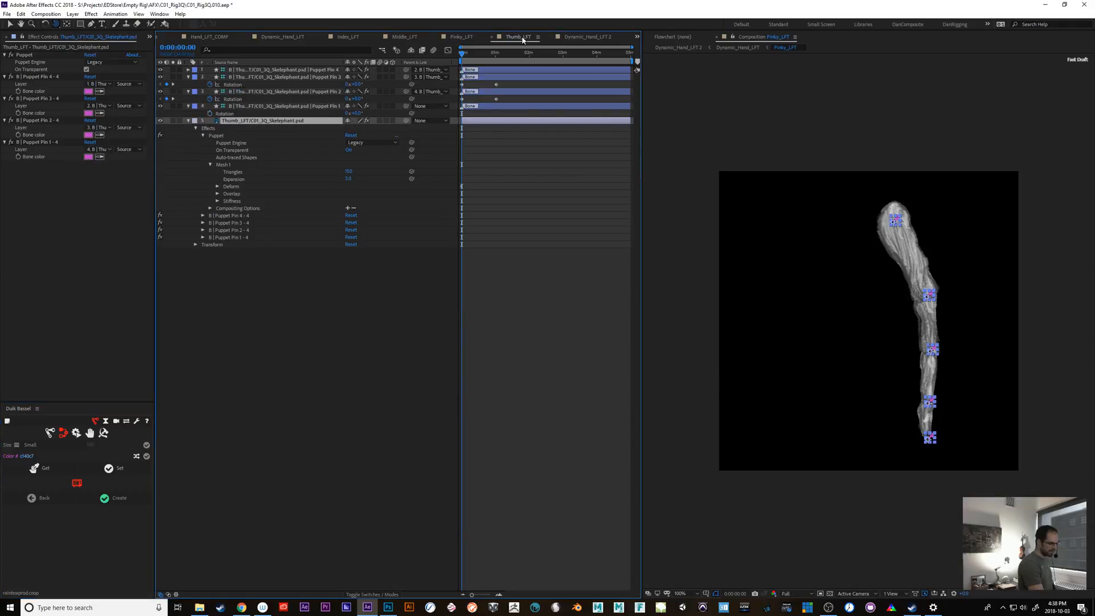
left_click(287, 70)
left_click(283, 109, "shift")
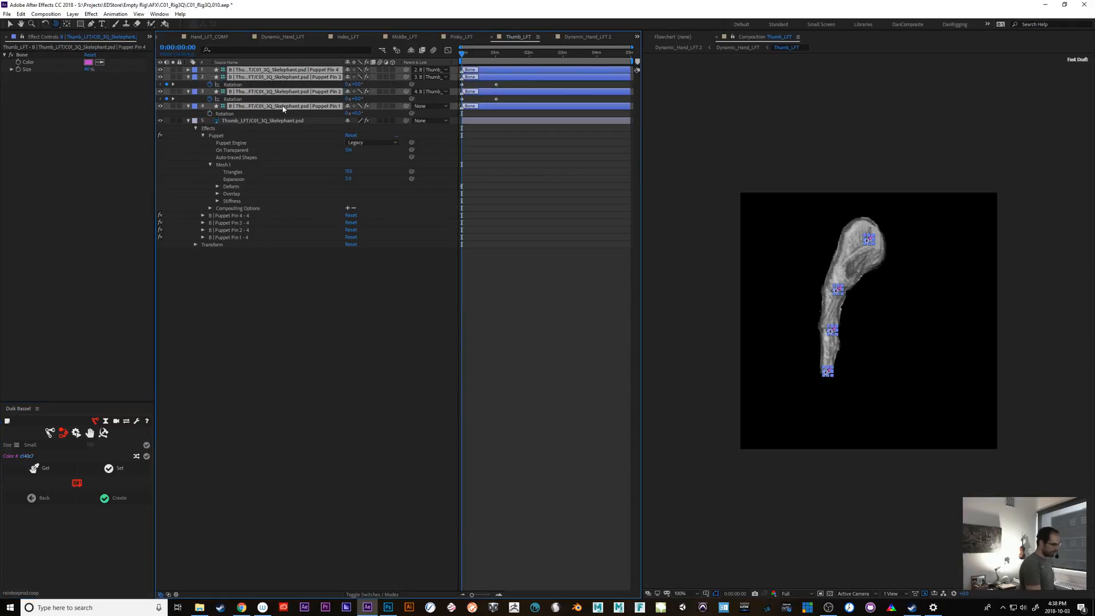
left_click(76, 483)
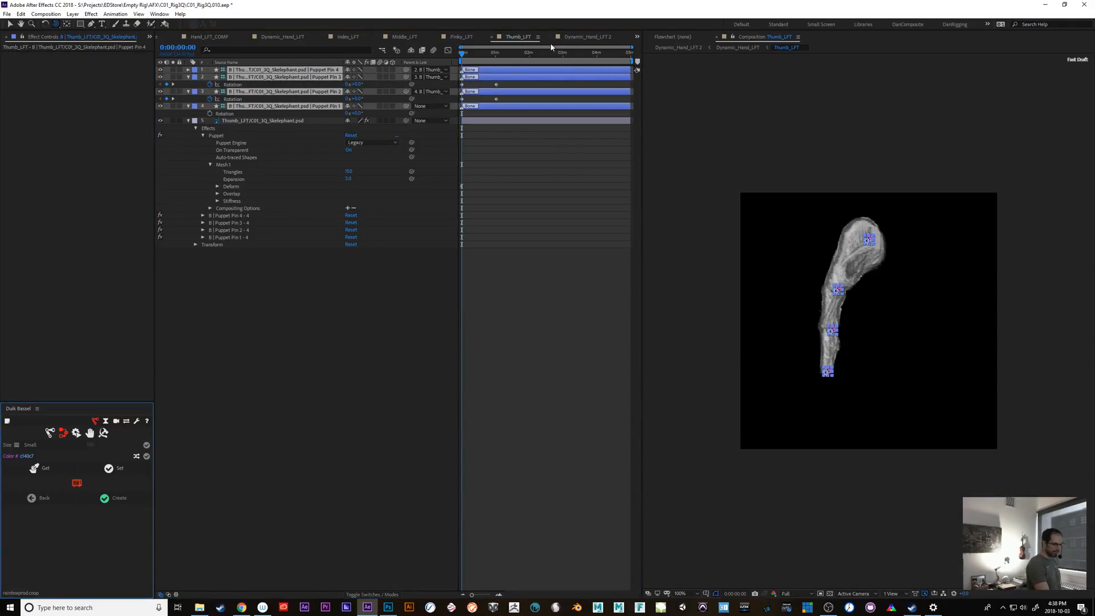
Check the related hand compositions, return to Dynamic_Hand_LFT and look over its thumb, middle and pinky layers.
left_click(588, 37)
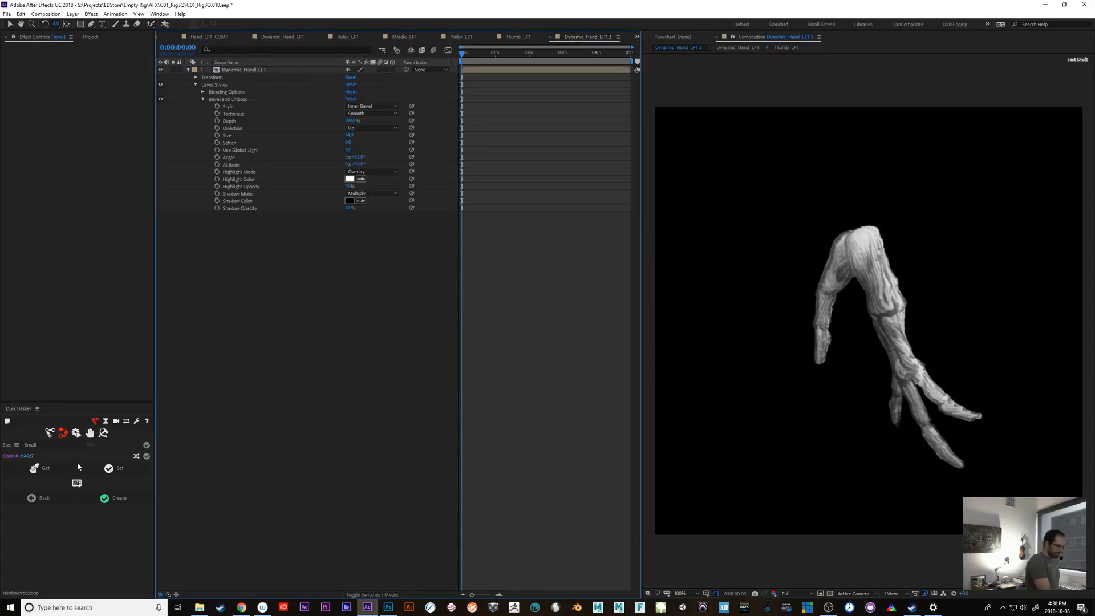
left_click(230, 69)
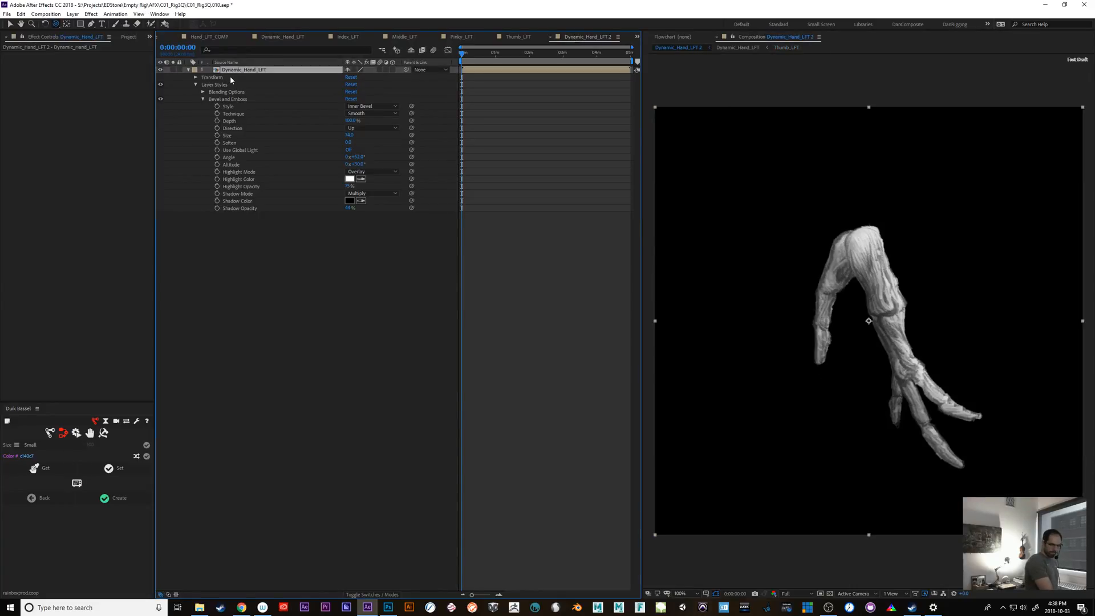
left_click(519, 38)
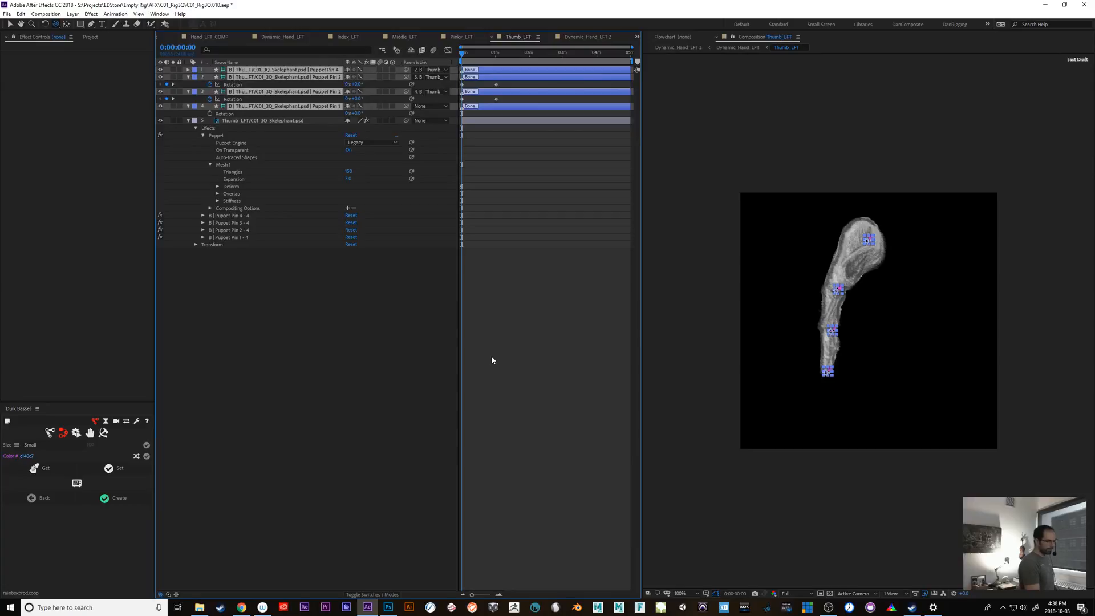
left_click(224, 37)
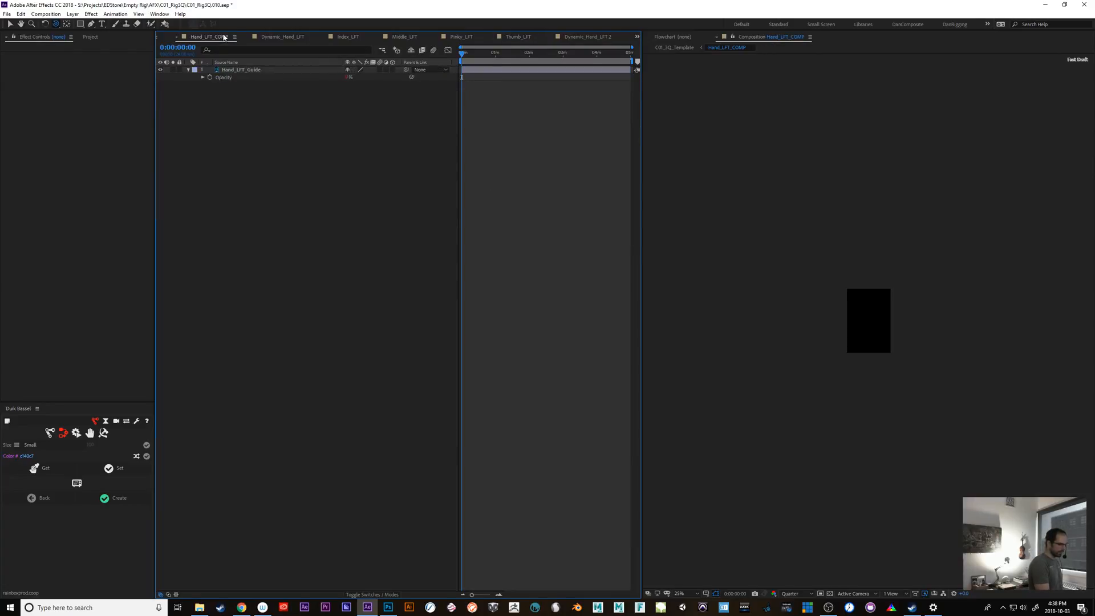
left_click(287, 37)
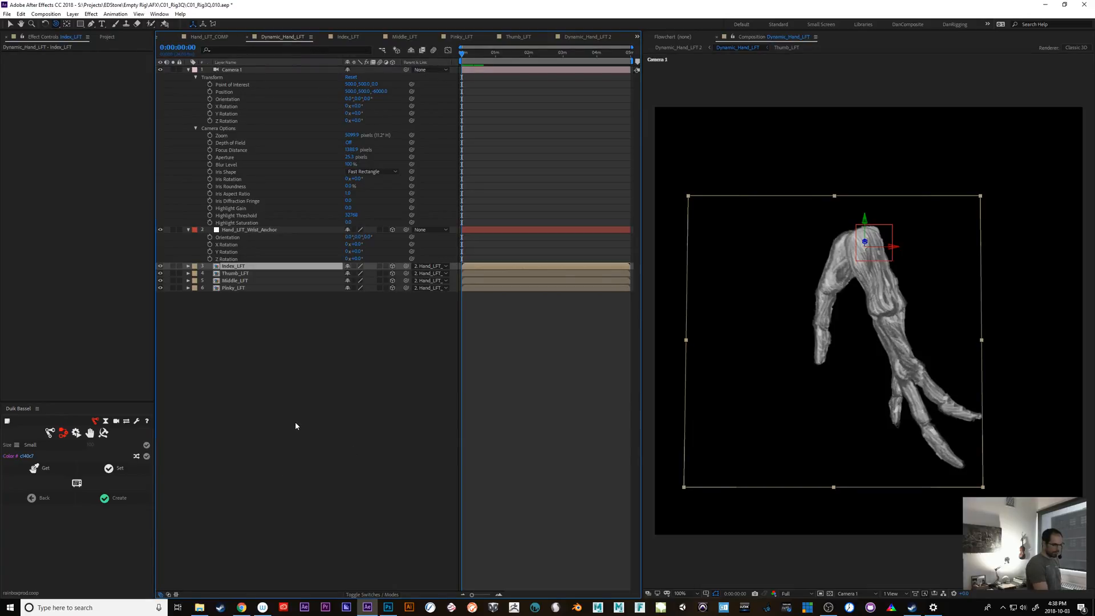
mouse_move(464, 53)
left_mouse_down()
mouse_move(487, 54)
mouse_move(454, 61)
left_mouse_up()
left_click(235, 274)
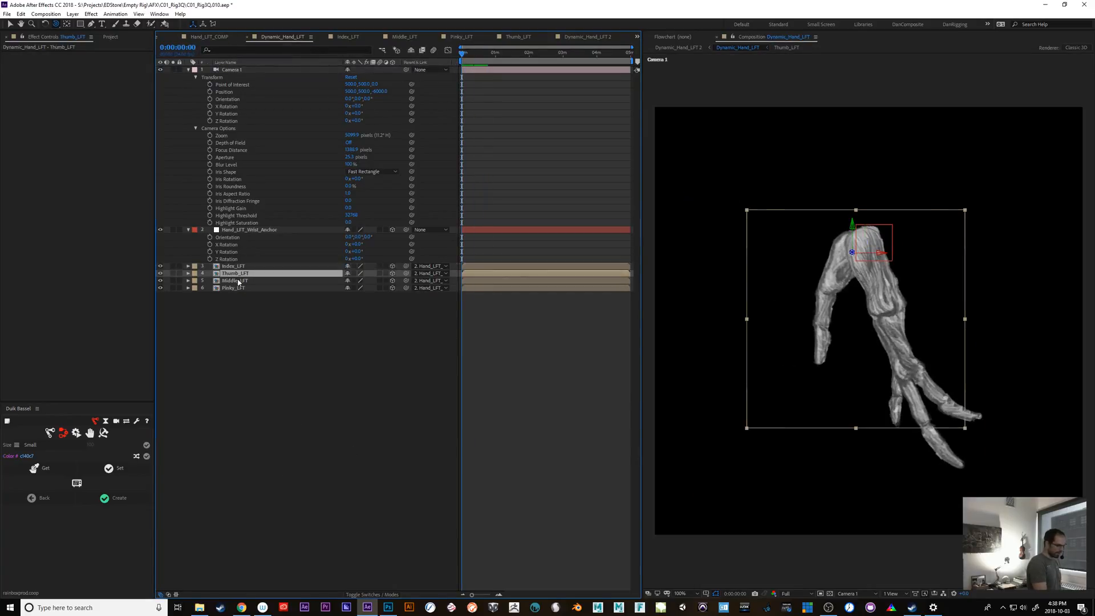
left_click(238, 281)
left_click(239, 289)
Create a null object directly above the Index_LFT layer and move it into the empty area beside the hand.
left_click(241, 267)
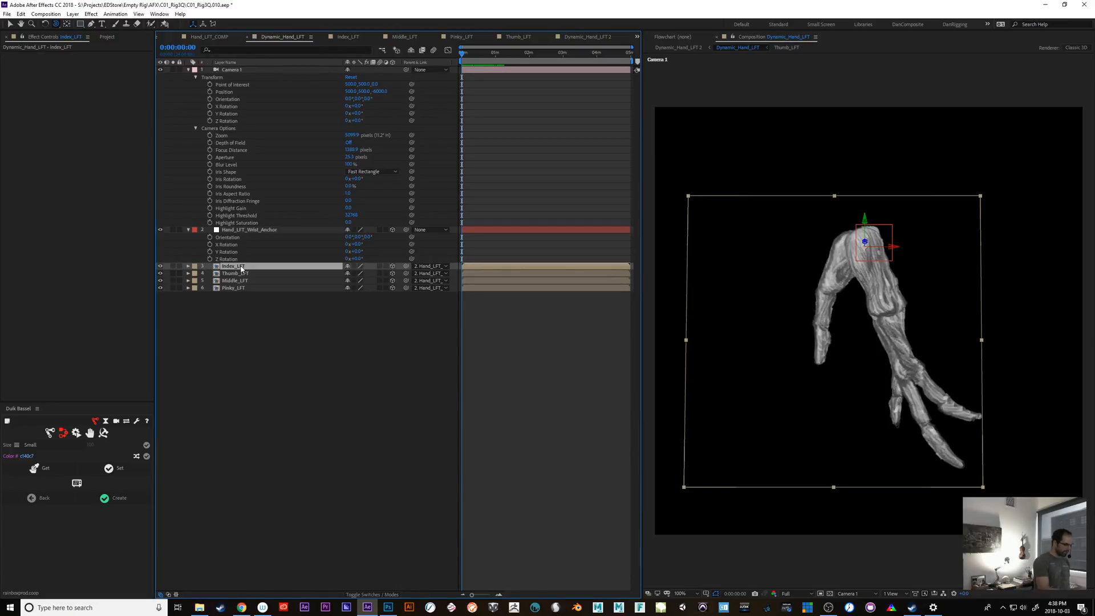
left_click(73, 14)
mouse_move(111, 24)
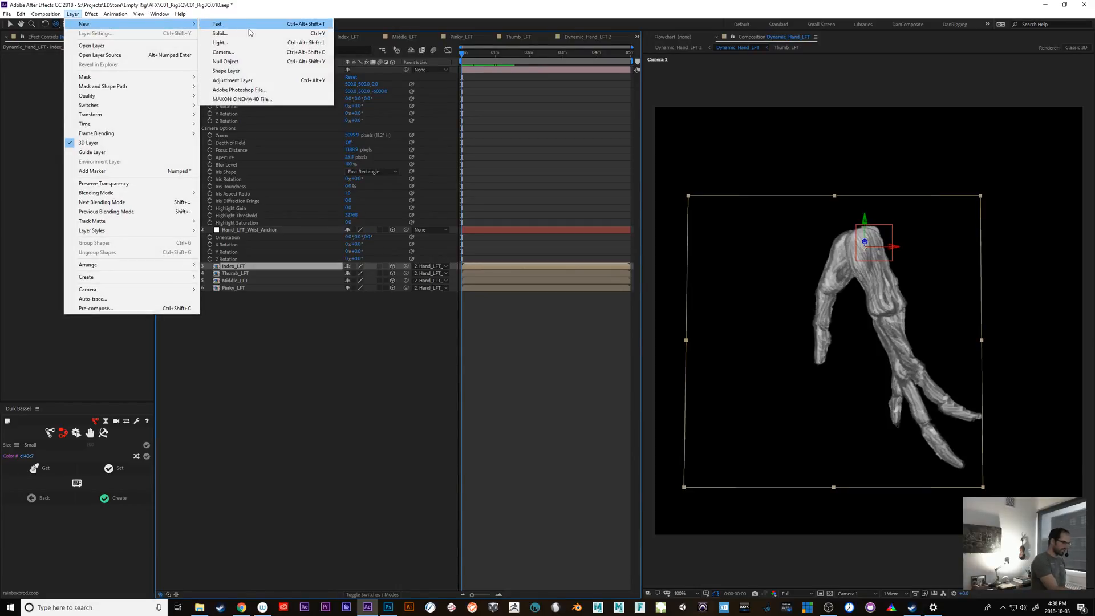
left_click(250, 61)
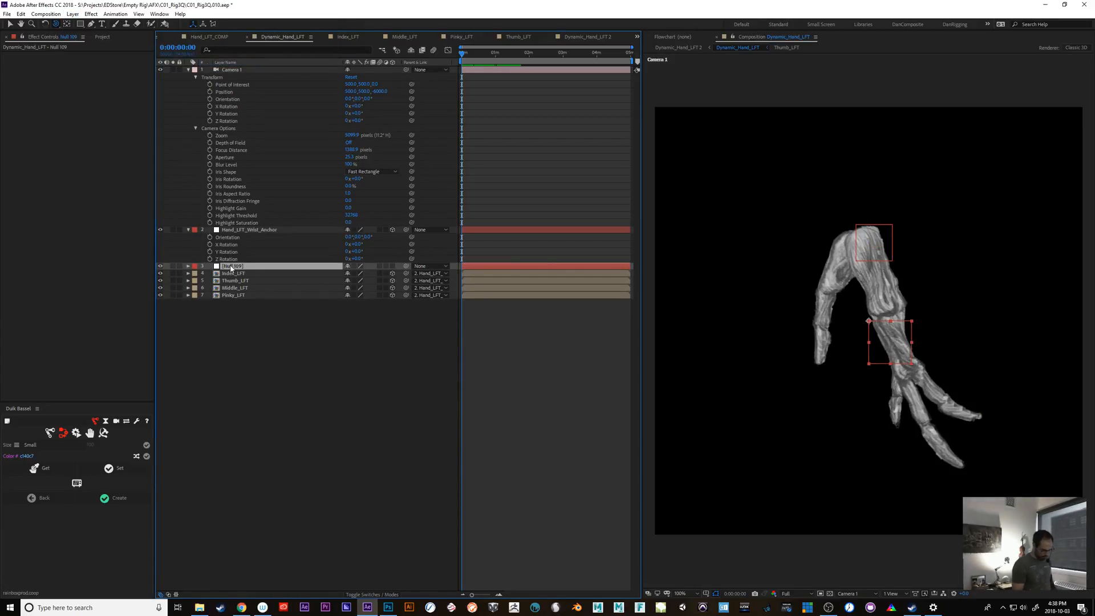
key("v")
left_click_drag(868, 322, 691, 230)
key("Return")
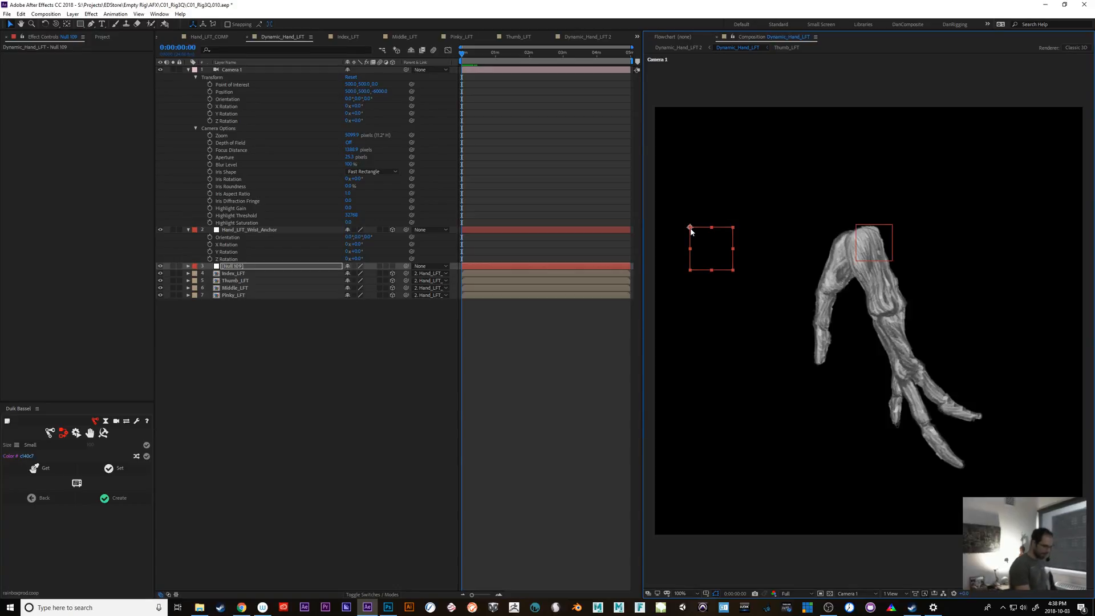
Scale the new null to 25% and shift it slightly closer to the hand.
key("s")
left_click(372, 273)
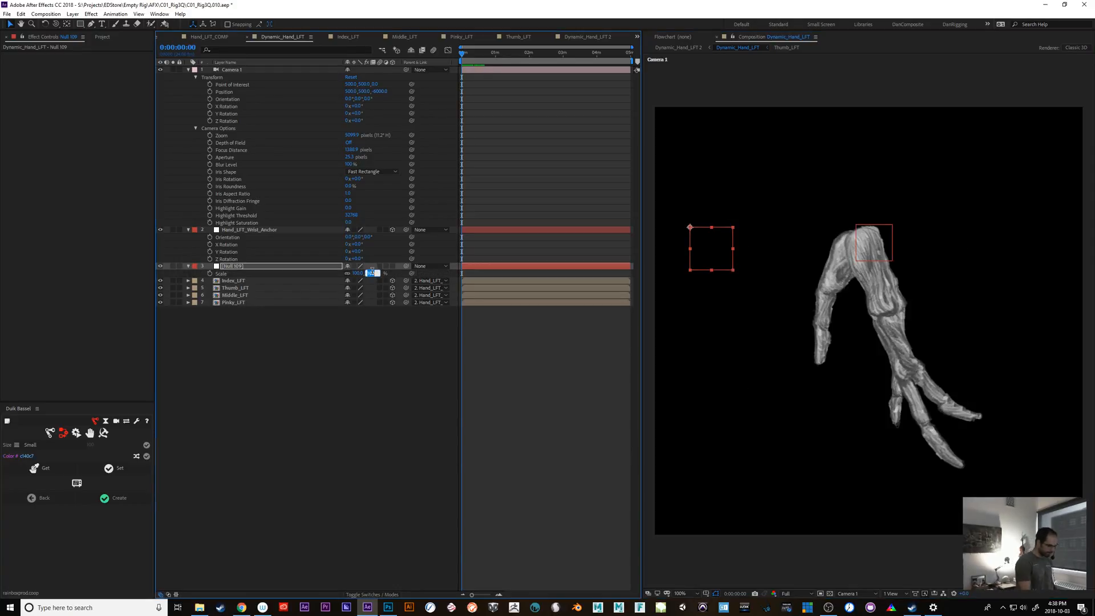
type("25")
key("Return")
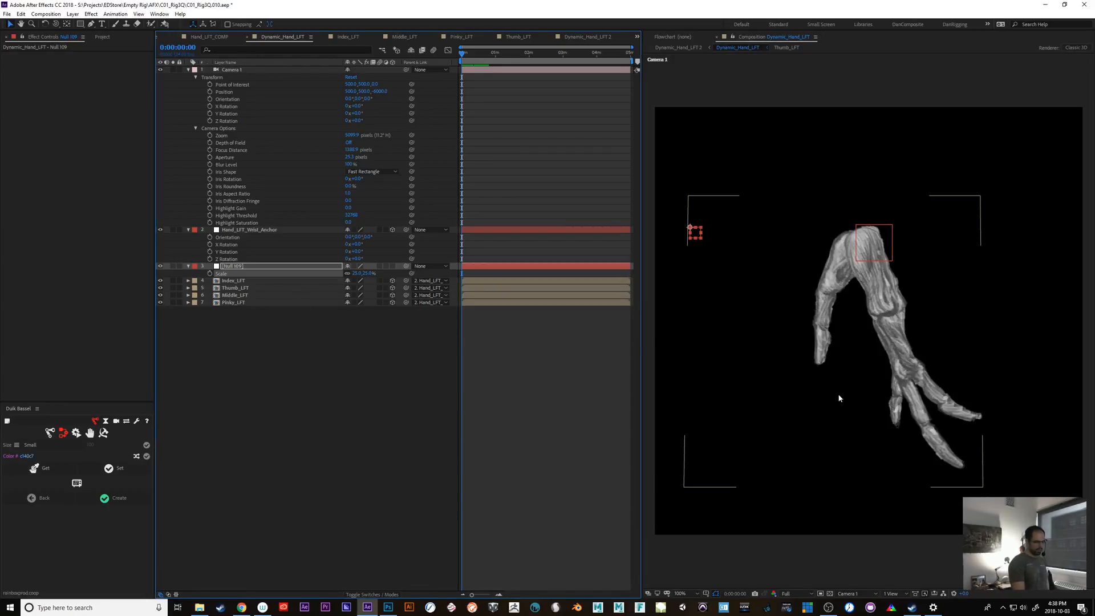
left_click_drag(695, 232, 719, 249)
left_click_drag(472, 55, 447, 63)
In the Index_LFT composition, set the rotation of the Puppet Pin 4, 3 and 2 bones to 0° and delete their remaining rotation keyframes.
double_click(238, 281)
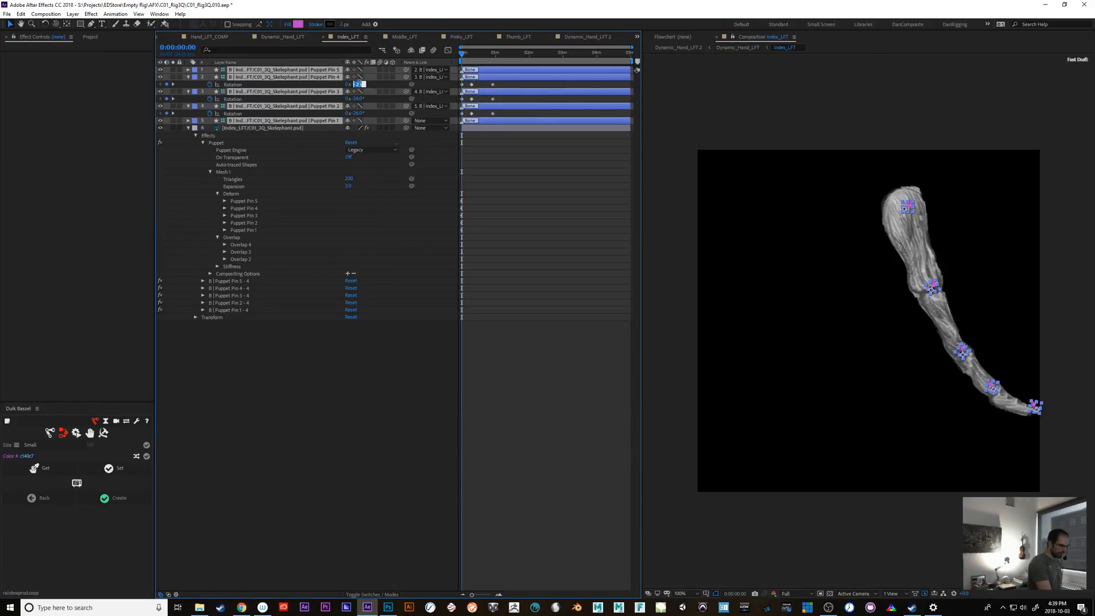
left_click(341, 409)
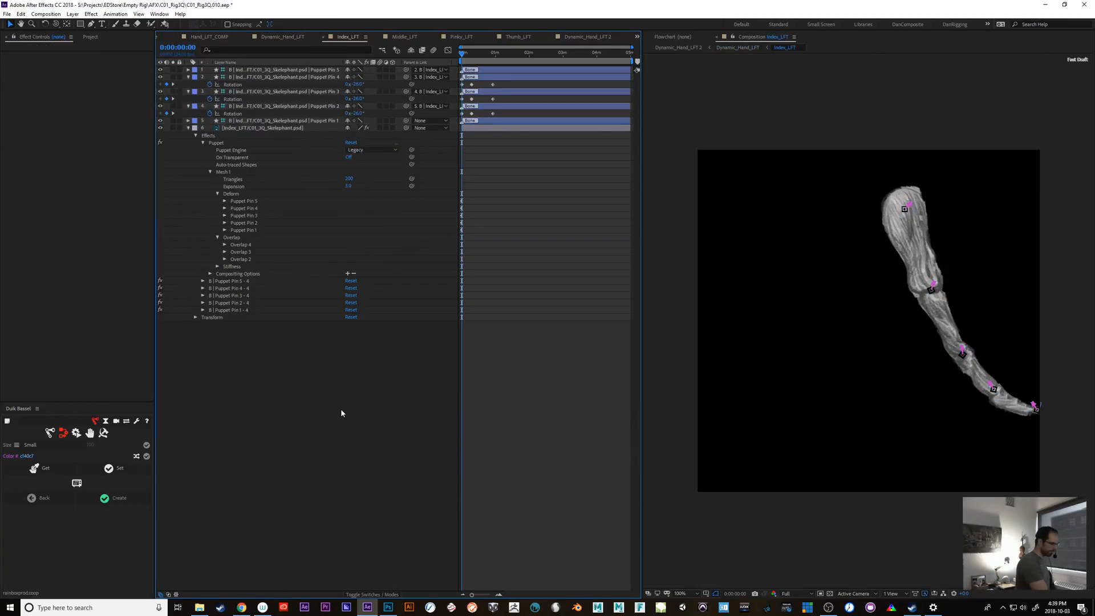
left_click(188, 128)
left_click(290, 79)
left_click(297, 107, "shift")
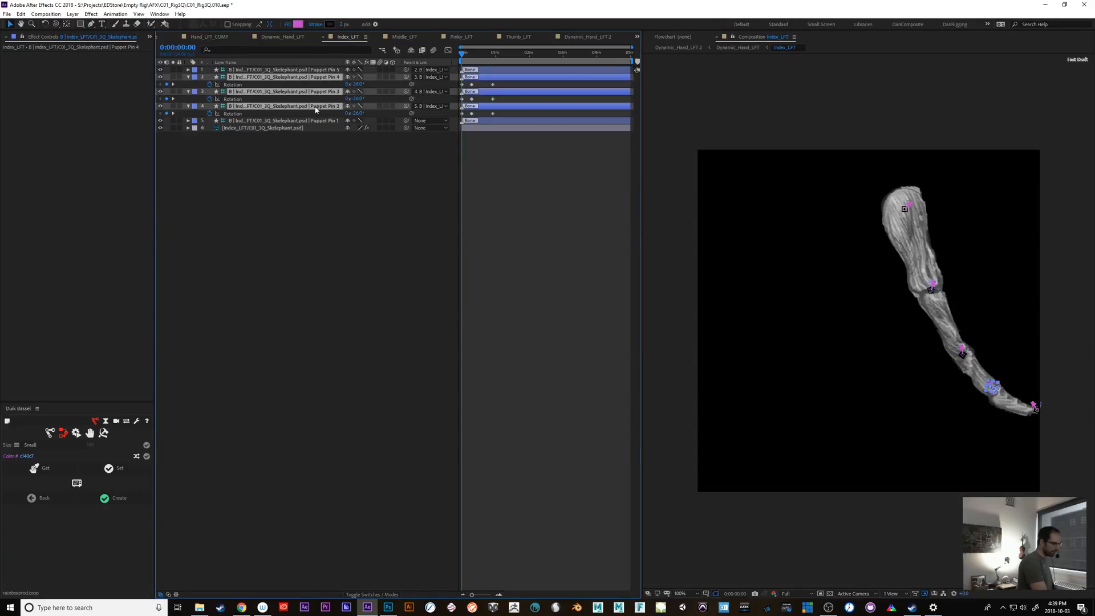
left_click(357, 113)
type("0")
key("Return")
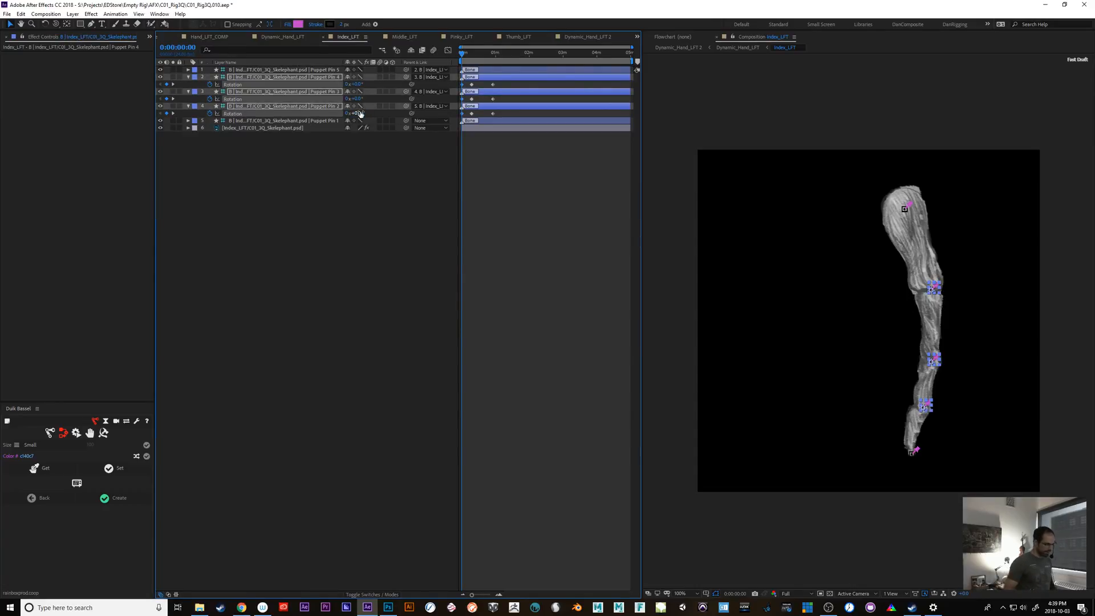
left_click_drag(510, 82, 467, 119)
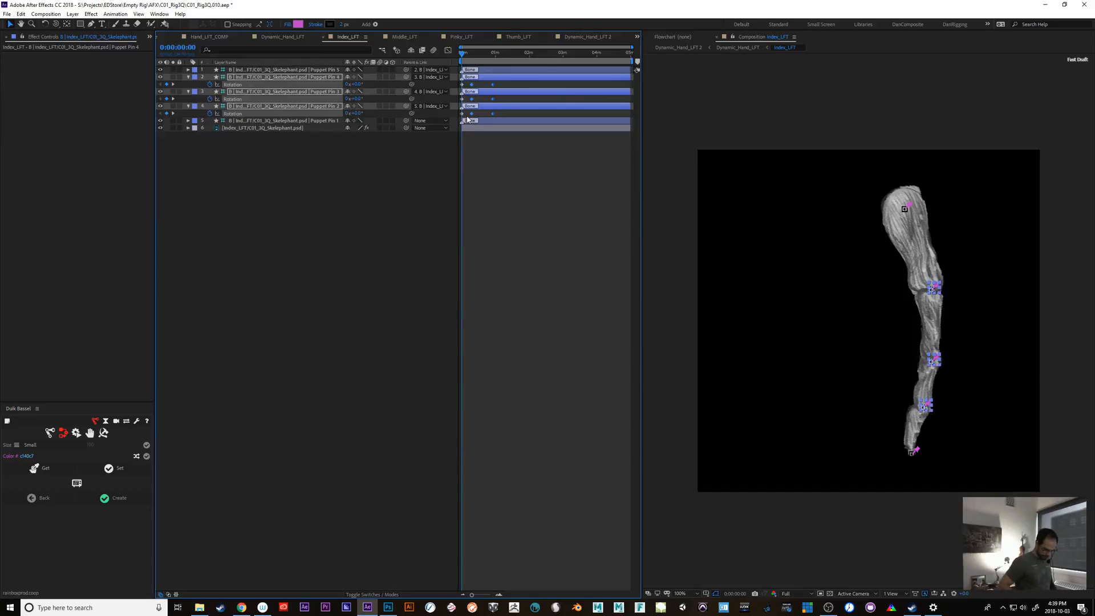
key("Delete")
Solo Index_LFT and the new null in Dynamic_Hand_LFT, and place the null on the index finger's uppermost joint.
left_click(298, 38)
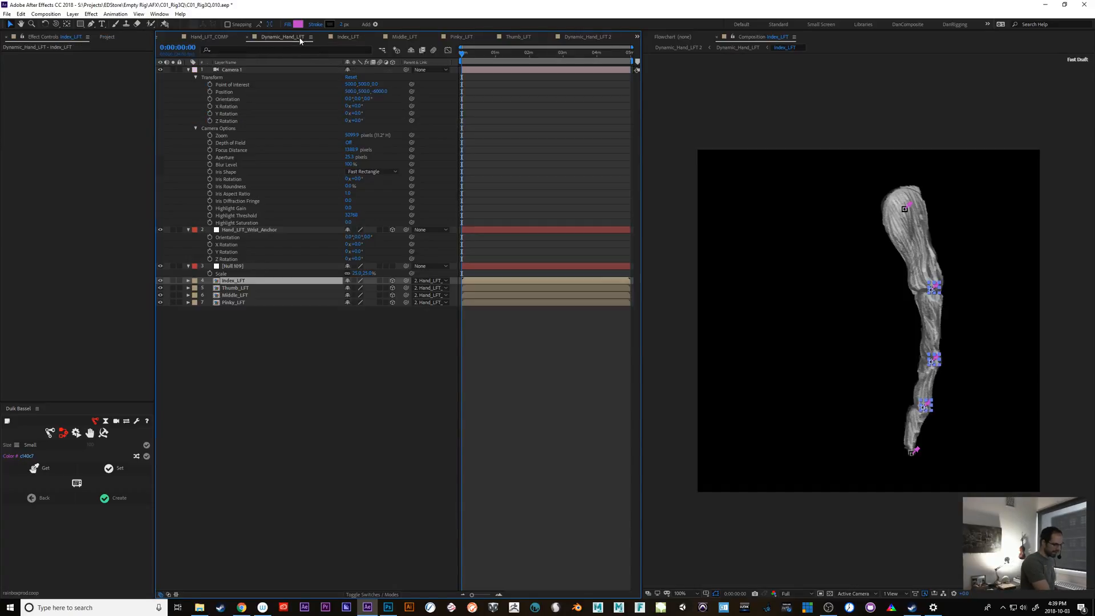
left_click(173, 281)
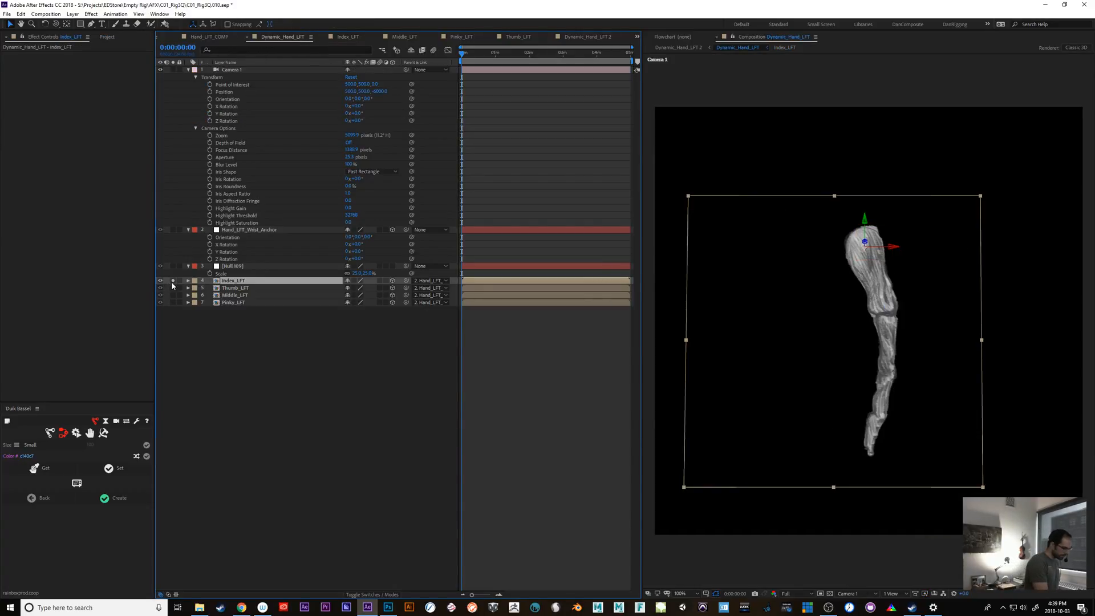
left_click(239, 266)
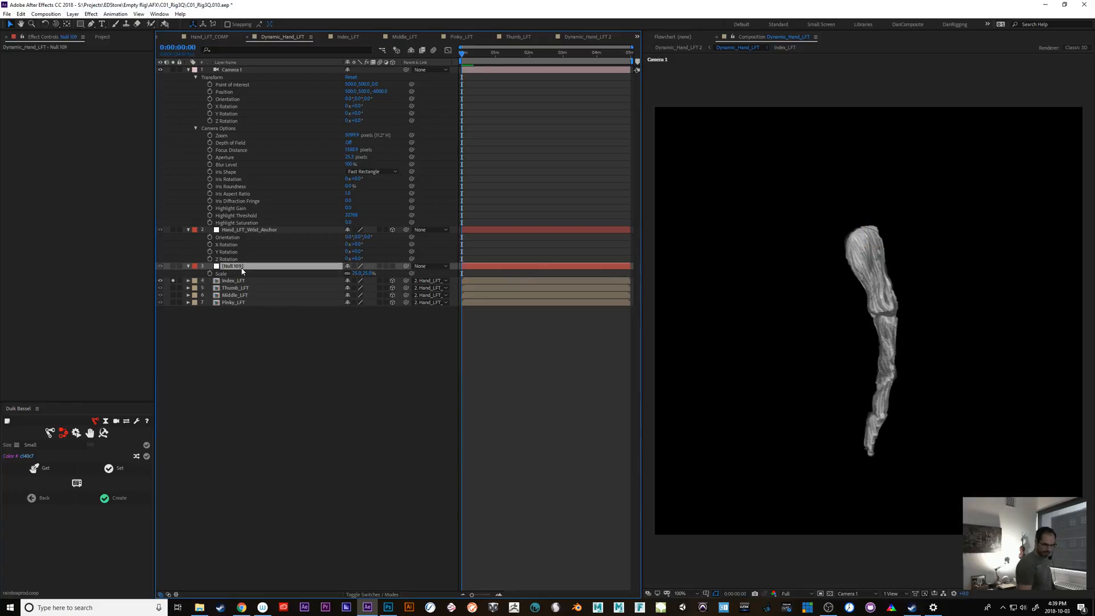
left_click(247, 231)
left_click(251, 267)
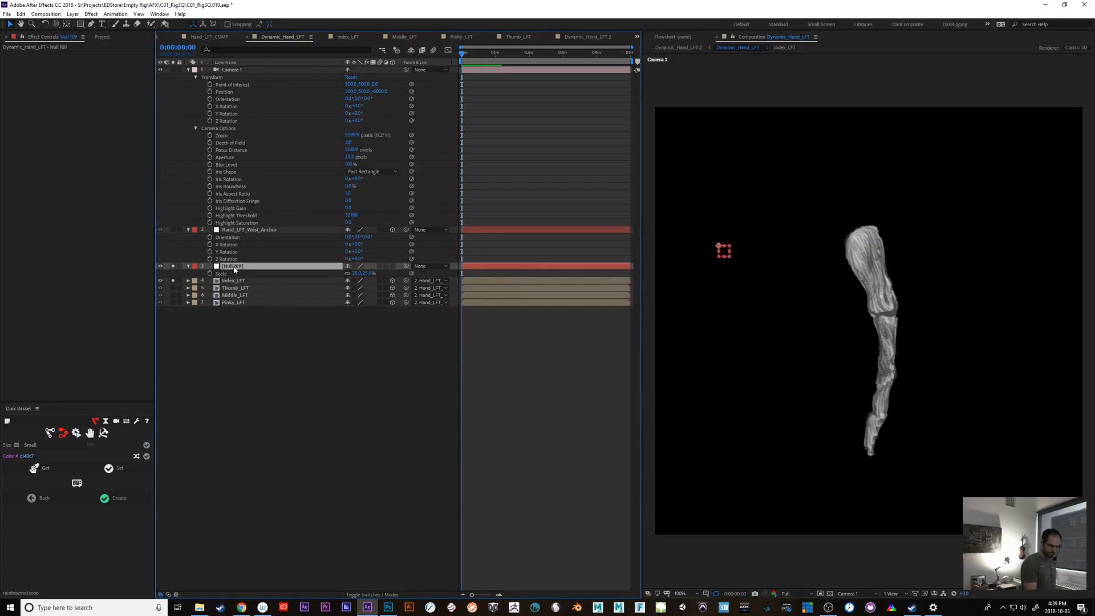
left_click_drag(730, 254, 888, 315)
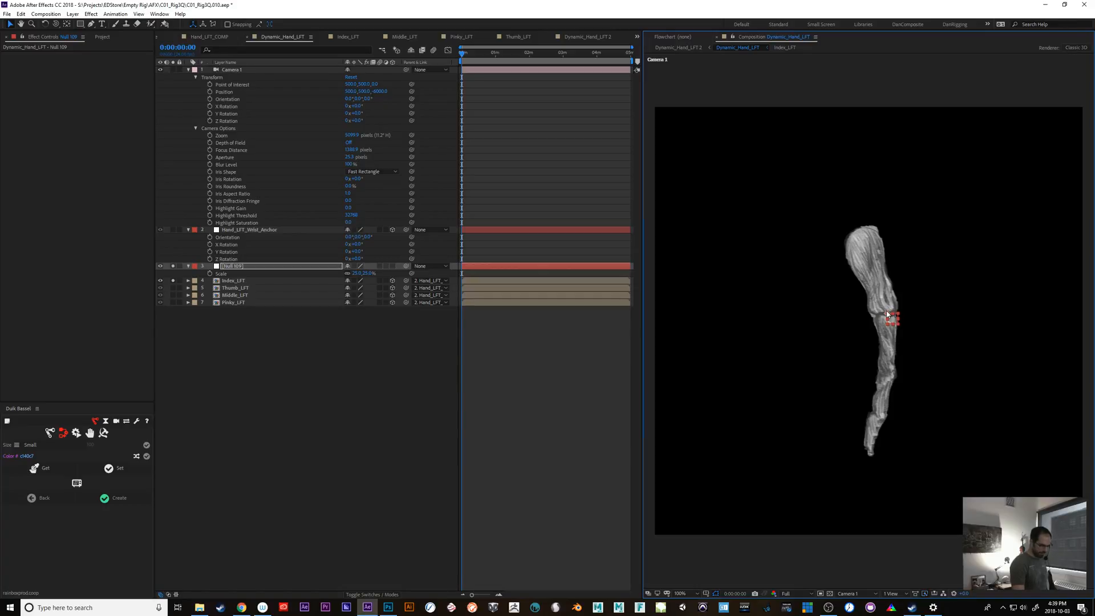
double_click(235, 267)
left_click(681, 37)
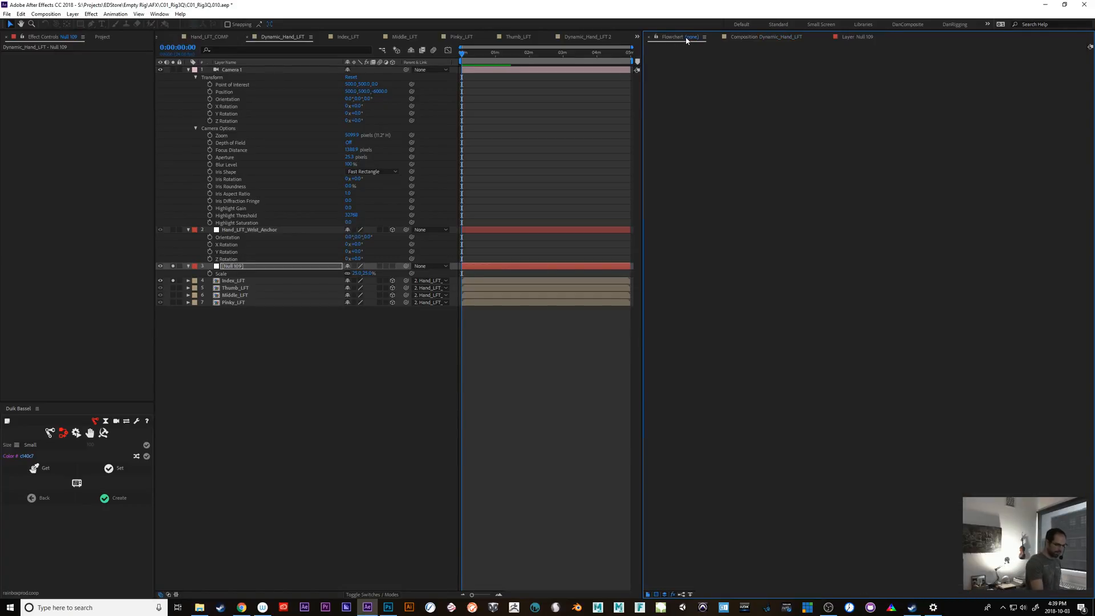
left_click(232, 274)
left_click(770, 37)
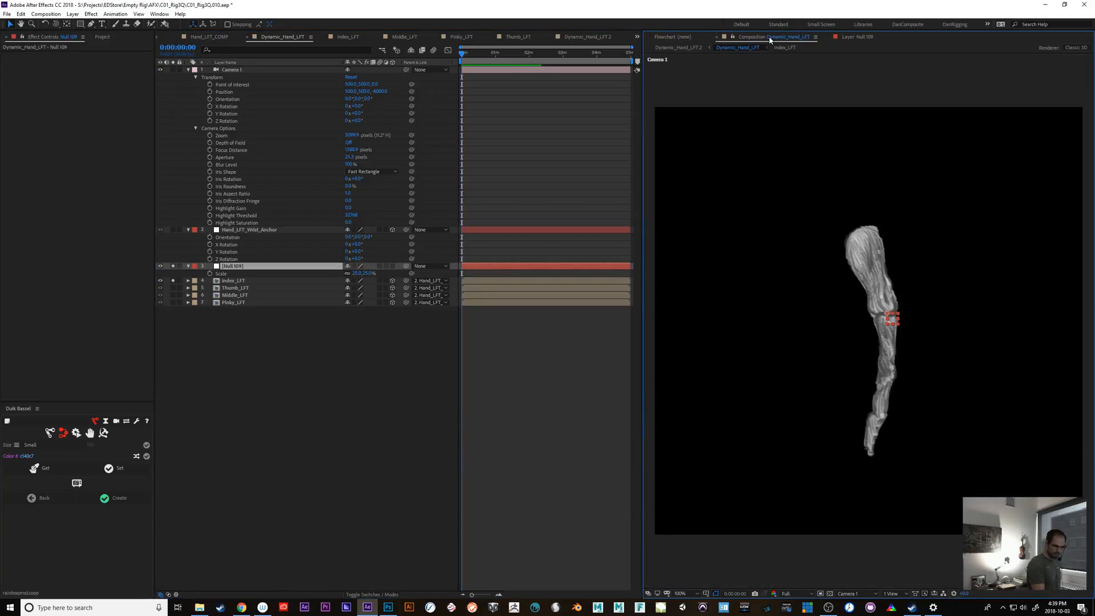
Rename the null on the index finger's upper joint to Index_LFT_01.
left_click(263, 268)
key("Return")
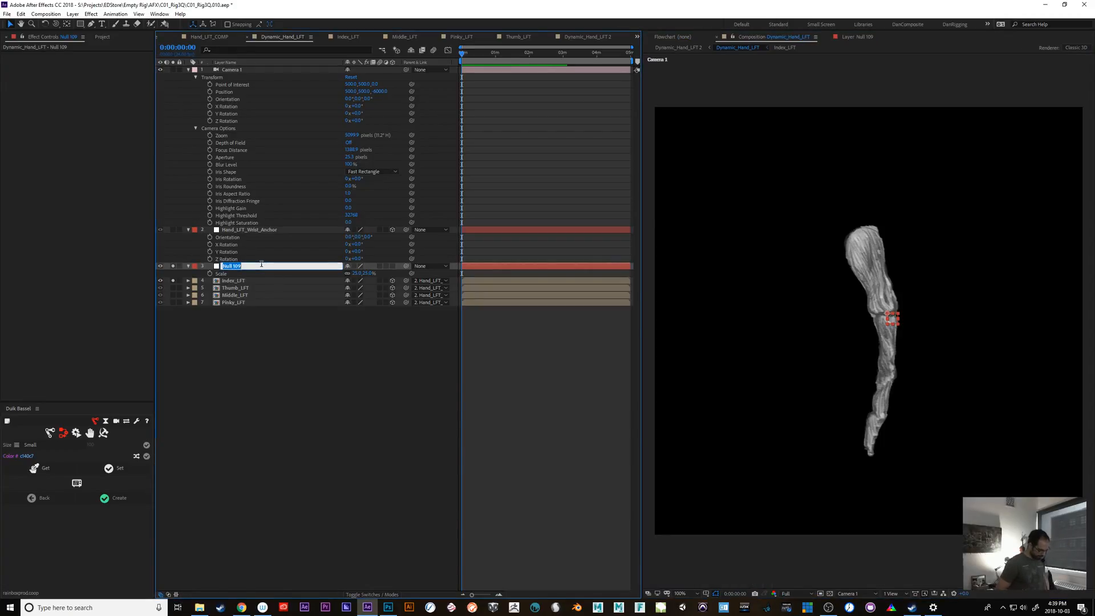
type("Index_LFT")
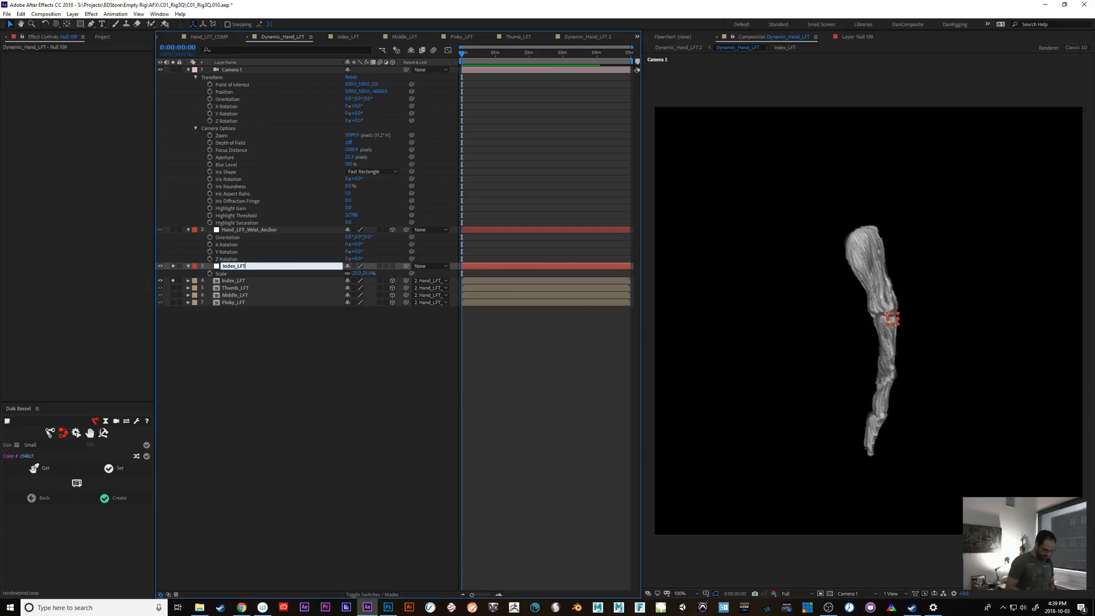
type("_01")
key("Return")
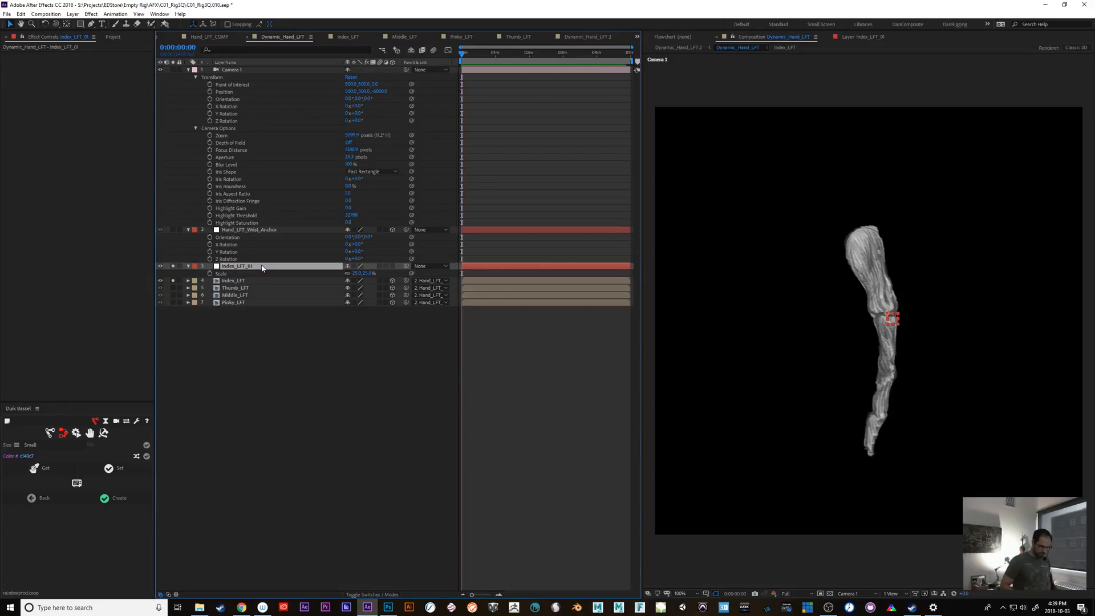
Duplicate the Index_LFT_01 null twice and place Index_LFT_03 on the finger's lowest joint and Index_LFT_02 on the middle joint.
key("ctrl+d")
key("ctrl+d")
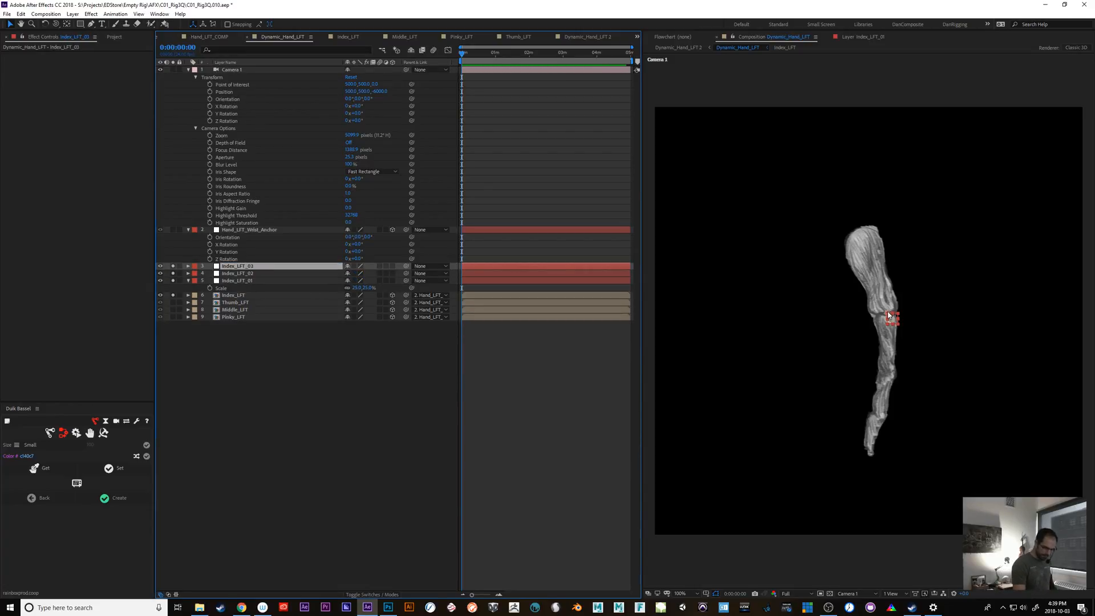
left_click_drag(890, 314, 882, 413)
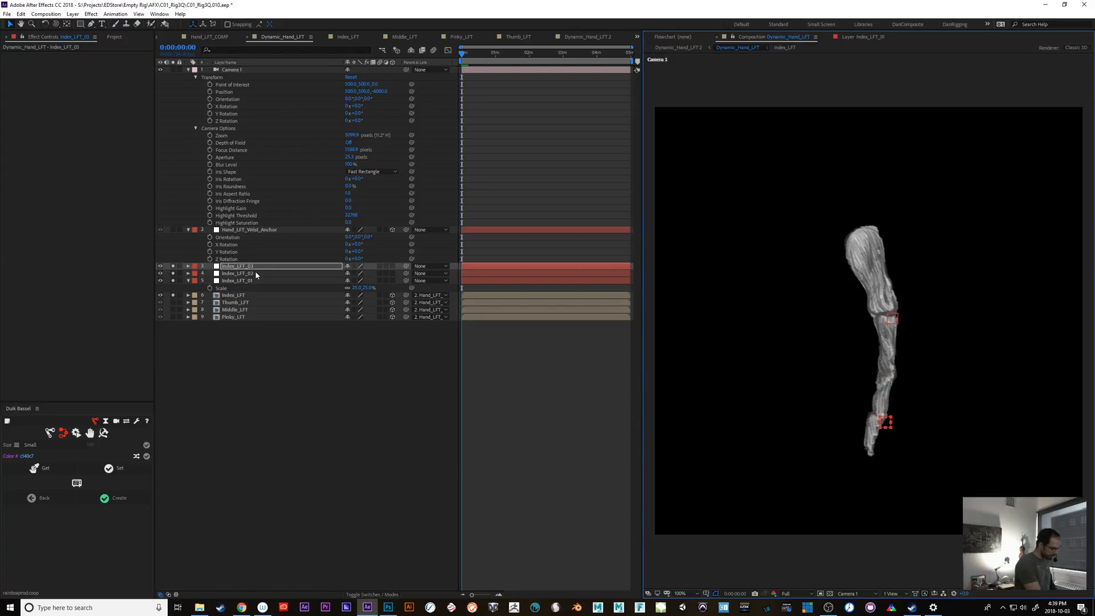
left_click(891, 317)
left_click_drag(888, 376, 892, 372)
key("Return")
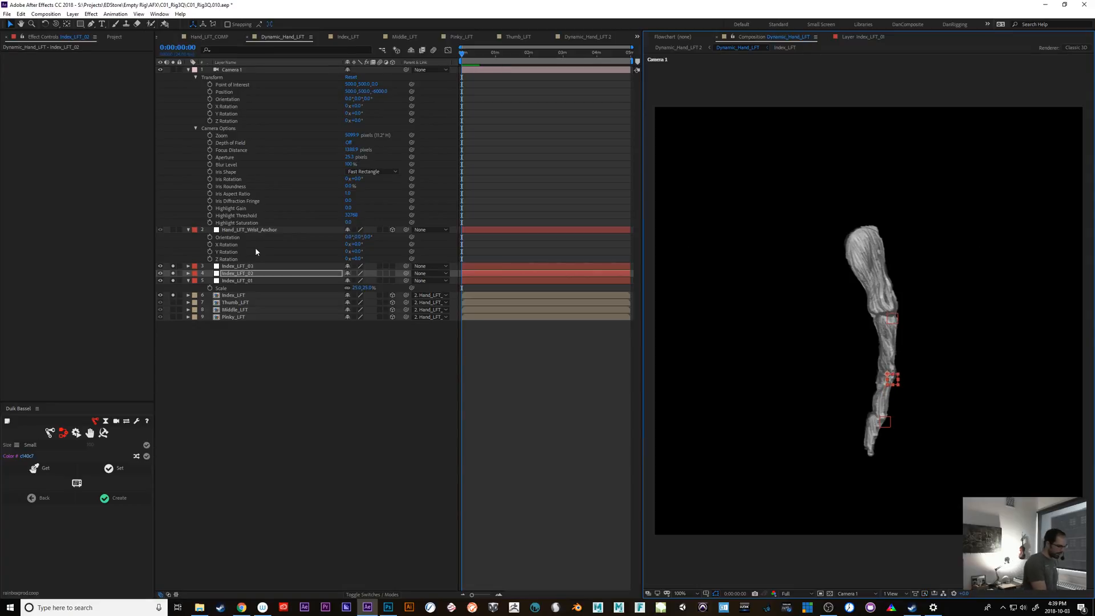
Make the Index_LFT_01, Index_LFT_02 and Index_LFT_03 nulls 3D layers and parent all three to the Index_LFT layer.
left_click(254, 266)
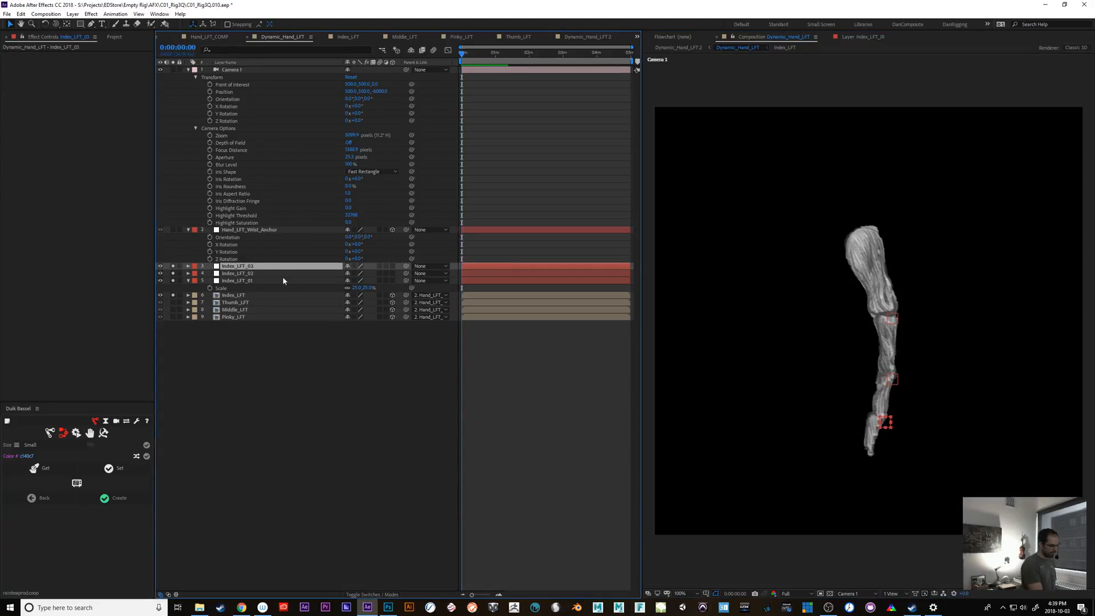
left_click(284, 280, "shift")
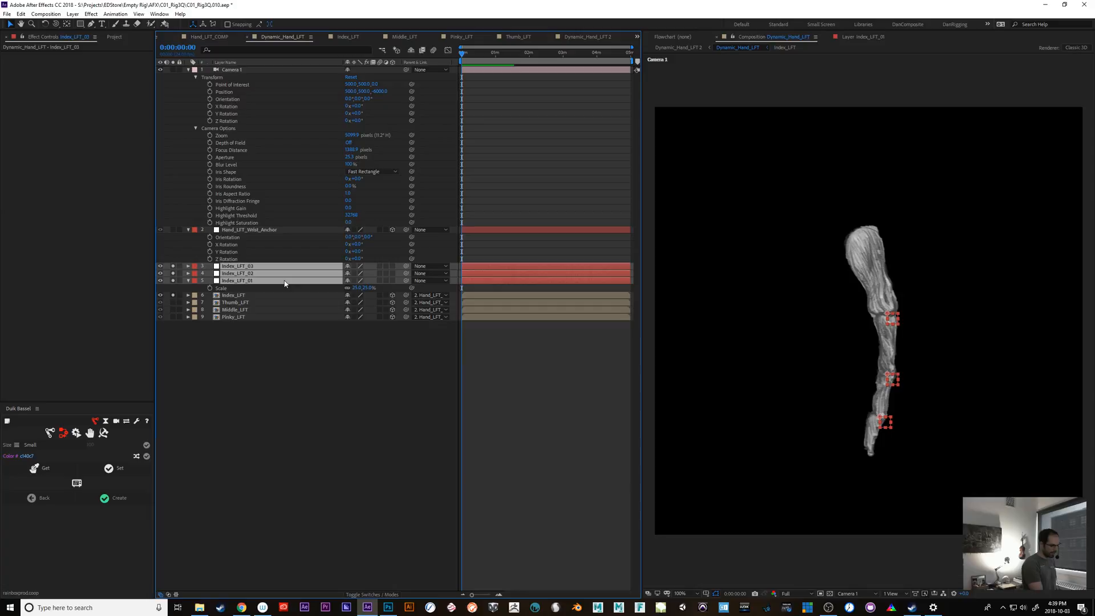
left_click(392, 273)
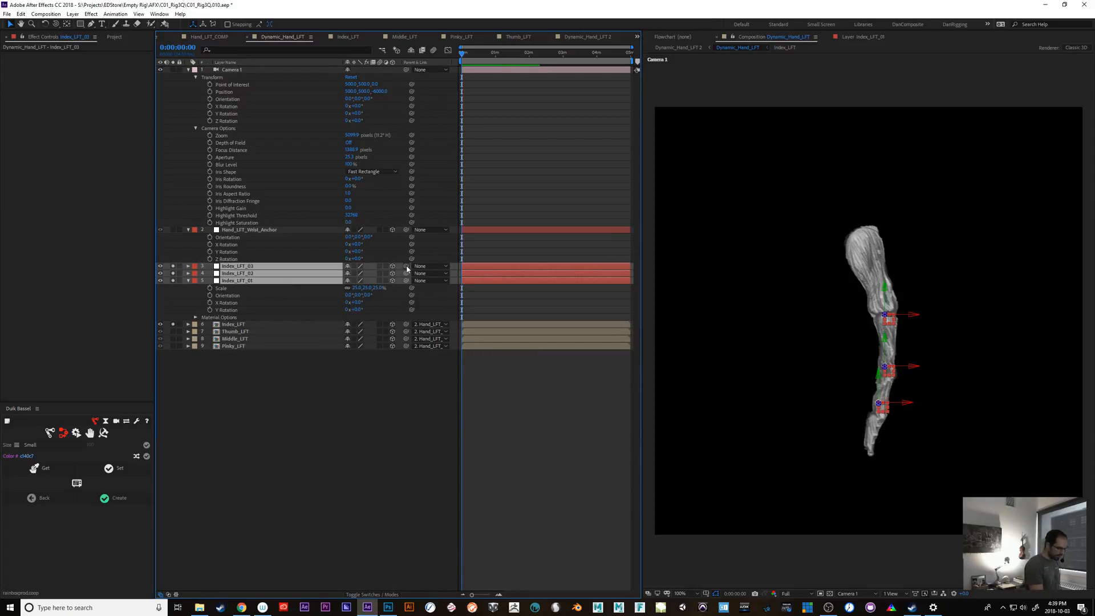
left_click_drag(406, 266, 259, 325)
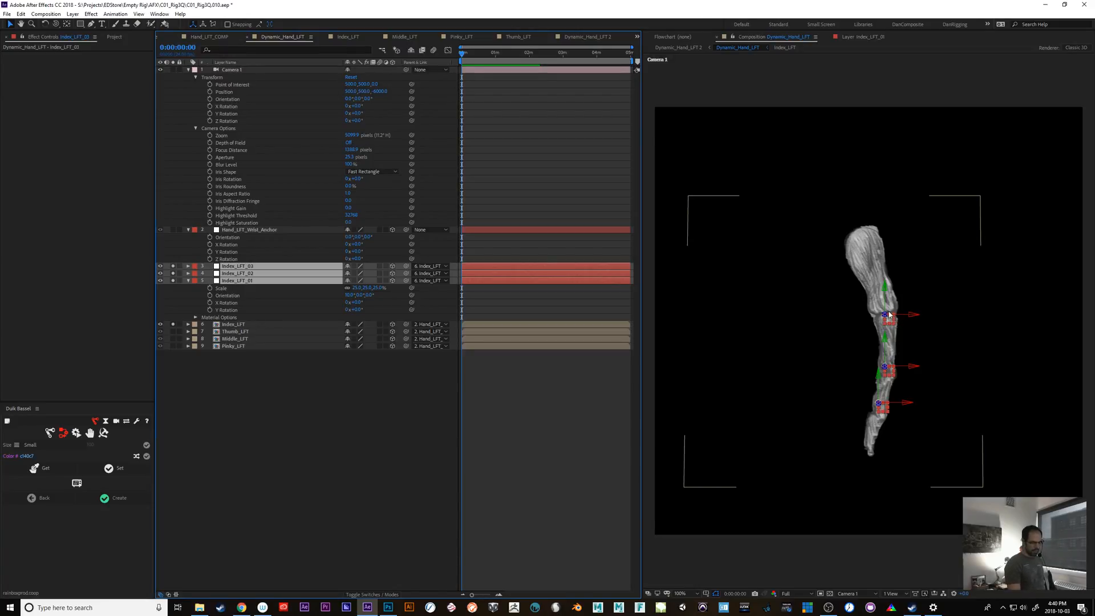
left_click(343, 426)
Chain the finger nulls by parenting Index_LFT_03 to Index_LFT_02 and Index_LFT_02 to Index_LFT_01.
left_click(252, 281)
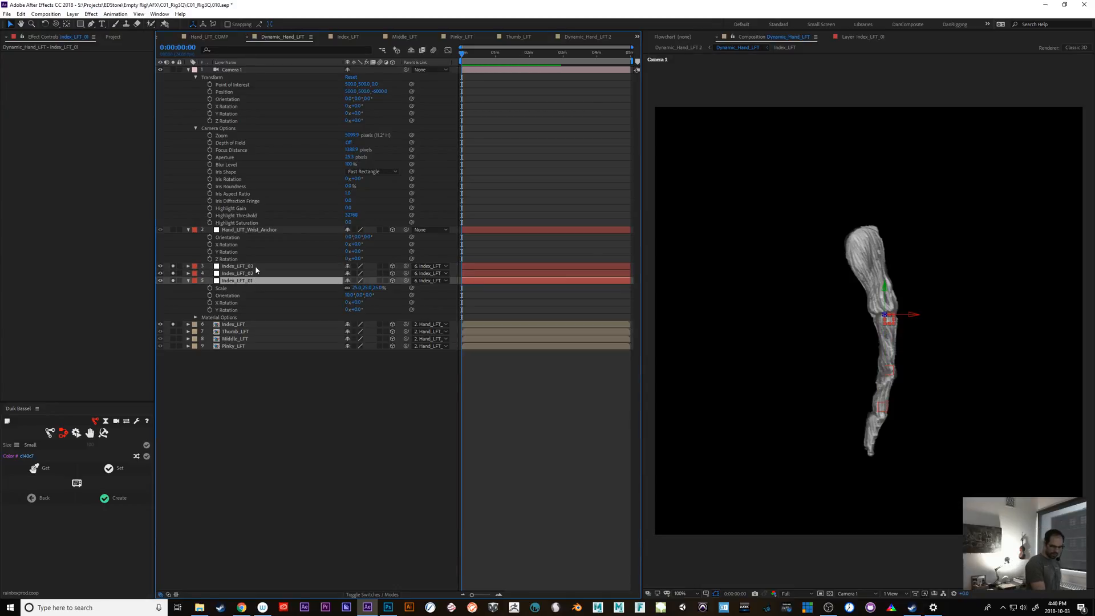
left_click(246, 267)
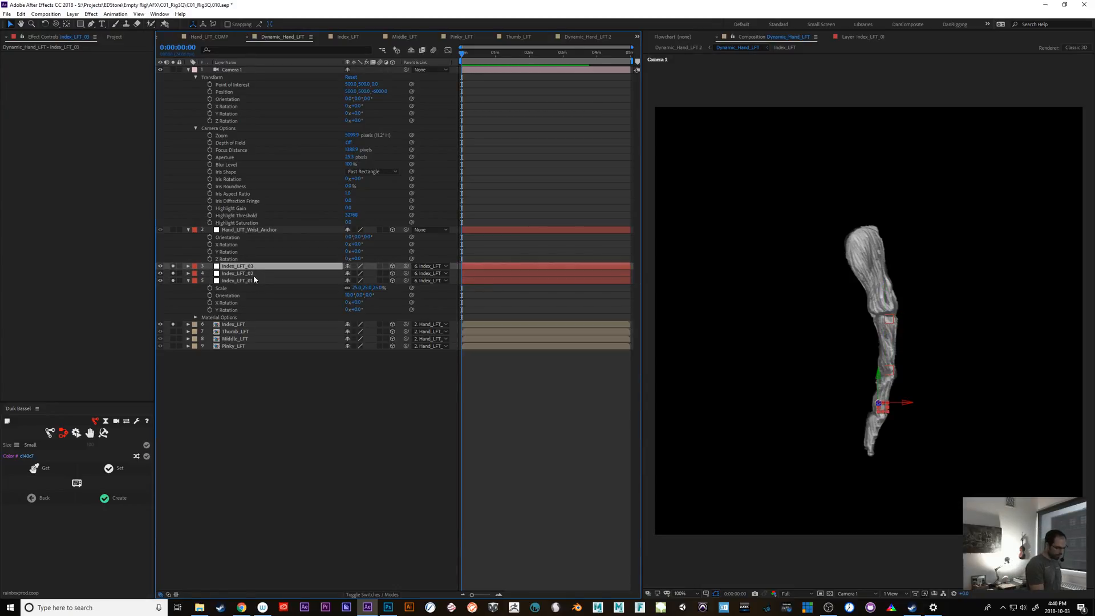
left_click_drag(405, 267, 286, 272)
left_click_drag(405, 274, 272, 283)
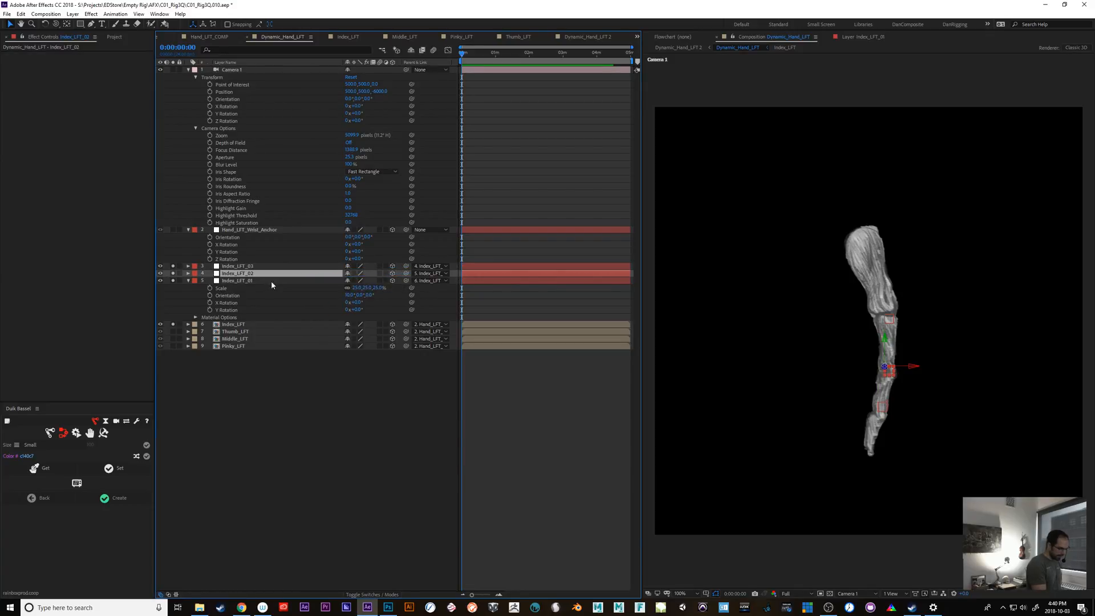
left_click(248, 267)
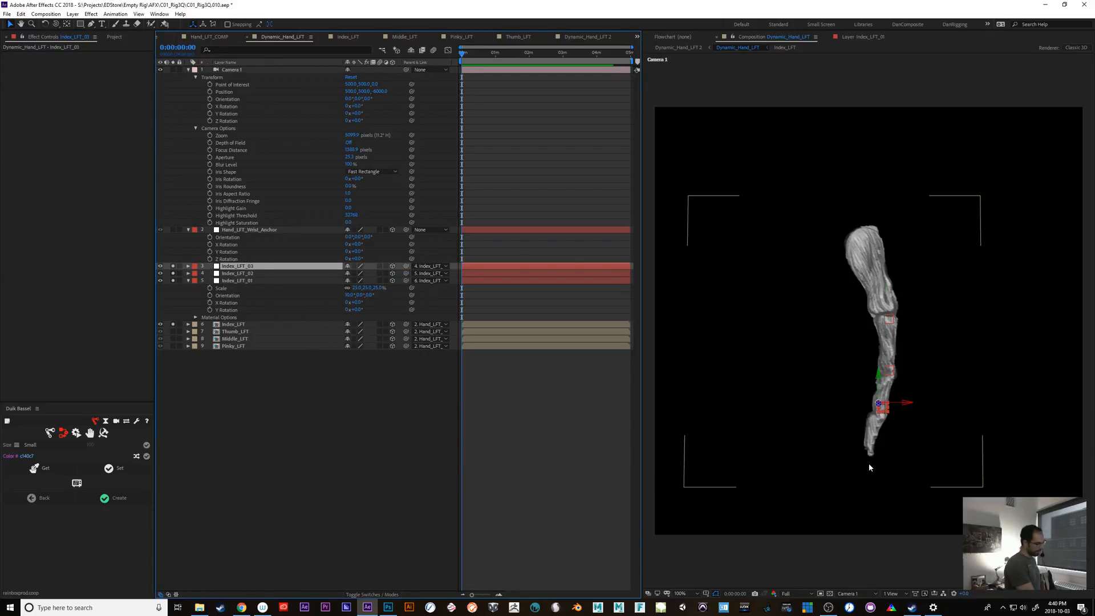
left_click(259, 281, "shift")
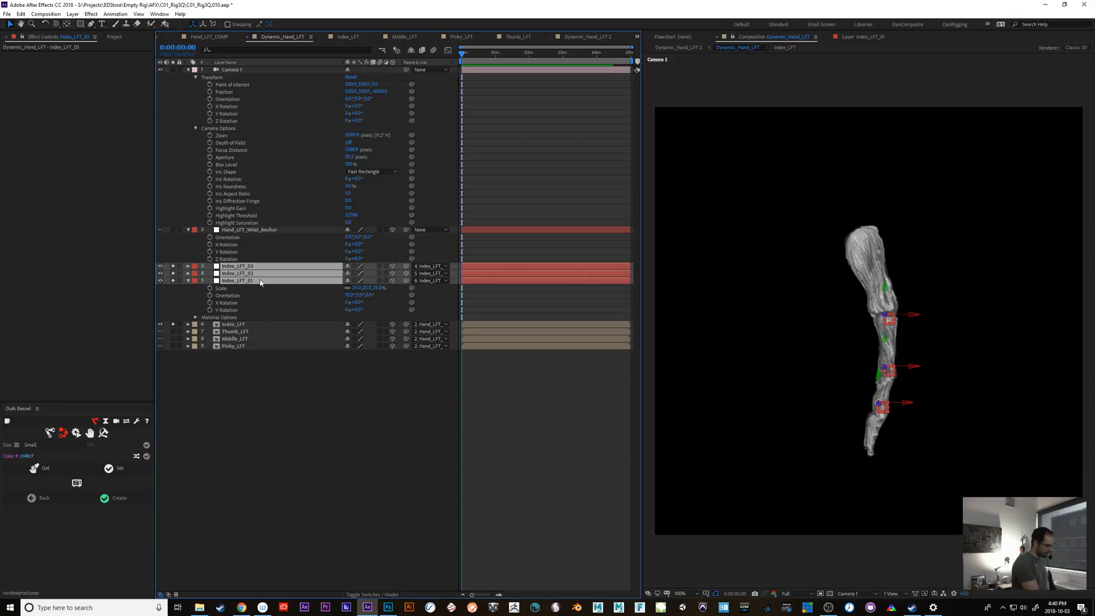
left_click(384, 473)
Adjust the positions of Index_LFT_01, Index_LFT_02 and Index_LFT_03 so each null sits on its index finger joint.
left_click(265, 281)
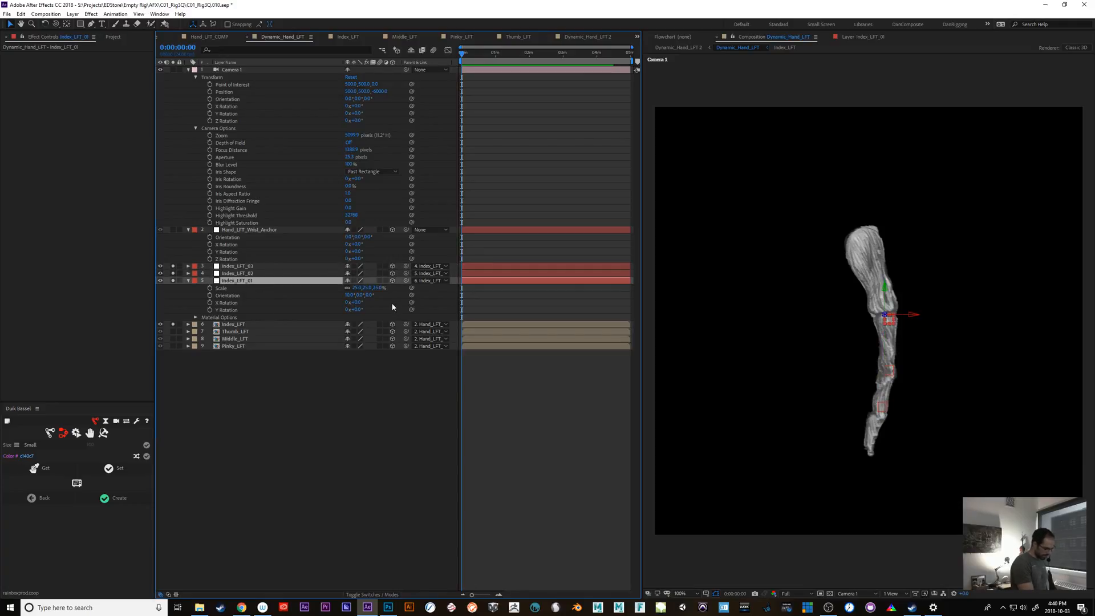
key("p")
left_click_drag(363, 287, 381, 287)
left_click(240, 275)
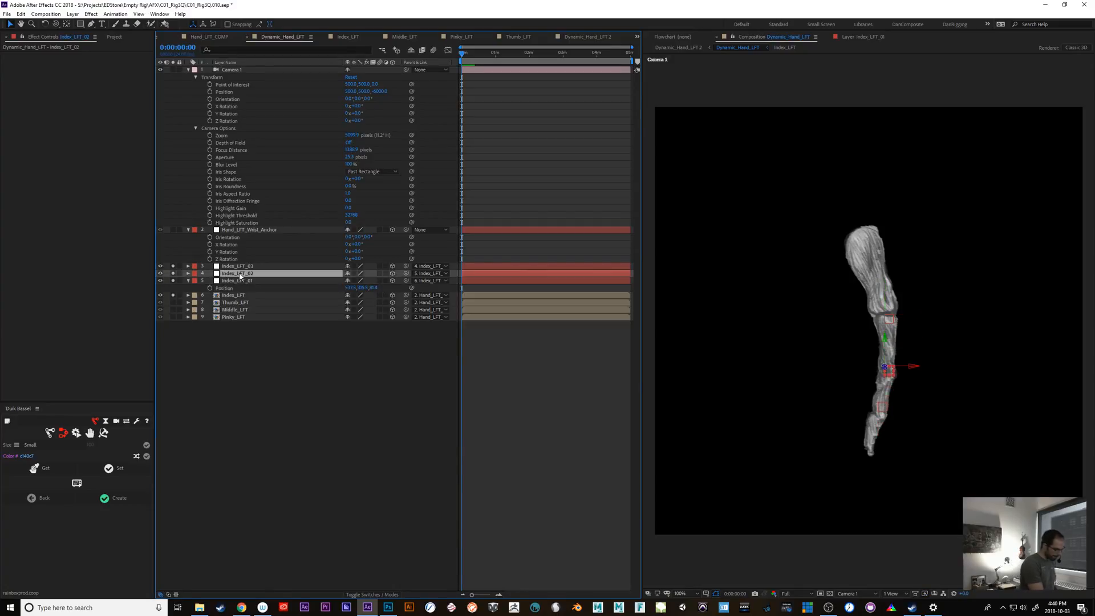
key("p")
left_click_drag(358, 280, 363, 281)
left_click(237, 266)
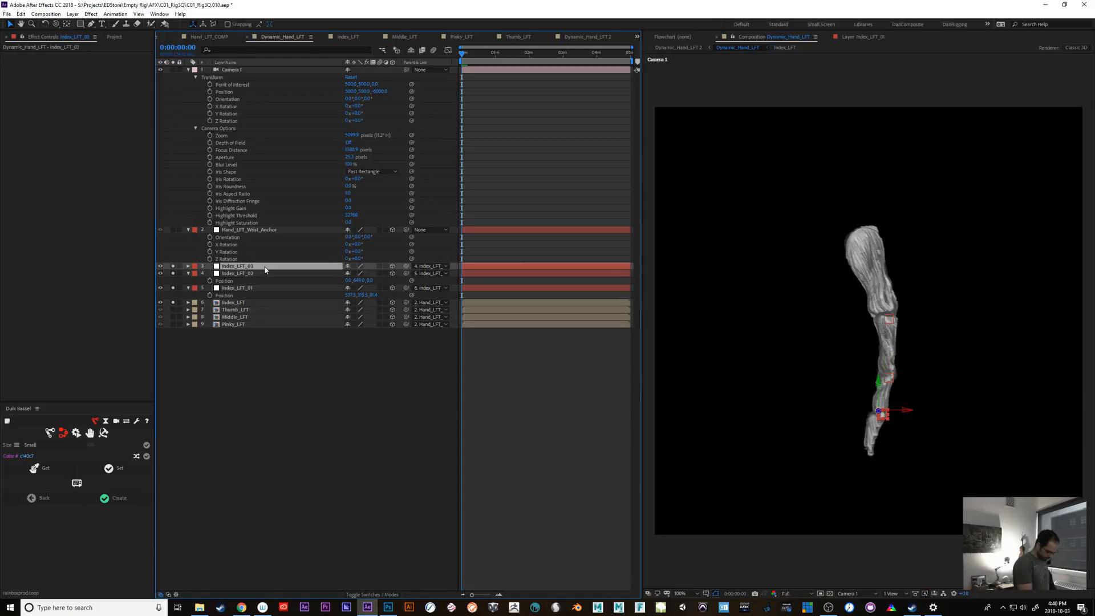
key("p")
left_click_drag(365, 277, 390, 276)
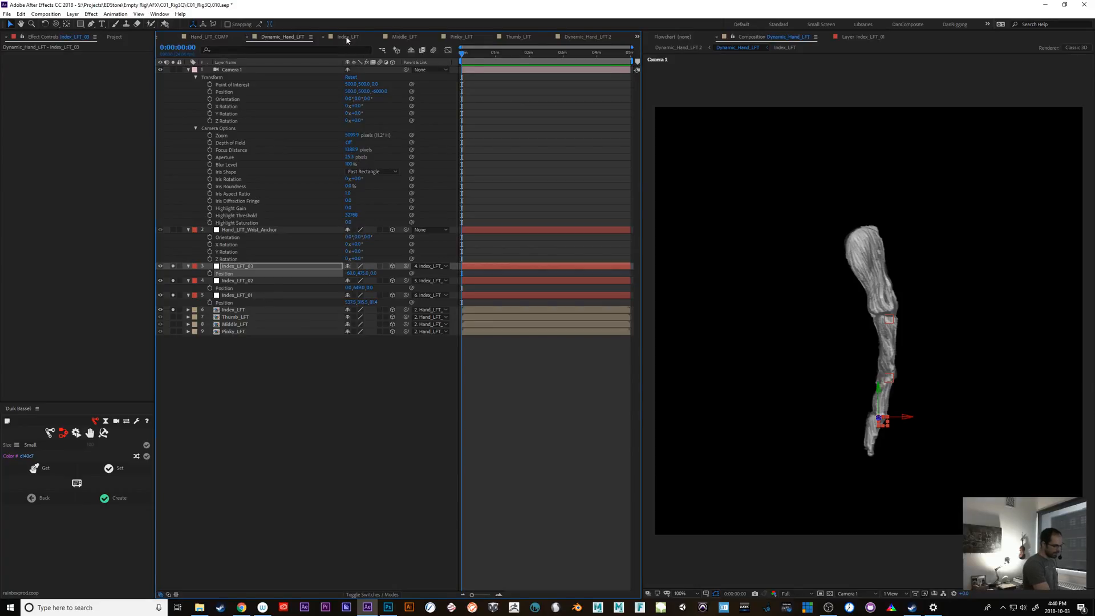
Dock the Index_LFT timeline below the Dynamic_Hand_LFT timeline and reveal the rotation properties of the three index nulls.
left_click_drag(346, 36, 356, 580)
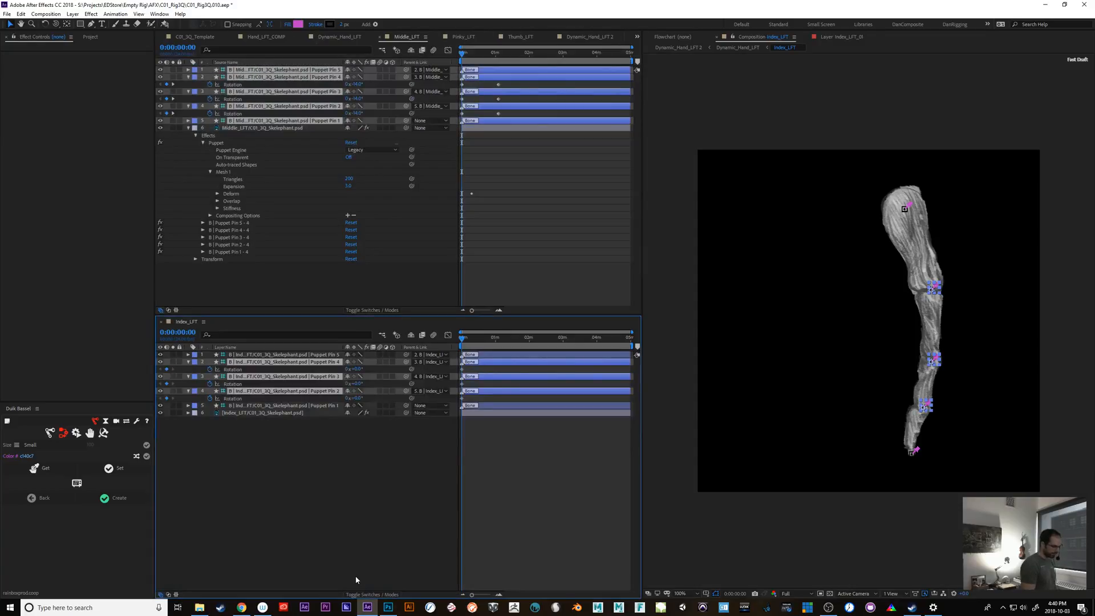
left_click(329, 36)
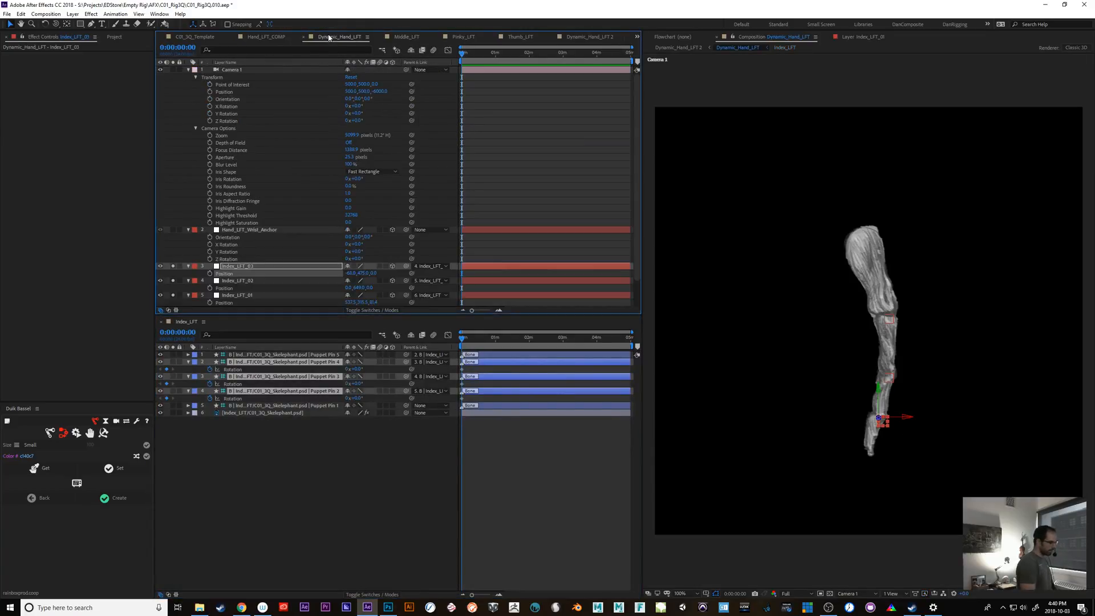
scroll(616, 300, "down", 2)
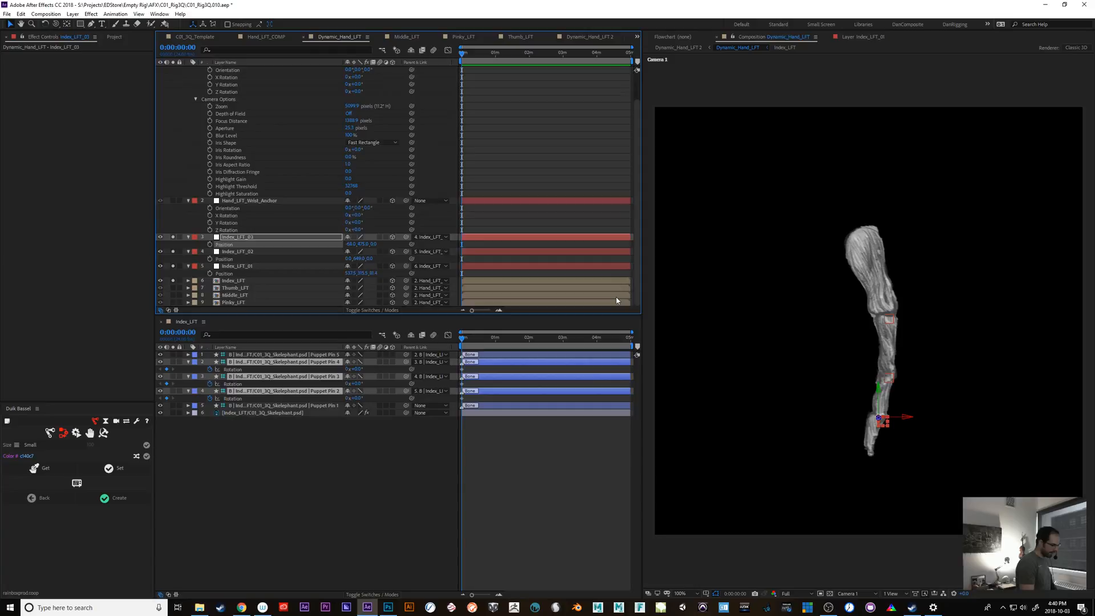
left_click(266, 266, "shift")
key("r")
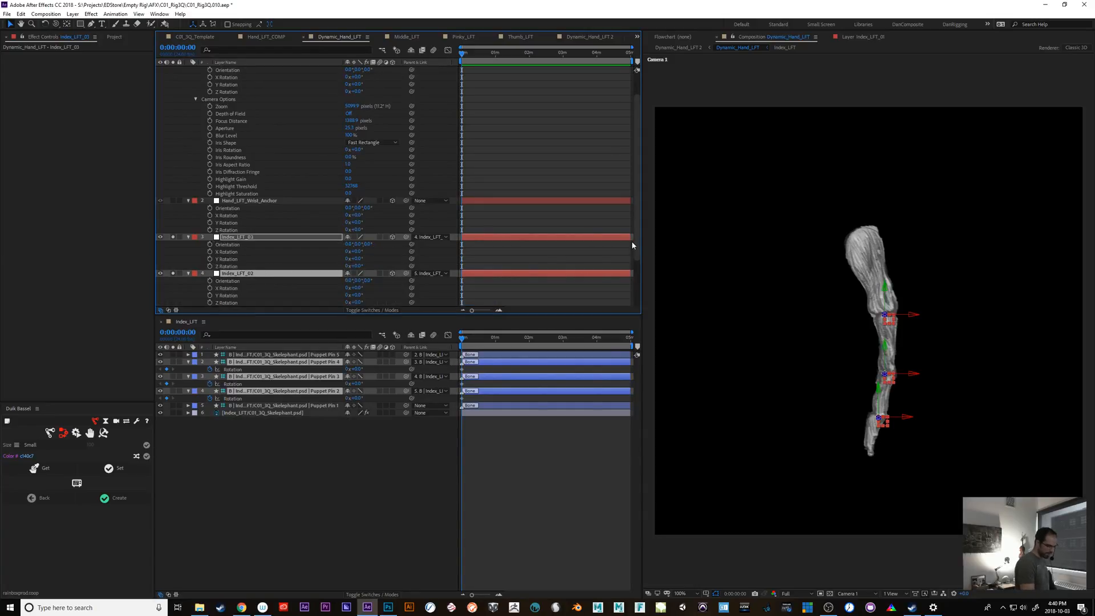
scroll(632, 245, "down", 4)
left_click(306, 496)
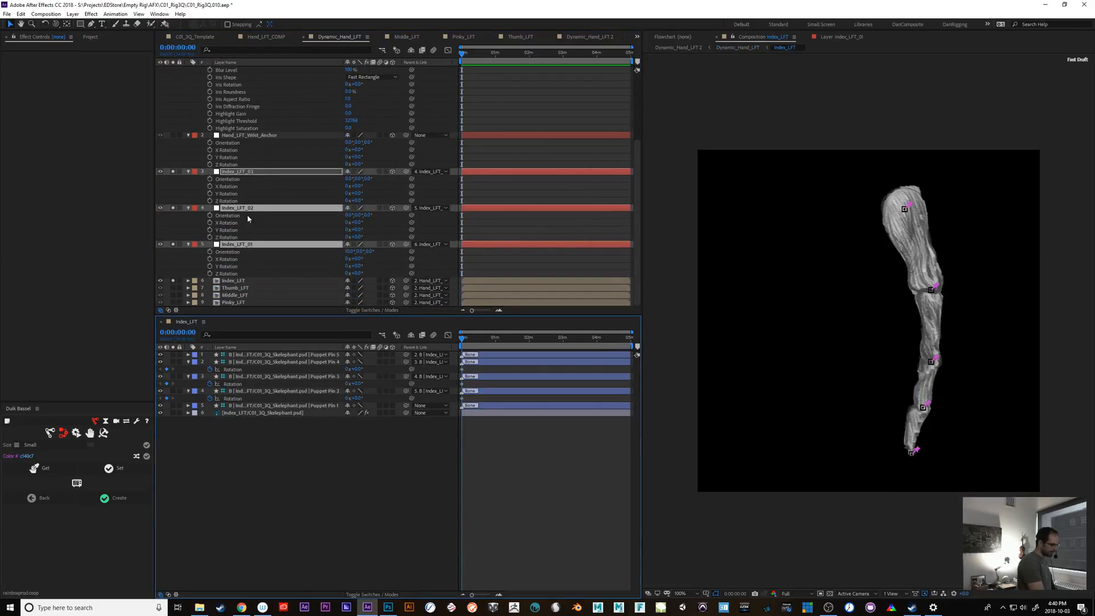
Link the rotation of the Puppet Pin 4 bone in Index_LFT to the Z Rotation of Index_LFT_03 with an expression.
left_click(237, 136)
left_click(236, 172)
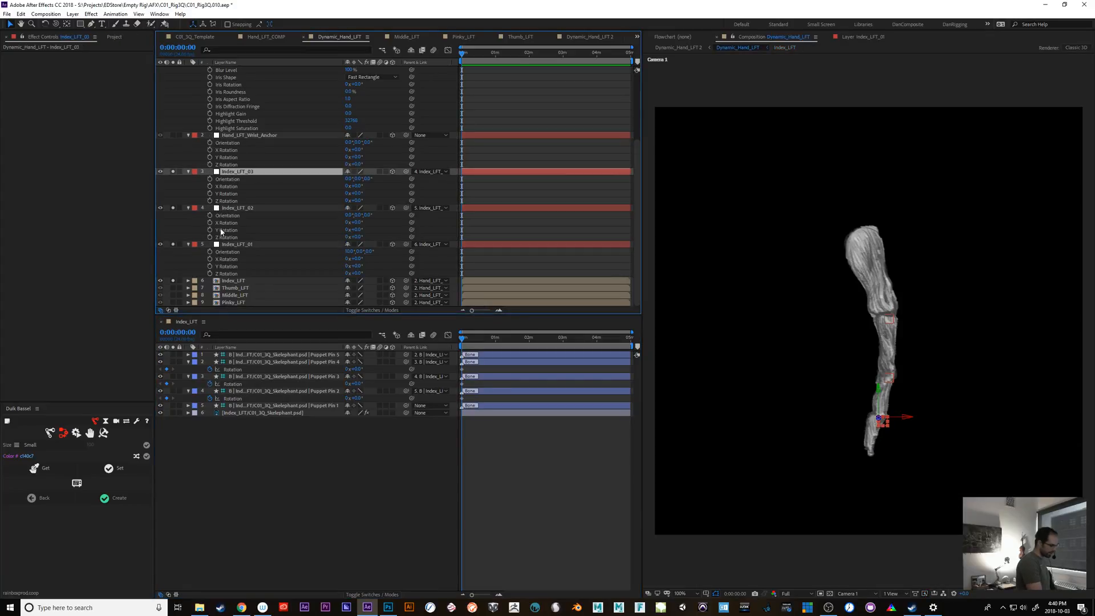
left_click(251, 363)
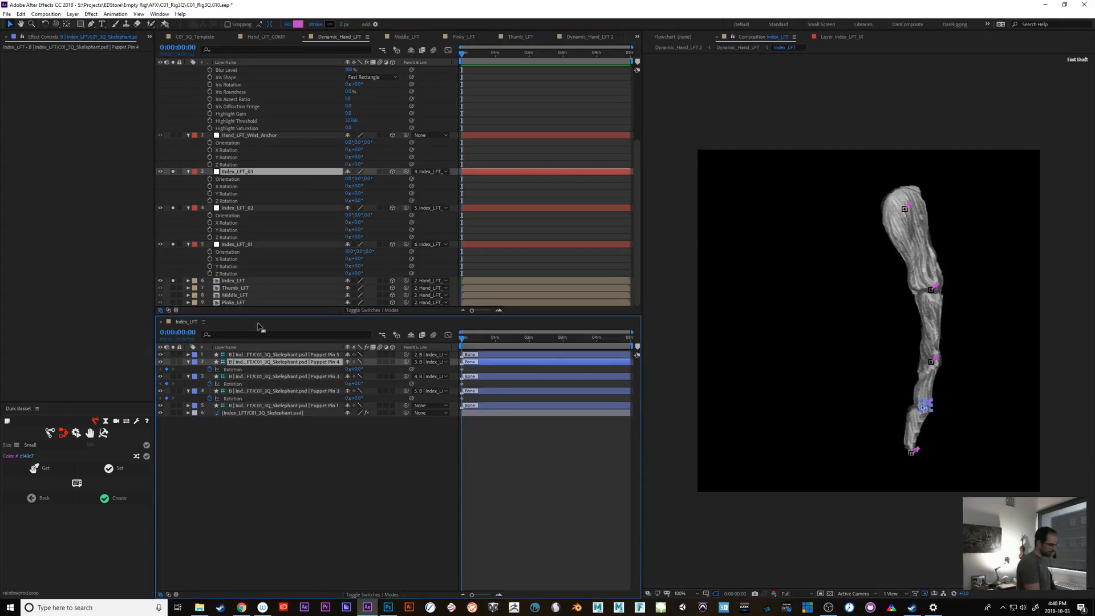
left_click(254, 172)
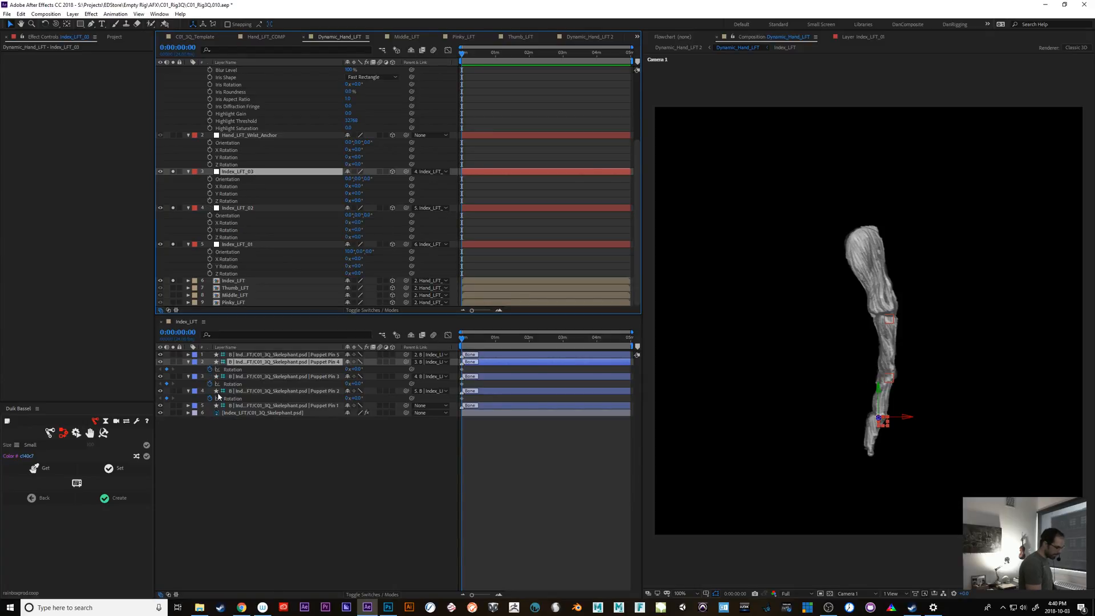
left_click(261, 366)
left_click(210, 369, "alt")
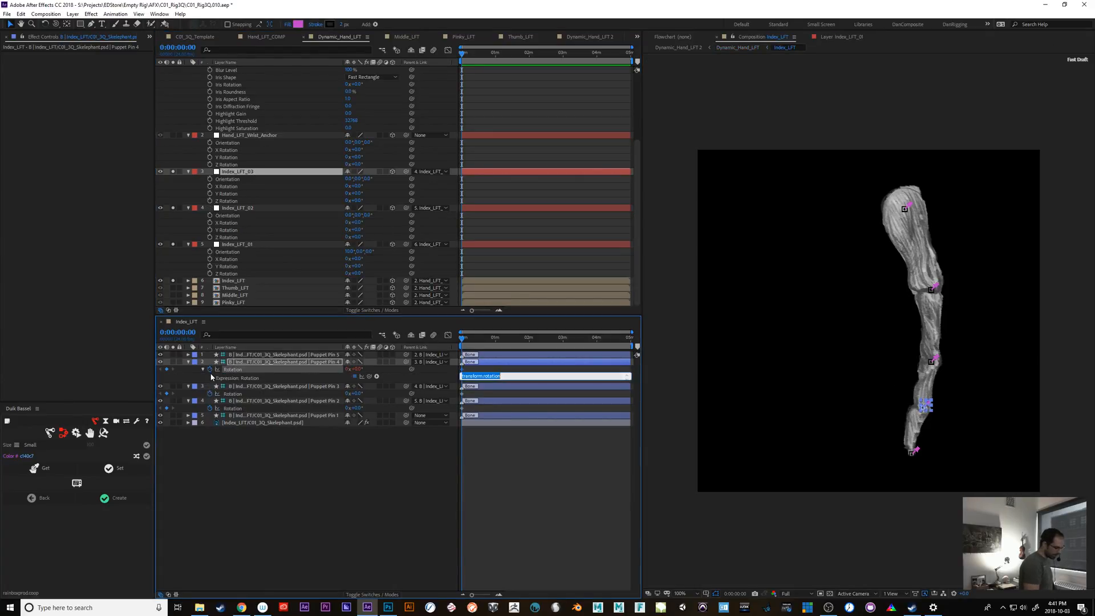
left_click_drag(370, 377, 239, 201)
Link the Puppet Pin 3 bone's rotation to Index_LFT_02's Z Rotation and the Puppet Pin 2 bone's rotation to Index_LFT_01's Z Rotation with expressions.
left_click(210, 393, "alt")
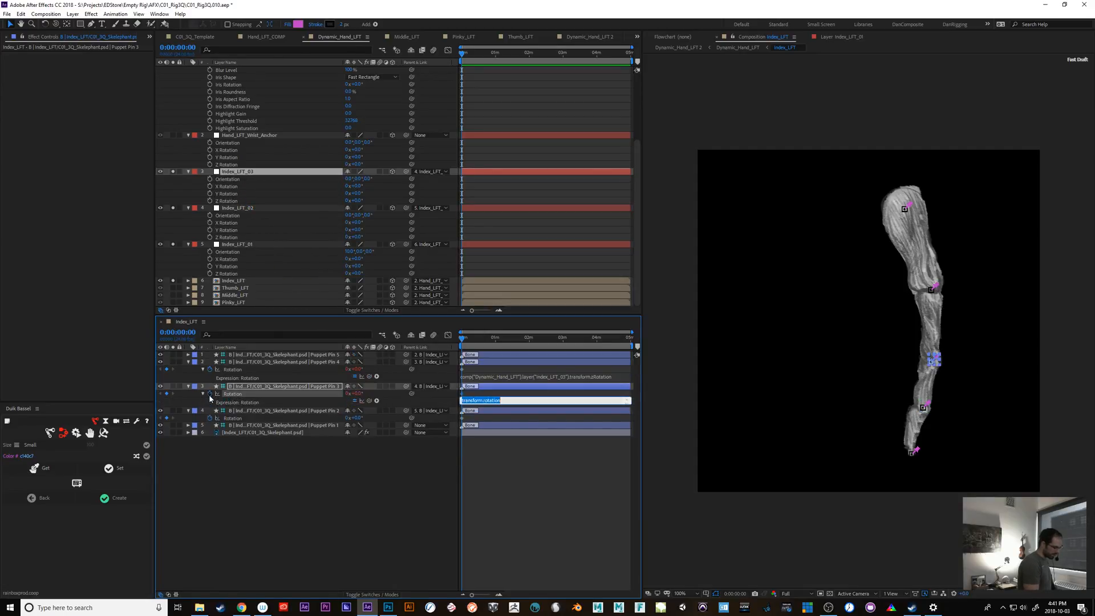
left_click_drag(369, 401, 229, 236)
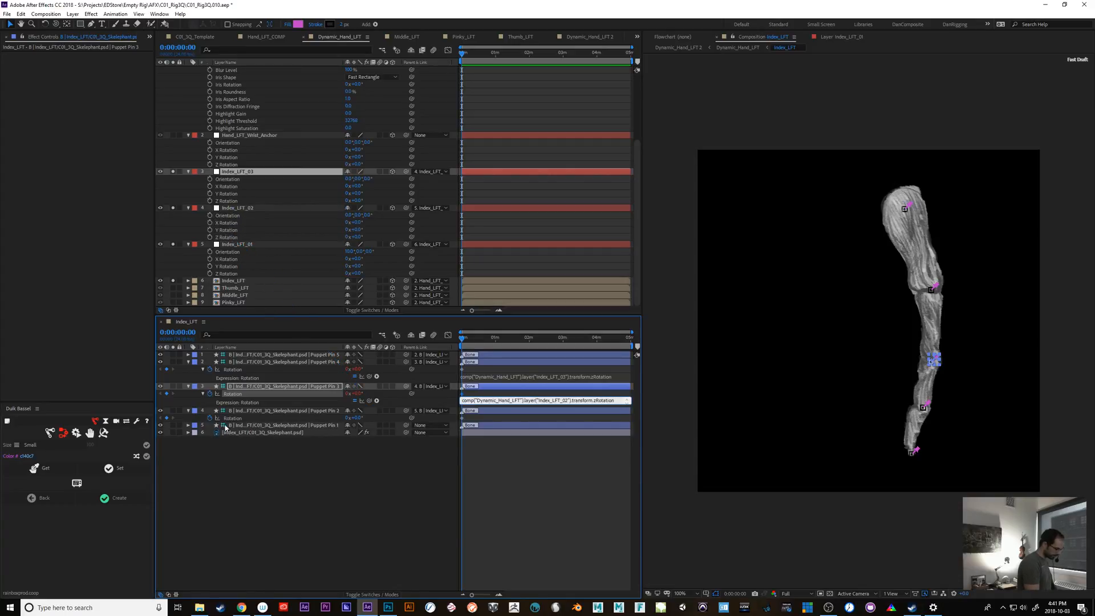
left_click(210, 418, "alt")
left_click_drag(369, 424, 242, 278)
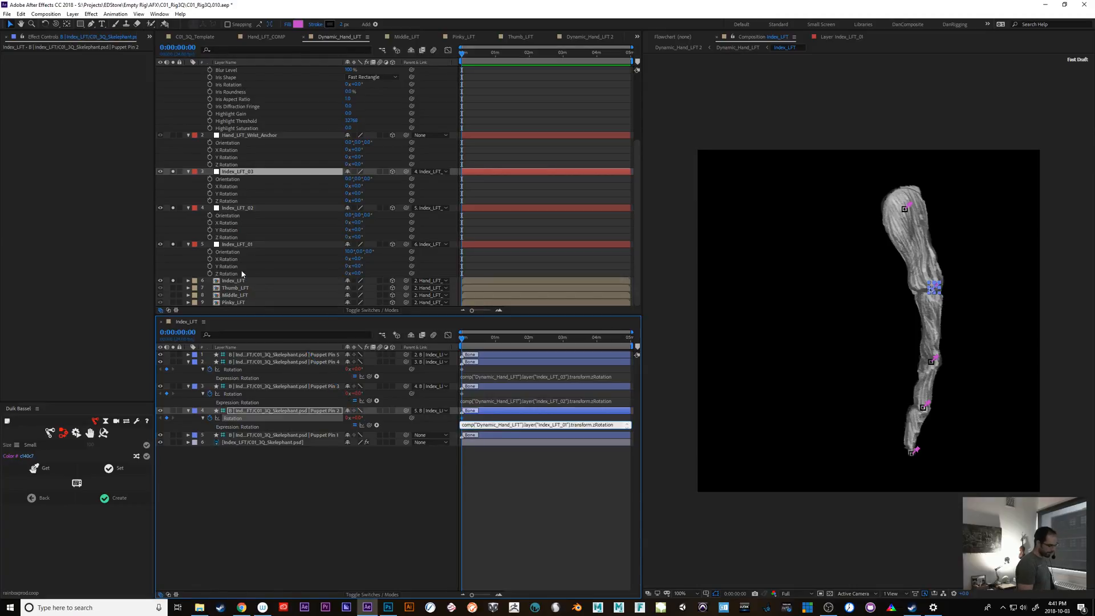
Try rotating the index finger nulls individually around Z to test the linked bones, undoing each rotation.
left_click(253, 245)
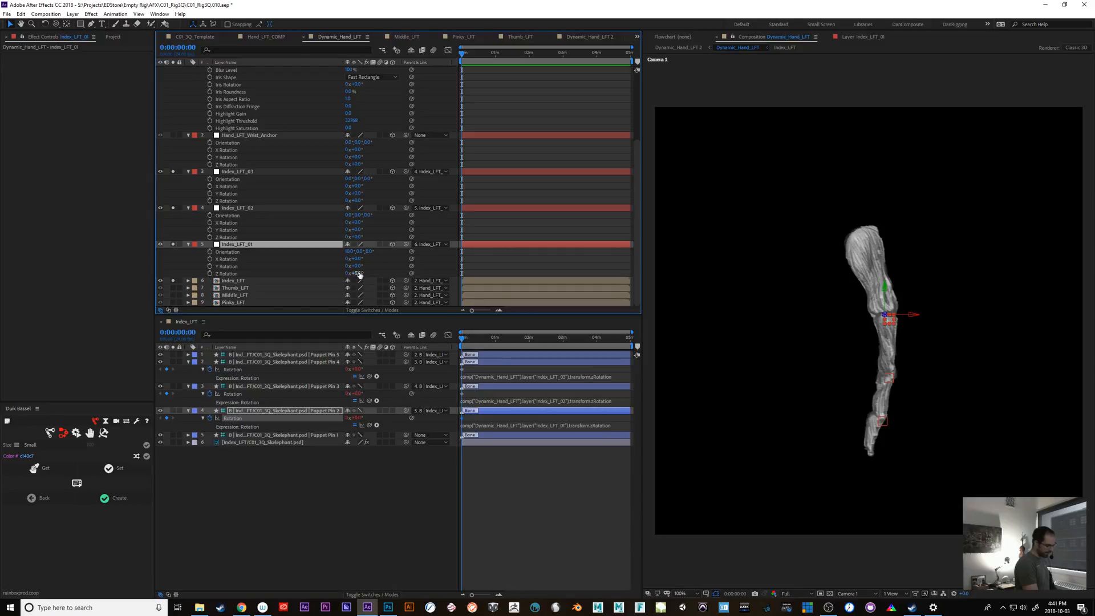
left_click_drag(359, 275, 390, 234)
key("ctrl+z")
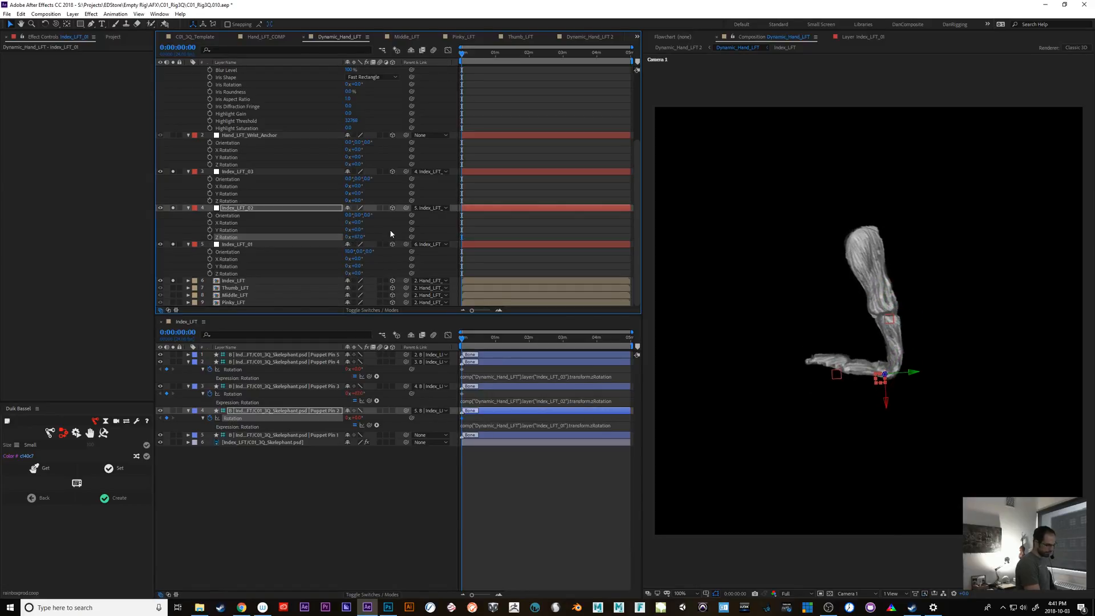
key("ctrl+z")
left_click_drag(358, 200, 385, 203)
key("ctrl+z")
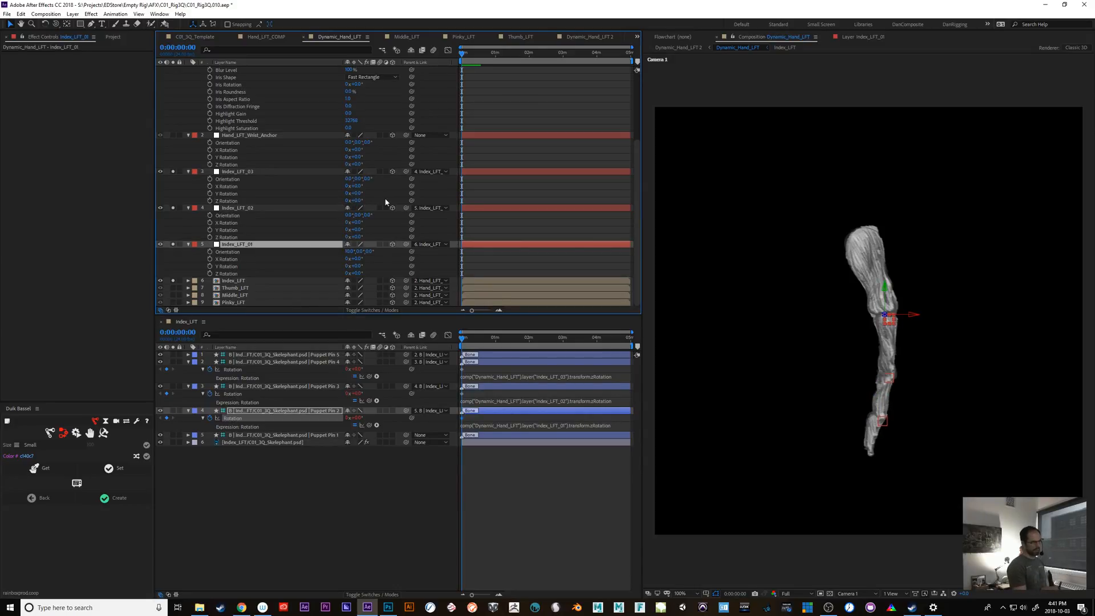
Set the Z Rotation of all three index nulls together to about 96° and unsolo the index finger and null layers.
left_click(249, 172, "shift")
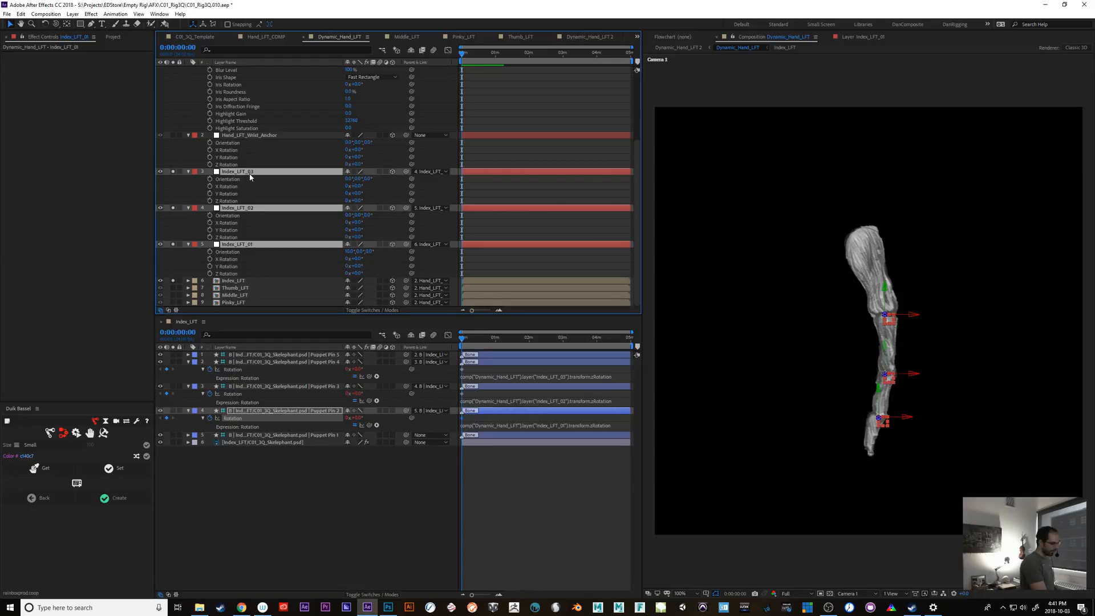
left_click_drag(357, 201, 405, 199)
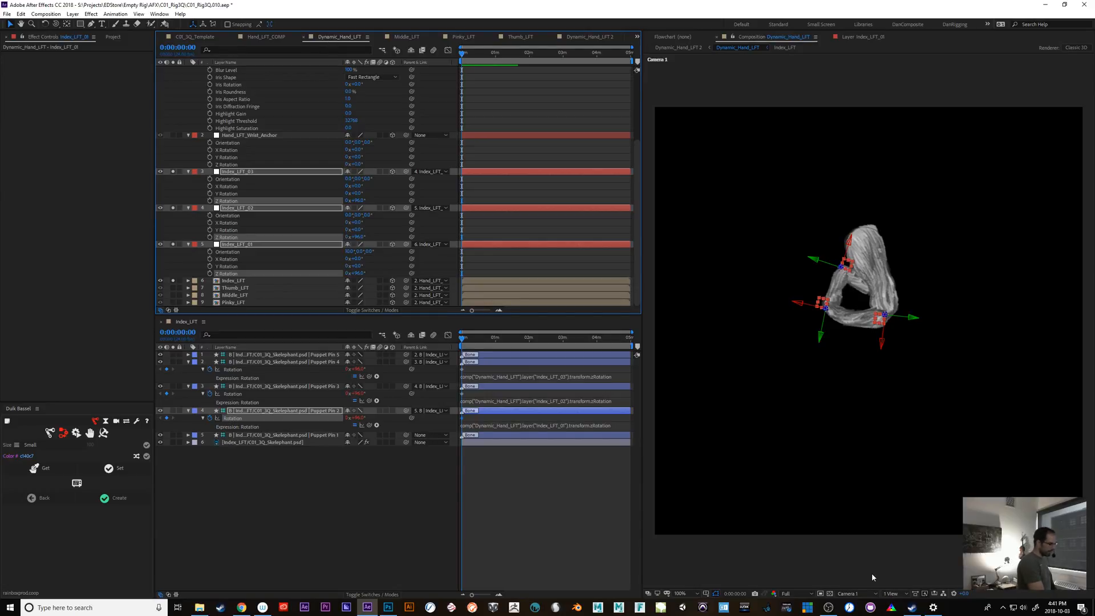
left_click(173, 279)
left_click_drag(174, 278, 172, 135)
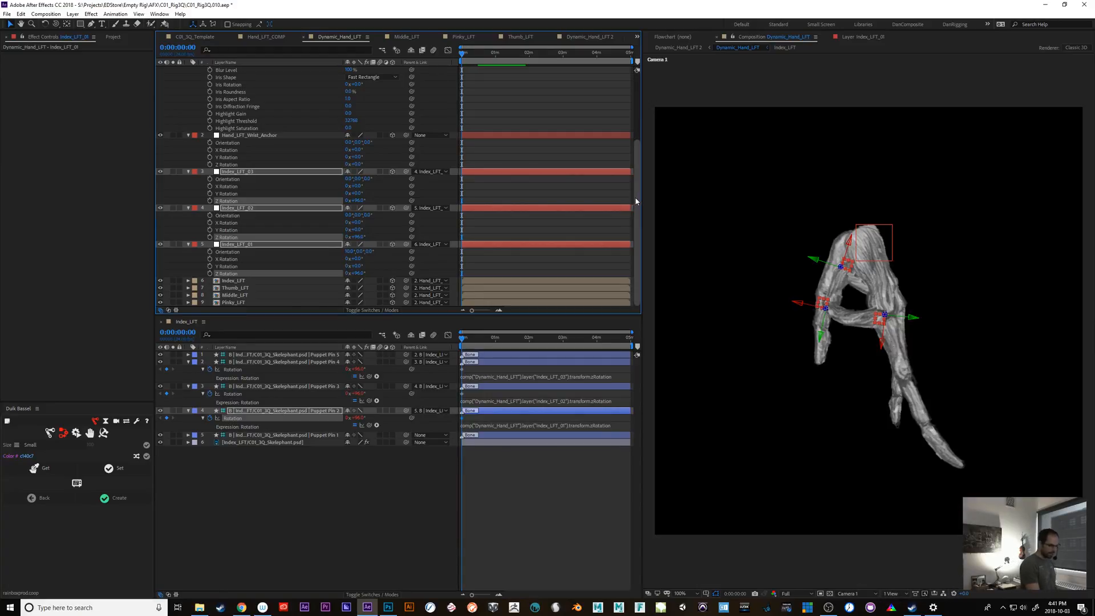
Examine the layer hierarchy and parent links of the Hand_LFT_Wrist_Anchor and the three index finger nulls.
scroll(634, 140, "up", 2)
scroll(634, 140, "up", 3)
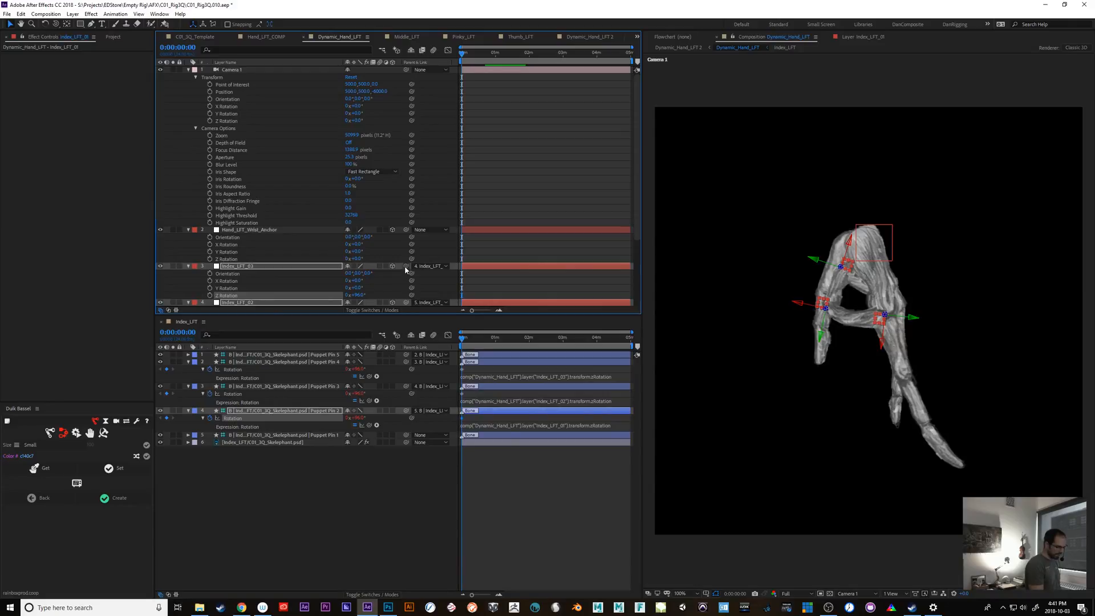
left_click(265, 230)
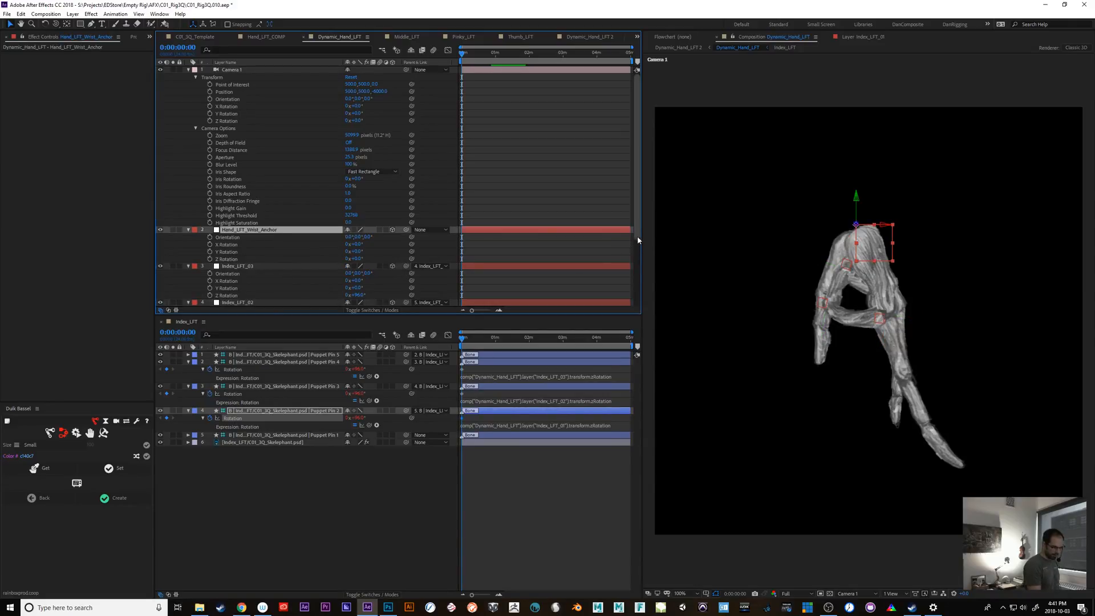
scroll(633, 267, "down", 2)
scroll(633, 272, "down", 2)
left_click(292, 277)
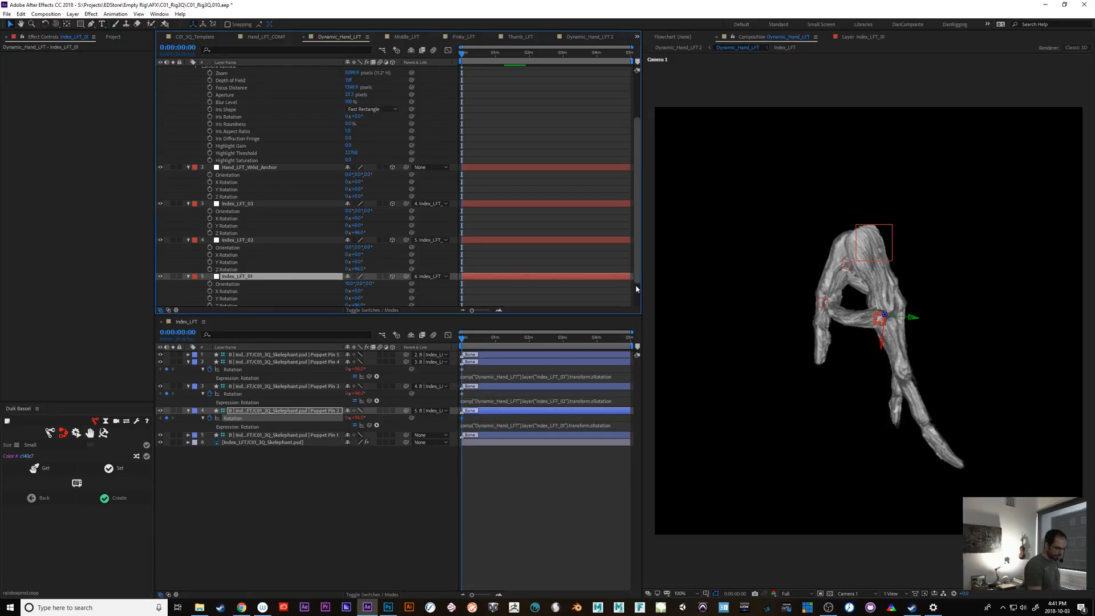
scroll(636, 286, "down", 2)
scroll(637, 286, "up", 1)
scroll(636, 287, "up", 1)
left_click(261, 192)
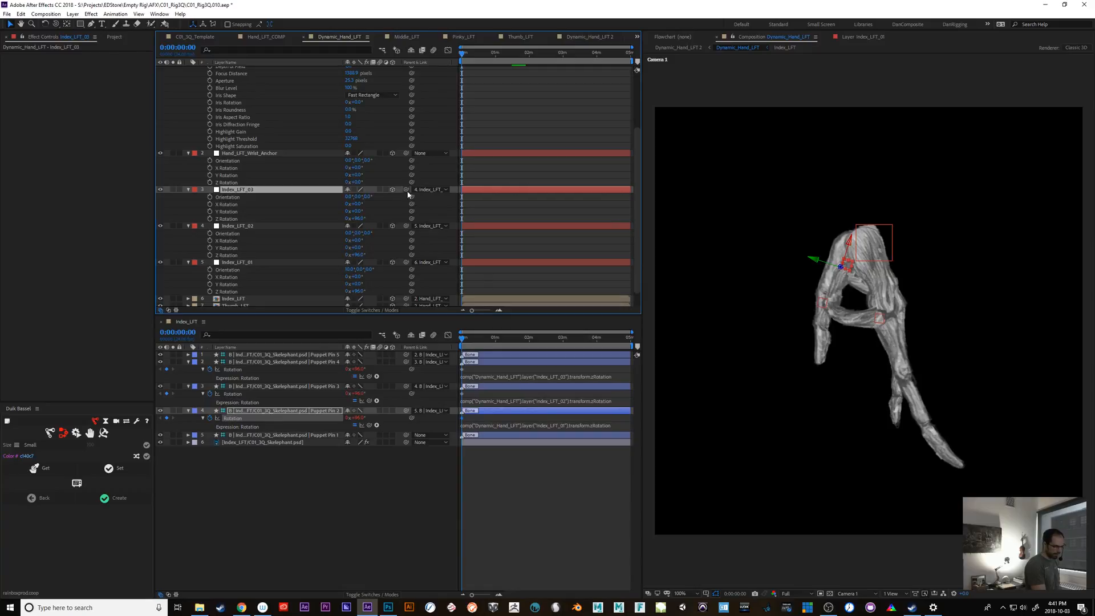
Parent Index_LFT_03 to Hand_LFT_Wrist_Anchor and set the wrist anchor's Y orientation to about 71°.
left_click_drag(407, 193, 263, 152)
left_click(262, 154)
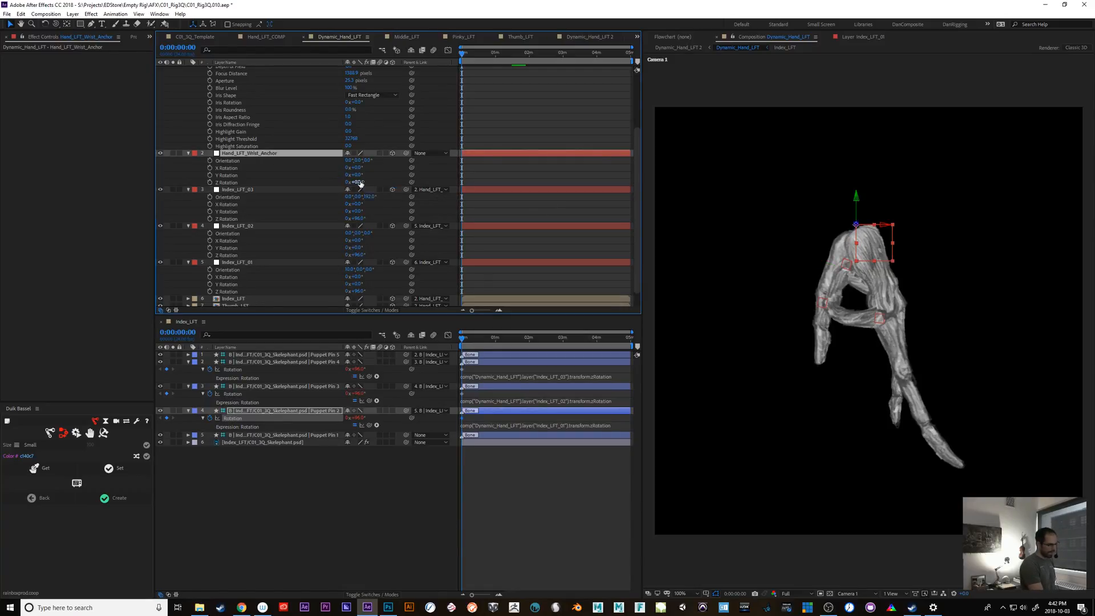
left_click_drag(357, 160, 242, 195)
left_click(247, 190)
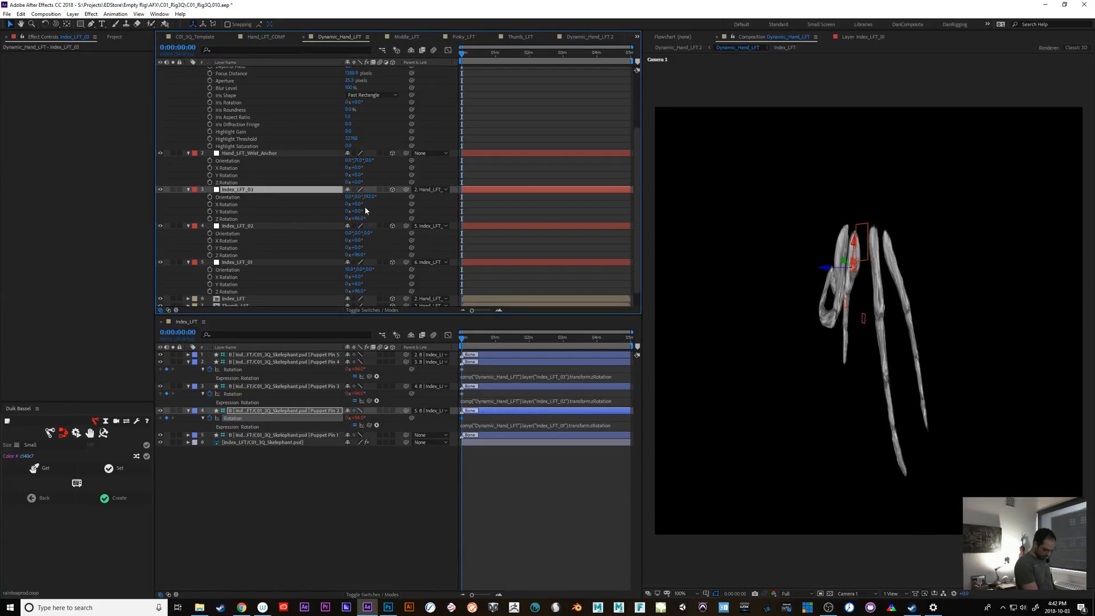
Reveal the index nulls' Position values and try shifting Index_LFT_01 along Z, undoing the move.
key("p")
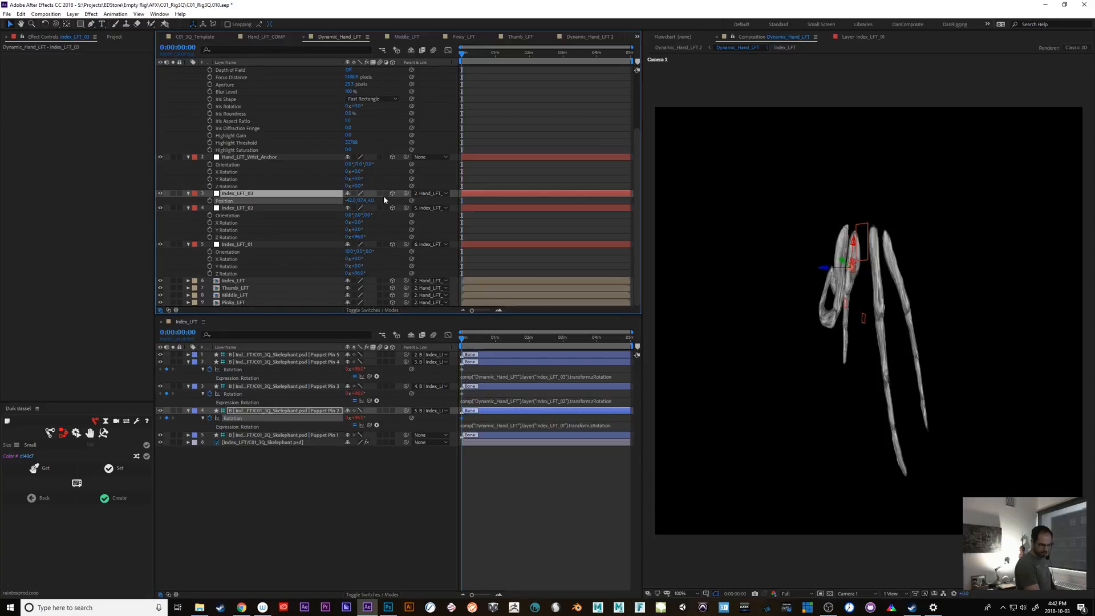
key("ctrl+Down")
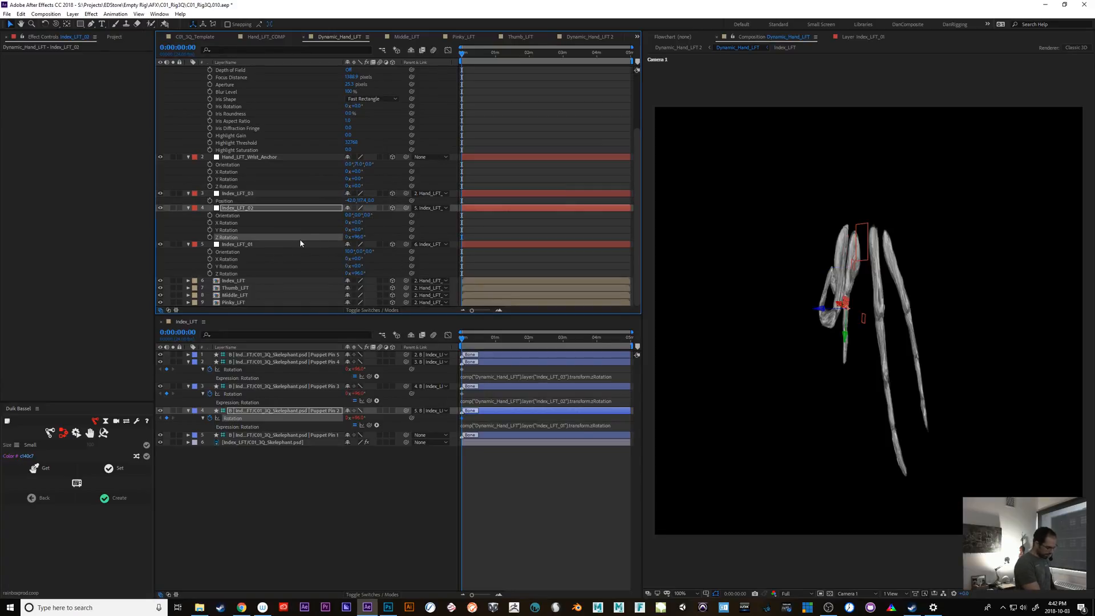
left_click(303, 245)
key("p")
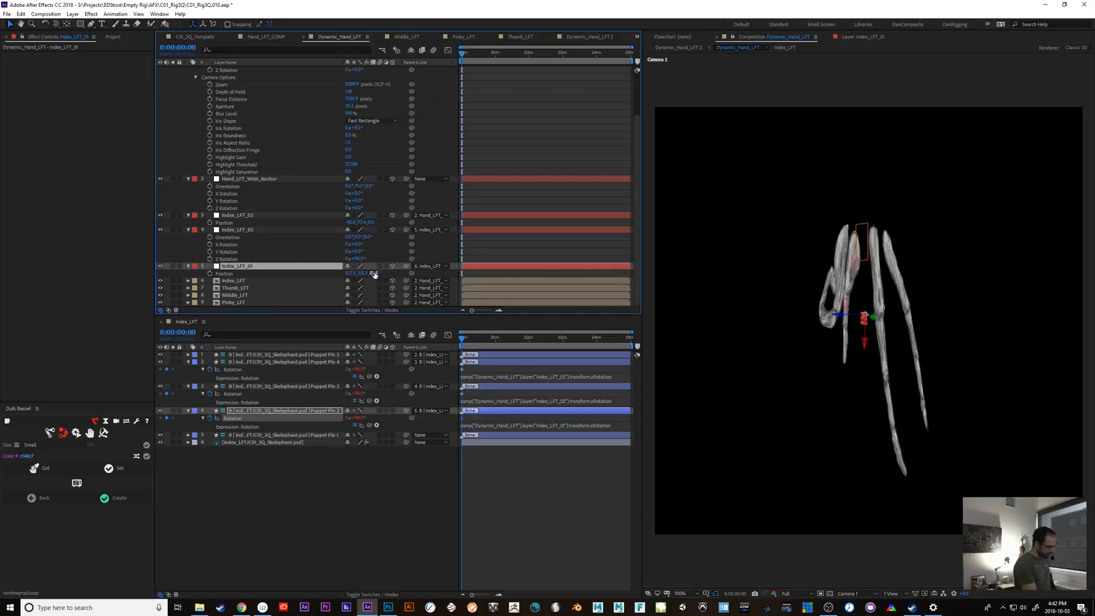
left_click_drag(374, 274, 358, 282)
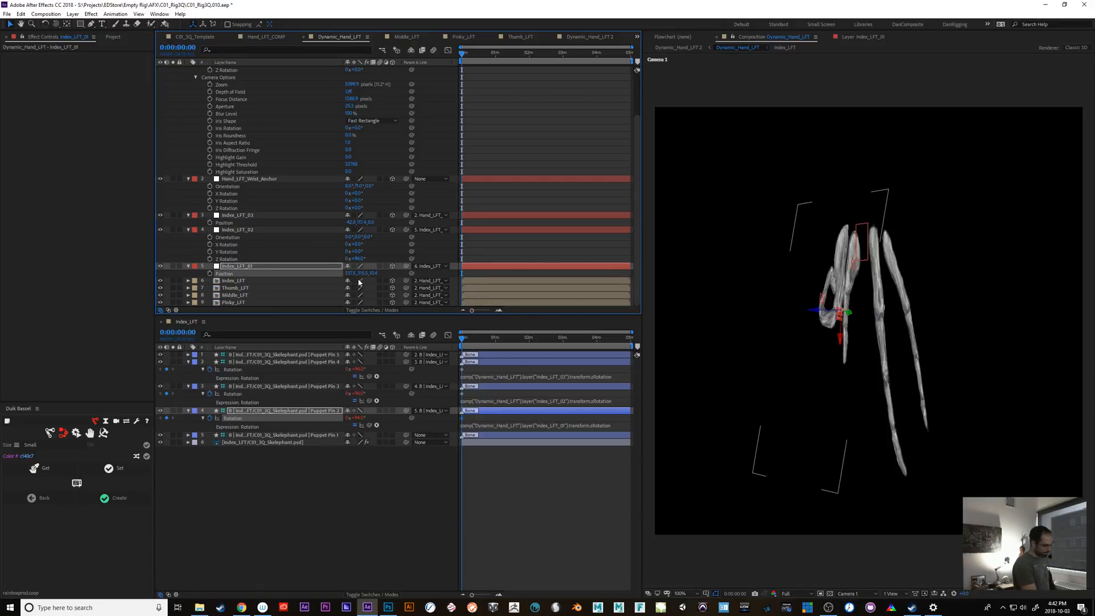
key("ctrl+z")
Try shifting Index_LFT_02 and Index_LFT_03 individually along Z, undoing each move.
left_click(268, 230)
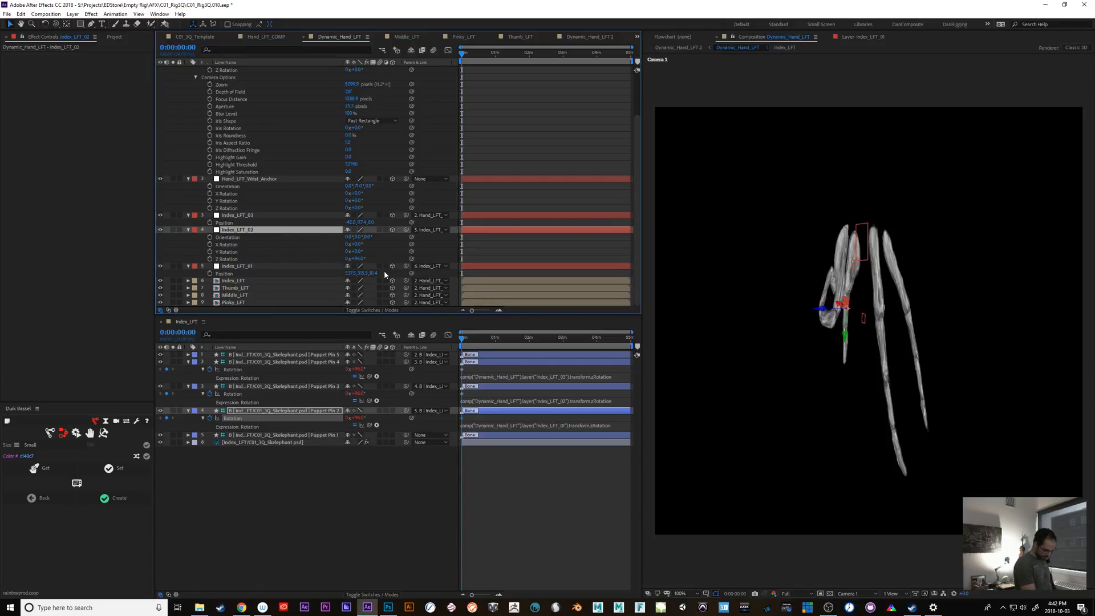
key("p")
left_click_drag(372, 259, 326, 276)
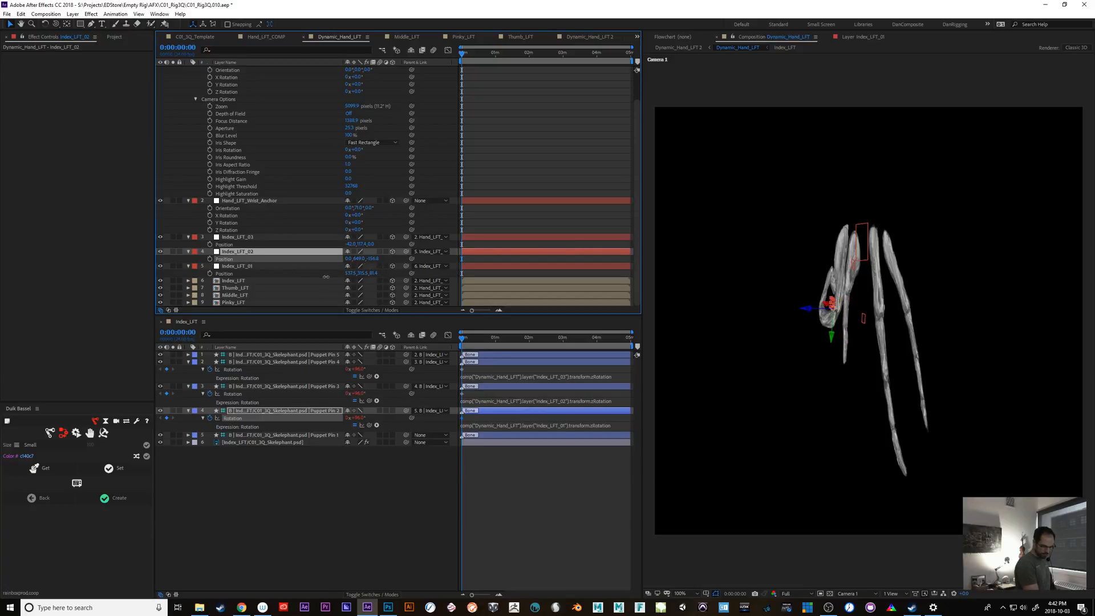
key("ctrl+z")
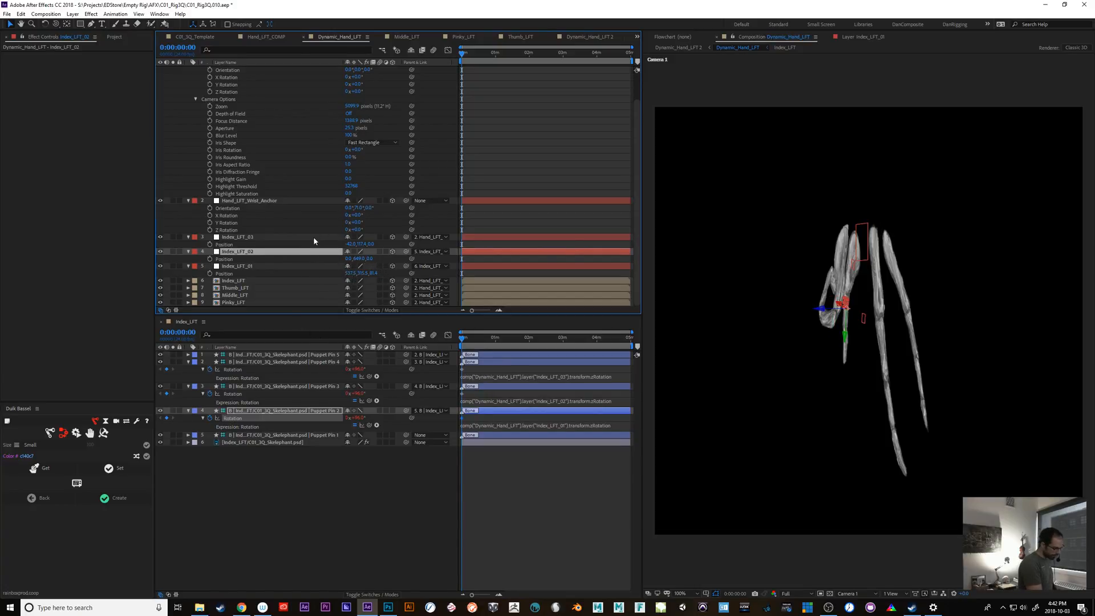
left_click(313, 238)
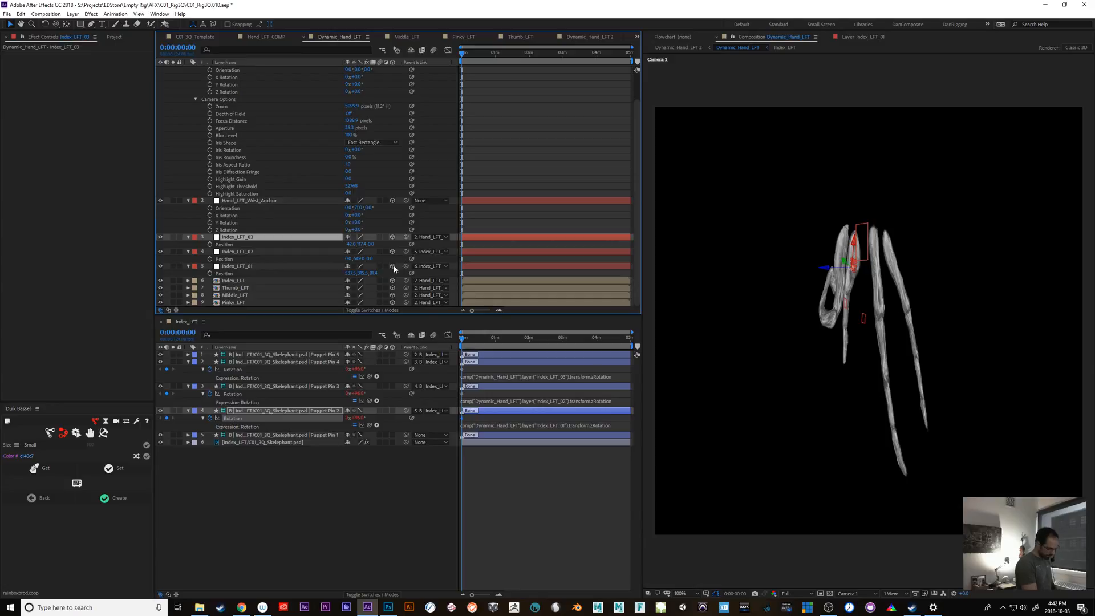
left_click_drag(371, 244, 349, 251)
key("ctrl+z")
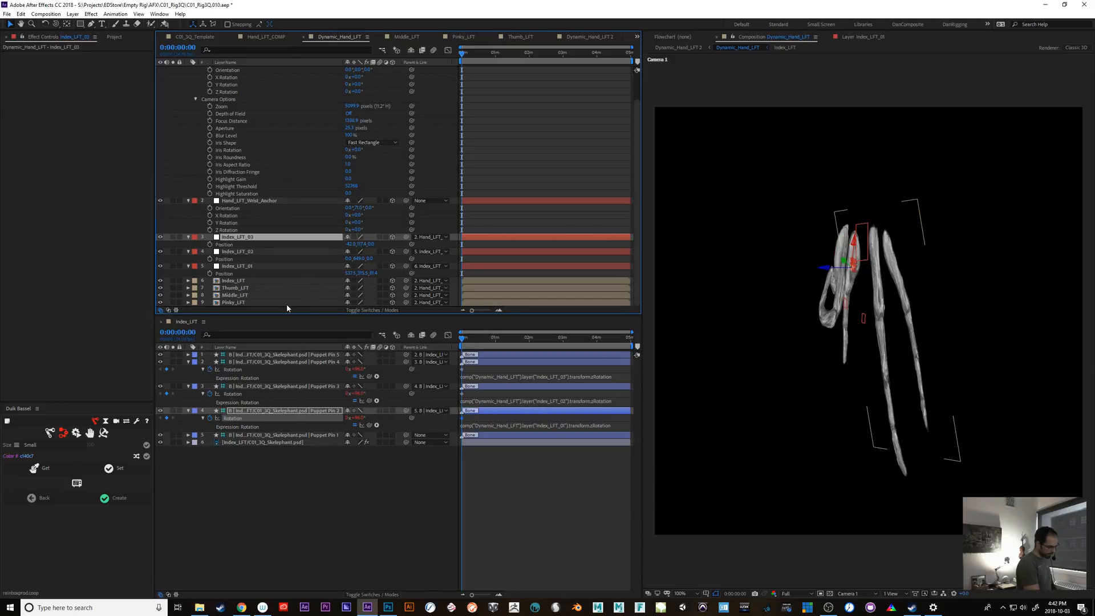
Compare the axes of Index_LFT_01 and Index_LFT_03, and try another Z position shift on Index_LFT_01, undoing it.
left_click(278, 265)
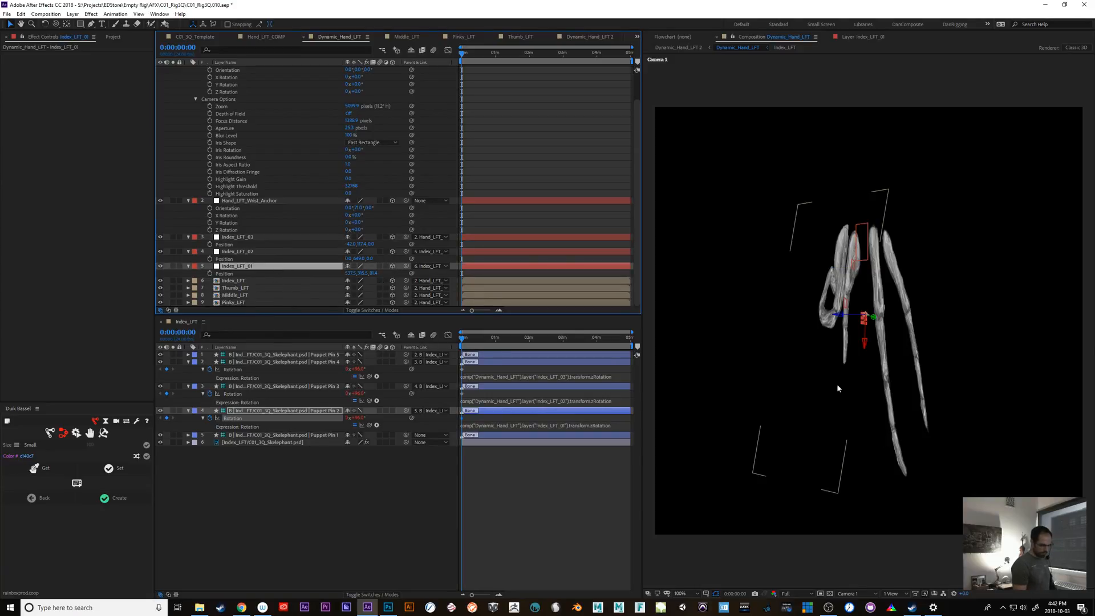
left_click(269, 237)
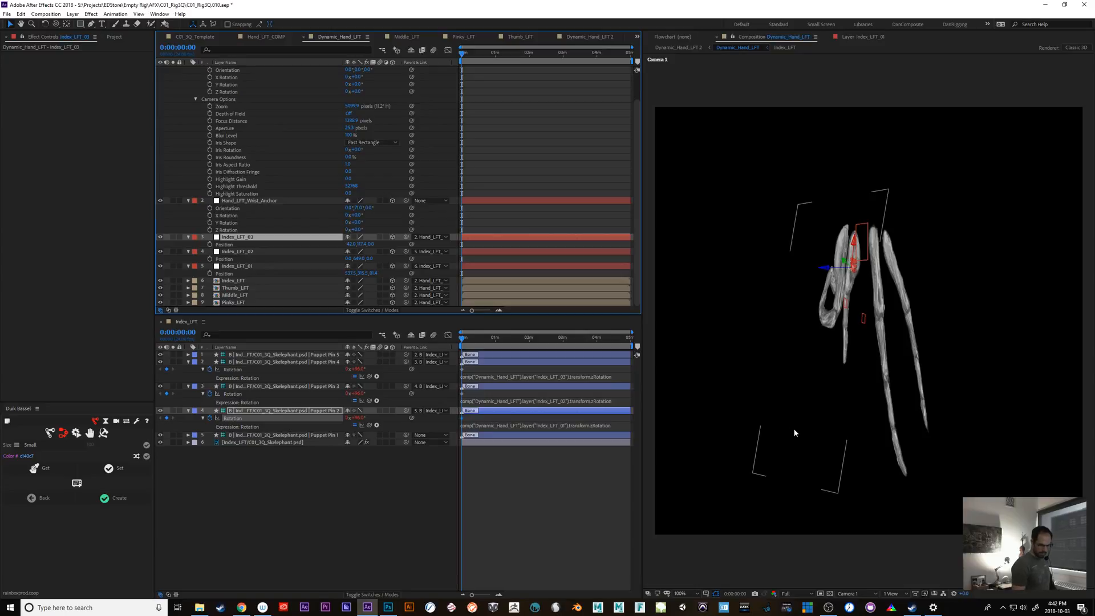
left_click(267, 267)
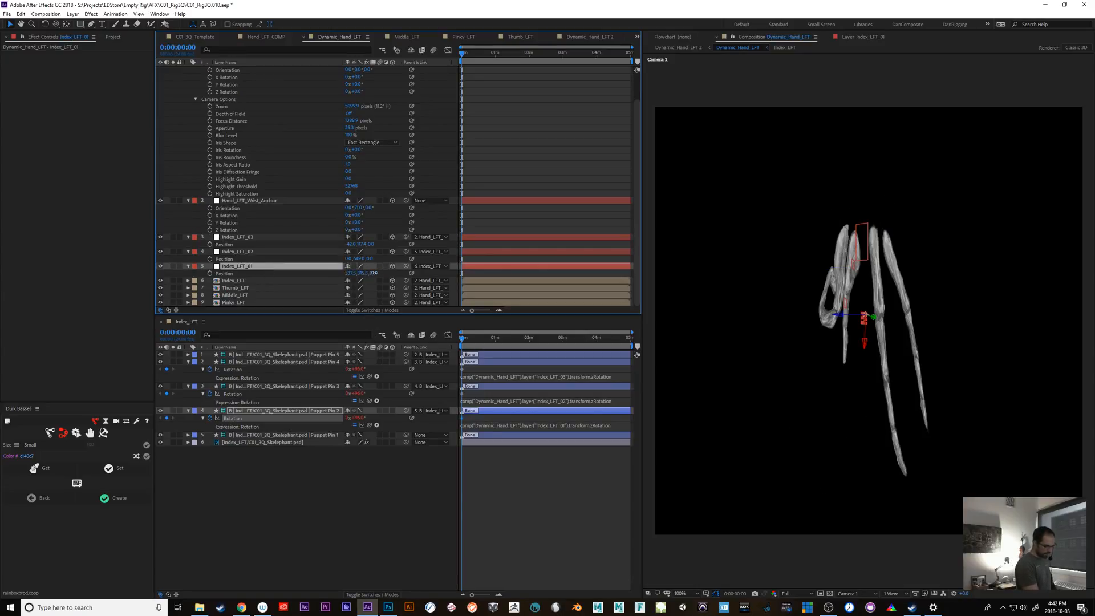
left_click_drag(373, 273, 354, 280)
key("ctrl+z")
Parent Index_LFT_03 to Index_LFT_02, Index_LFT_02 to Index_LFT_01 and Index_LFT_01 to the wrist anchor, and shift Index_LFT_01's Z position to about -11.
left_click(402, 237)
left_click_drag(405, 237, 287, 257)
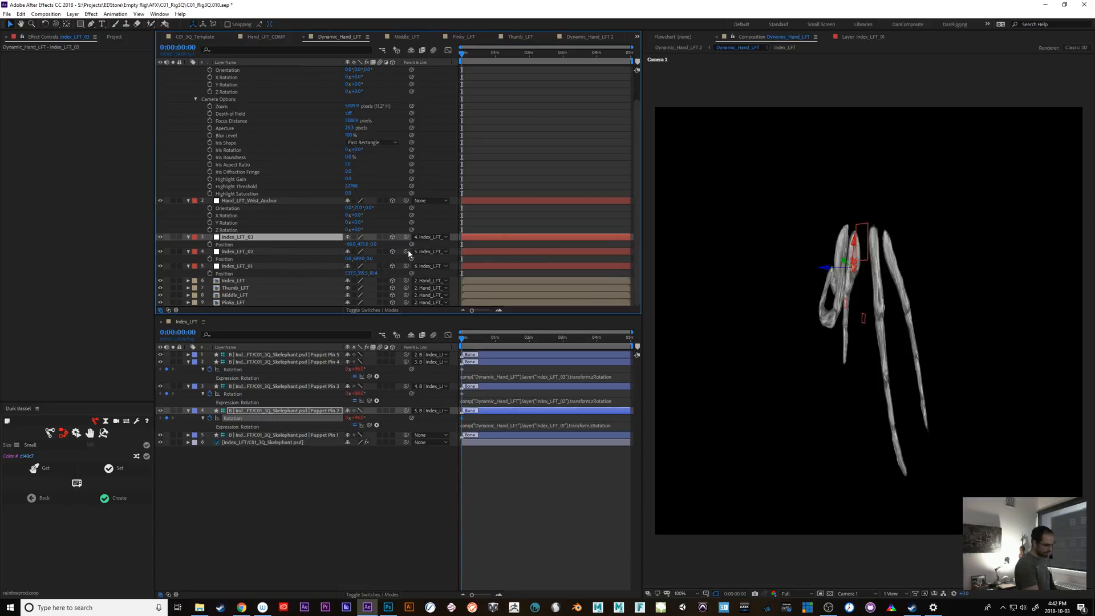
left_click_drag(407, 252, 276, 268)
left_click(279, 268)
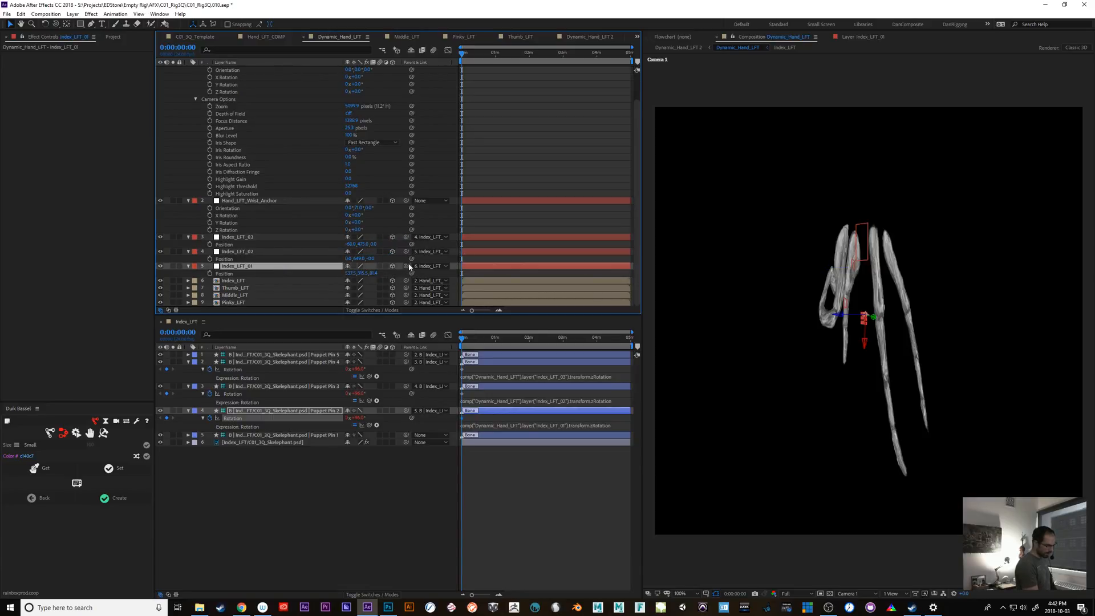
left_click_drag(406, 266, 257, 202)
left_click_drag(371, 274, 349, 281)
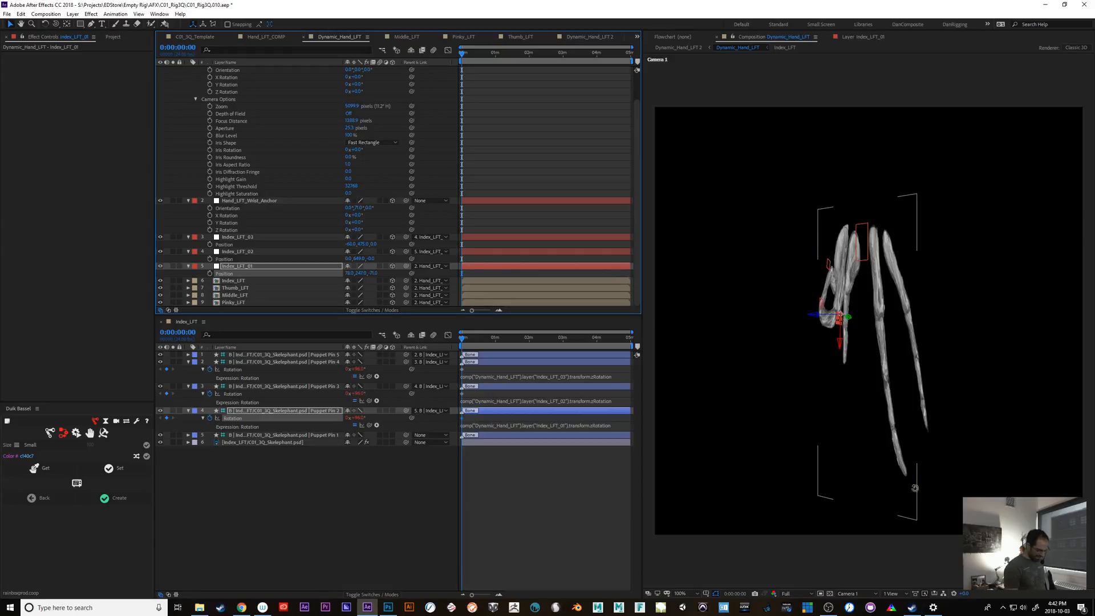
Select the three index nulls, reveal their rotations and set their Z Rotation together to about 84°.
key("c")
left_click_drag(945, 488, 858, 479)
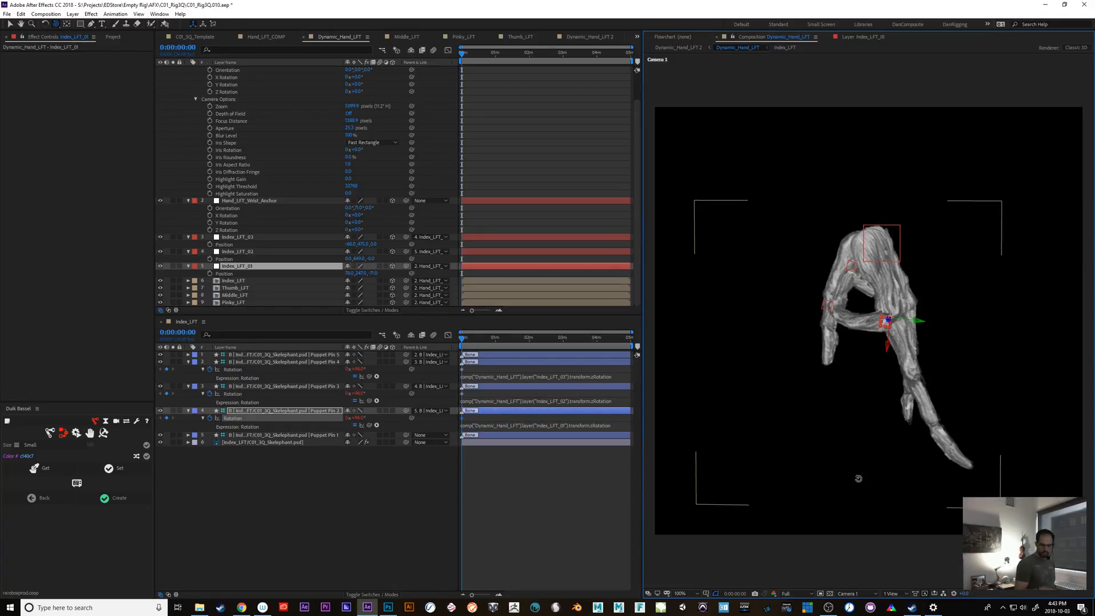
left_click_drag(471, 56, 448, 64)
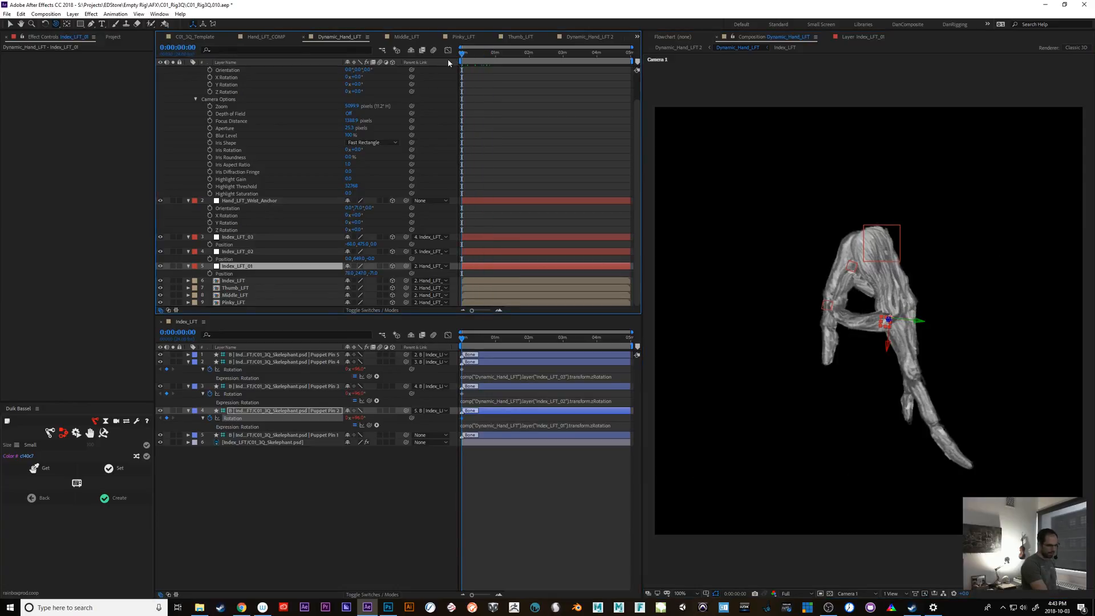
left_click(254, 236, "shift")
key("r")
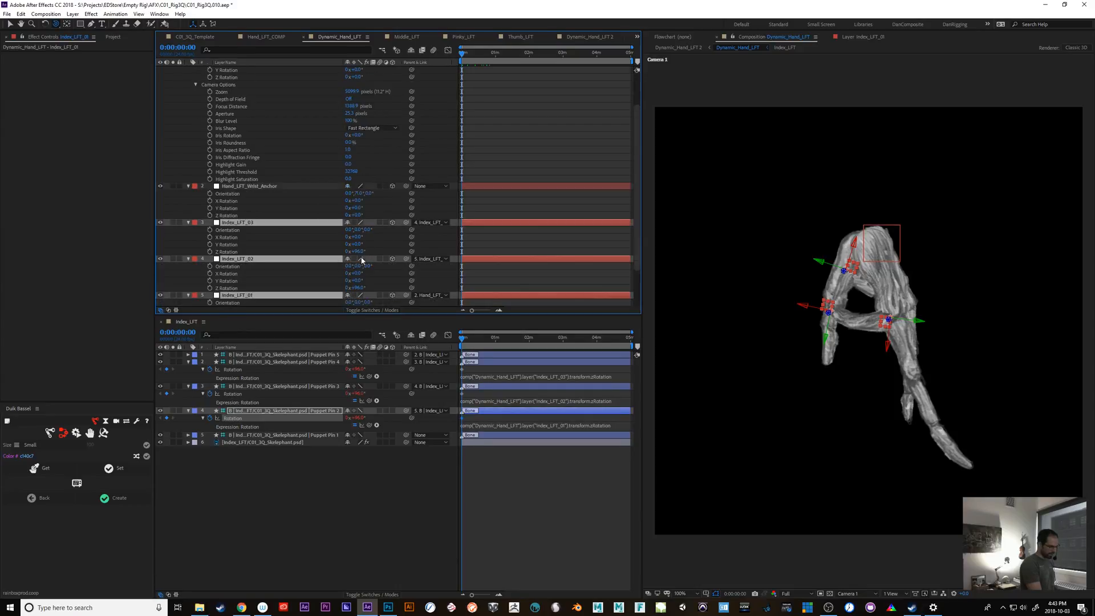
mouse_move(349, 287)
left_mouse_down()
mouse_move(361, 280)
mouse_move(321, 284)
mouse_move(352, 288)
left_mouse_up()
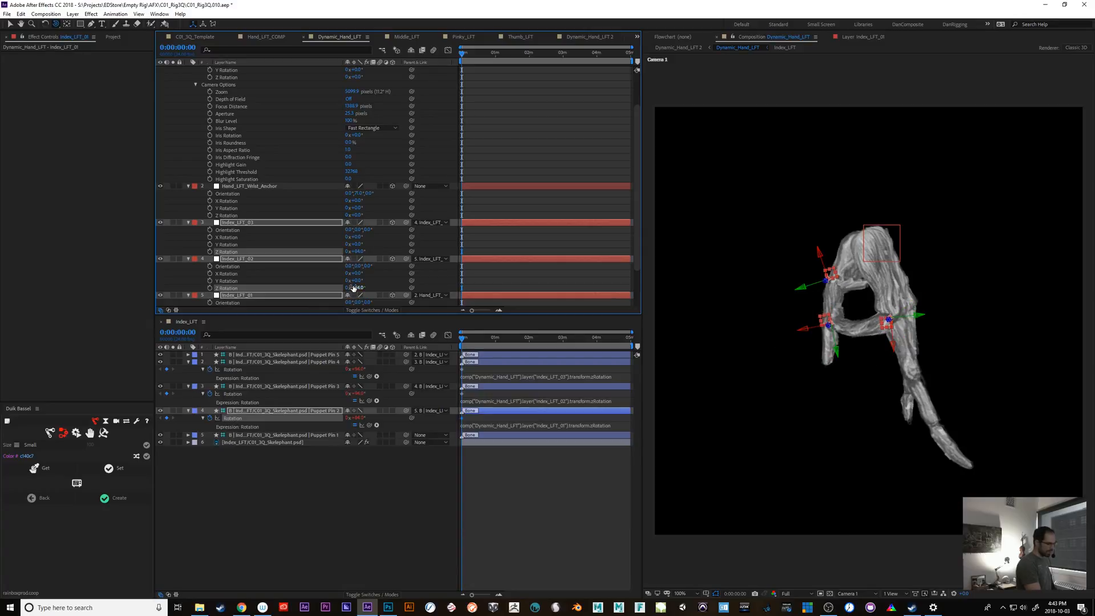
scroll(636, 231, "down", 3)
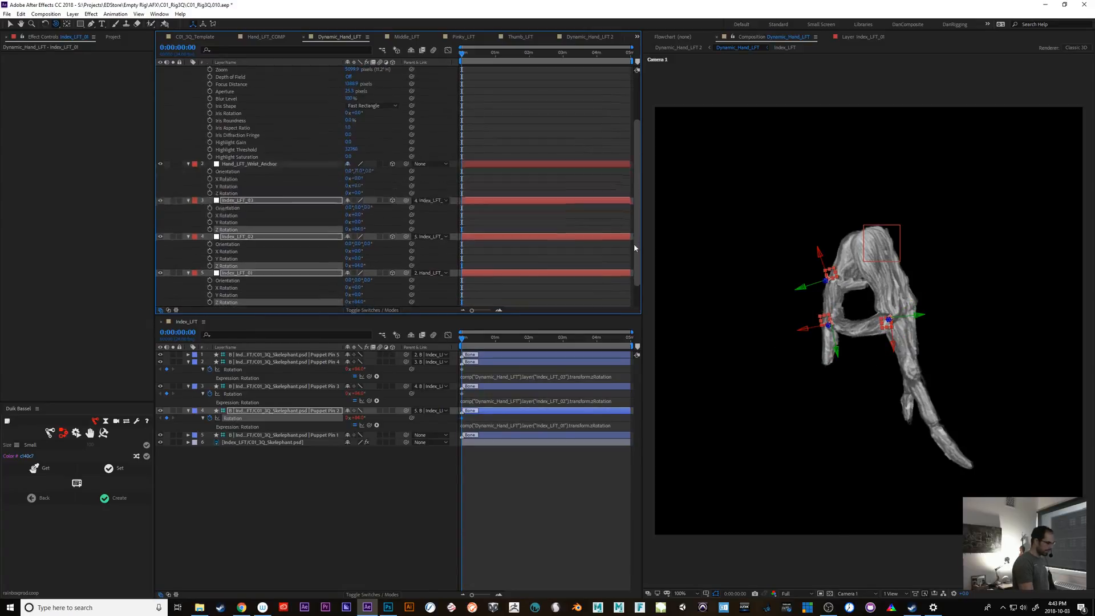
Delete the Index_LFT_03, Index_LFT_02 and Index_LFT_01 nulls from the Dynamic_Hand_LFT composition.
left_click(253, 162)
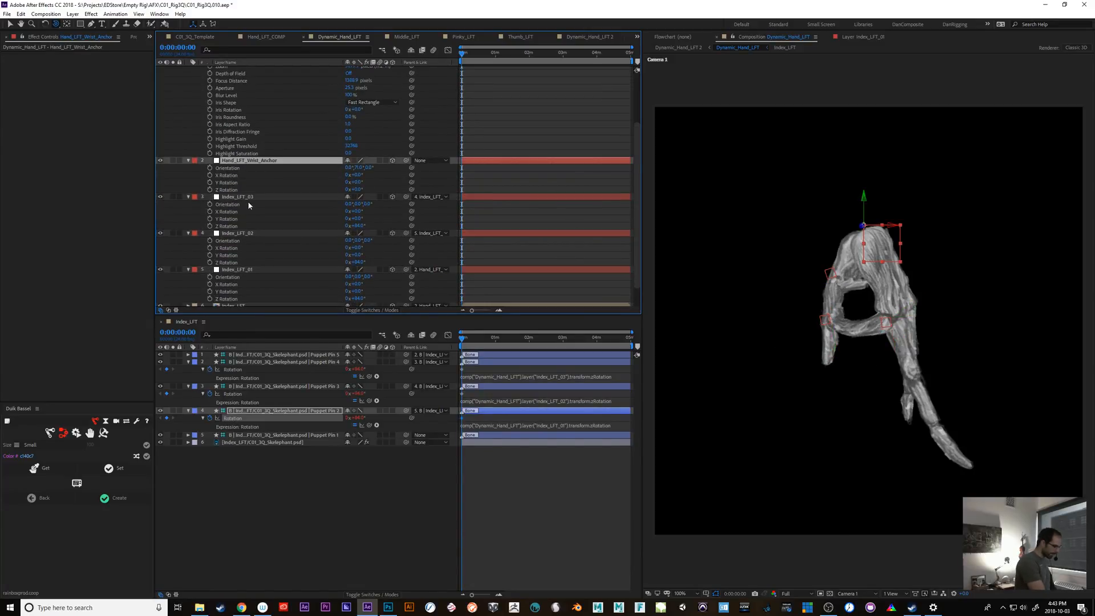
left_click(250, 198)
left_click(251, 269, "shift")
key("Delete")
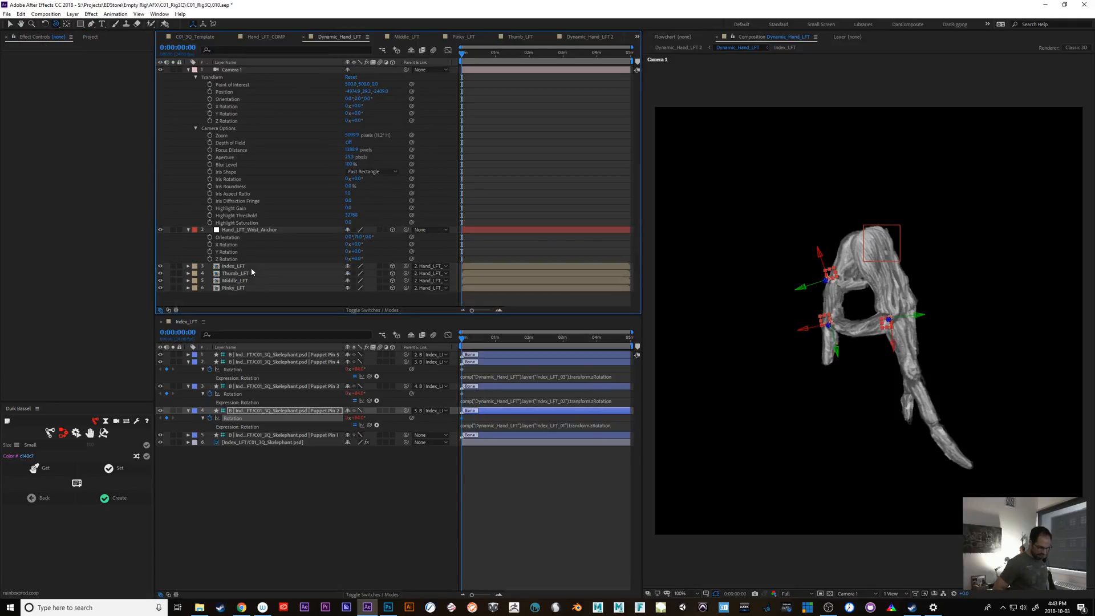
Remove the rotation expressions from the Puppet Pin 4, Puppet Pin 3 and Puppet Pin 2 bones in Index_LFT.
left_click(498, 376)
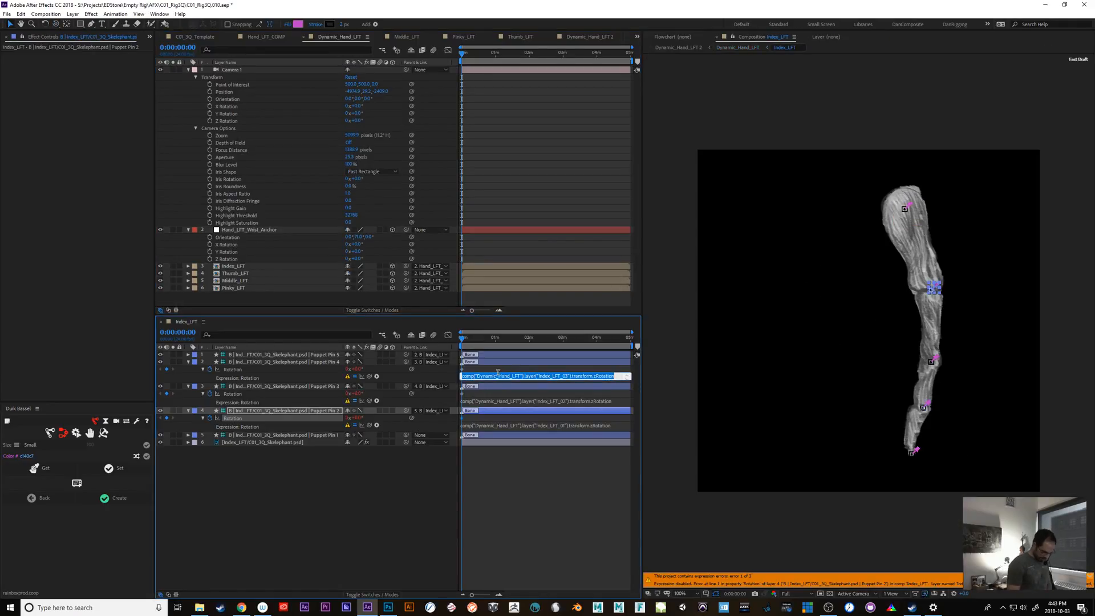
key("Delete")
left_click(483, 416)
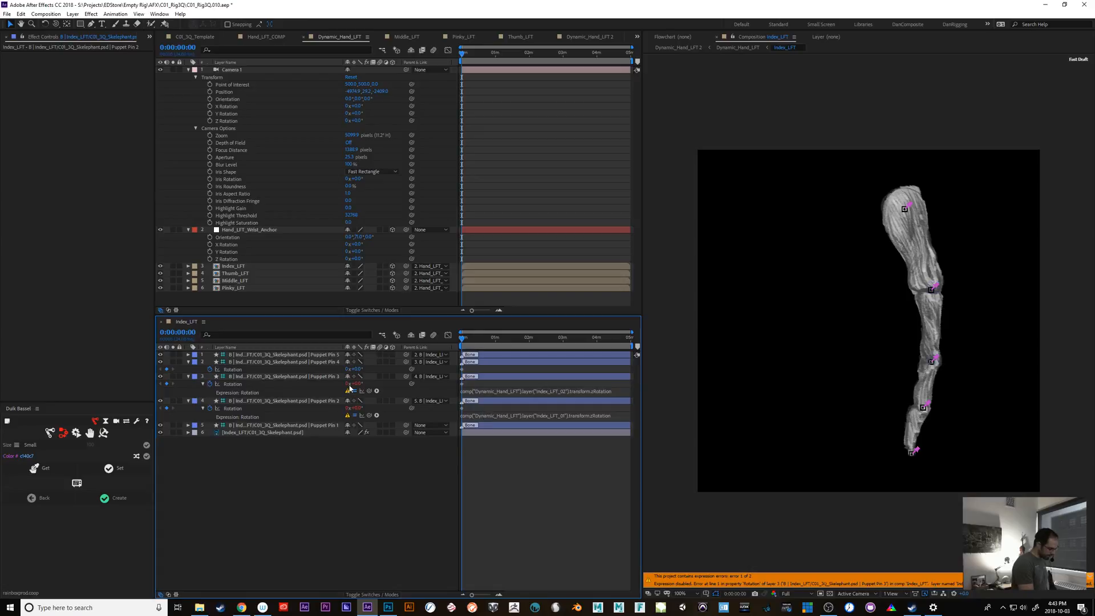
left_click(210, 385, "alt")
left_click(210, 398, "alt")
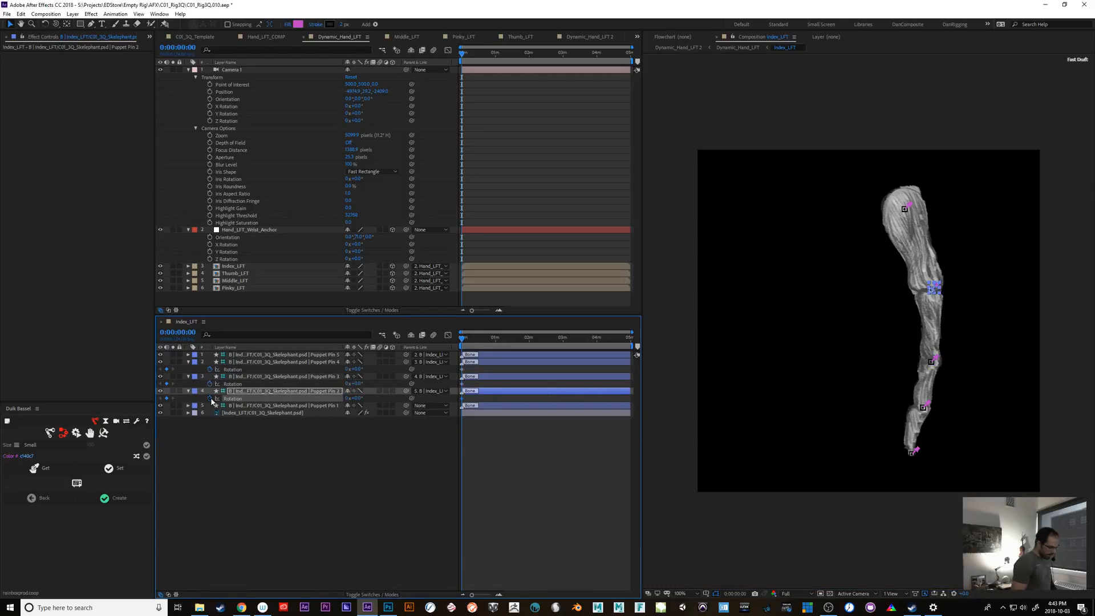
Open the C01_3Q_Template composition, select the C | Hand | LFT controller and look through the effects that can be added to it.
left_click(193, 37)
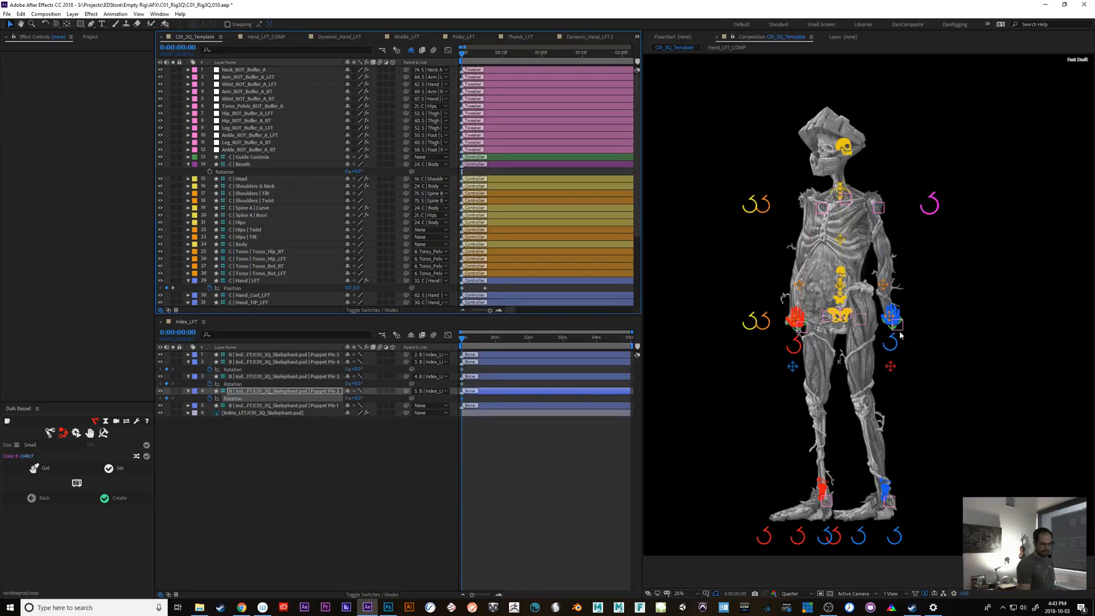
left_click(898, 312)
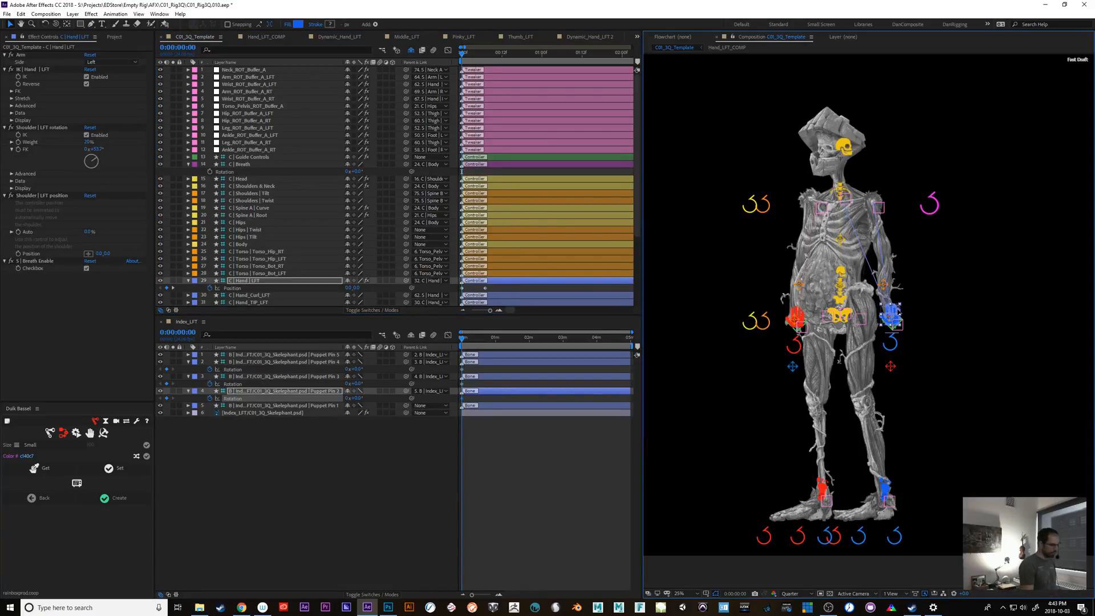
right_click(61, 320)
left_click(34, 324)
right_click(40, 326)
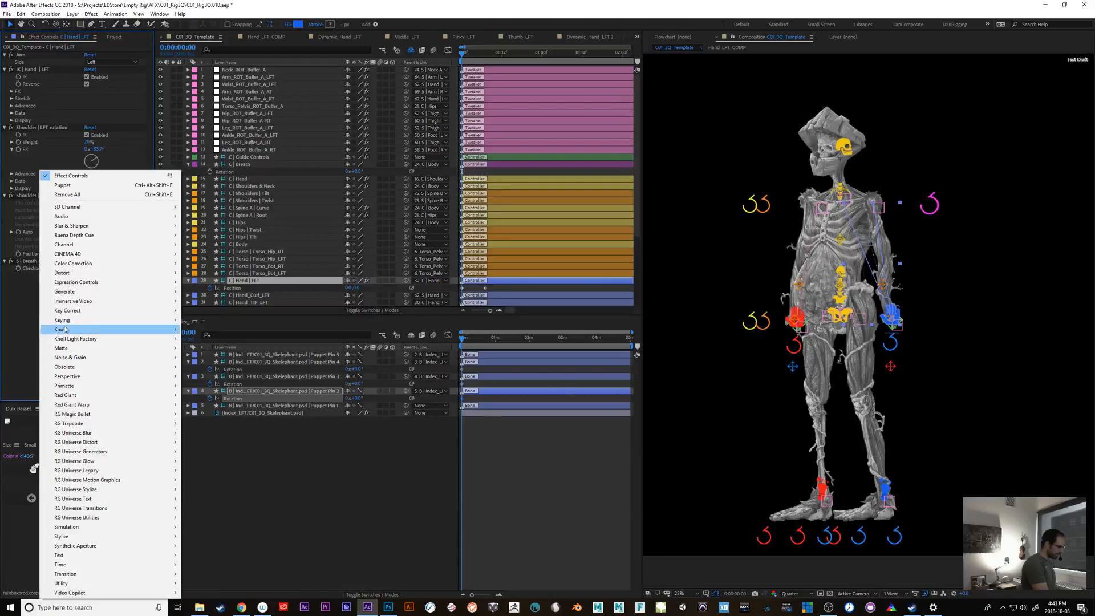
left_click(22, 319)
key("ctrl+space")
type("e")
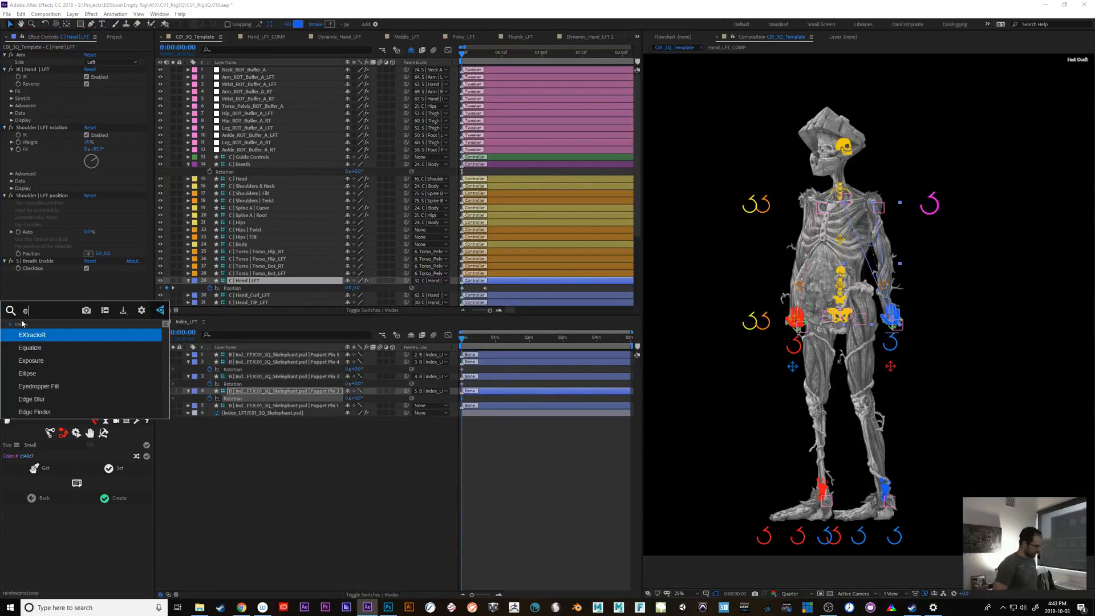
type("x")
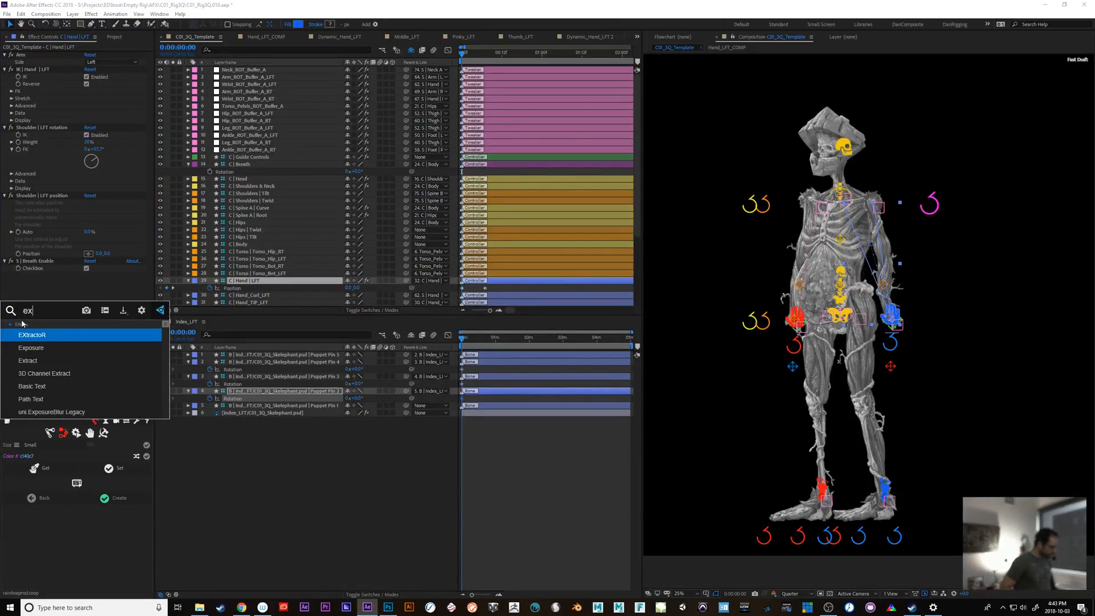
key("BackSpace")
key("BackSpace")
type("rota")
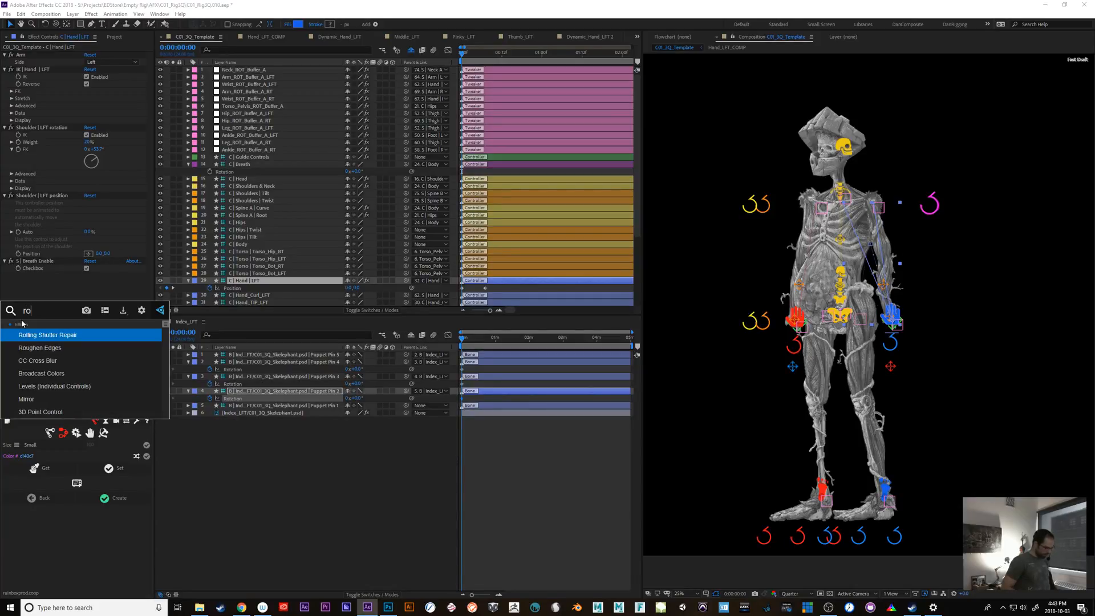
key("BackSpace")
key("BackSpace")
key("BackSpace")
key("BackSpace")
type("expre")
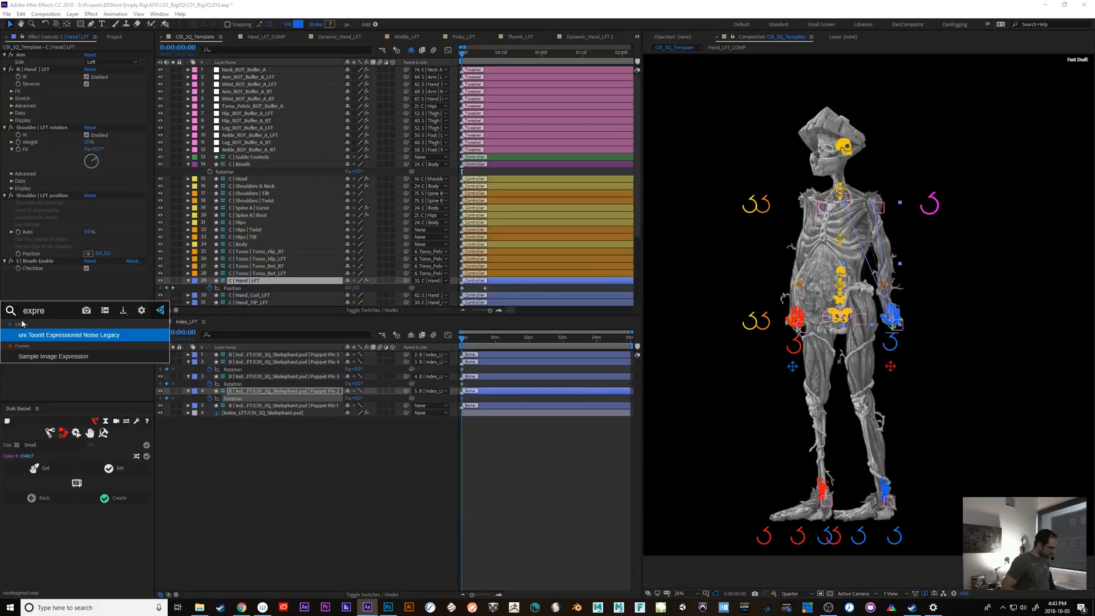
key("BackSpace")
key("BackSpace")
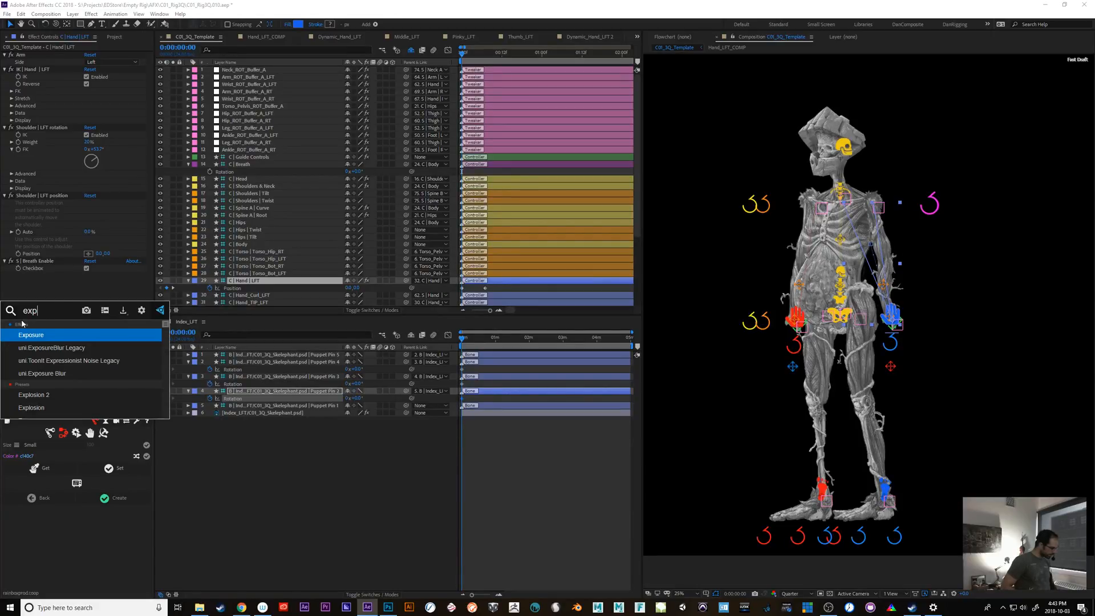
key("BackSpace")
key("BackSpace")
key("BackSpace")
left_click(82, 338)
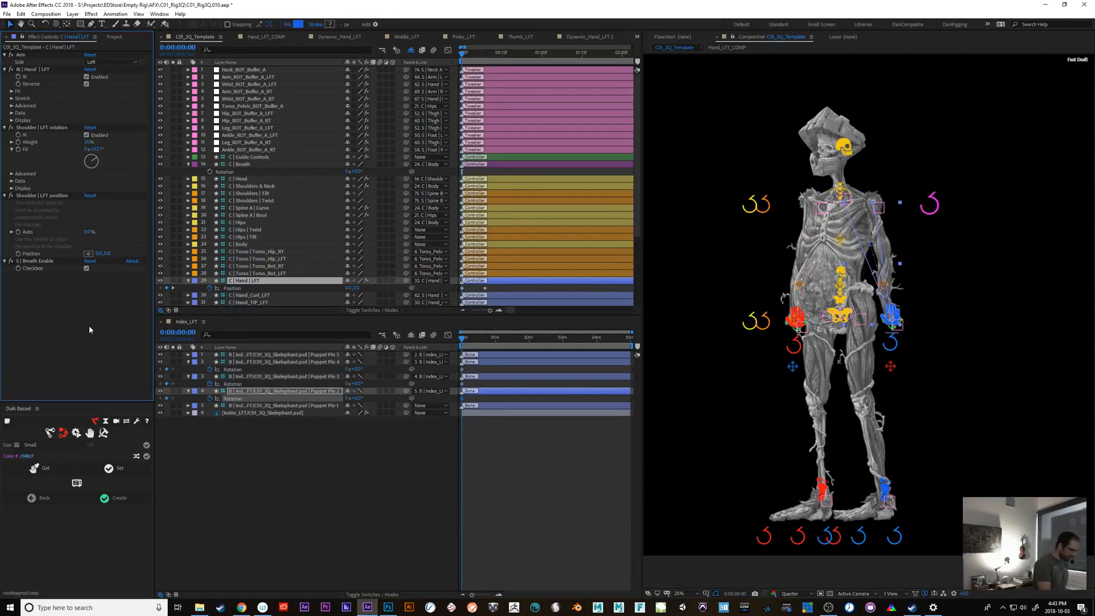
Add an Angle Control effect to the C | Hand | LFT controller and rename it Index Finger.
right_click(89, 331)
mouse_move(152, 283)
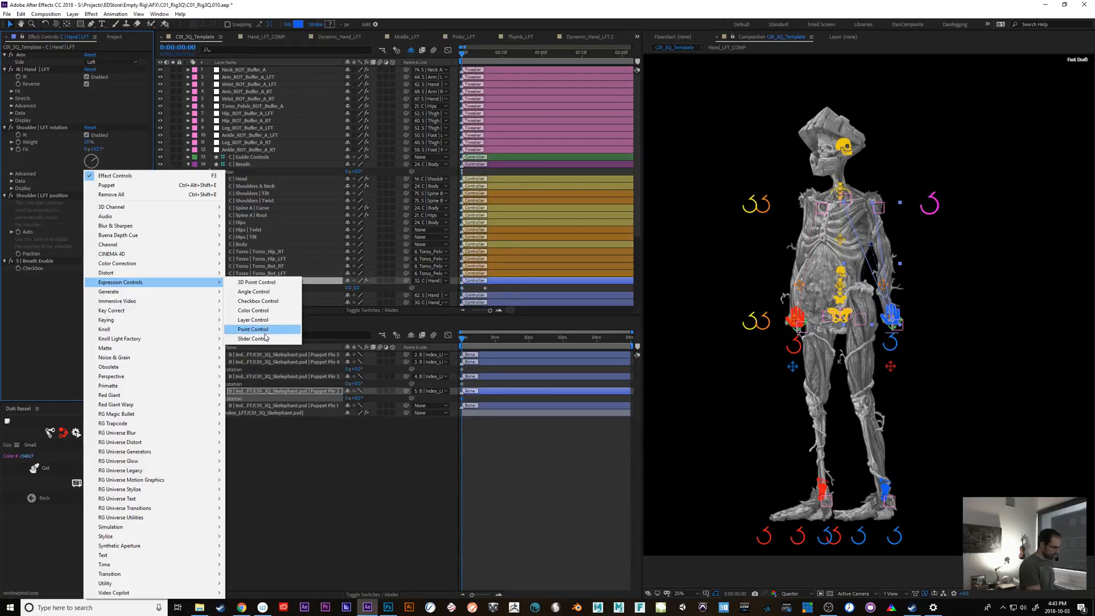
left_click(253, 292)
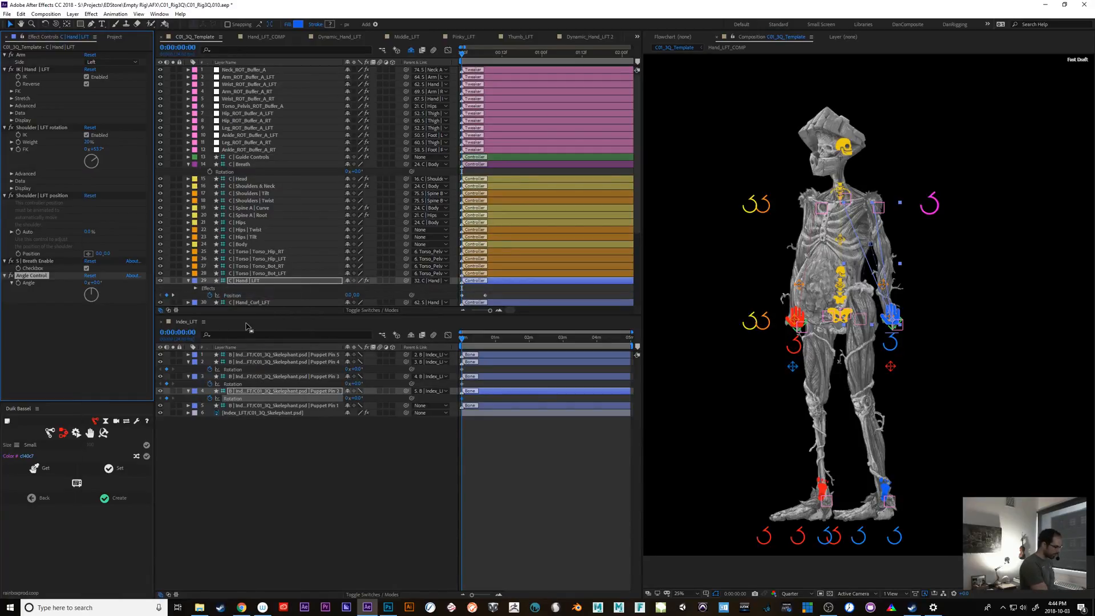
key("Return")
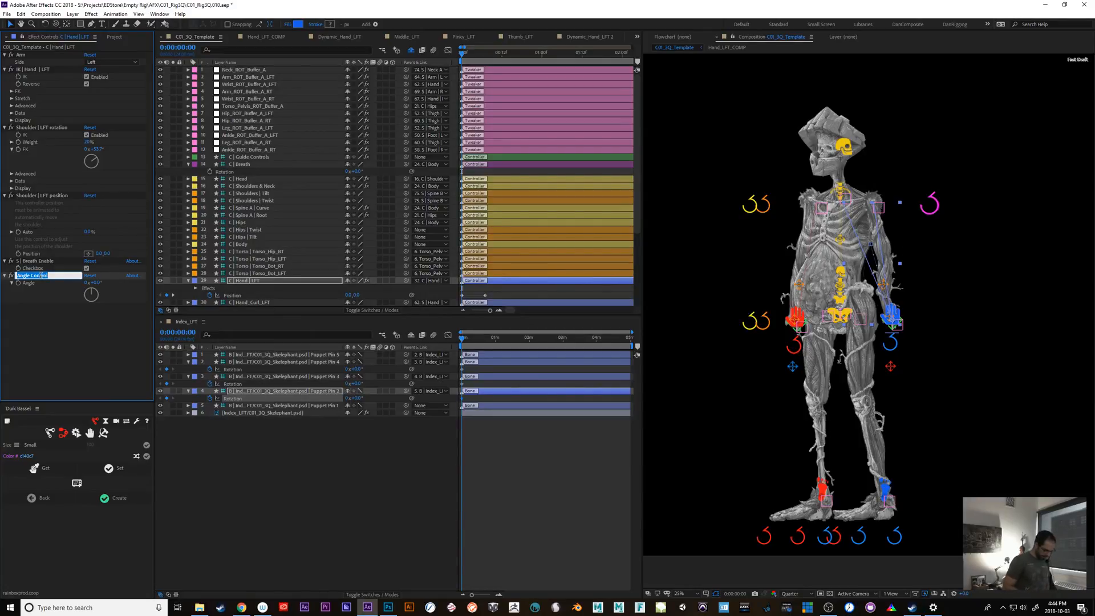
type("Index Fin")
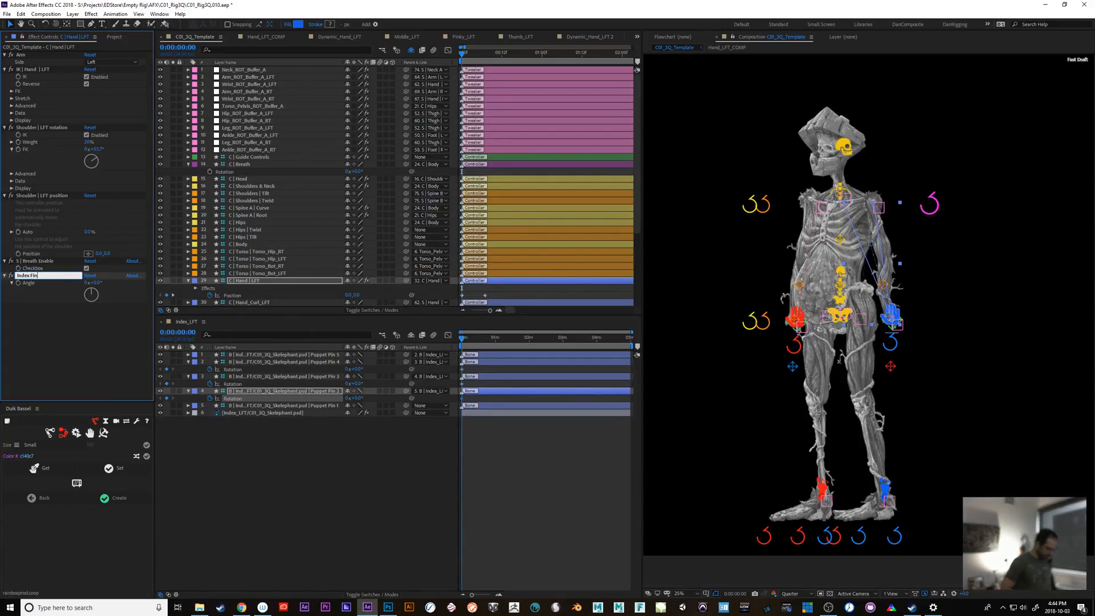
type("ger")
key("Return")
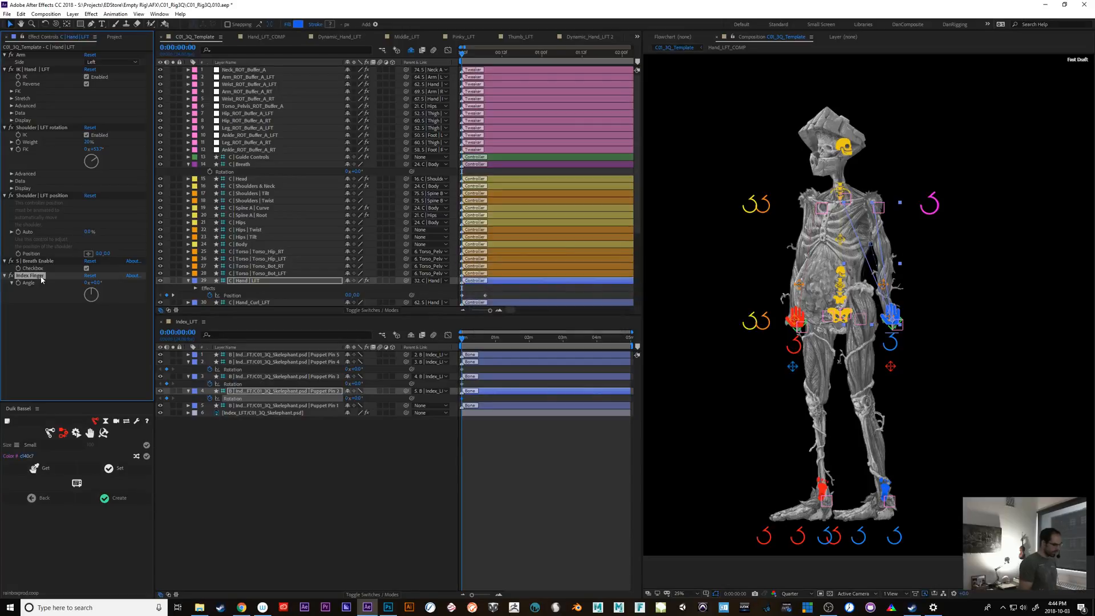
Reveal the Index Finger effect's Angle property under C | Hand | LFT in the C01_3Q_Template timeline.
left_click(204, 330)
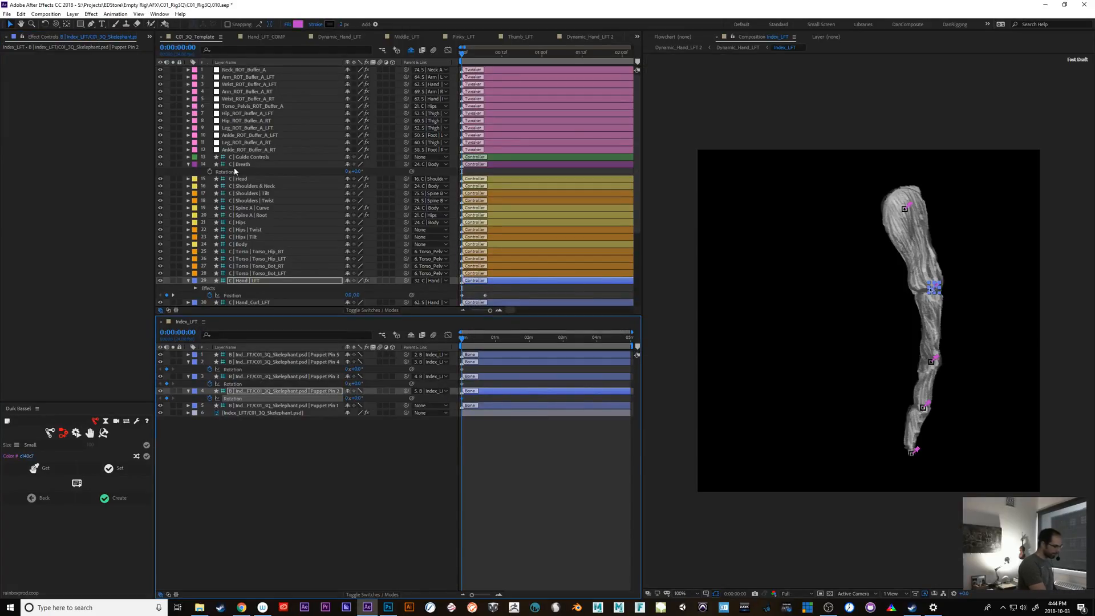
left_click(203, 291)
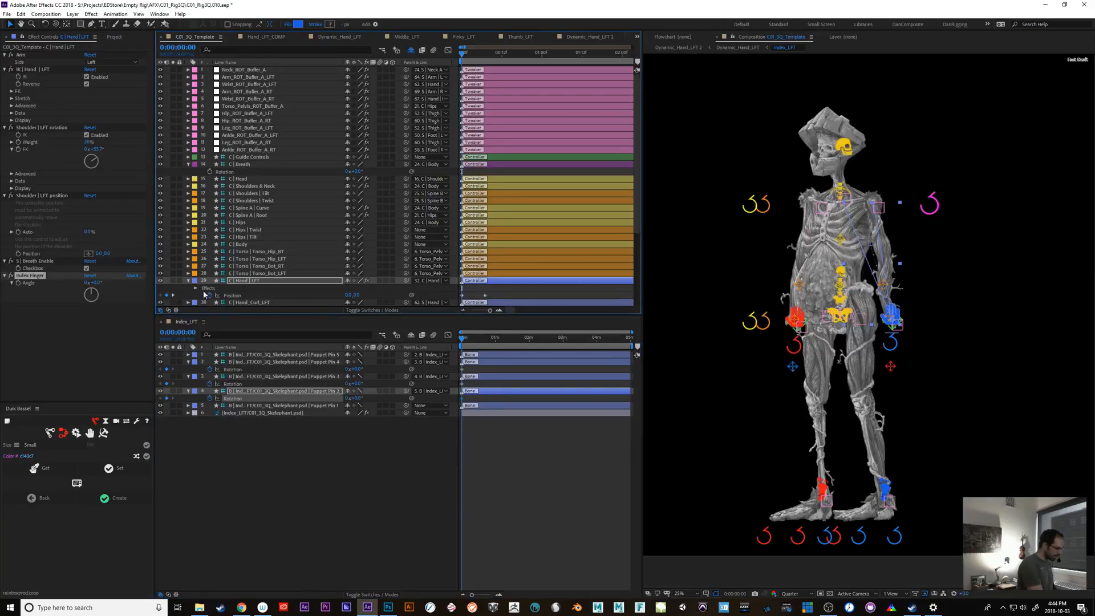
left_click(196, 289)
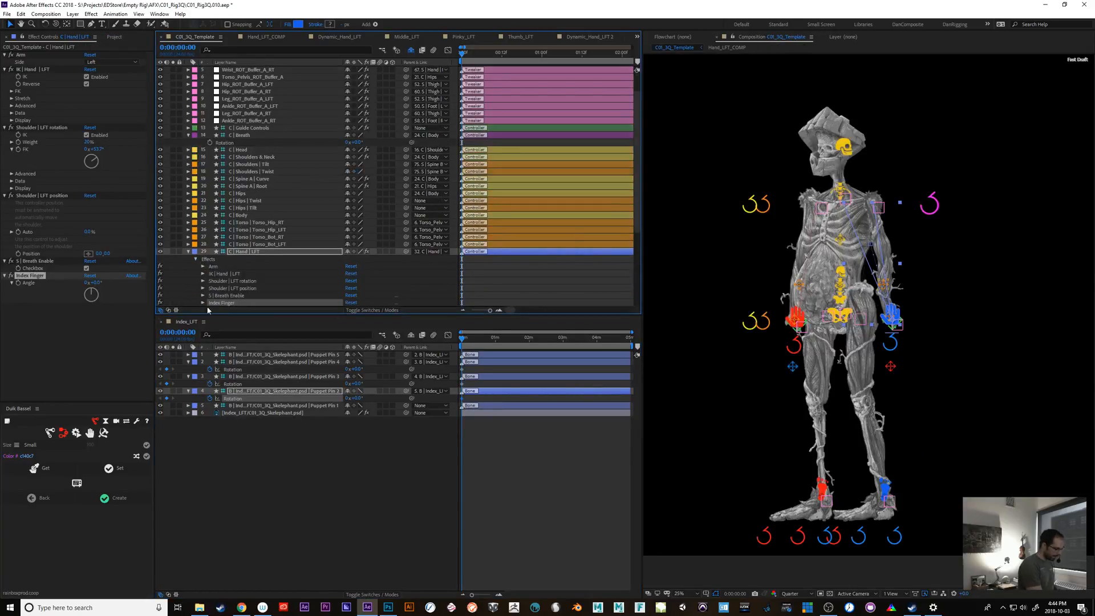
left_click(202, 302)
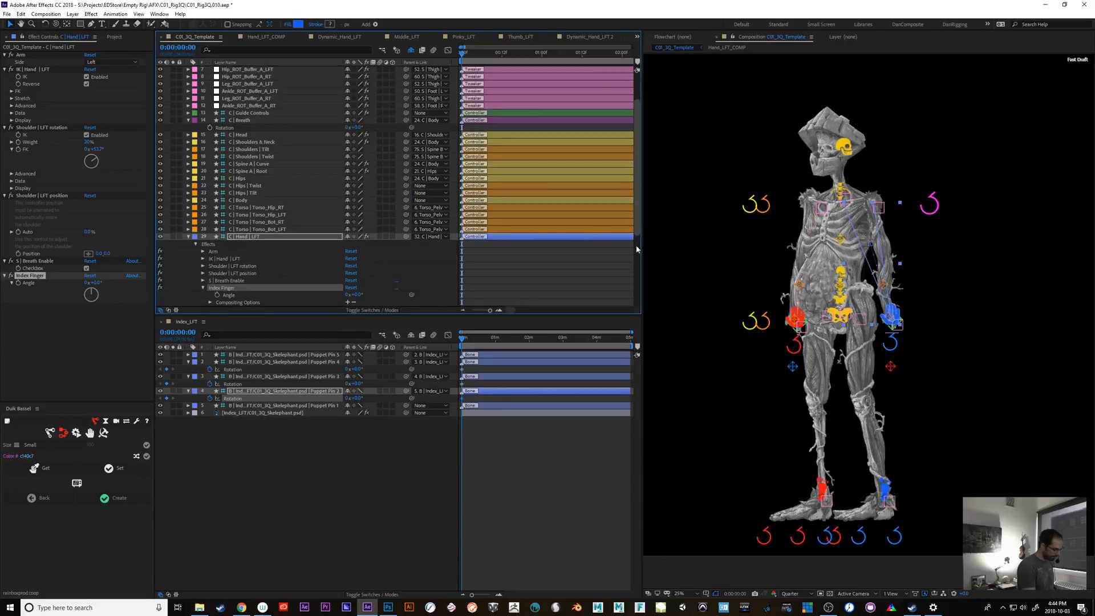
scroll(637, 249, "down", 2)
Link the rotations of the Puppet Pin 4, Puppet Pin 3 and Puppet Pin 2 bones in Index_LFT to the Index Finger Angle by expression.
left_click(210, 369, "alt")
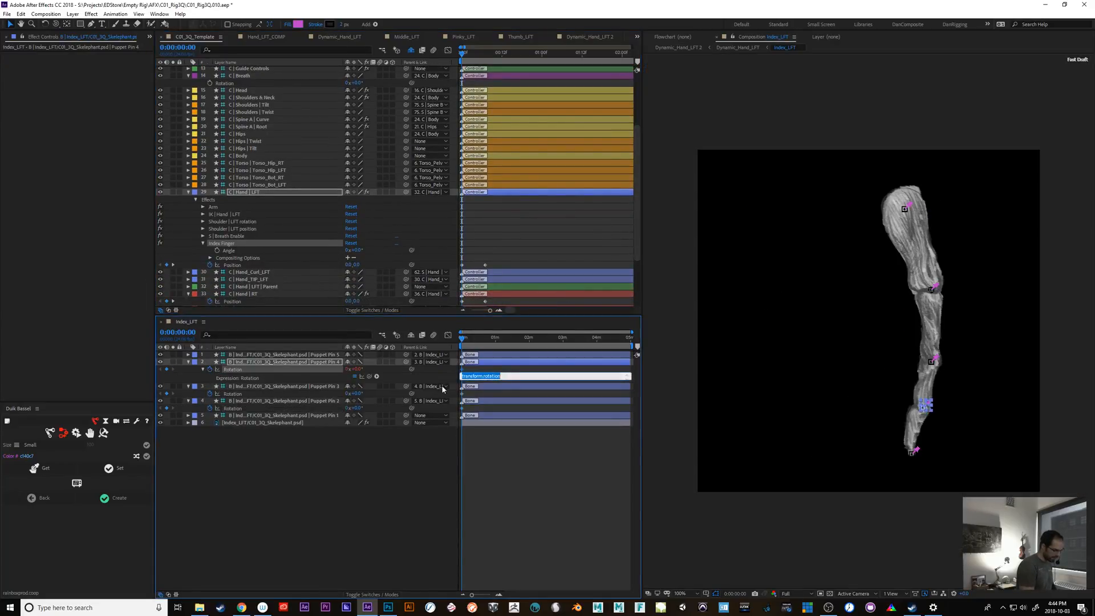
left_click_drag(369, 377, 235, 251)
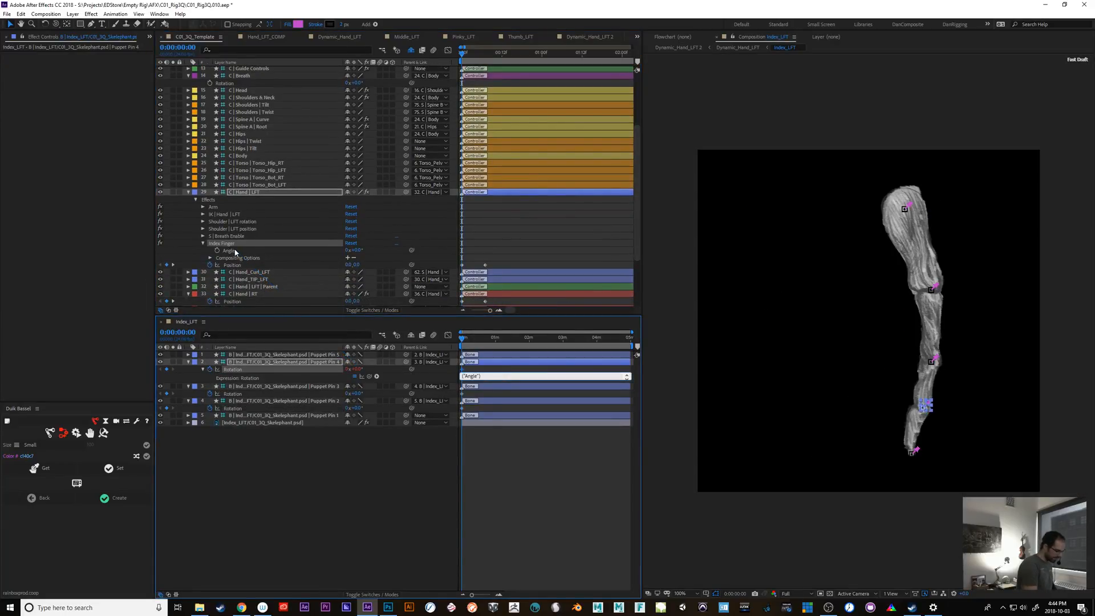
left_click(210, 393, "alt")
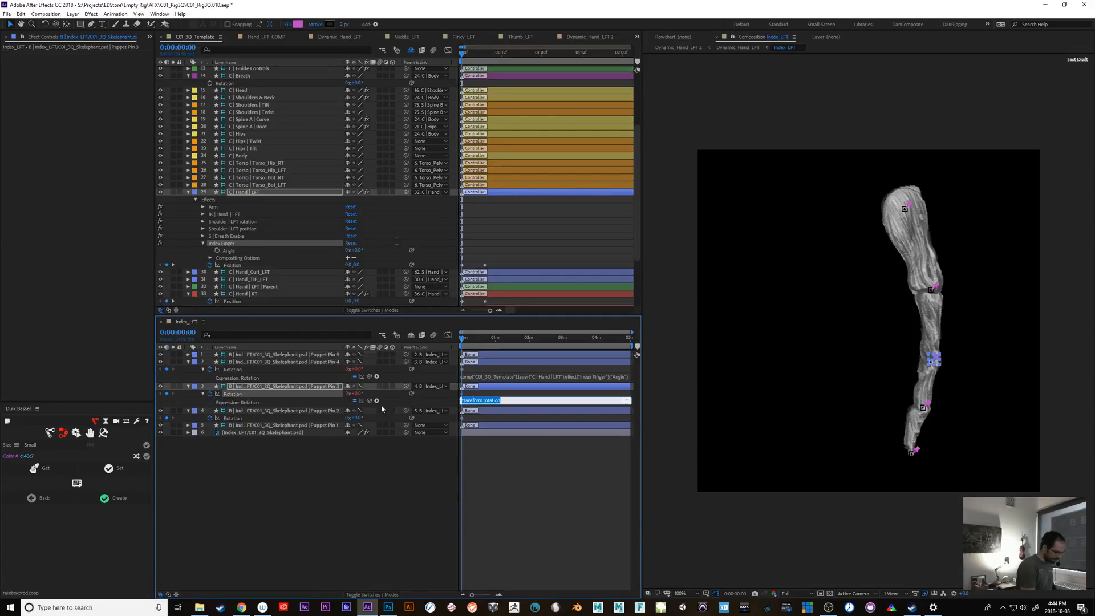
left_click_drag(370, 401, 235, 252)
left_click(210, 418, "alt")
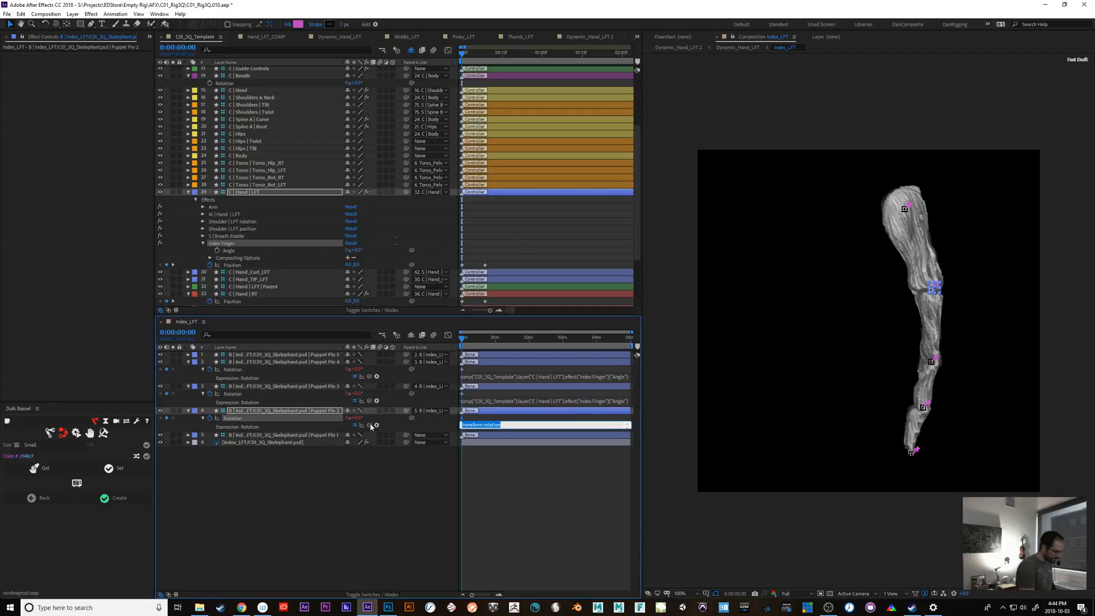
left_click_drag(372, 427, 236, 243)
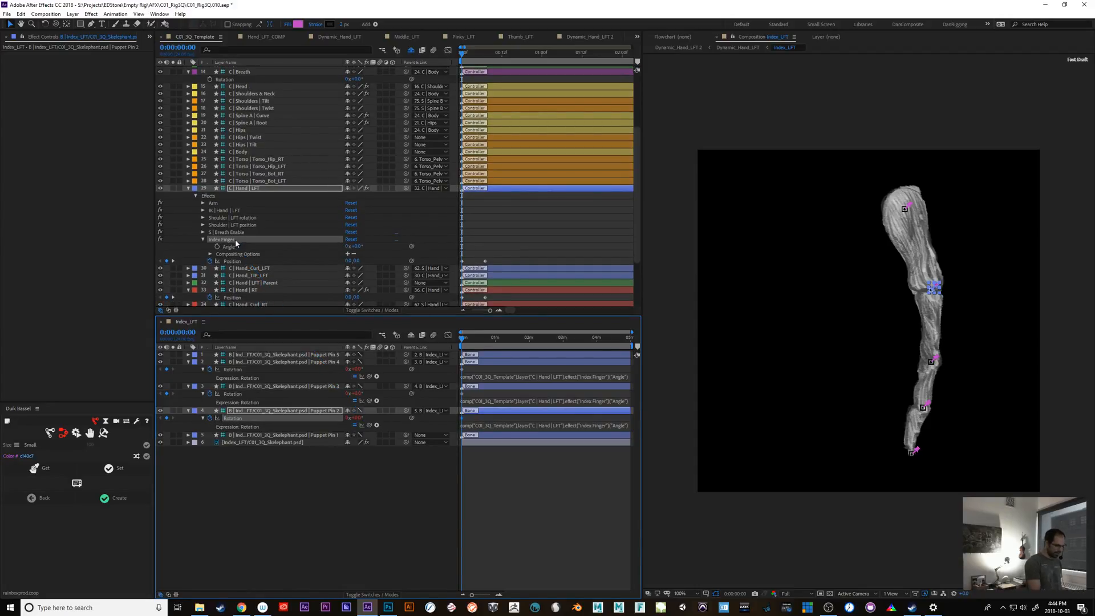
Dock the Dynamic_Hand_LFT timeline beside Index_LFT and lock the composition viewer to Dynamic_Hand_LFT.
left_click(244, 189)
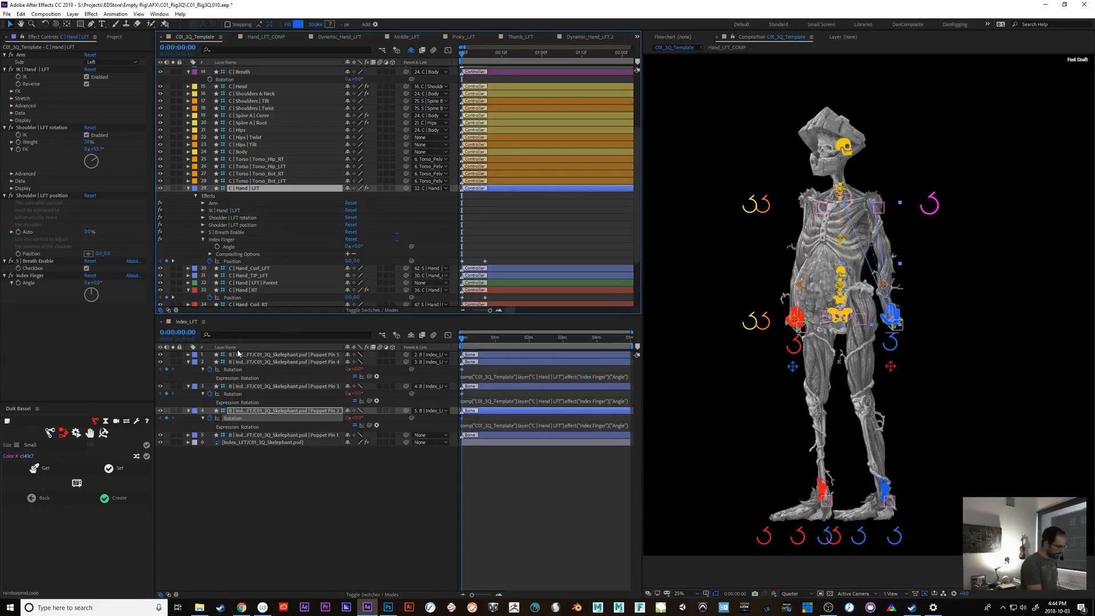
left_click(187, 332)
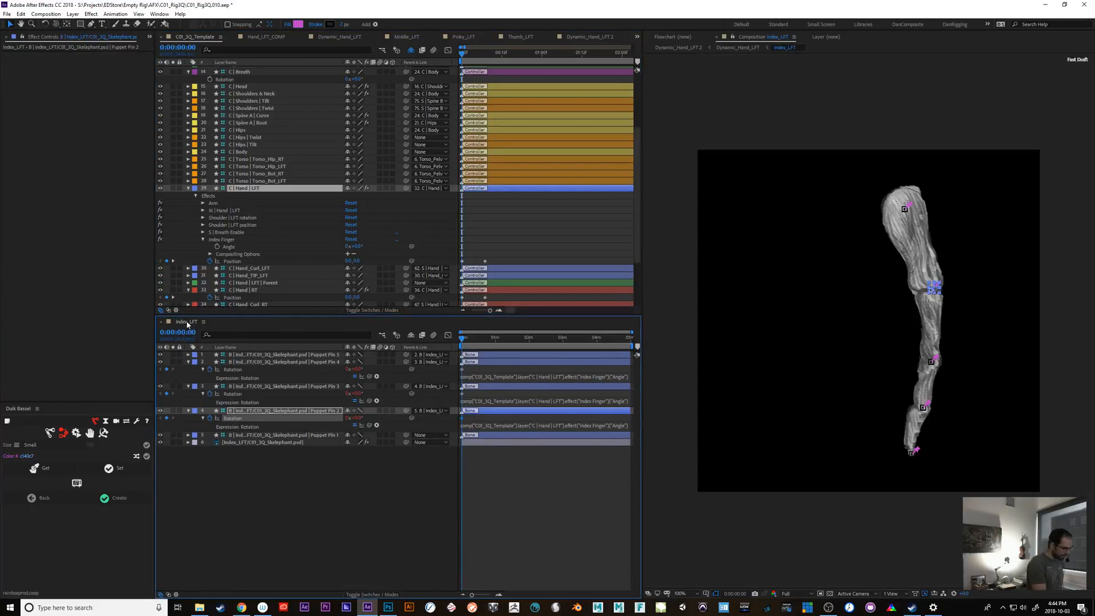
left_click(340, 35)
left_click_drag(255, 322, 247, 334)
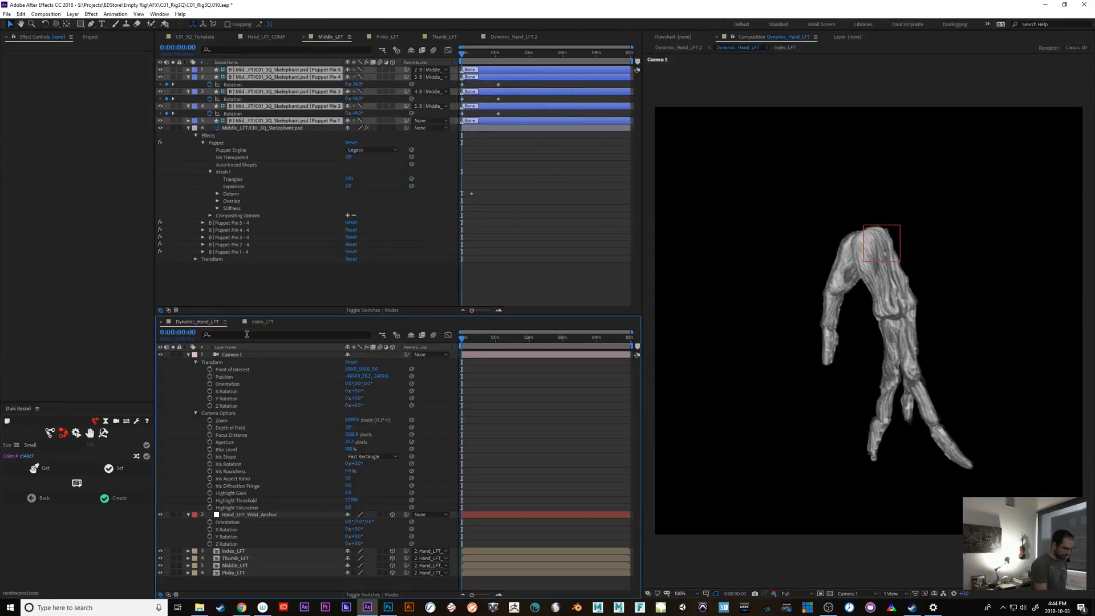
left_click(734, 36)
Return to the C01_3Q_Template timeline and set the Index Finger Angle on C | Hand | LFT to about 6° to bend the finger.
left_click(197, 36)
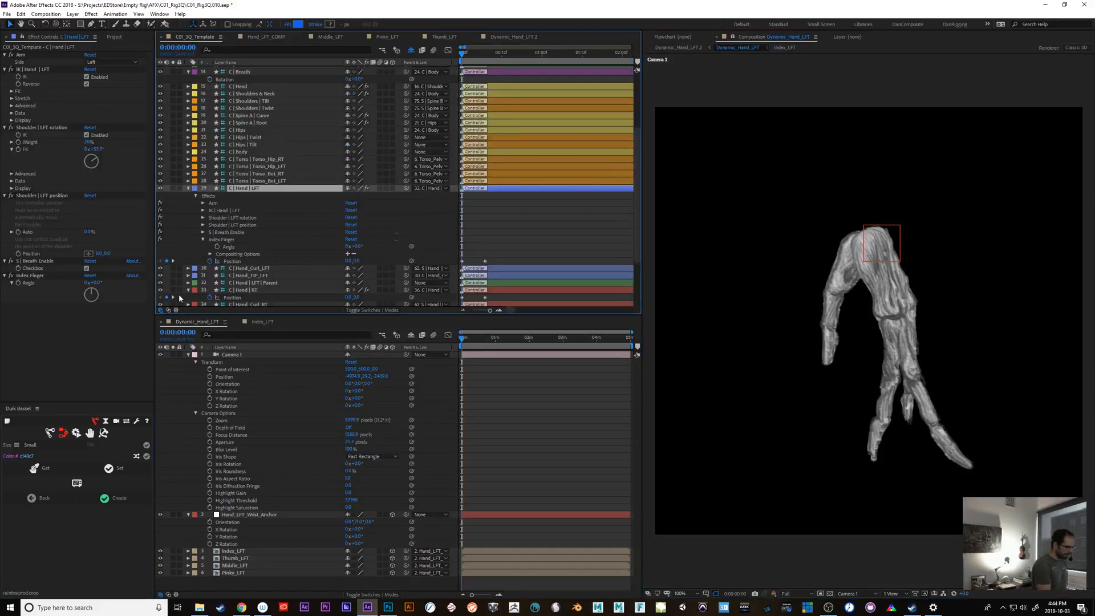
left_click(105, 278)
mouse_move(105, 280)
left_mouse_down()
mouse_move(115, 296)
mouse_move(115, 286)
mouse_move(71, 297)
mouse_move(112, 287)
left_mouse_up()
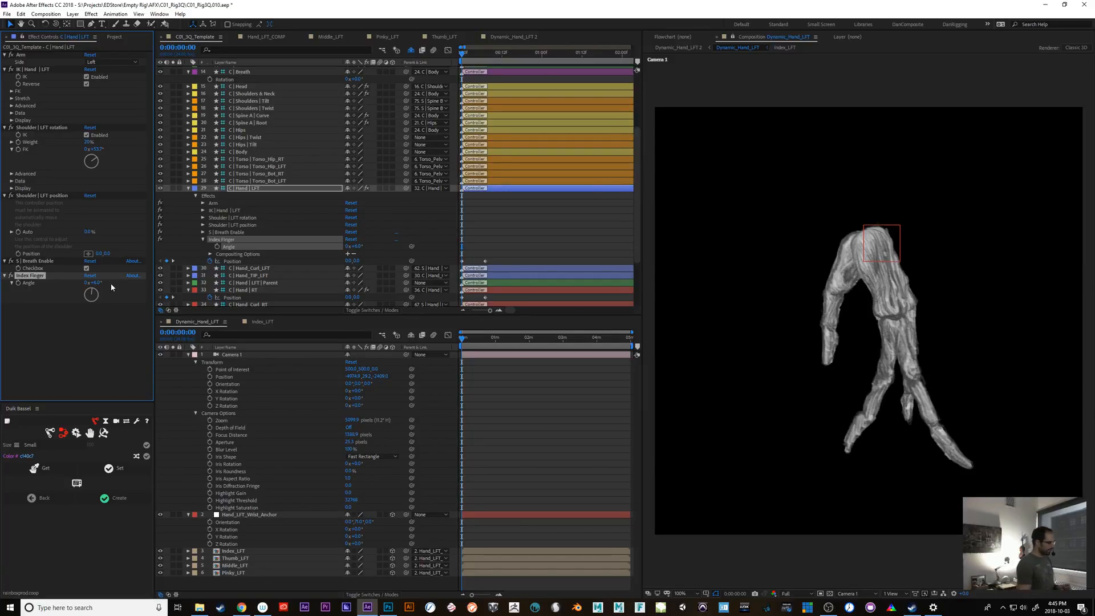
left_click(47, 349)
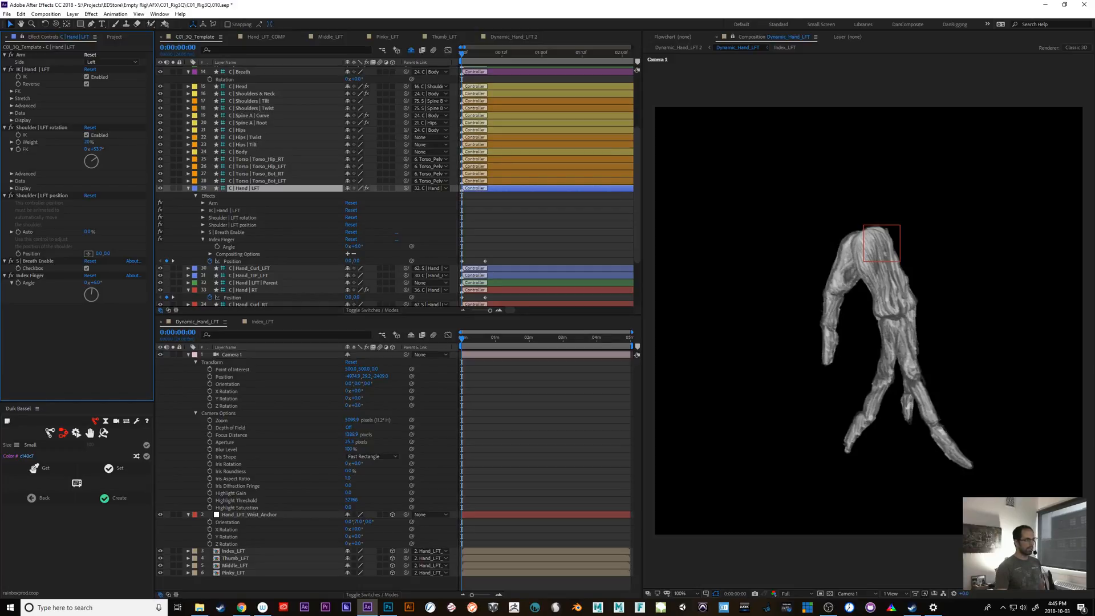
key("alt+Tab")
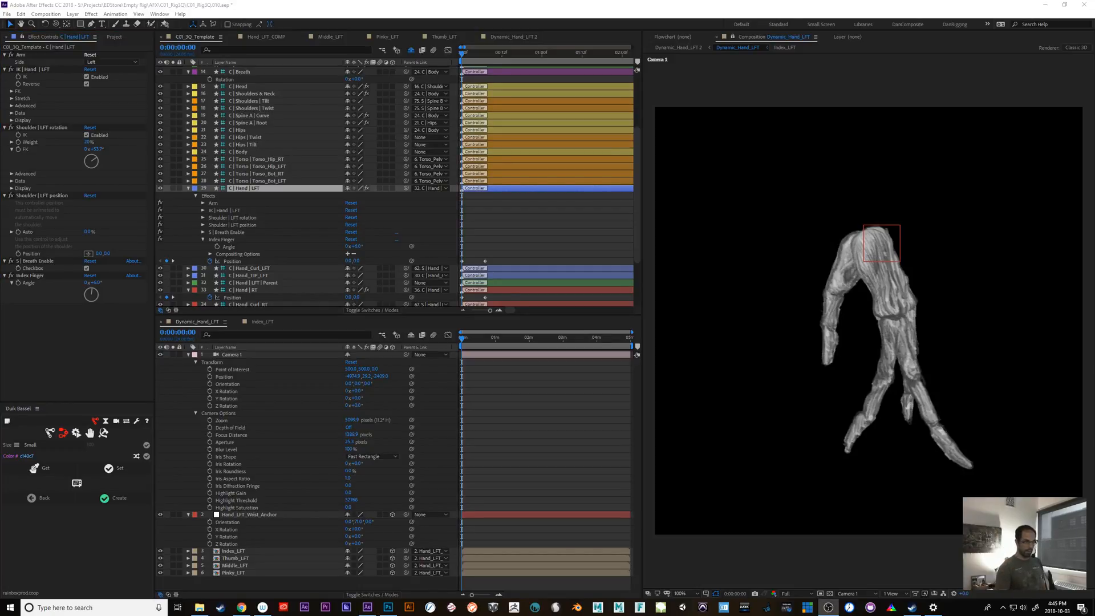